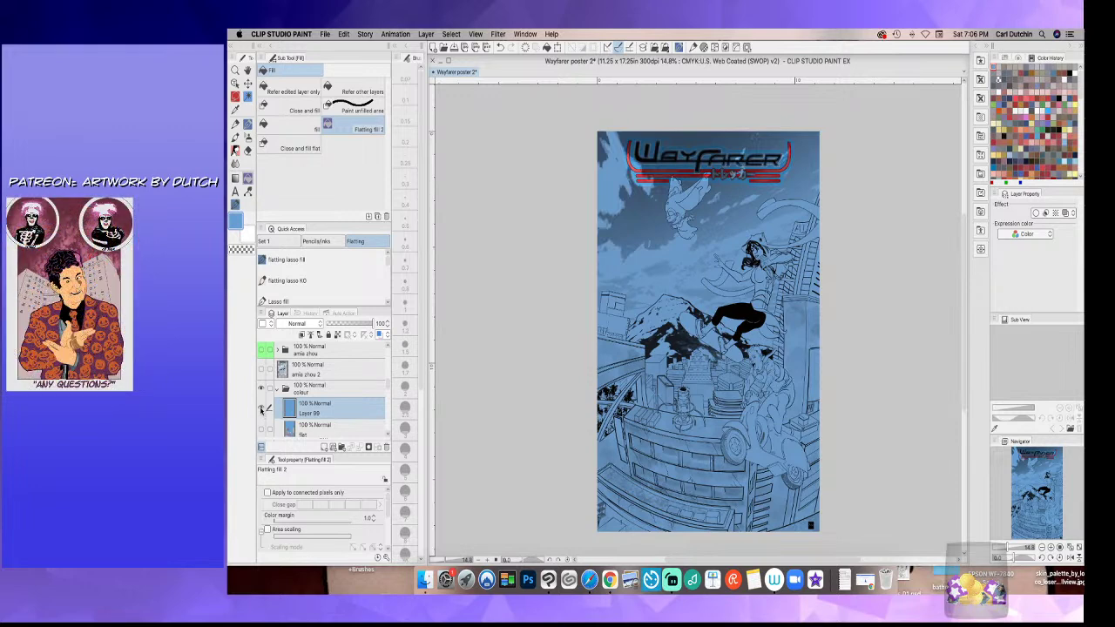
- Hide the solid blue layer, then show the flat layer in the colour folder and make it active
{"action": "left_click", "coordinate": [261, 409]}
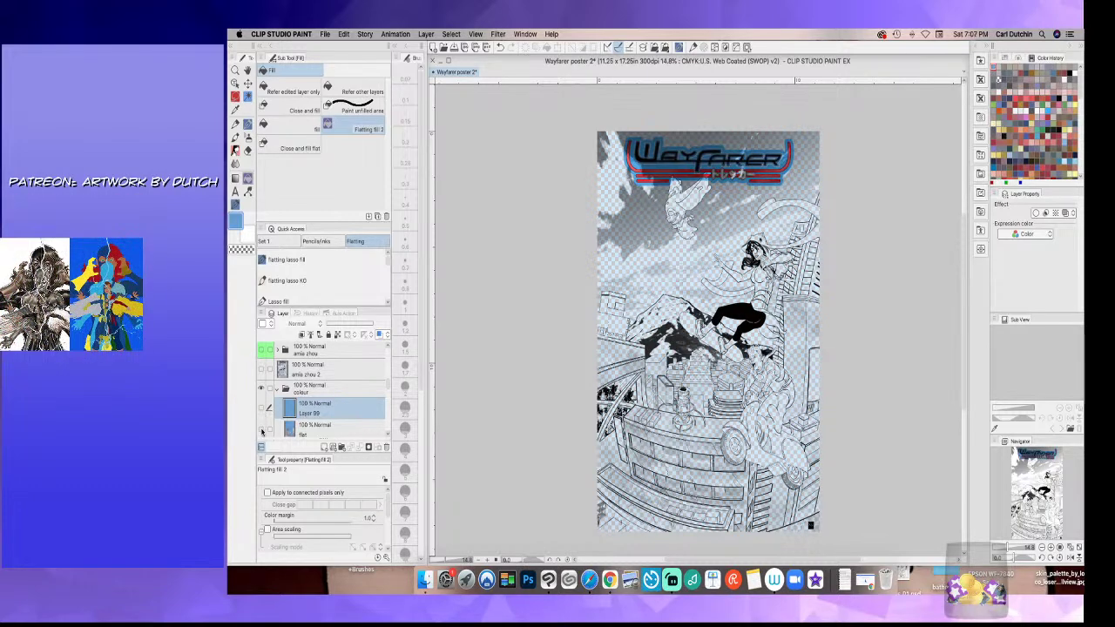
{"action": "left_click", "coordinate": [261, 431]}
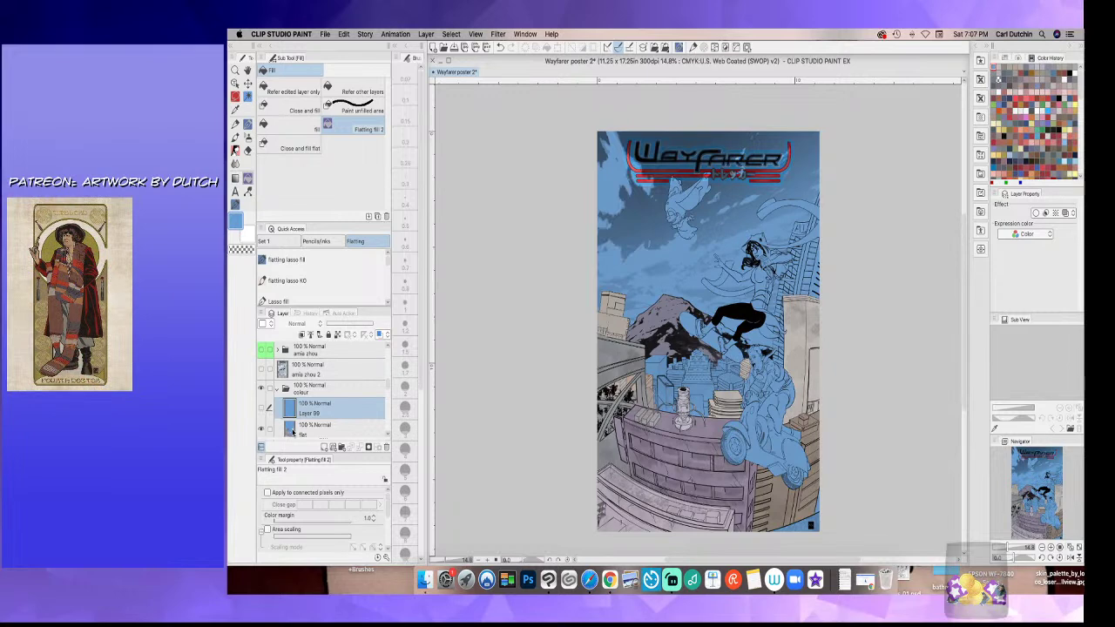
{"action": "left_click_drag", "start_coordinate": [963, 393], "coordinate": [963, 435]}
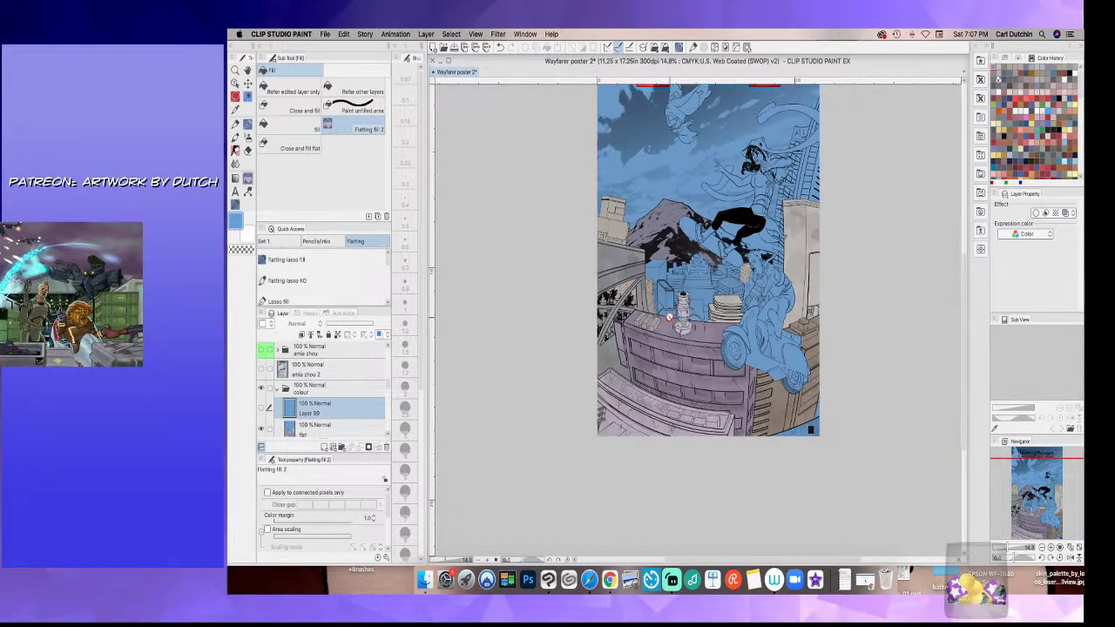
{"action": "left_click", "coordinate": [330, 427]}
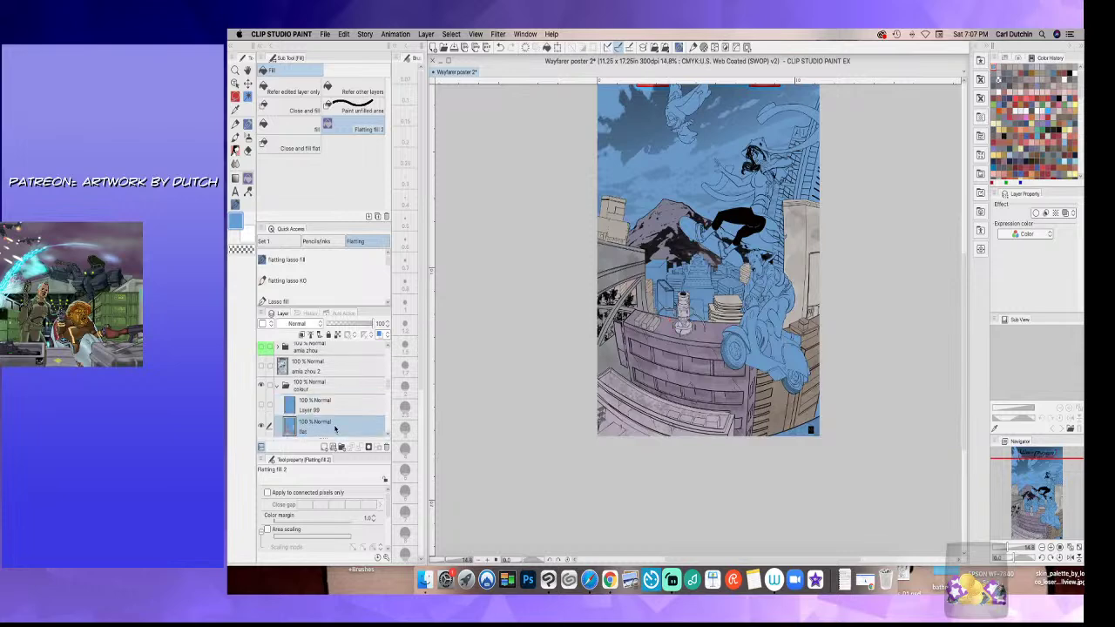
{"action": "scroll", "coordinate": [739, 344], "scroll_direction": "up", "scroll_amount": 6}
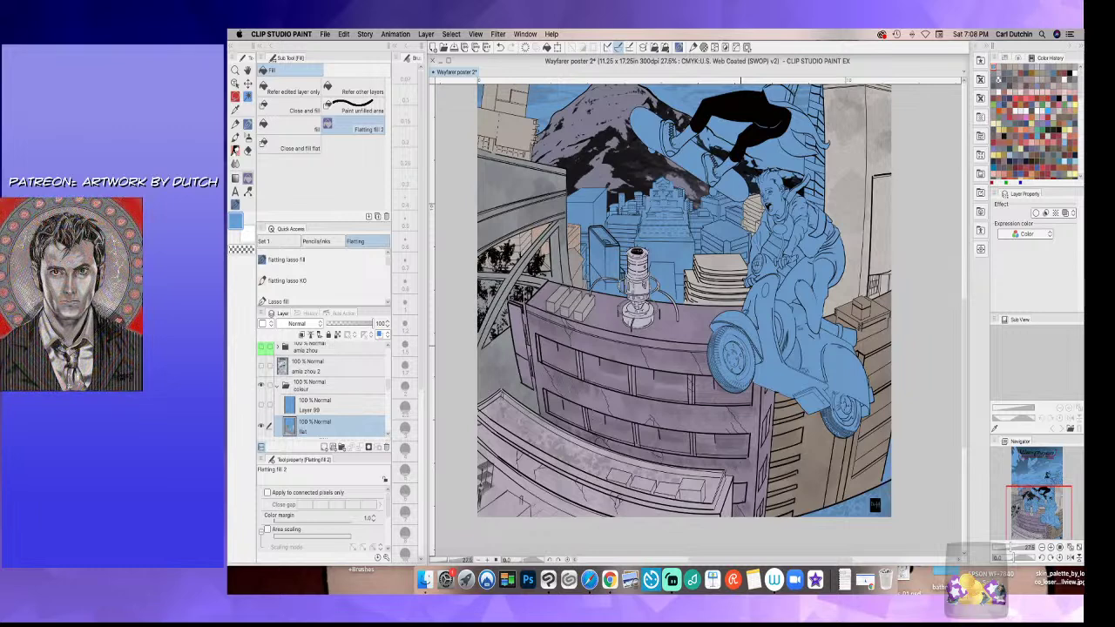
- Ready the flat lasso and hide the inked line-art layer to expose the flat colours
{"action": "left_click", "coordinate": [245, 98]}
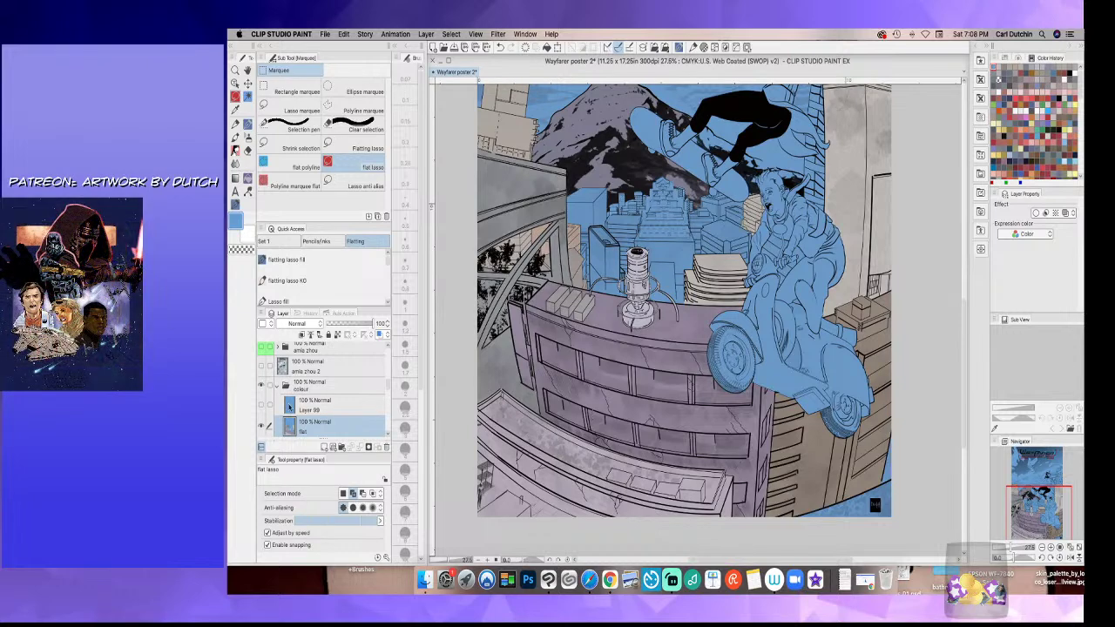
{"action": "scroll", "coordinate": [384, 385], "scroll_direction": "up", "scroll_amount": 3}
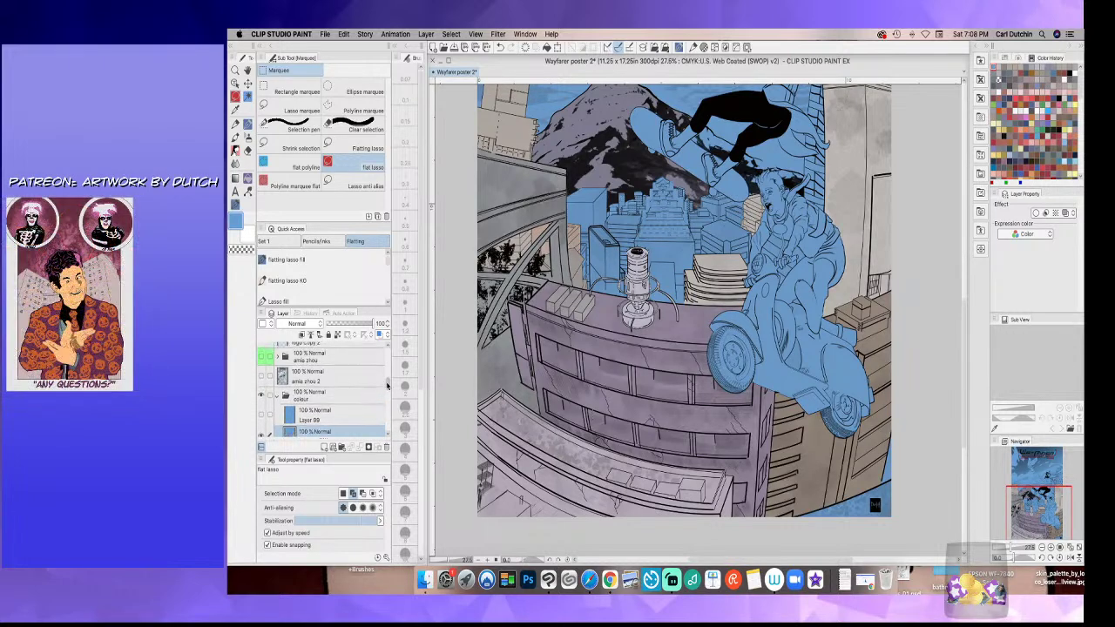
{"action": "scroll", "coordinate": [387, 381], "scroll_direction": "up", "scroll_amount": 2}
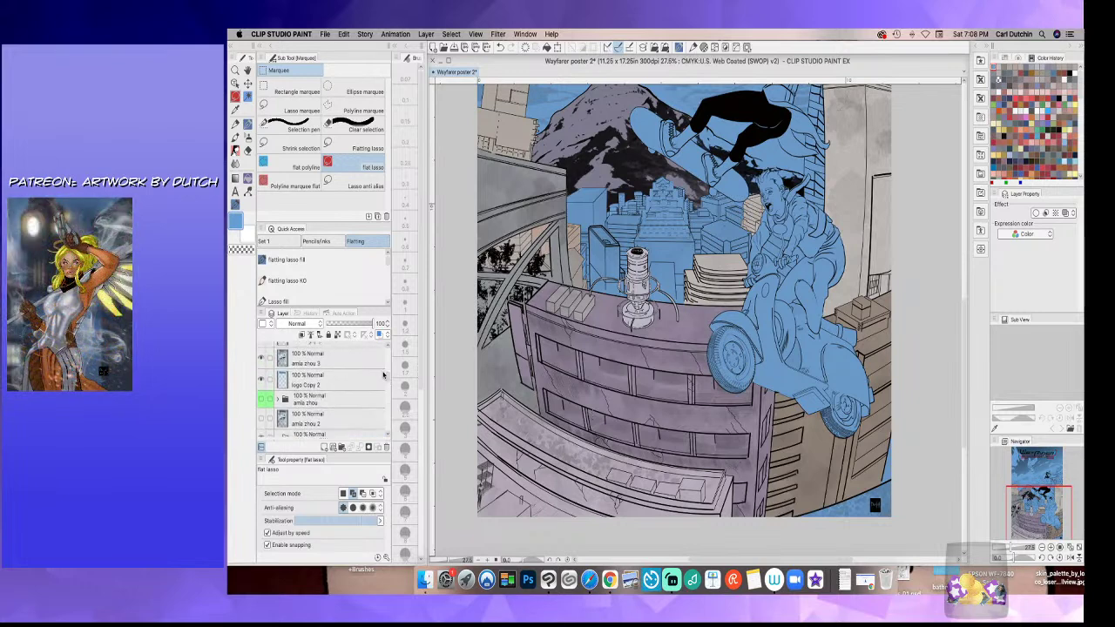
{"action": "left_click", "coordinate": [261, 359]}
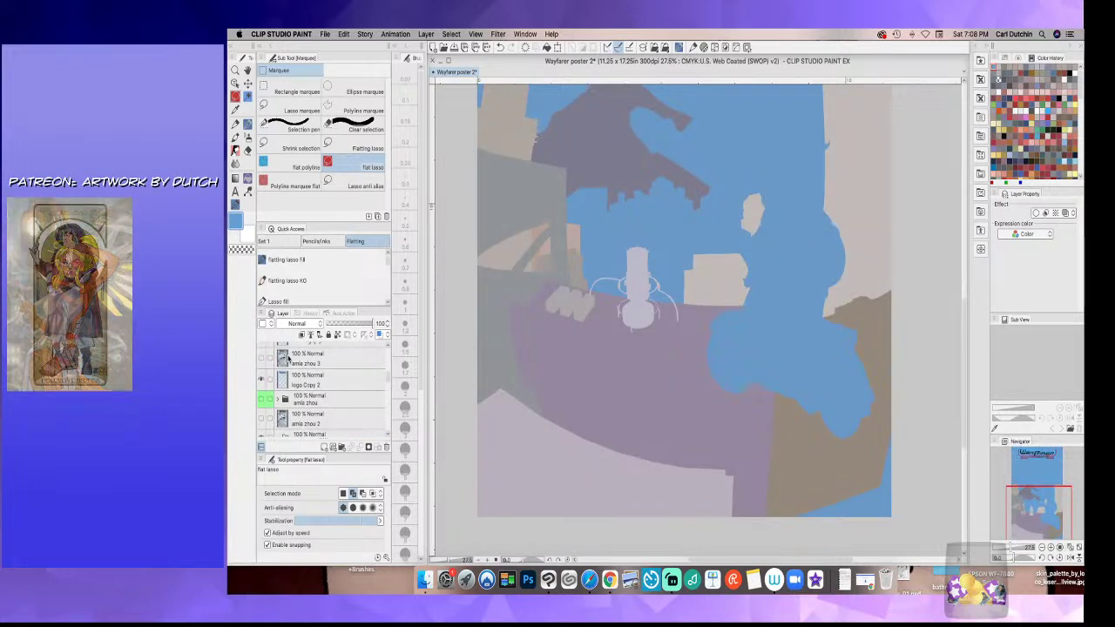
- Examine the edges of the flat colour shapes on the small buildings behind the bridge supports
{"action": "scroll", "coordinate": [547, 332], "scroll_direction": "up", "scroll_amount": 4}
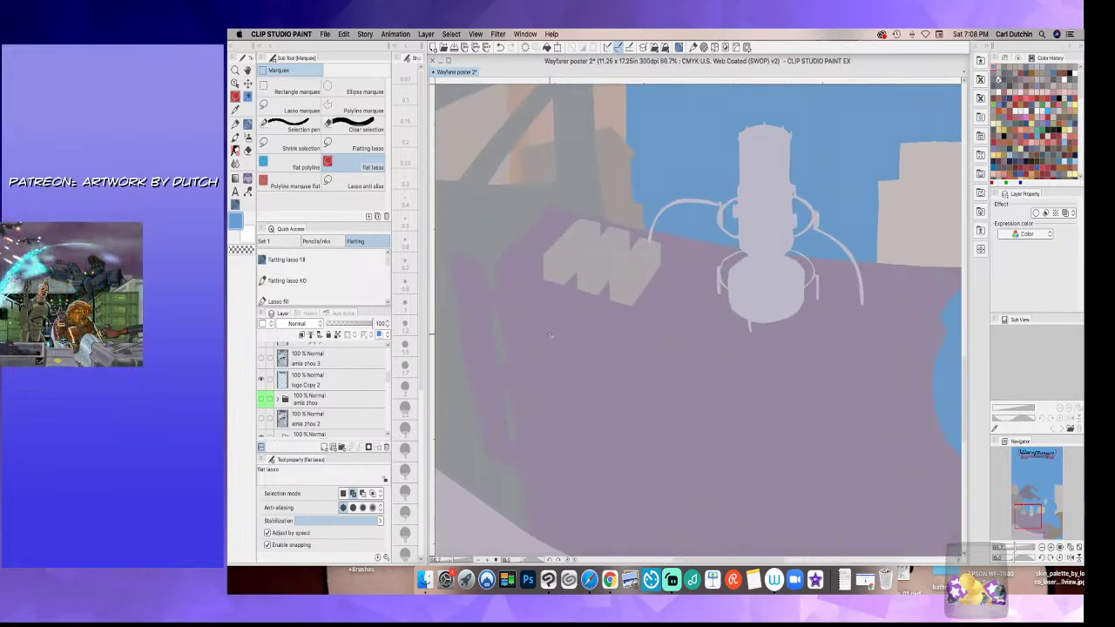
{"action": "scroll", "coordinate": [550, 335], "scroll_direction": "up", "scroll_amount": 2}
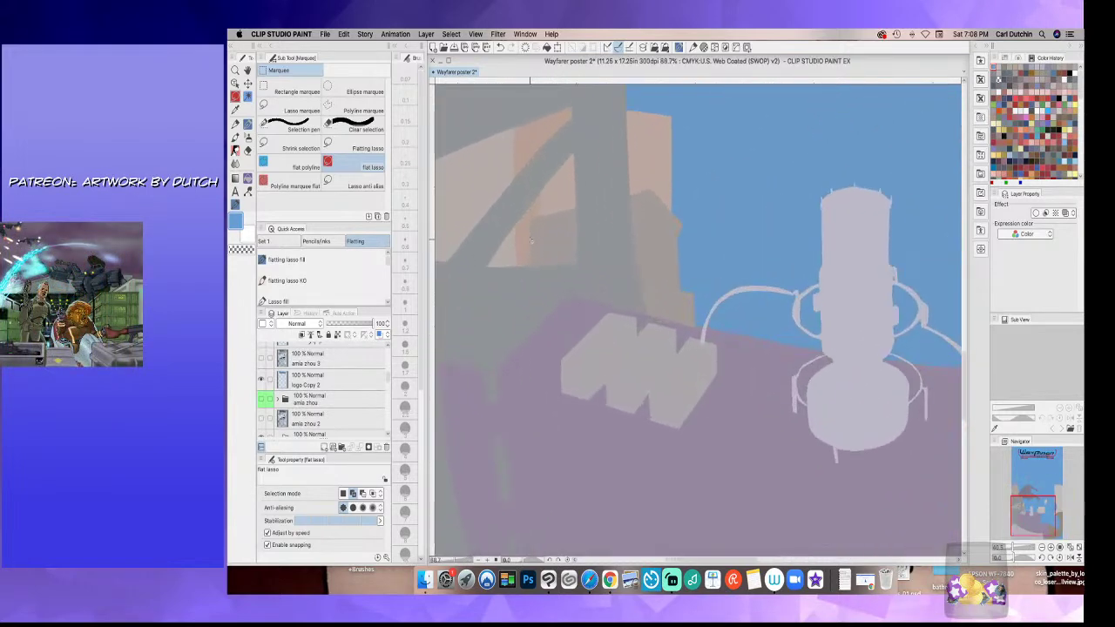
{"action": "scroll", "coordinate": [531, 239], "scroll_direction": "up", "scroll_amount": 8}
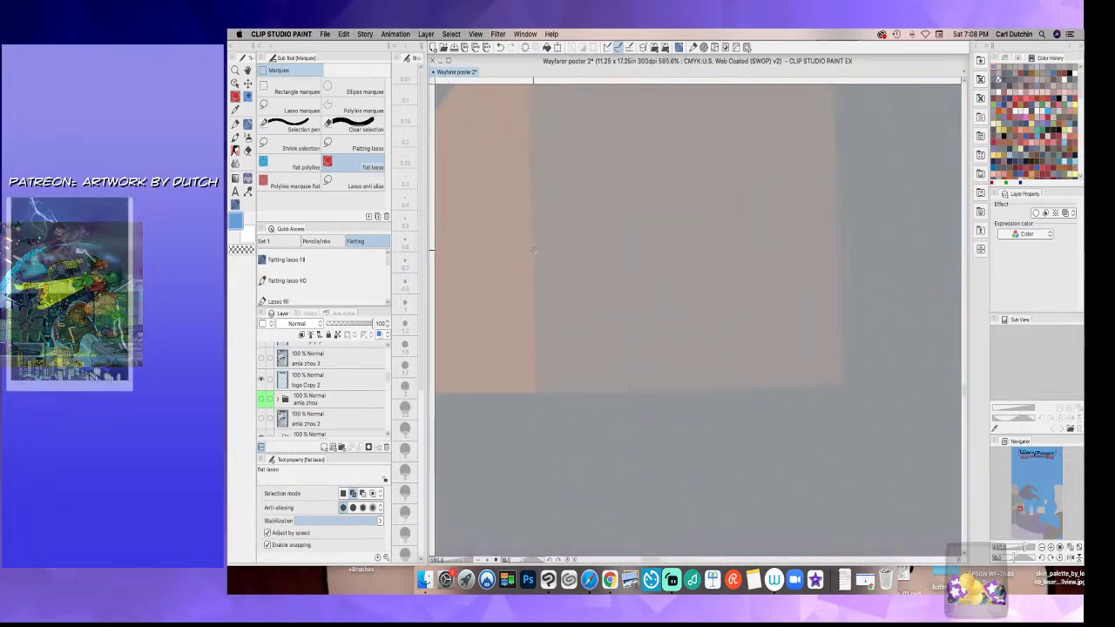
{"action": "scroll", "coordinate": [532, 251], "scroll_direction": "up", "scroll_amount": 2}
{"action": "scroll", "coordinate": [533, 422], "scroll_direction": "down", "scroll_amount": 2}
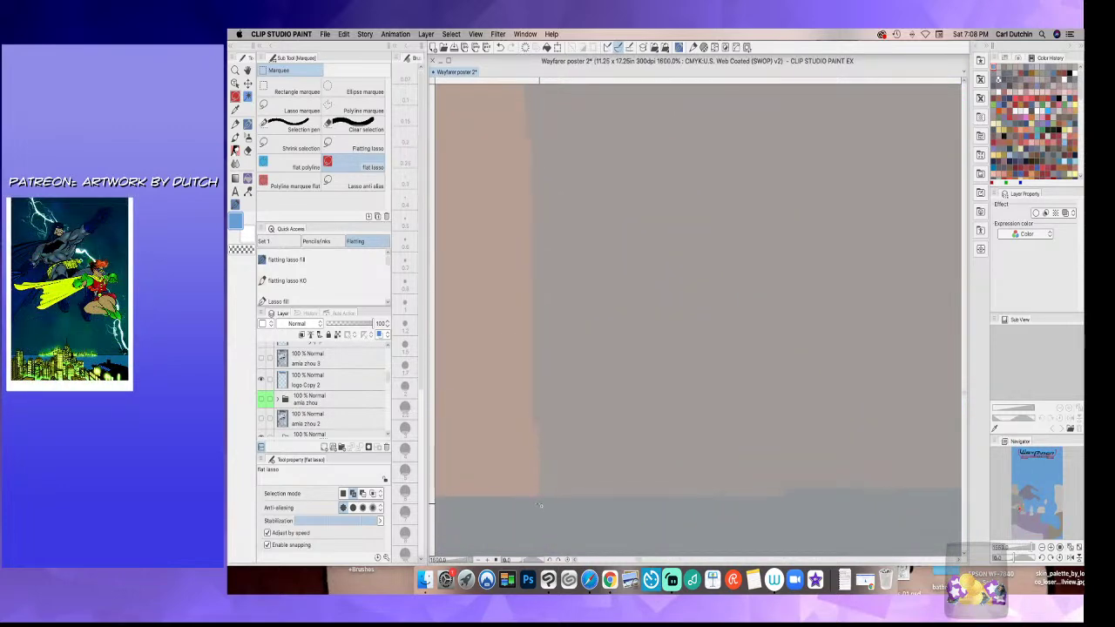
{"action": "scroll", "coordinate": [542, 457], "scroll_direction": "down", "scroll_amount": 4}
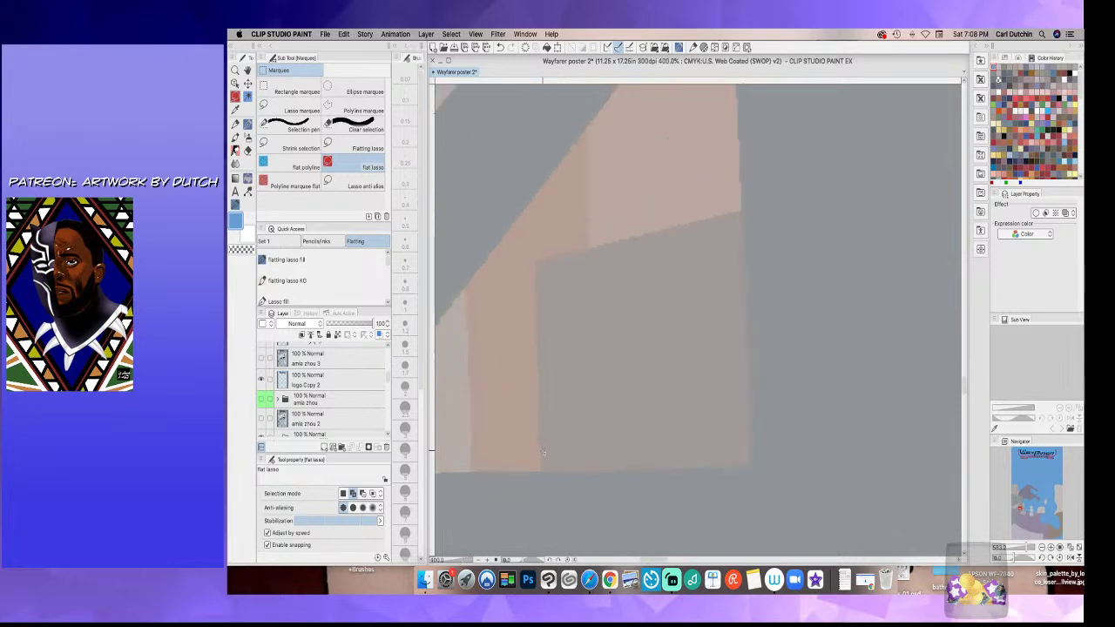
{"action": "scroll", "coordinate": [538, 415], "scroll_direction": "down", "scroll_amount": 4}
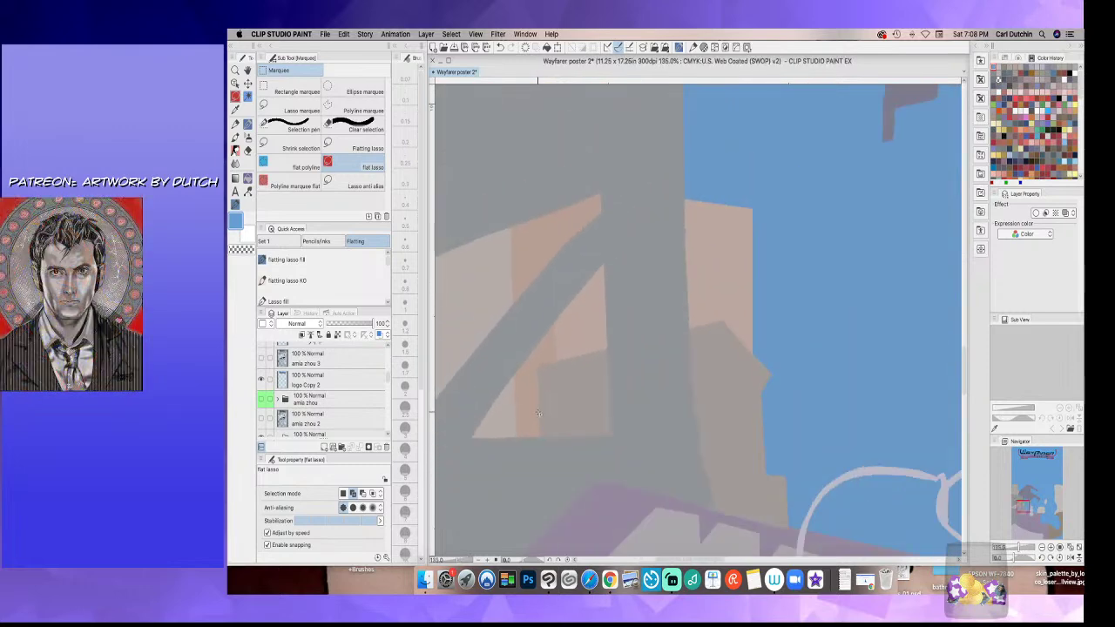
{"action": "scroll", "coordinate": [538, 414], "scroll_direction": "down", "scroll_amount": 2}
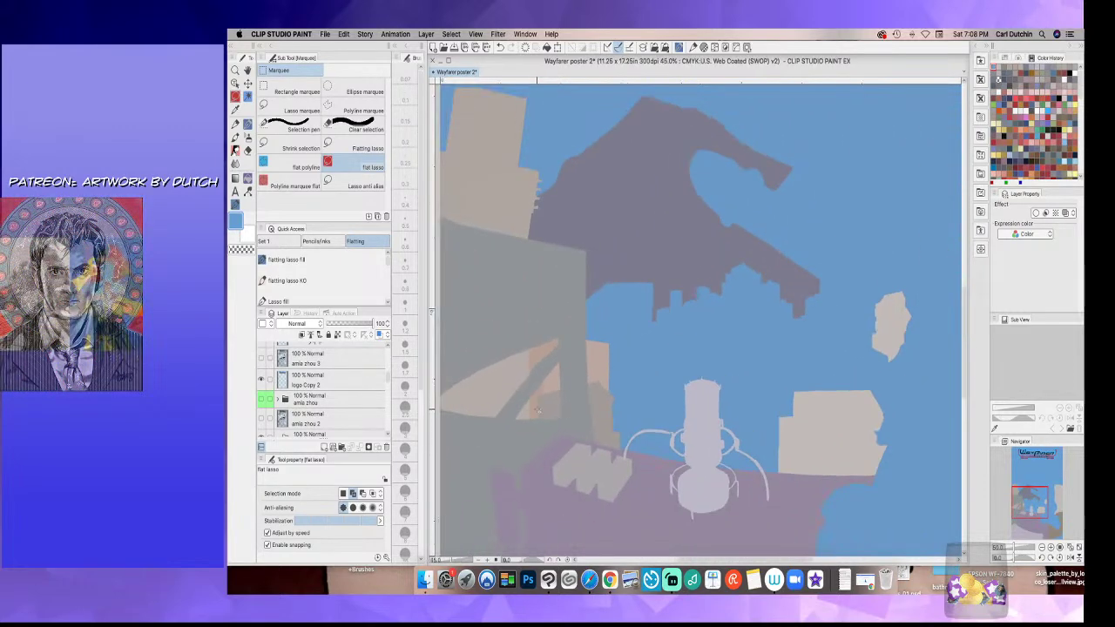
{"action": "scroll", "coordinate": [513, 406], "scroll_direction": "down", "scroll_amount": 1}
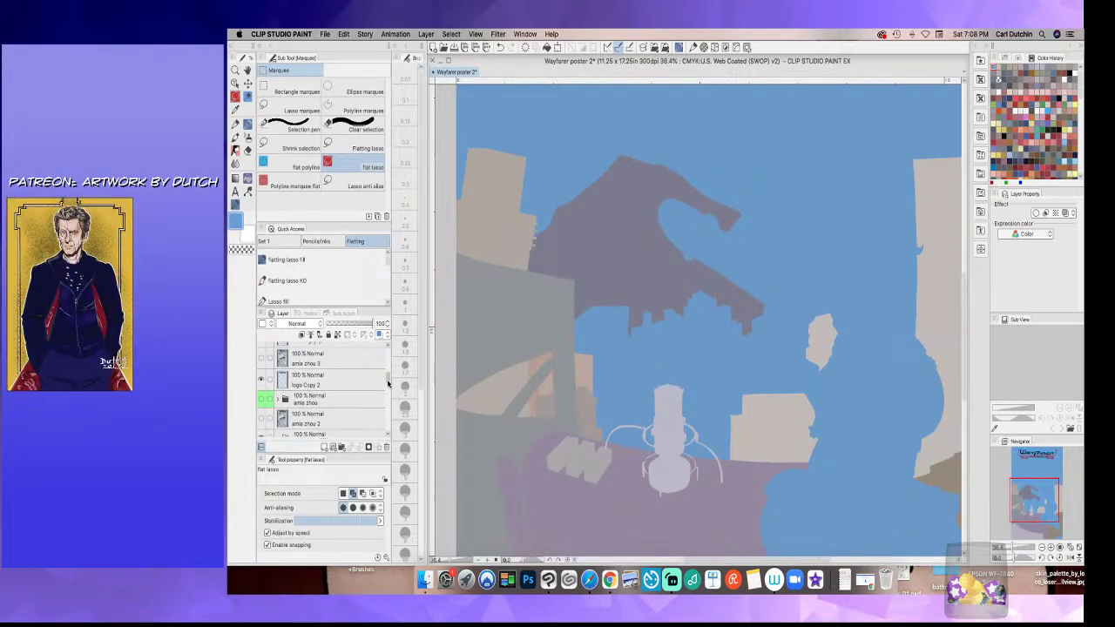
- Show the inked line-art layer over the flats again
{"action": "scroll", "coordinate": [259, 415], "scroll_direction": "down", "scroll_amount": 1}
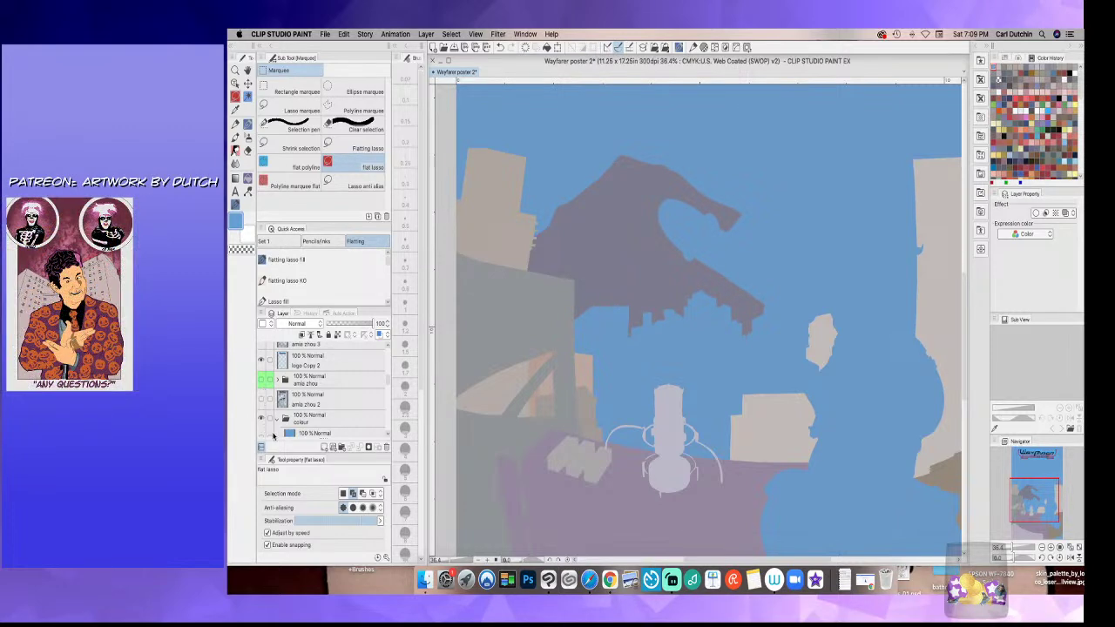
{"action": "scroll", "coordinate": [385, 435], "scroll_direction": "down", "scroll_amount": 2}
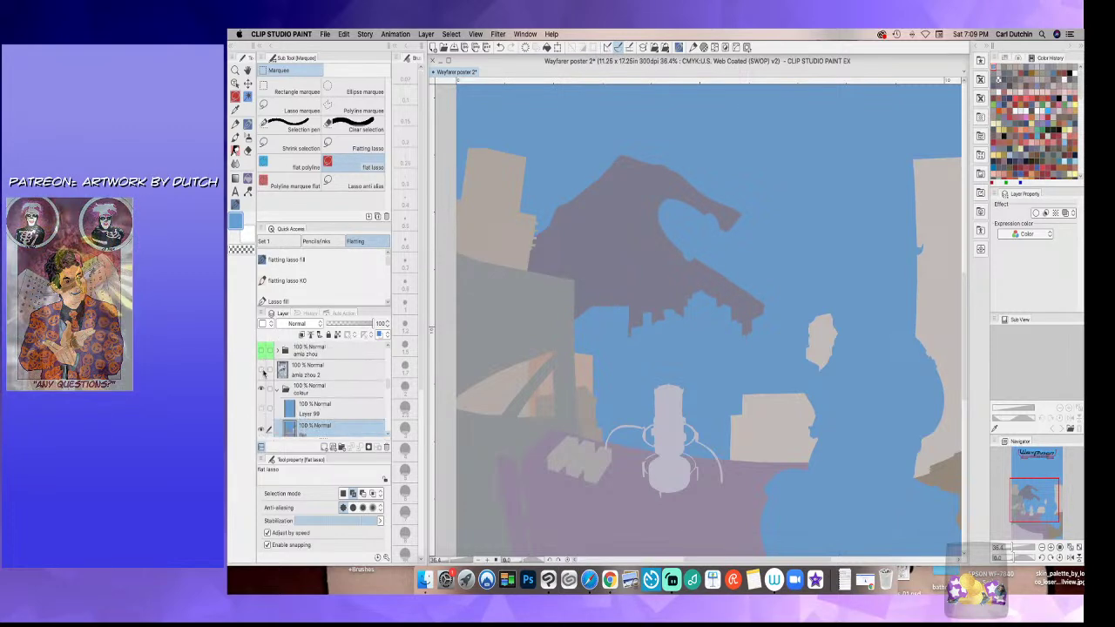
{"action": "scroll", "coordinate": [386, 385], "scroll_direction": "up", "scroll_amount": 2}
{"action": "left_click_drag", "start_coordinate": [386, 385], "coordinate": [386, 383]}
{"action": "left_click", "coordinate": [262, 348]}
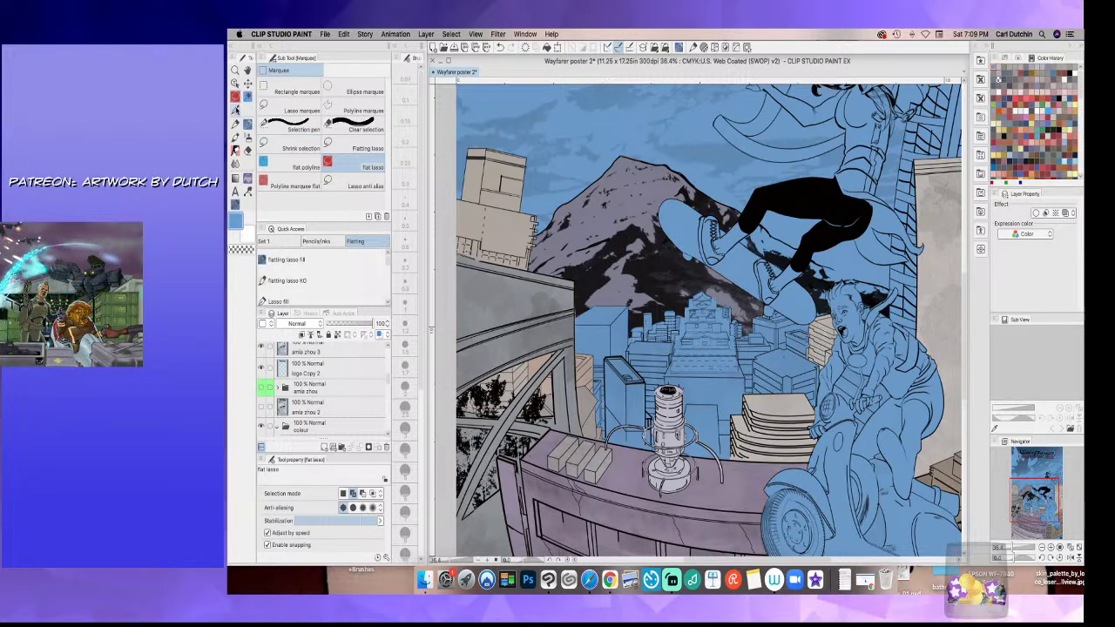
- Sample the grey-beige near the bridge supports and adjust it to a lighter tan as the drawing colour
{"action": "left_click", "coordinate": [235, 112]}
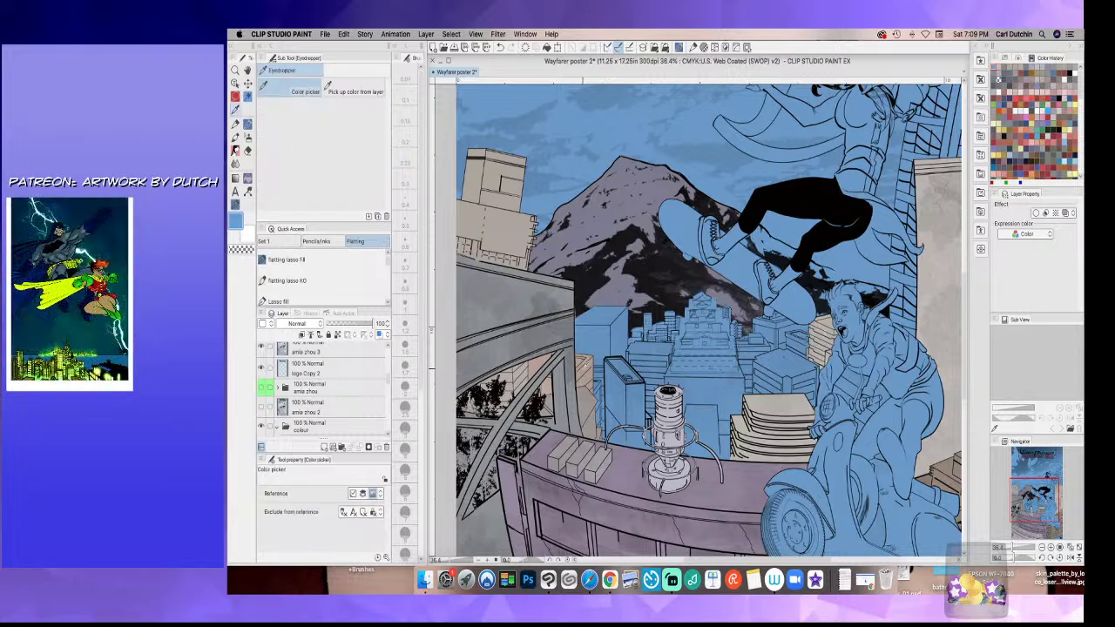
{"action": "left_click", "coordinate": [557, 359]}
{"action": "left_click", "coordinate": [236, 219]}
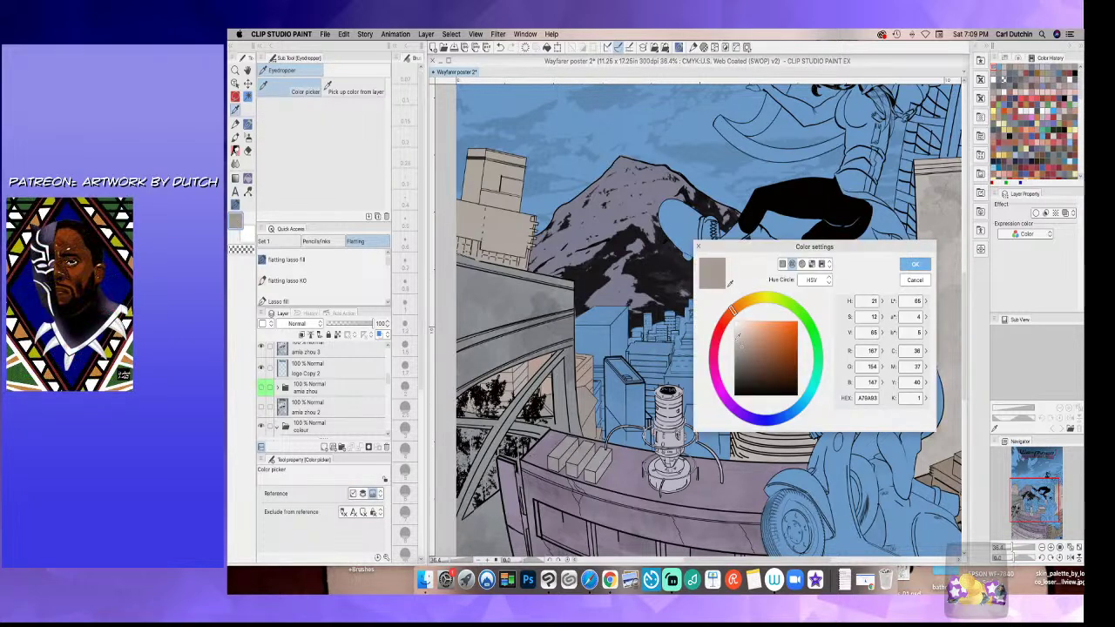
{"action": "left_click", "coordinate": [914, 265]}
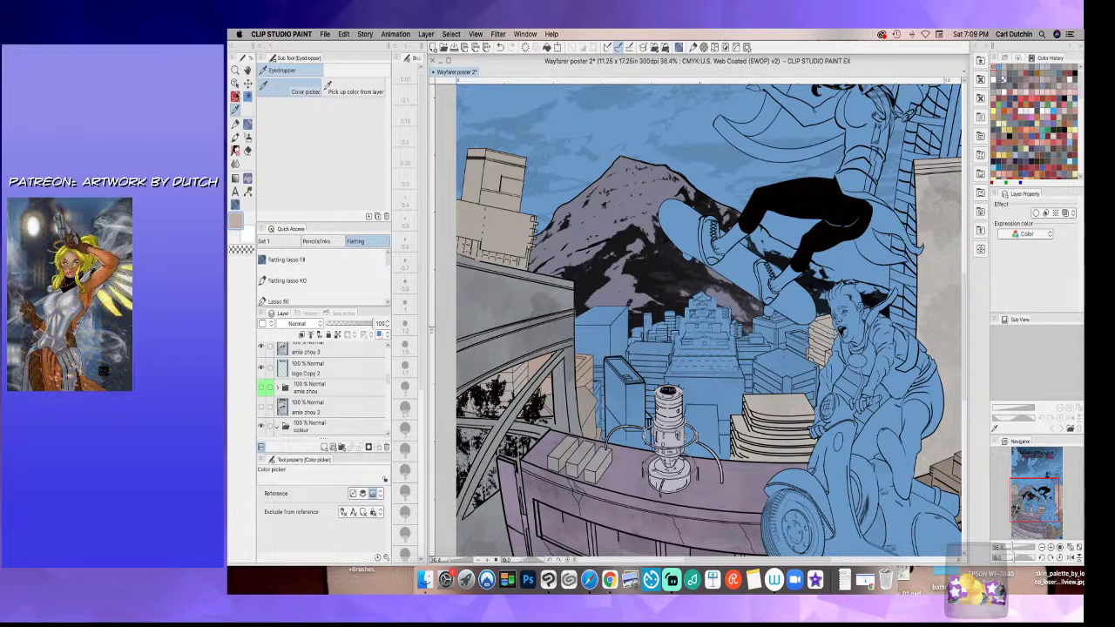
- Outline the box-shaped building beside the bridge with the flat polyline, fill its blue area with the tan, and clear the selection
{"action": "left_click", "coordinate": [237, 97]}
{"action": "left_click_drag", "start_coordinate": [617, 358], "coordinate": [638, 366]}
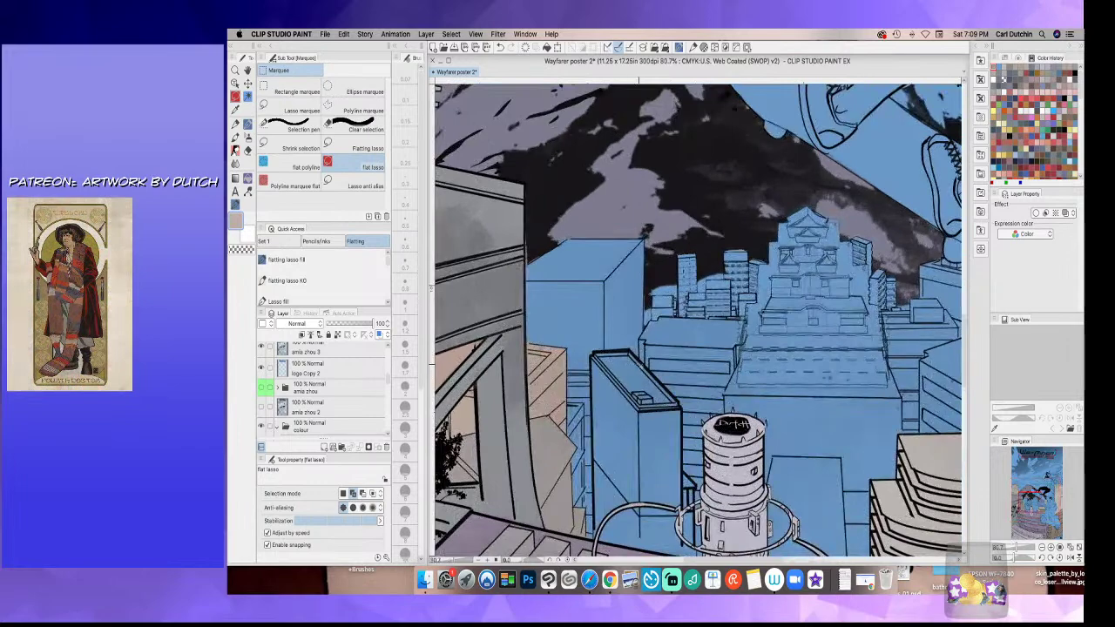
{"action": "scroll", "coordinate": [645, 366], "scroll_direction": "up", "scroll_amount": 2}
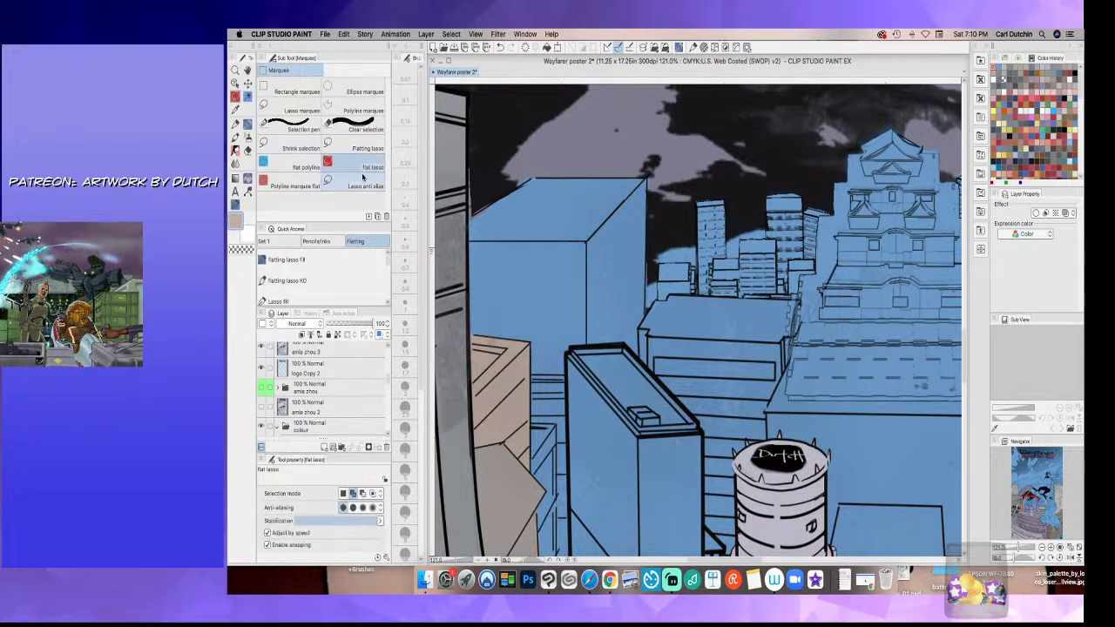
{"action": "left_click", "coordinate": [300, 166]}
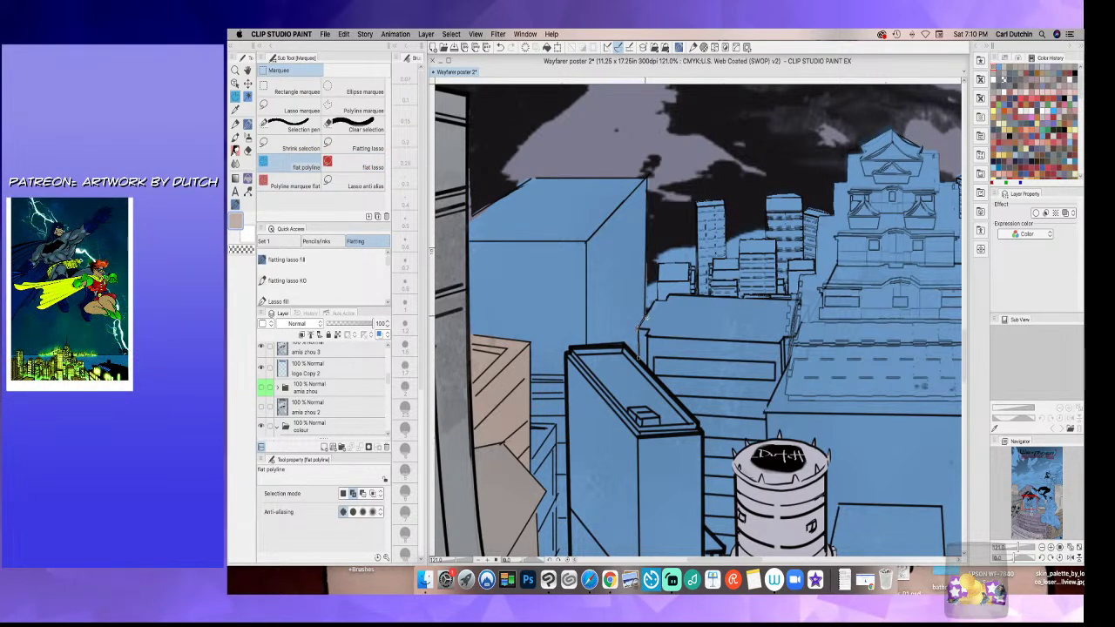
{"action": "left_click", "coordinate": [646, 280]}
{"action": "left_click", "coordinate": [657, 230]}
{"action": "left_click", "coordinate": [661, 181]}
{"action": "left_click", "coordinate": [622, 133]}
{"action": "left_click", "coordinate": [521, 123]}
{"action": "left_click", "coordinate": [466, 144]}
{"action": "left_click", "coordinate": [440, 202]}
{"action": "left_click", "coordinate": [447, 331]}
{"action": "left_click", "coordinate": [451, 370]}
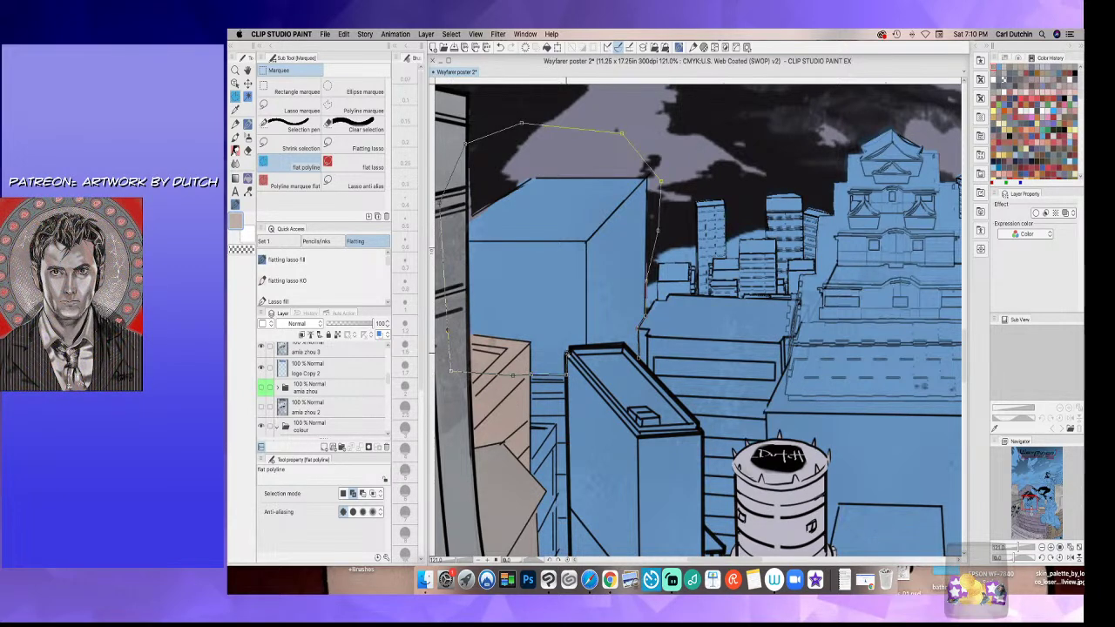
{"action": "left_click", "coordinate": [576, 347]}
{"action": "left_click", "coordinate": [624, 343]}
{"action": "left_click", "coordinate": [638, 357]}
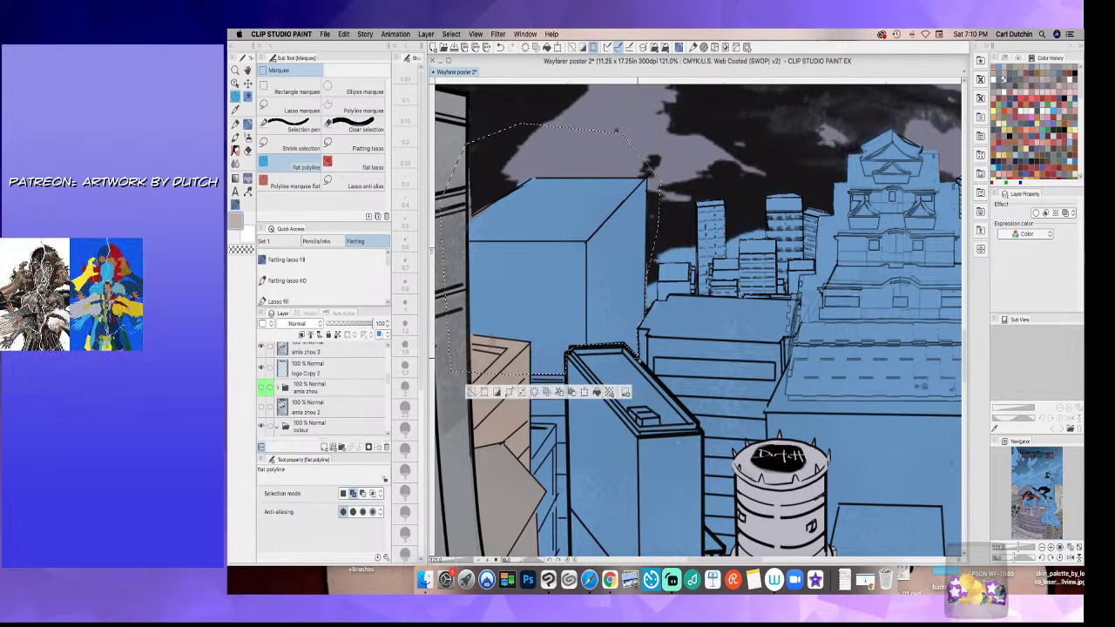
{"action": "left_click", "coordinate": [247, 178]}
{"action": "left_click", "coordinate": [550, 296]}
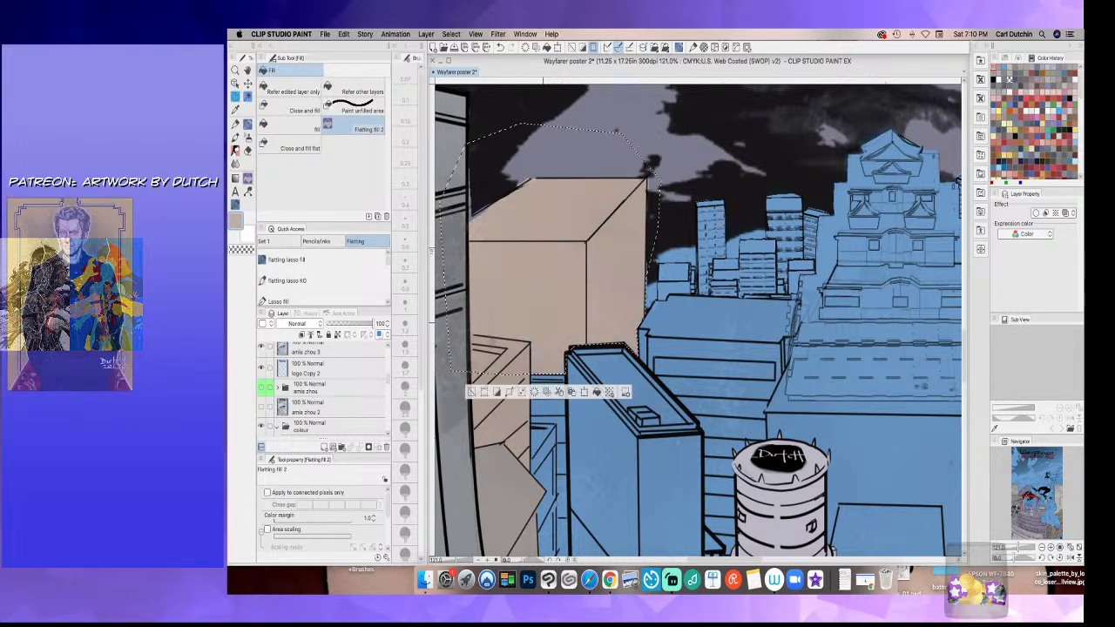
{"action": "key", "text": "super+d"}
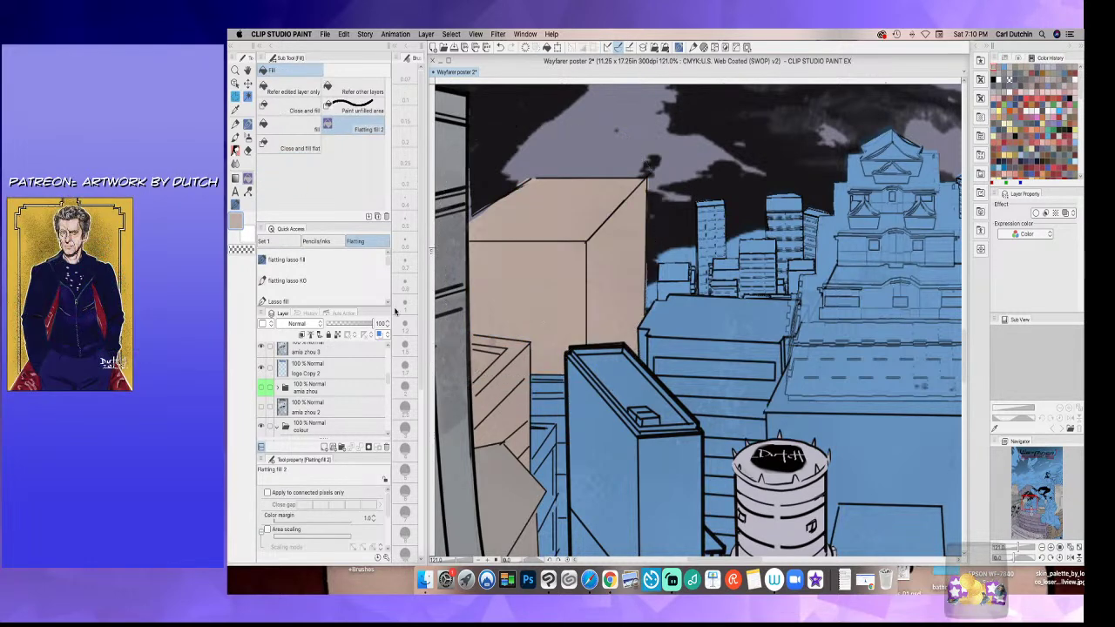
- Sample the mountain's flat purple-grey with the line art hidden, then show the line art again
{"action": "key", "text": "m"}
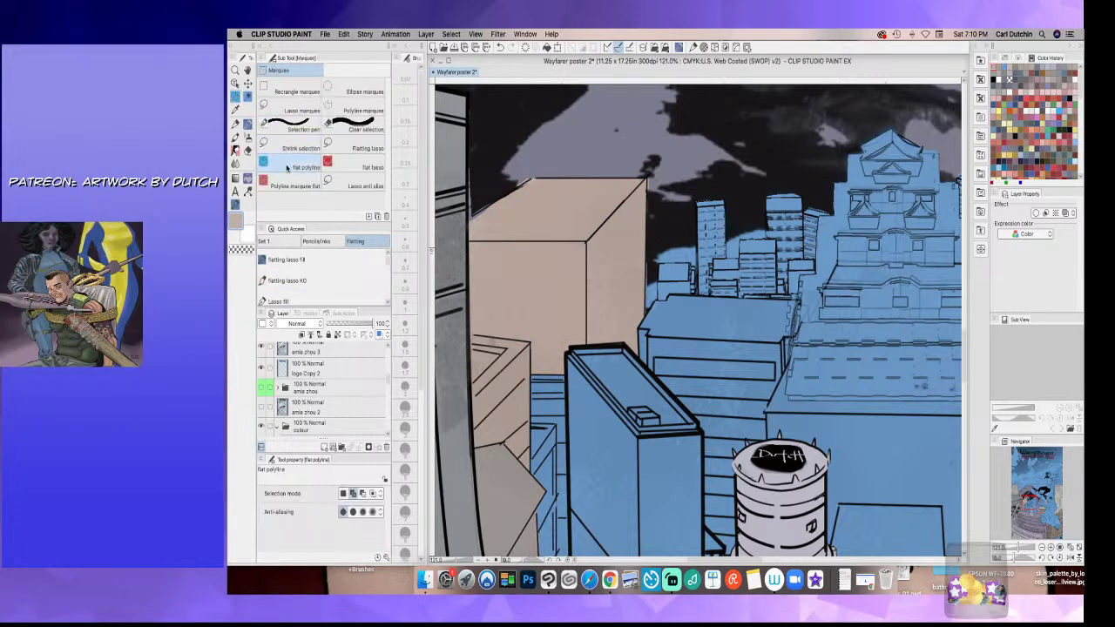
{"action": "left_click", "coordinate": [262, 346]}
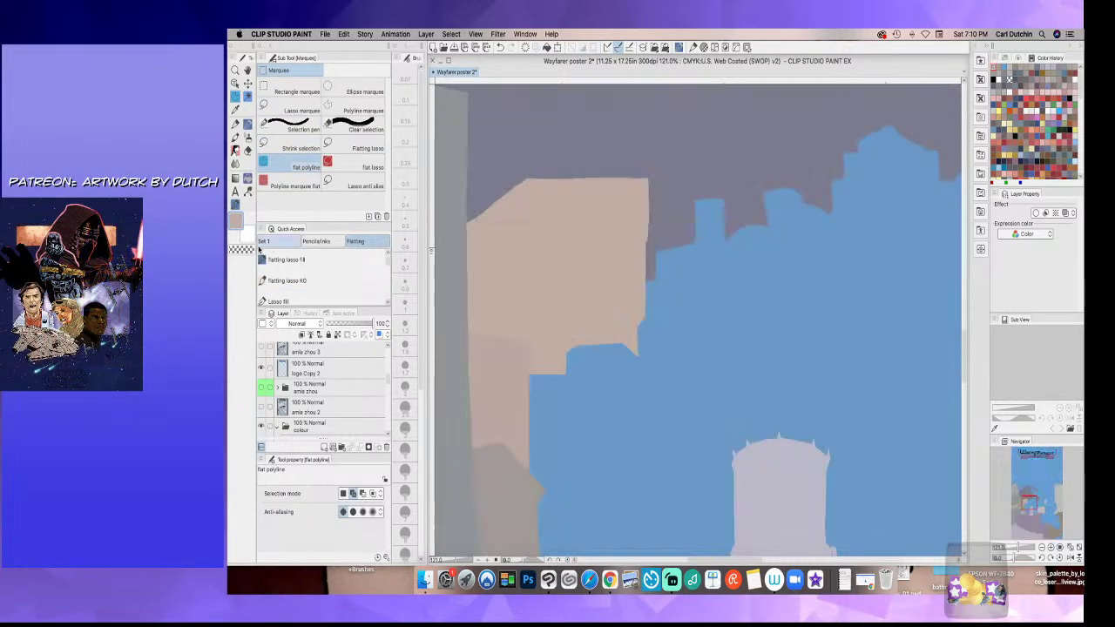
{"action": "left_click", "coordinate": [235, 110]}
{"action": "left_click", "coordinate": [602, 151]}
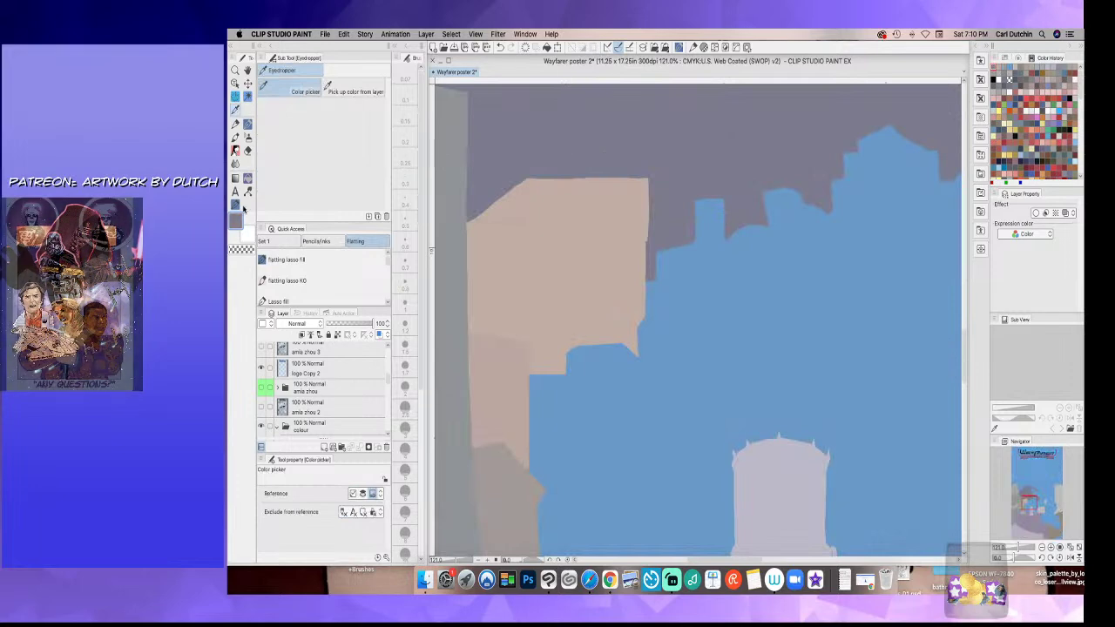
{"action": "left_click", "coordinate": [261, 346]}
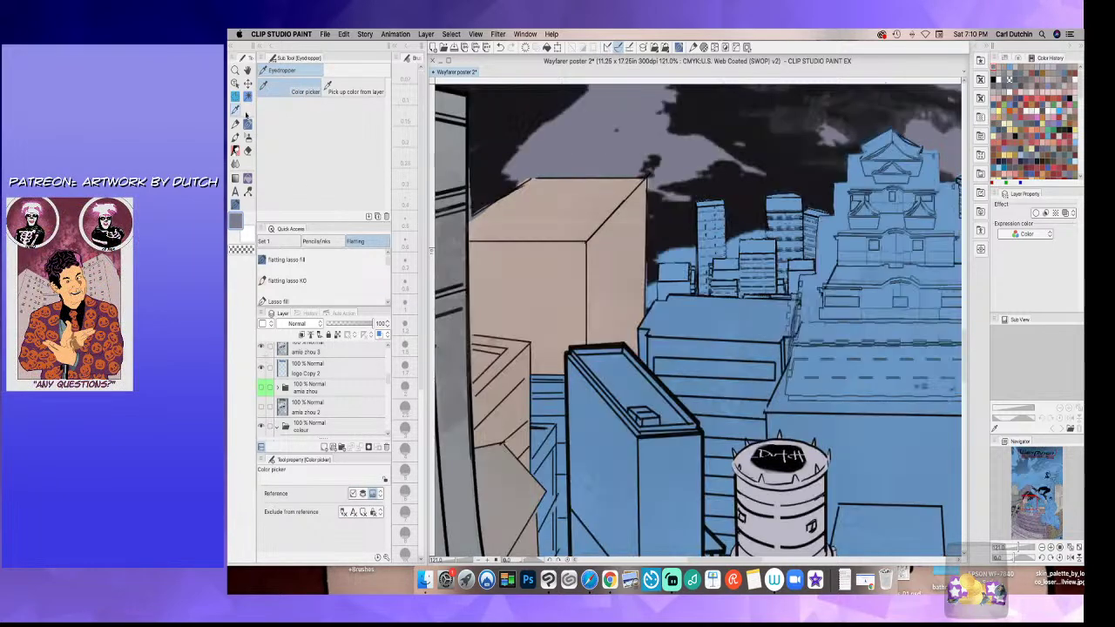
{"action": "left_click", "coordinate": [236, 95]}
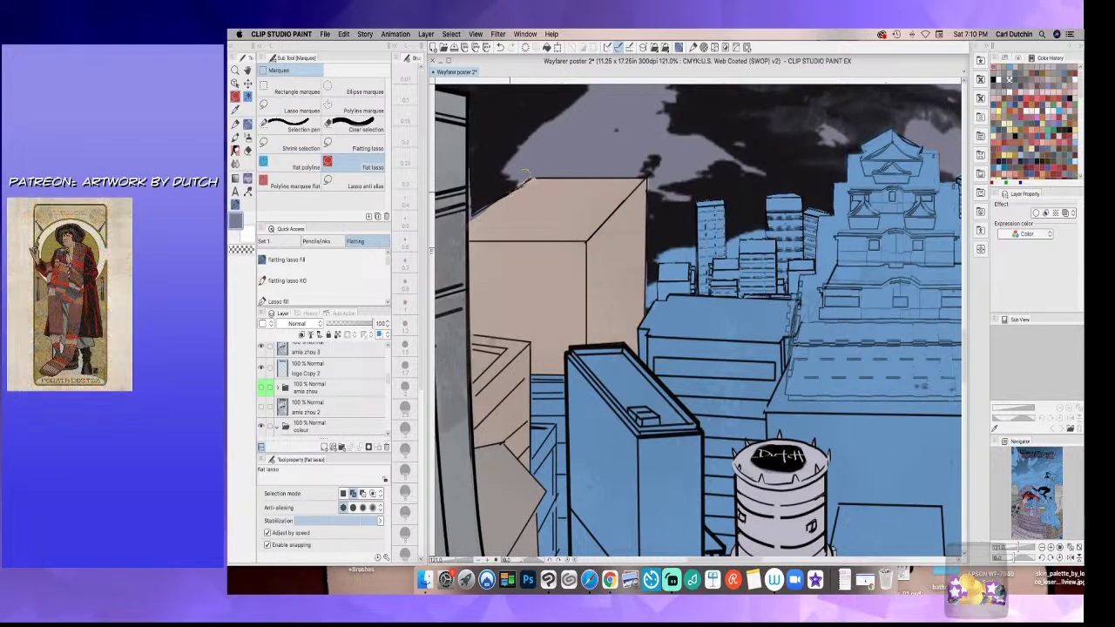
{"action": "left_click_drag", "start_coordinate": [527, 175], "coordinate": [470, 212]}
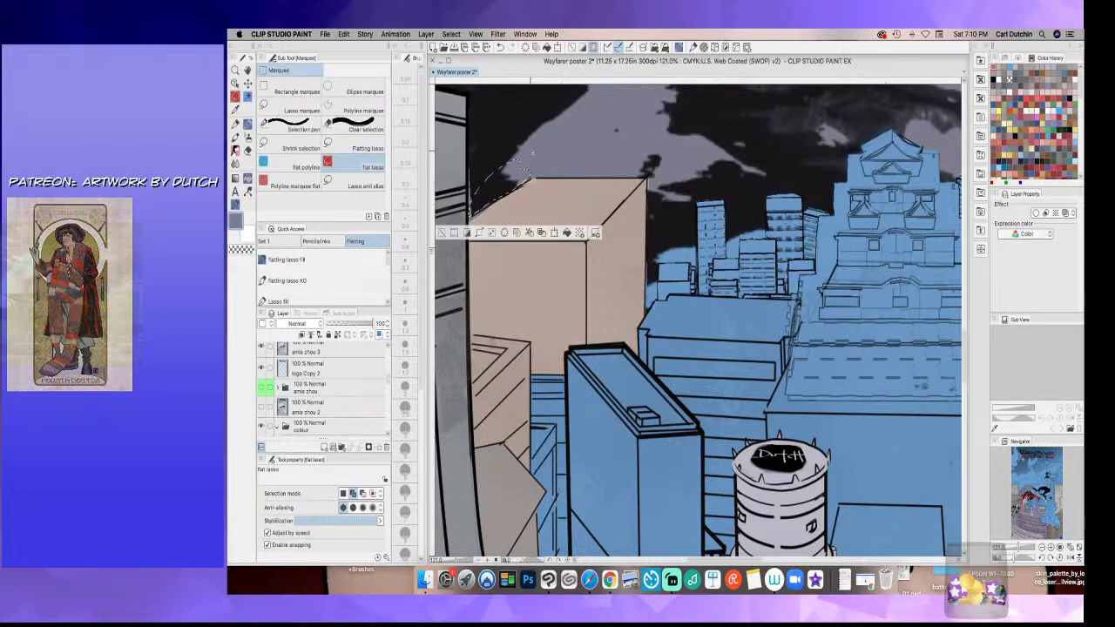
{"action": "mouse_move", "coordinate": [647, 177]}
{"action": "left_mouse_down"}
{"action": "mouse_move", "coordinate": [650, 207]}
{"action": "mouse_move", "coordinate": [649, 176]}
{"action": "left_mouse_up"}
{"action": "mouse_move", "coordinate": [648, 258]}
{"action": "left_mouse_down"}
{"action": "mouse_move", "coordinate": [647, 286]}
{"action": "mouse_move", "coordinate": [649, 263]}
{"action": "left_mouse_up"}
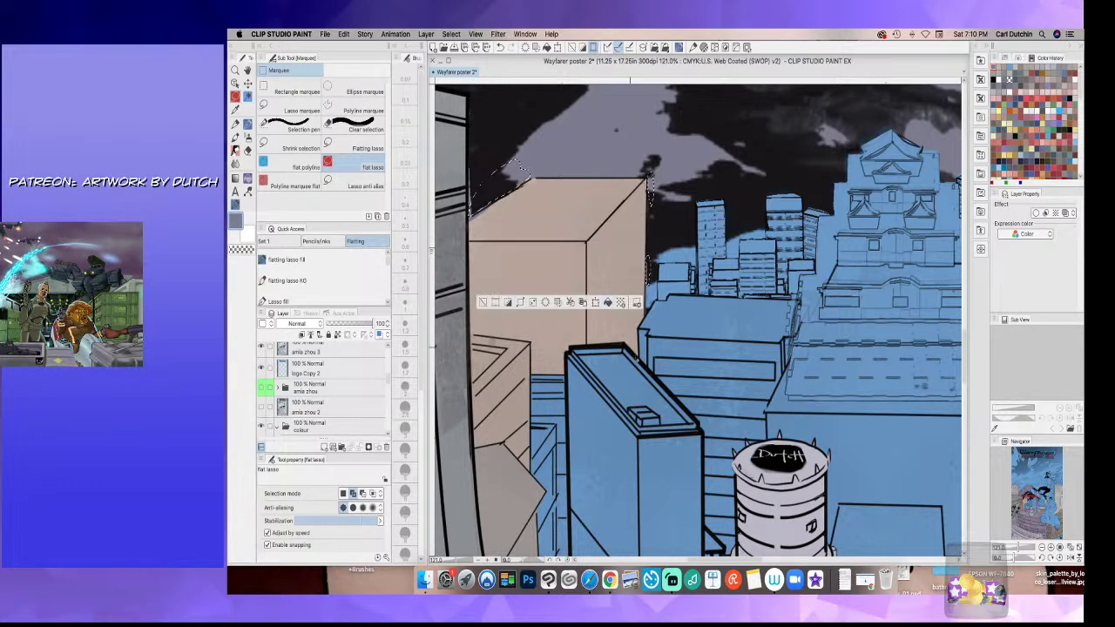
{"action": "left_click", "coordinate": [484, 302]}
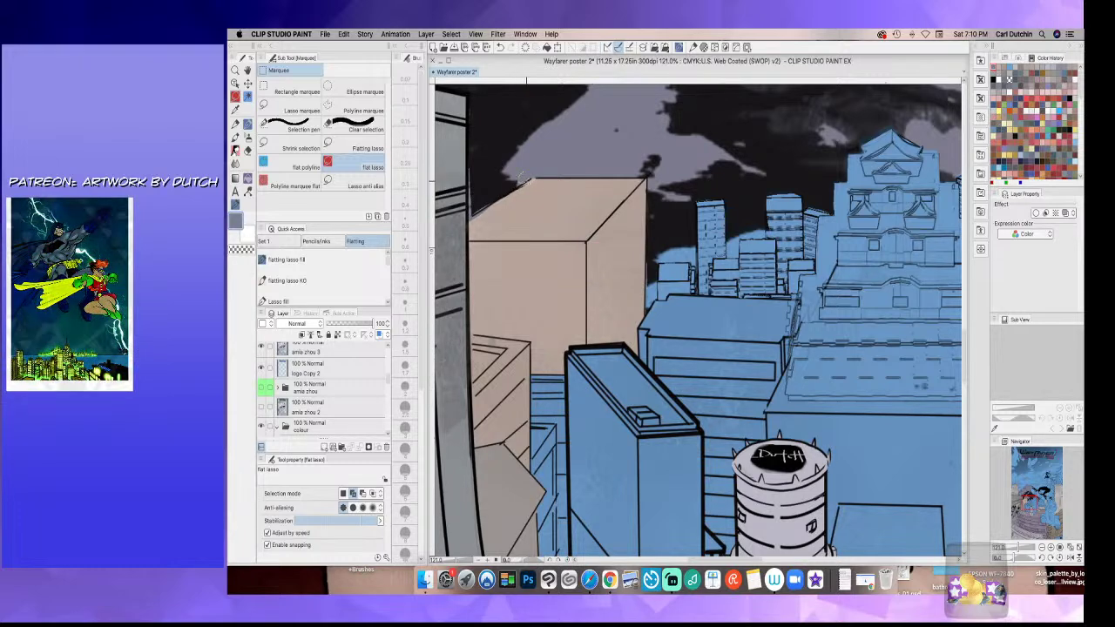
- Lasso the sky gaps along the tan box building and between the distant towers using the flat lasso
{"action": "left_click_drag", "start_coordinate": [524, 181], "coordinate": [521, 183]}
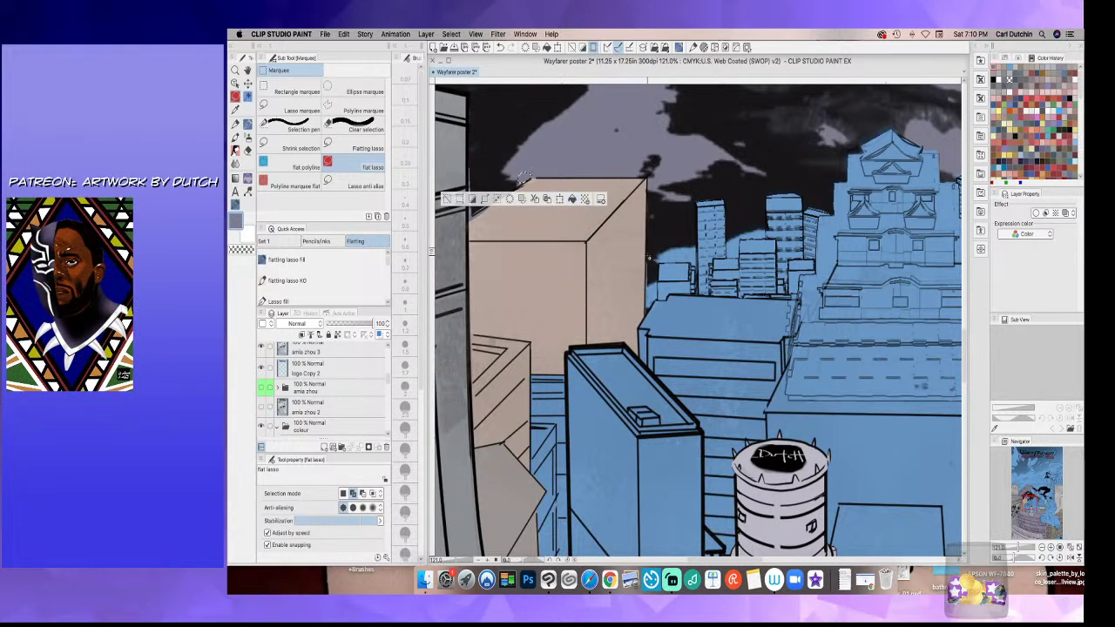
{"action": "mouse_move", "coordinate": [647, 276]}
{"action": "left_mouse_down"}
{"action": "mouse_move", "coordinate": [648, 184]}
{"action": "mouse_move", "coordinate": [647, 258]}
{"action": "left_mouse_up"}
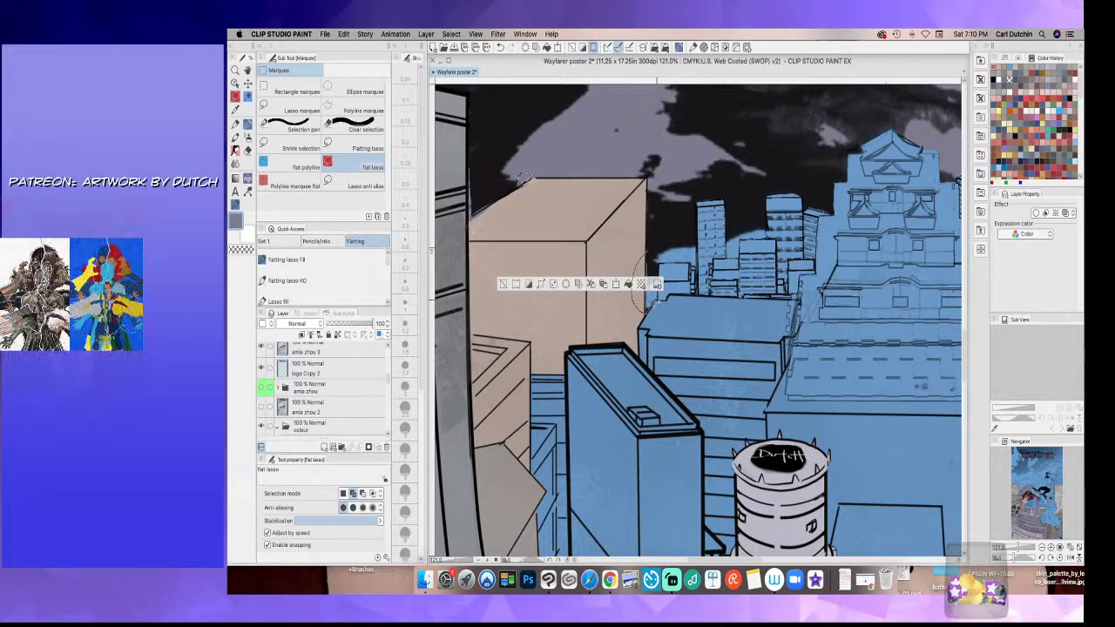
{"action": "mouse_move", "coordinate": [691, 265]}
{"action": "left_mouse_down"}
{"action": "mouse_move", "coordinate": [693, 193]}
{"action": "mouse_move", "coordinate": [675, 176]}
{"action": "mouse_move", "coordinate": [656, 181]}
{"action": "left_mouse_up"}
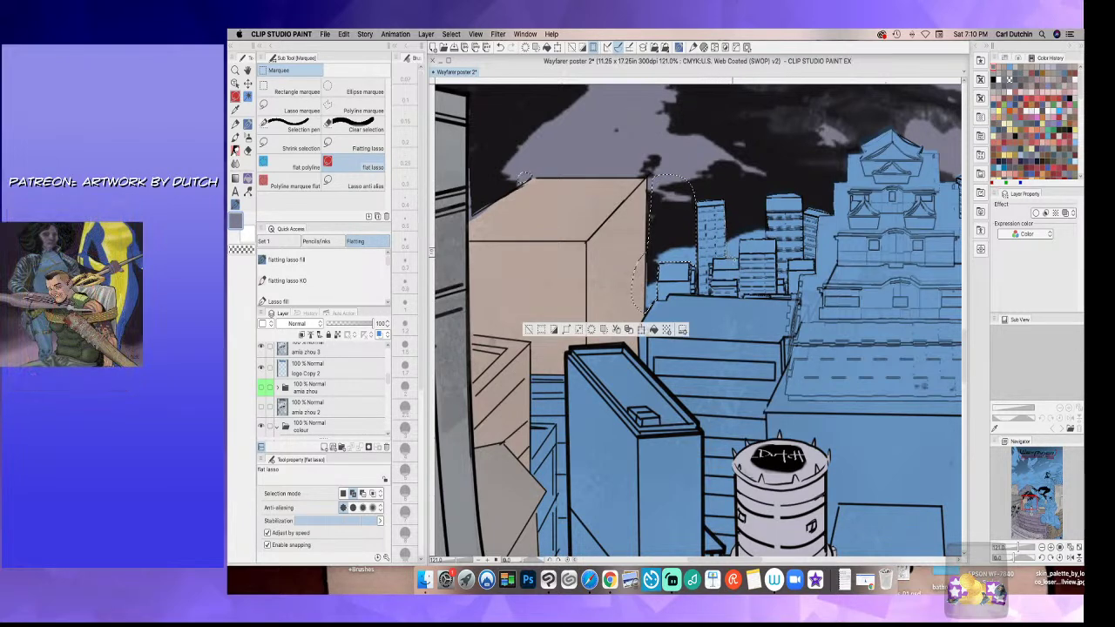
{"action": "mouse_move", "coordinate": [755, 240]}
{"action": "left_mouse_down"}
{"action": "mouse_move", "coordinate": [766, 225]}
{"action": "mouse_move", "coordinate": [734, 174]}
{"action": "mouse_move", "coordinate": [726, 196]}
{"action": "left_mouse_up"}
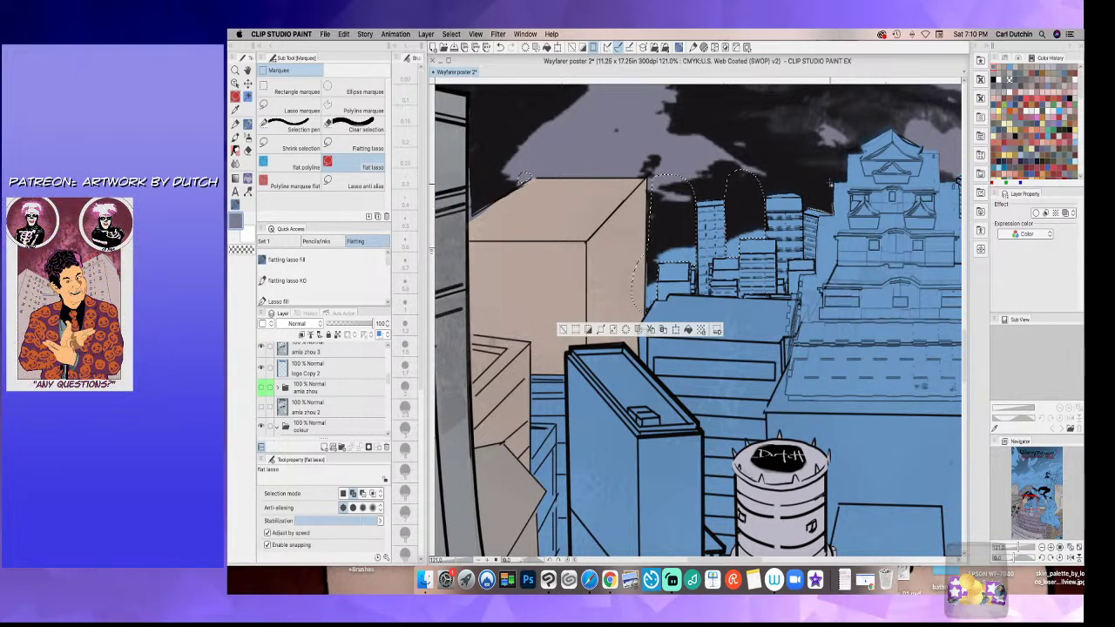
{"action": "mouse_move", "coordinate": [830, 183]}
{"action": "left_mouse_down"}
{"action": "mouse_move", "coordinate": [795, 184]}
{"action": "mouse_move", "coordinate": [808, 206]}
{"action": "left_mouse_up"}
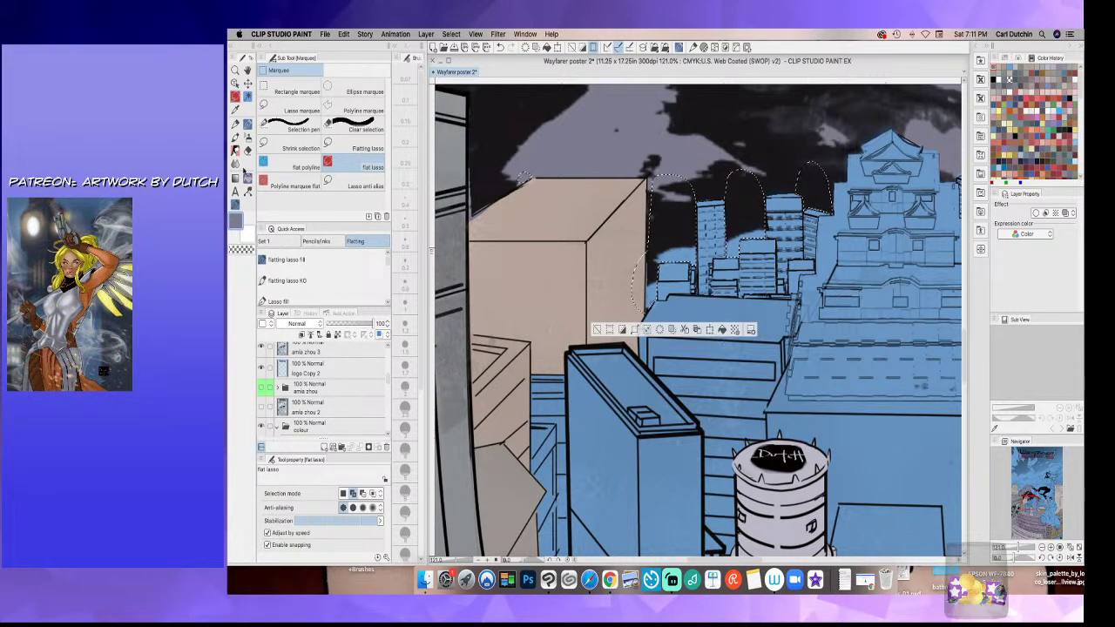
- Fill the selected sky gaps with the mountain's purple-grey, clear the selection, and check the flats with the line art briefly hidden
{"action": "left_click", "coordinate": [247, 179]}
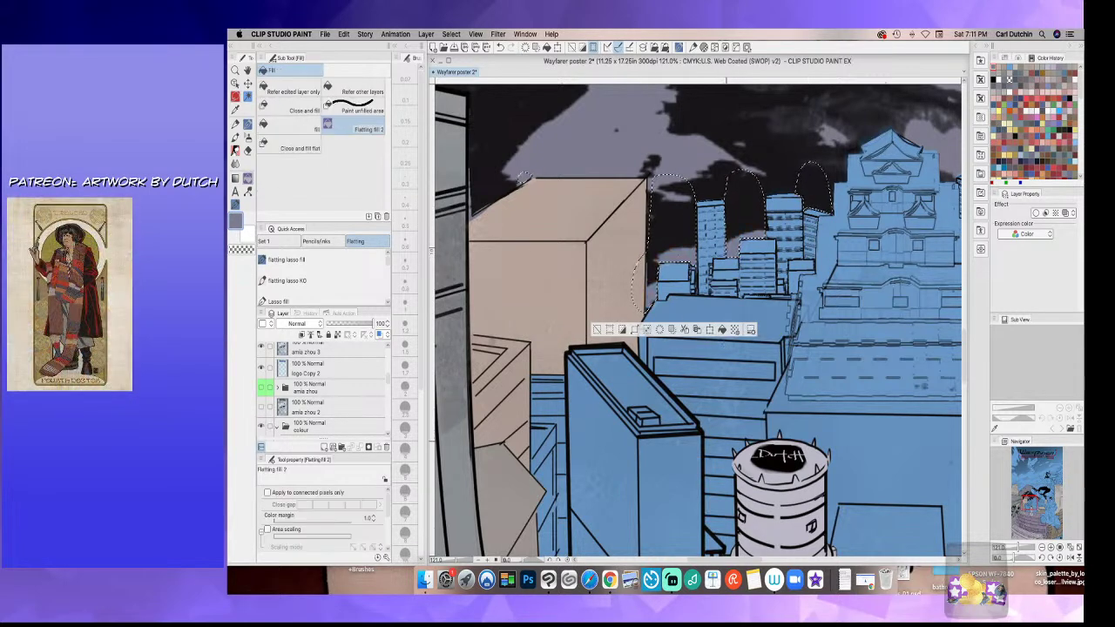
{"action": "left_click", "coordinate": [598, 331]}
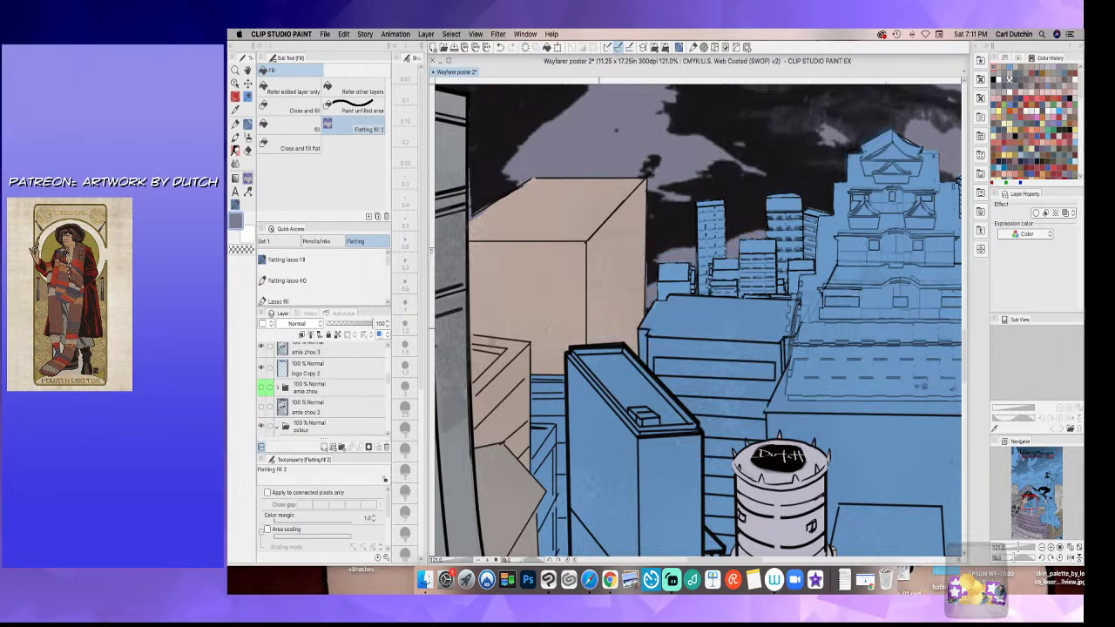
{"action": "left_click", "coordinate": [261, 349]}
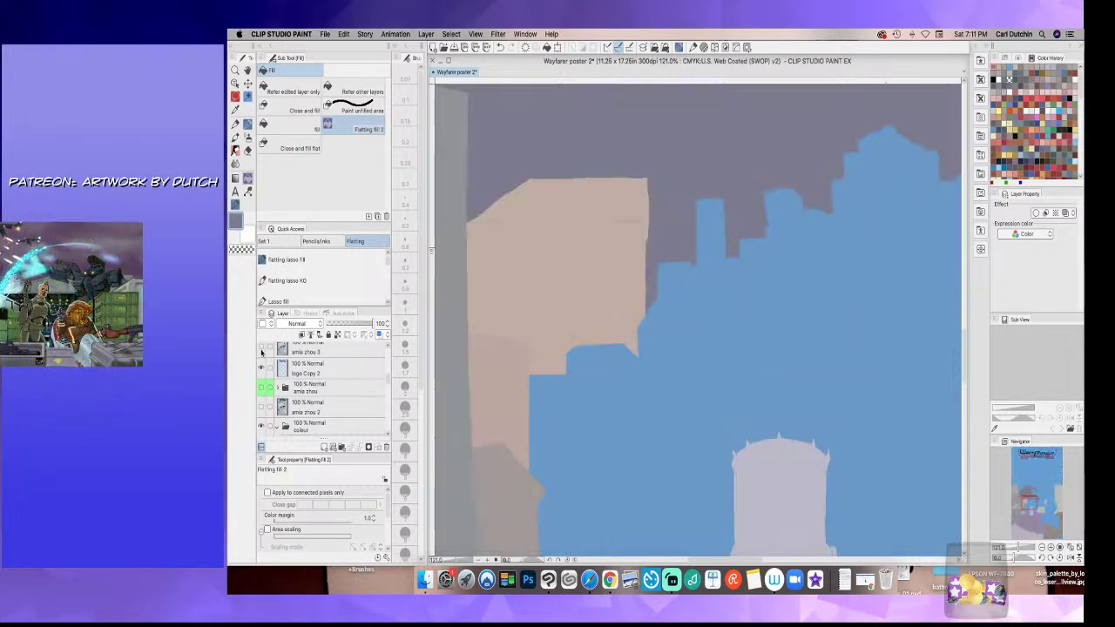
{"action": "left_click", "coordinate": [262, 349]}
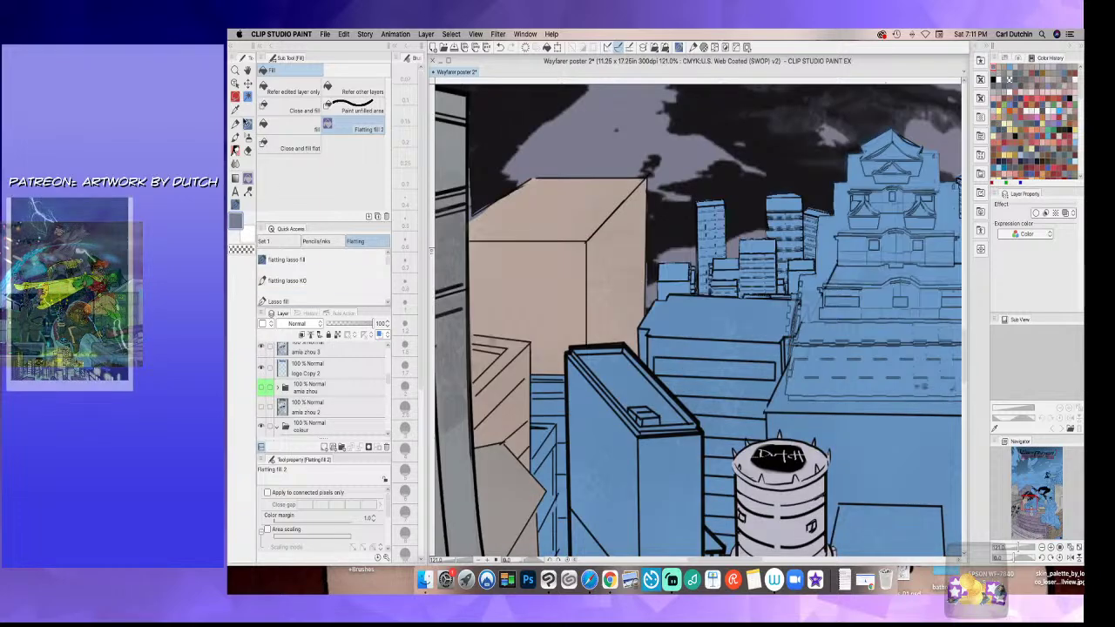
- Lasso the small low building behind the tan block, fill it with a lighter beige adjusted from the sampled tan, and clear the selection
{"action": "key", "text": "i"}
{"action": "left_click", "coordinate": [615, 248]}
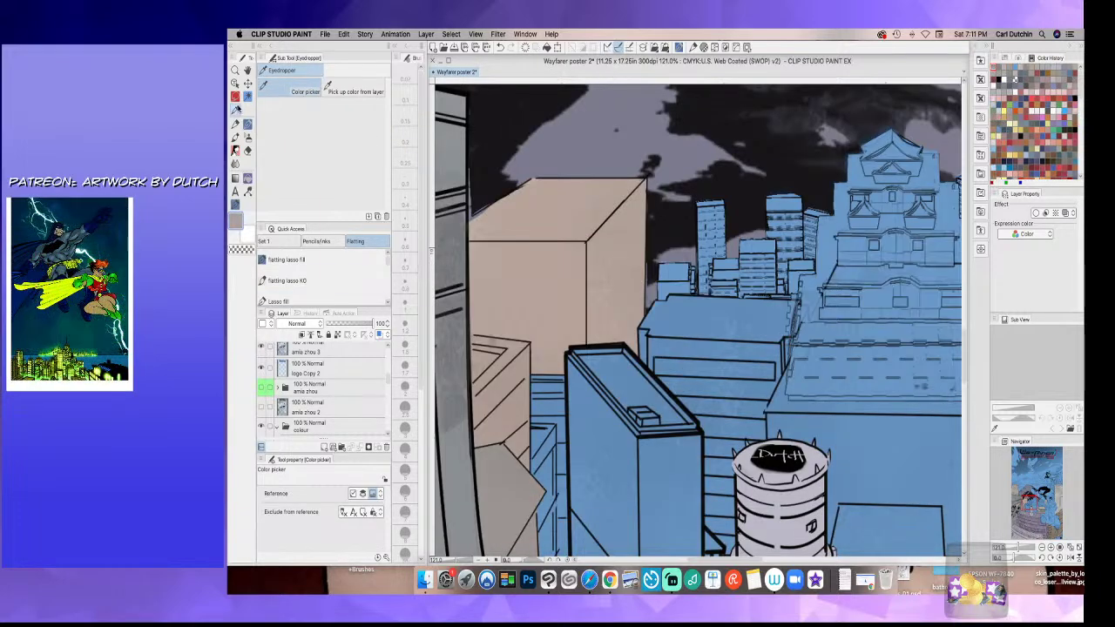
{"action": "left_click", "coordinate": [236, 98]}
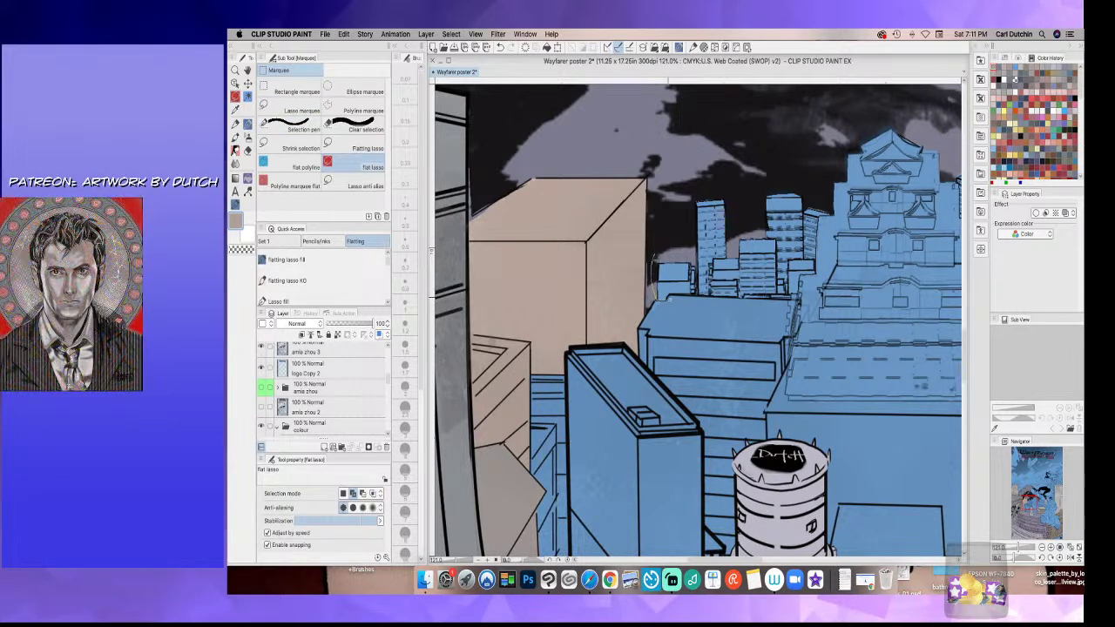
{"action": "left_click", "coordinate": [661, 246]}
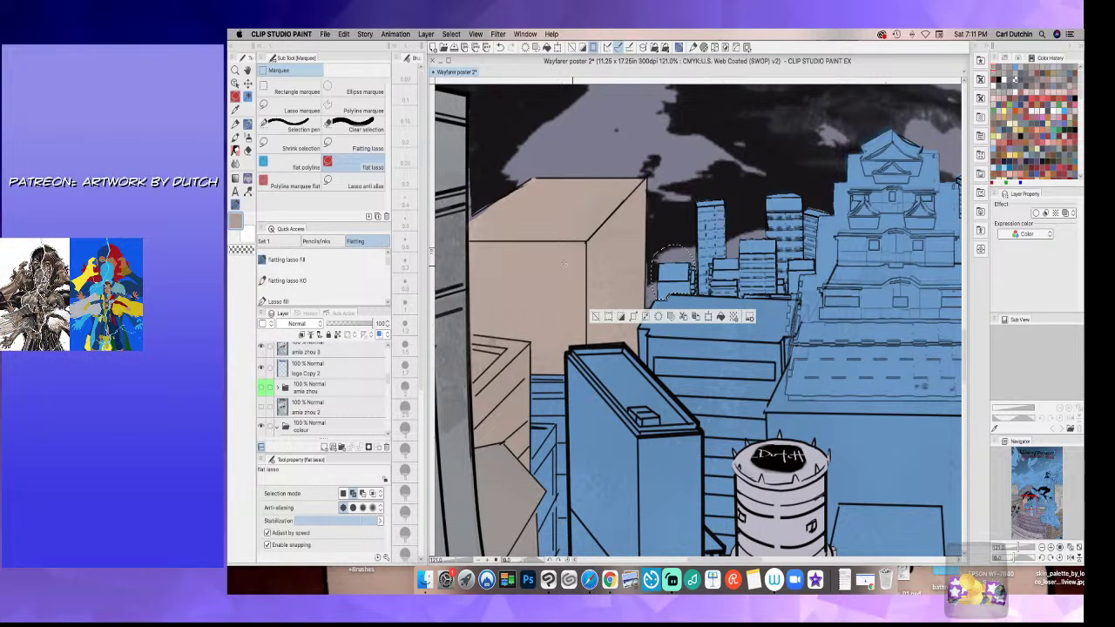
{"action": "double_click", "coordinate": [237, 222]}
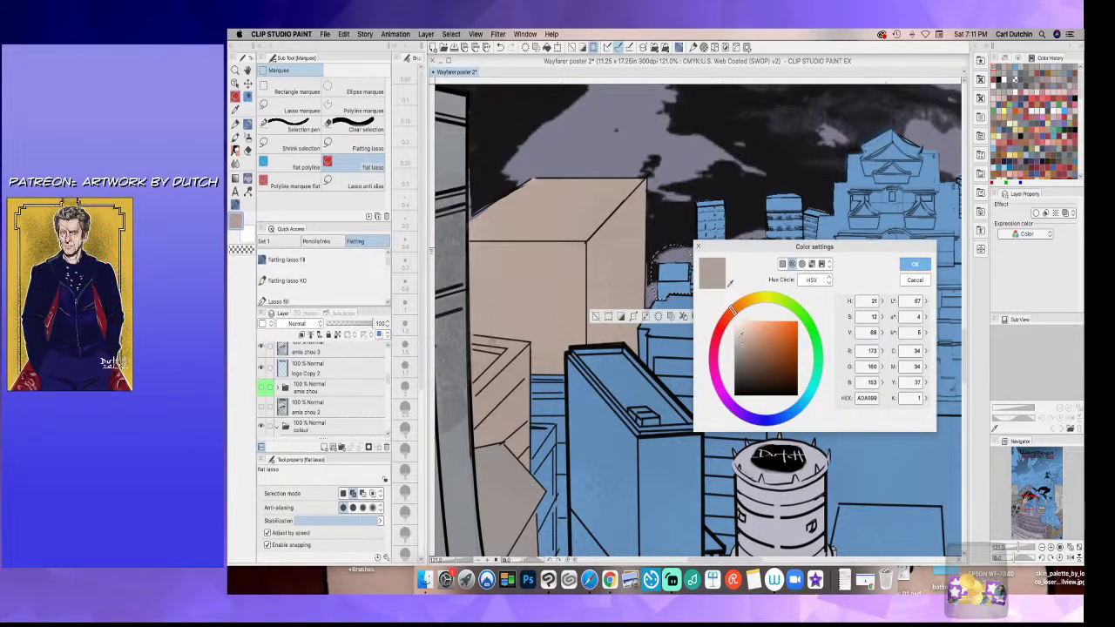
{"action": "left_click", "coordinate": [915, 264]}
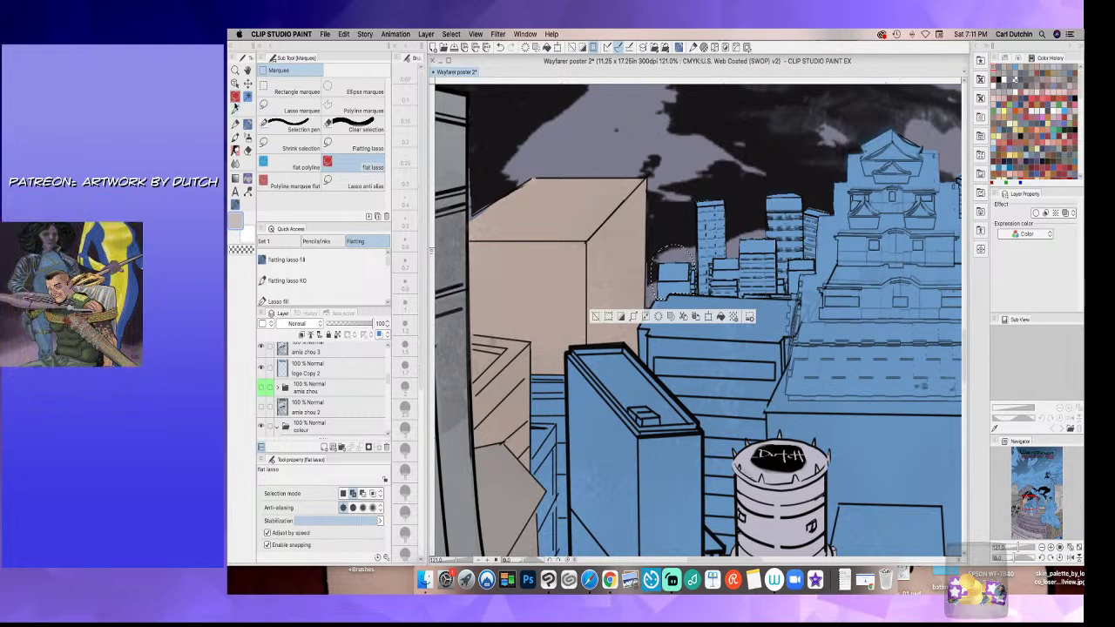
{"action": "left_click", "coordinate": [248, 178]}
{"action": "left_click", "coordinate": [675, 278]}
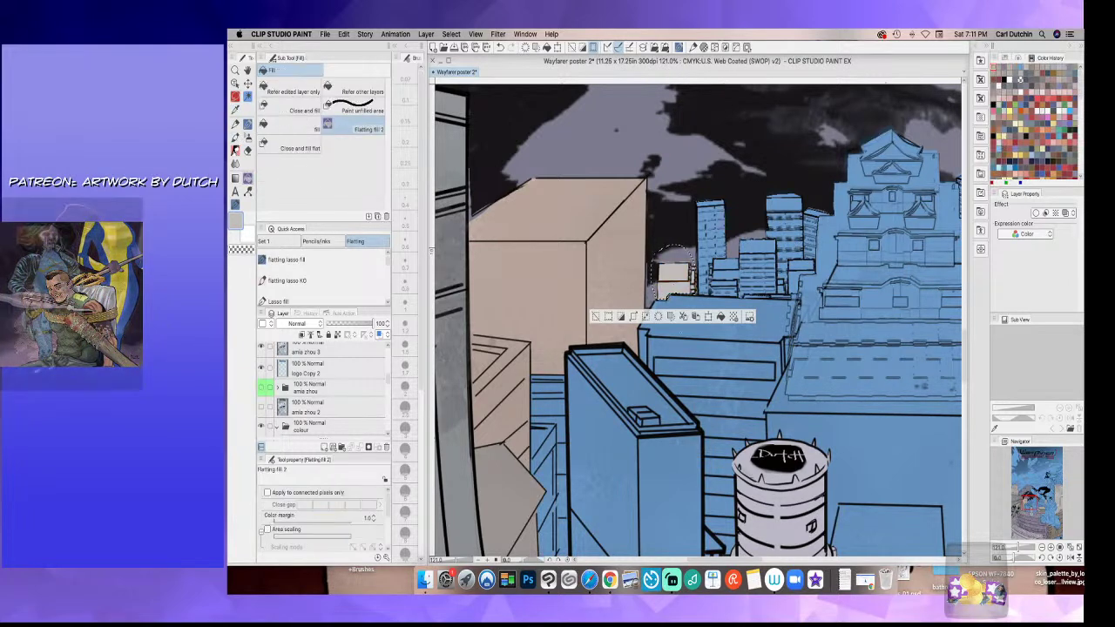
{"action": "left_click", "coordinate": [595, 316]}
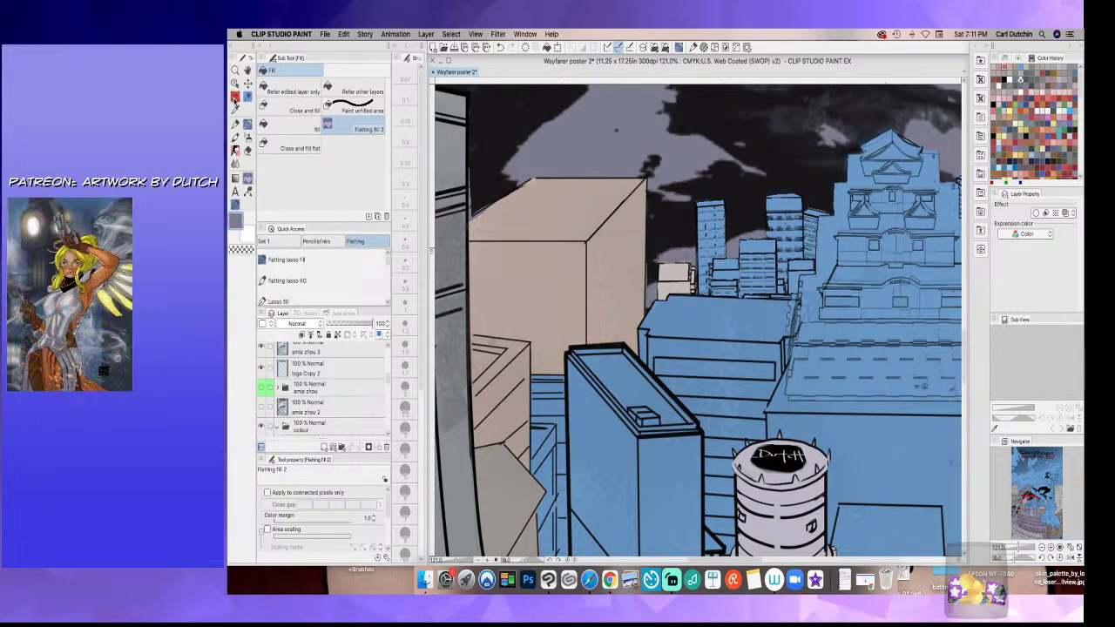
- Adjust the purple-grey drawing colour to a lighter grey in the colour settings
{"action": "left_click", "coordinate": [235, 98]}
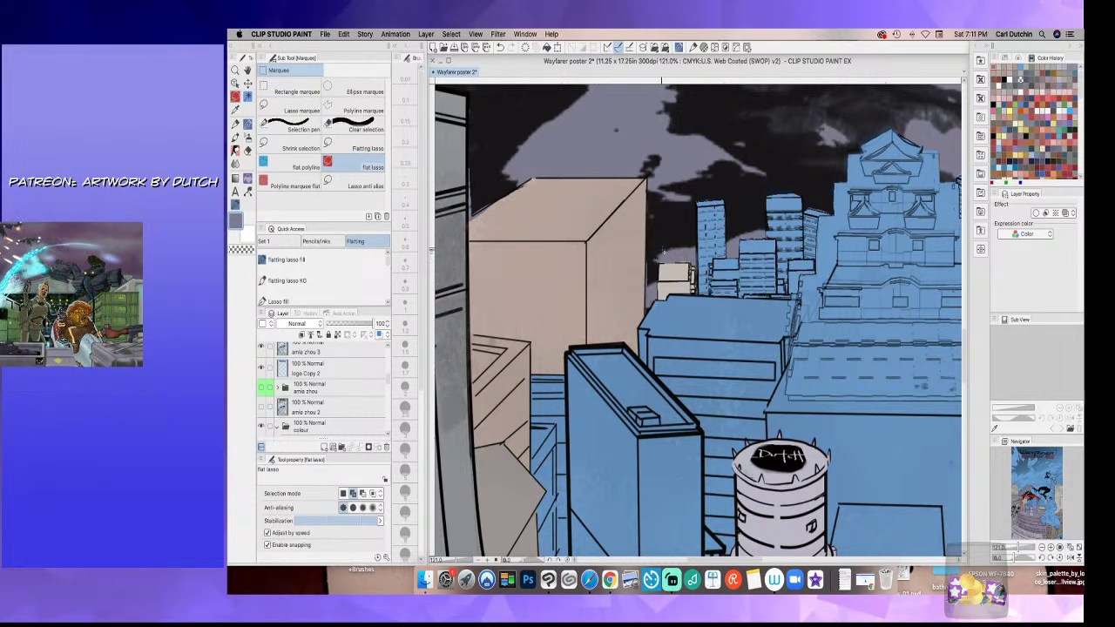
{"action": "key", "text": "p"}
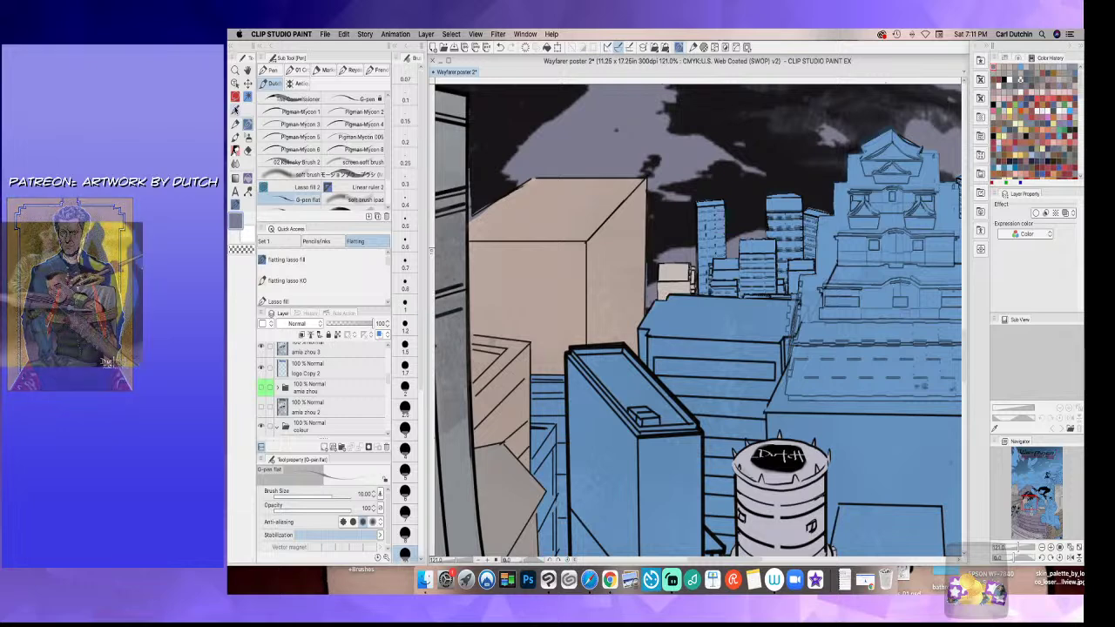
{"action": "left_click", "coordinate": [235, 109]}
{"action": "double_click", "coordinate": [236, 220]}
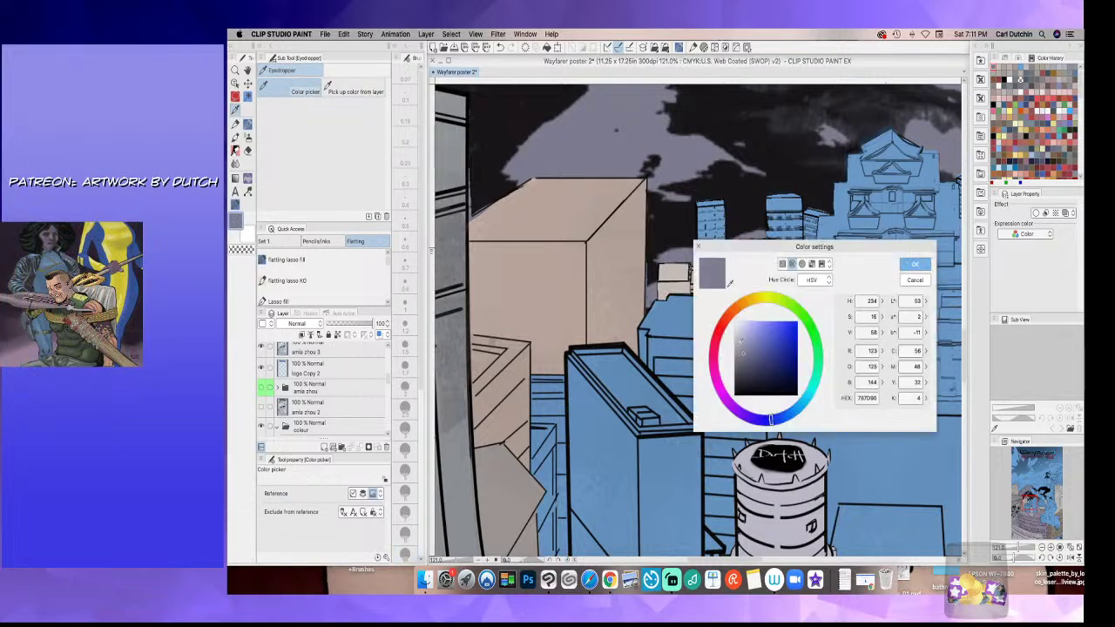
{"action": "left_click", "coordinate": [915, 264]}
- Lasso the tall narrow tower beside the small beige building, fill it with the lighter grey, and clear the selection
{"action": "left_click", "coordinate": [235, 98]}
{"action": "mouse_move", "coordinate": [688, 186]}
{"action": "left_mouse_down"}
{"action": "mouse_move", "coordinate": [690, 288]}
{"action": "mouse_move", "coordinate": [713, 298]}
{"action": "left_mouse_up"}
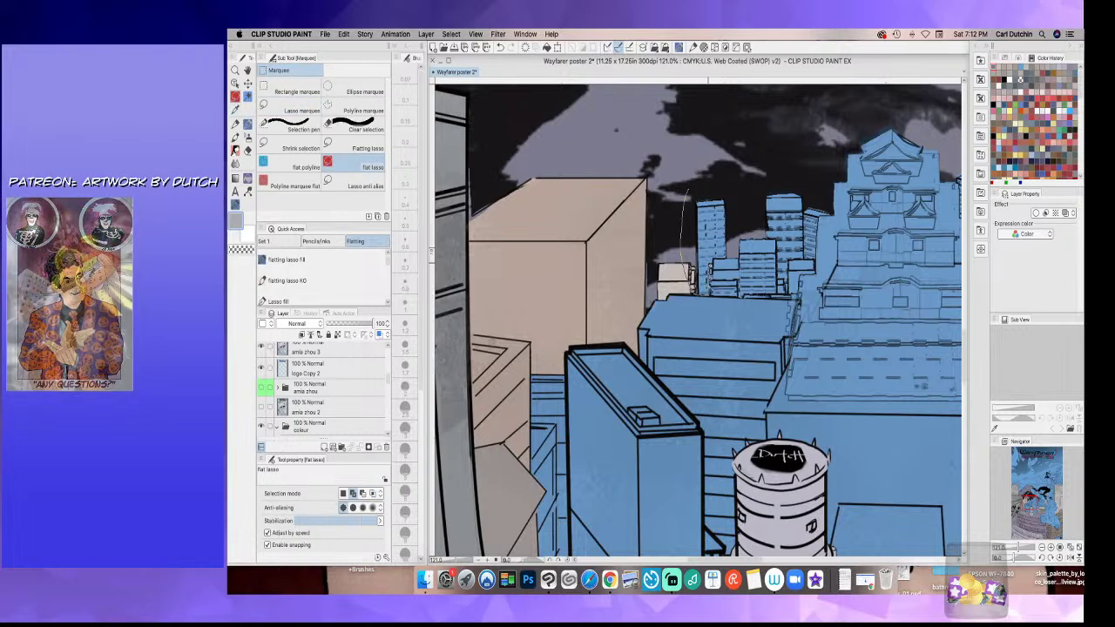
{"action": "left_click_drag", "start_coordinate": [736, 247], "coordinate": [688, 189]}
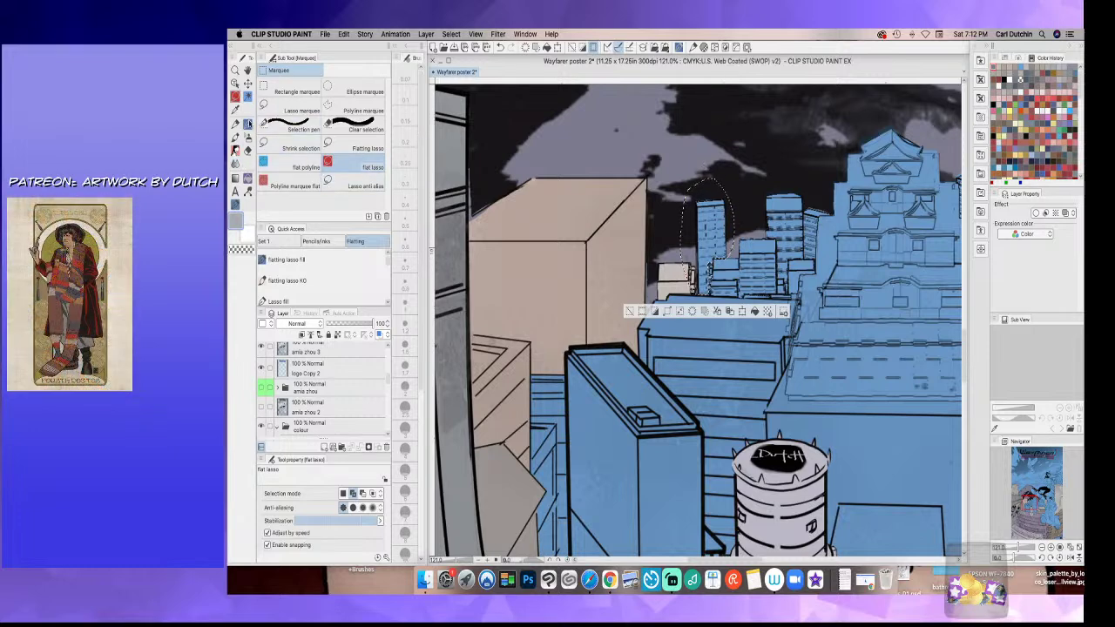
{"action": "left_click", "coordinate": [249, 179]}
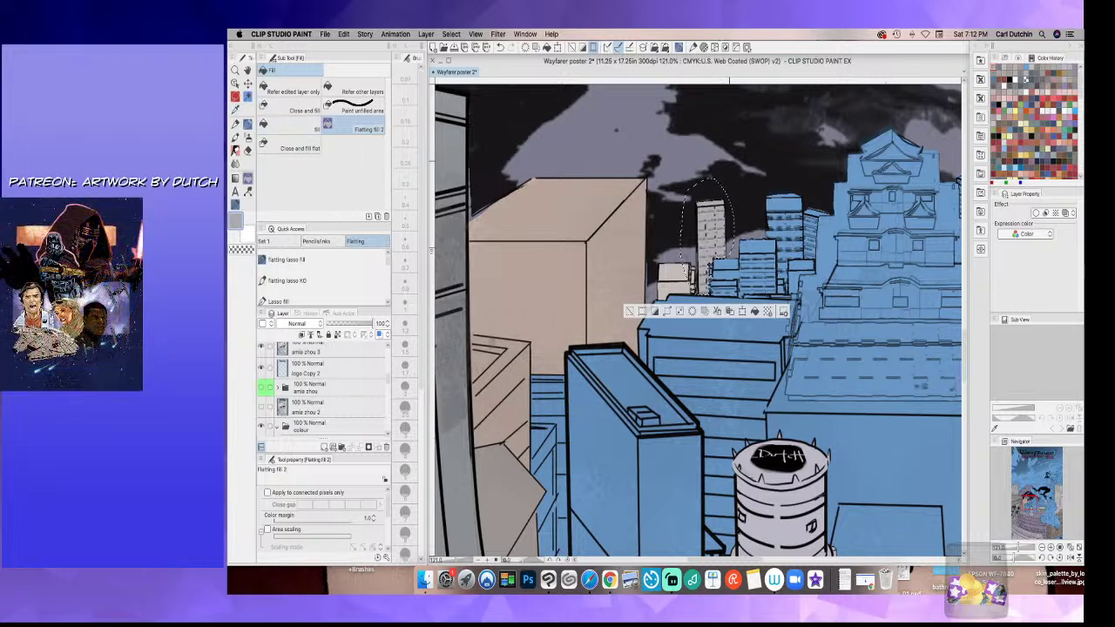
{"action": "left_click", "coordinate": [236, 99]}
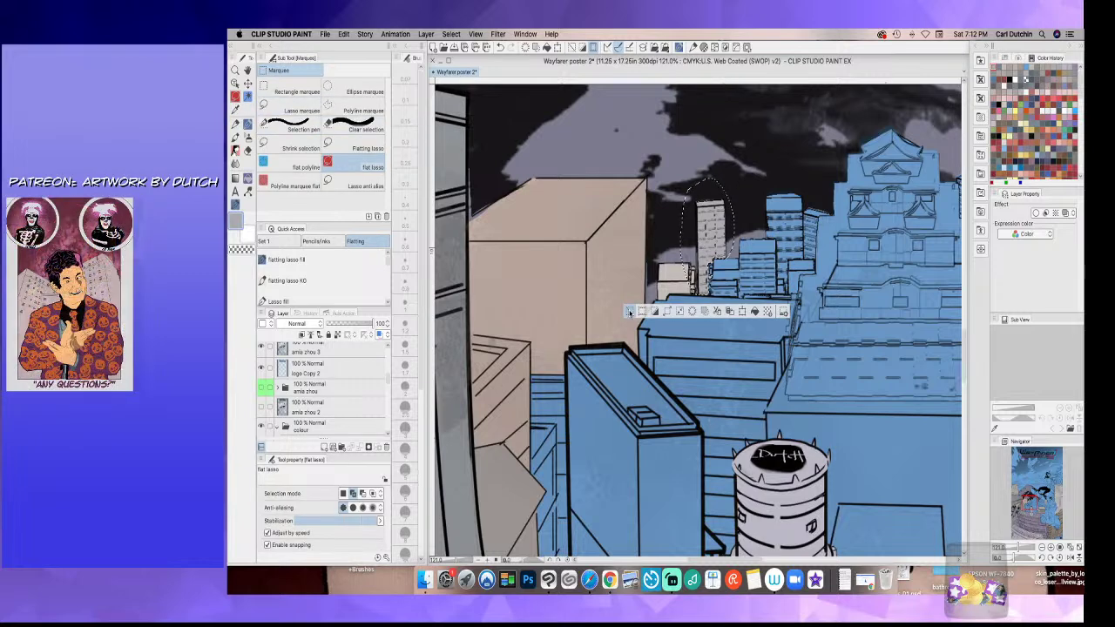
{"action": "left_click", "coordinate": [630, 312]}
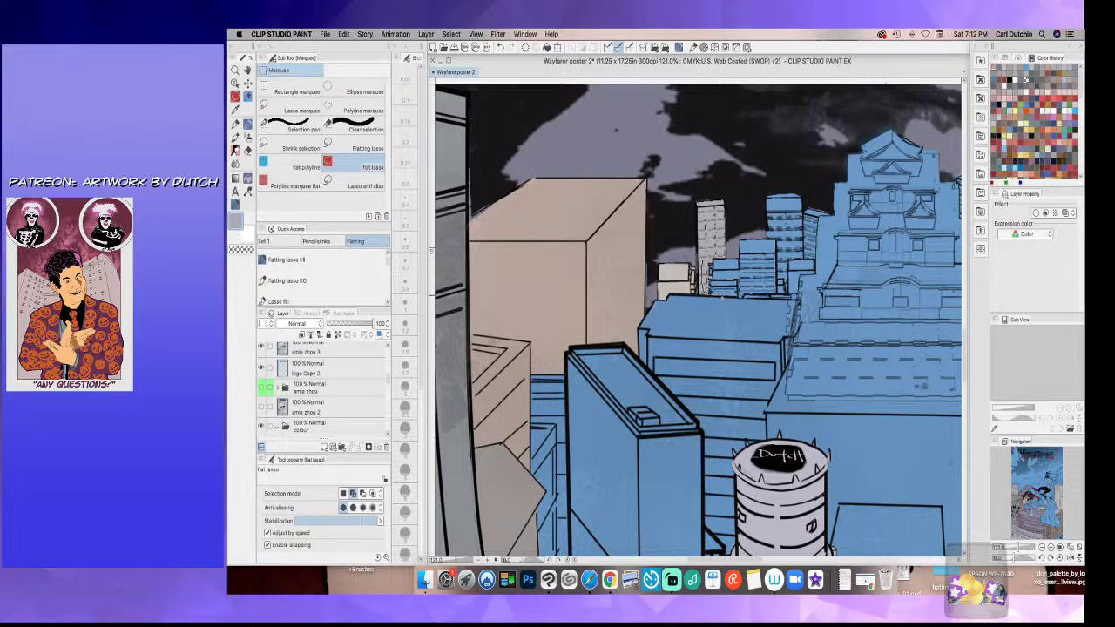
- Lasso the low building at the foot of the narrow tower, fill it with the same grey, and clear the selection
{"action": "key", "text": "ctrl+z"}
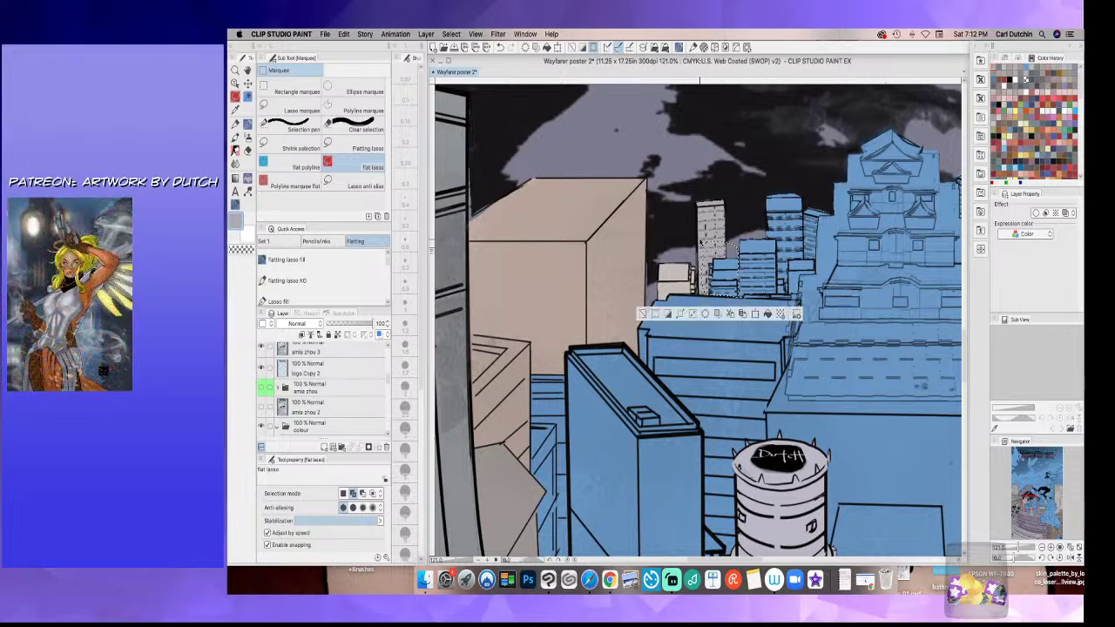
{"action": "left_click", "coordinate": [249, 180]}
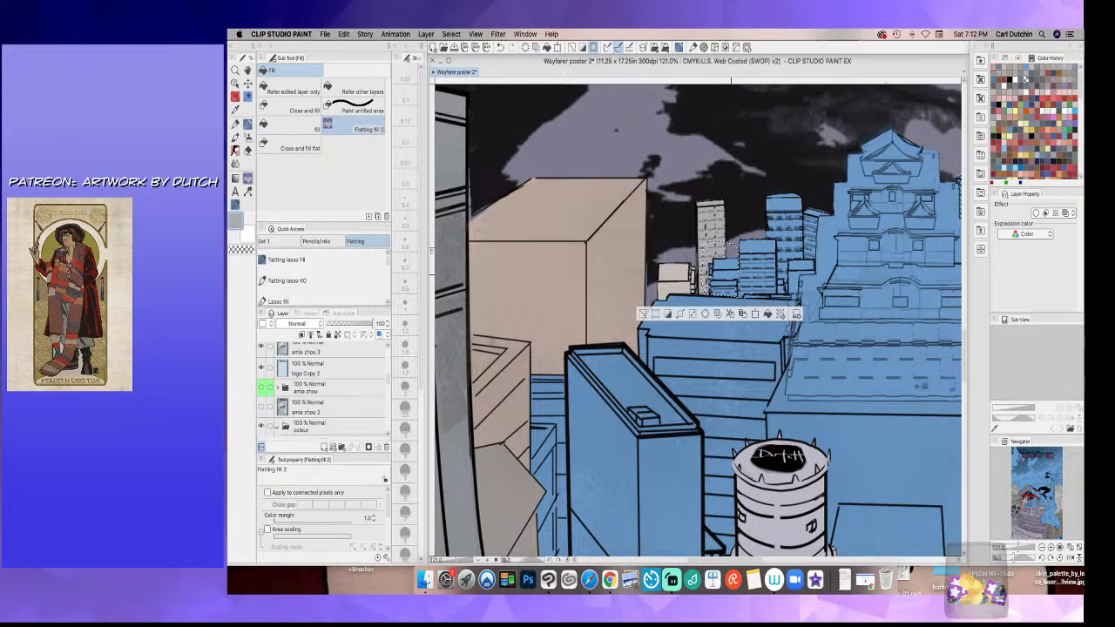
{"action": "left_click", "coordinate": [725, 279]}
{"action": "left_click", "coordinate": [643, 313]}
- Lasso the mid-height tower next to the low grey building, fill it with a slightly darker grey, and clear the selection
{"action": "key", "text": "m"}
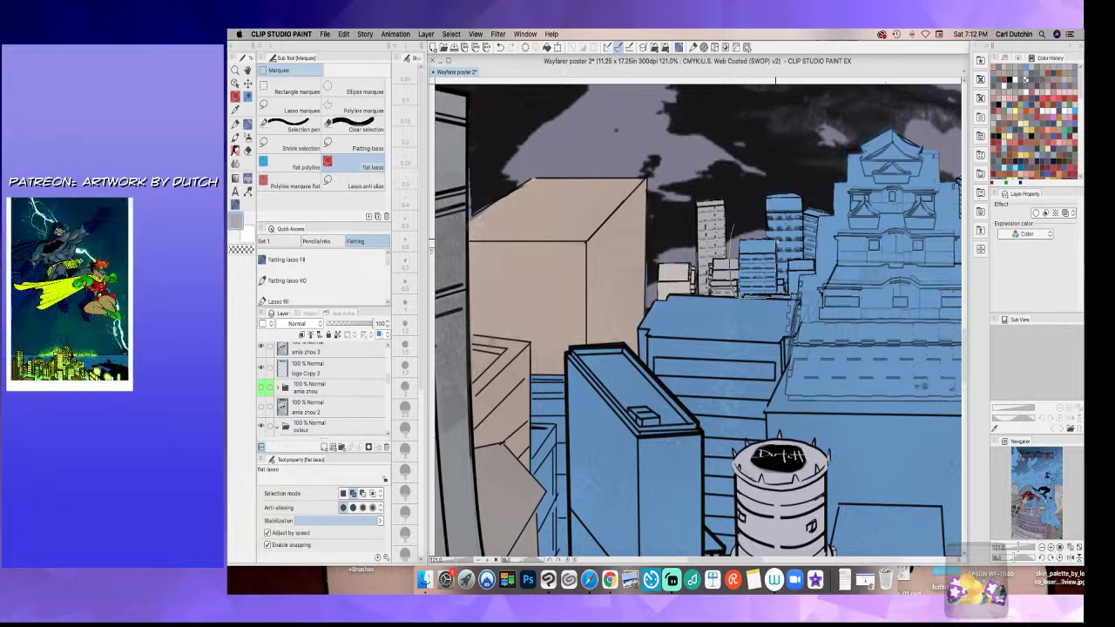
{"action": "left_click_drag", "start_coordinate": [766, 239], "coordinate": [762, 237]}
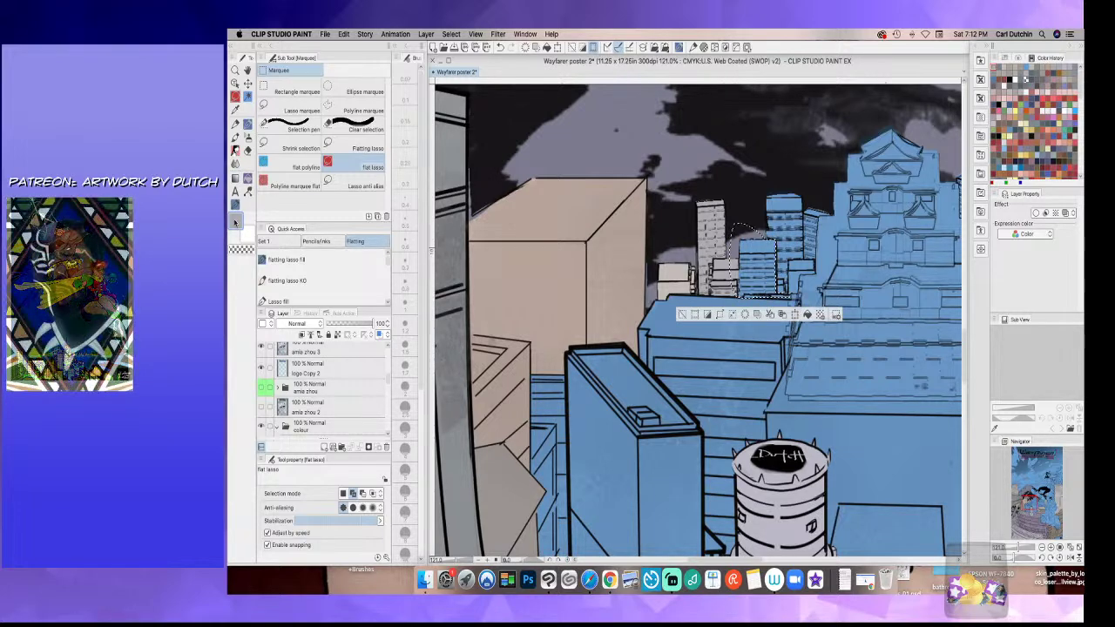
{"action": "double_click", "coordinate": [236, 221]}
{"action": "left_click", "coordinate": [738, 348]}
{"action": "left_click", "coordinate": [915, 265]}
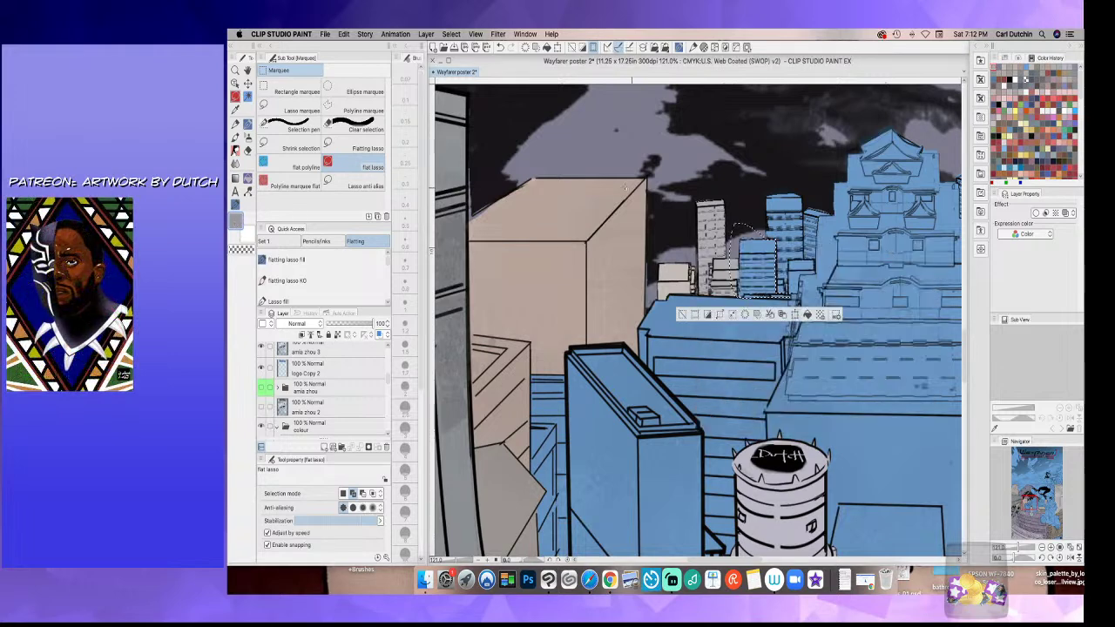
{"action": "key", "text": "g"}
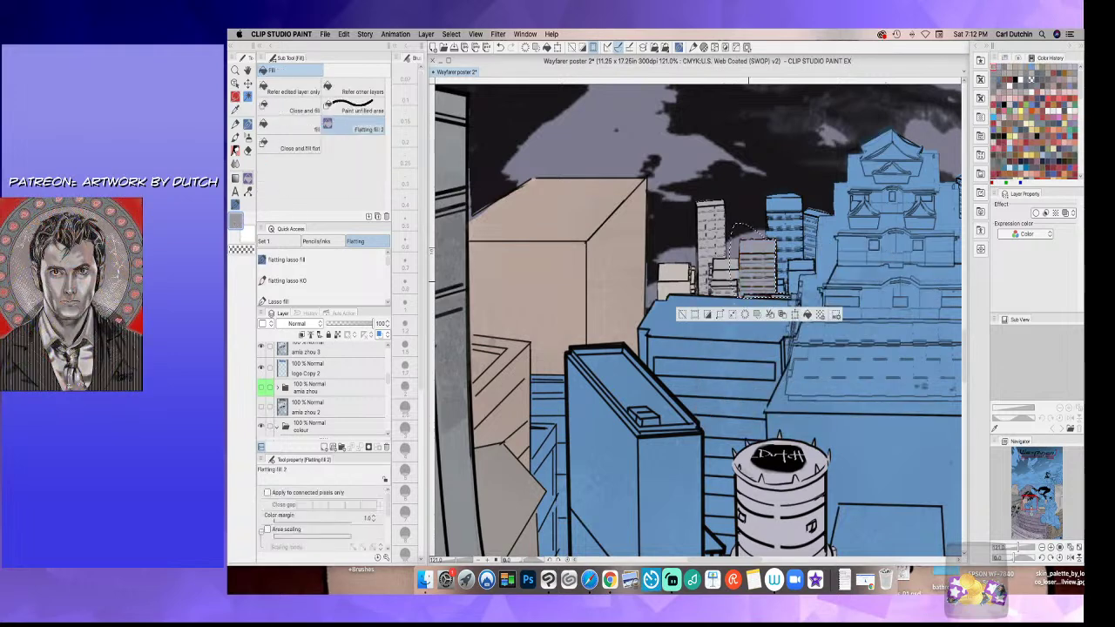
{"action": "key", "text": "ctrl+d"}
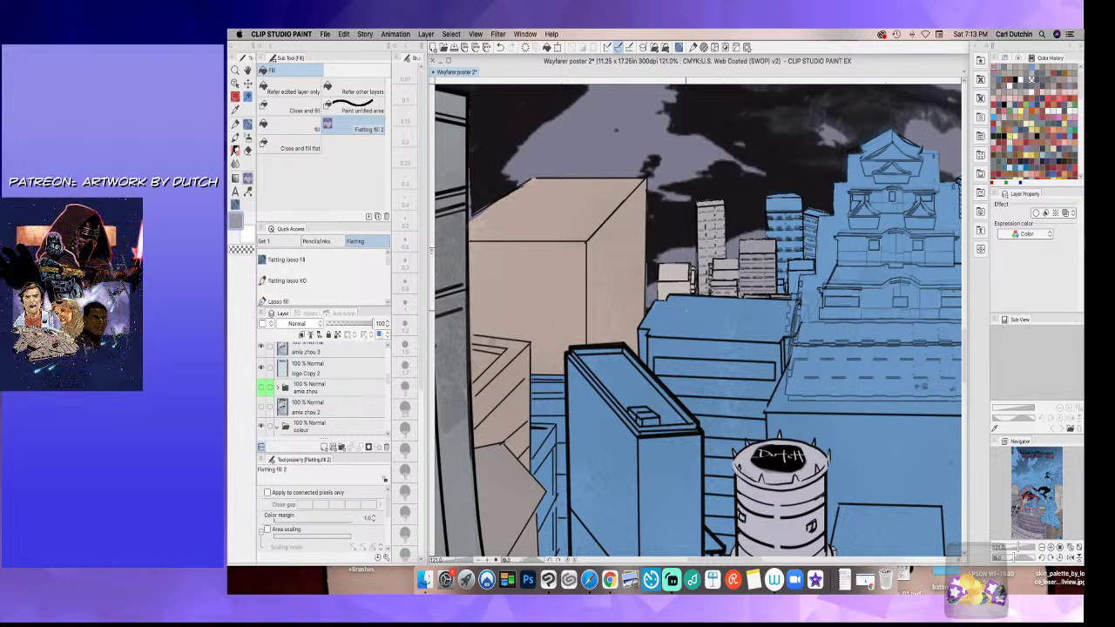
- Lasso the tall flat-topped tower behind the mid-height grey building, fill it with the current grey, and clear the selection
{"action": "left_click", "coordinate": [236, 98]}
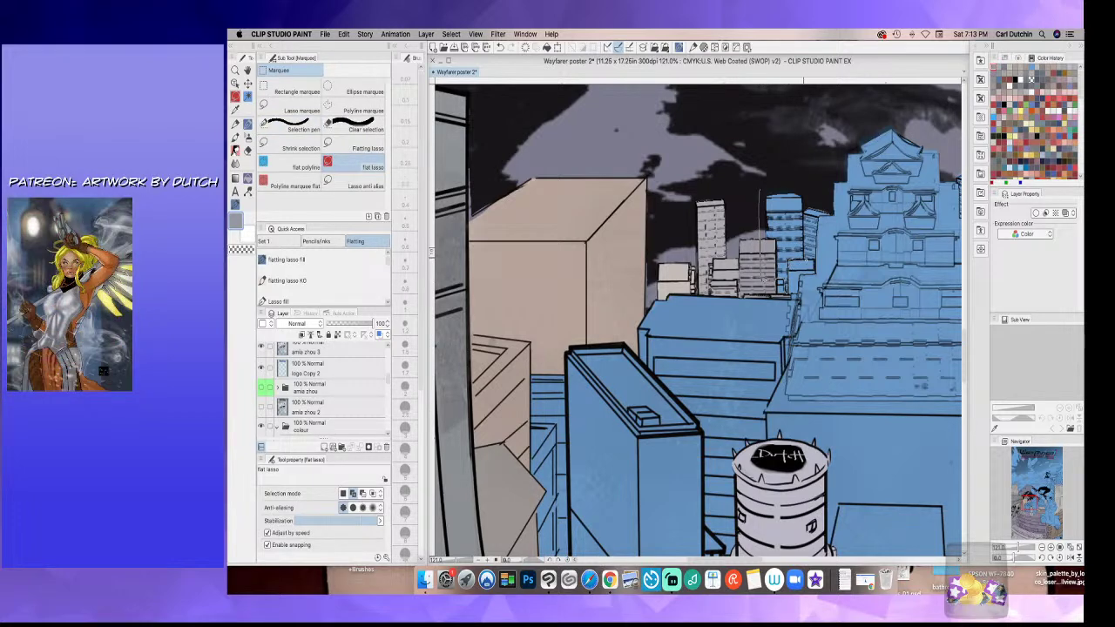
{"action": "left_click_drag", "start_coordinate": [802, 208], "coordinate": [766, 280]}
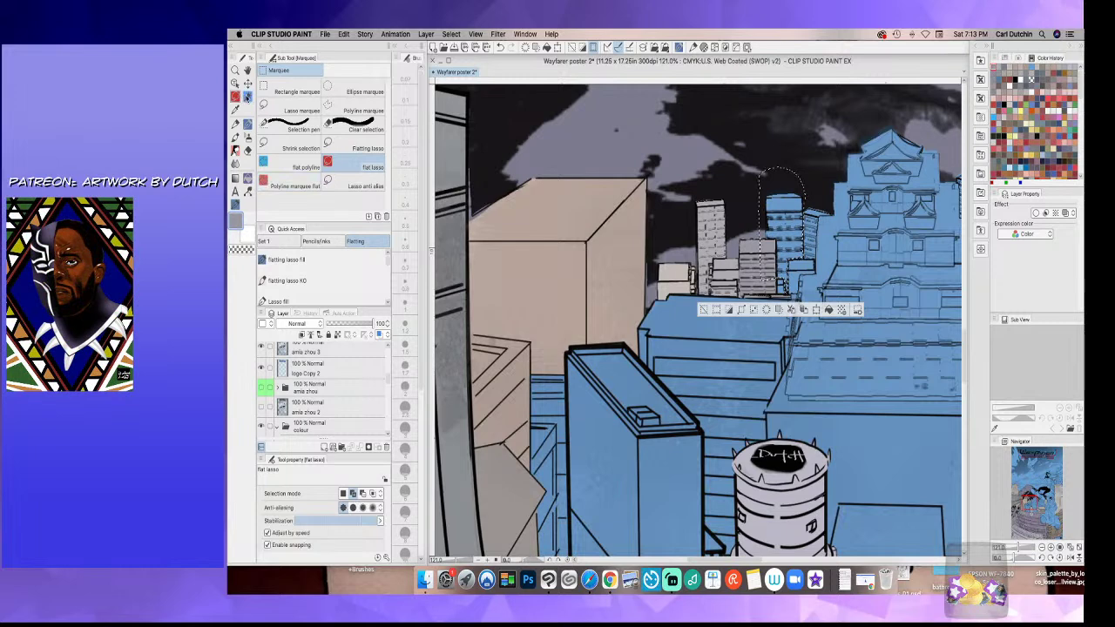
{"action": "left_click", "coordinate": [707, 310]}
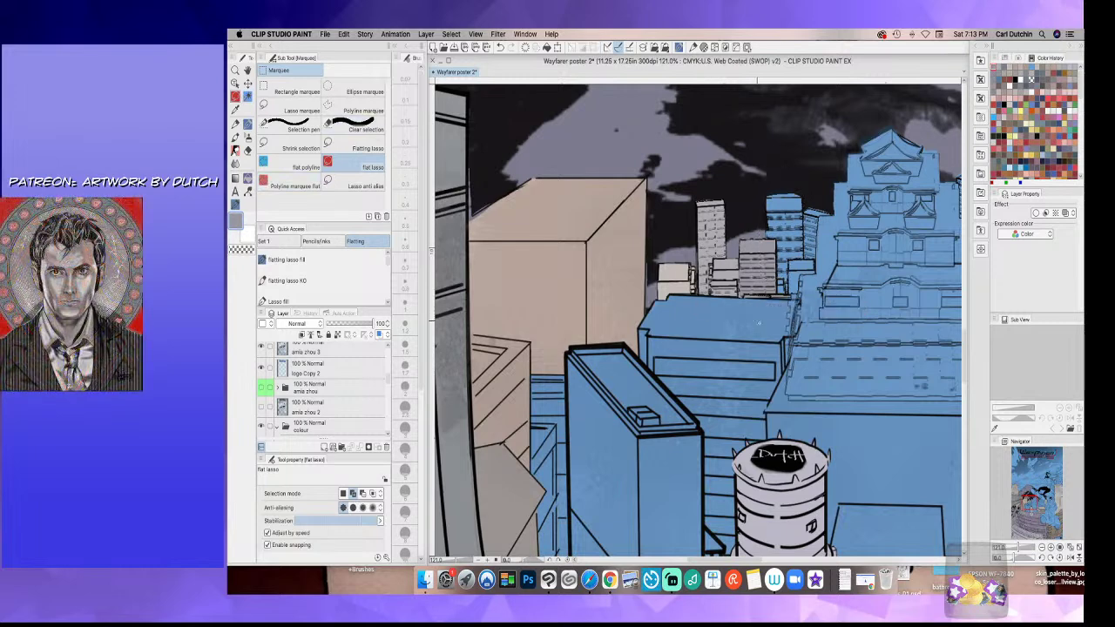
{"action": "key", "text": "super+z"}
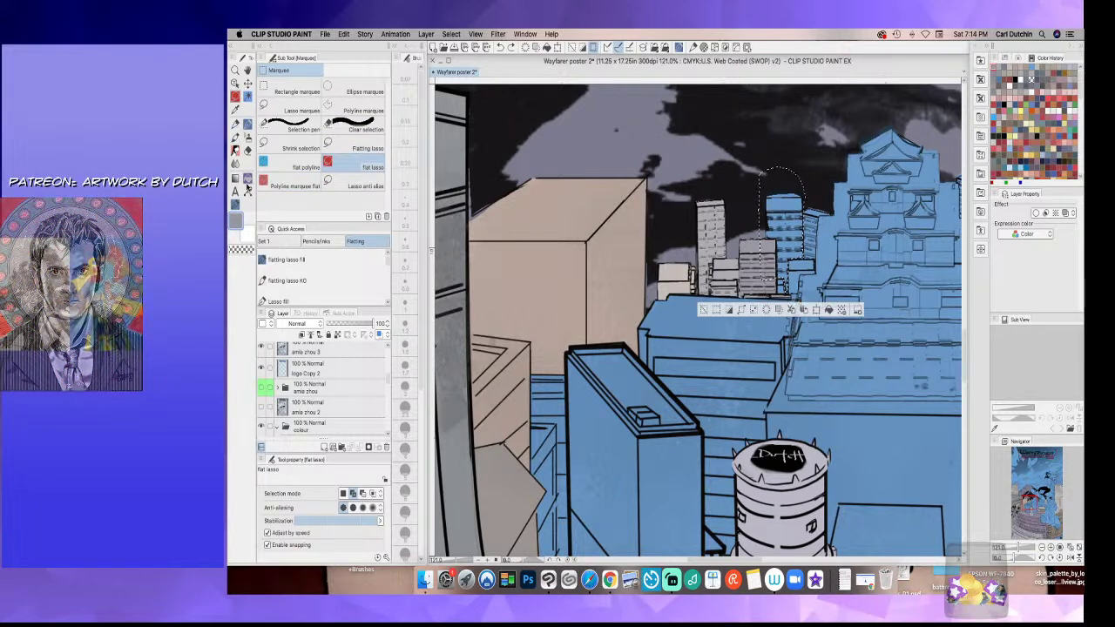
{"action": "left_click", "coordinate": [248, 179]}
{"action": "left_click", "coordinate": [784, 235]}
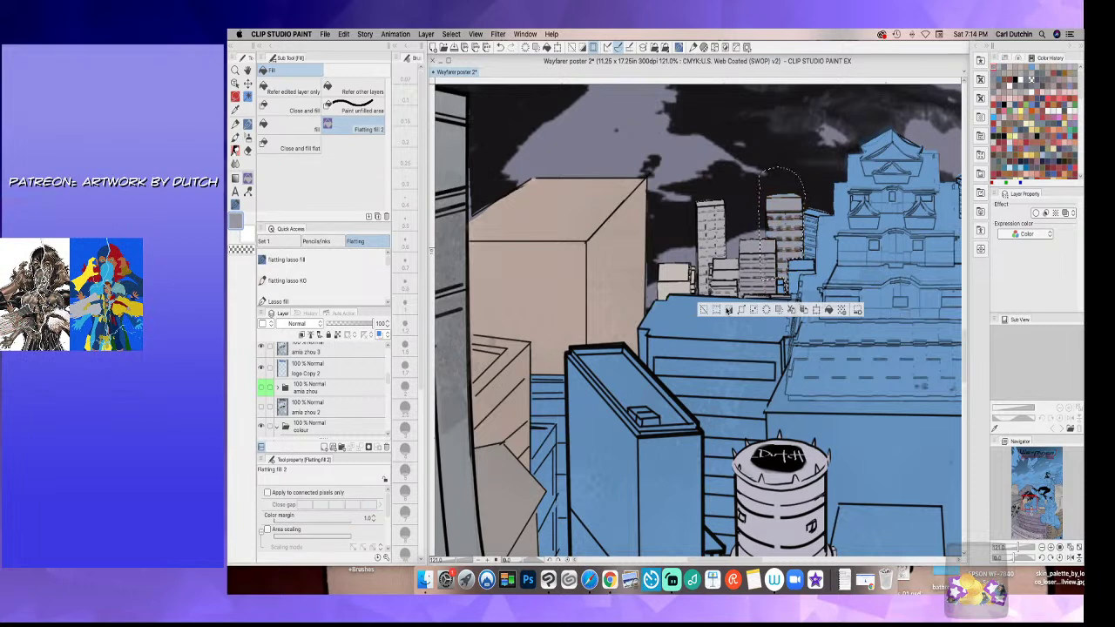
{"action": "left_click", "coordinate": [706, 311]}
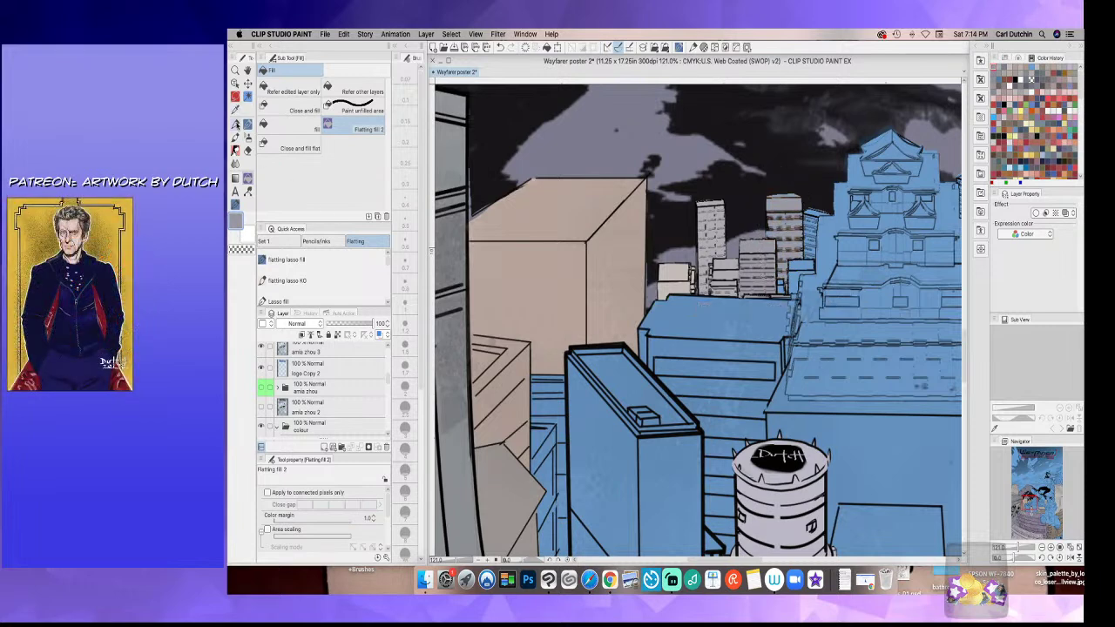
- Darken the grey drawing colour slightly, lasso and fill the slim tower nearest the pagoda, and clear the selection
{"action": "left_click", "coordinate": [240, 223]}
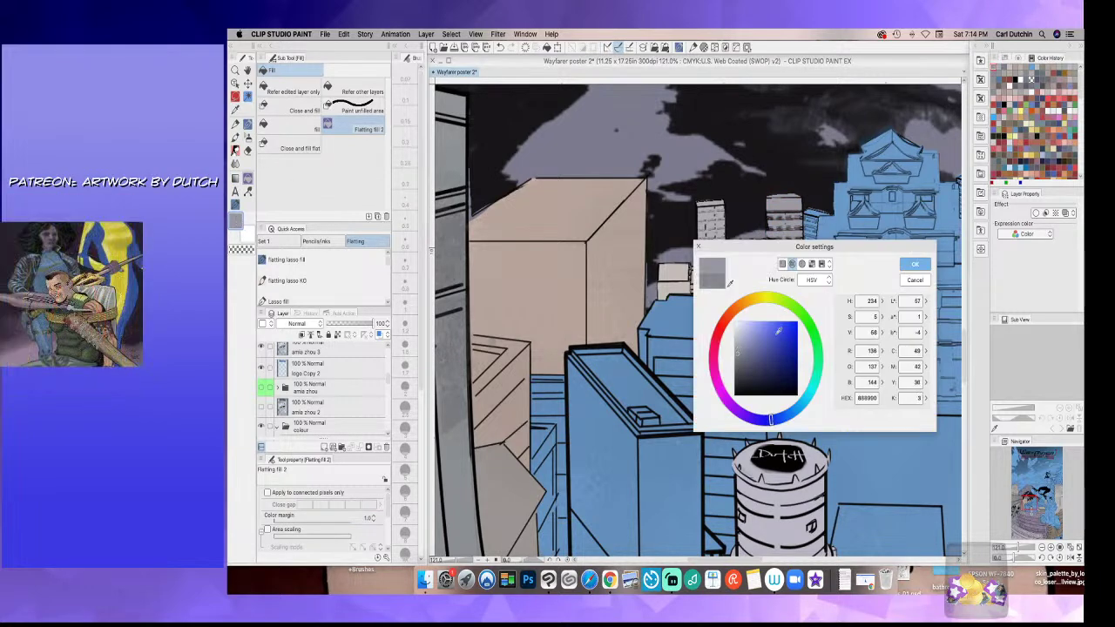
{"action": "left_click", "coordinate": [912, 265]}
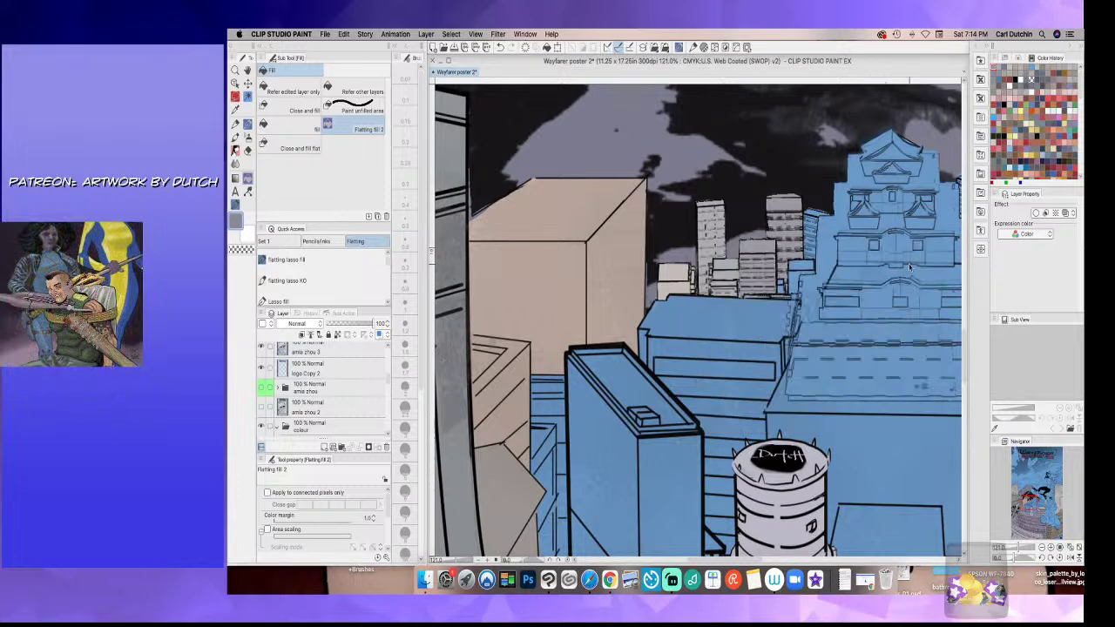
{"action": "left_click", "coordinate": [236, 98]}
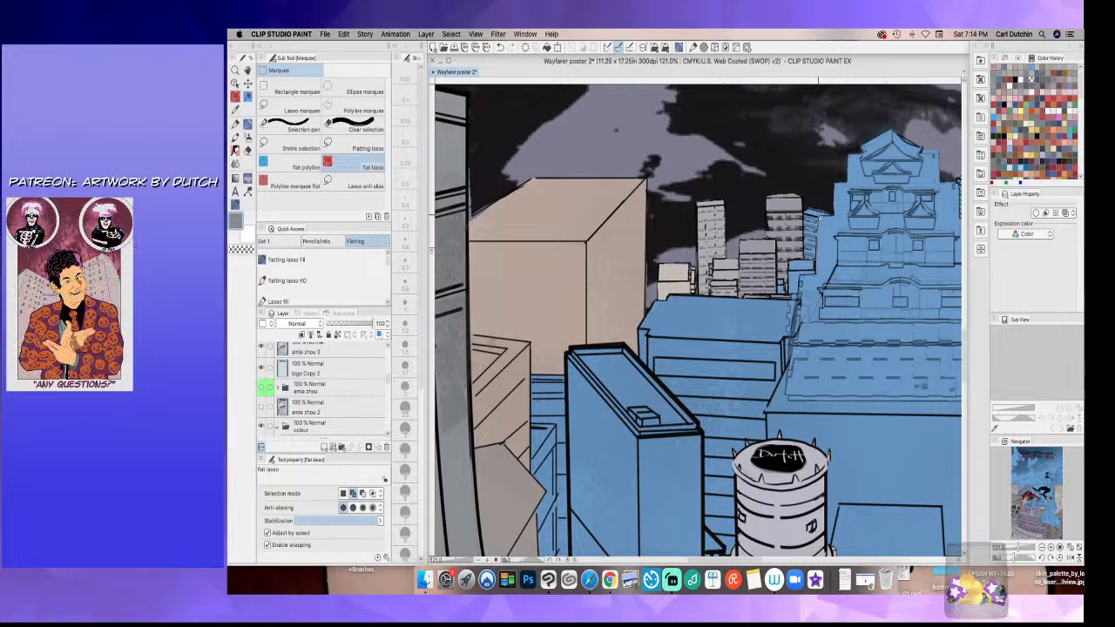
{"action": "mouse_move", "coordinate": [831, 213]}
{"action": "left_mouse_down"}
{"action": "mouse_move", "coordinate": [796, 197]}
{"action": "mouse_move", "coordinate": [806, 257]}
{"action": "left_mouse_up"}
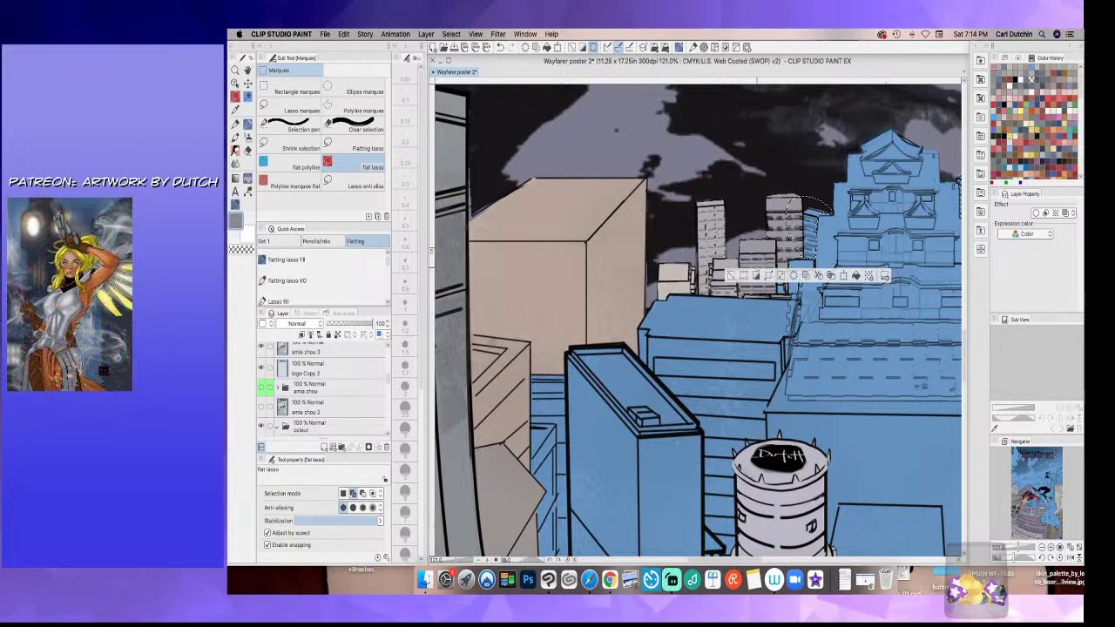
{"action": "key", "text": "g"}
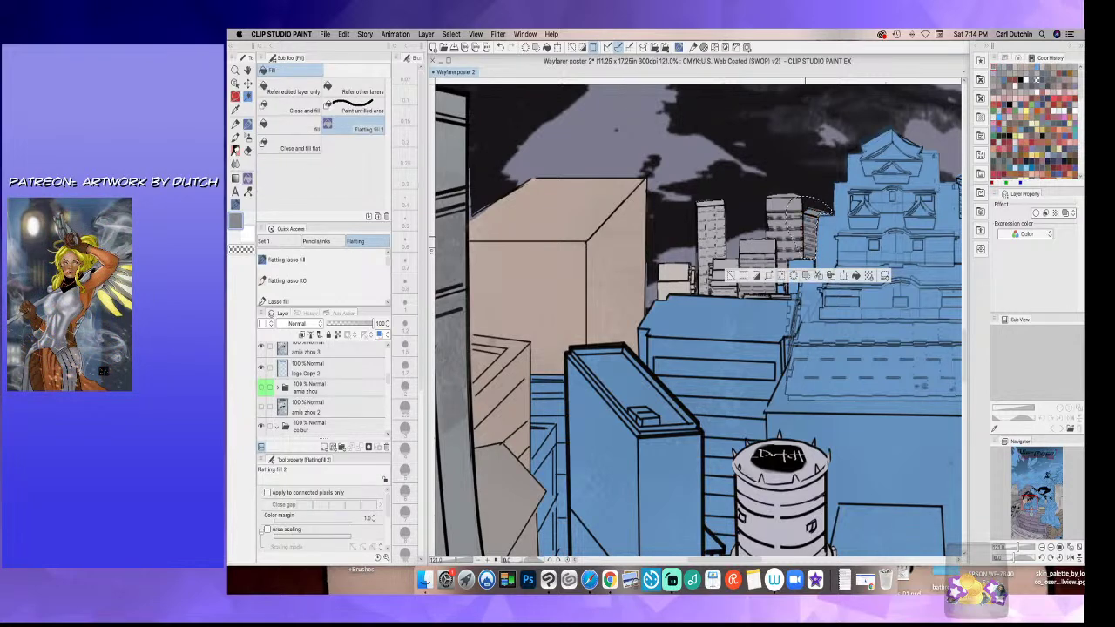
{"action": "left_click", "coordinate": [730, 275]}
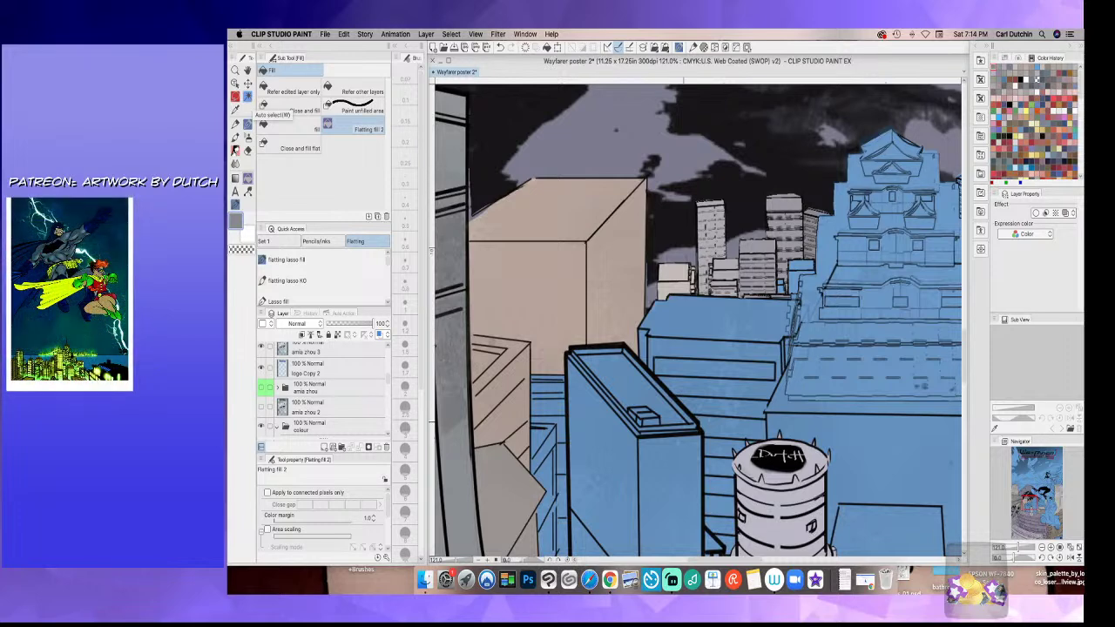
- Lasso the wide building in front of the distant towers, fill it with a dark purple-grey, and clear the selection
{"action": "left_click", "coordinate": [243, 99]}
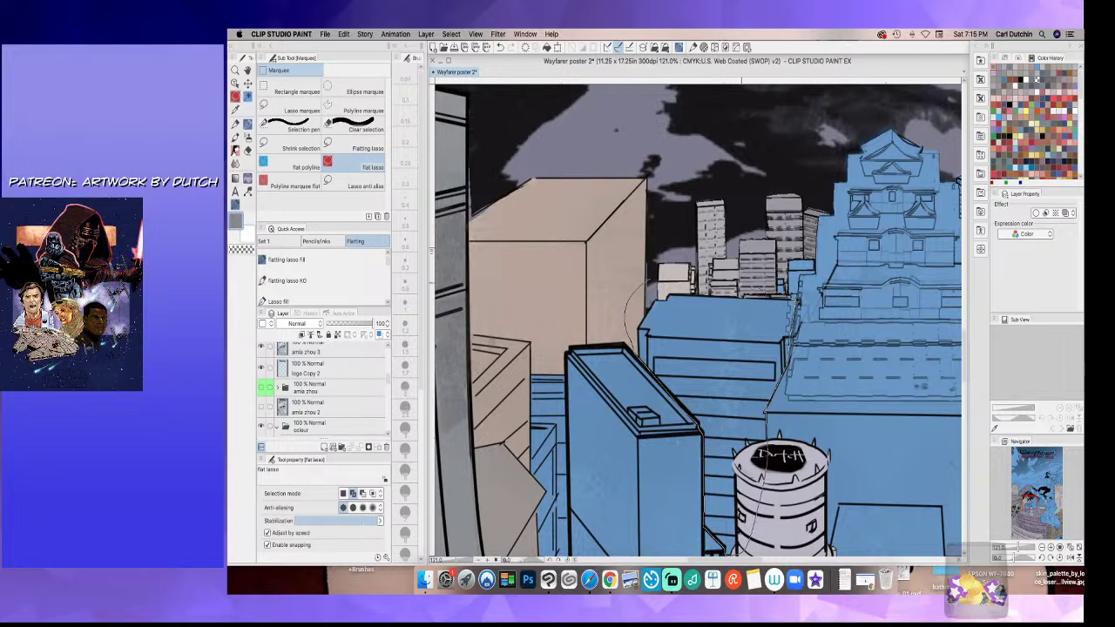
{"action": "left_click_drag", "start_coordinate": [654, 280], "coordinate": [776, 288]}
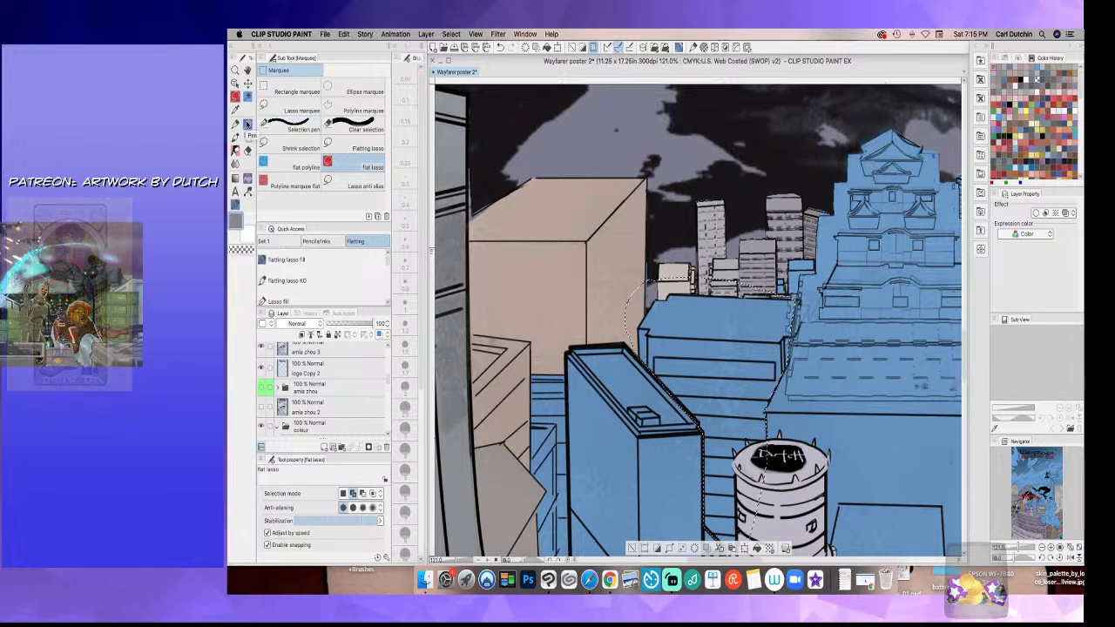
{"action": "left_click", "coordinate": [236, 222]}
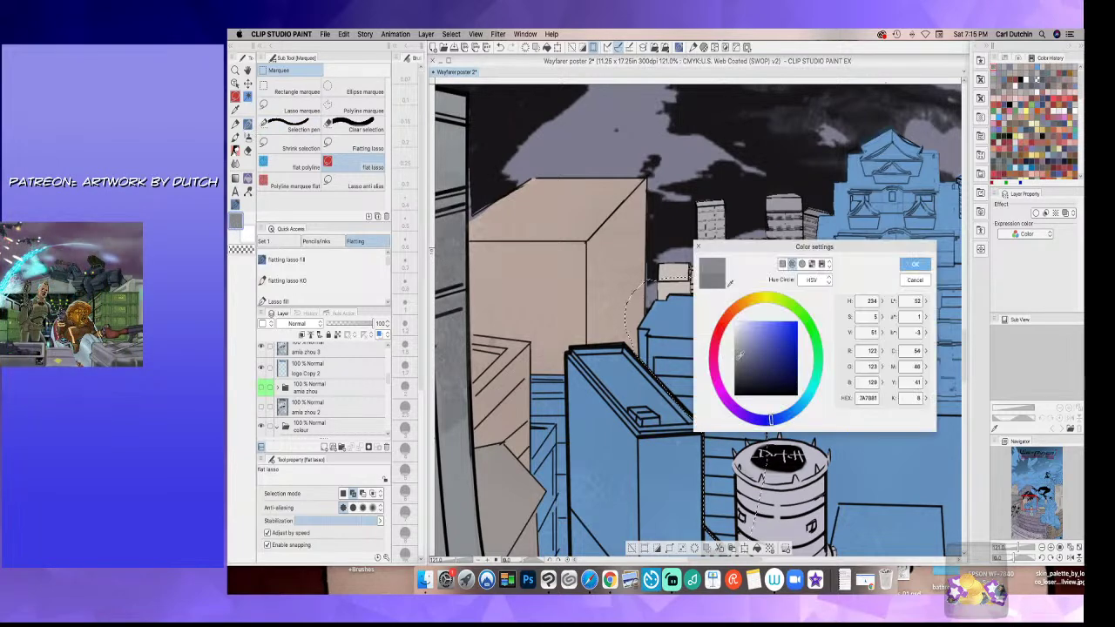
{"action": "left_click", "coordinate": [915, 264]}
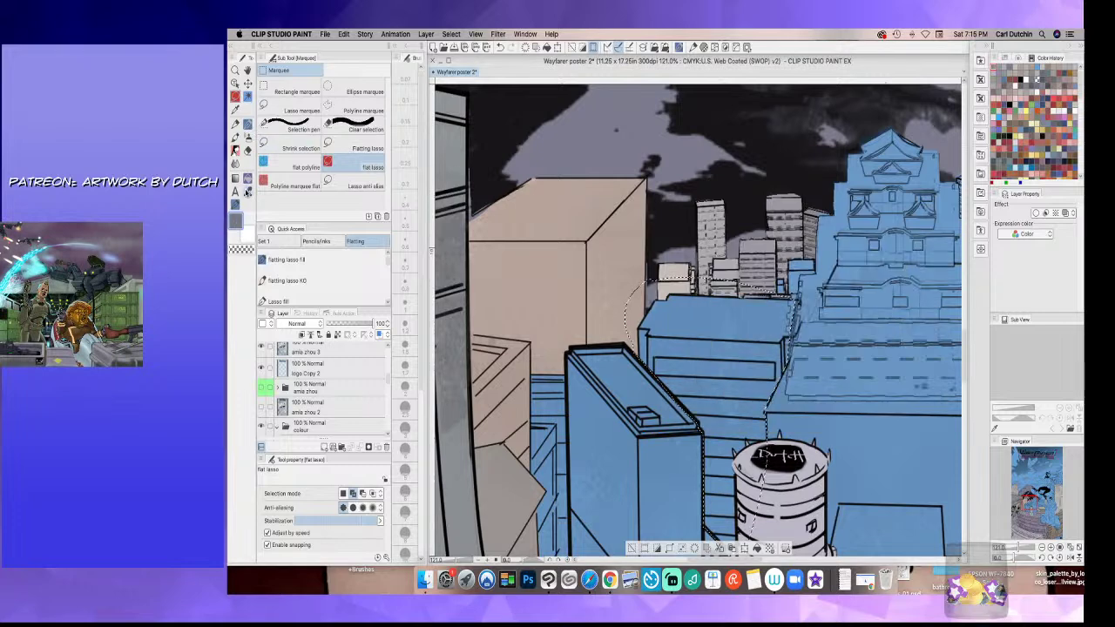
{"action": "left_click", "coordinate": [247, 179]}
{"action": "left_click", "coordinate": [707, 339]}
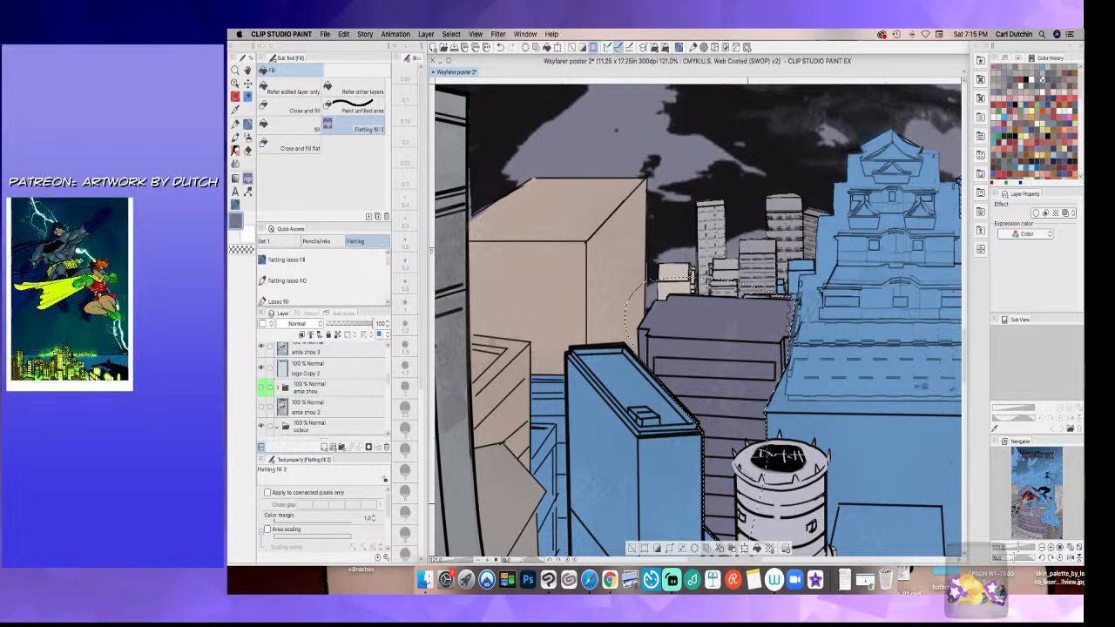
{"action": "left_click", "coordinate": [633, 547]}
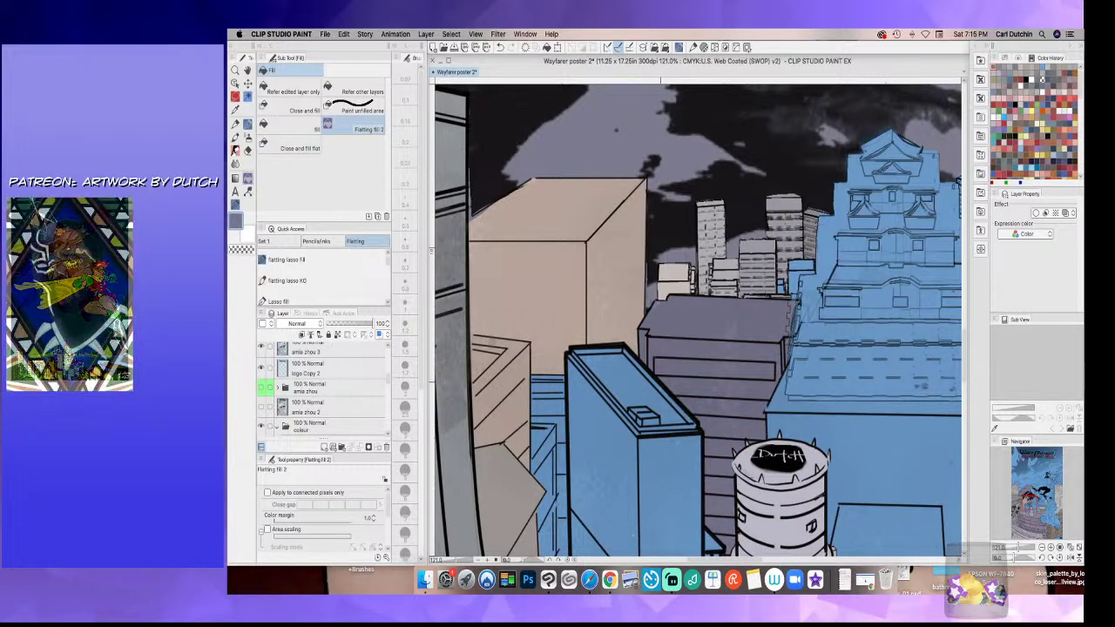
- Hide the line art to sample a pinkish beige from the building flats, and show the line art again
{"action": "left_click", "coordinate": [234, 111]}
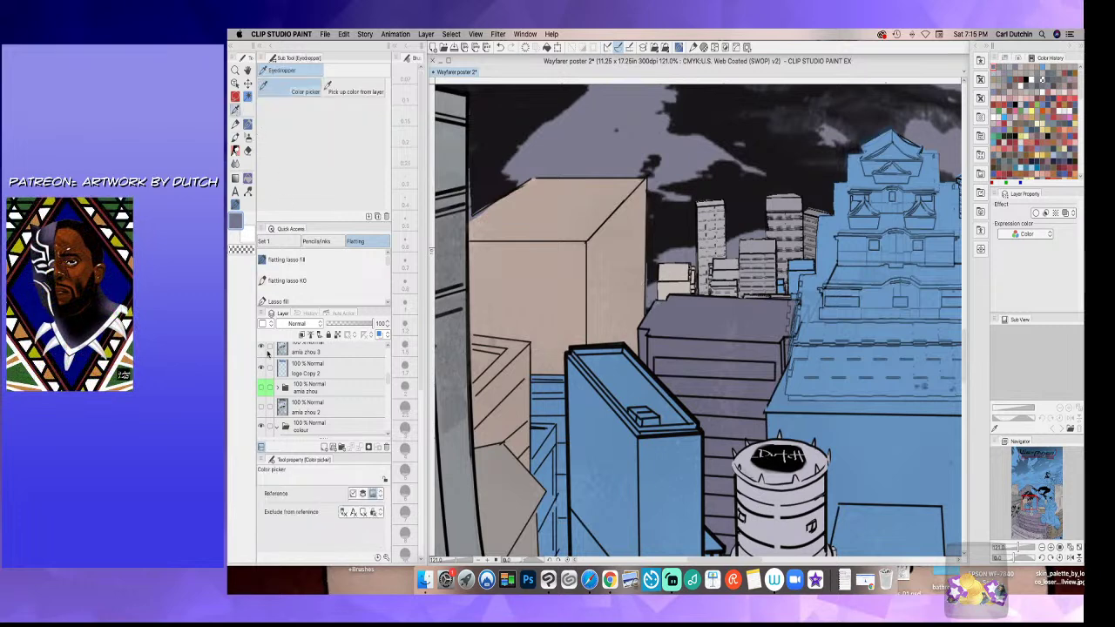
{"action": "left_click", "coordinate": [261, 347]}
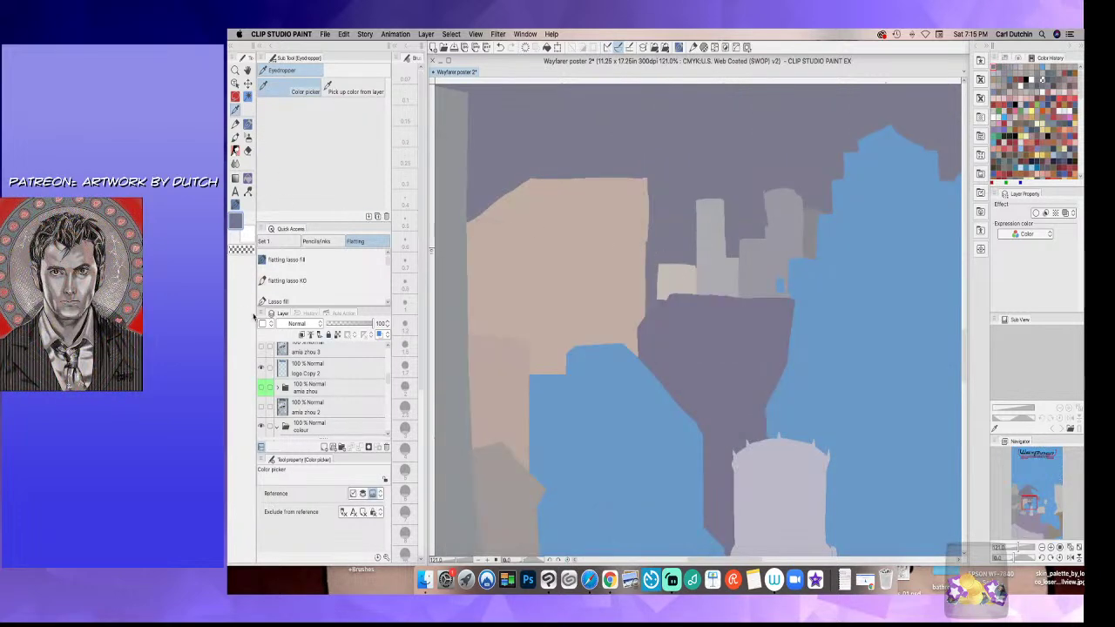
{"action": "left_click", "coordinate": [262, 348]}
{"action": "key", "text": "p"}
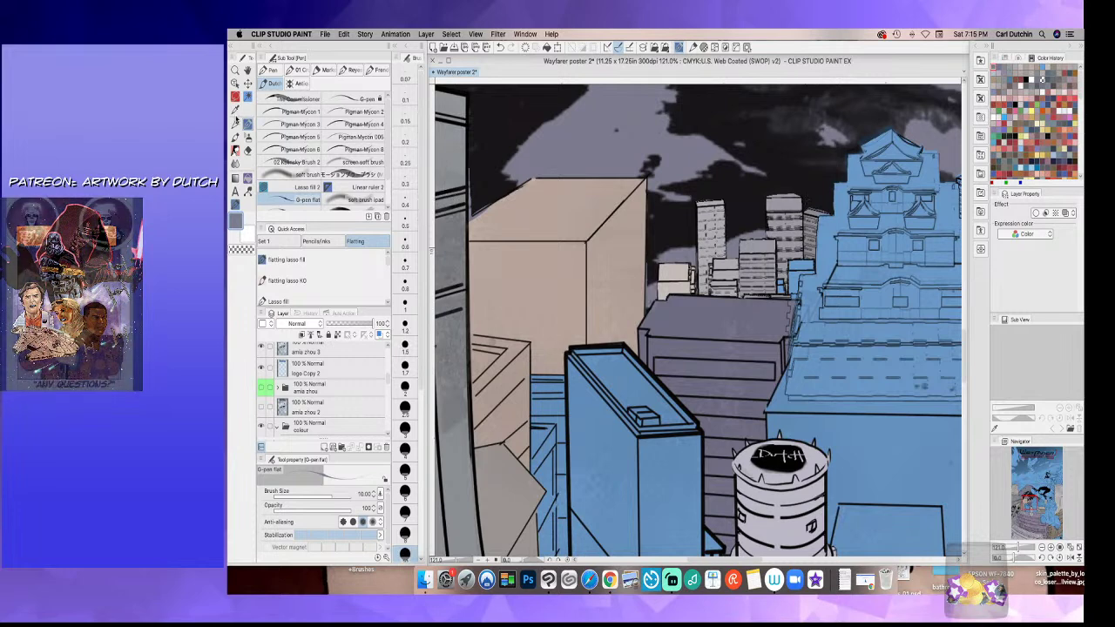
{"action": "left_click", "coordinate": [235, 109]}
{"action": "left_click", "coordinate": [263, 348]}
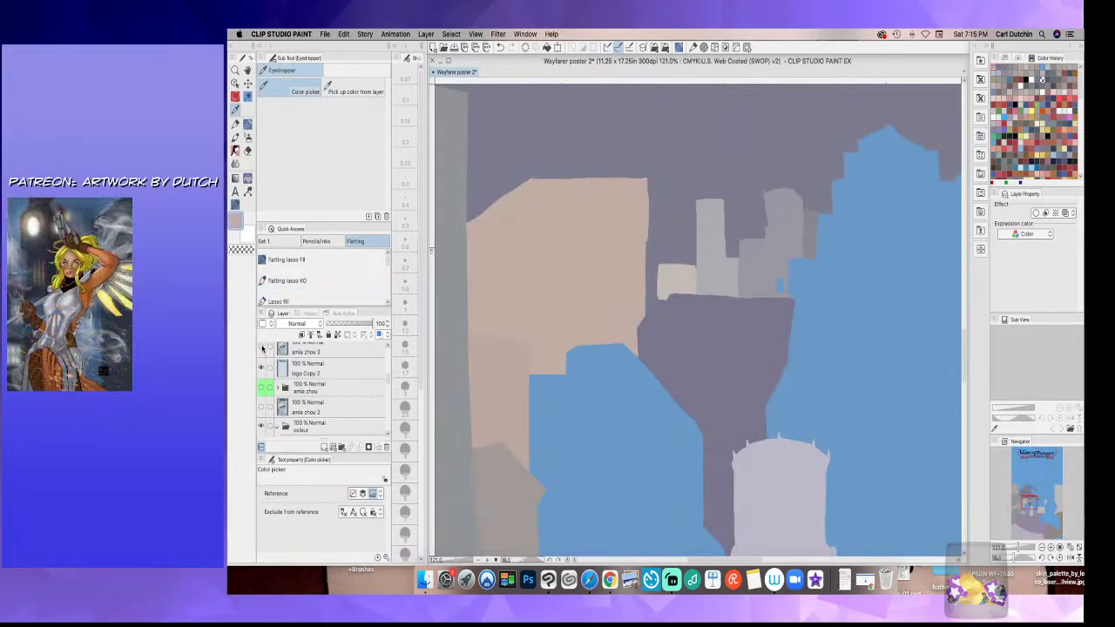
{"action": "left_click", "coordinate": [261, 347]}
- Lasso the small gap along the large beige building's sloping roof edge, fill it with beige, and clear the selection
{"action": "left_click", "coordinate": [235, 125]}
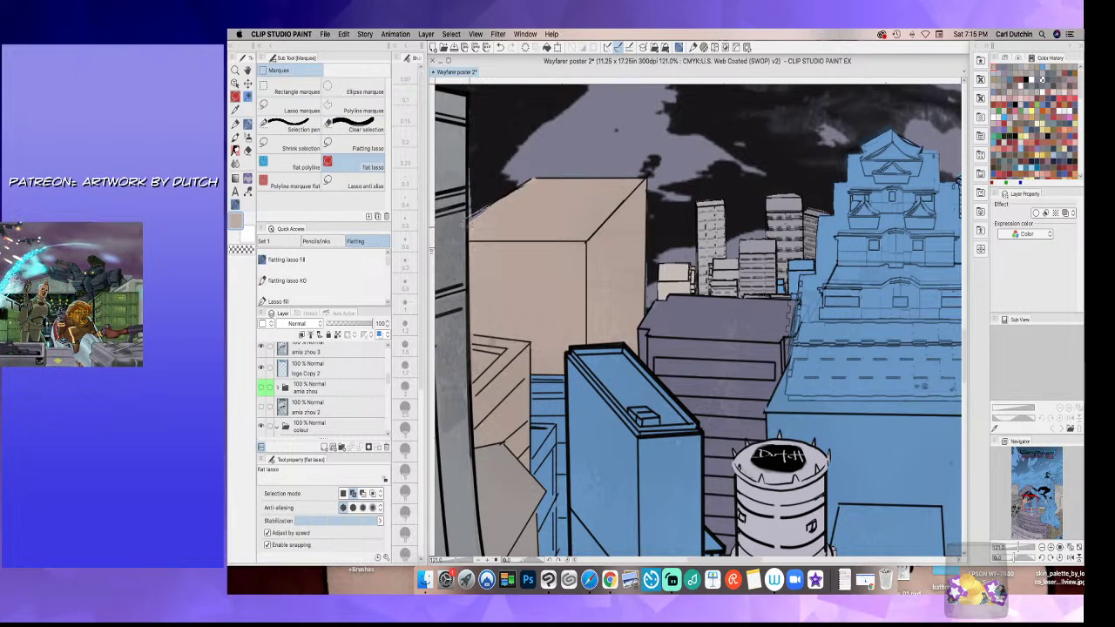
{"action": "left_click_drag", "start_coordinate": [468, 227], "coordinate": [488, 205]}
{"action": "key", "text": "super+d"}
{"action": "left_click_drag", "start_coordinate": [462, 227], "coordinate": [488, 207]}
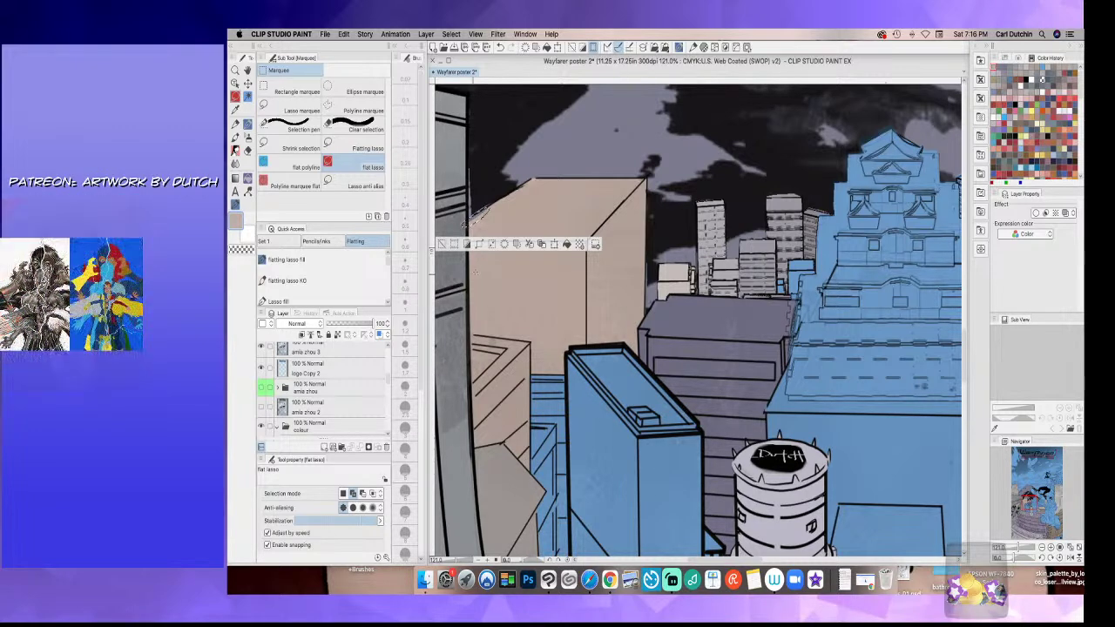
{"action": "left_click", "coordinate": [251, 178]}
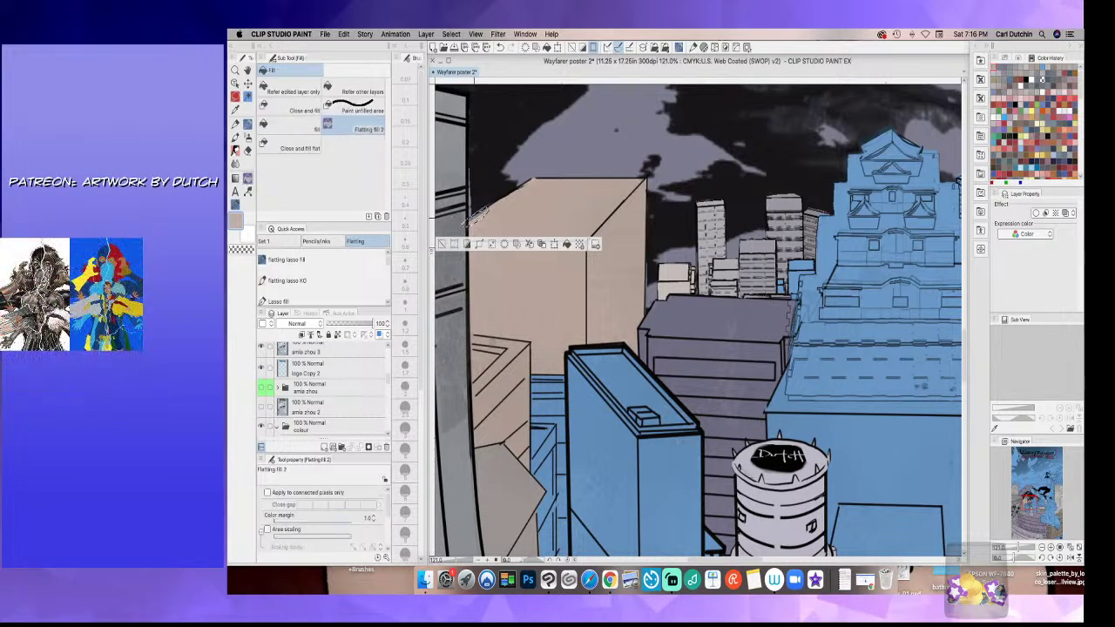
{"action": "left_click", "coordinate": [477, 219]}
{"action": "left_click", "coordinate": [441, 245]}
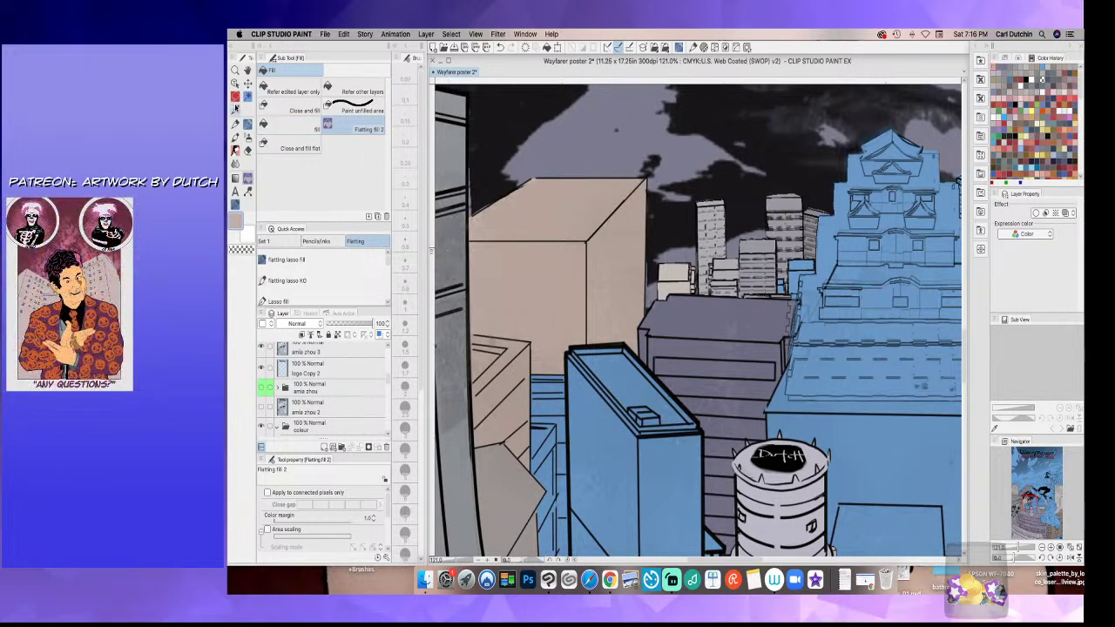
- Adjust the beige drawing colour slightly in the colour settings
{"action": "left_click", "coordinate": [235, 110]}
{"action": "double_click", "coordinate": [237, 221]}
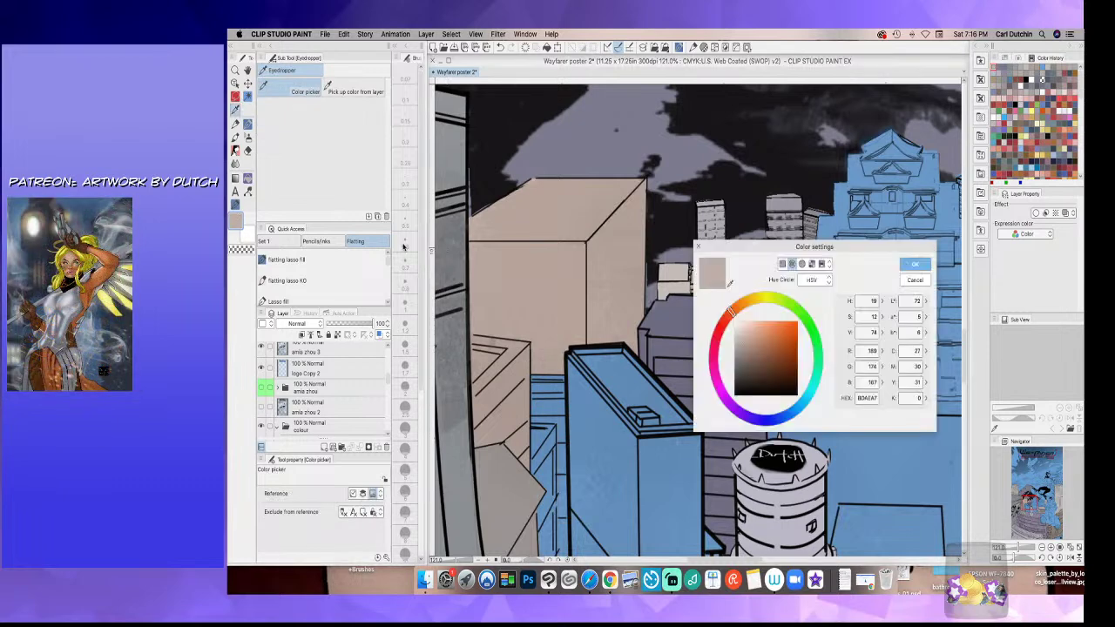
{"action": "left_click", "coordinate": [914, 264]}
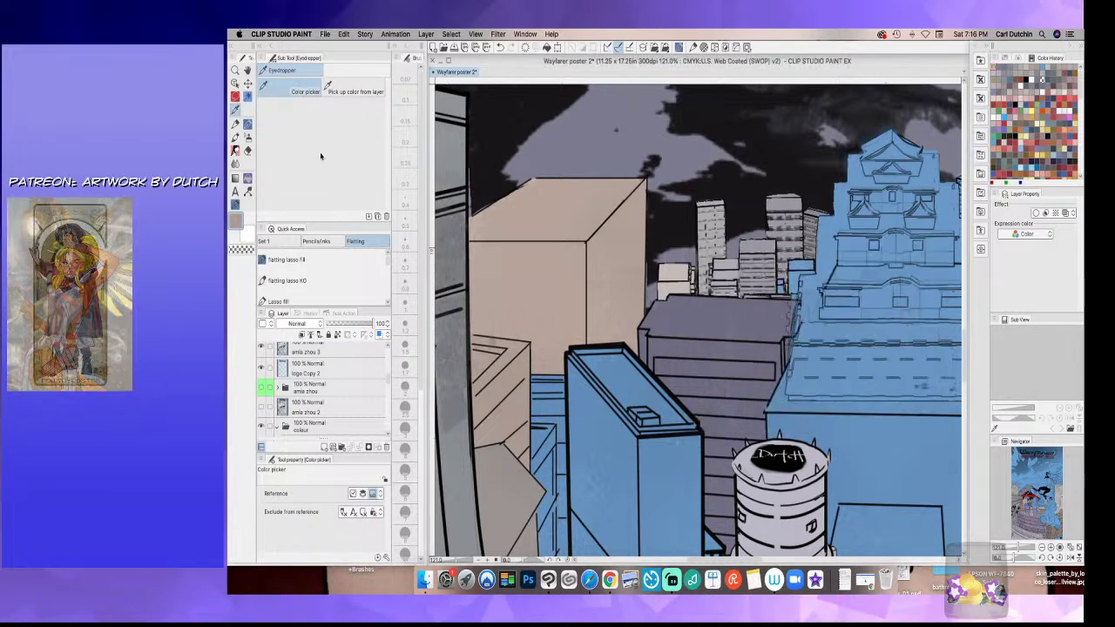
- Lasso the narrow blue building beside the angular beige block, fill it with the adjusted beige, and clear the selection
{"action": "left_click", "coordinate": [236, 105]}
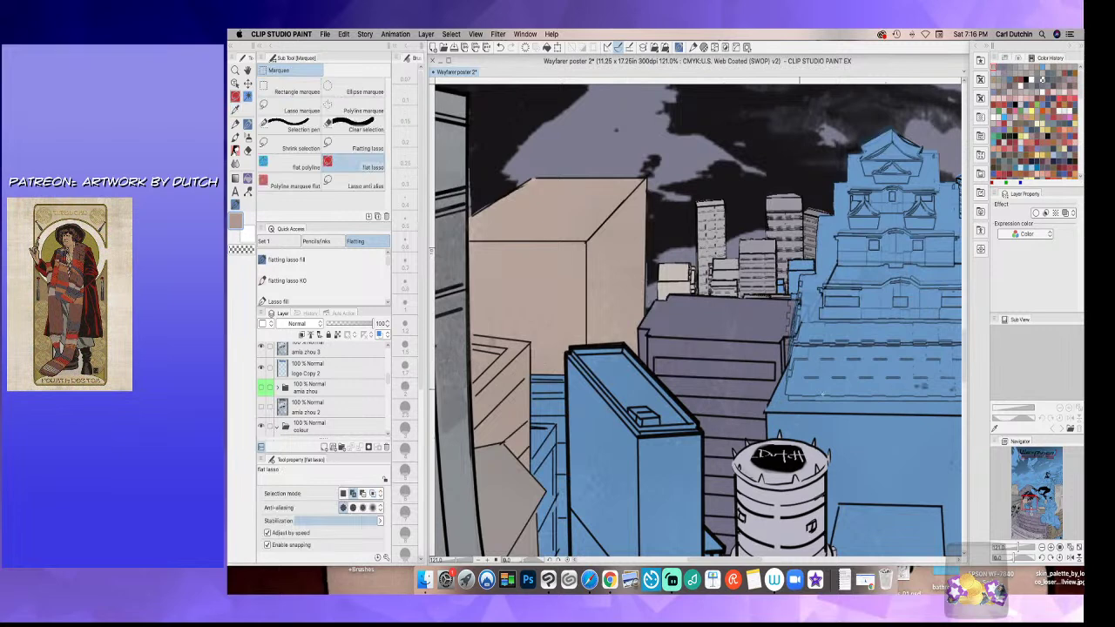
{"action": "scroll", "coordinate": [966, 370], "scroll_direction": "down", "scroll_amount": 5}
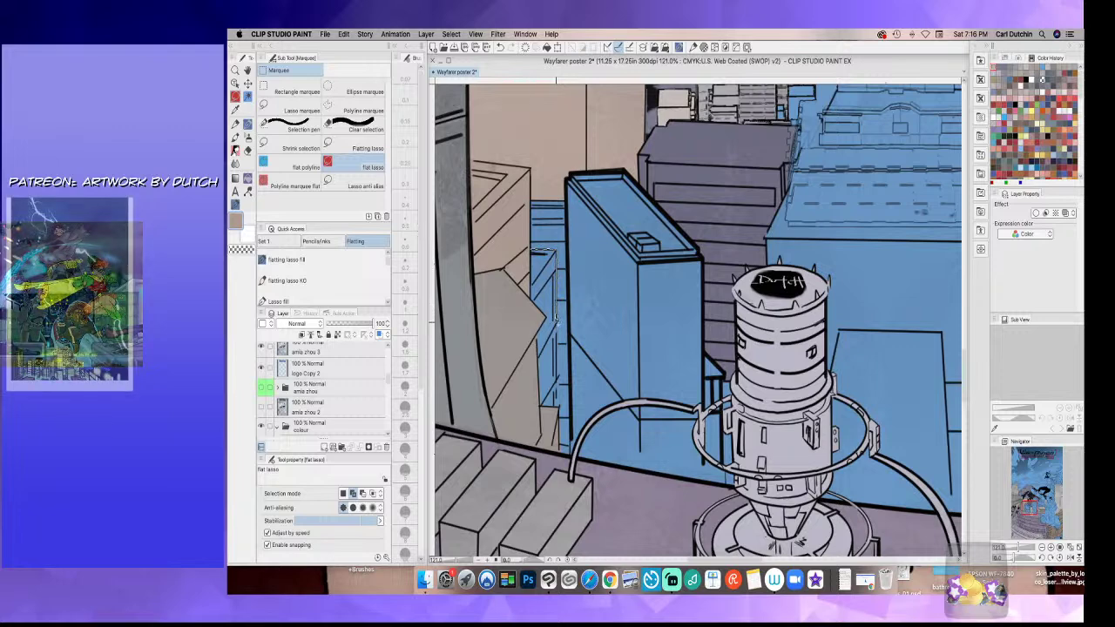
{"action": "mouse_move", "coordinate": [557, 378]}
{"action": "left_mouse_down"}
{"action": "mouse_move", "coordinate": [558, 441]}
{"action": "mouse_move", "coordinate": [510, 369]}
{"action": "mouse_move", "coordinate": [529, 251]}
{"action": "left_mouse_up"}
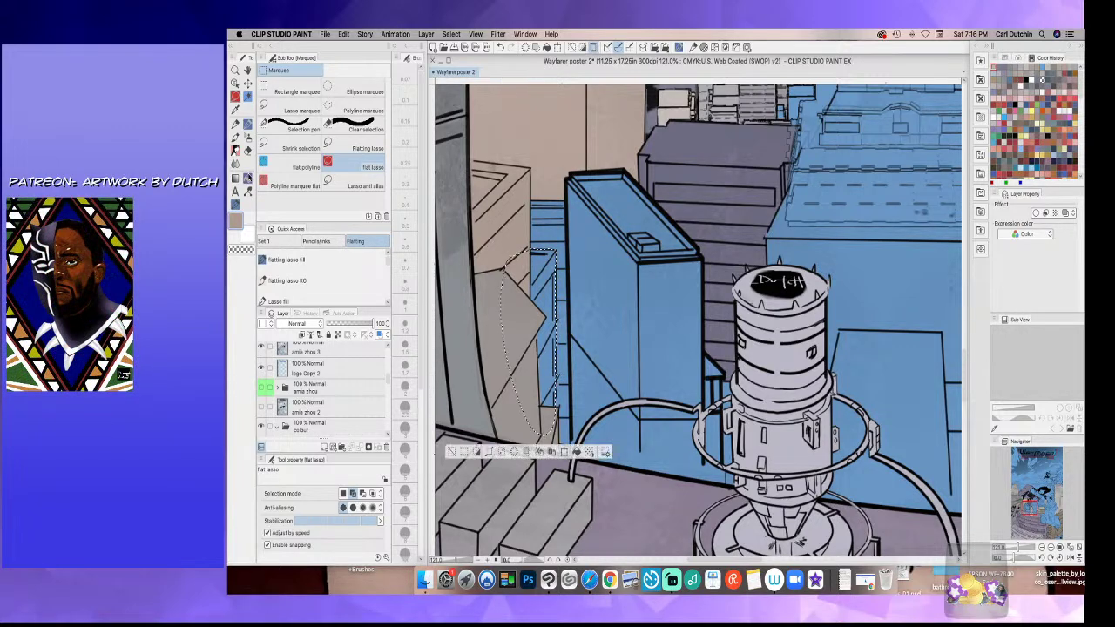
{"action": "left_click", "coordinate": [247, 178]}
{"action": "left_click", "coordinate": [545, 292]}
{"action": "left_click", "coordinate": [452, 451]}
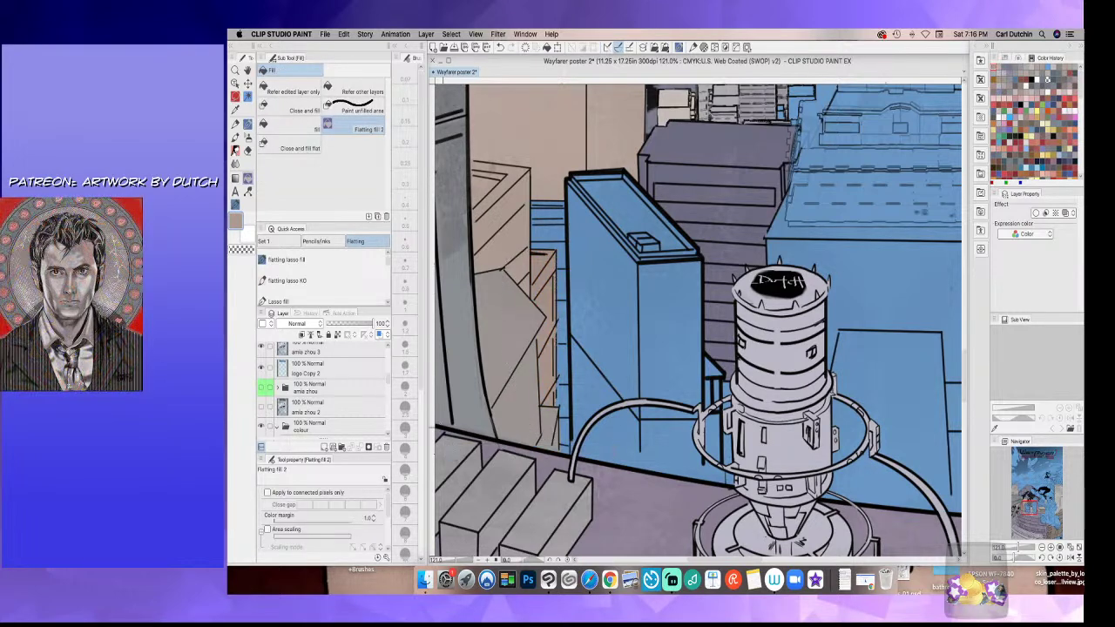
- Outline the blue strip between the beige buildings and the tall angular block, fill it with a slightly adjusted beige, and clear the selection
{"action": "left_click", "coordinate": [235, 97]}
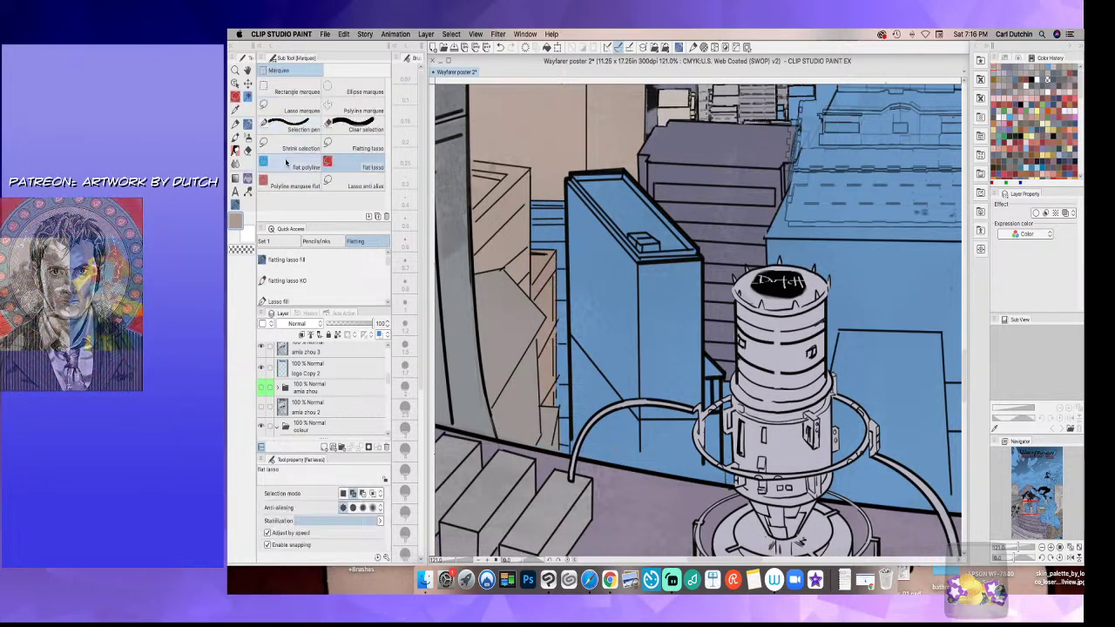
{"action": "left_click", "coordinate": [567, 196]}
{"action": "left_click", "coordinate": [571, 473]}
{"action": "left_click", "coordinate": [541, 470]}
{"action": "left_click", "coordinate": [507, 396]}
{"action": "left_click", "coordinate": [482, 266]}
{"action": "left_click", "coordinate": [521, 185]}
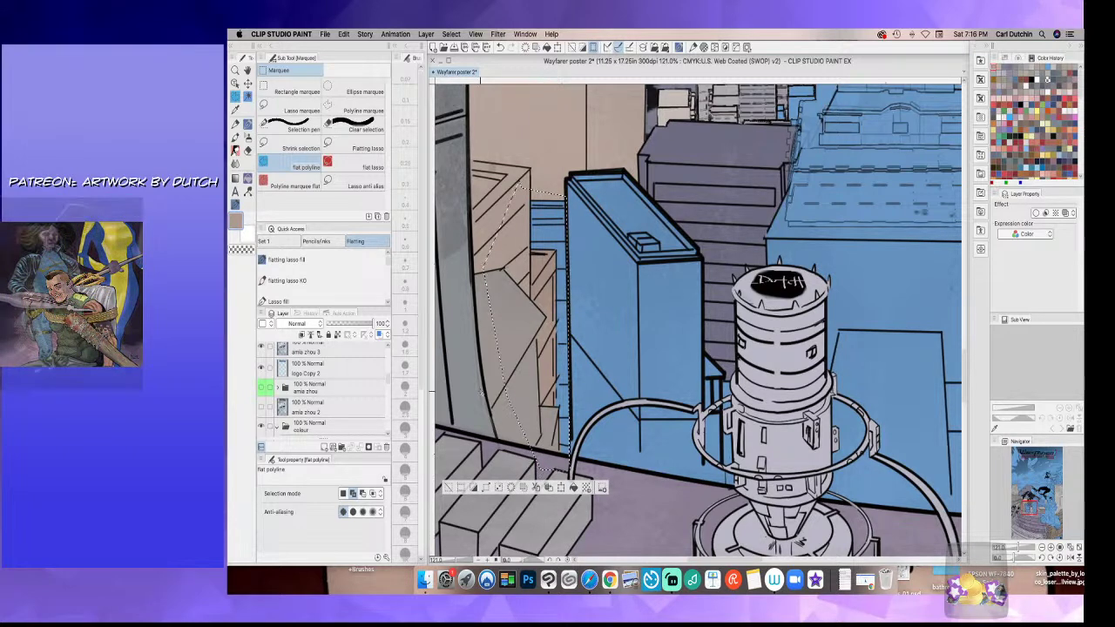
{"action": "left_click", "coordinate": [237, 221]}
{"action": "left_click", "coordinate": [747, 337]}
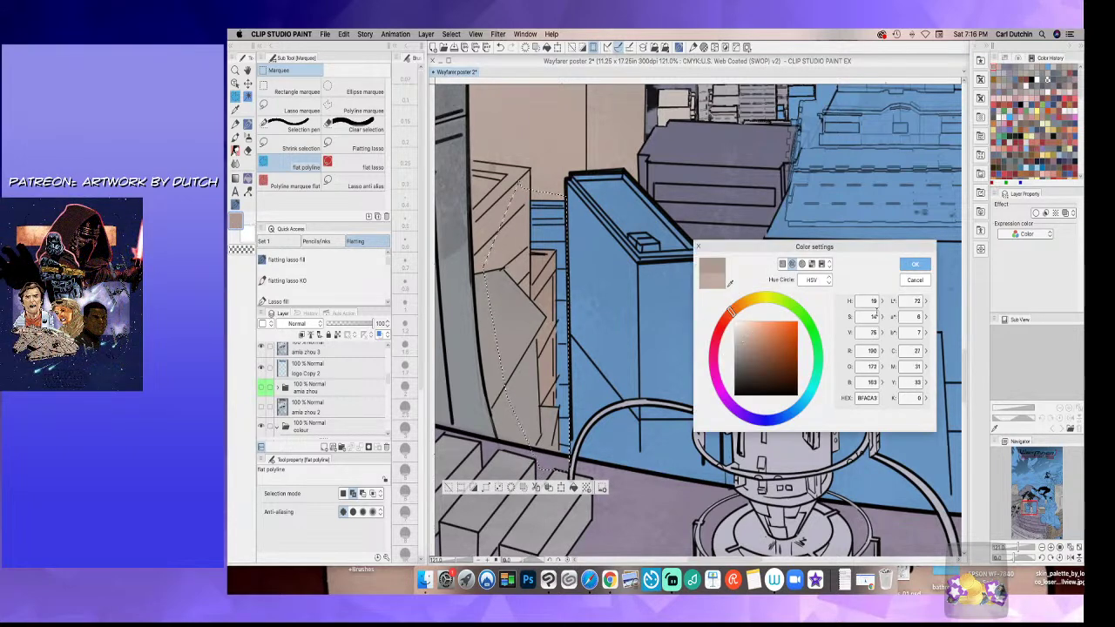
{"action": "left_click", "coordinate": [915, 264]}
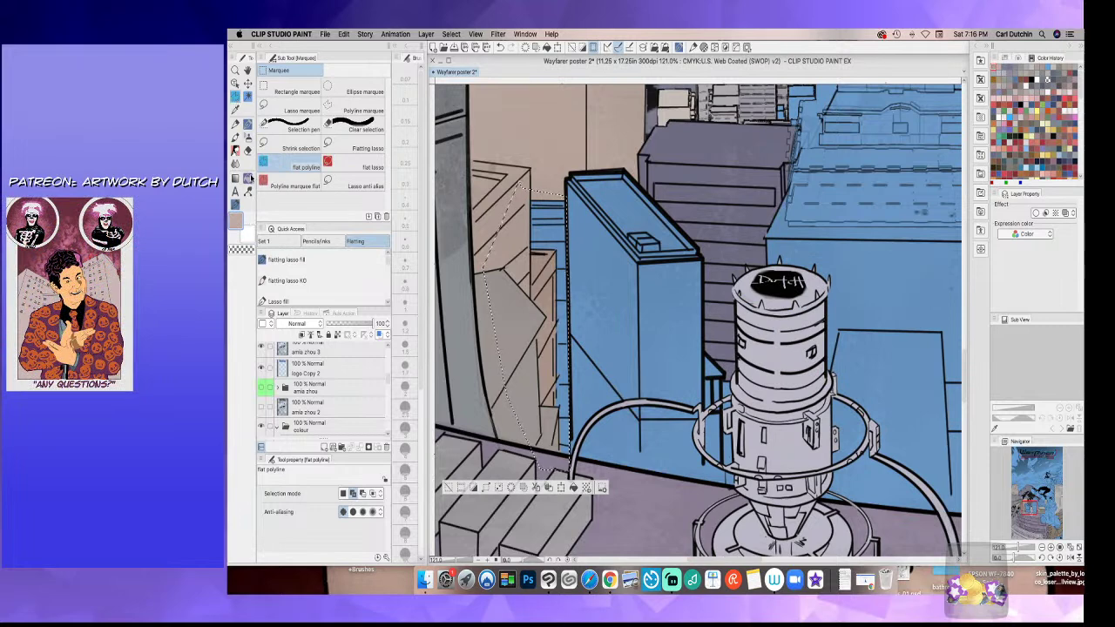
{"action": "left_click", "coordinate": [248, 178]}
{"action": "left_click", "coordinate": [551, 243]}
{"action": "key", "text": "super+d"}
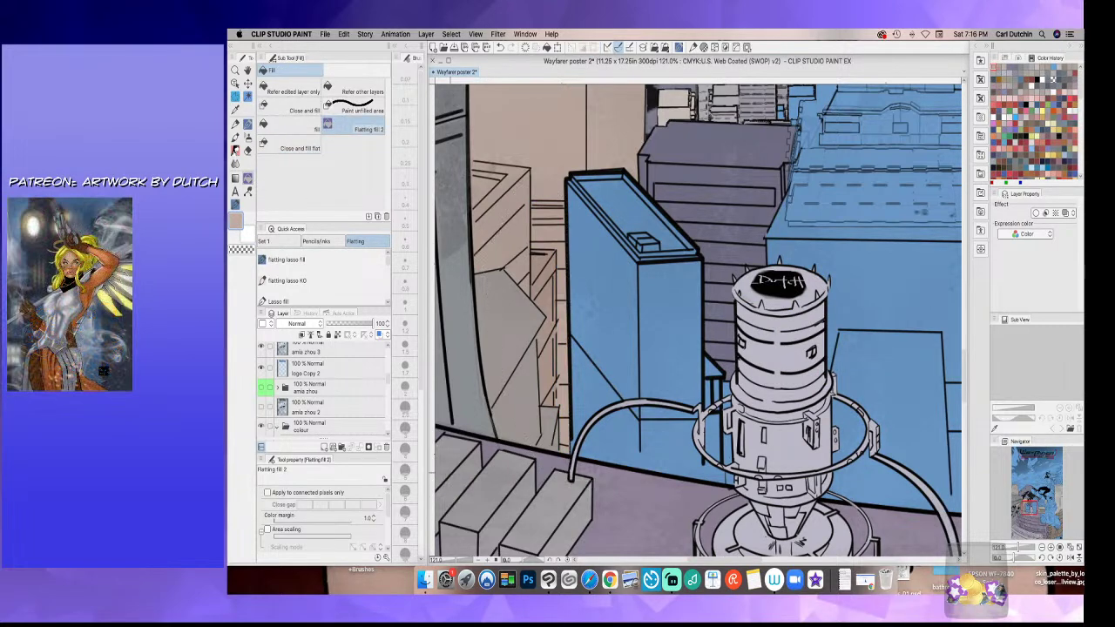
- Change the drawing colour to a light bluish grey with hue 233, saturation 6 and value 67
{"action": "left_click", "coordinate": [236, 124]}
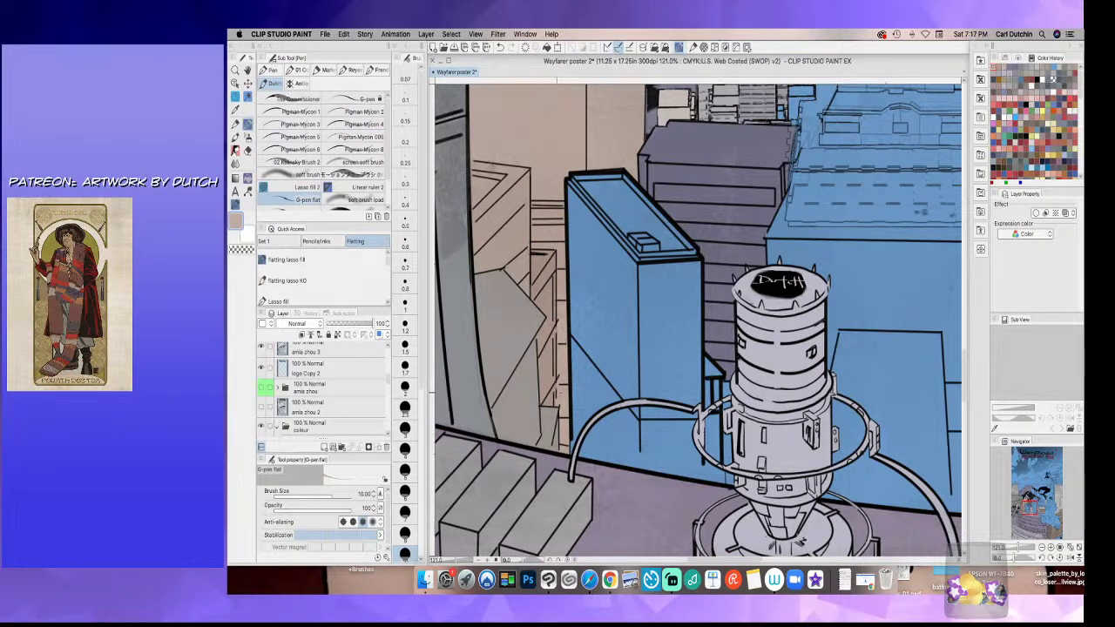
{"action": "left_click", "coordinate": [236, 220]}
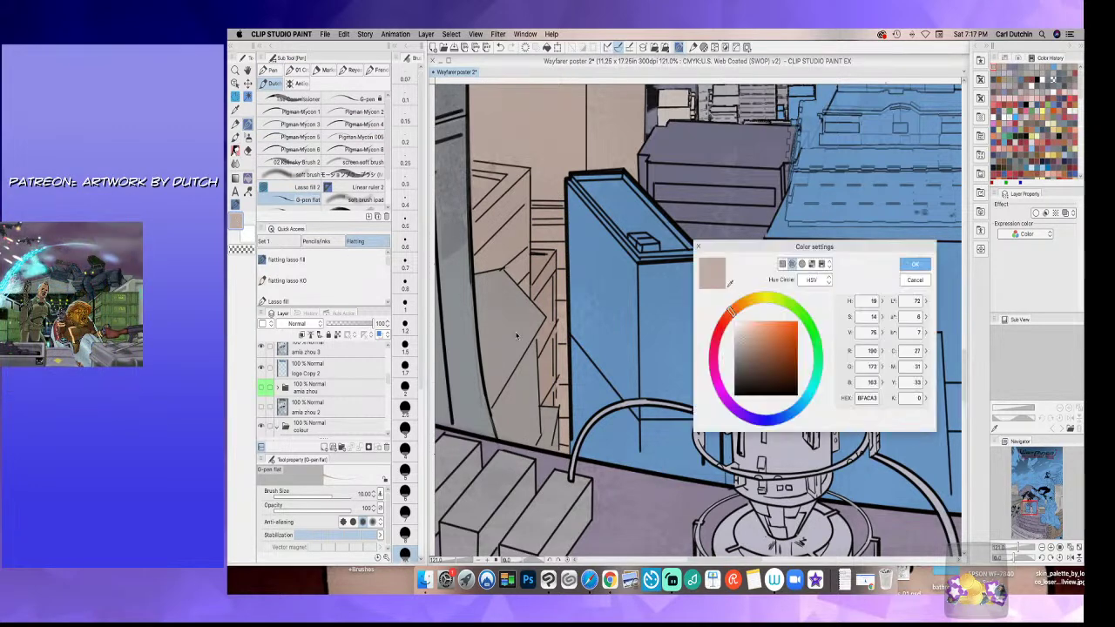
{"action": "left_click", "coordinate": [769, 417]}
{"action": "left_click", "coordinate": [915, 264]}
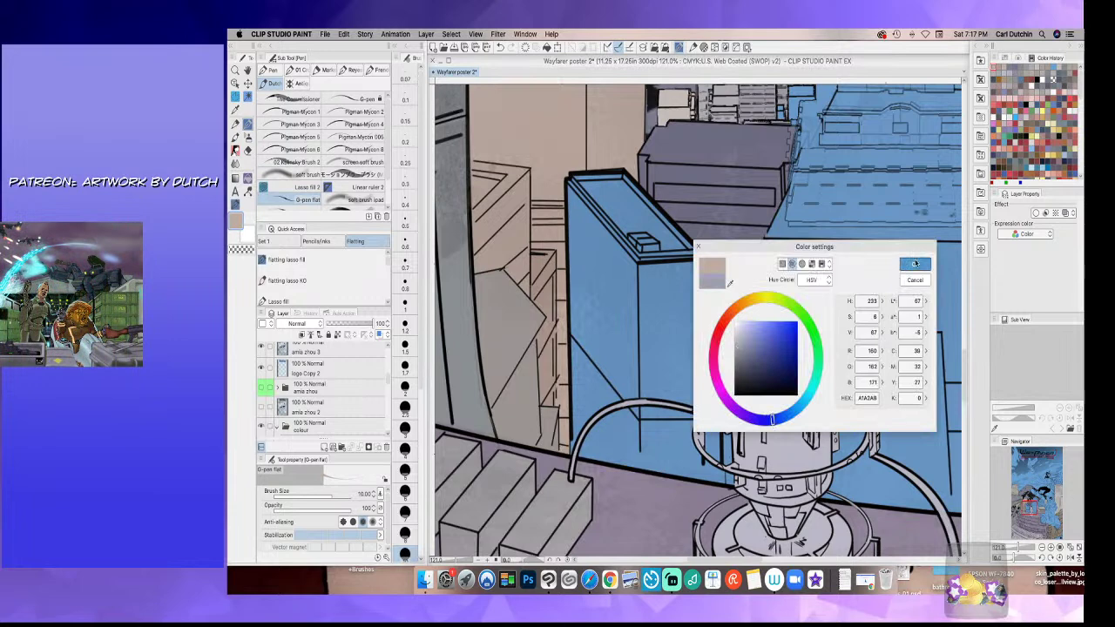
- Outline the tall angular block behind the water tower with a polyline selection, fill it with the bluish grey, and clear the selection
{"action": "left_click", "coordinate": [235, 96]}
{"action": "left_click", "coordinate": [539, 152]}
{"action": "left_click", "coordinate": [620, 129]}
{"action": "left_click", "coordinate": [673, 153]}
{"action": "left_click", "coordinate": [748, 314]}
{"action": "left_click", "coordinate": [753, 385]}
{"action": "left_click", "coordinate": [751, 490]}
{"action": "left_click", "coordinate": [646, 500]}
{"action": "left_click", "coordinate": [583, 488]}
{"action": "left_click", "coordinate": [532, 439]}
{"action": "left_click", "coordinate": [522, 345]}
{"action": "left_click", "coordinate": [531, 253]}
{"action": "left_click", "coordinate": [539, 152]}
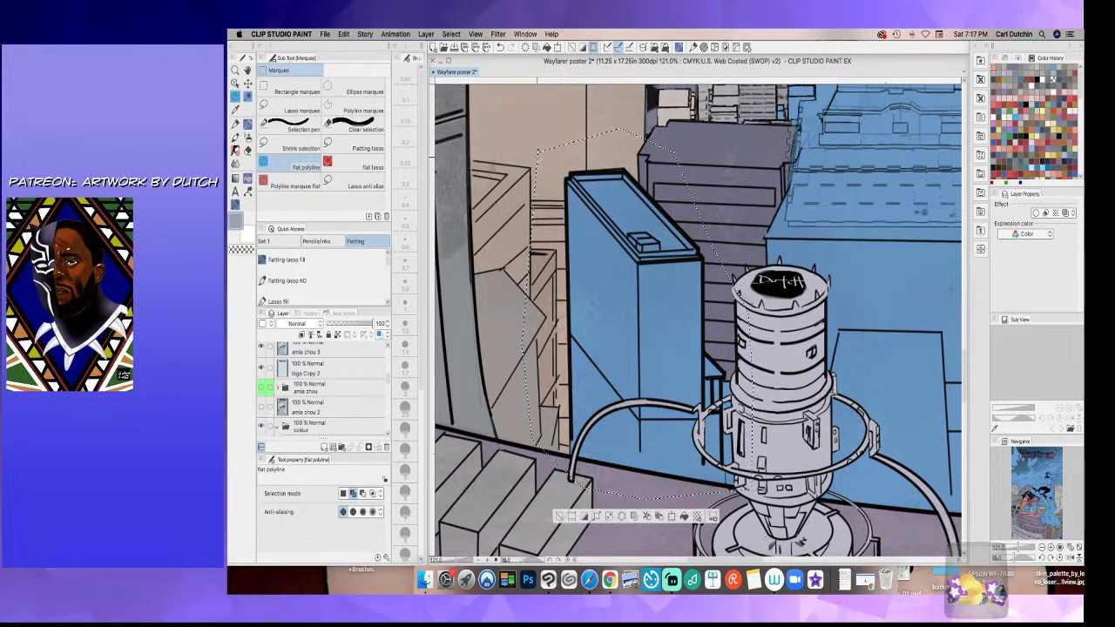
{"action": "left_click", "coordinate": [248, 178]}
{"action": "left_click", "coordinate": [601, 335]}
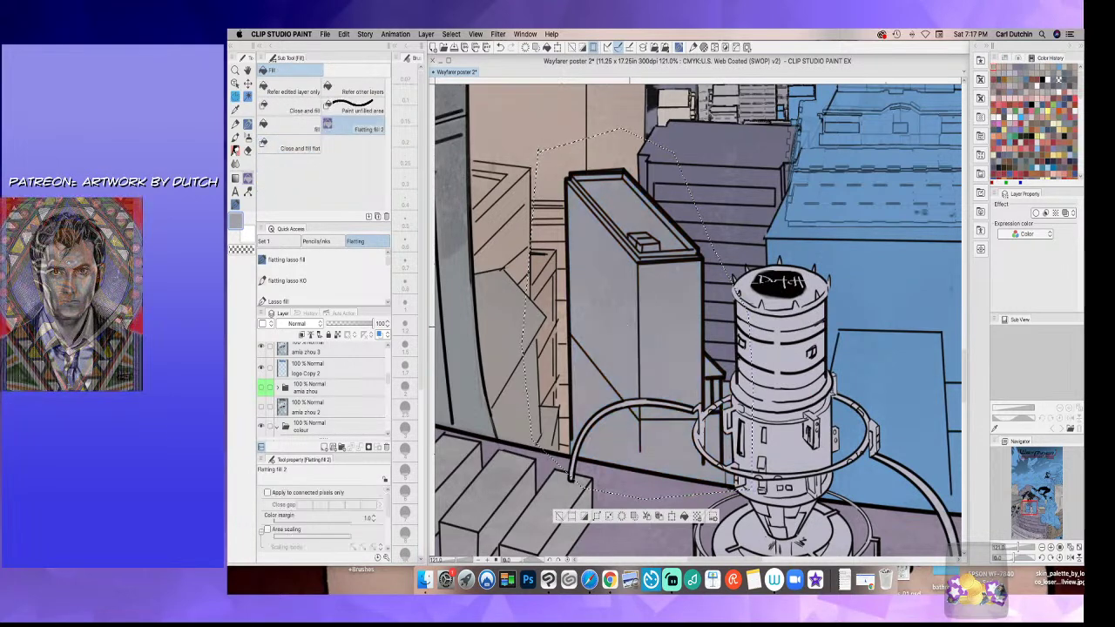
{"action": "key", "text": "super+d"}
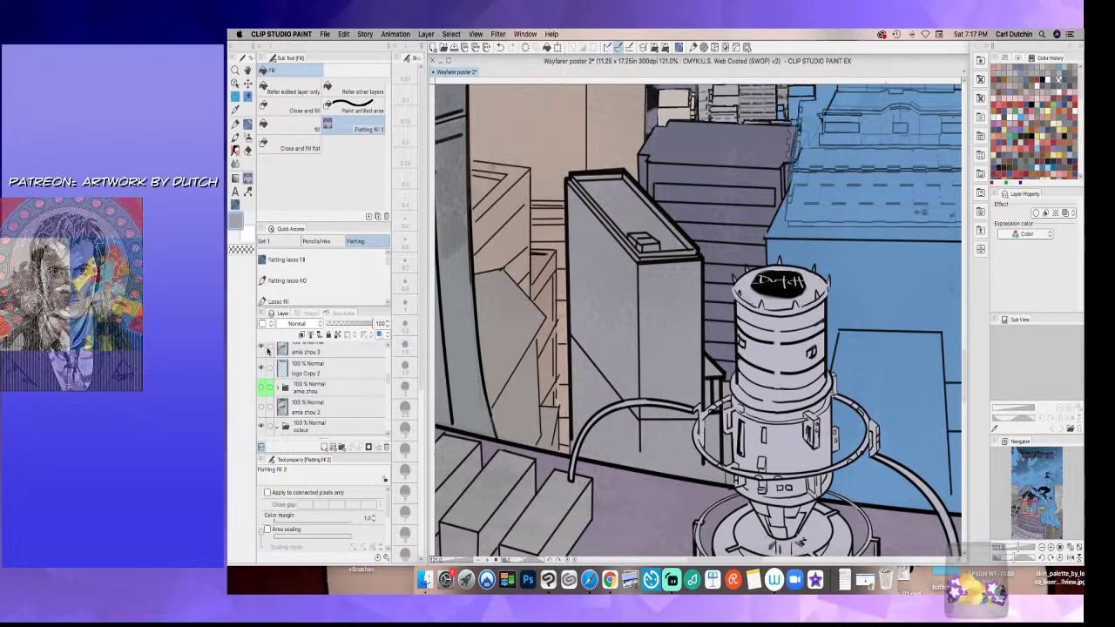
- Hide the line art to sample a purplish grey from the building flats, and show the line art again
{"action": "left_click", "coordinate": [262, 347]}
{"action": "left_click", "coordinate": [235, 109]}
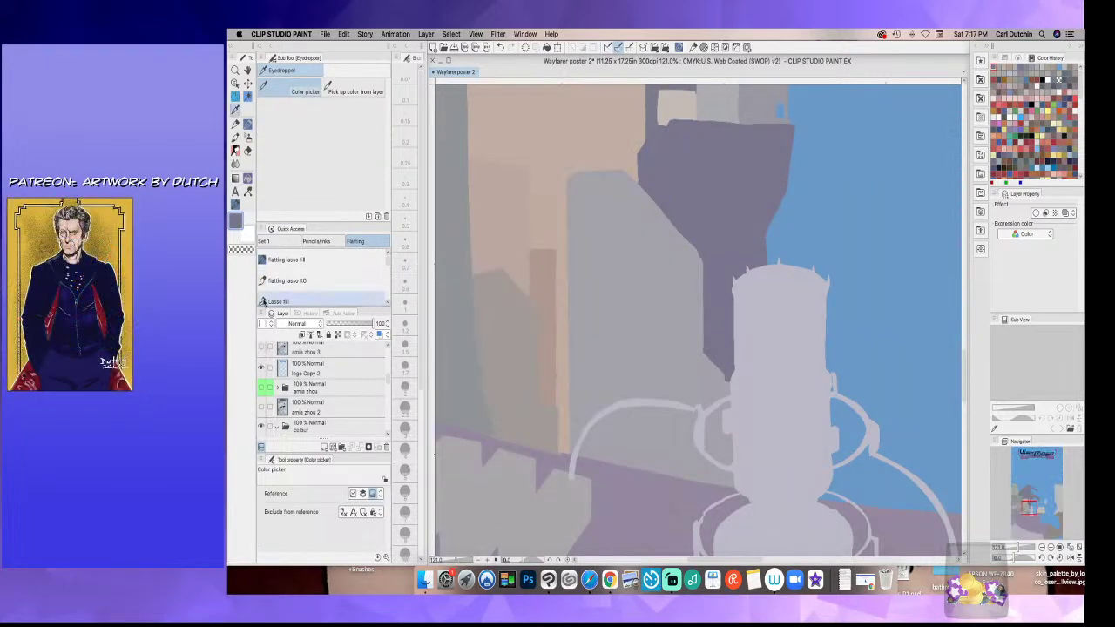
{"action": "left_click", "coordinate": [260, 348]}
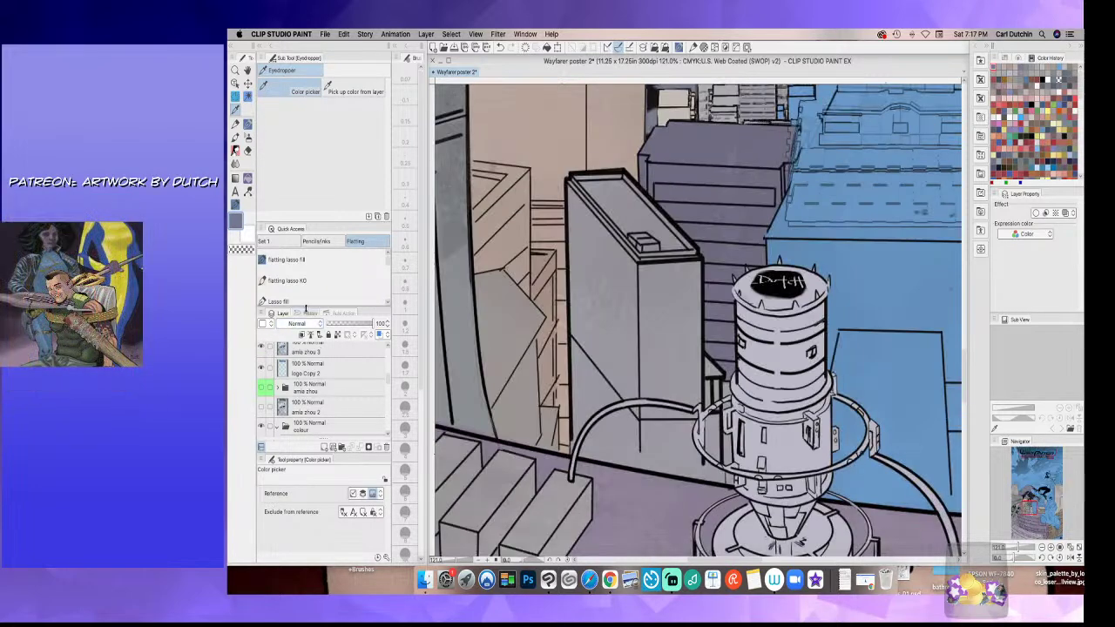
{"action": "left_click", "coordinate": [247, 124]}
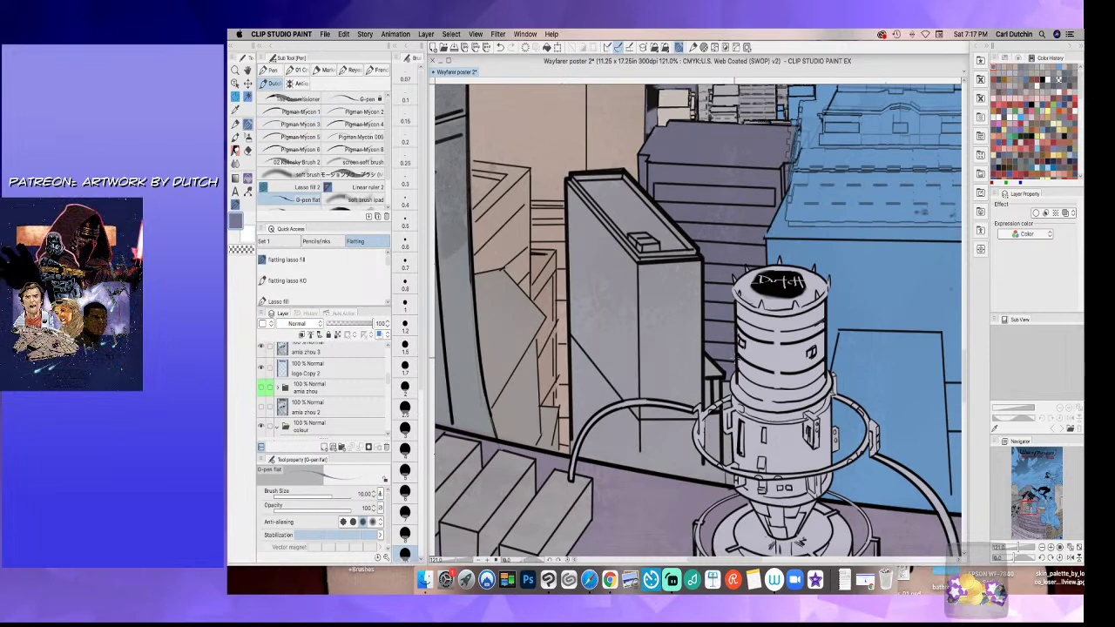
- Set the drawing colour to a softer bluish grey with hue 236, saturation 7 and value 65
{"action": "scroll", "coordinate": [729, 471], "scroll_direction": "down", "scroll_amount": 4}
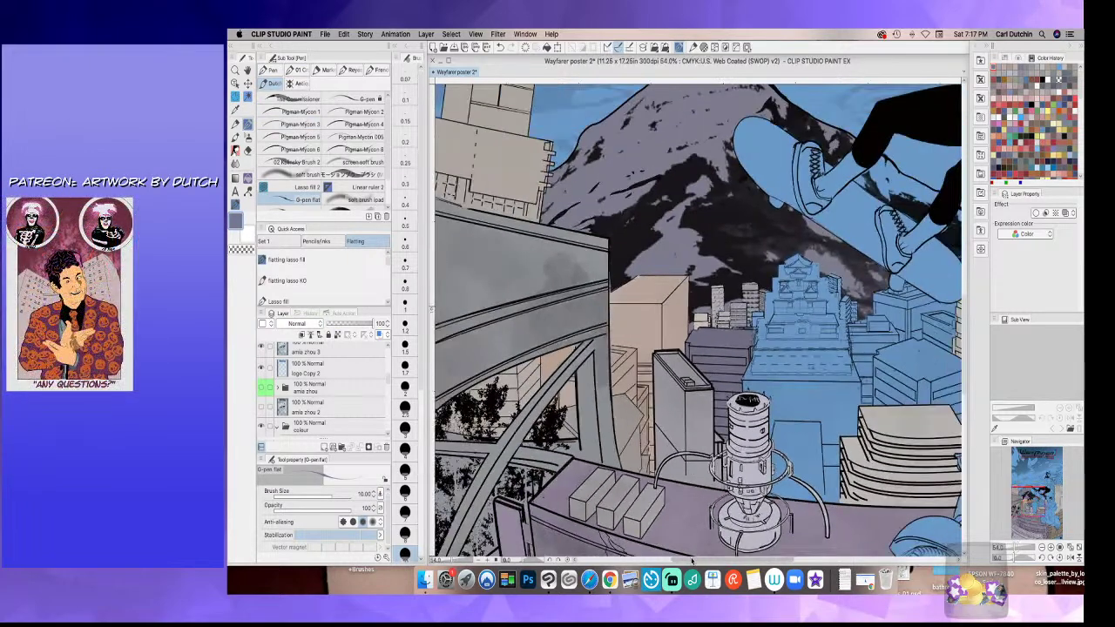
{"action": "scroll", "coordinate": [692, 560], "scroll_direction": "right", "scroll_amount": 5}
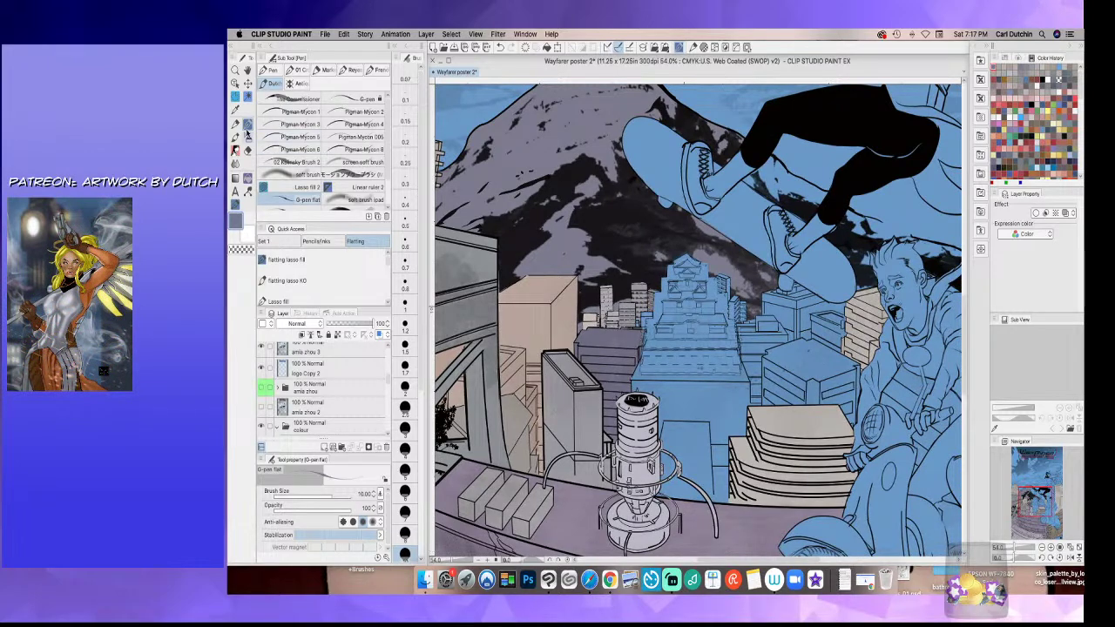
{"action": "left_click", "coordinate": [235, 108]}
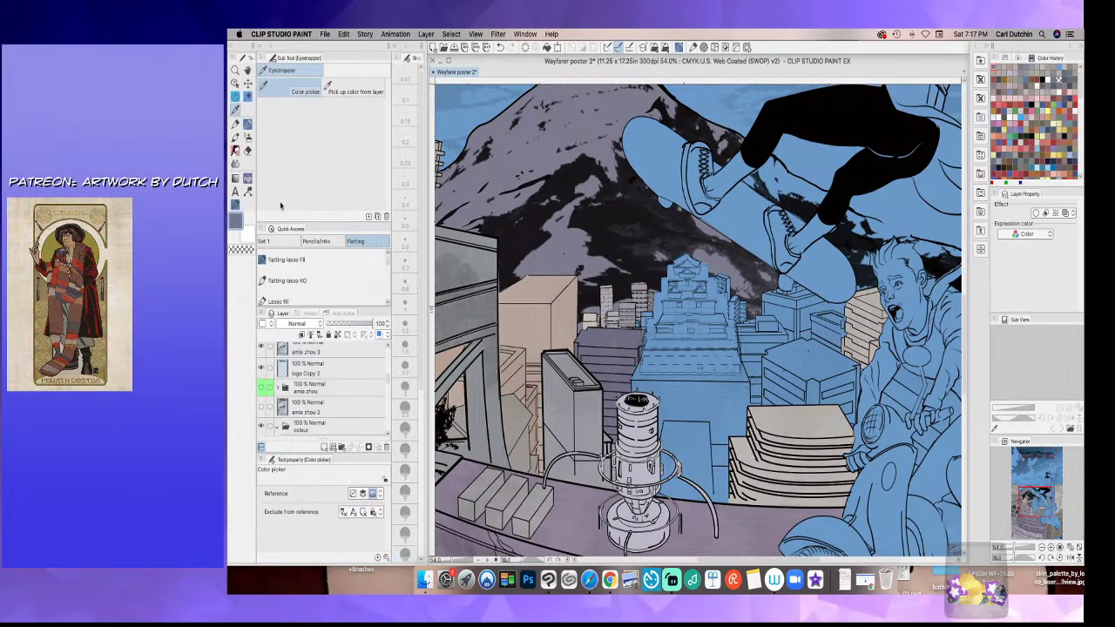
{"action": "left_click", "coordinate": [236, 222]}
{"action": "left_click", "coordinate": [915, 279]}
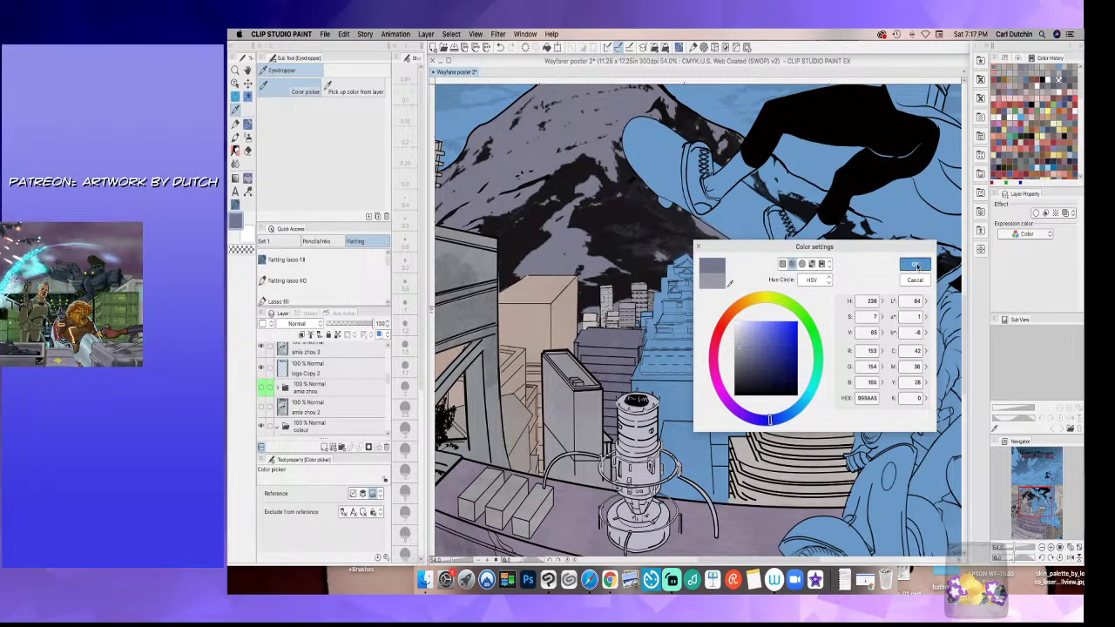
- Outline the Japanese castle and its base around the adjoining buildings, fill it with the bluish grey, and clear the selection
{"action": "left_click", "coordinate": [235, 96]}
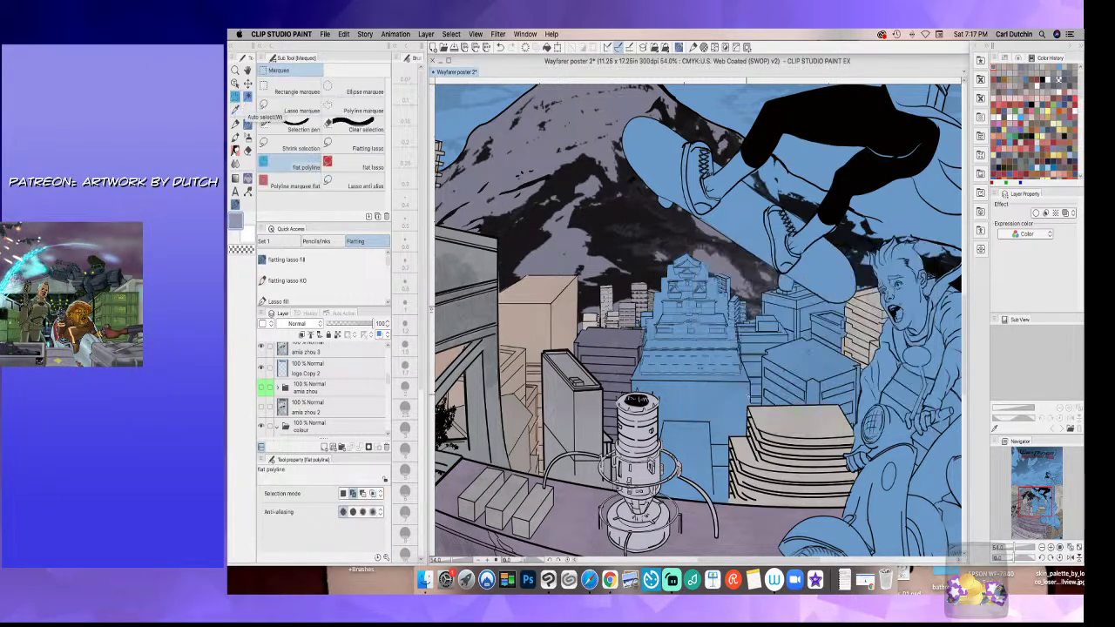
{"action": "scroll", "coordinate": [750, 397], "scroll_direction": "up", "scroll_amount": 2}
{"action": "scroll", "coordinate": [747, 392], "scroll_direction": "up", "scroll_amount": 2}
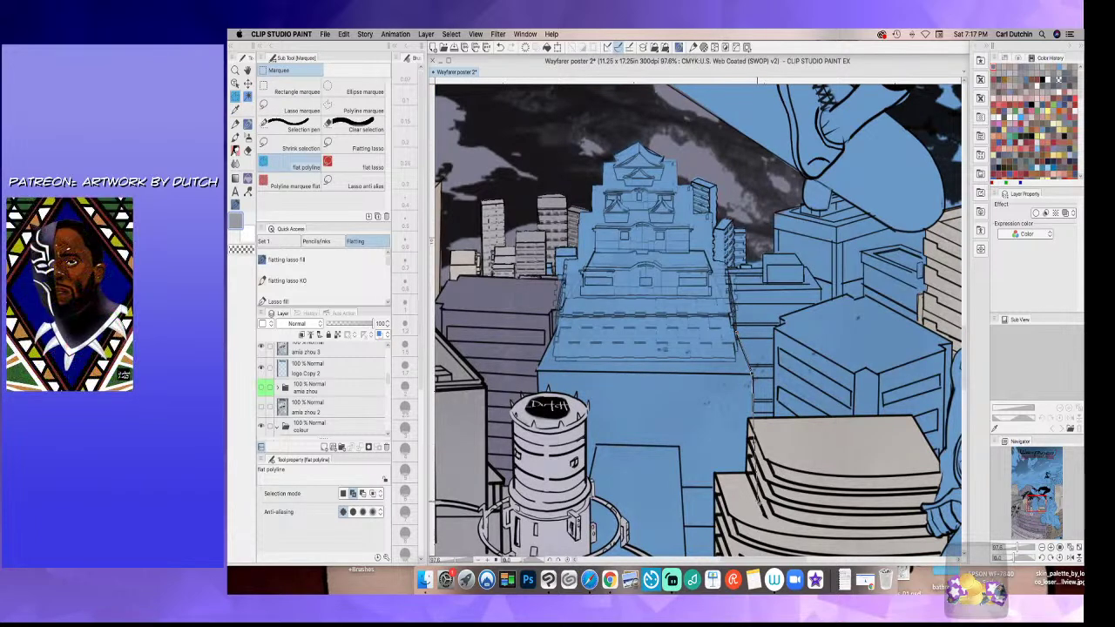
{"action": "left_click", "coordinate": [679, 446]}
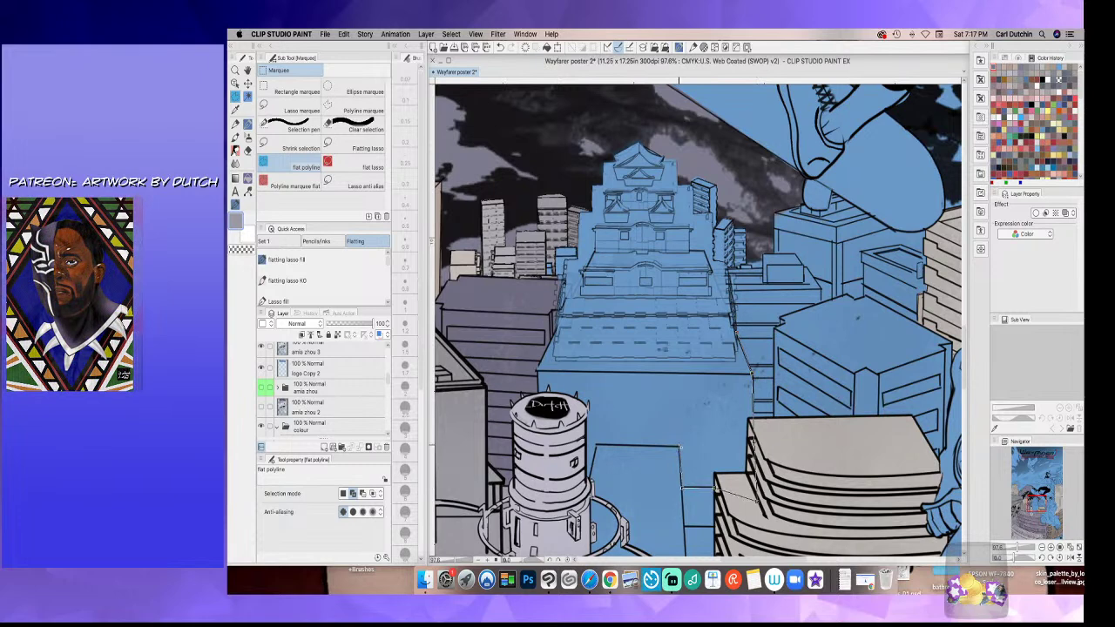
{"action": "left_click", "coordinate": [597, 446]}
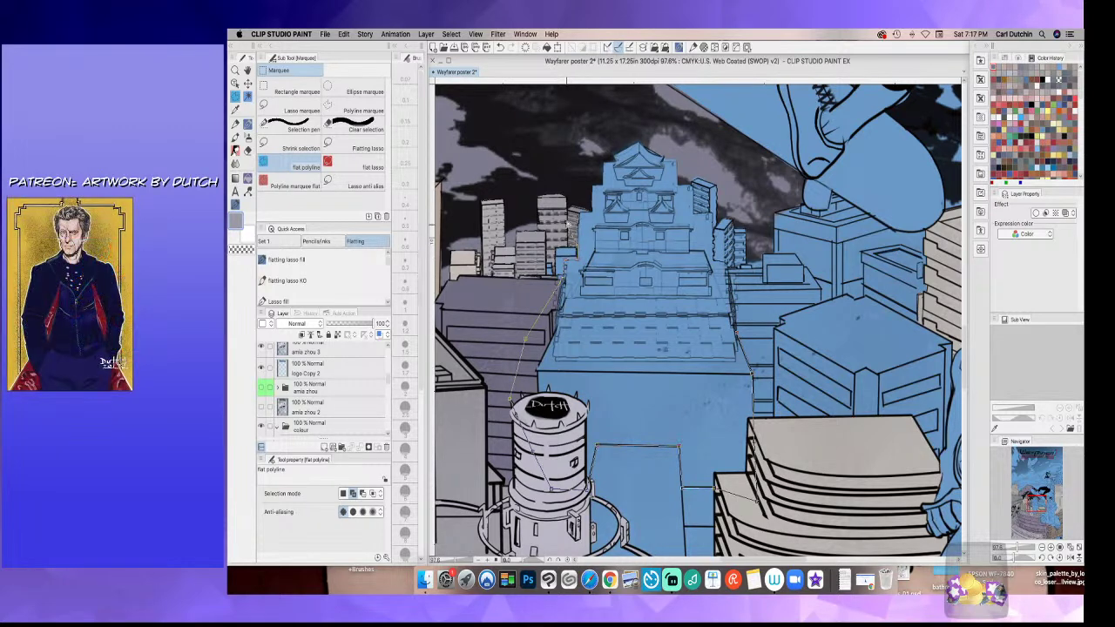
{"action": "left_click", "coordinate": [612, 114]}
{"action": "left_click", "coordinate": [671, 115]}
{"action": "left_click", "coordinate": [693, 150]}
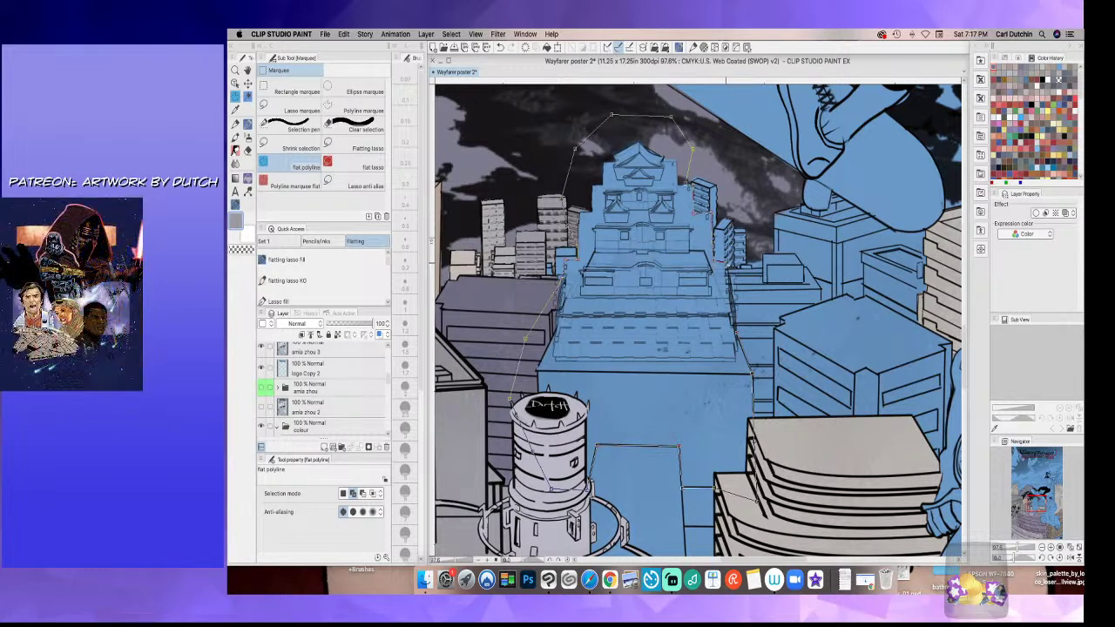
{"action": "left_click", "coordinate": [733, 300]}
{"action": "left_click", "coordinate": [736, 325]}
{"action": "left_click", "coordinate": [737, 334]}
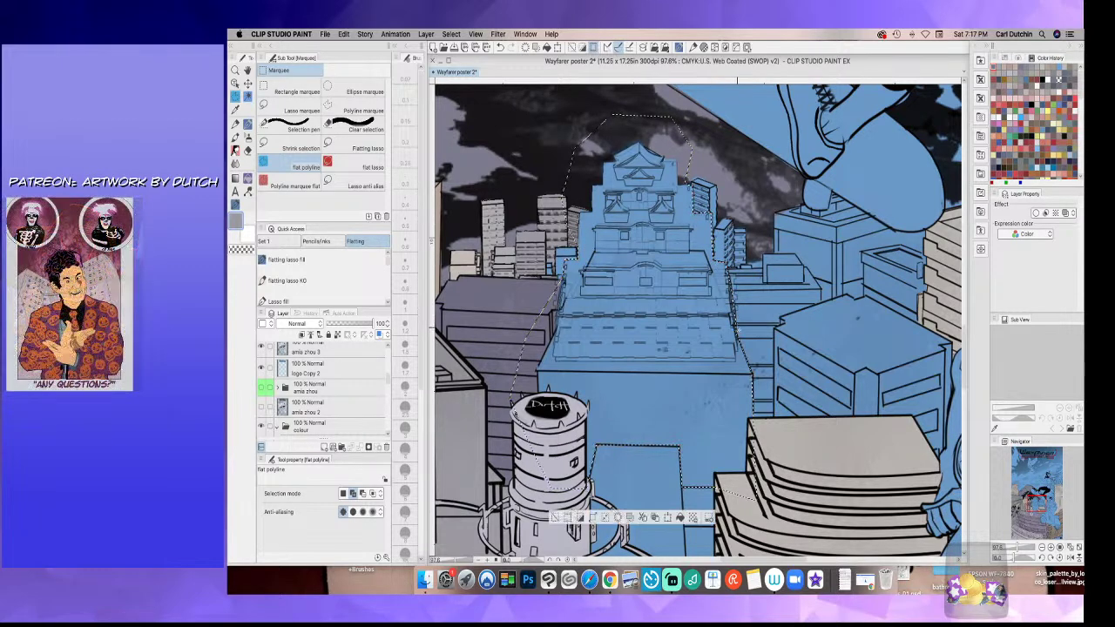
{"action": "left_click", "coordinate": [248, 178]}
{"action": "left_click", "coordinate": [618, 261]}
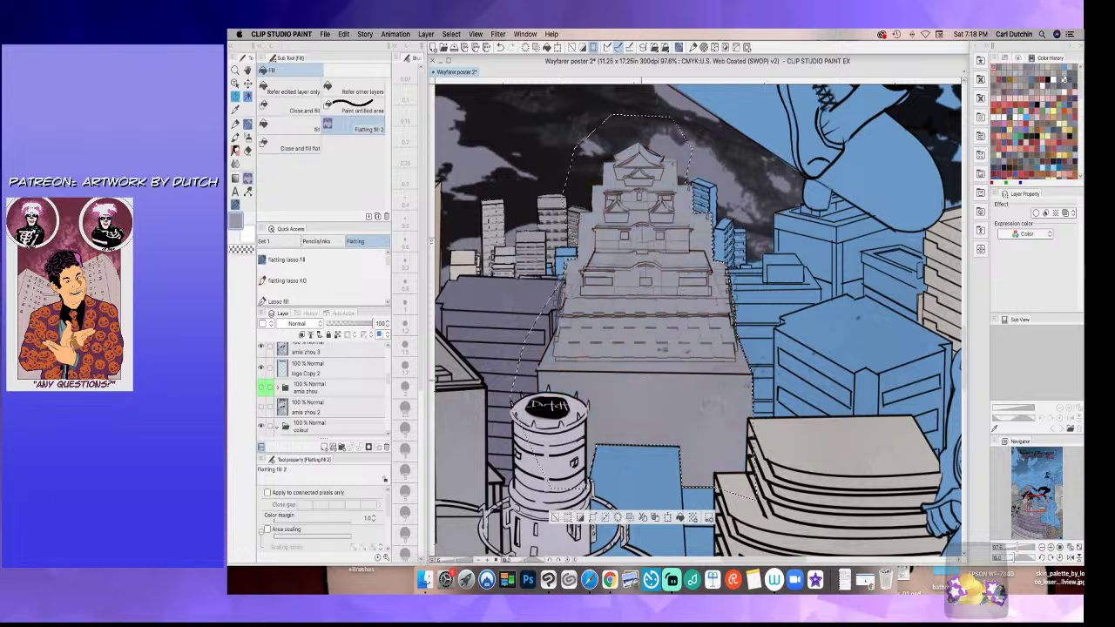
{"action": "key", "text": "super+d"}
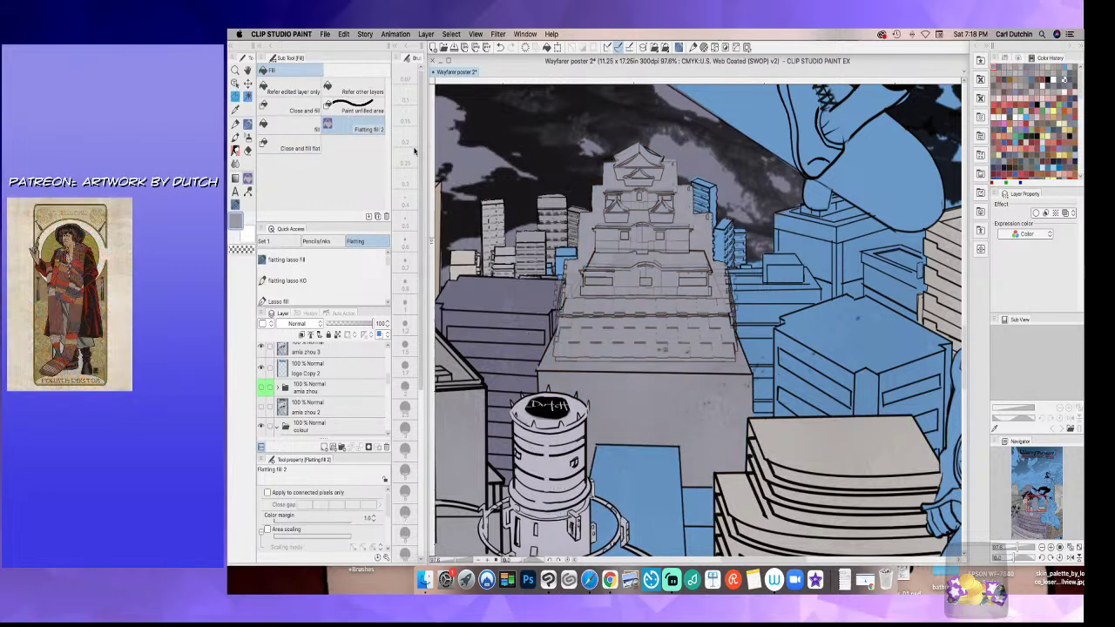
- Adjust the grey slightly, outline the small blue building beside the castle above the purple block, fill it, and clear the selection
{"action": "left_click", "coordinate": [236, 221]}
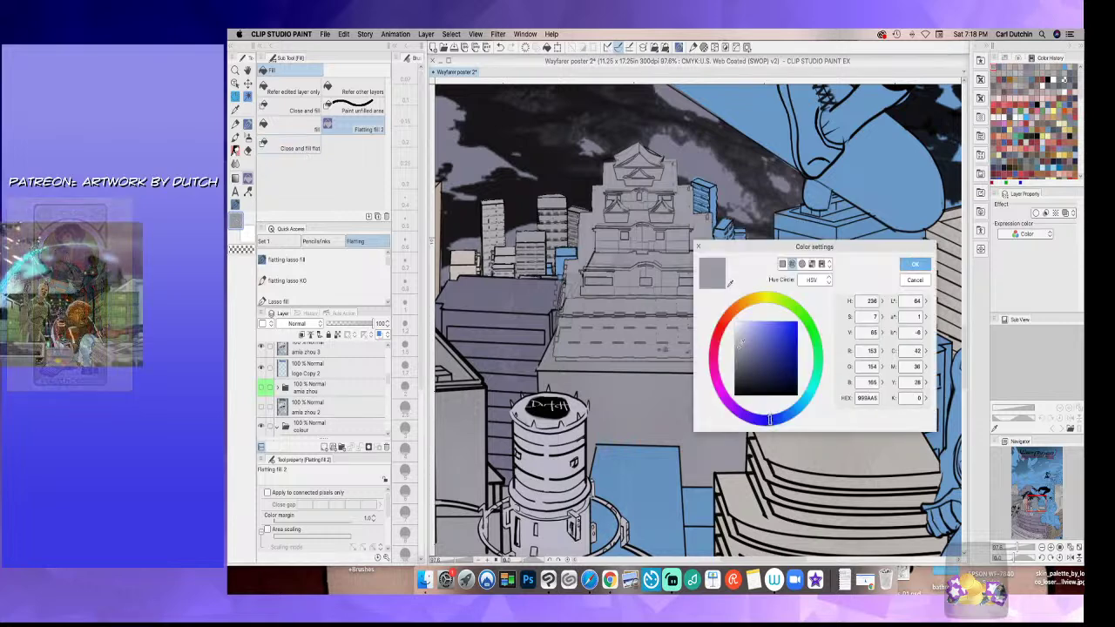
{"action": "left_click", "coordinate": [915, 264]}
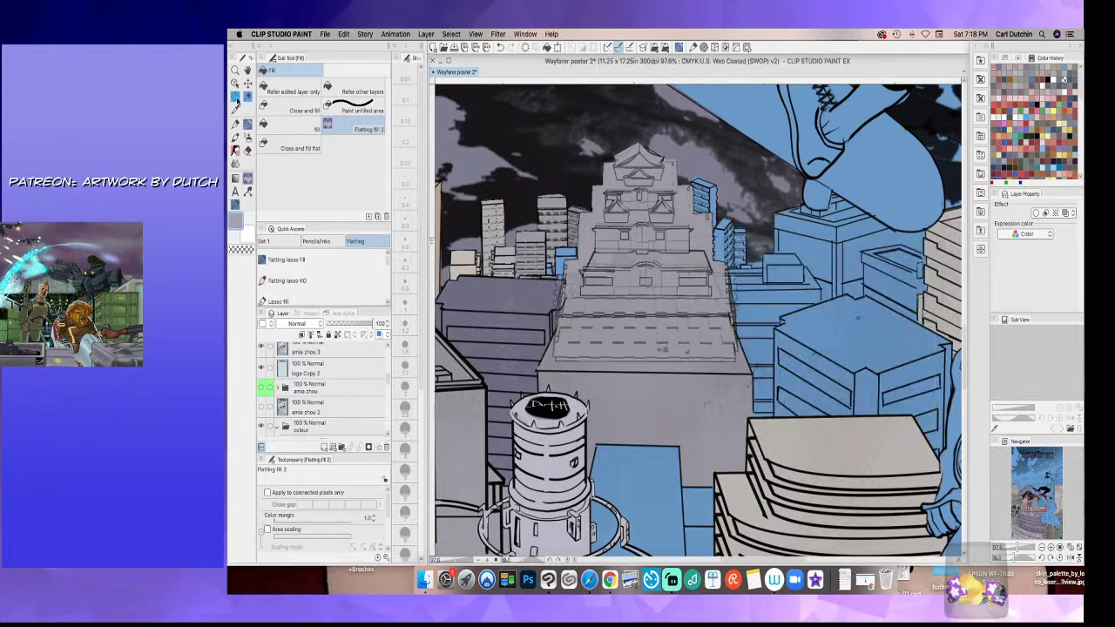
{"action": "left_click", "coordinate": [236, 97]}
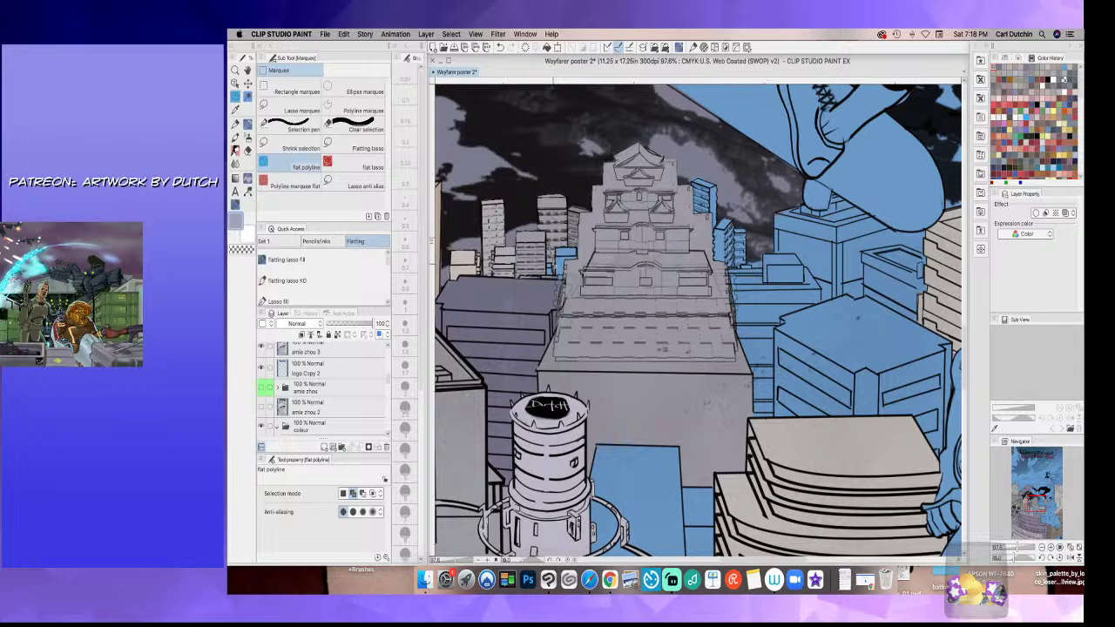
{"action": "left_click", "coordinate": [554, 289]}
{"action": "left_click", "coordinate": [566, 294]}
{"action": "left_click", "coordinate": [583, 266]}
{"action": "left_click", "coordinate": [581, 233]}
{"action": "double_click", "coordinate": [546, 233]}
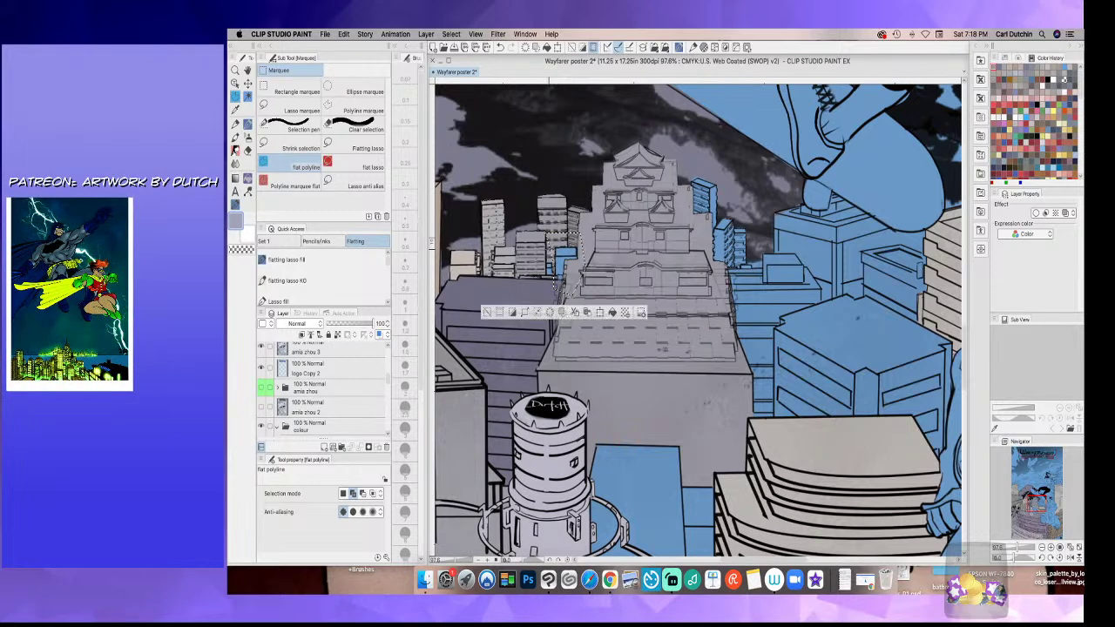
{"action": "key", "text": "g"}
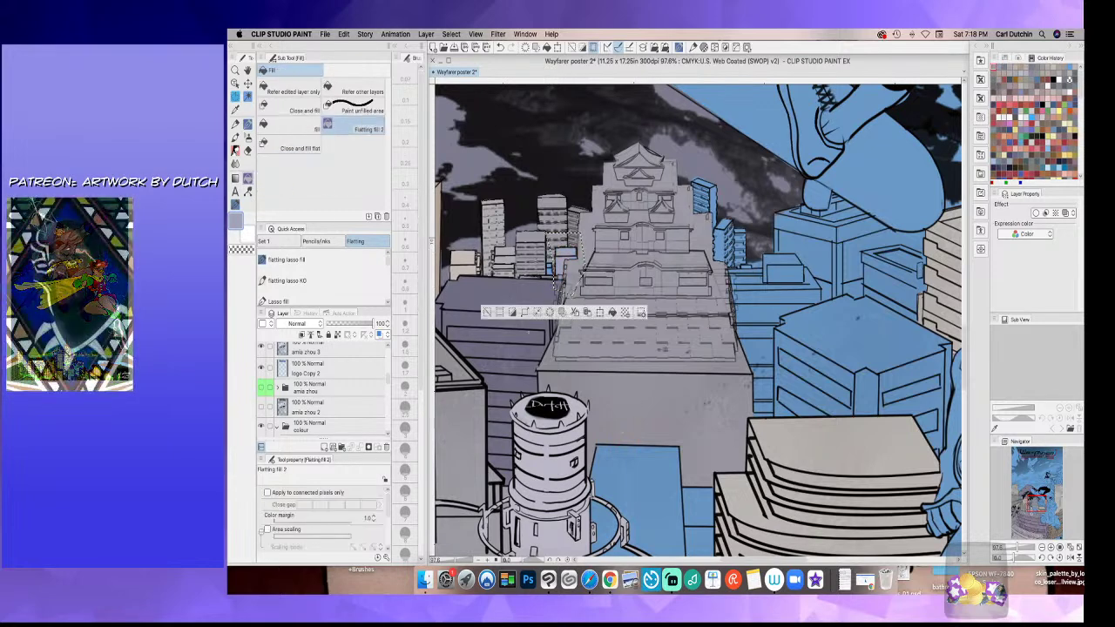
{"action": "left_click", "coordinate": [493, 313]}
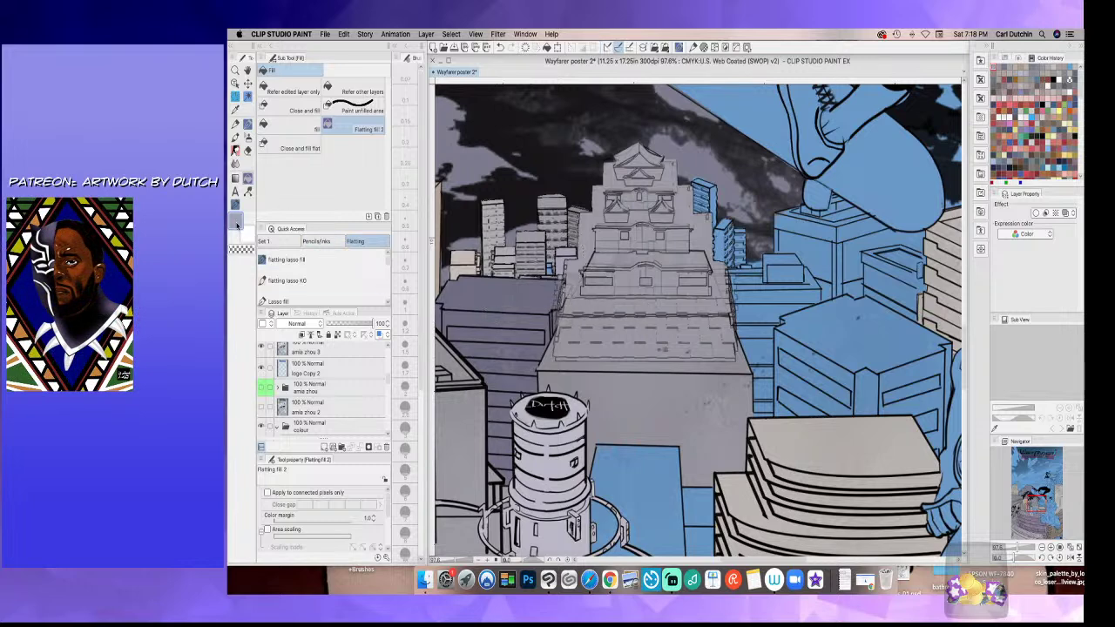
- Adjust the drawing grey slightly, outline the leftover gap between the castle and the purple block's roof, fill it, and clear the selection
{"action": "left_click", "coordinate": [237, 225]}
{"action": "left_click", "coordinate": [915, 264]}
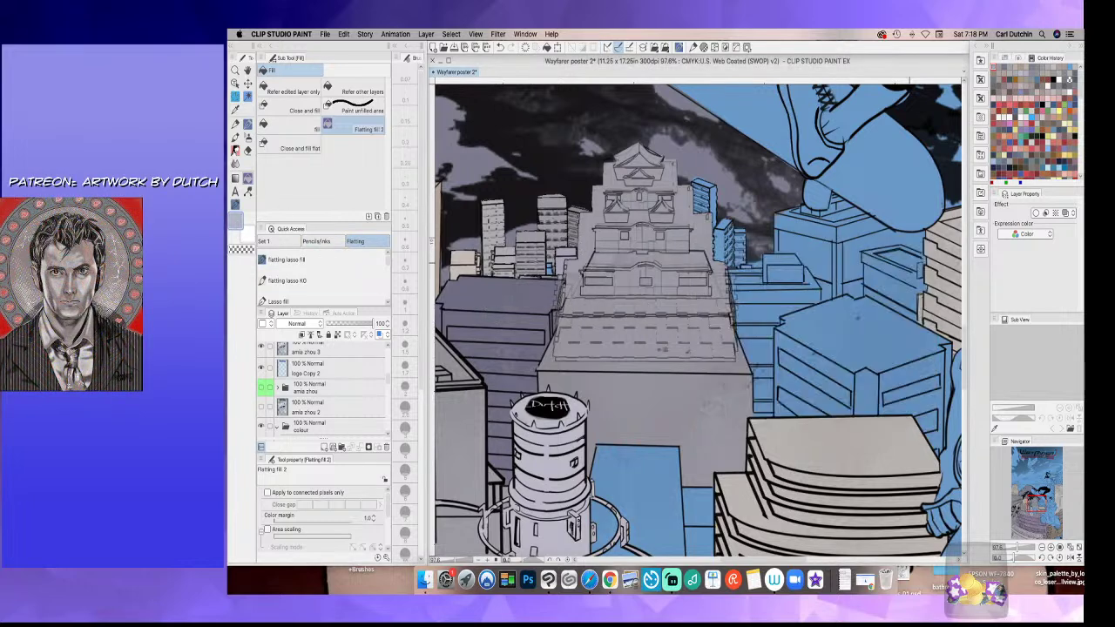
{"action": "left_click", "coordinate": [236, 97]}
{"action": "left_click", "coordinate": [354, 163]}
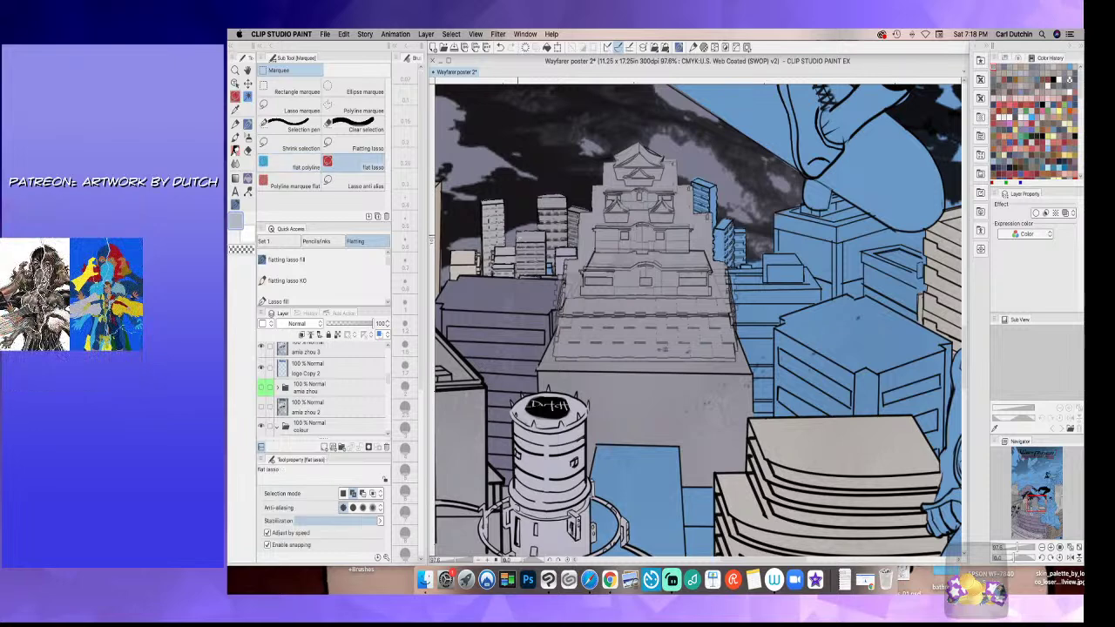
{"action": "left_click_drag", "start_coordinate": [554, 247], "coordinate": [557, 251]}
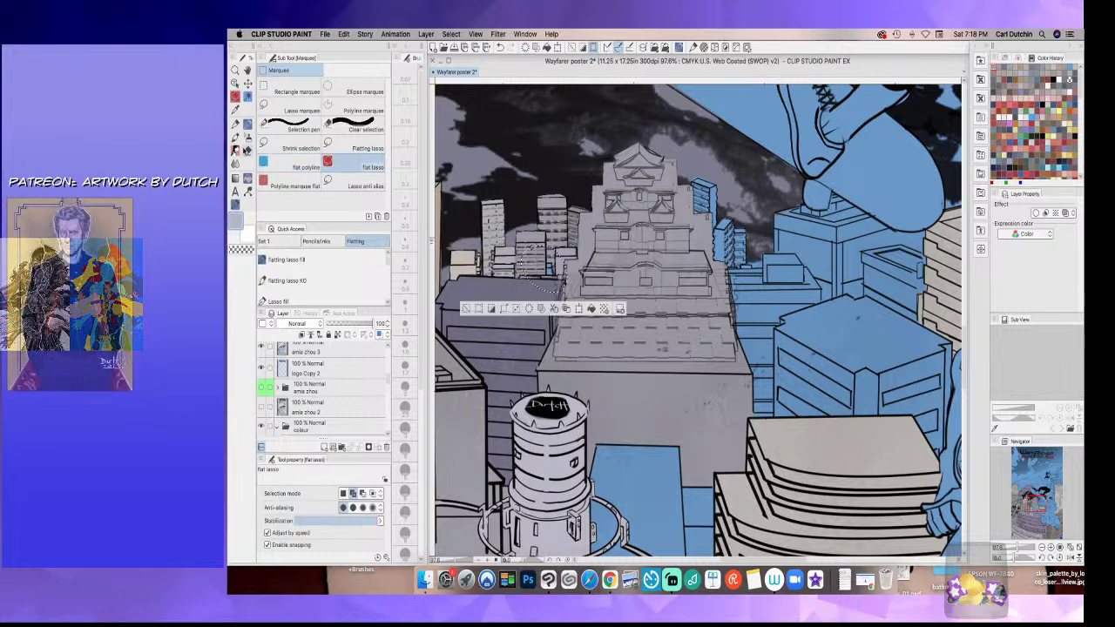
{"action": "left_click", "coordinate": [247, 178]}
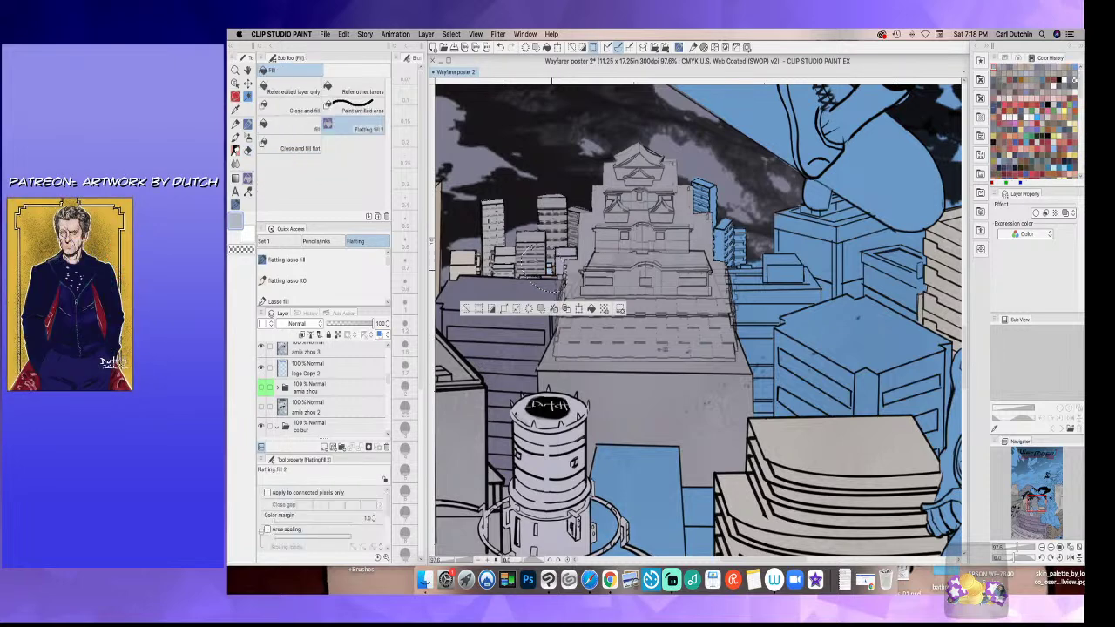
{"action": "key", "text": "ctrl+d"}
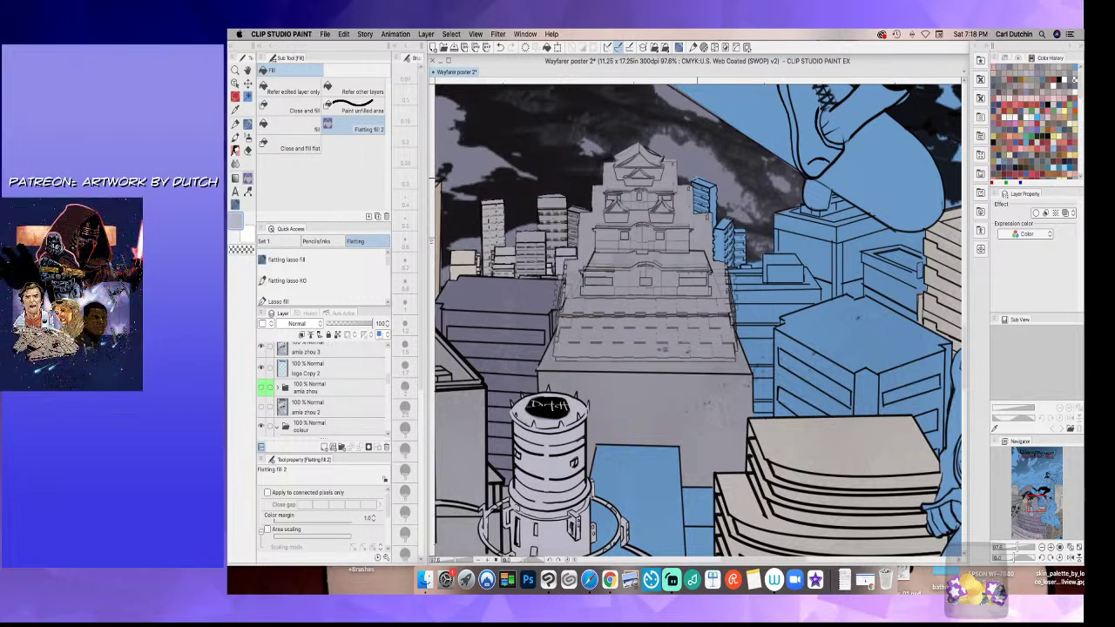
- Outline the small blue tower beside the castle's upper storeys, fill it with a slightly darker grey, and clear the selection
{"action": "left_click", "coordinate": [697, 186]}
{"action": "key", "text": "ctrl+z"}
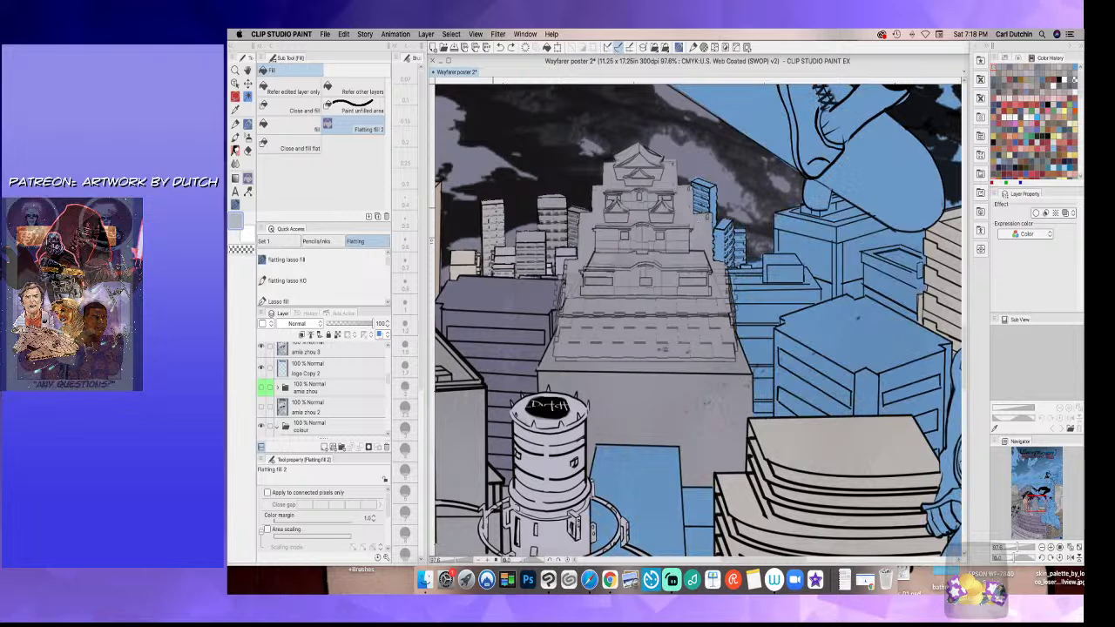
{"action": "left_click", "coordinate": [236, 97]}
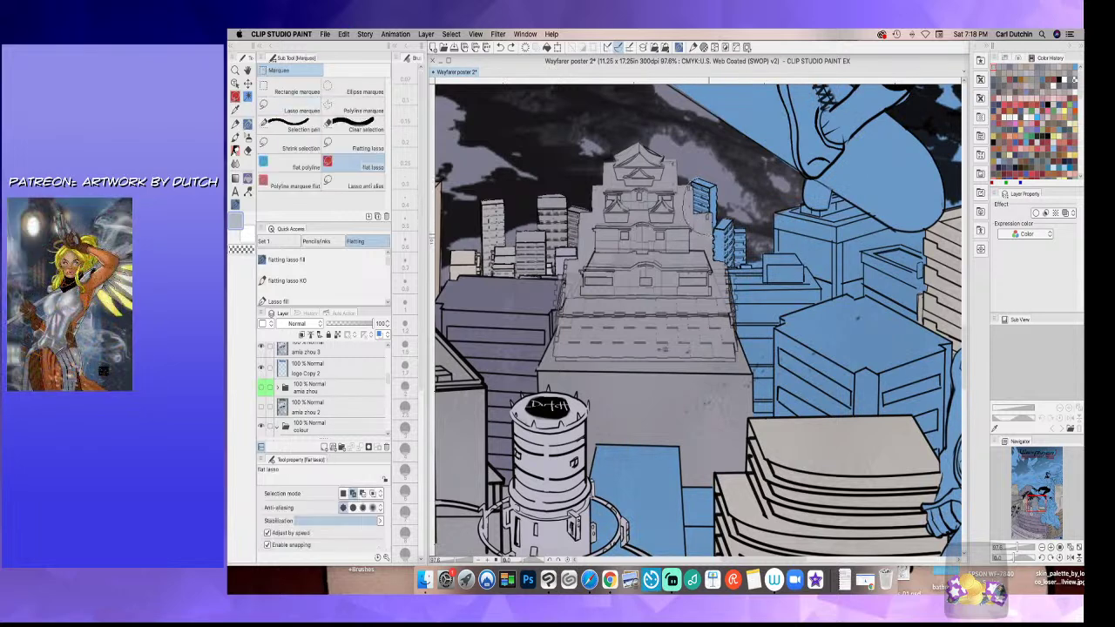
{"action": "left_click_drag", "start_coordinate": [695, 172], "coordinate": [700, 167]}
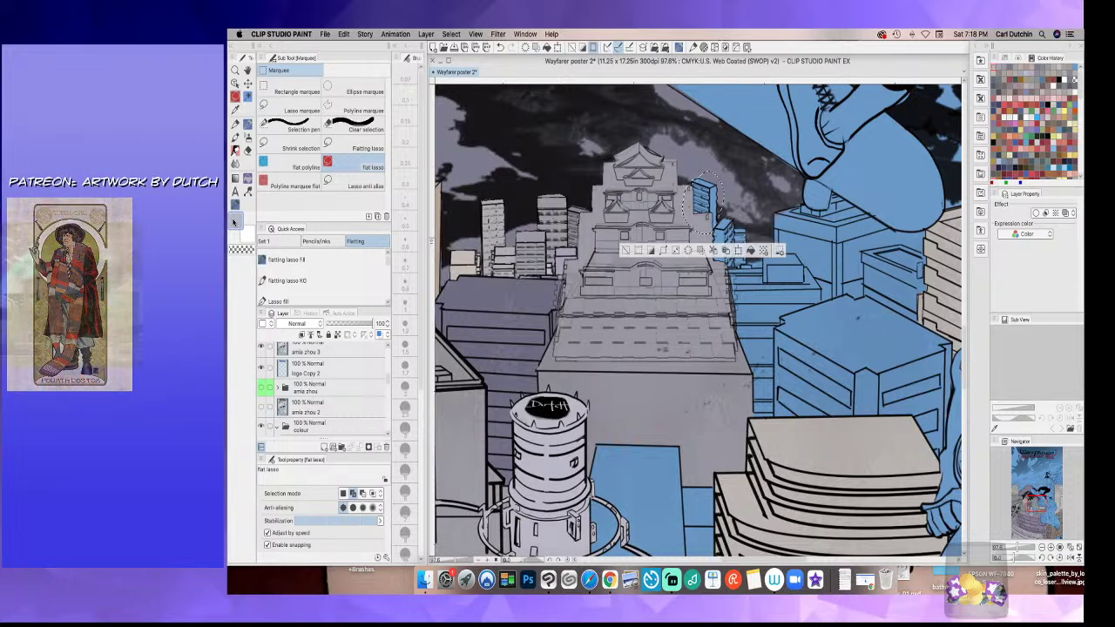
{"action": "left_click", "coordinate": [240, 222]}
{"action": "left_click", "coordinate": [915, 264]}
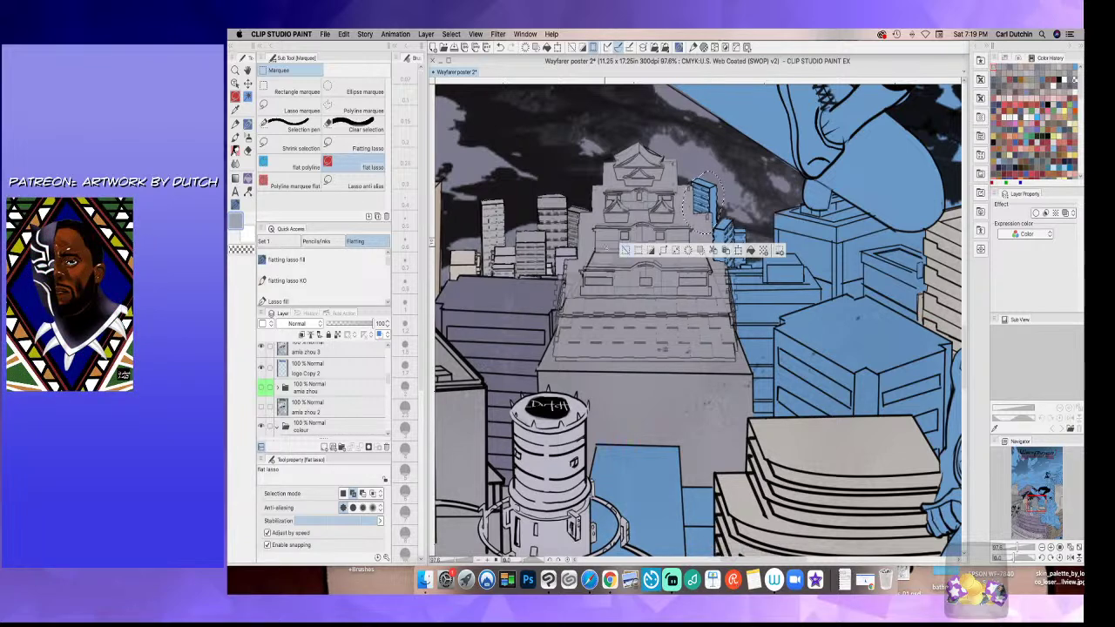
{"action": "left_click", "coordinate": [248, 179]}
{"action": "left_click", "coordinate": [702, 202]}
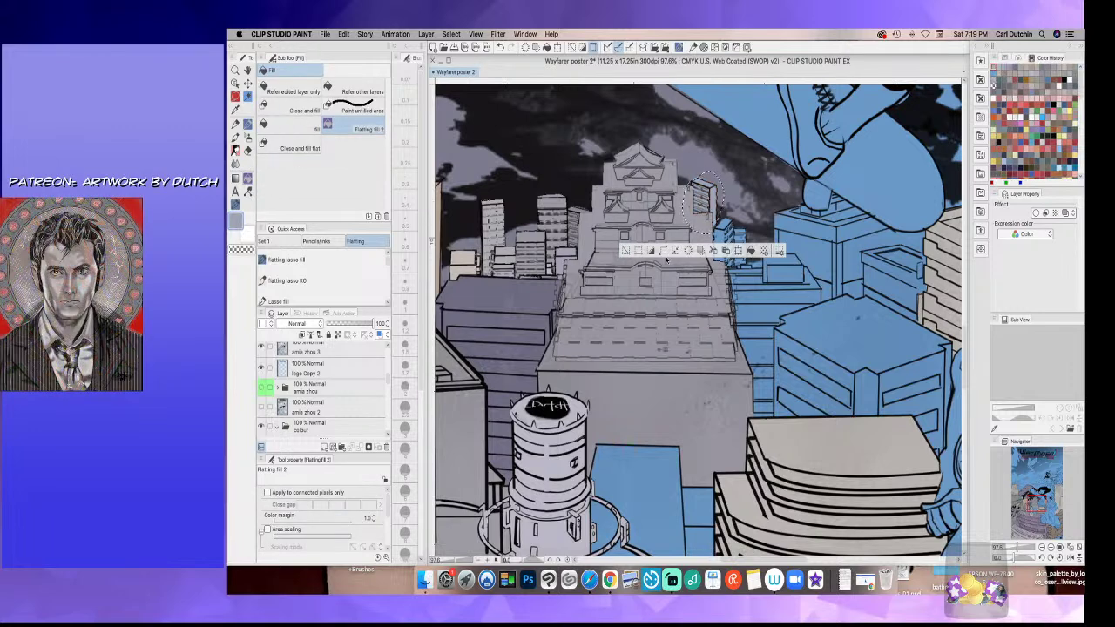
{"action": "left_click", "coordinate": [626, 252]}
- Sample the dark sky grey with the line art hidden, then fill the sky patch above the small tower beside the castle and deselect
{"action": "left_click", "coordinate": [260, 278]}
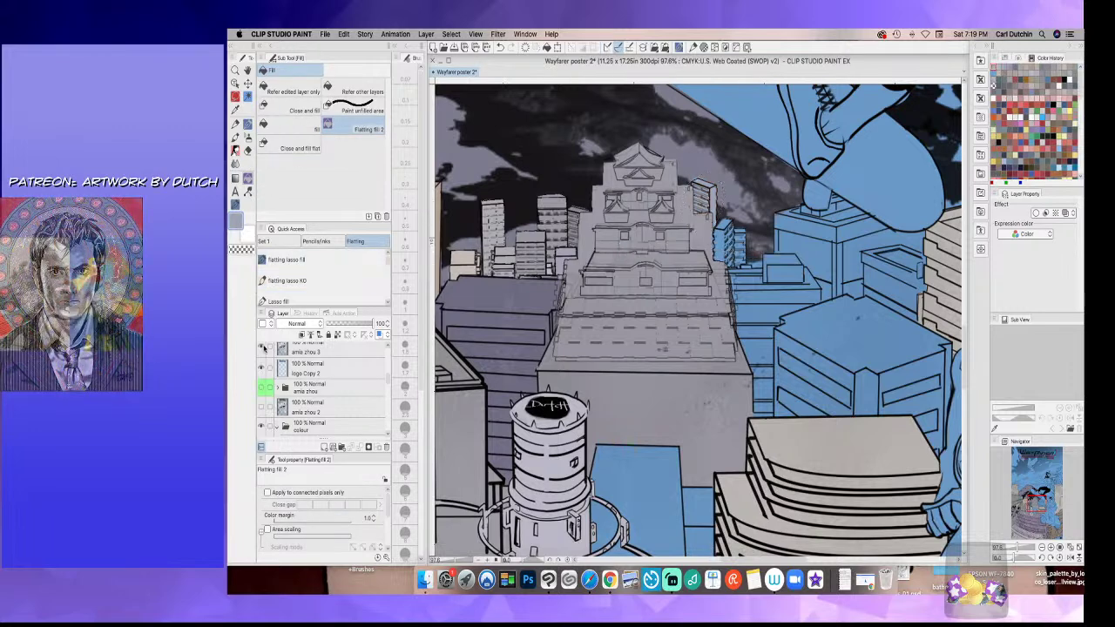
{"action": "left_click", "coordinate": [236, 109]}
{"action": "left_click", "coordinate": [680, 162]}
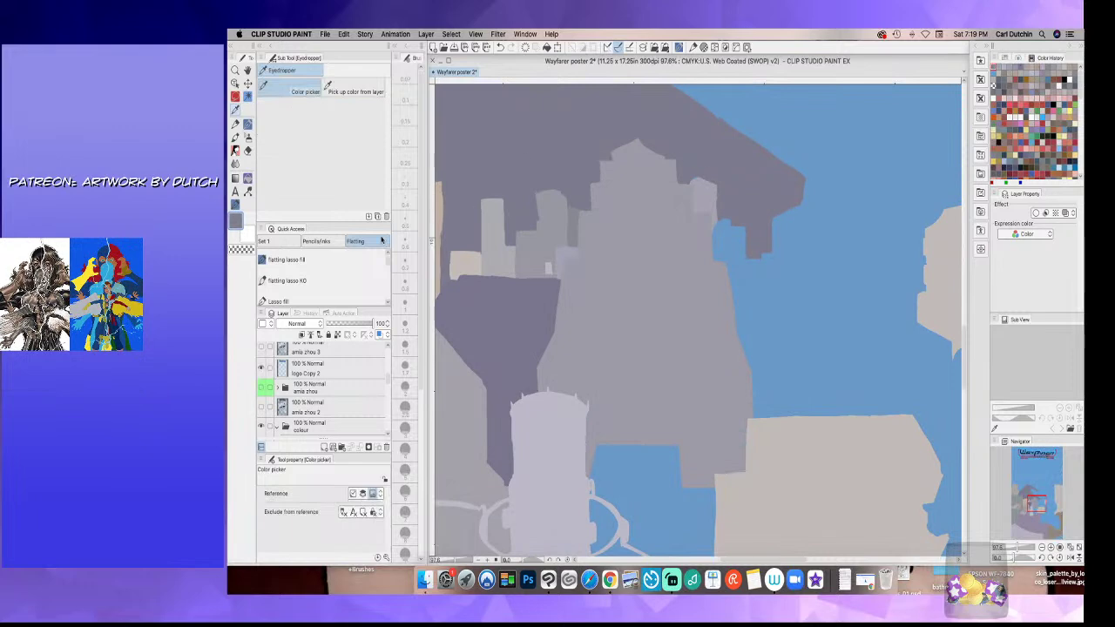
{"action": "left_click", "coordinate": [262, 347]}
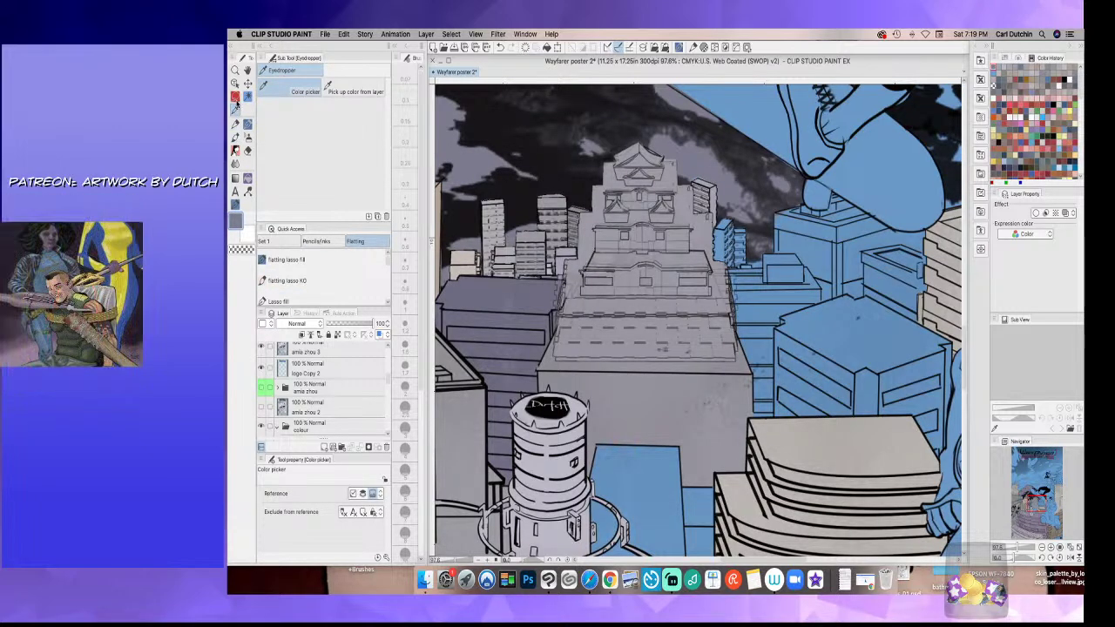
{"action": "left_click", "coordinate": [235, 148]}
{"action": "left_click_drag", "start_coordinate": [695, 163], "coordinate": [692, 181]}
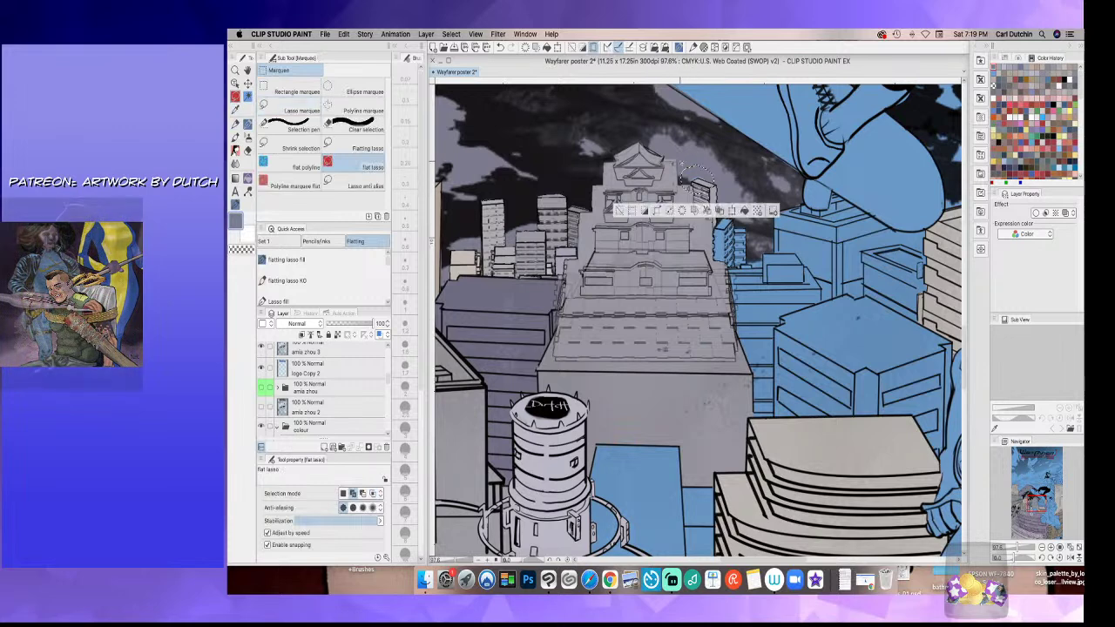
{"action": "key", "text": "g"}
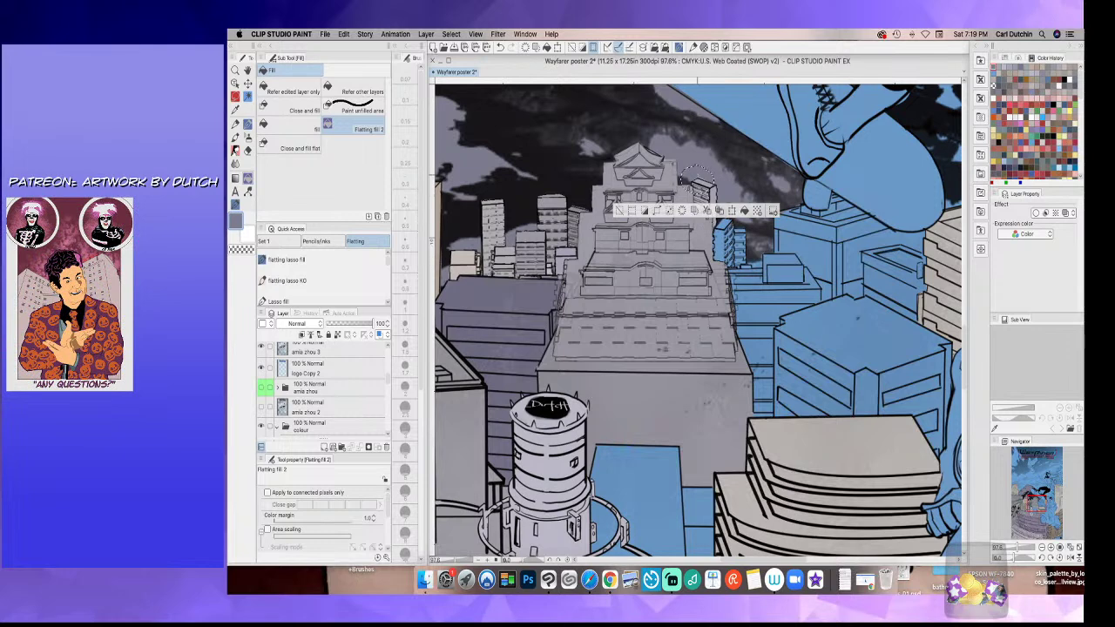
{"action": "key", "text": "super+d"}
- Sample the background blue for the G-pen flat brush, and return to the darker bluish grey from the colour history
{"action": "key", "text": "p"}
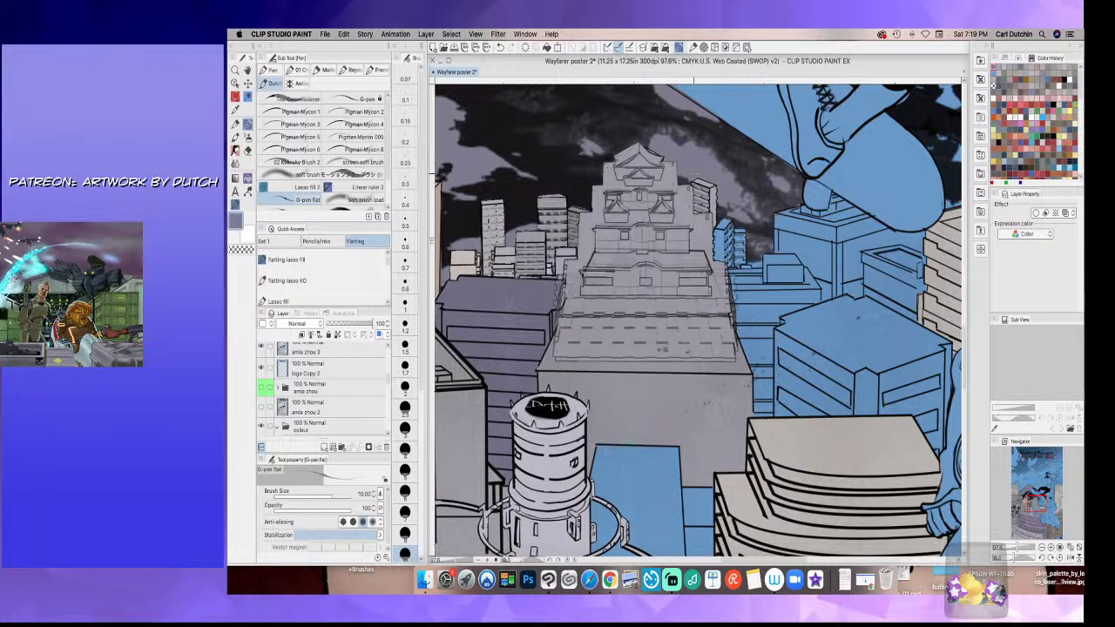
{"action": "left_click", "coordinate": [236, 109]}
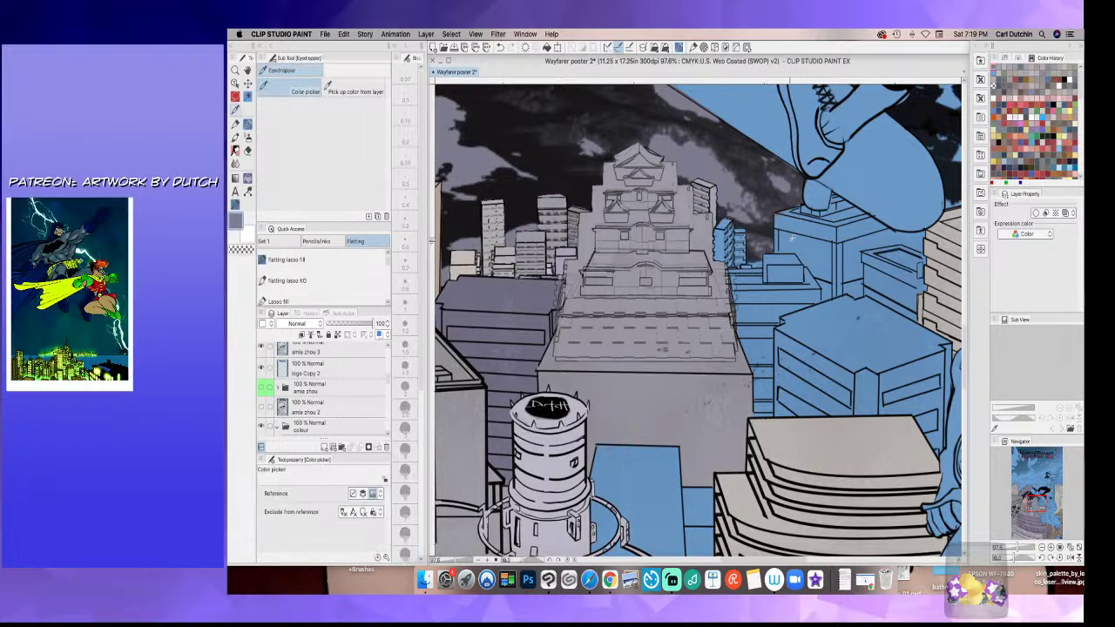
{"action": "key", "text": "p"}
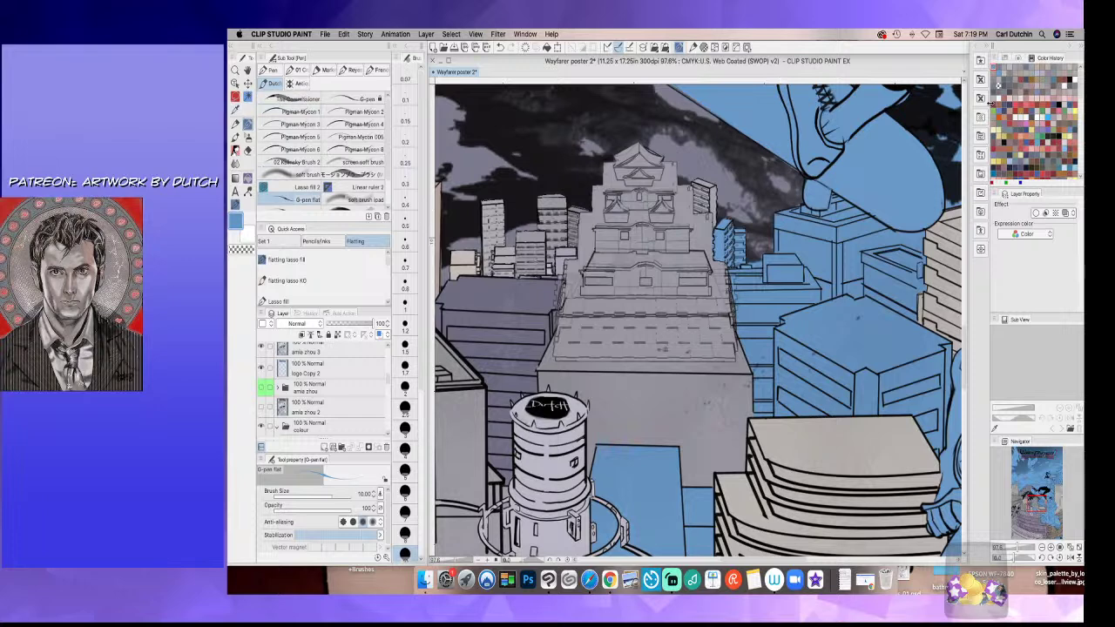
{"action": "left_click", "coordinate": [998, 68]}
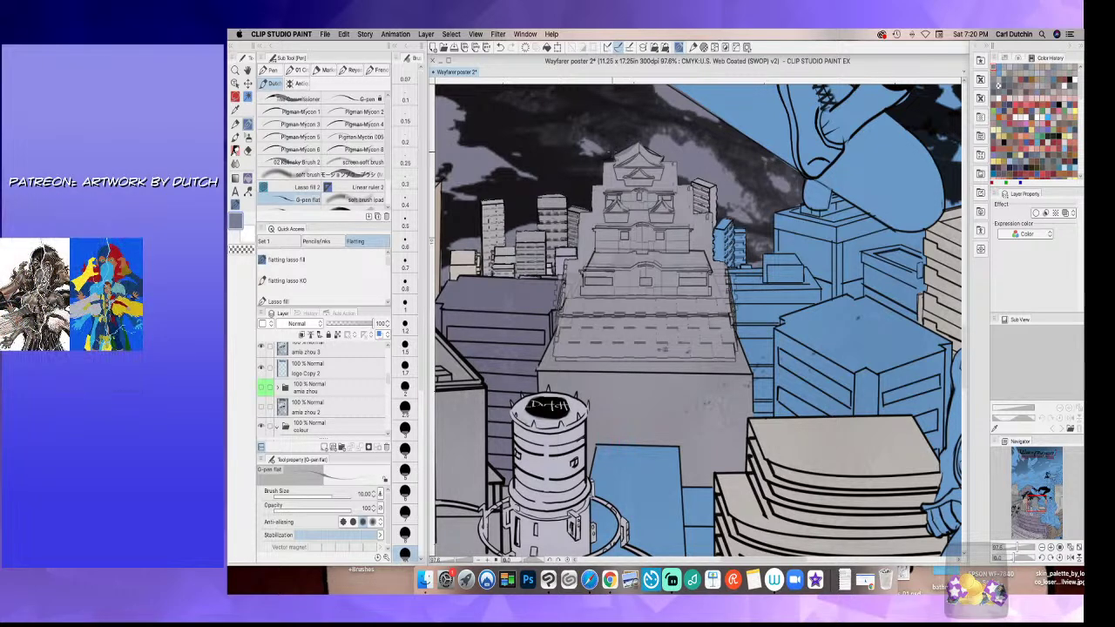
- Set the drawing colour to a dusty pink with hue 341, saturation 21 and value 63
{"action": "double_click", "coordinate": [236, 222]}
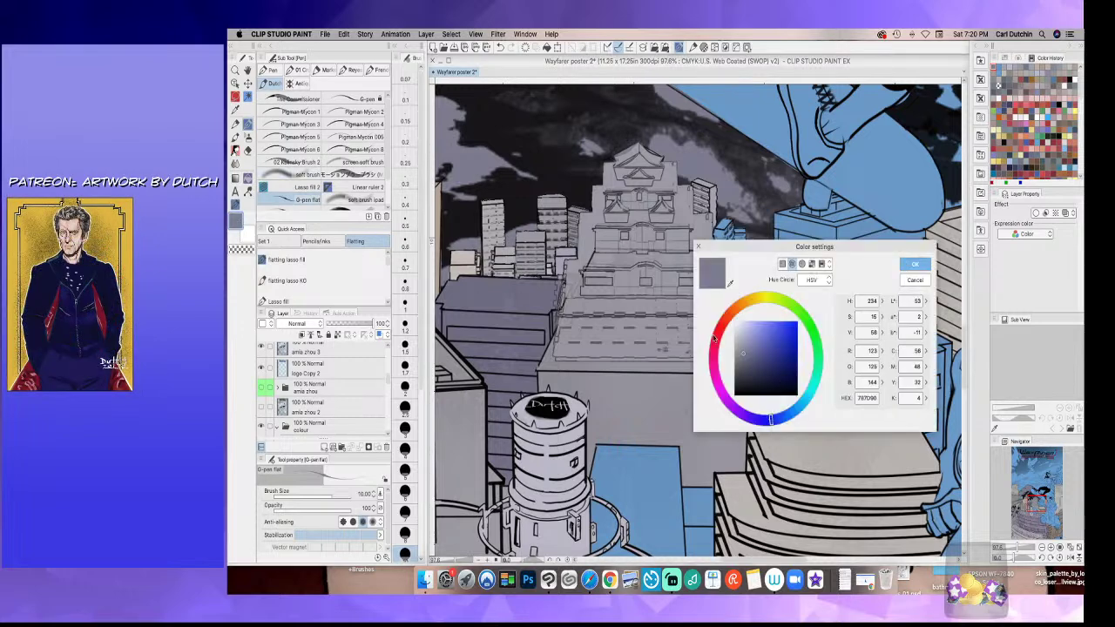
{"action": "mouse_move", "coordinate": [714, 339]}
{"action": "left_mouse_down"}
{"action": "mouse_move", "coordinate": [714, 361]}
{"action": "mouse_move", "coordinate": [714, 348]}
{"action": "mouse_move", "coordinate": [748, 346]}
{"action": "left_mouse_up"}
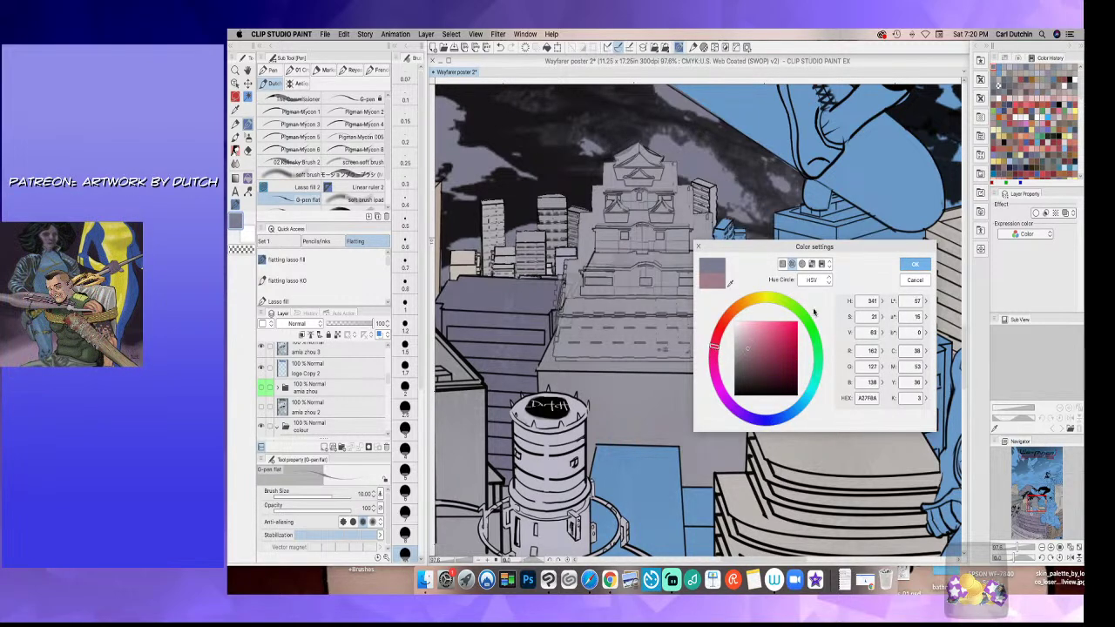
{"action": "left_click", "coordinate": [914, 264]}
- Outline the castle's top roof and the two small gable roofs below it, fill them with the dusty pink, and clear the selection
{"action": "left_click", "coordinate": [235, 98]}
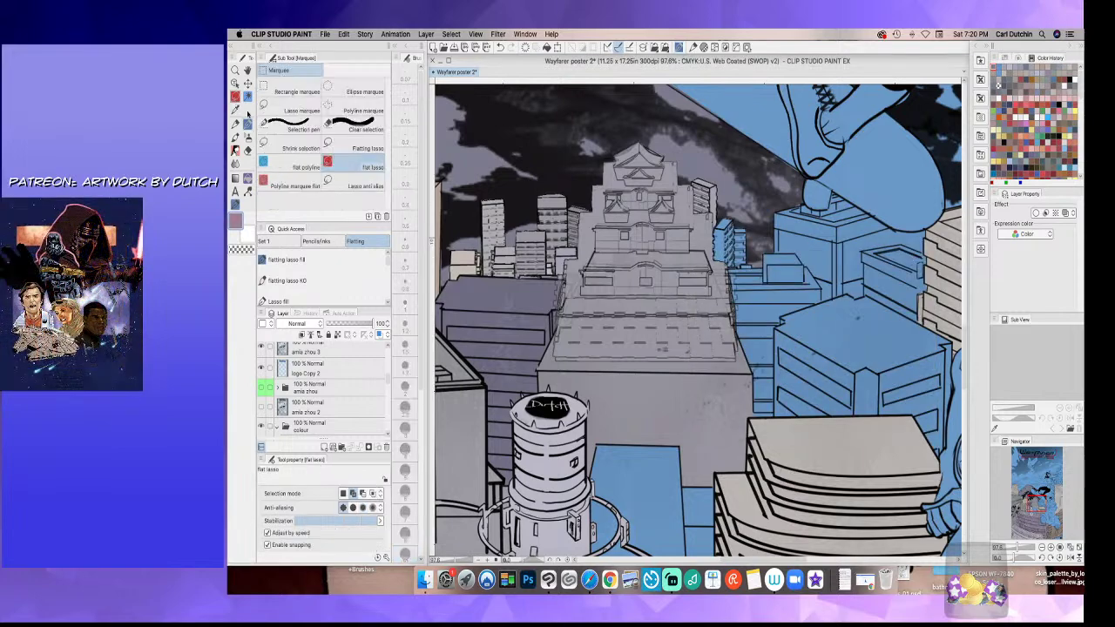
{"action": "scroll", "coordinate": [616, 151], "scroll_direction": "up", "scroll_amount": 3}
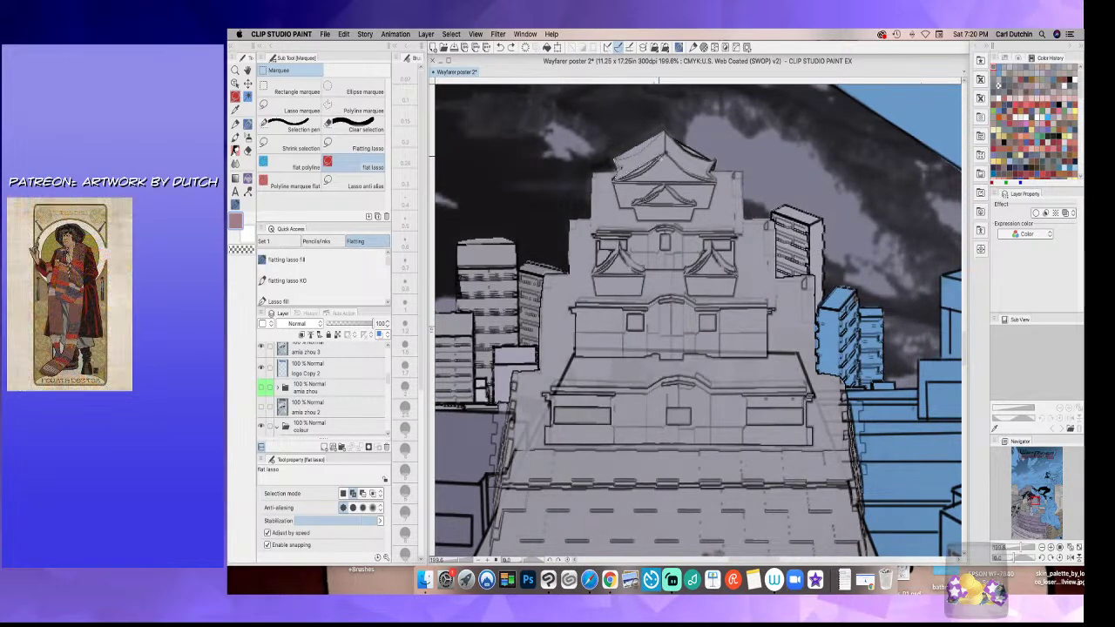
{"action": "mouse_move", "coordinate": [701, 178]}
{"action": "left_mouse_down"}
{"action": "mouse_move", "coordinate": [715, 167]}
{"action": "mouse_move", "coordinate": [697, 119]}
{"action": "mouse_move", "coordinate": [595, 123]}
{"action": "left_mouse_up"}
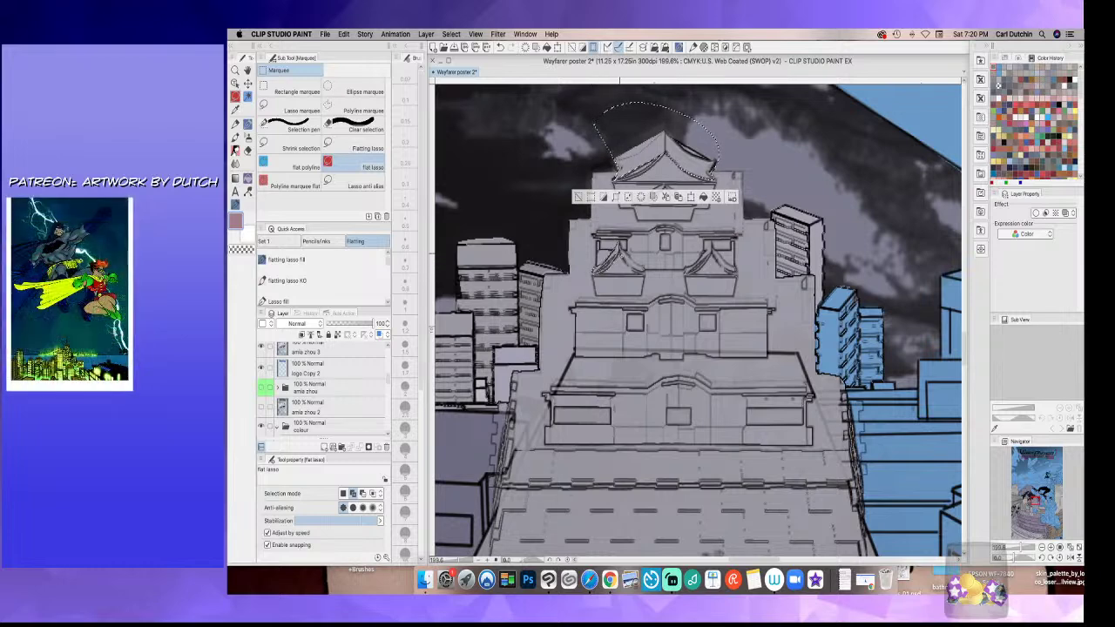
{"action": "mouse_move", "coordinate": [644, 265]}
{"action": "left_mouse_down"}
{"action": "mouse_move", "coordinate": [624, 254]}
{"action": "mouse_move", "coordinate": [594, 274]}
{"action": "left_mouse_up"}
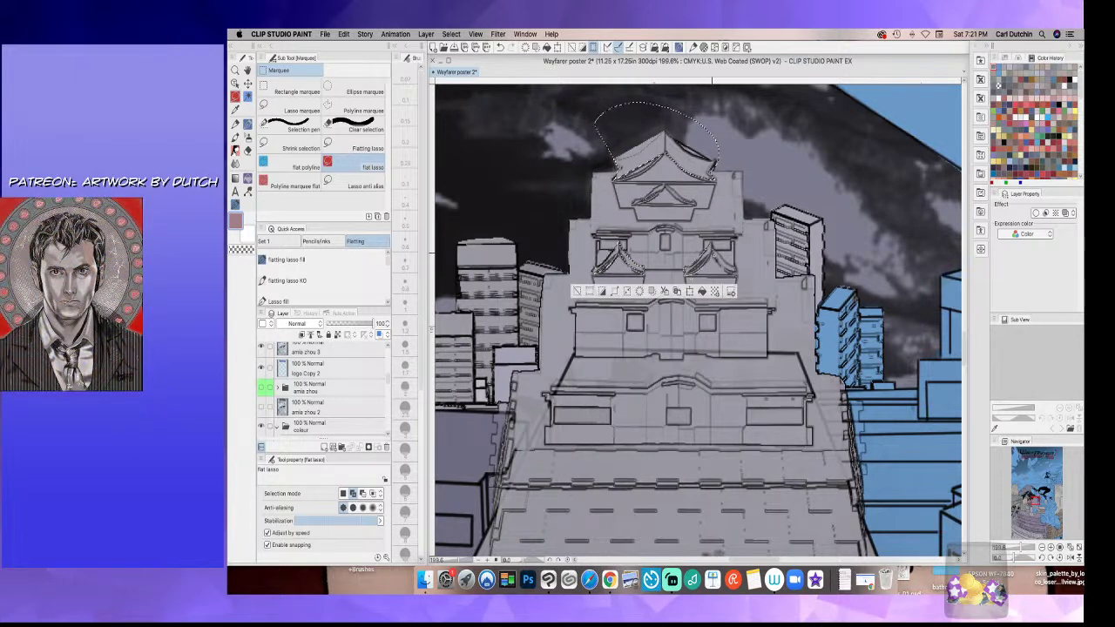
{"action": "mouse_move", "coordinate": [734, 266]}
{"action": "left_mouse_down"}
{"action": "mouse_move", "coordinate": [714, 252]}
{"action": "mouse_move", "coordinate": [687, 275]}
{"action": "left_mouse_up"}
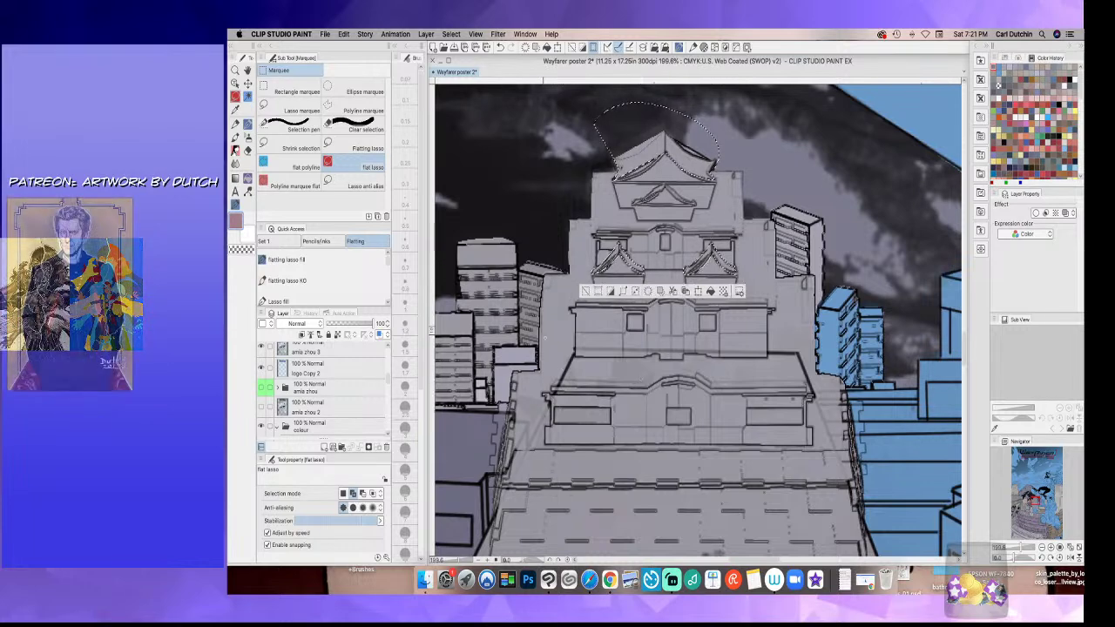
{"action": "scroll", "coordinate": [552, 359], "scroll_direction": "down", "scroll_amount": 5}
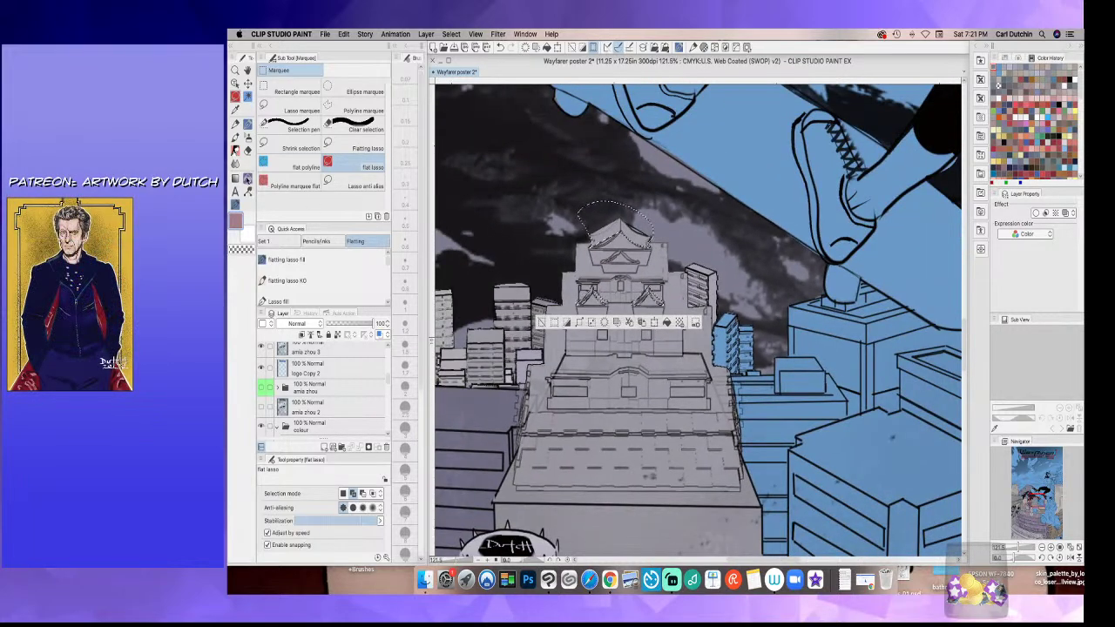
{"action": "left_click", "coordinate": [248, 179]}
{"action": "left_click", "coordinate": [604, 232]}
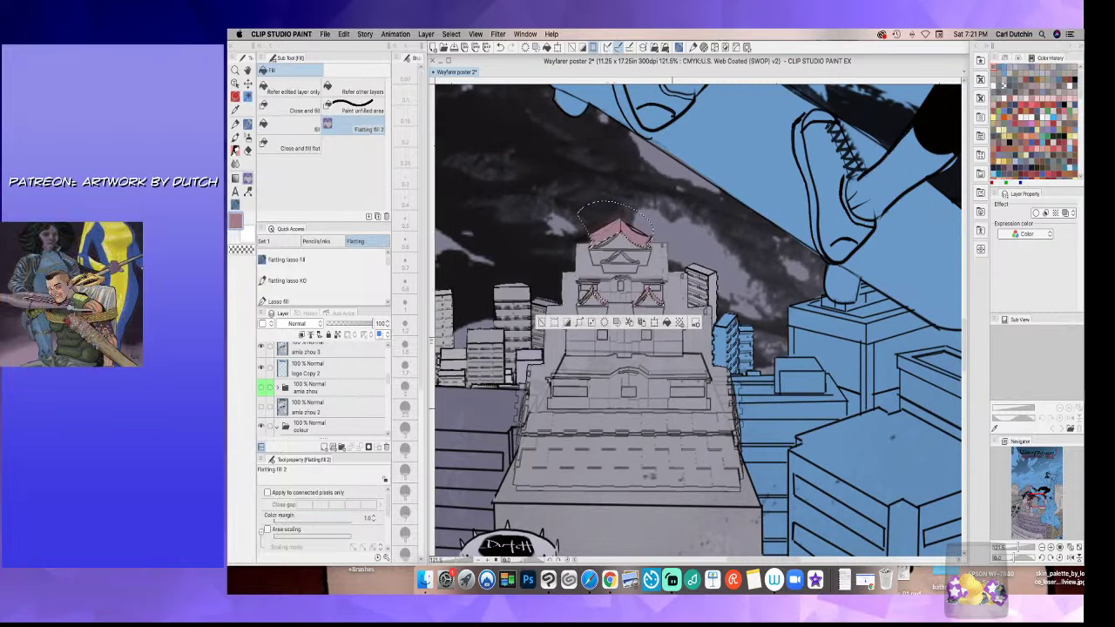
{"action": "left_click", "coordinate": [541, 322]}
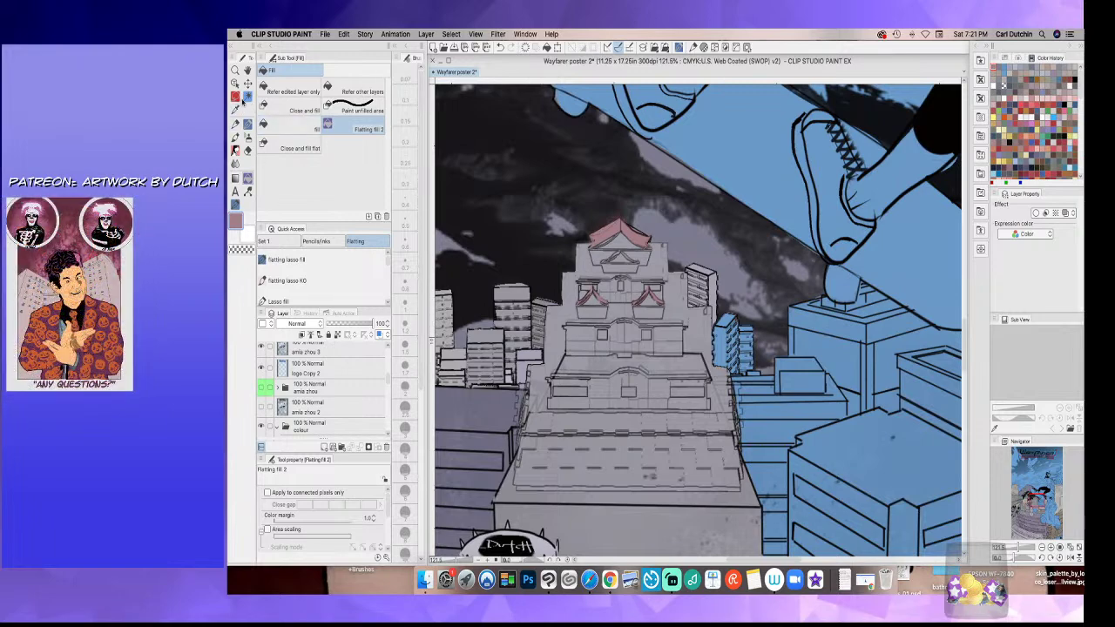
- Outline the castle's two wide lower roofs and the small gable under the top roof, fill them with the dusty pink, and deselect
{"action": "left_click", "coordinate": [238, 98]}
{"action": "left_click", "coordinate": [292, 163]}
{"action": "scroll", "coordinate": [566, 359], "scroll_direction": "up", "scroll_amount": 3}
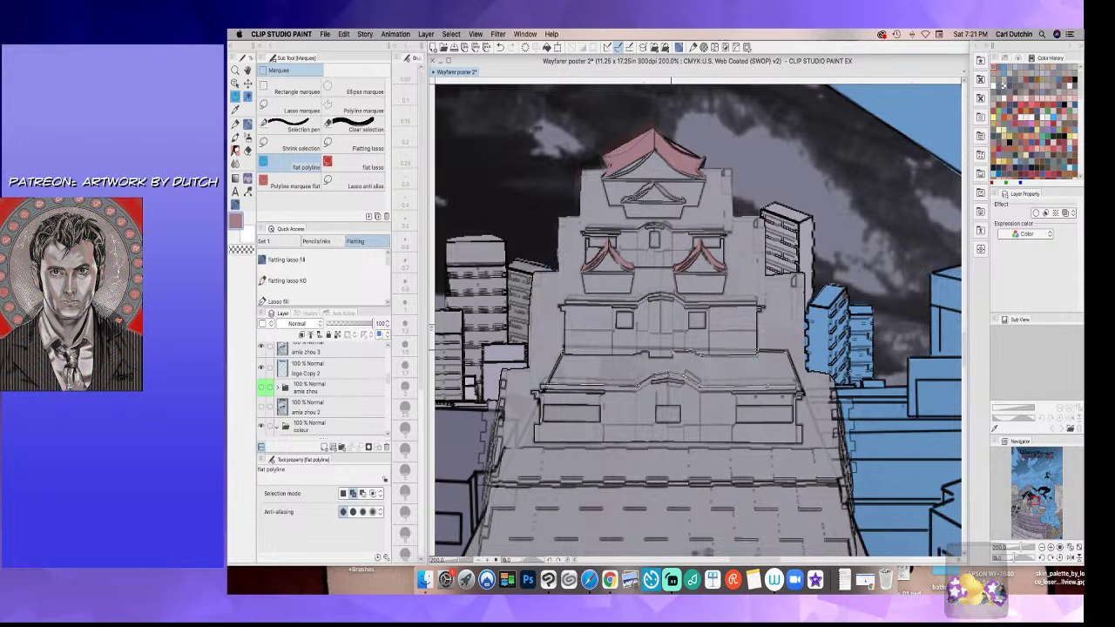
{"action": "left_click", "coordinate": [650, 357]}
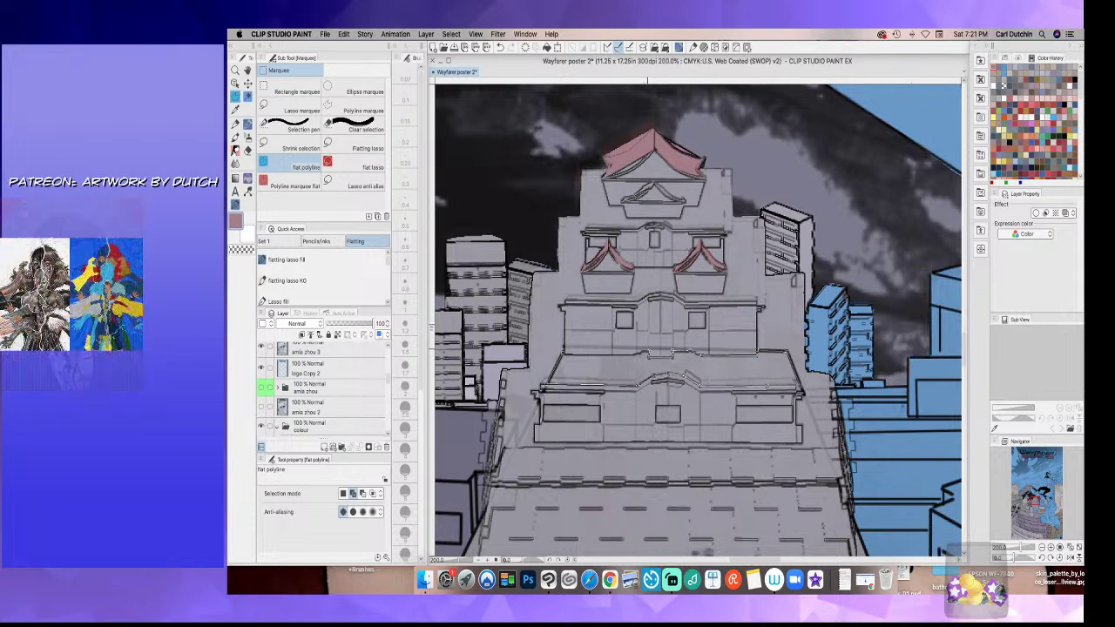
{"action": "double_click", "coordinate": [606, 356]}
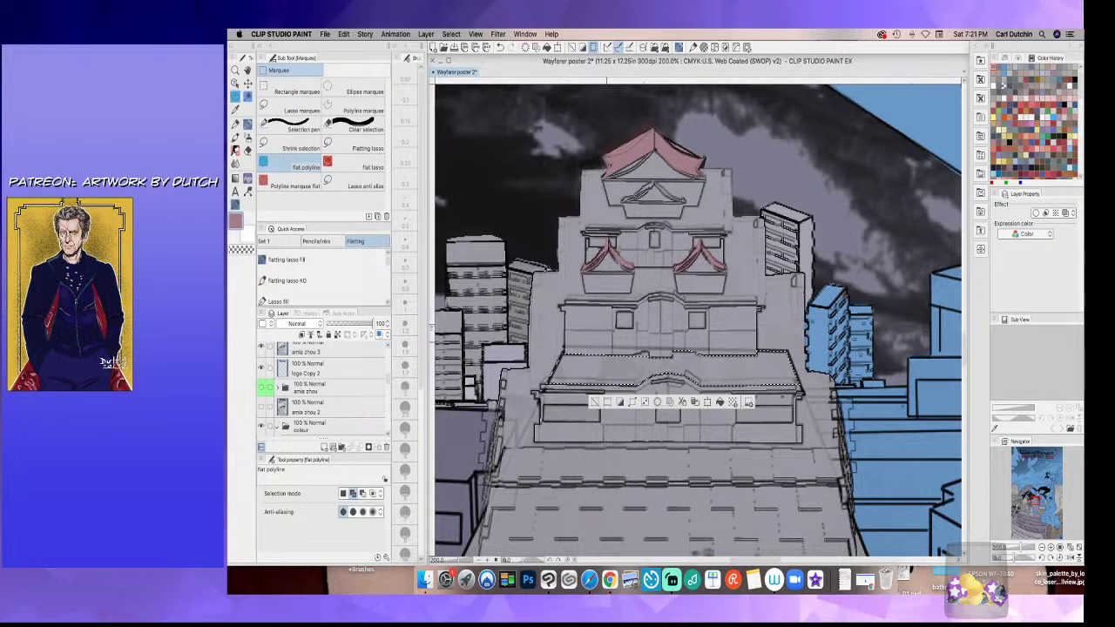
{"action": "left_click", "coordinate": [353, 165]}
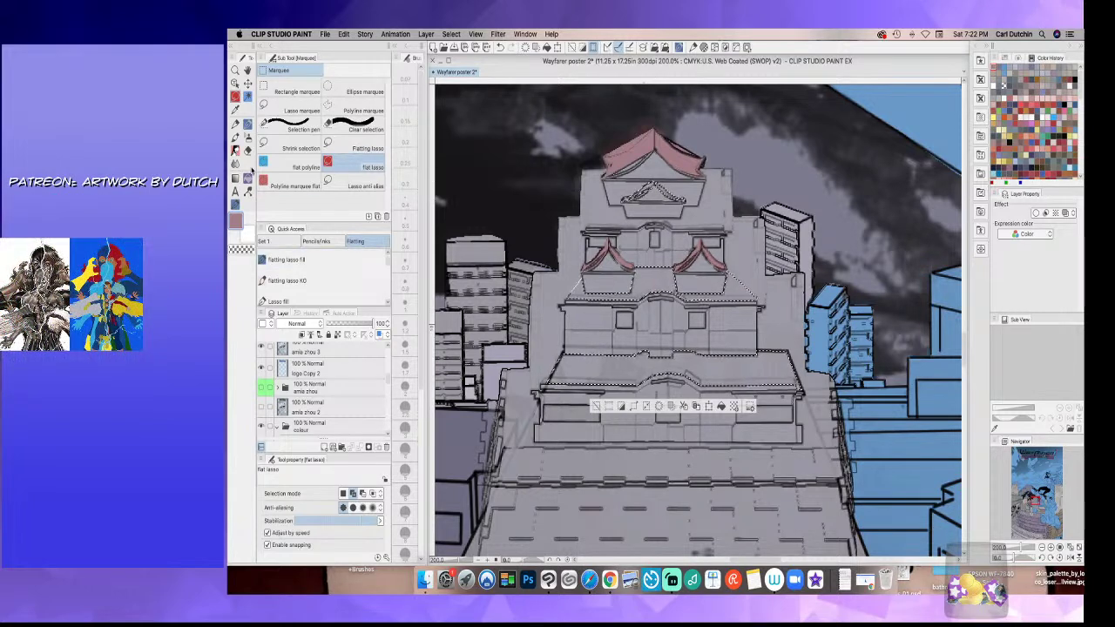
{"action": "left_click", "coordinate": [248, 179]}
{"action": "left_click", "coordinate": [636, 289]}
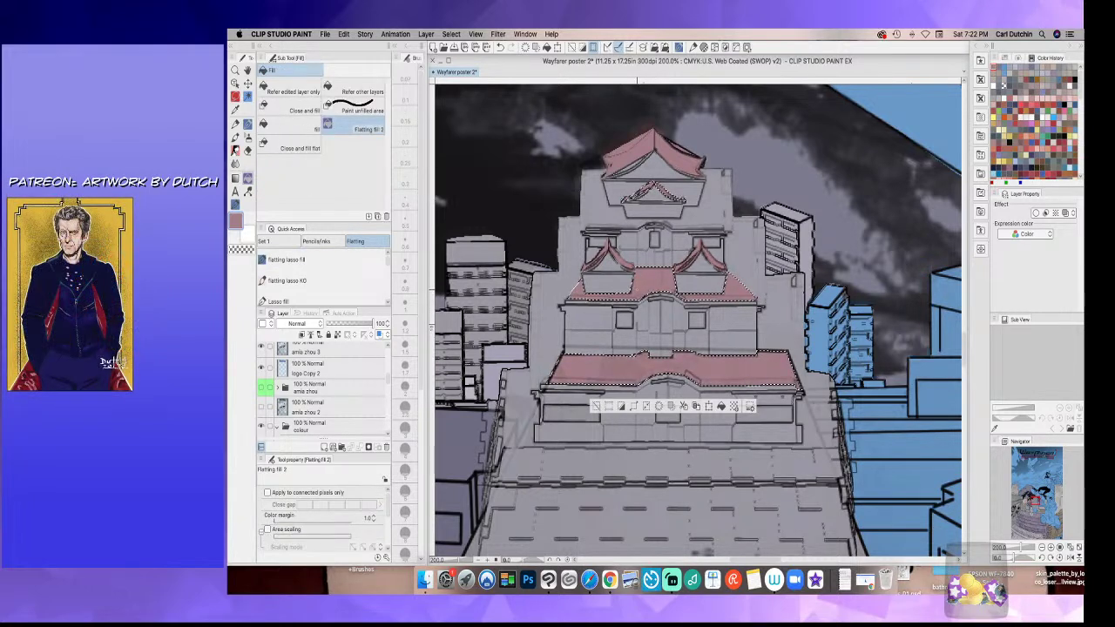
{"action": "left_click", "coordinate": [596, 407]}
{"action": "left_click", "coordinate": [236, 97]}
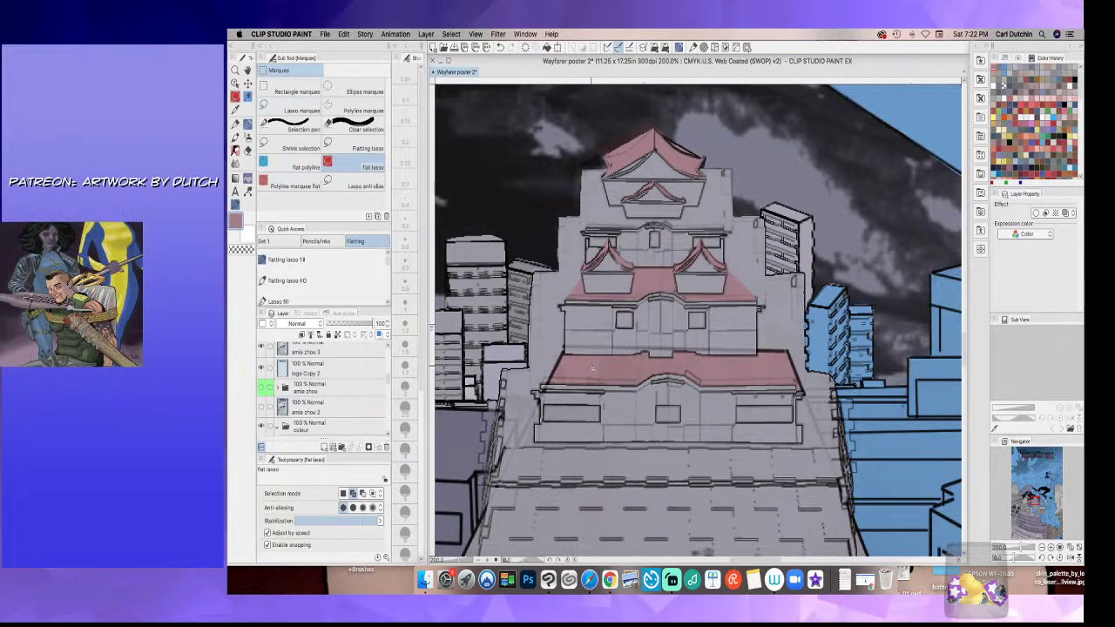
{"action": "left_click", "coordinate": [249, 97]}
{"action": "left_click", "coordinate": [583, 359]}
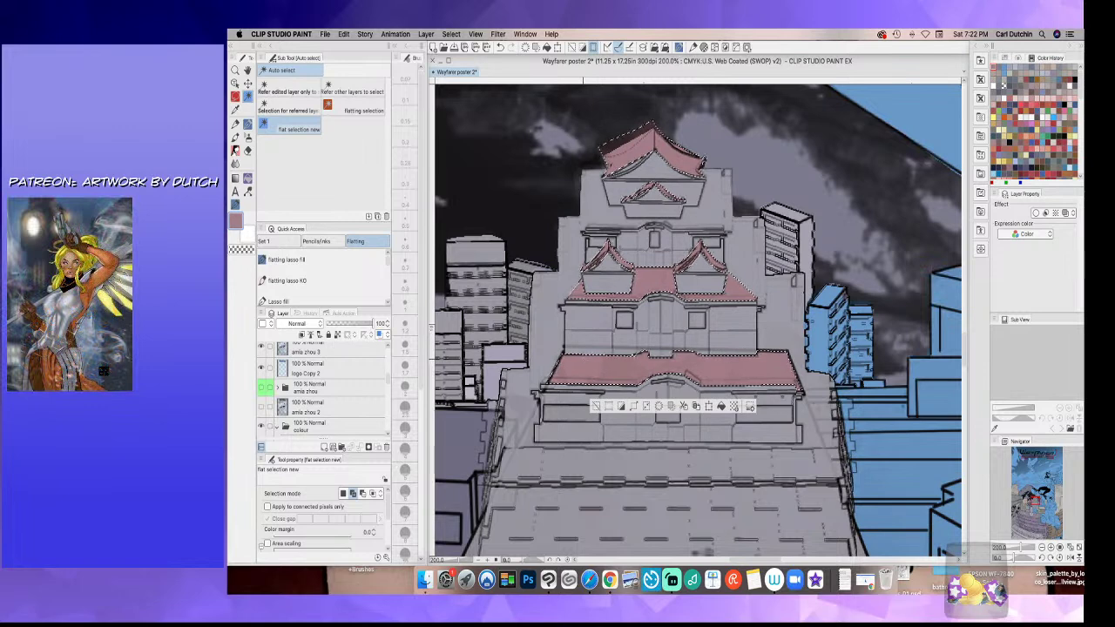
{"action": "left_click", "coordinate": [595, 406]}
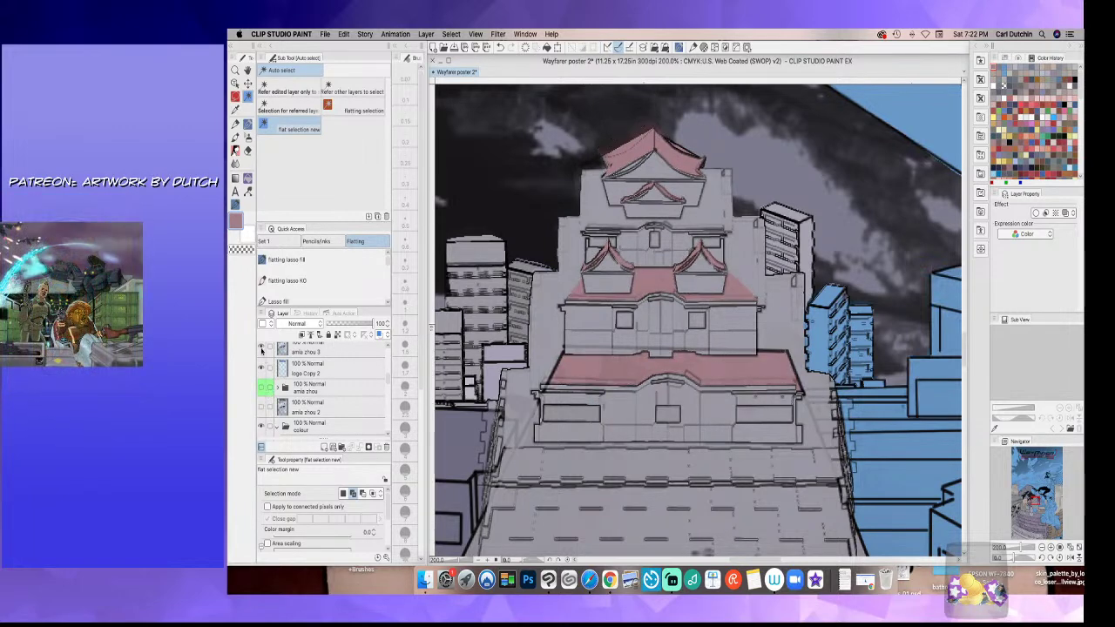
- Hide the line art layer, sample the darker bluish grey of the sky, and show the line art again
{"action": "left_click", "coordinate": [261, 347]}
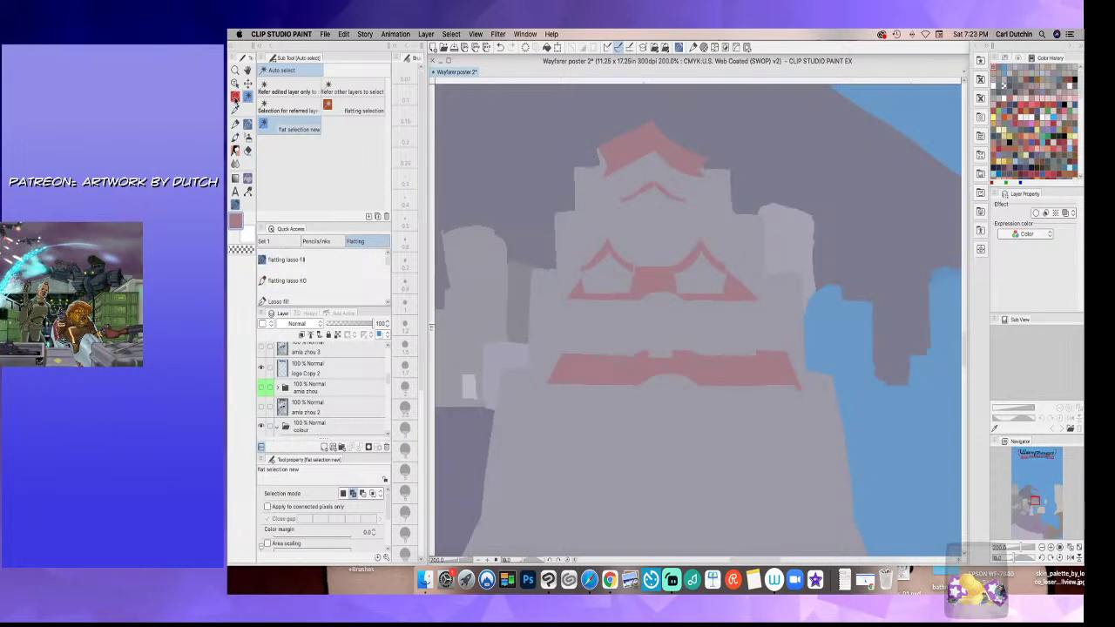
{"action": "left_click", "coordinate": [235, 108]}
{"action": "left_click", "coordinate": [446, 188]}
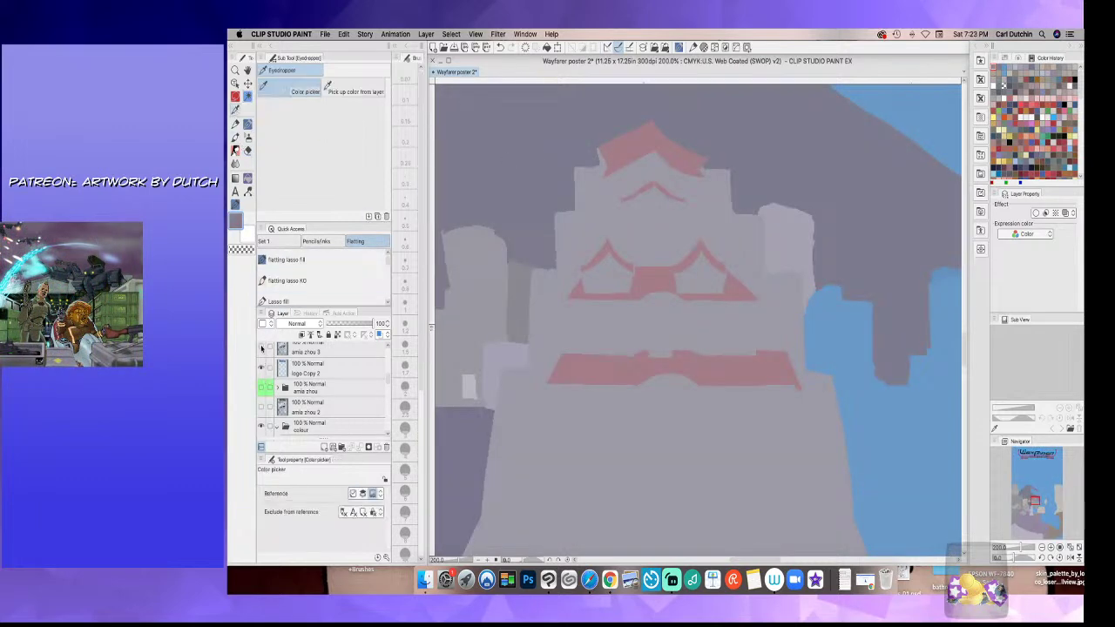
{"action": "left_click", "coordinate": [260, 348]}
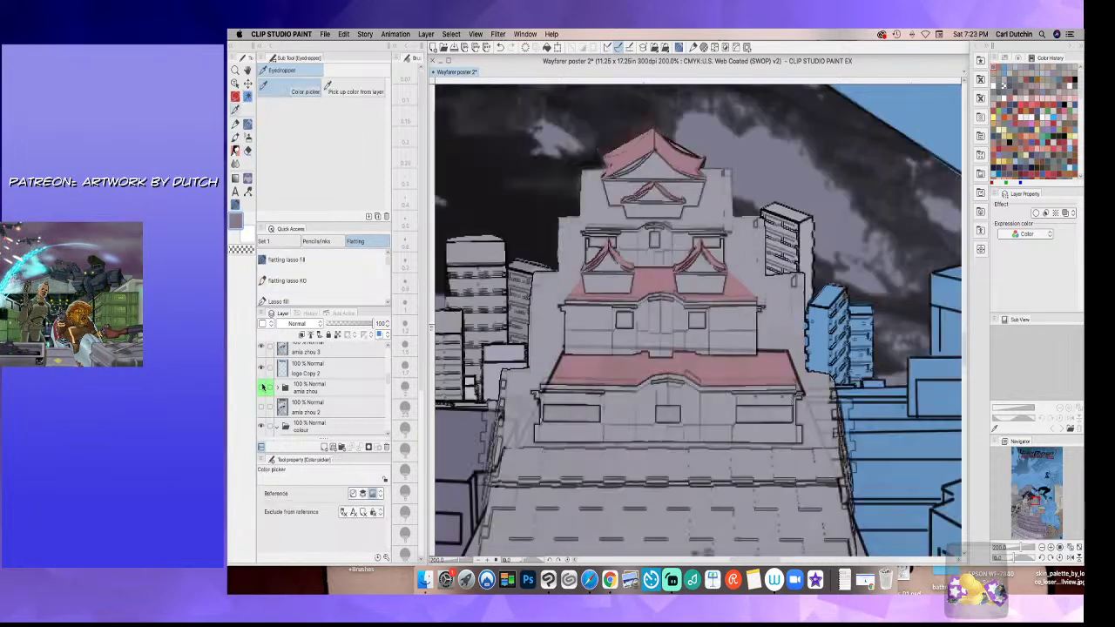
- Outline the areas just outside both slopes of the castle's top roof, fill them with the sky grey, and deselect
{"action": "left_click", "coordinate": [235, 96]}
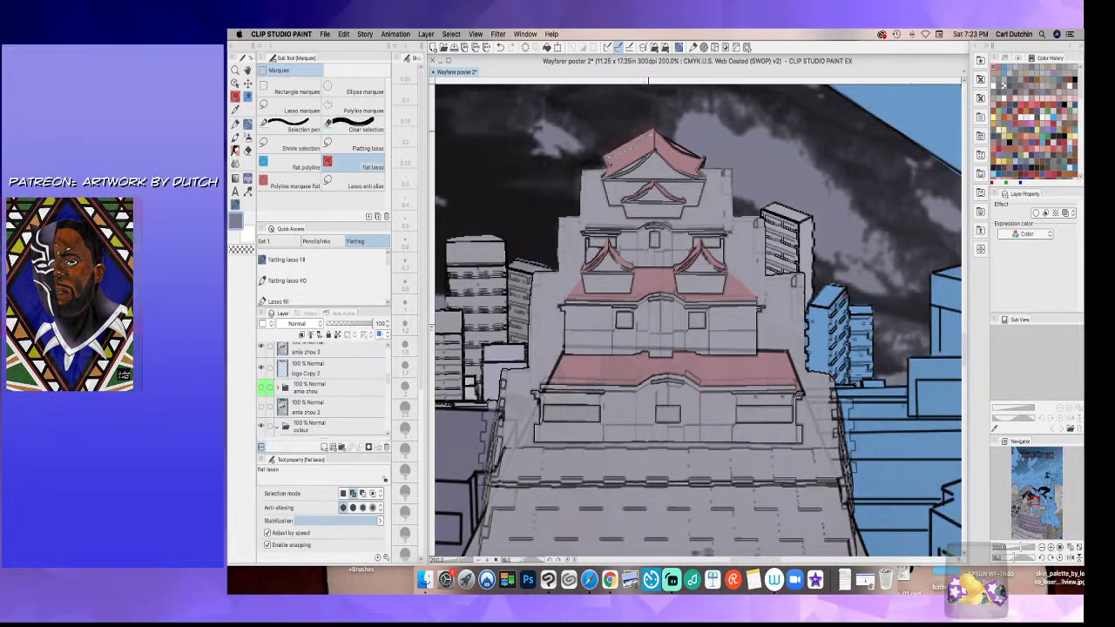
{"action": "mouse_move", "coordinate": [663, 133]}
{"action": "left_mouse_down"}
{"action": "mouse_move", "coordinate": [595, 108]}
{"action": "mouse_move", "coordinate": [573, 165]}
{"action": "mouse_move", "coordinate": [576, 207]}
{"action": "mouse_move", "coordinate": [608, 159]}
{"action": "left_mouse_up"}
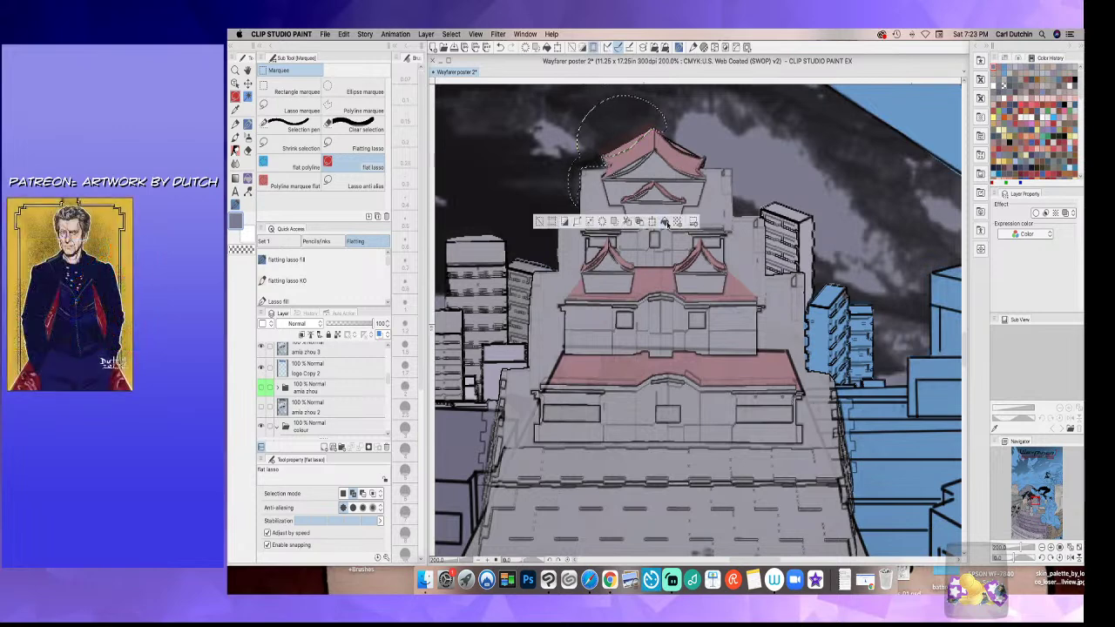
{"action": "left_click", "coordinate": [541, 222]}
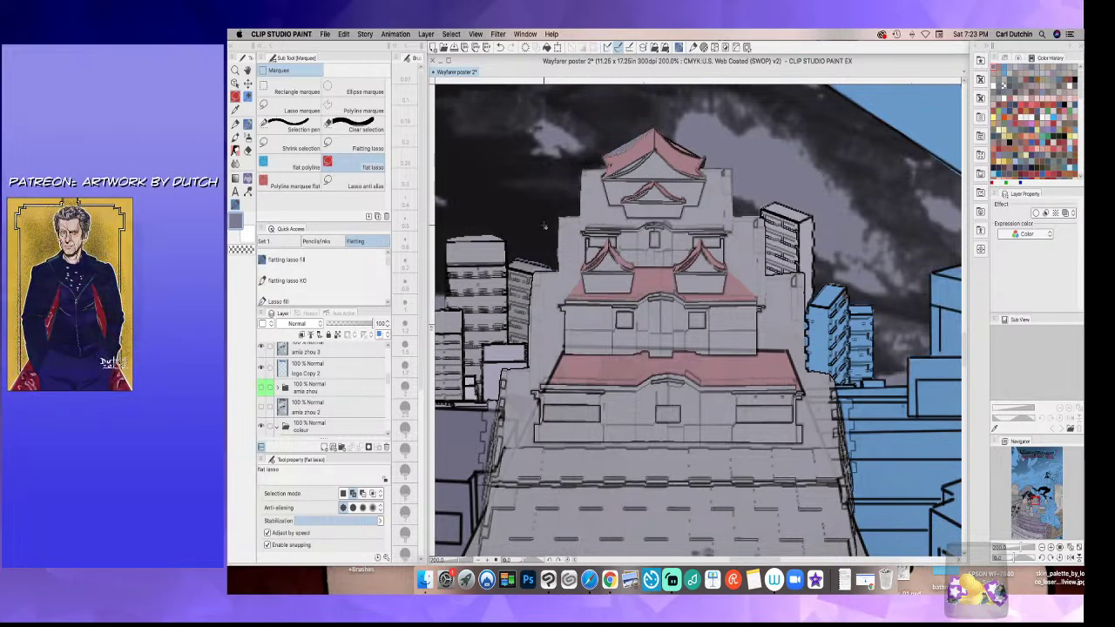
{"action": "mouse_move", "coordinate": [655, 129]}
{"action": "left_mouse_down"}
{"action": "mouse_move", "coordinate": [687, 154]}
{"action": "mouse_move", "coordinate": [698, 143]}
{"action": "mouse_move", "coordinate": [656, 123]}
{"action": "left_mouse_up"}
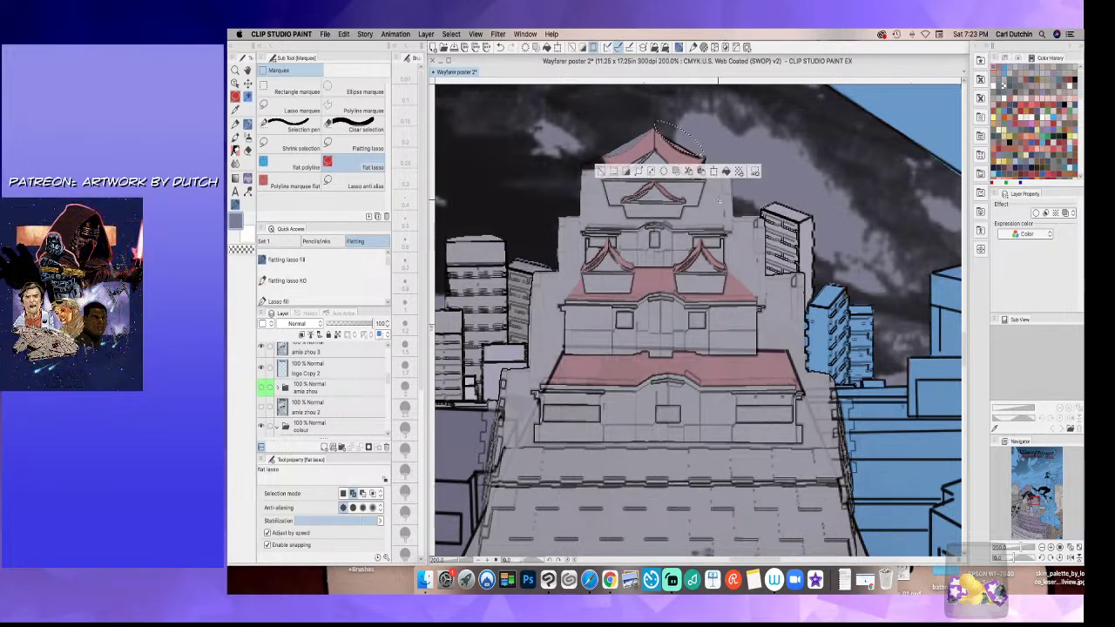
{"action": "left_click", "coordinate": [601, 171]}
- Set the drawing colour to a lighter bluish grey with hue 234, saturation 14 and value 73
{"action": "scroll", "coordinate": [640, 321], "scroll_direction": "down", "scroll_amount": 4}
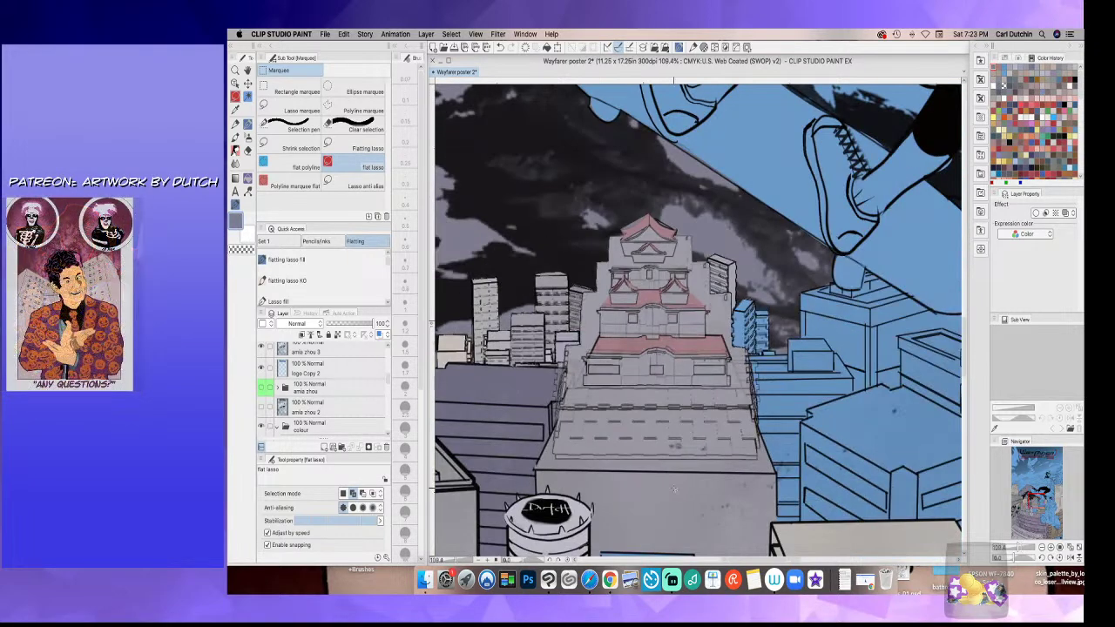
{"action": "left_click", "coordinate": [236, 219]}
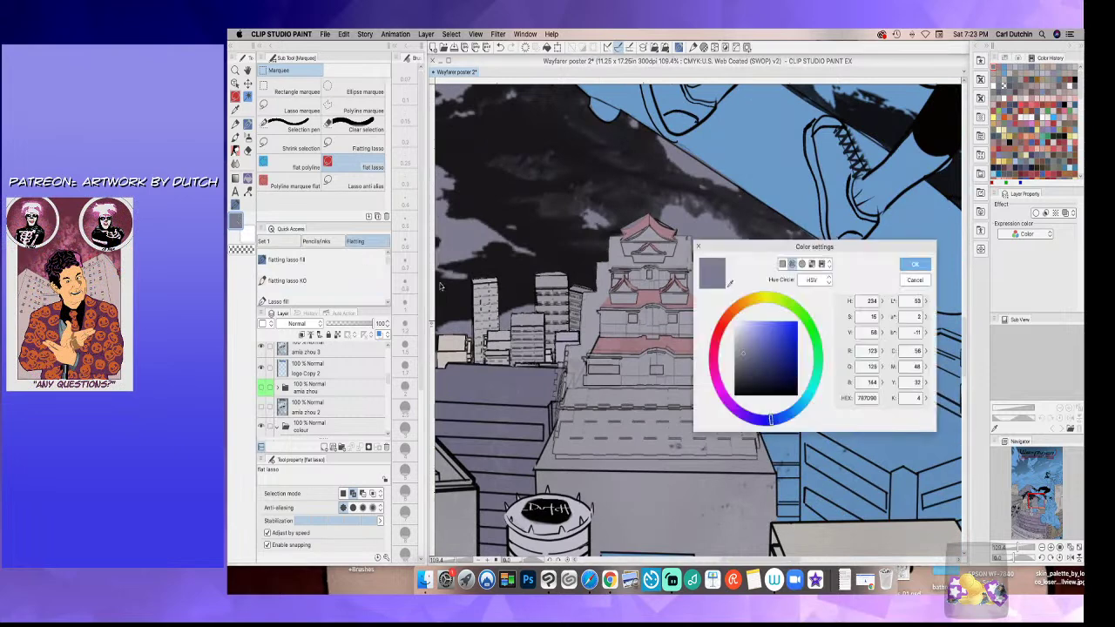
{"action": "left_click_drag", "start_coordinate": [744, 342], "coordinate": [745, 339]}
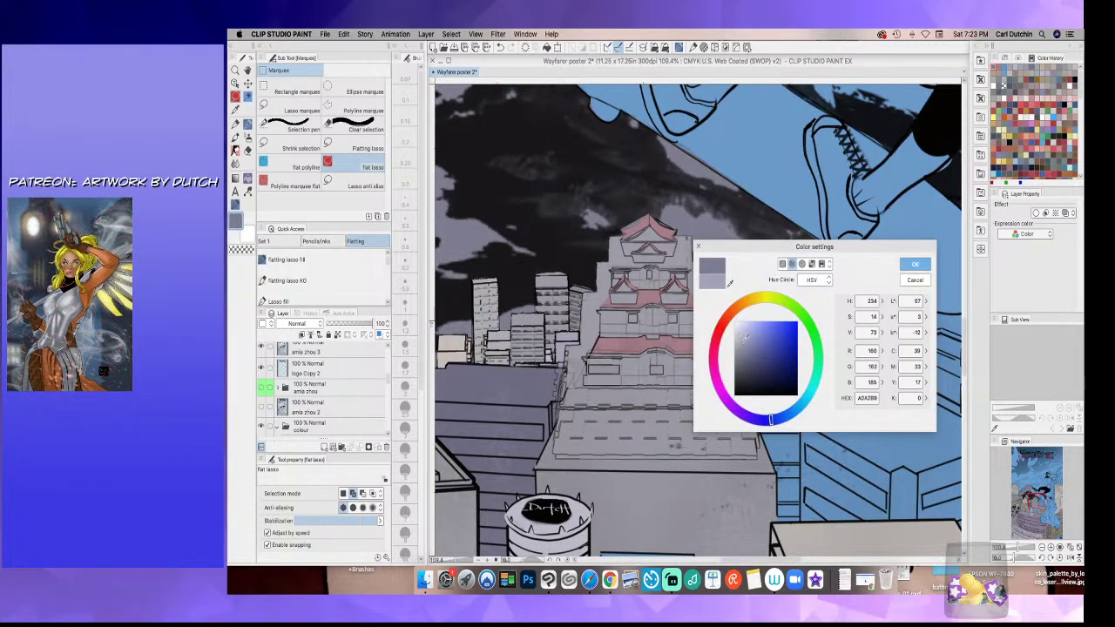
{"action": "left_click", "coordinate": [910, 264]}
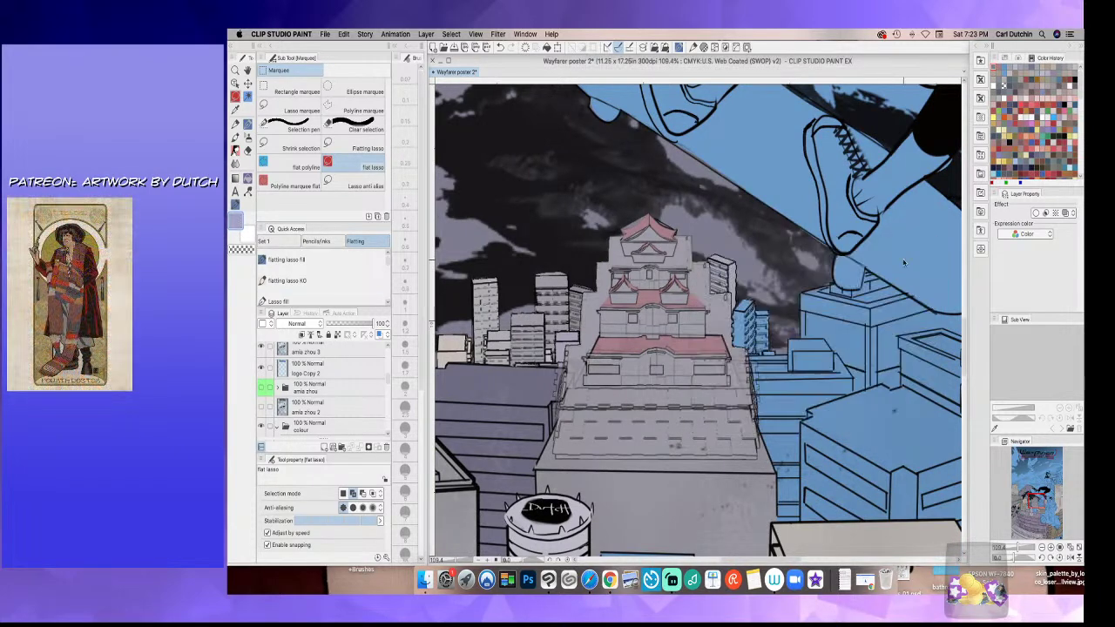
- Outline the castle's stacked storeys along both sides and under the lowest storey with the flat lasso
{"action": "scroll", "coordinate": [590, 366], "scroll_direction": "up", "scroll_amount": 5}
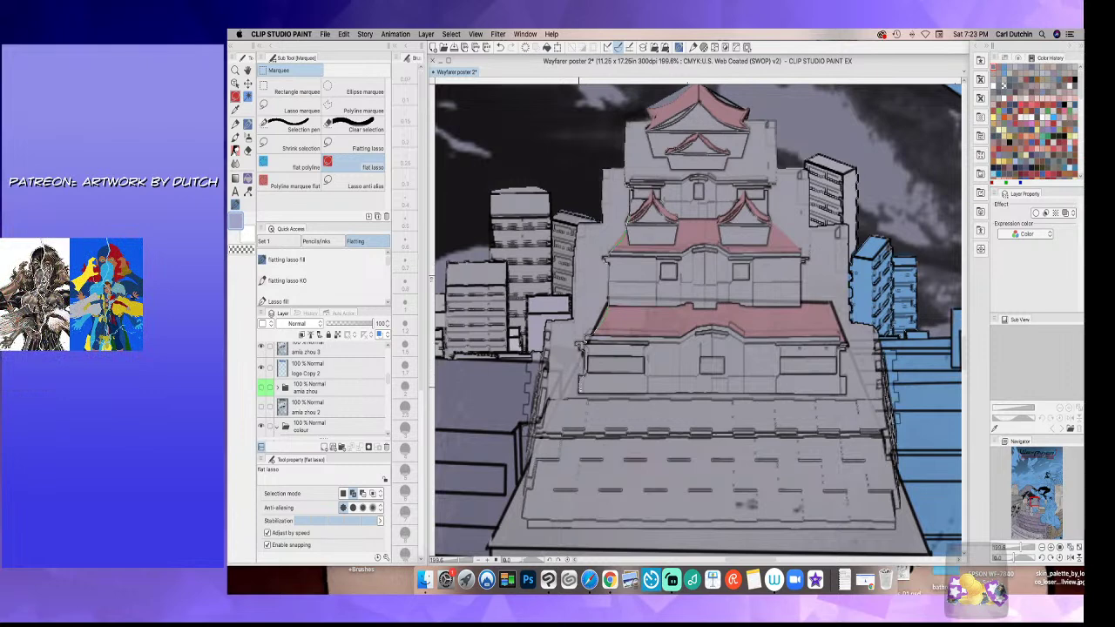
{"action": "mouse_move", "coordinate": [603, 401]}
{"action": "left_mouse_down"}
{"action": "mouse_move", "coordinate": [748, 408]}
{"action": "mouse_move", "coordinate": [840, 378]}
{"action": "mouse_move", "coordinate": [774, 283]}
{"action": "mouse_move", "coordinate": [685, 100]}
{"action": "mouse_move", "coordinate": [609, 174]}
{"action": "mouse_move", "coordinate": [585, 425]}
{"action": "left_mouse_up"}
{"action": "mouse_move", "coordinate": [695, 101]}
{"action": "left_mouse_down"}
{"action": "mouse_move", "coordinate": [766, 102]}
{"action": "mouse_move", "coordinate": [790, 152]}
{"action": "left_mouse_up"}
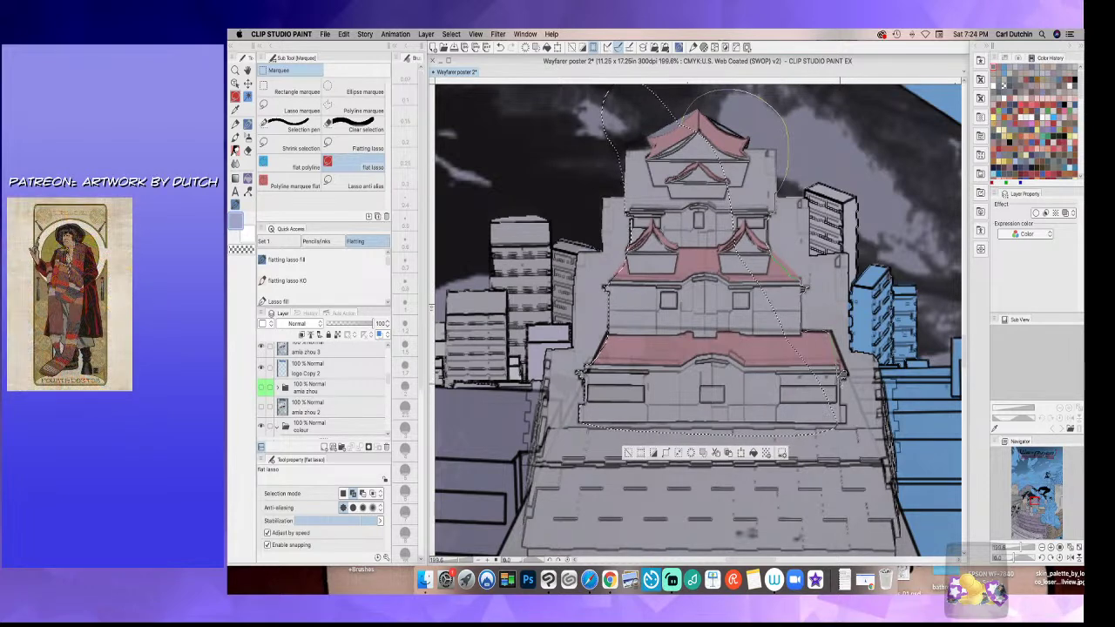
{"action": "left_click_drag", "start_coordinate": [845, 411], "coordinate": [830, 413]}
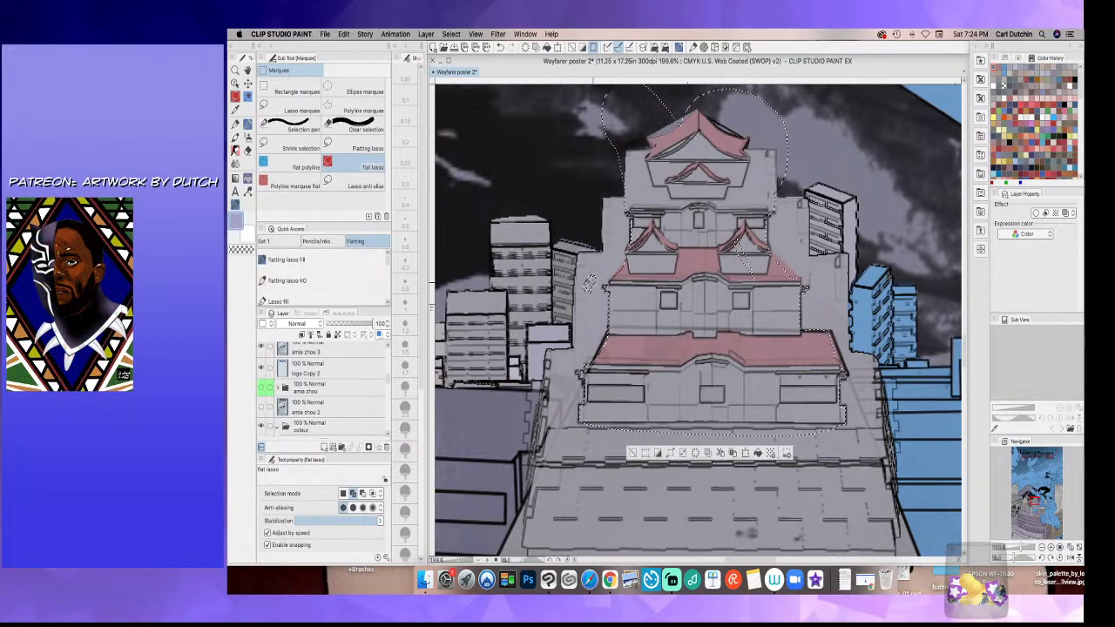
{"action": "scroll", "coordinate": [589, 283], "scroll_direction": "up", "scroll_amount": 6}
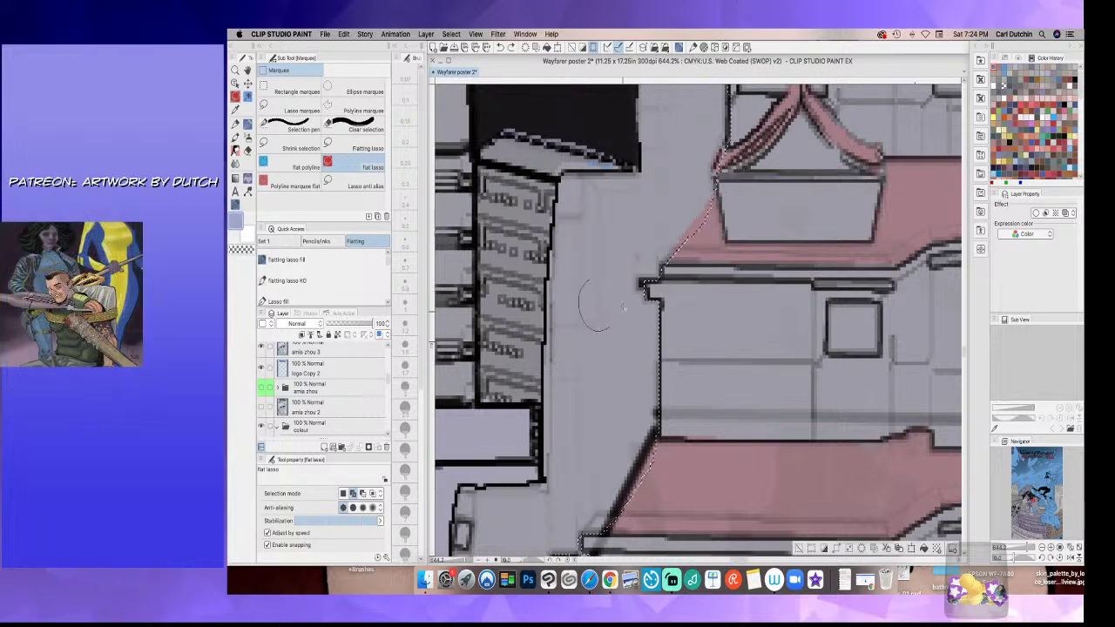
{"action": "left_click_drag", "start_coordinate": [621, 352], "coordinate": [608, 364]}
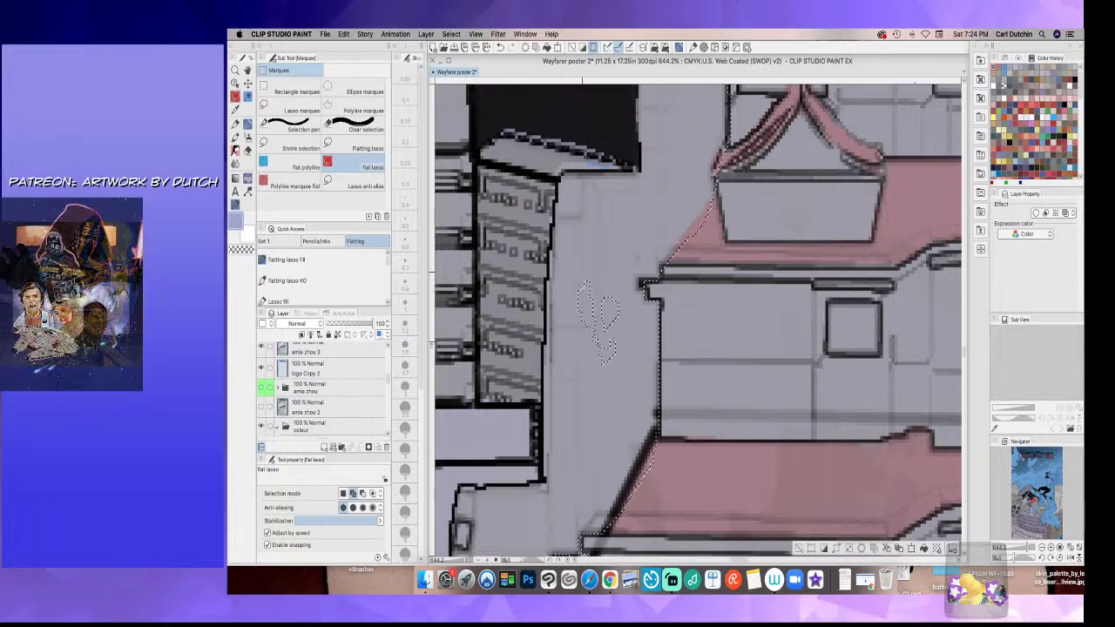
{"action": "key", "text": "super+z"}
{"action": "scroll", "coordinate": [610, 346], "scroll_direction": "down", "scroll_amount": 5}
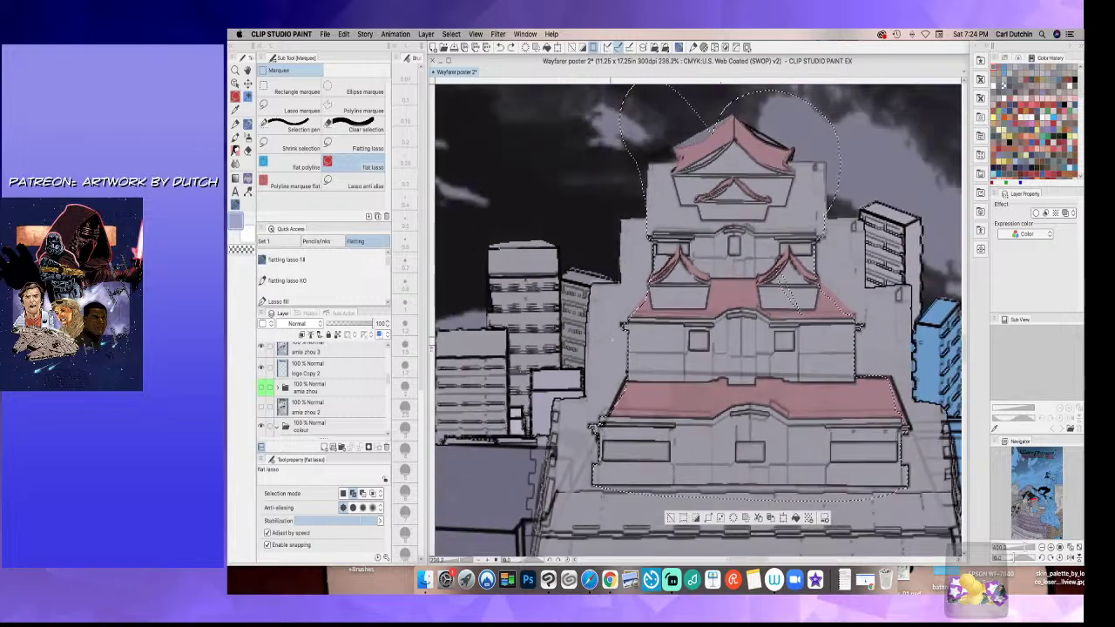
- Add the left part of the castle's sloping stone base to the selection with the flat lasso
{"action": "scroll", "coordinate": [610, 348], "scroll_direction": "down", "scroll_amount": 1}
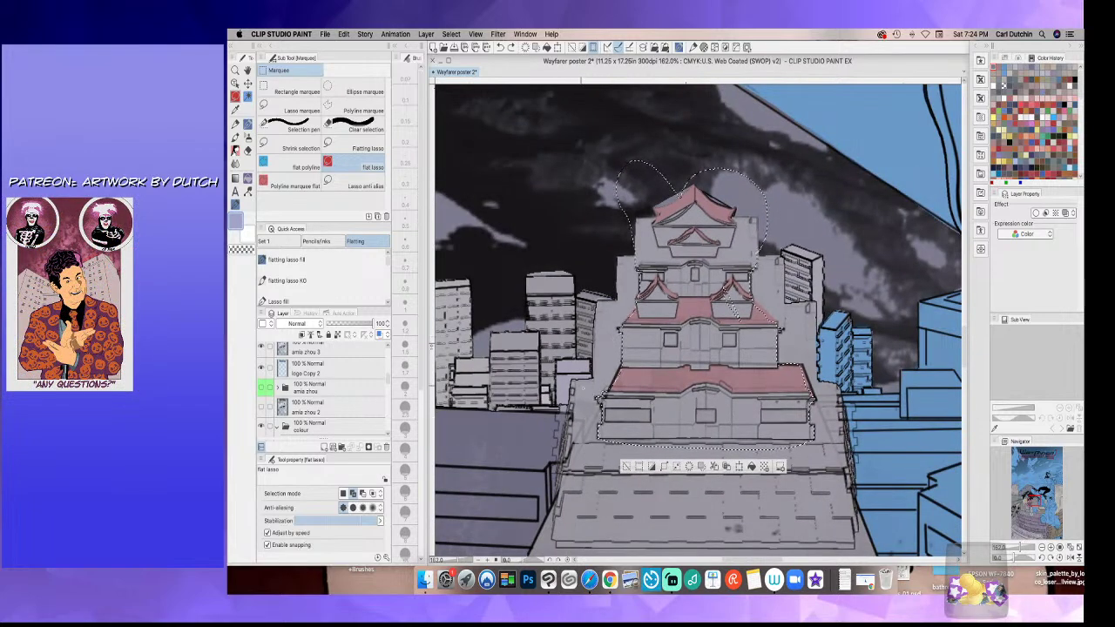
{"action": "scroll", "coordinate": [697, 322], "scroll_direction": "down", "scroll_amount": 5}
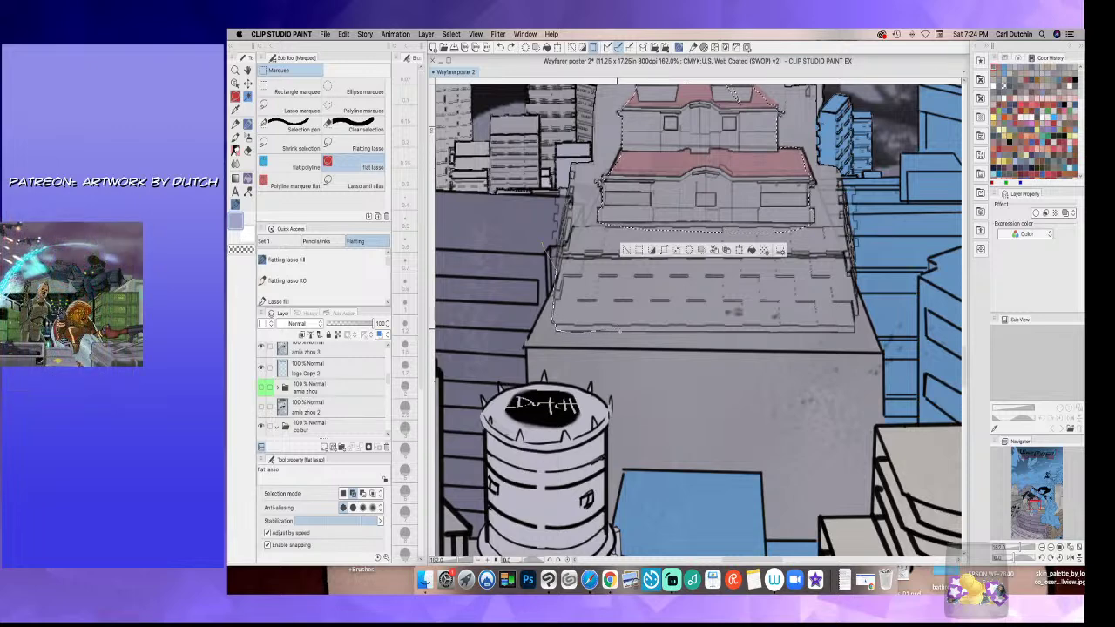
{"action": "left_click_drag", "start_coordinate": [617, 177], "coordinate": [526, 230]}
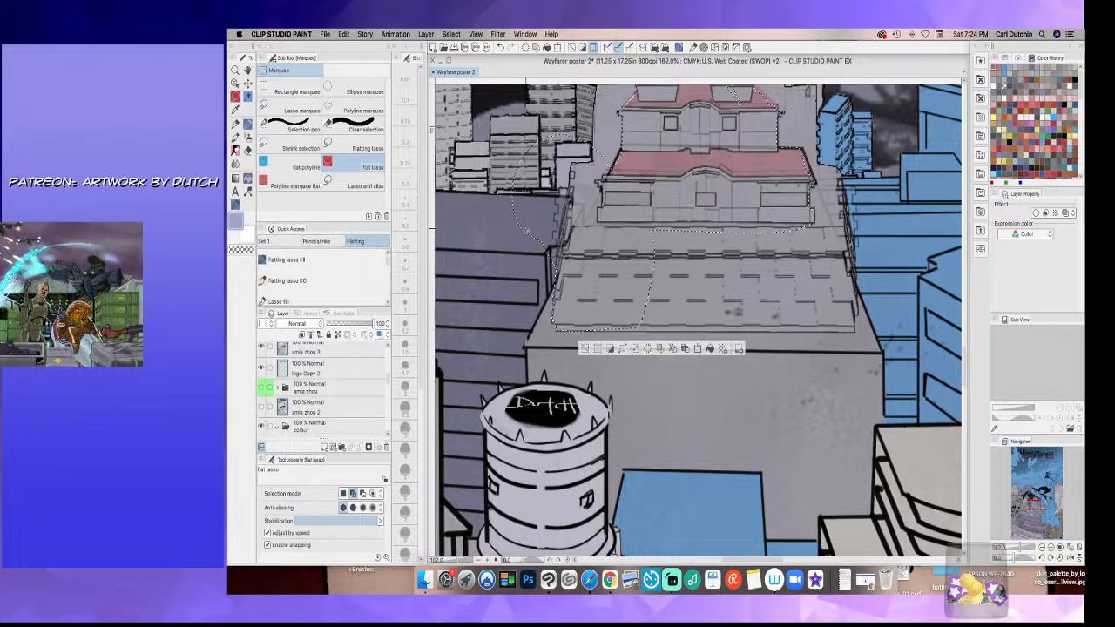
- Add the right part of the stone base and the castle's remaining right side to the selection with the flat polyline
{"action": "left_click", "coordinate": [294, 167]}
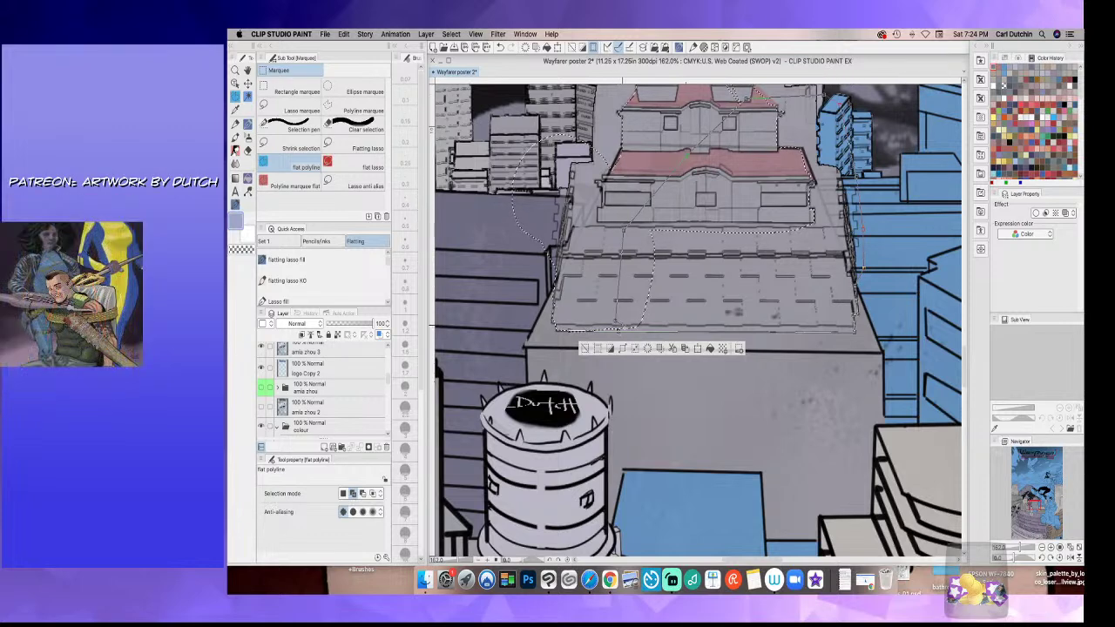
{"action": "scroll", "coordinate": [965, 349], "scroll_direction": "up", "scroll_amount": 5}
{"action": "left_click", "coordinate": [740, 242]}
{"action": "left_click", "coordinate": [782, 230]}
{"action": "left_click", "coordinate": [842, 259]}
{"action": "left_click", "coordinate": [862, 311]}
{"action": "left_click", "coordinate": [830, 378]}
{"action": "left_click", "coordinate": [787, 375]}
{"action": "left_click", "coordinate": [718, 326]}
{"action": "left_click", "coordinate": [741, 242]}
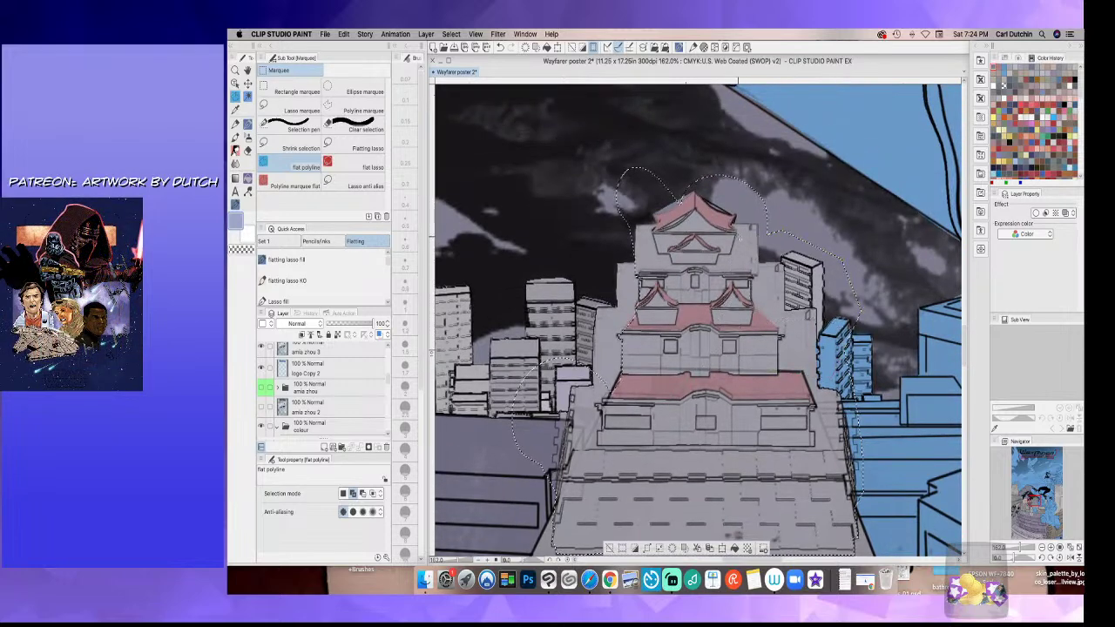
- Try to fill the selected castle with the lighter bluish grey using Flatting fill 2
{"action": "left_click", "coordinate": [248, 177]}
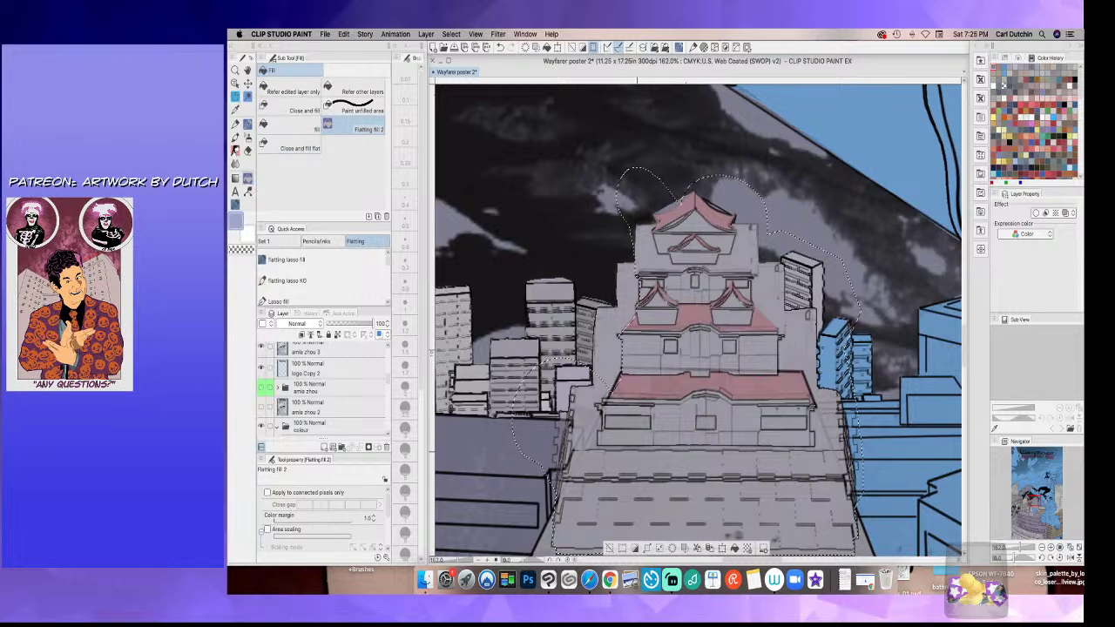
{"action": "left_click", "coordinate": [637, 451]}
{"action": "scroll", "coordinate": [627, 520], "scroll_direction": "down", "scroll_amount": 1}
{"action": "key", "text": "super+z"}
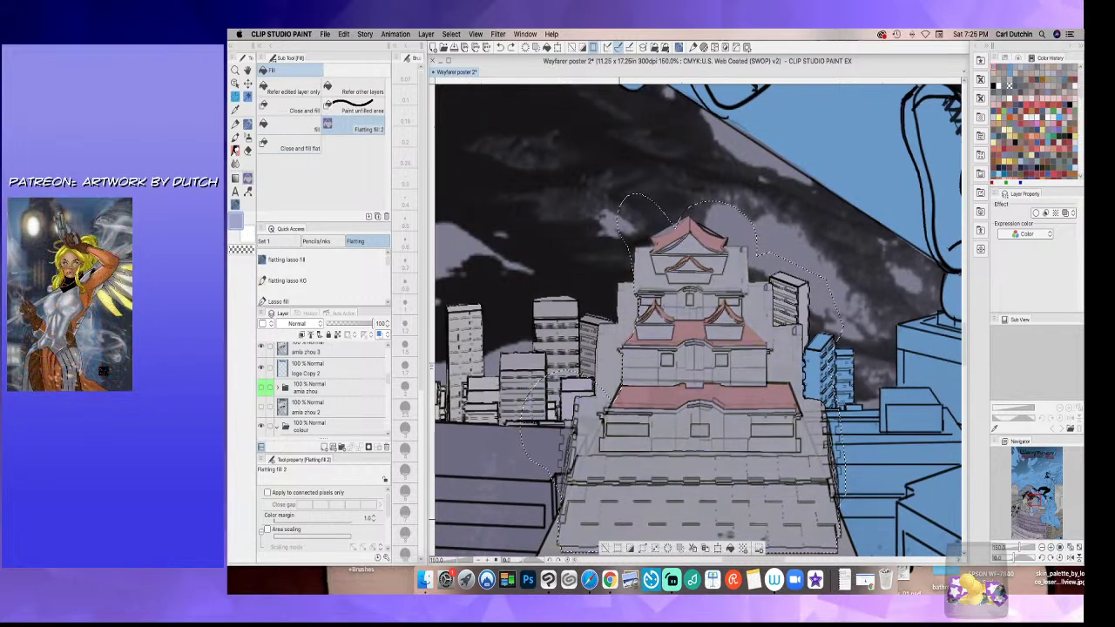
- Refine the selection with the flat lasso along the castle's left edge beside the small neighbouring building
{"action": "left_click", "coordinate": [236, 98]}
{"action": "left_click", "coordinate": [335, 164]}
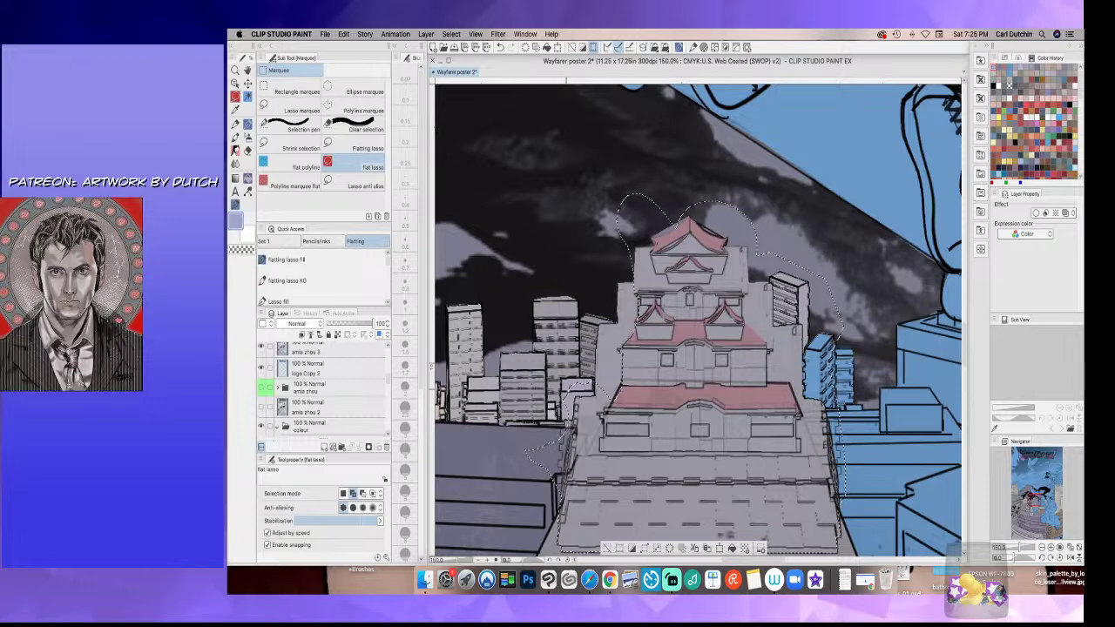
- Choose a lighter bluish grey, fill the selected castle walls and stone base with it, and clear the selection
{"action": "left_click", "coordinate": [249, 178]}
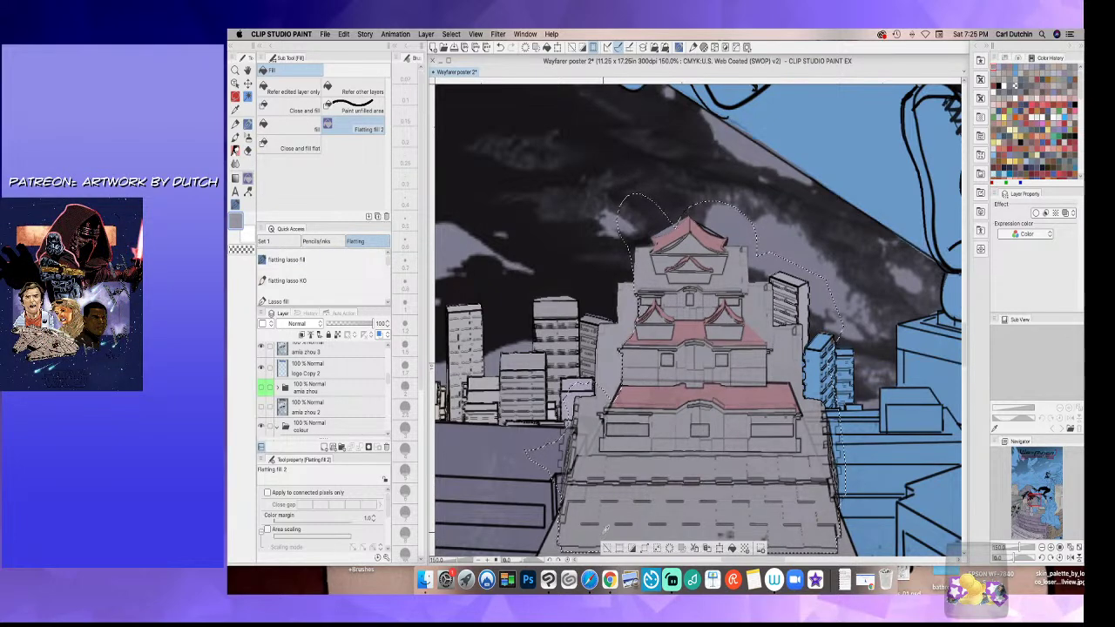
{"action": "left_click", "coordinate": [242, 224]}
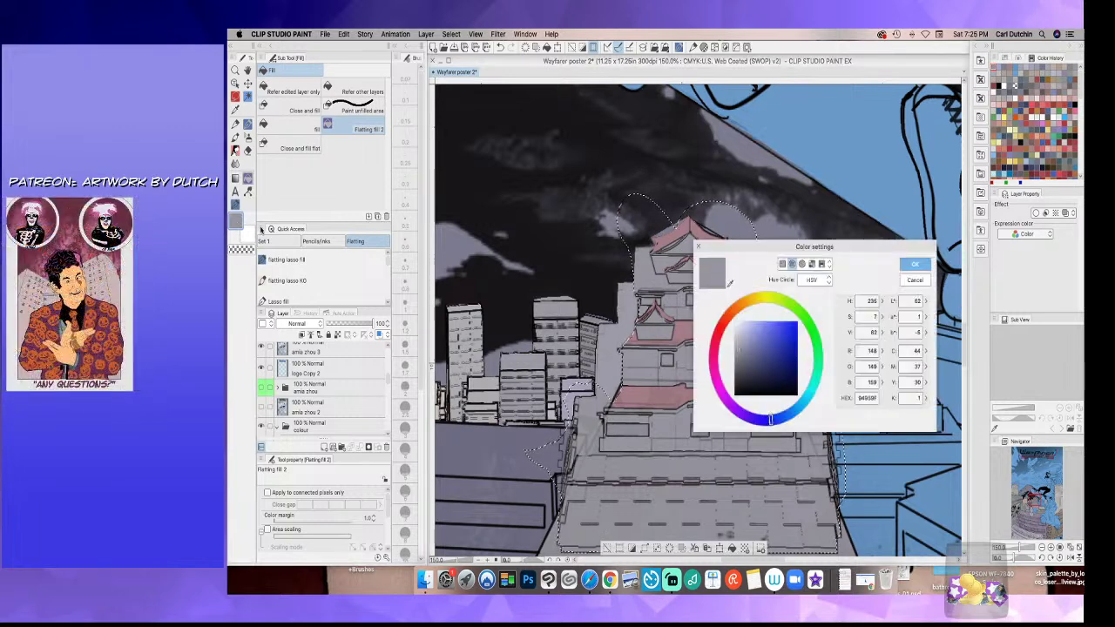
{"action": "left_click", "coordinate": [914, 264]}
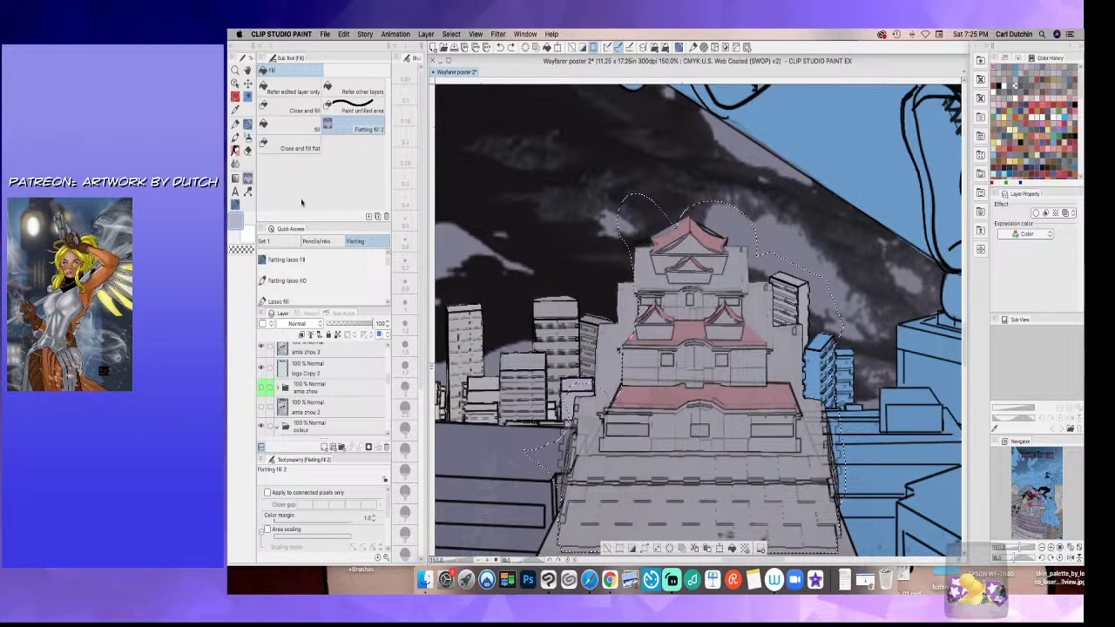
{"action": "left_click", "coordinate": [655, 478]}
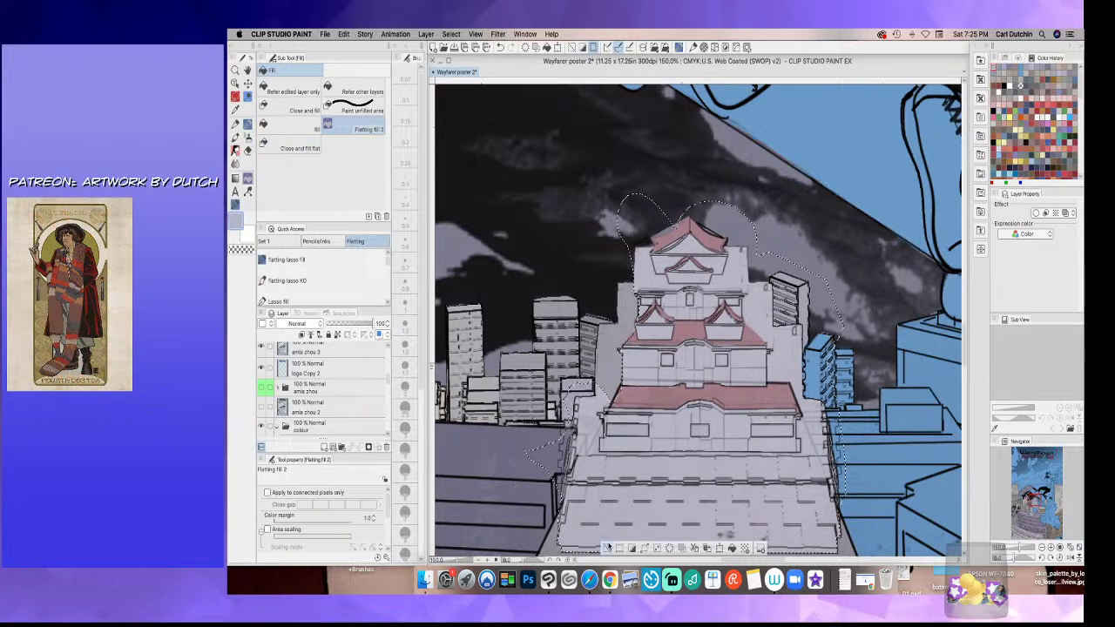
{"action": "left_click", "coordinate": [607, 547]}
{"action": "key", "text": "m"}
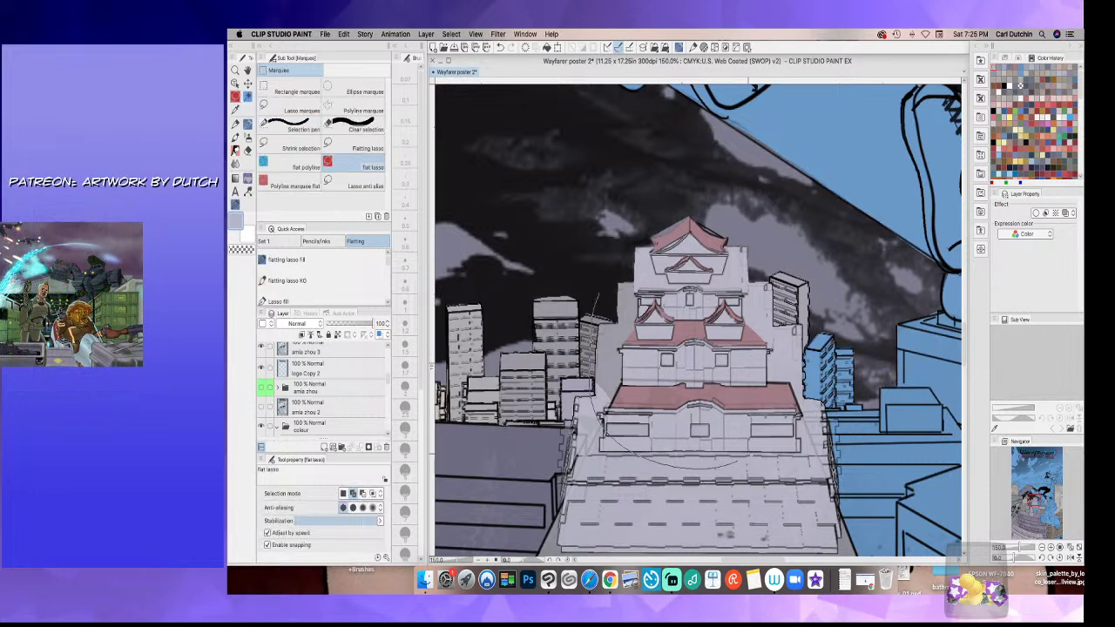
{"action": "left_click_drag", "start_coordinate": [753, 209], "coordinate": [614, 228]}
{"action": "key", "text": "g"}
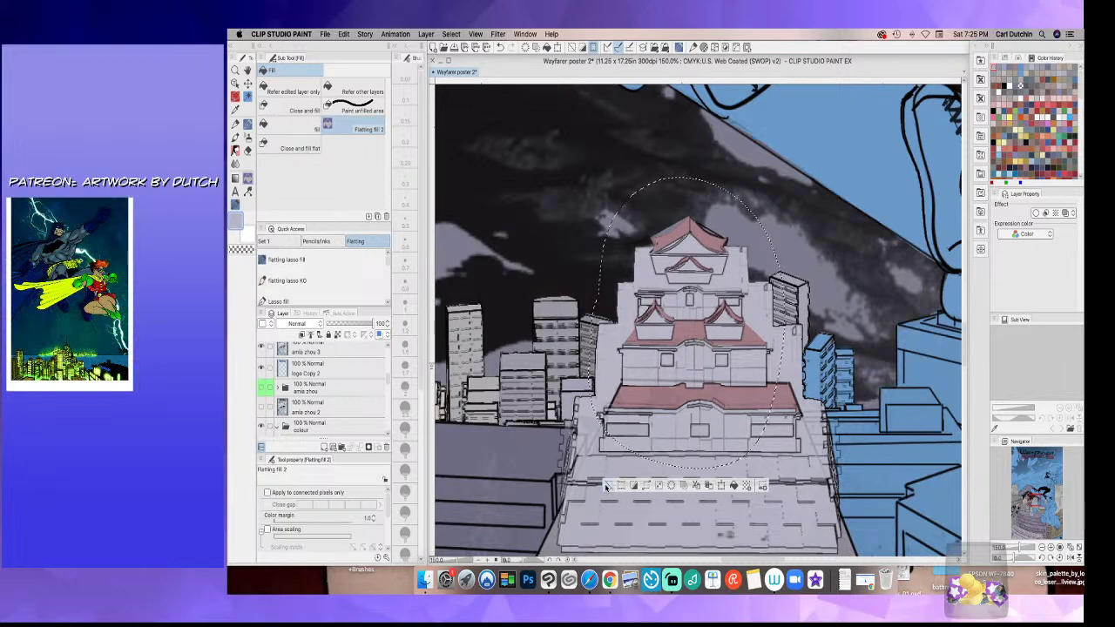
{"action": "key", "text": "ctrl+d"}
{"action": "left_click", "coordinate": [237, 125]}
{"action": "key", "text": "i"}
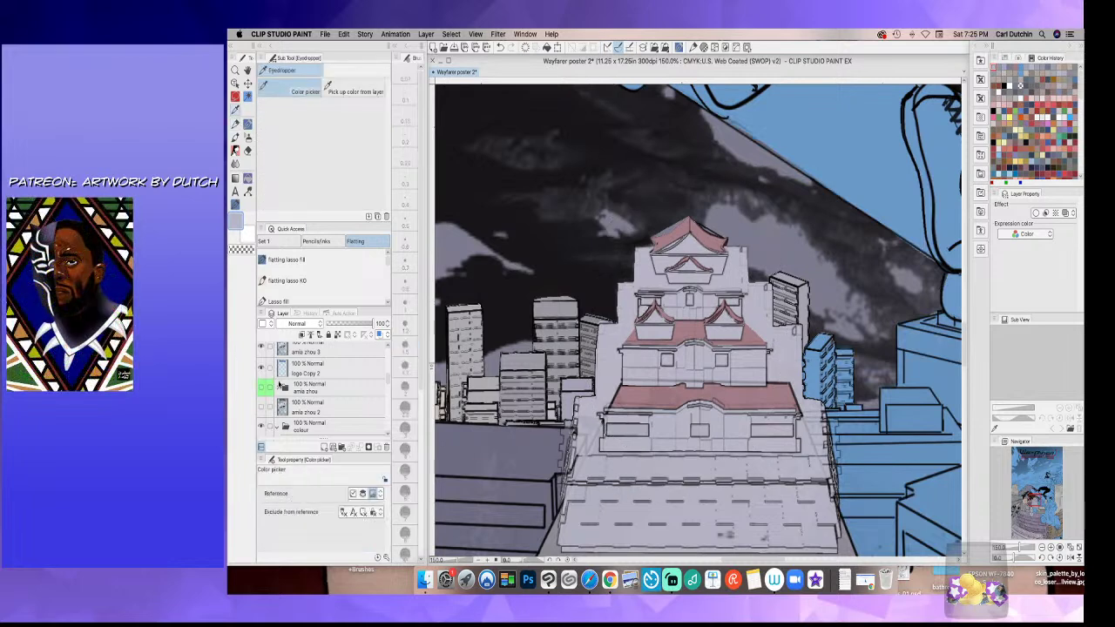
{"action": "left_click", "coordinate": [265, 372]}
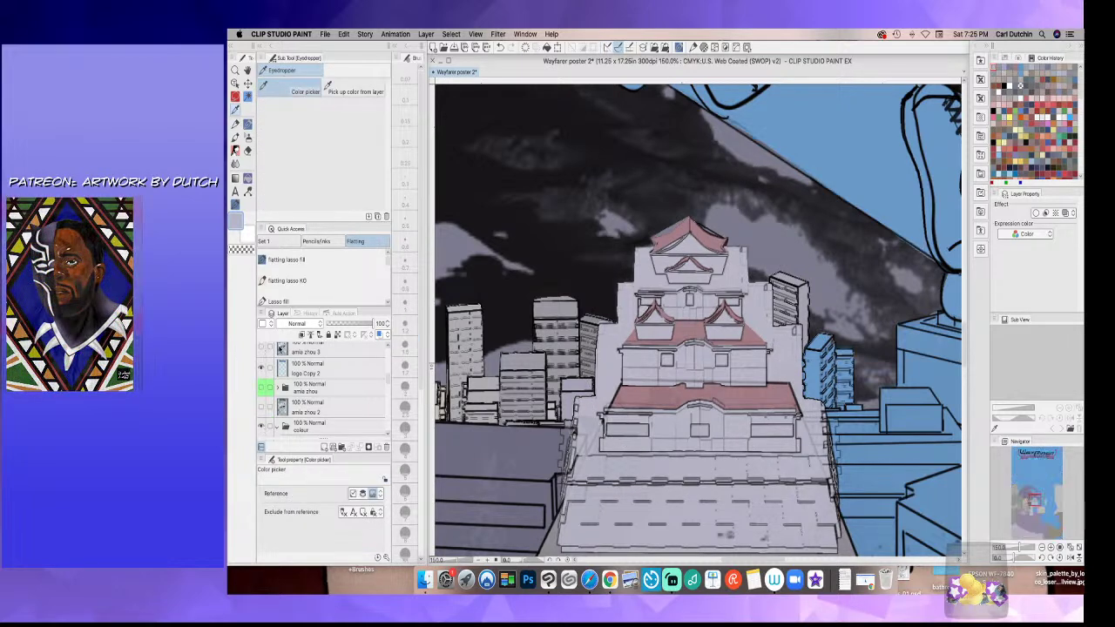
{"action": "left_click", "coordinate": [262, 348]}
{"action": "key", "text": "p"}
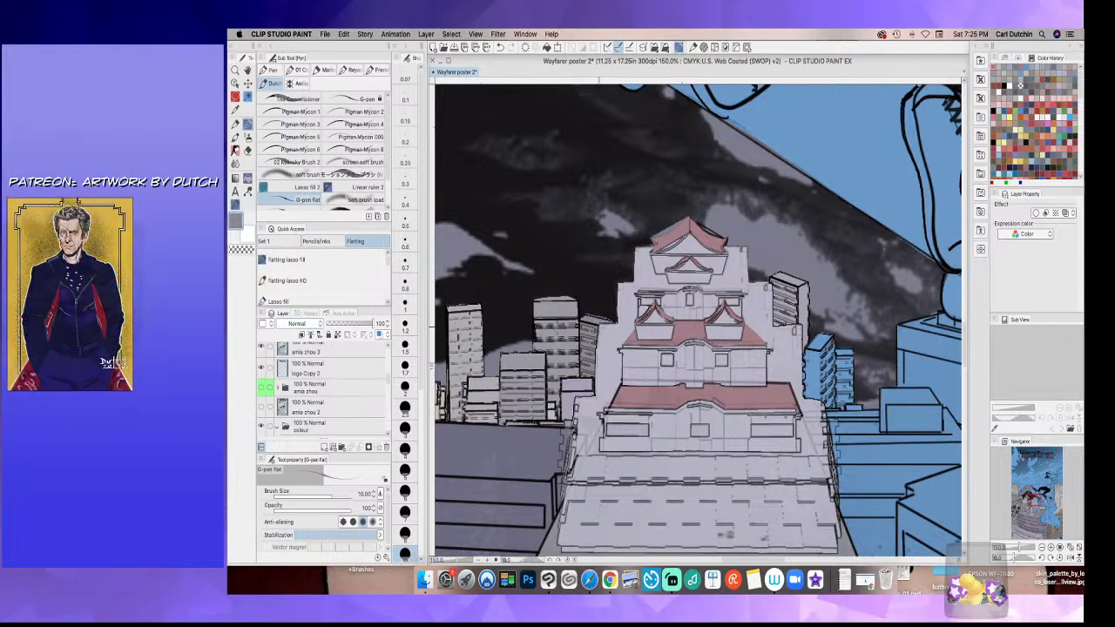
{"action": "left_click", "coordinate": [247, 97]}
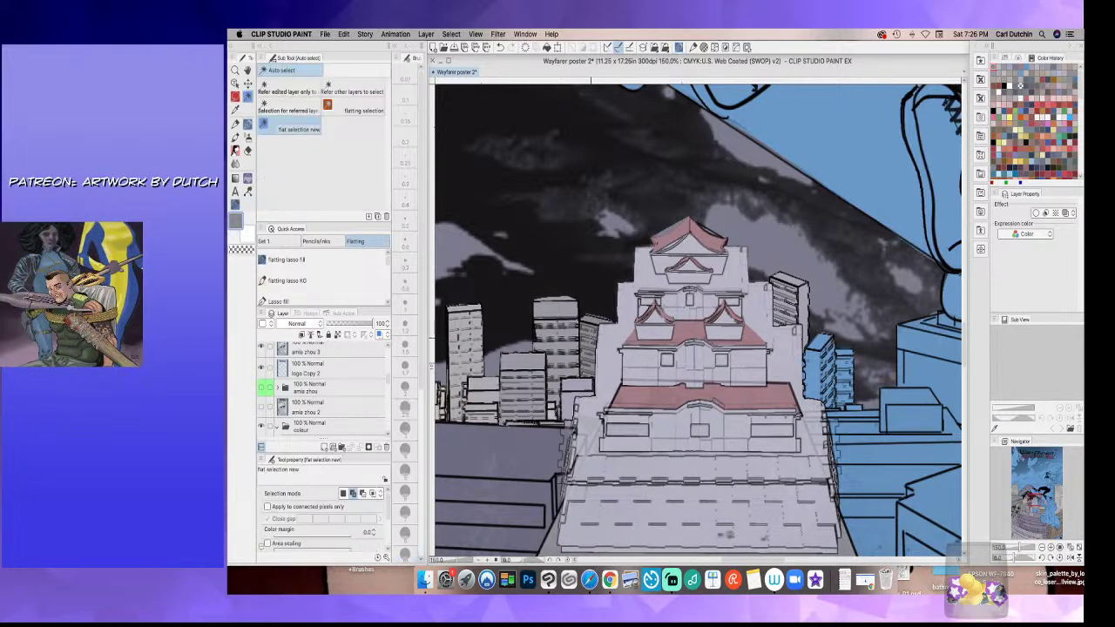
{"action": "left_click", "coordinate": [589, 344]}
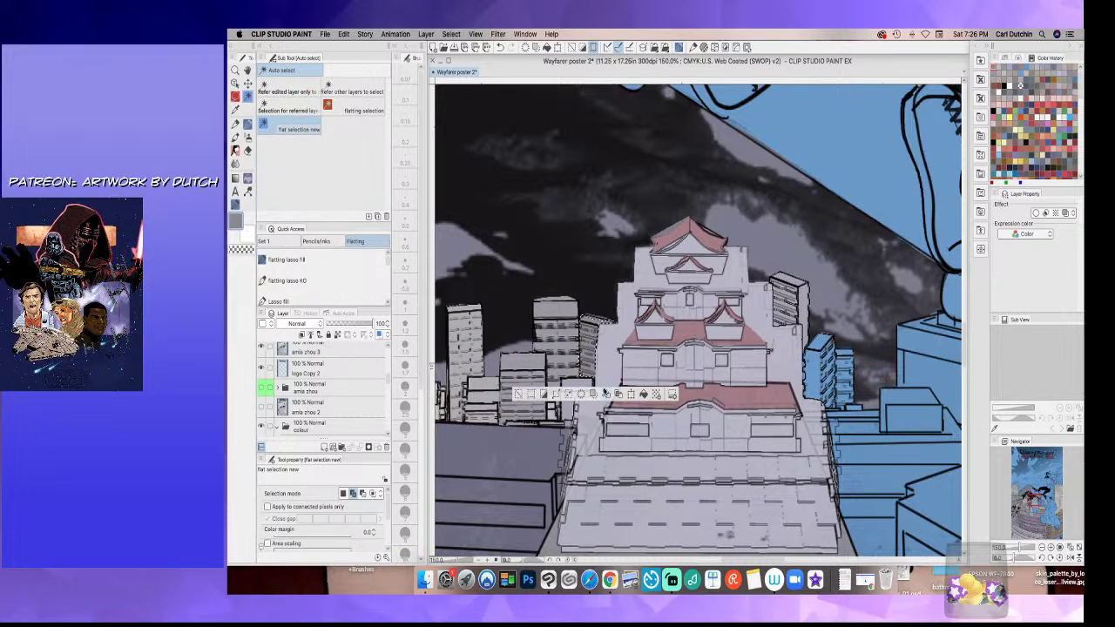
{"action": "key", "text": "super+d"}
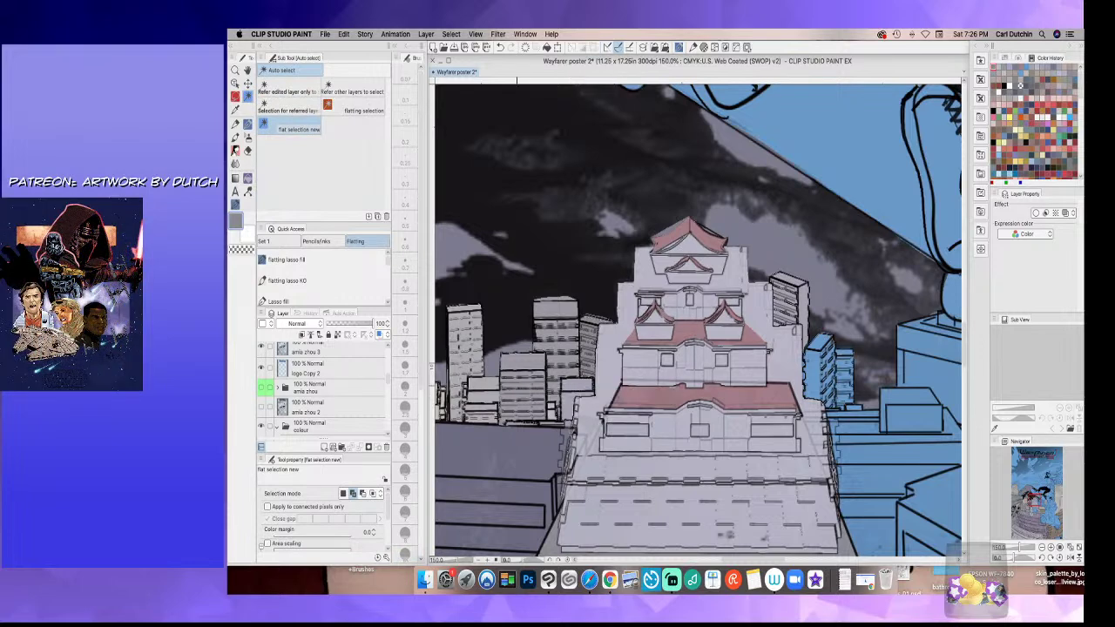
{"action": "left_click", "coordinate": [242, 125]}
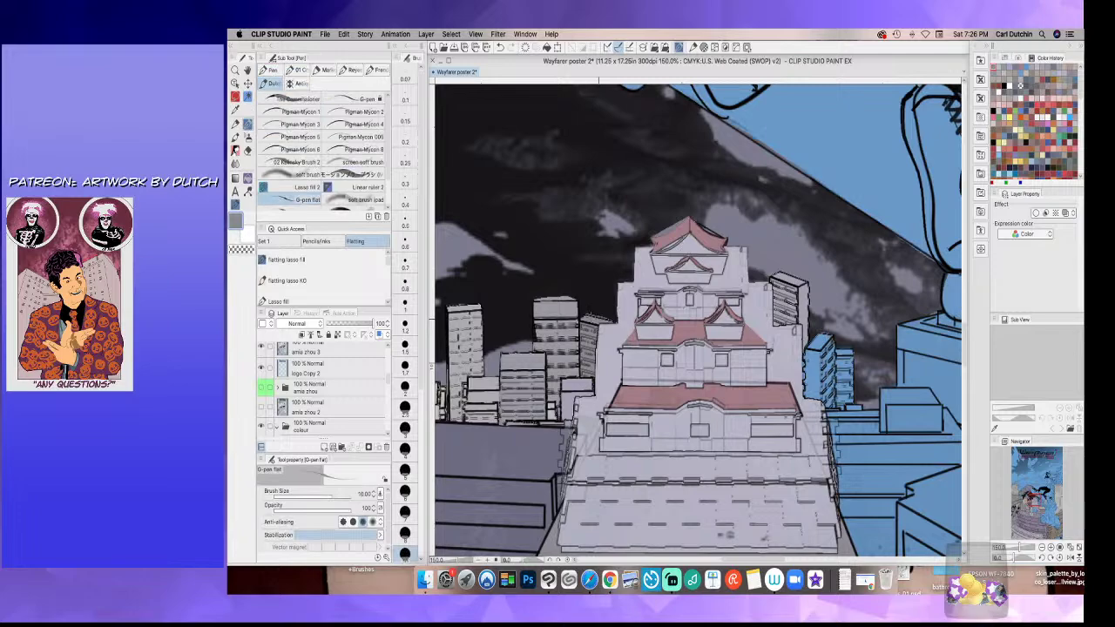
- Select the blue building behind the cylindrical machine's curved pipe with the flat lasso
{"action": "key", "text": "super+minus"}
{"action": "key", "text": "super+minus"}
{"action": "key", "text": "super+minus"}
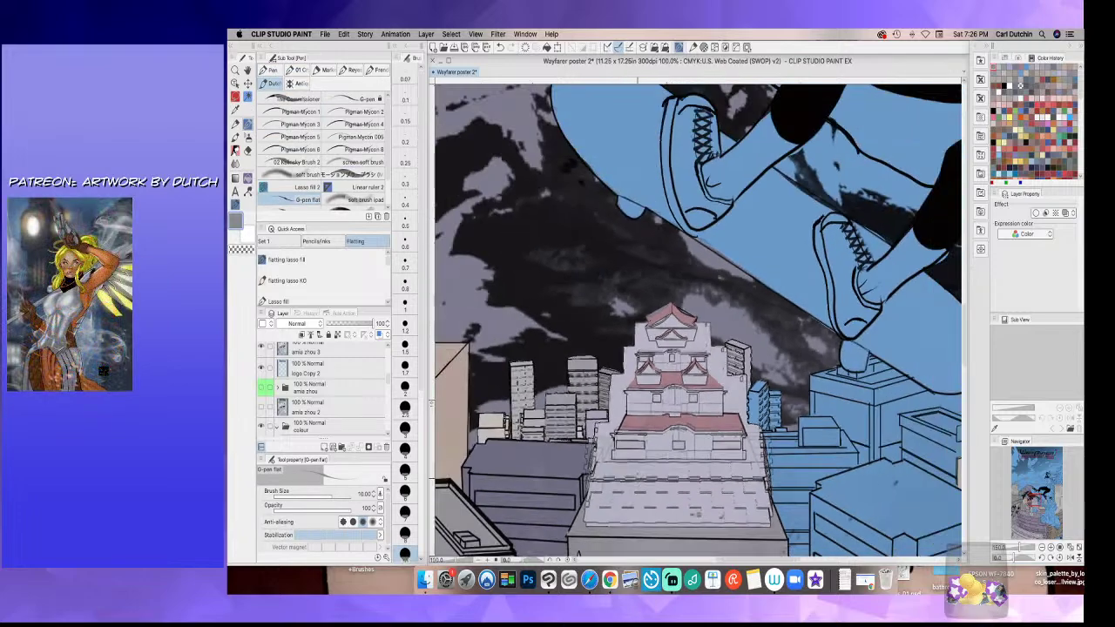
{"action": "left_click_drag", "start_coordinate": [964, 350], "coordinate": [963, 361]}
{"action": "scroll", "coordinate": [964, 361], "scroll_direction": "down", "scroll_amount": 5}
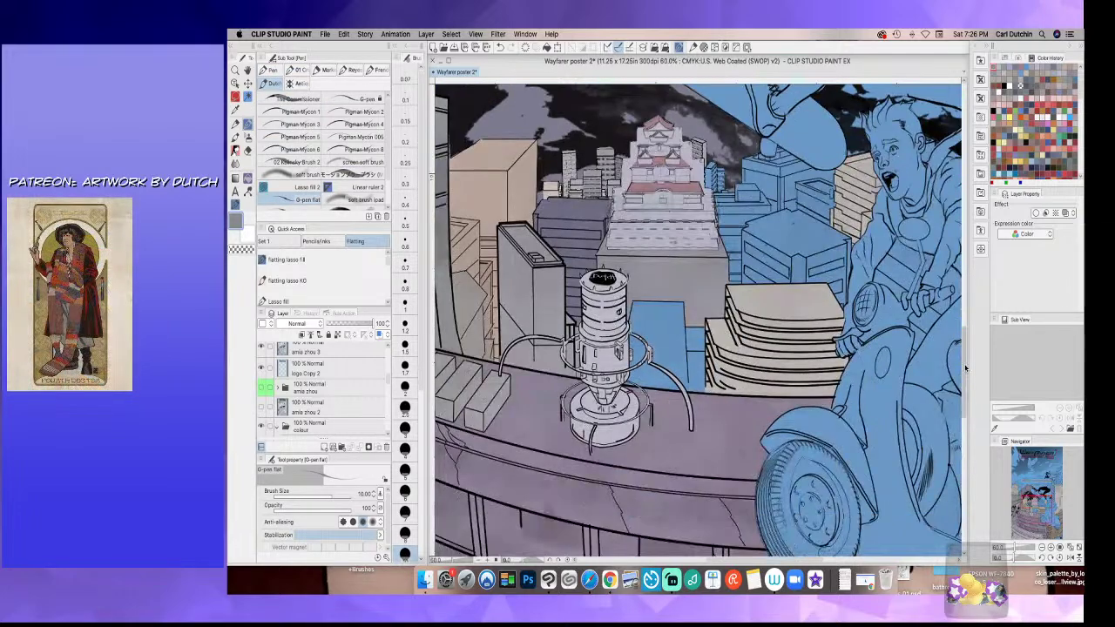
{"action": "left_click", "coordinate": [242, 102]}
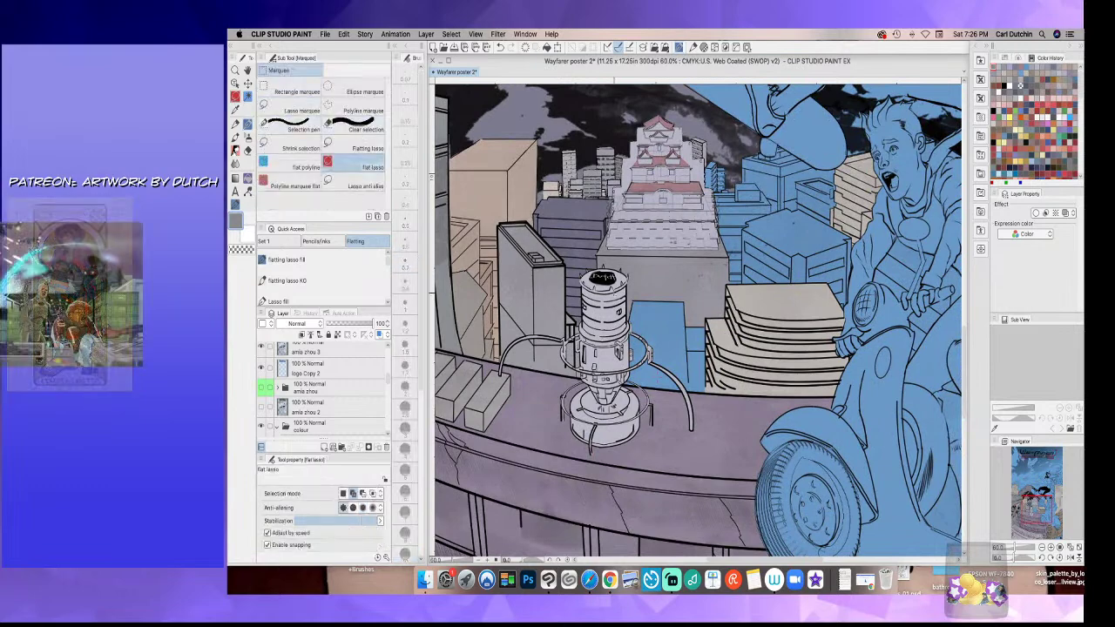
{"action": "left_click_drag", "start_coordinate": [671, 432], "coordinate": [648, 432]}
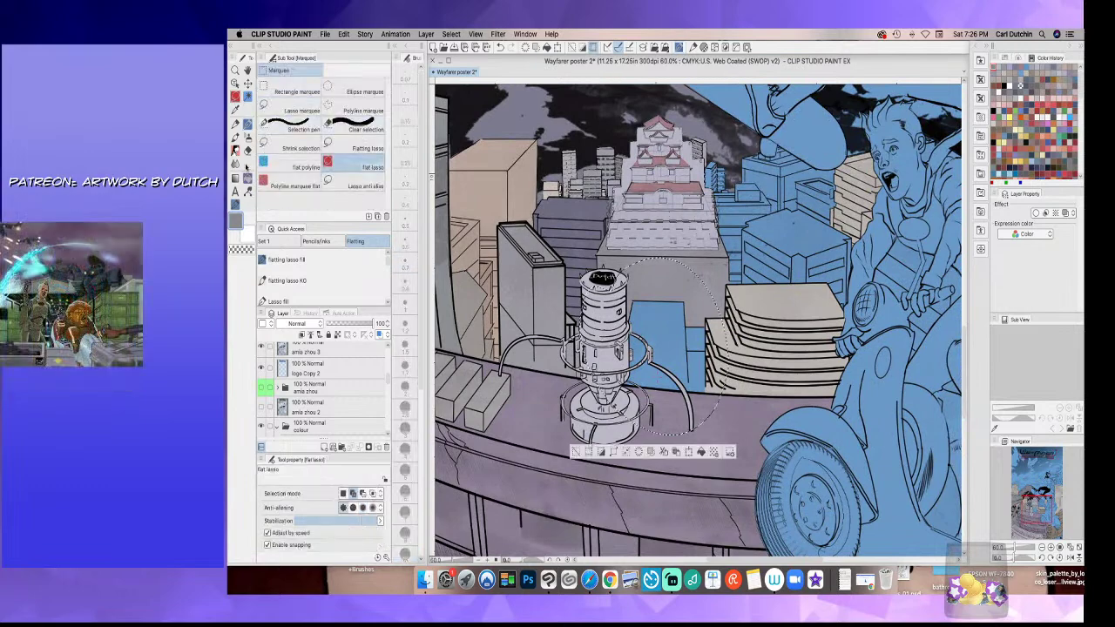
- Choose a pale greyish green, fill the selected building with Flatting fill 2, and clear the selection
{"action": "left_click", "coordinate": [236, 222]}
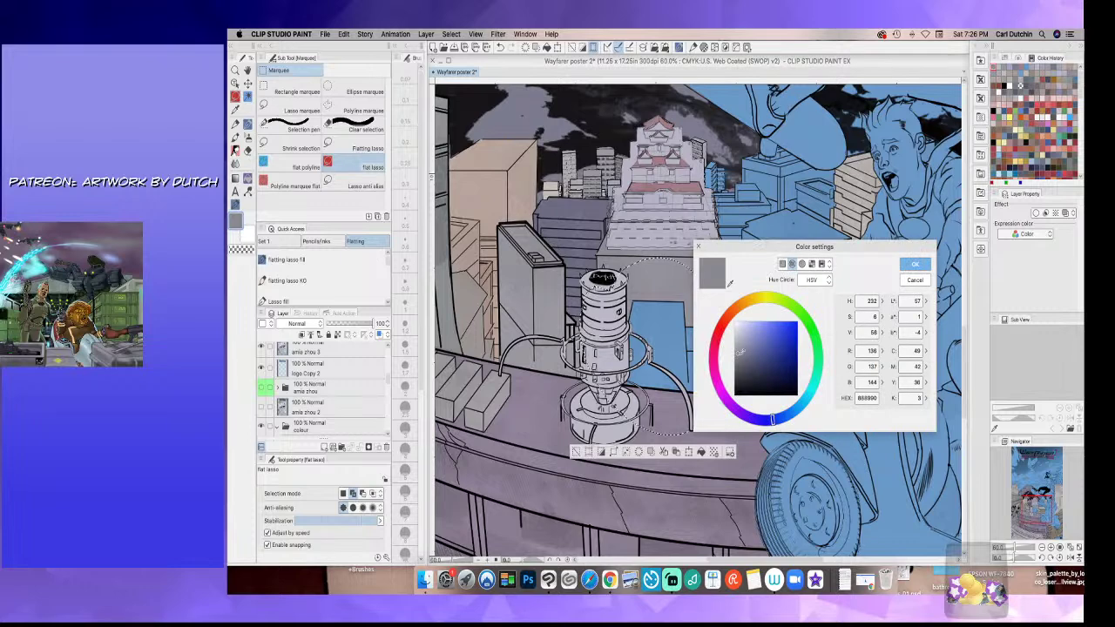
{"action": "left_click_drag", "start_coordinate": [774, 419], "coordinate": [810, 325]}
{"action": "left_click", "coordinate": [742, 340]}
{"action": "left_click", "coordinate": [915, 264]}
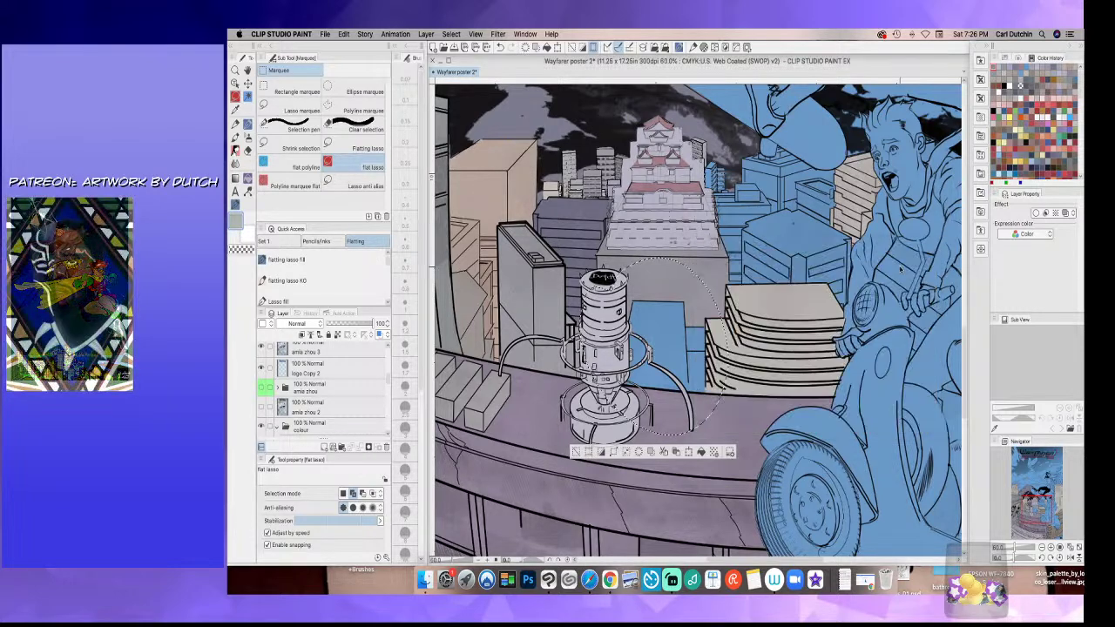
{"action": "left_click", "coordinate": [247, 178]}
{"action": "left_click", "coordinate": [659, 335]}
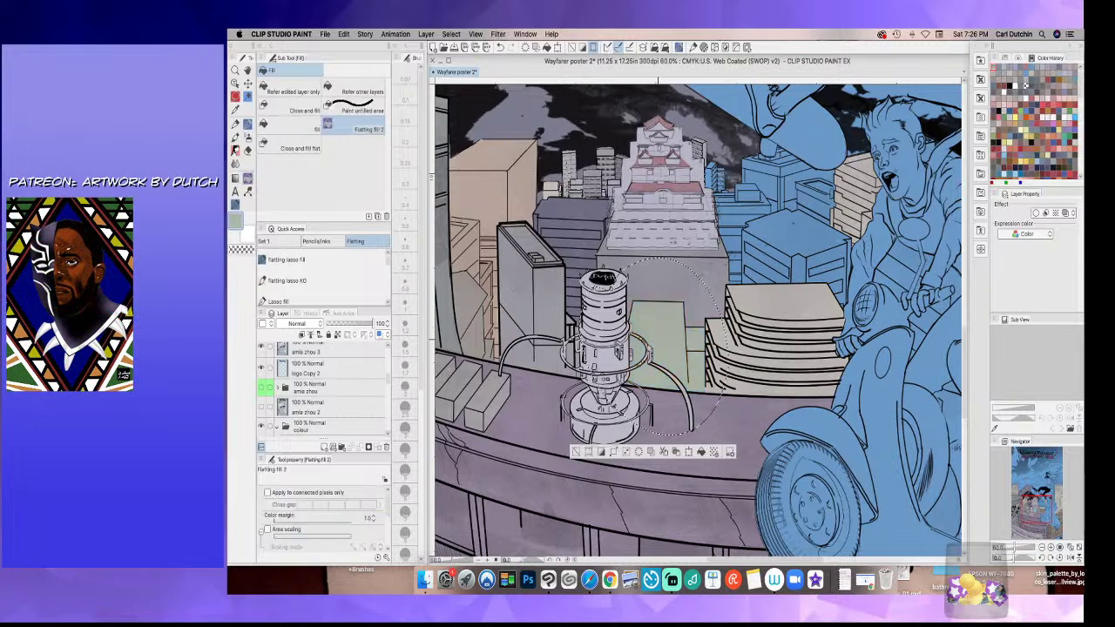
{"action": "left_click", "coordinate": [588, 452]}
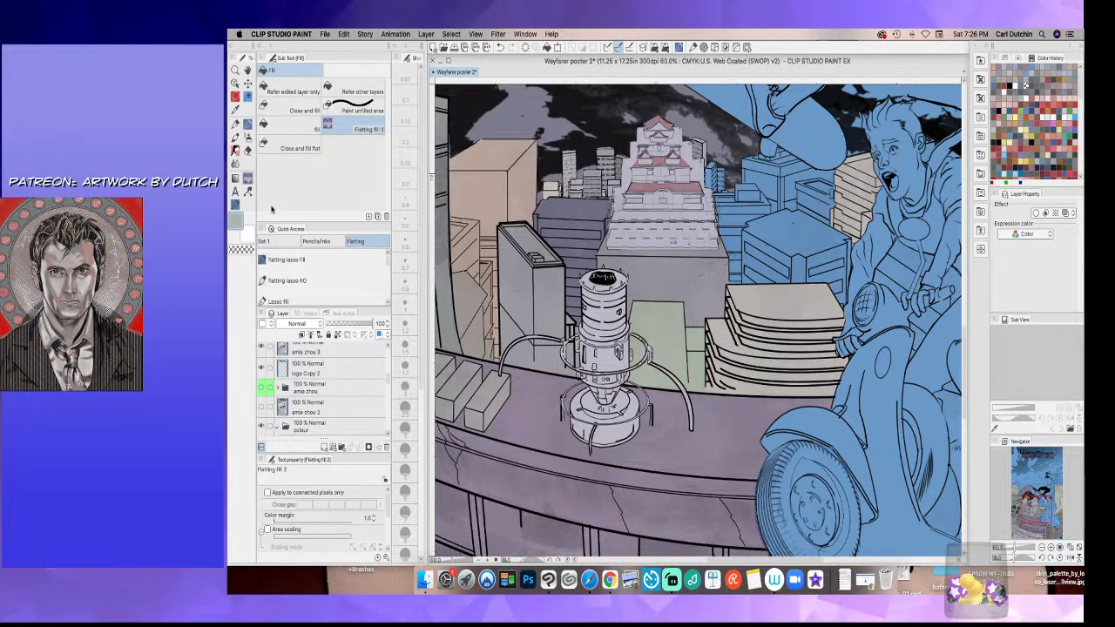
- Lighten the fill colour, lasso the narrow blue building just right of the castle, fill it, and clear the selection
{"action": "left_click", "coordinate": [237, 224]}
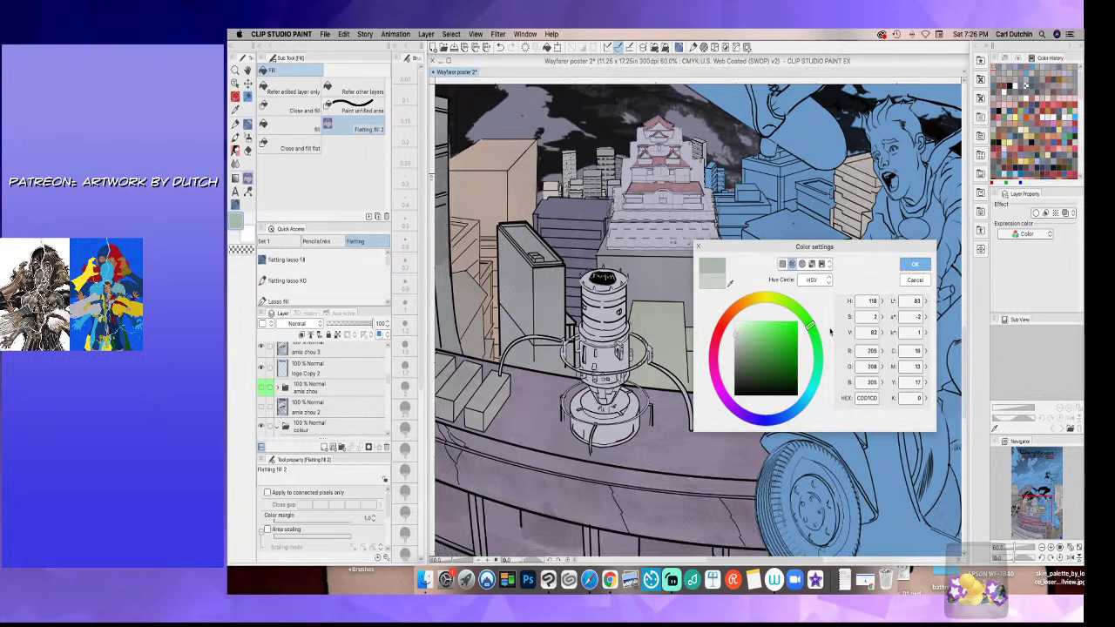
{"action": "left_click", "coordinate": [915, 264]}
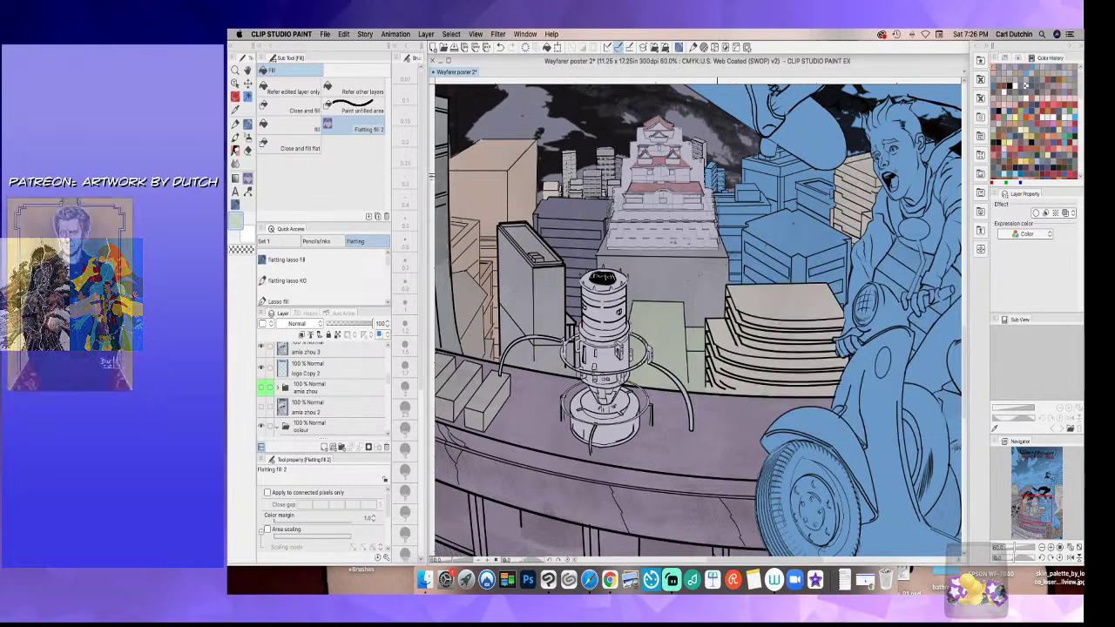
{"action": "scroll", "coordinate": [710, 184], "scroll_direction": "up", "scroll_amount": 6}
{"action": "key", "text": "m"}
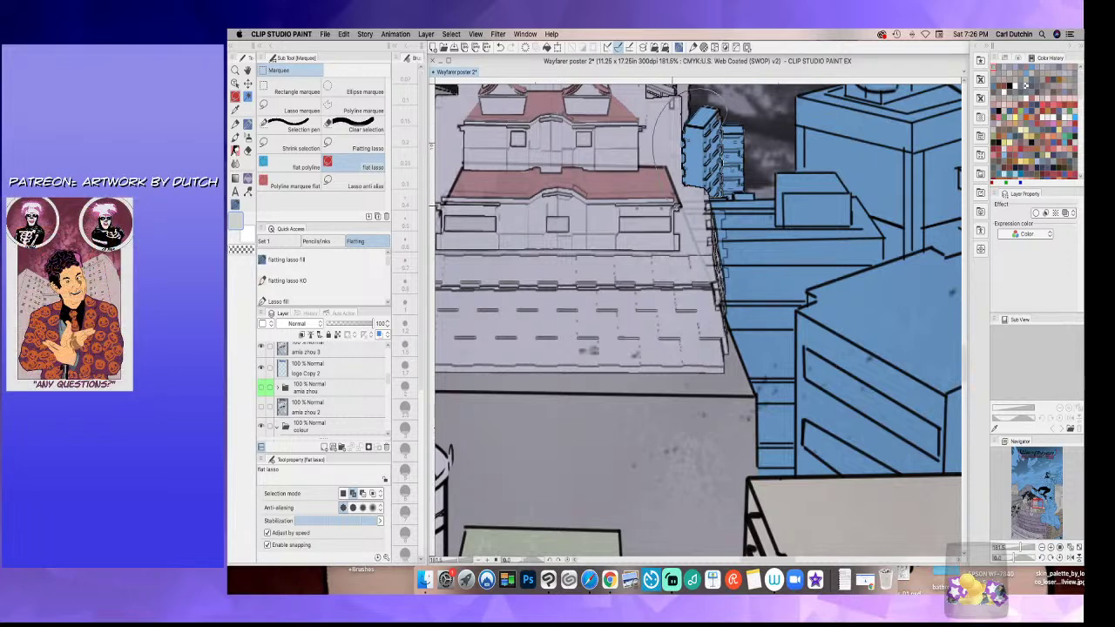
{"action": "left_click_drag", "start_coordinate": [671, 204], "coordinate": [714, 201]}
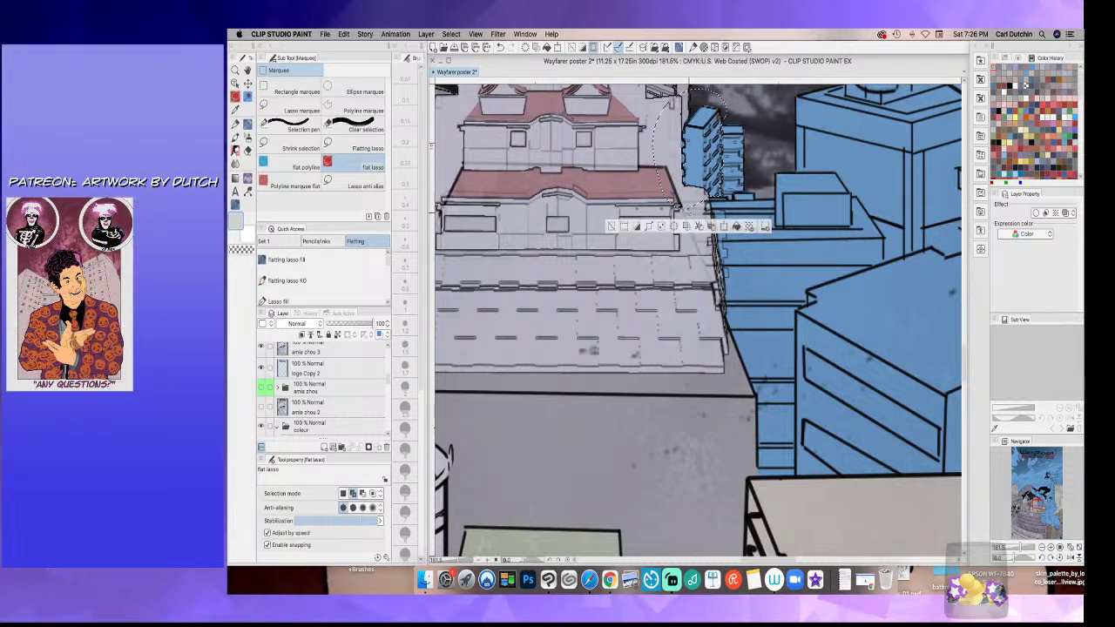
{"action": "left_click", "coordinate": [248, 178]}
{"action": "left_click", "coordinate": [699, 144]}
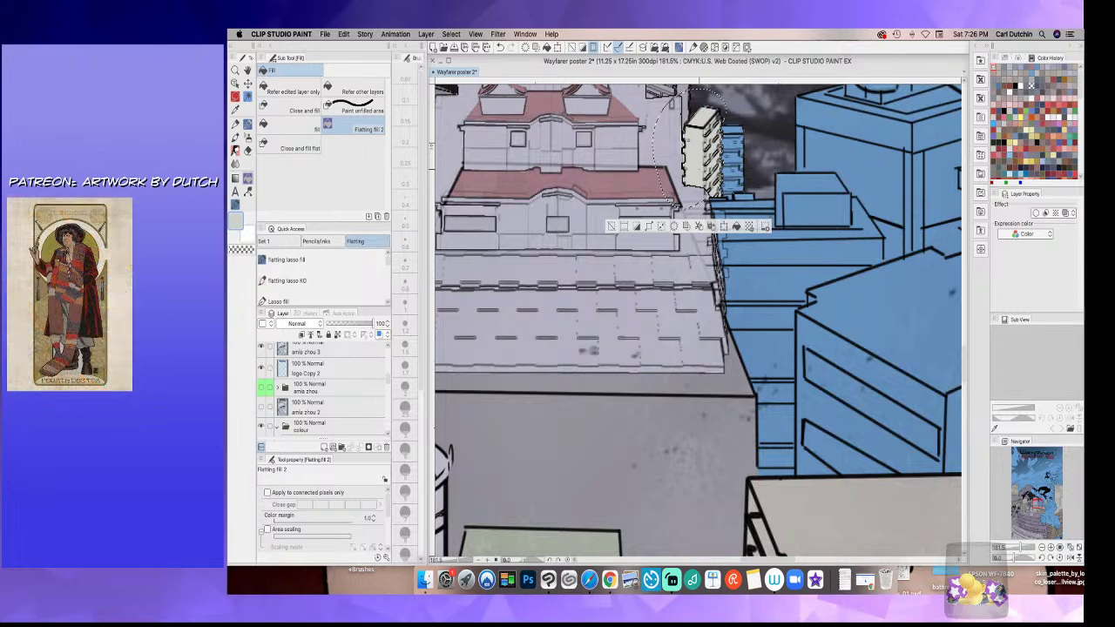
{"action": "left_click", "coordinate": [610, 227]}
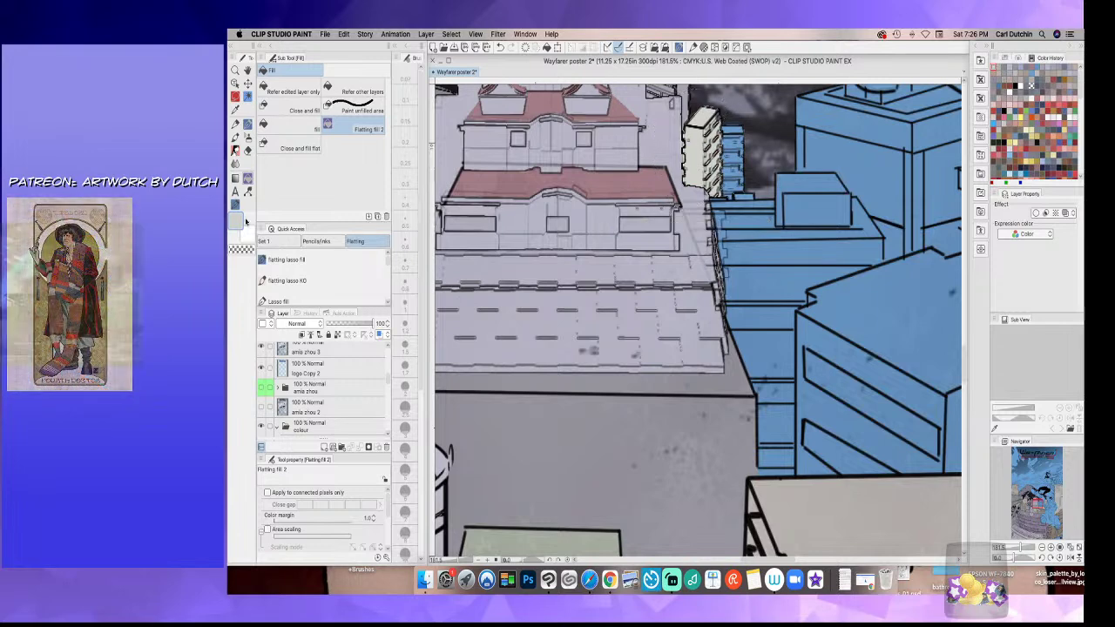
- Set the colour to pale green CCDBCB, lasso the small blue building behind the narrow one, fill it, and clear the selection
{"action": "double_click", "coordinate": [236, 221]}
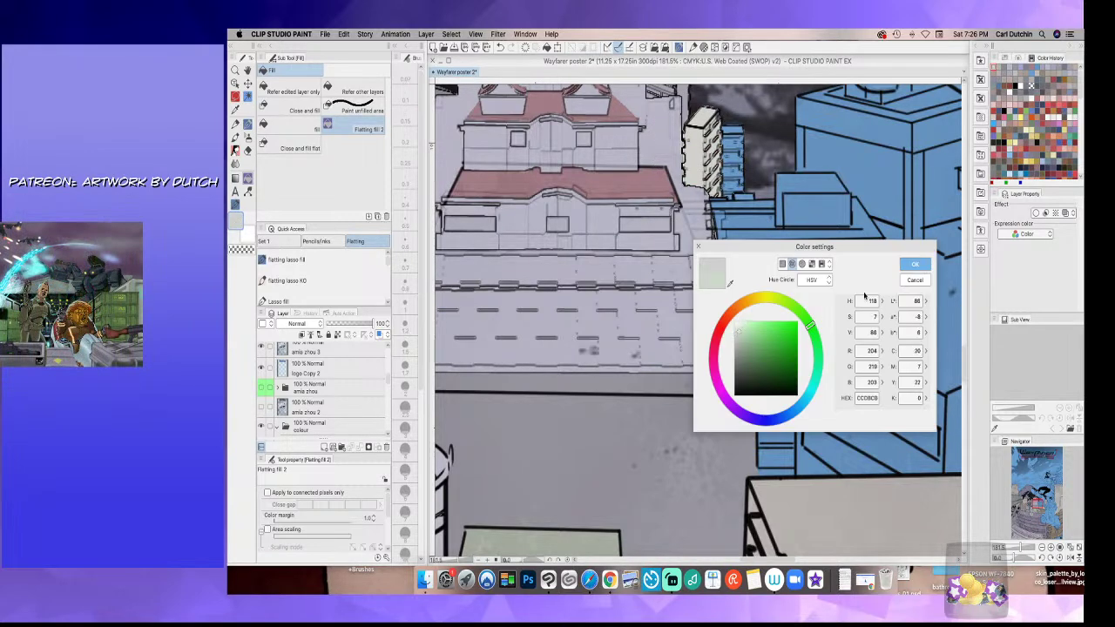
{"action": "left_click", "coordinate": [914, 264]}
{"action": "left_click", "coordinate": [235, 96]}
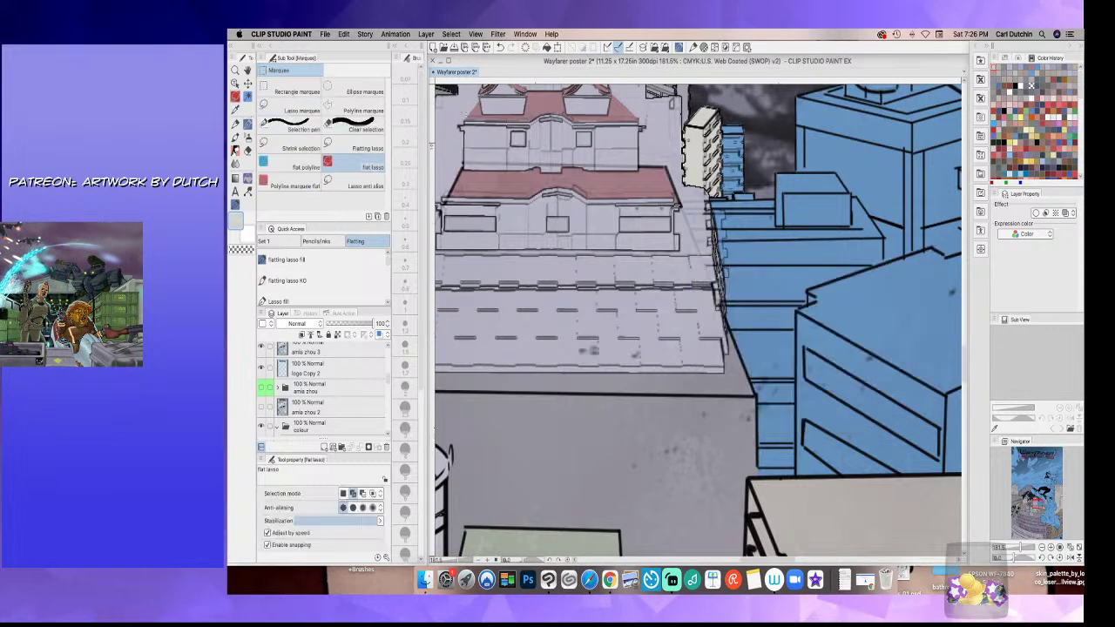
{"action": "mouse_move", "coordinate": [747, 124]}
{"action": "left_mouse_down"}
{"action": "mouse_move", "coordinate": [745, 194]}
{"action": "mouse_move", "coordinate": [703, 197]}
{"action": "left_mouse_up"}
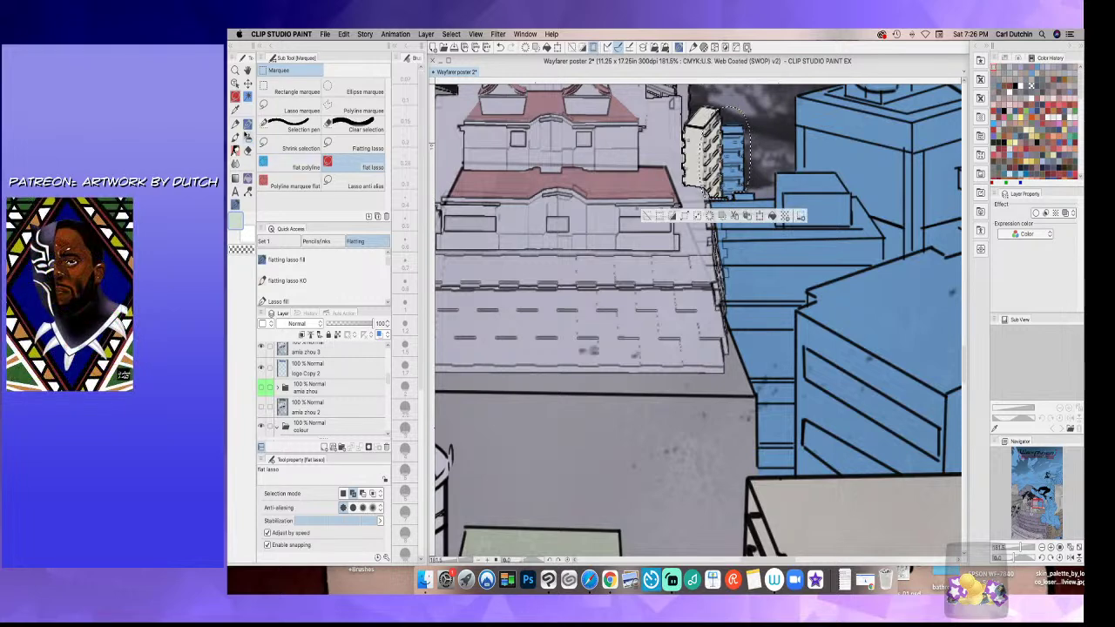
{"action": "left_click", "coordinate": [249, 180]}
{"action": "left_click", "coordinate": [734, 165]}
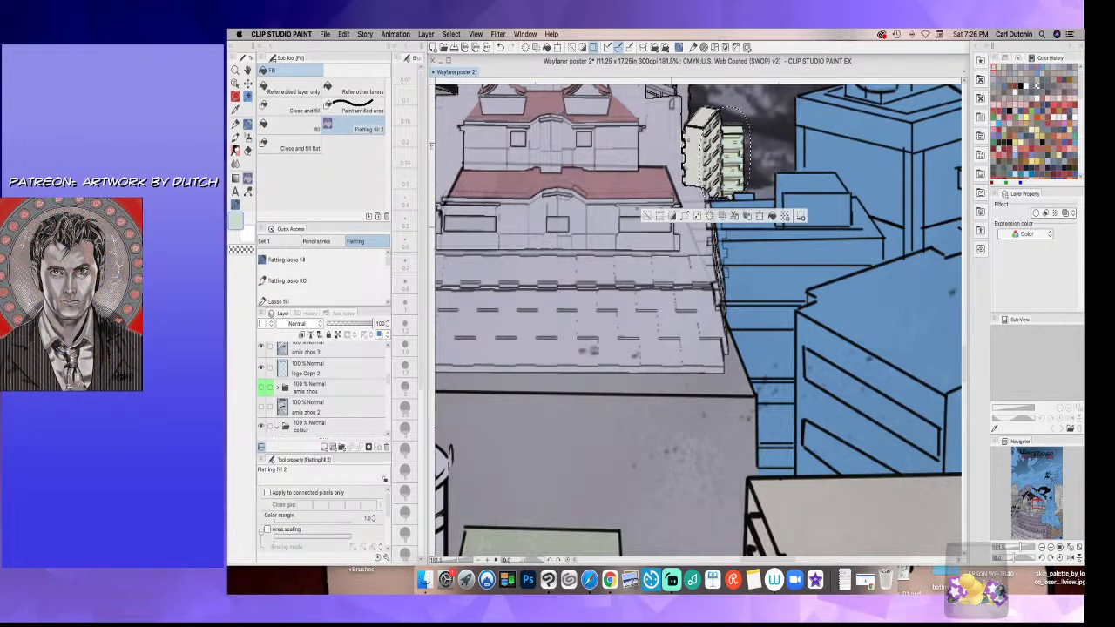
{"action": "left_click", "coordinate": [646, 215]}
- Choose a darker grey and outline the stepped blue building between the castle base and the large blue building with the flat lasso
{"action": "left_click", "coordinate": [237, 220]}
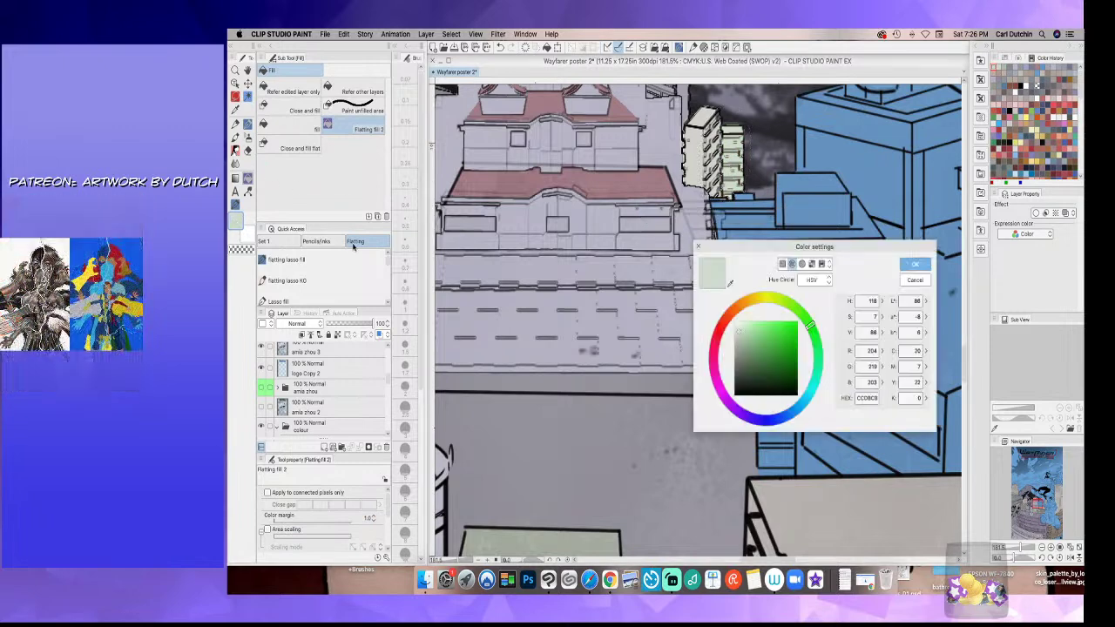
{"action": "left_click", "coordinate": [915, 264]}
{"action": "left_click", "coordinate": [235, 97]}
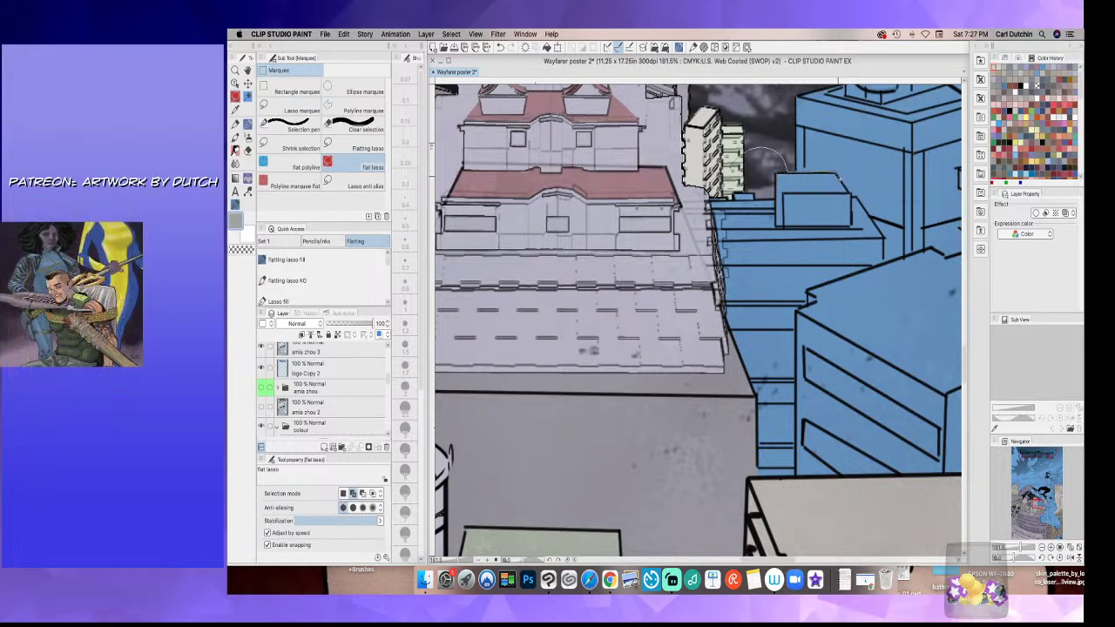
{"action": "left_click_drag", "start_coordinate": [861, 202], "coordinate": [884, 261]}
{"action": "left_click_drag", "start_coordinate": [822, 286], "coordinate": [807, 304]}
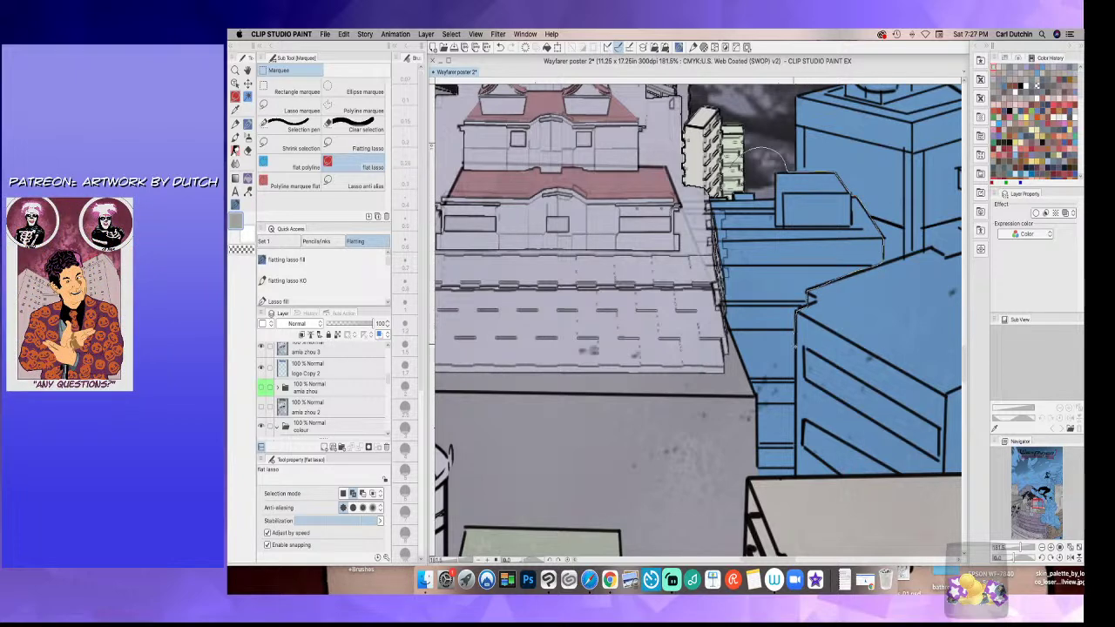
{"action": "mouse_move", "coordinate": [795, 392]}
{"action": "left_mouse_down"}
{"action": "mouse_move", "coordinate": [792, 421]}
{"action": "mouse_move", "coordinate": [676, 409]}
{"action": "mouse_move", "coordinate": [688, 170]}
{"action": "left_mouse_up"}
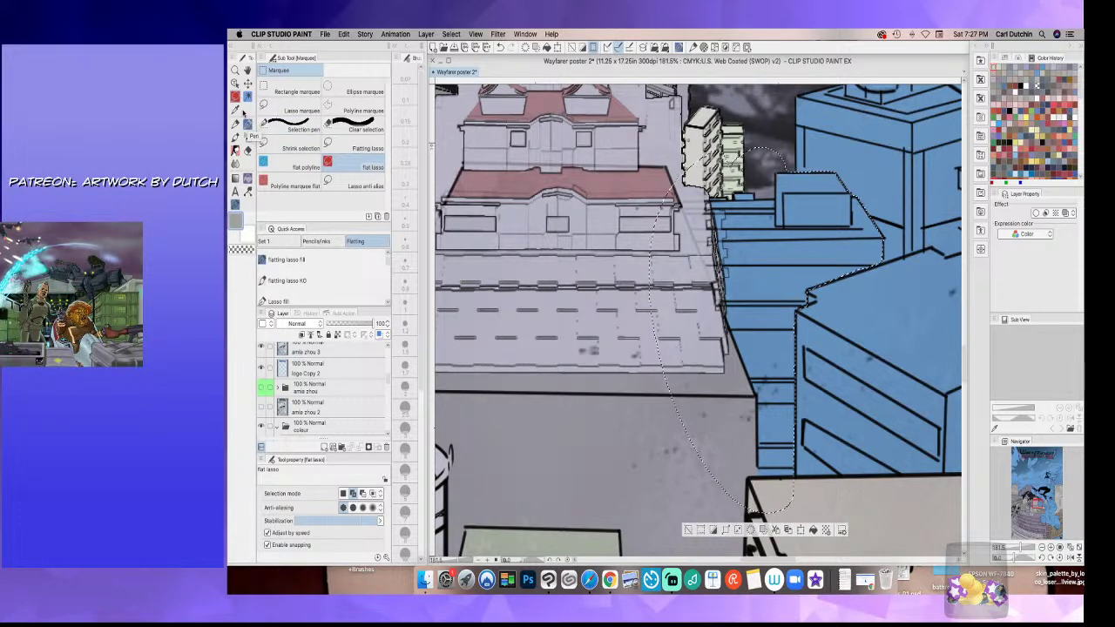
- Fill the selected stepped building with the darker grey using Flatting fill 2, and clear the selection
{"action": "left_click", "coordinate": [248, 178]}
{"action": "left_click", "coordinate": [762, 280]}
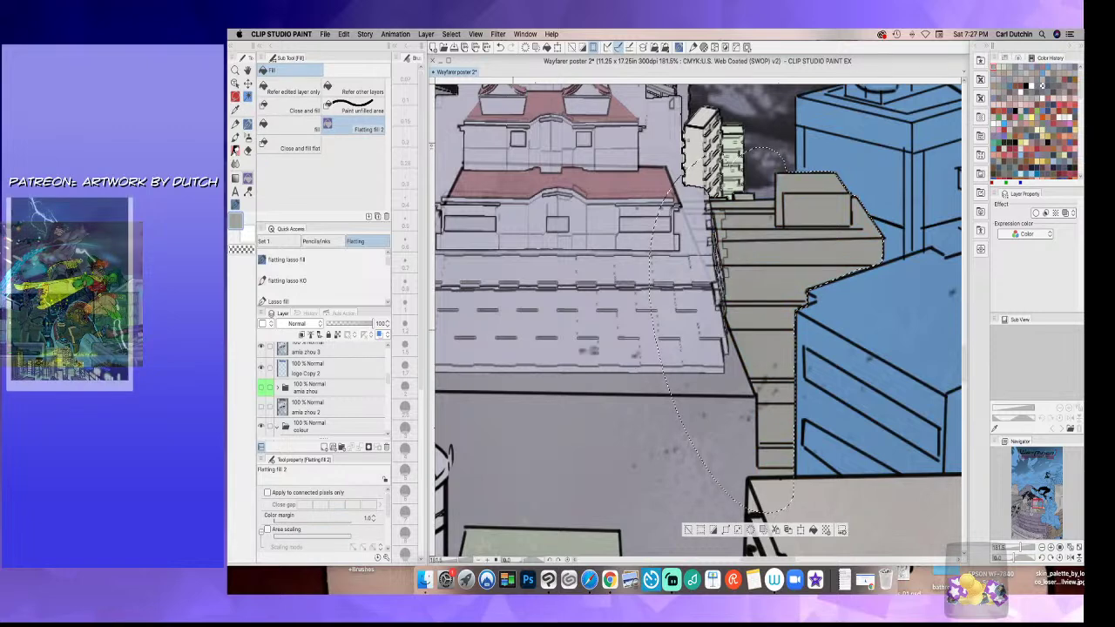
{"action": "key", "text": "super+d"}
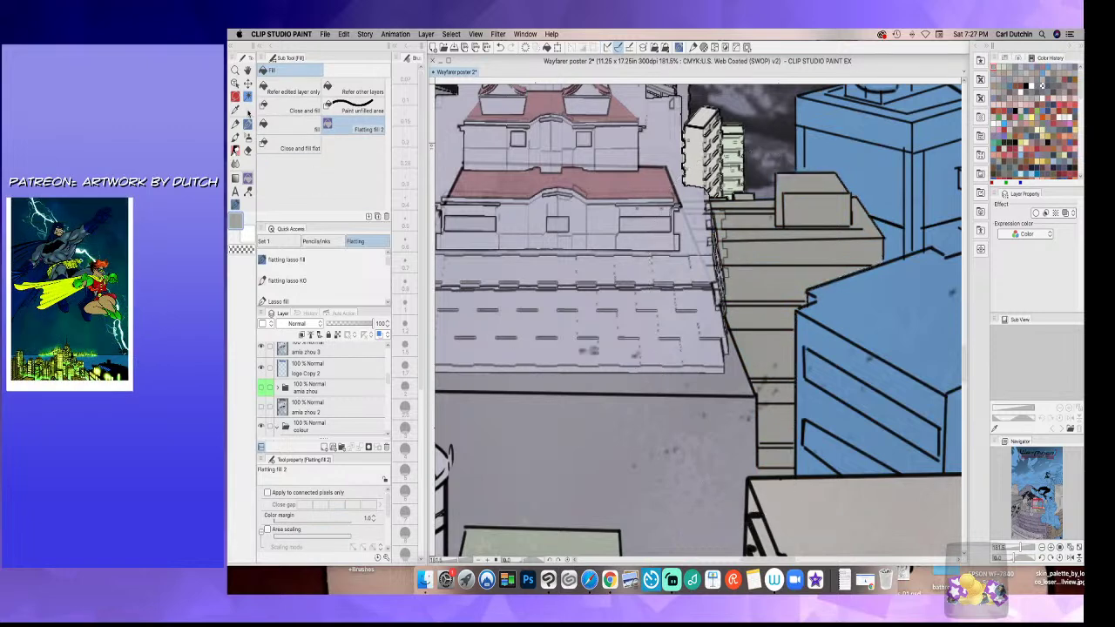
- Lasso the small gap between the castle's right edge and the grey building, fill it with the same grey, and clear the selection
{"action": "left_click", "coordinate": [238, 99]}
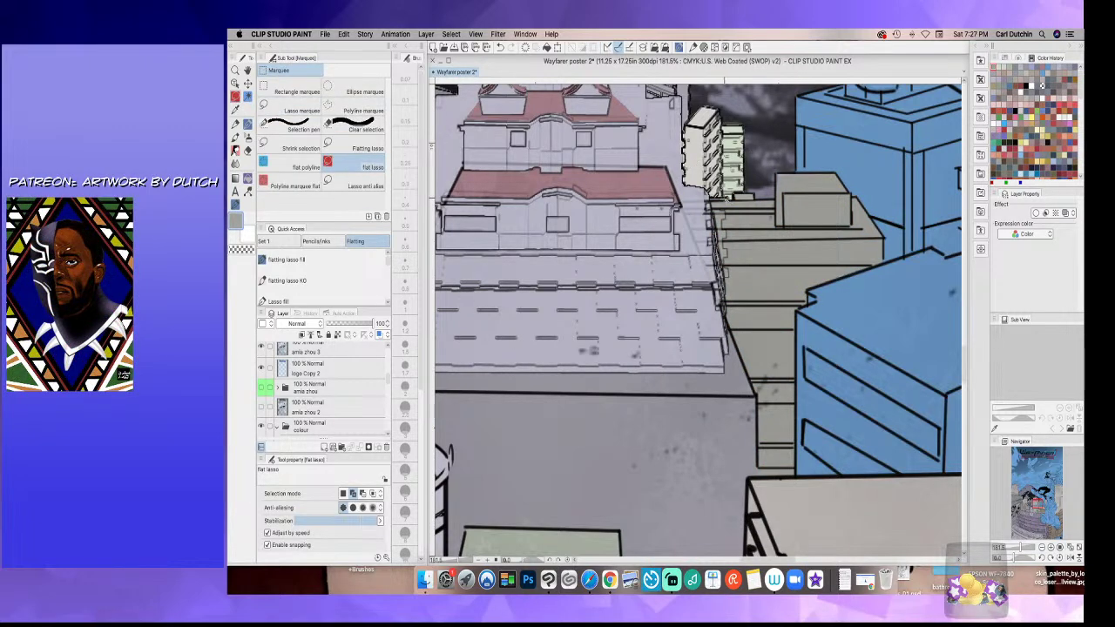
{"action": "left_click_drag", "start_coordinate": [704, 198], "coordinate": [707, 200]}
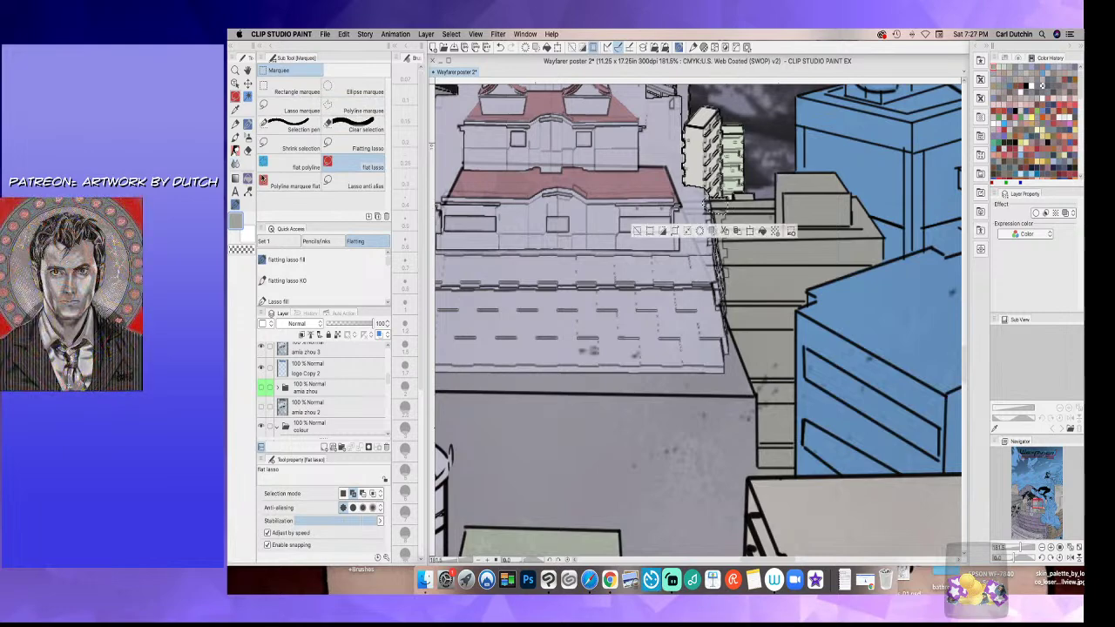
{"action": "left_click", "coordinate": [248, 177]}
{"action": "left_click", "coordinate": [718, 204]}
{"action": "left_click", "coordinate": [638, 231]}
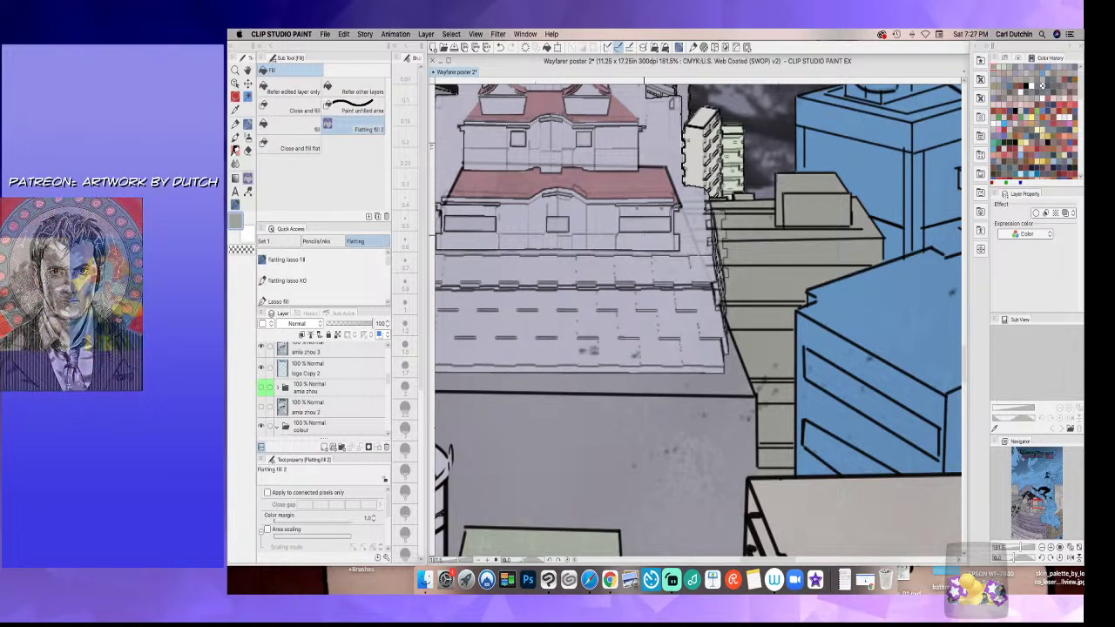
{"action": "key", "text": "super+minus"}
{"action": "scroll", "coordinate": [685, 465], "scroll_direction": "down", "scroll_amount": 2}
{"action": "left_click_drag", "start_coordinate": [734, 560], "coordinate": [764, 560]}
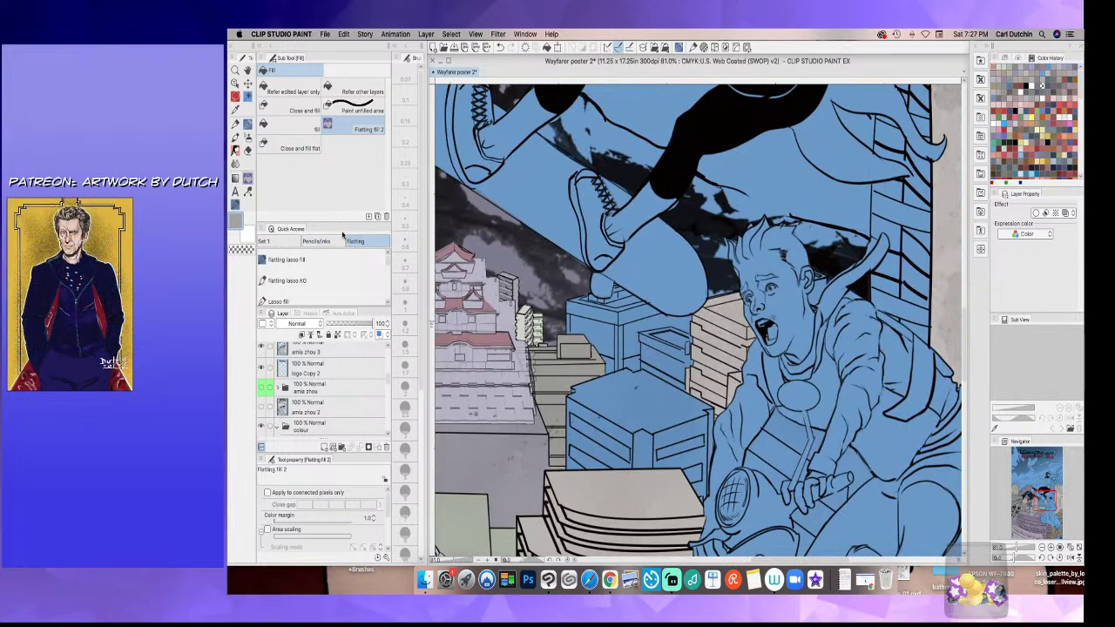
- Set the colour to a muted yellow, flat-lasso the blue building beneath the hanging foot, fill it, and clear the selection
{"action": "left_click", "coordinate": [236, 108]}
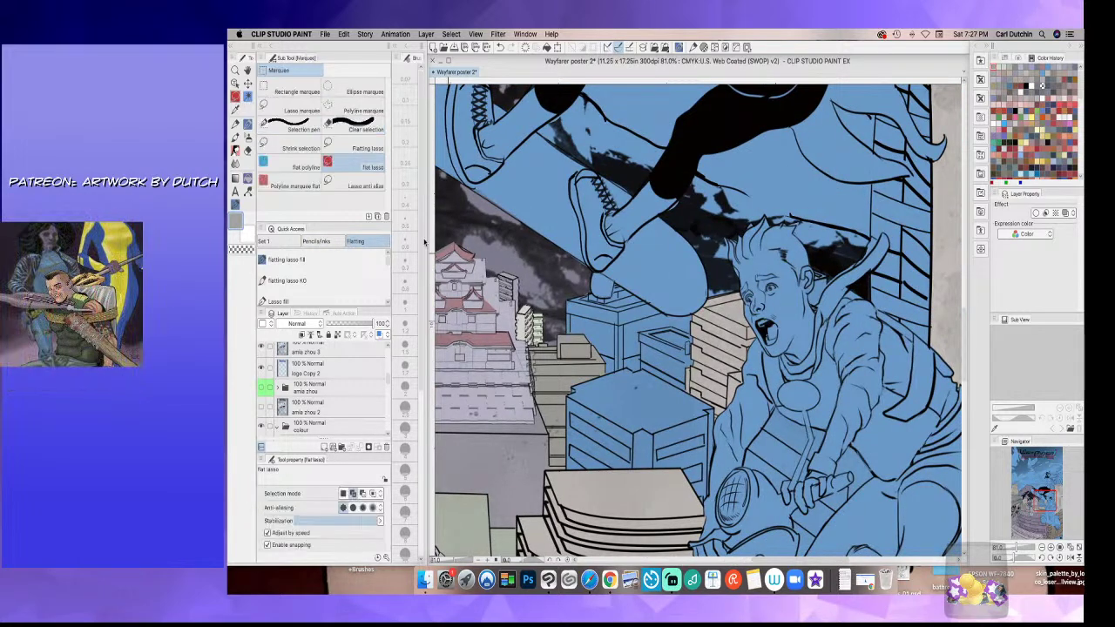
{"action": "left_click", "coordinate": [235, 220]}
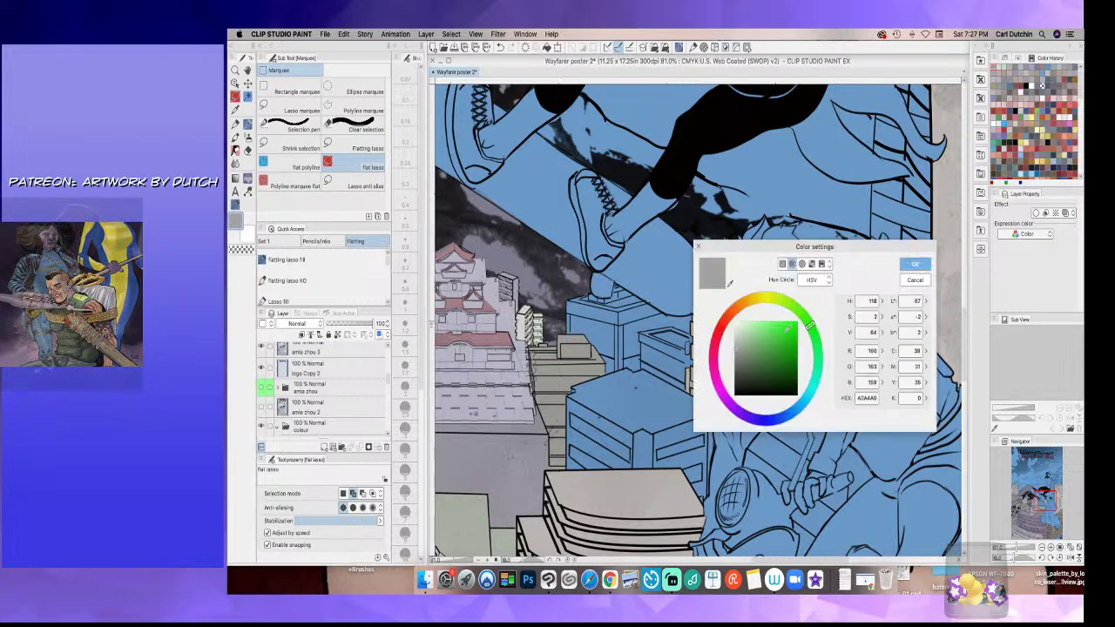
{"action": "left_click", "coordinate": [754, 300]}
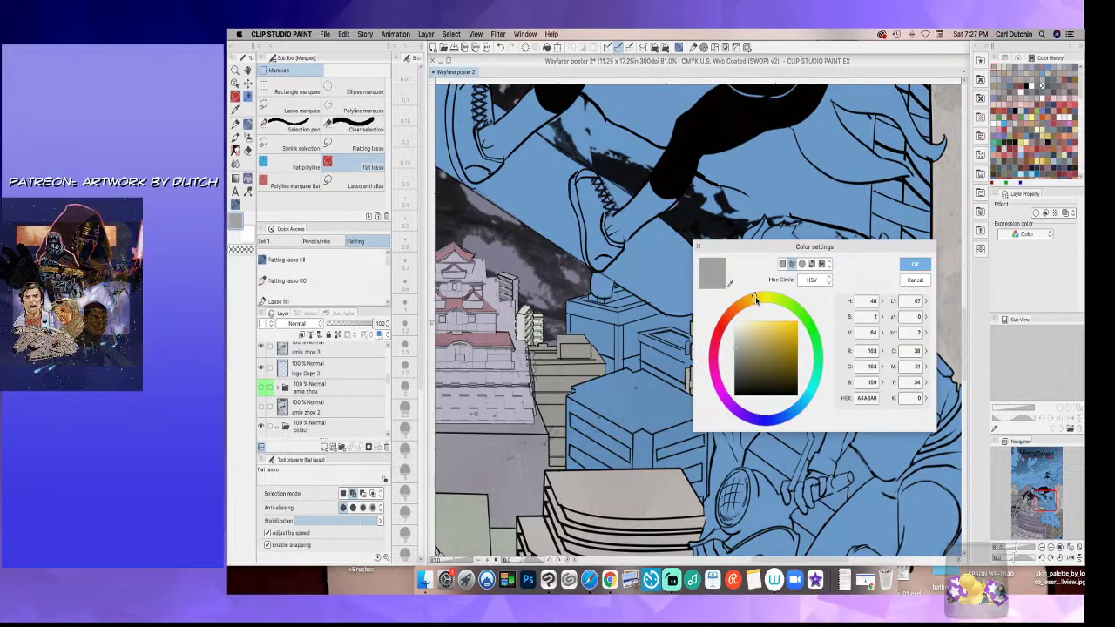
{"action": "left_click", "coordinate": [915, 263]}
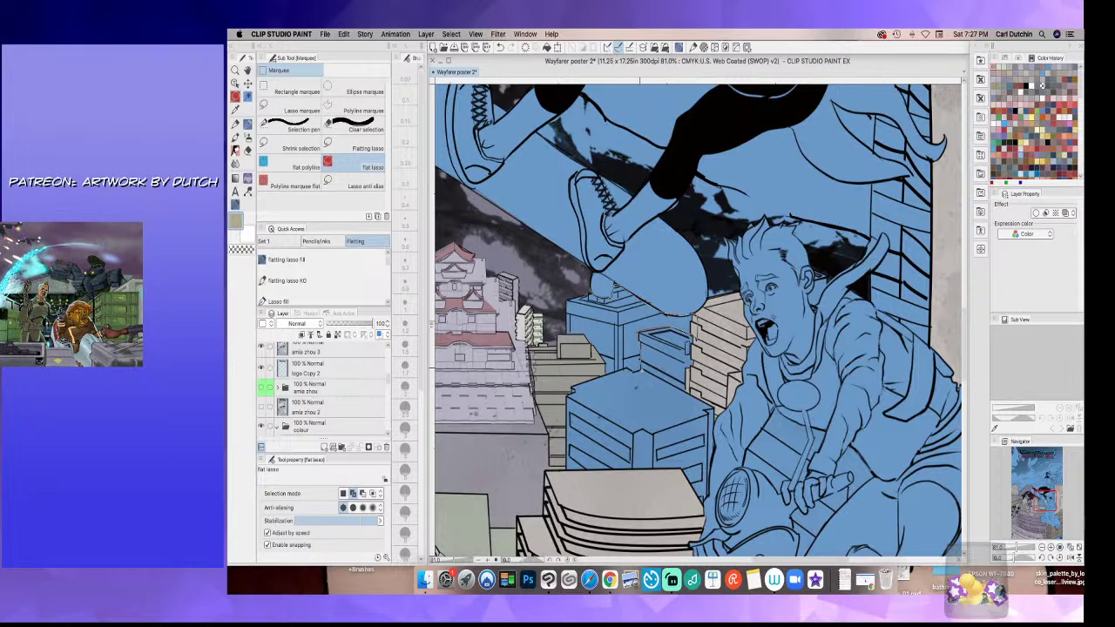
{"action": "mouse_move", "coordinate": [594, 378]}
{"action": "left_mouse_down"}
{"action": "mouse_move", "coordinate": [555, 298]}
{"action": "mouse_move", "coordinate": [591, 291]}
{"action": "left_mouse_up"}
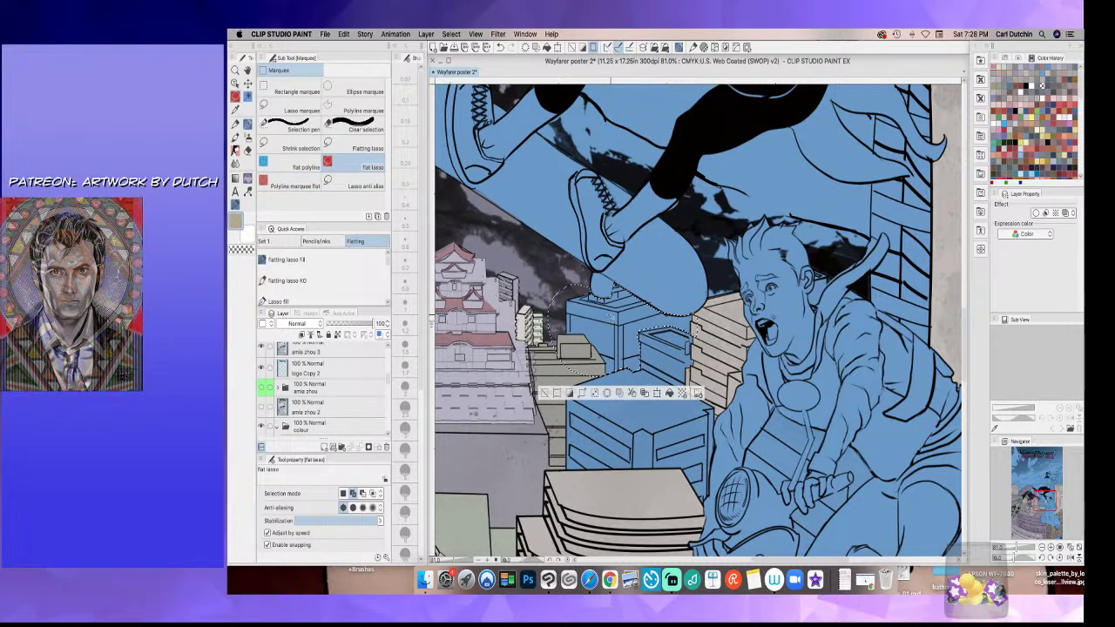
{"action": "left_click", "coordinate": [247, 177]}
{"action": "left_click", "coordinate": [633, 338]}
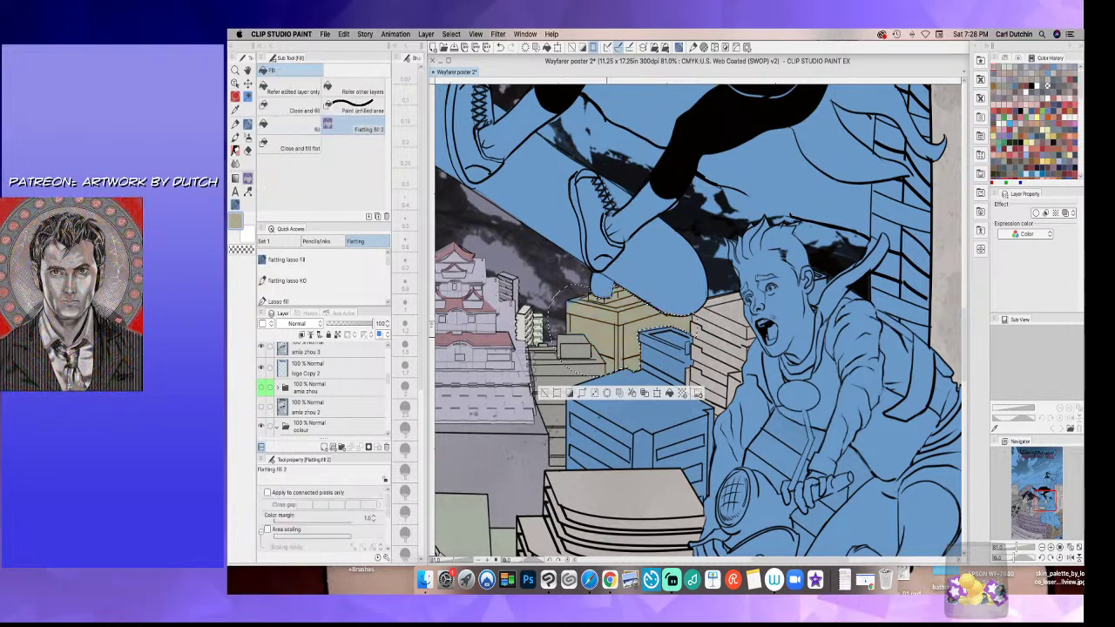
{"action": "left_click", "coordinate": [556, 393]}
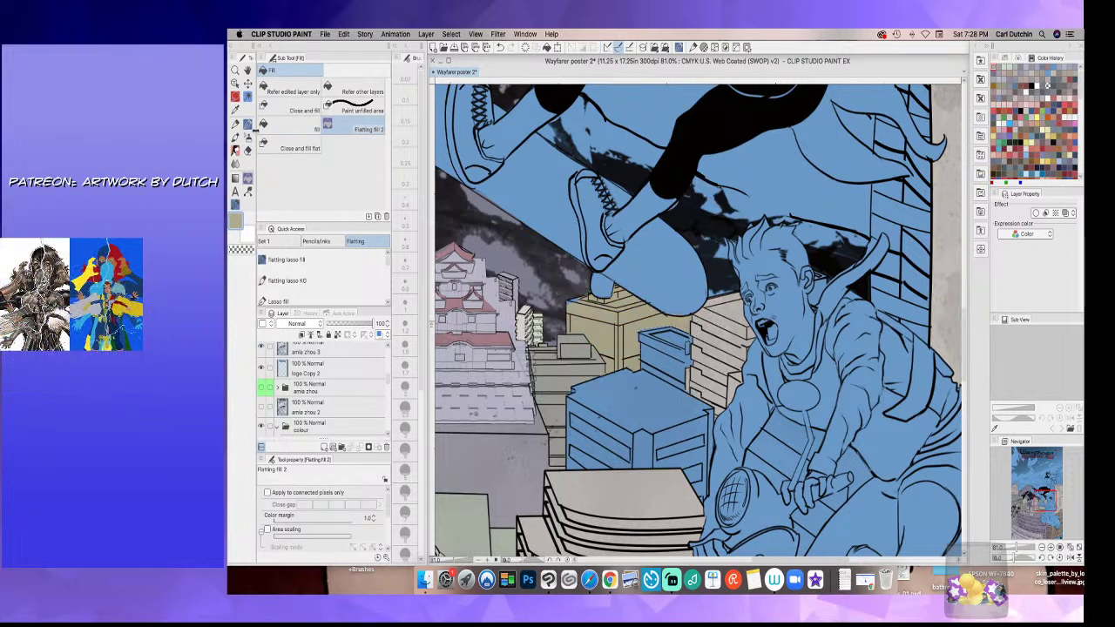
- Touch up the edge between the yellow building and the blue shape above using G-pen flat, sampling both colours from the canvas
{"action": "left_click", "coordinate": [246, 125]}
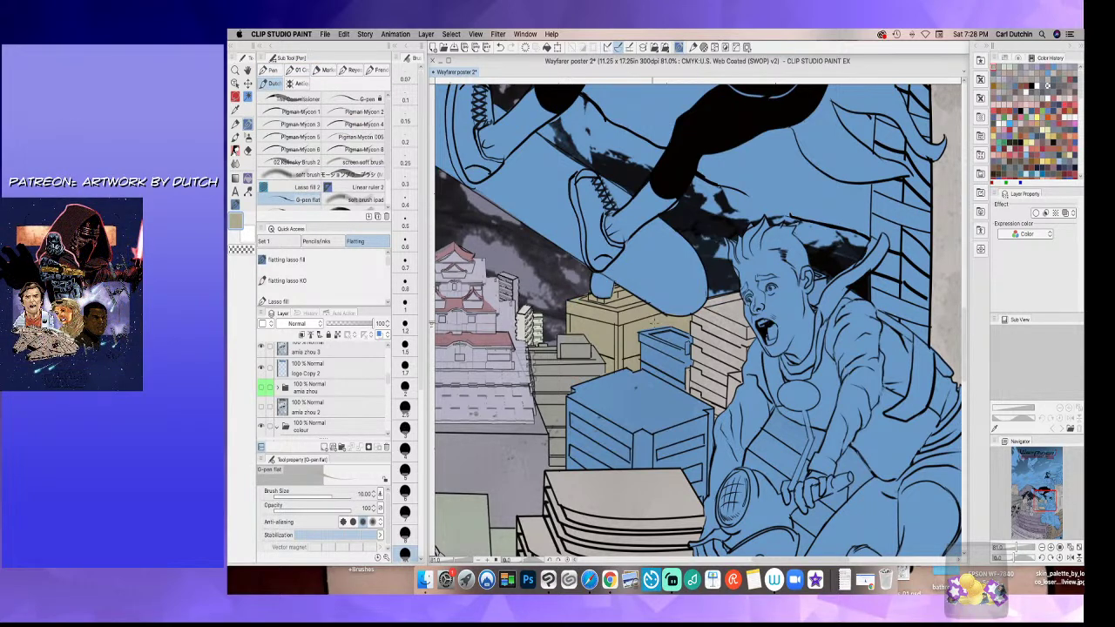
{"action": "left_click", "coordinate": [235, 110]}
{"action": "left_click", "coordinate": [675, 281]}
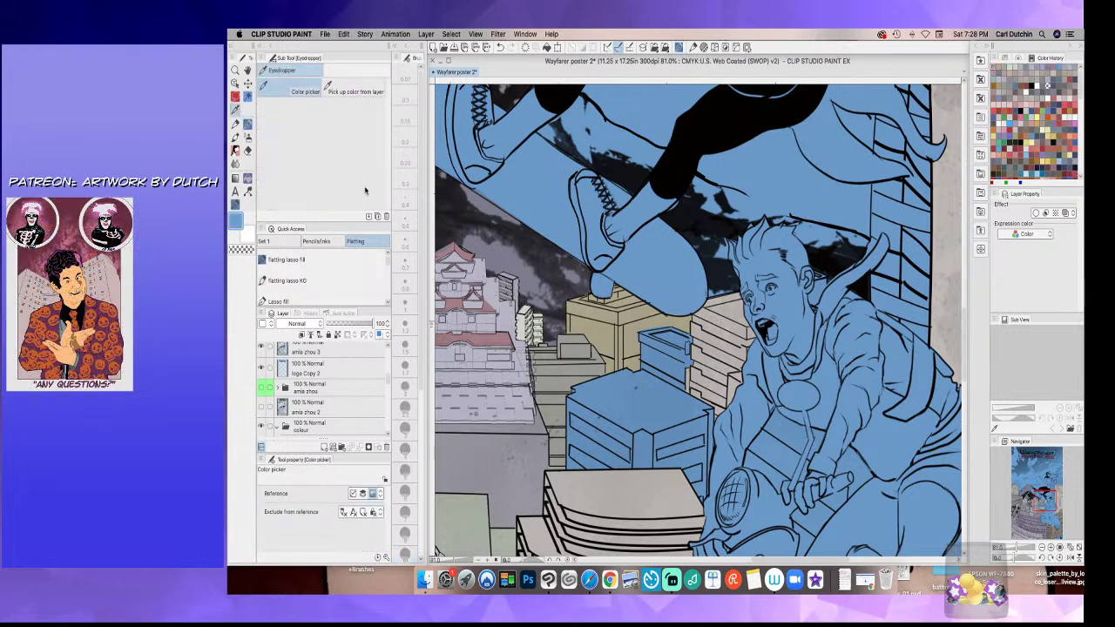
{"action": "left_click", "coordinate": [248, 124]}
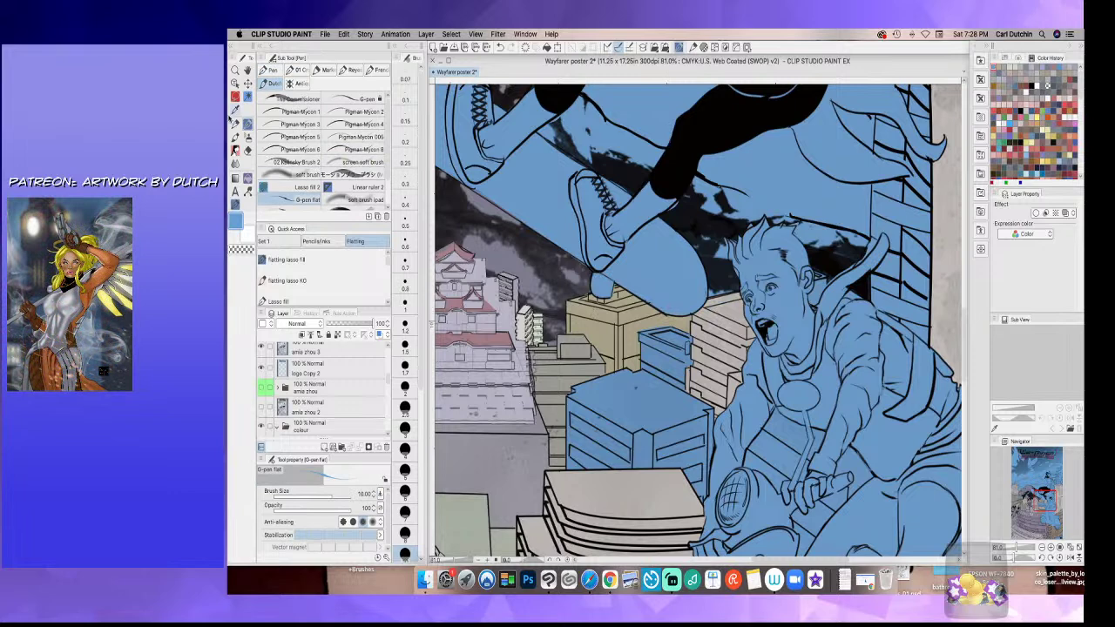
{"action": "left_click", "coordinate": [236, 105]}
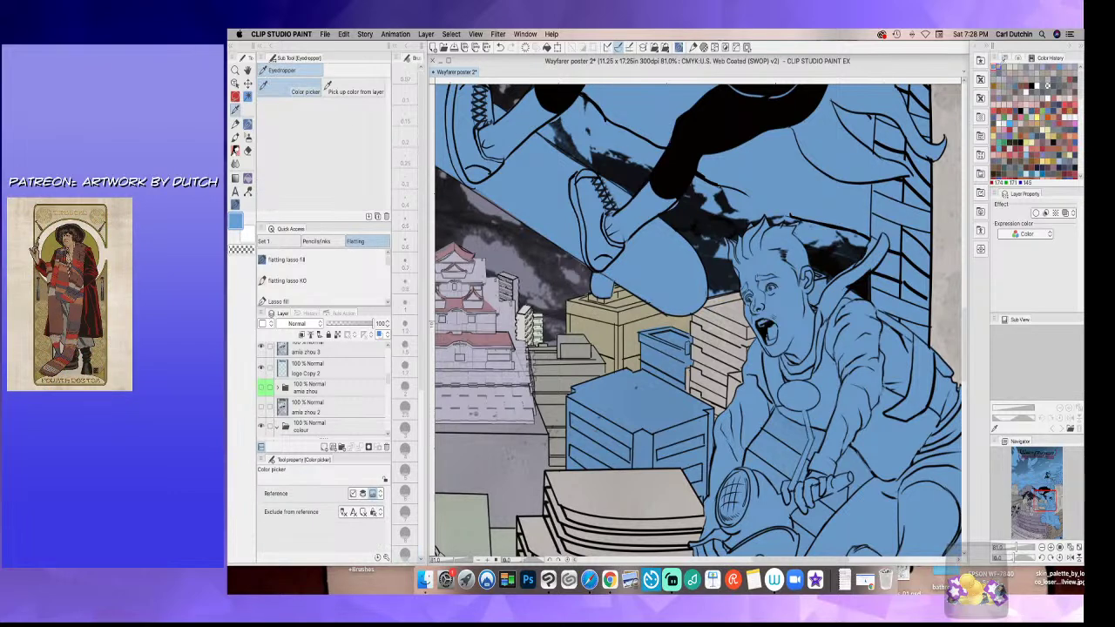
{"action": "left_click", "coordinate": [249, 122]}
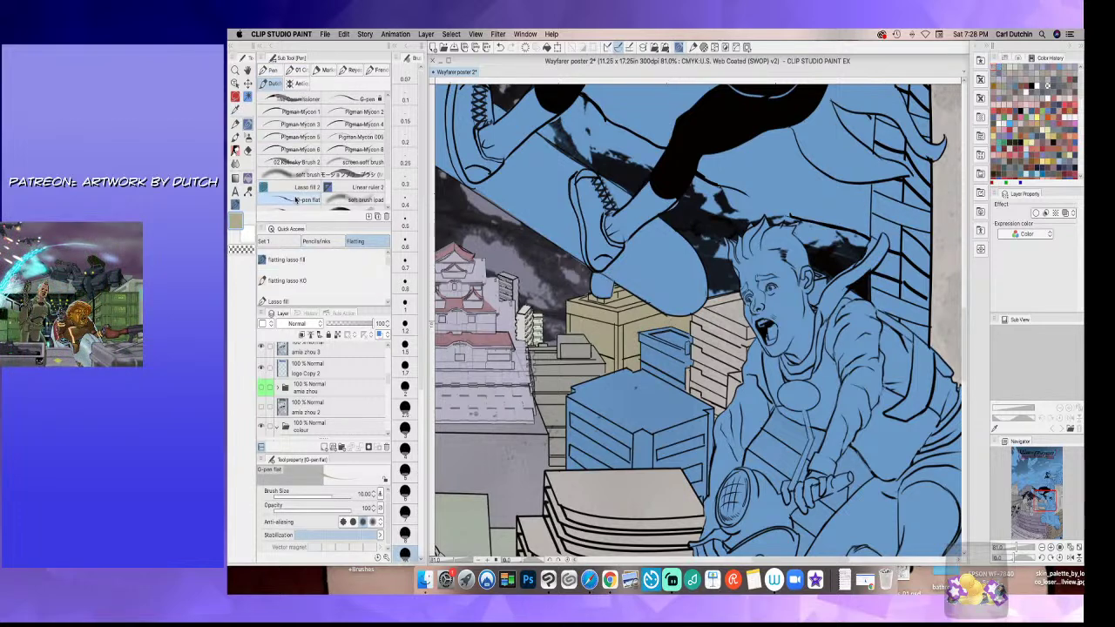
- Lasso the small blue building in front of the yellow one, fill it with a light grey-beige, and clear the selection
{"action": "left_click", "coordinate": [236, 94]}
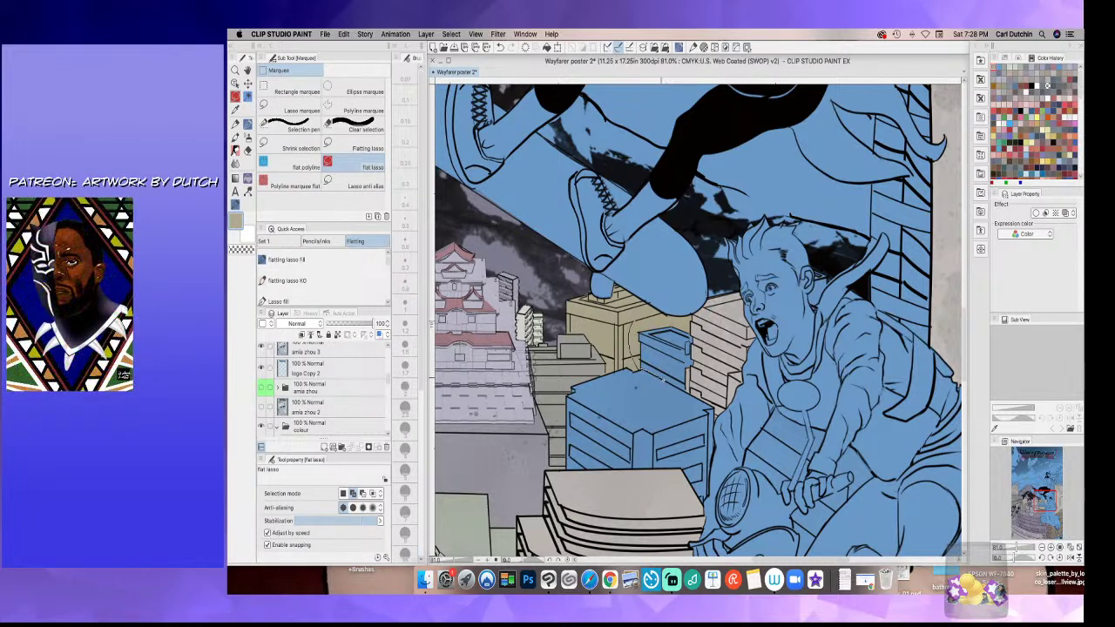
{"action": "left_click_drag", "start_coordinate": [704, 359], "coordinate": [685, 328]}
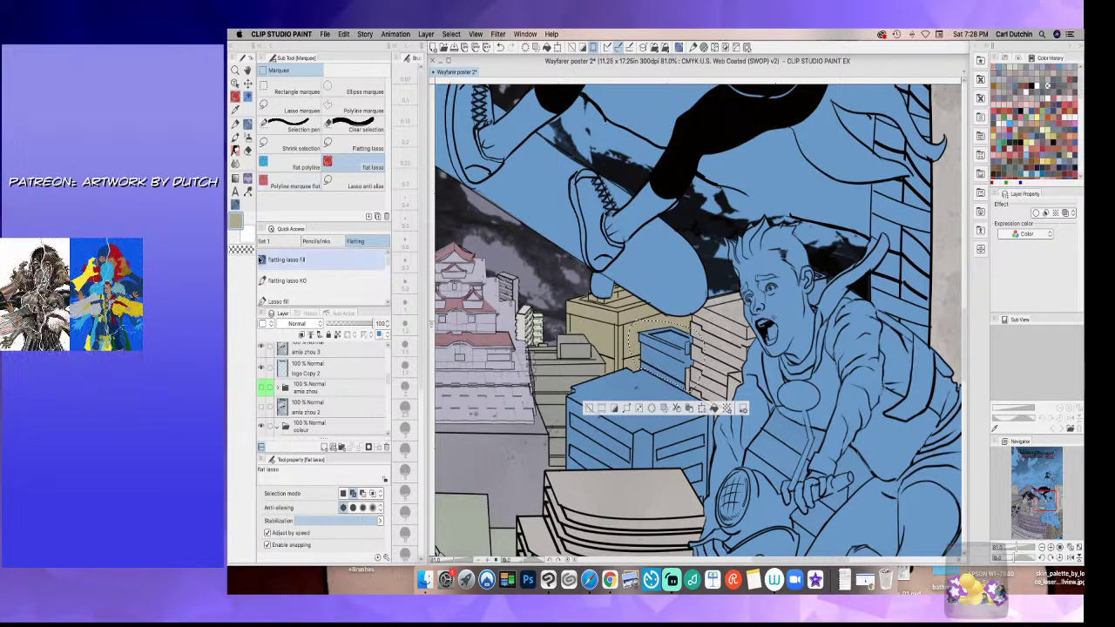
{"action": "double_click", "coordinate": [235, 220]}
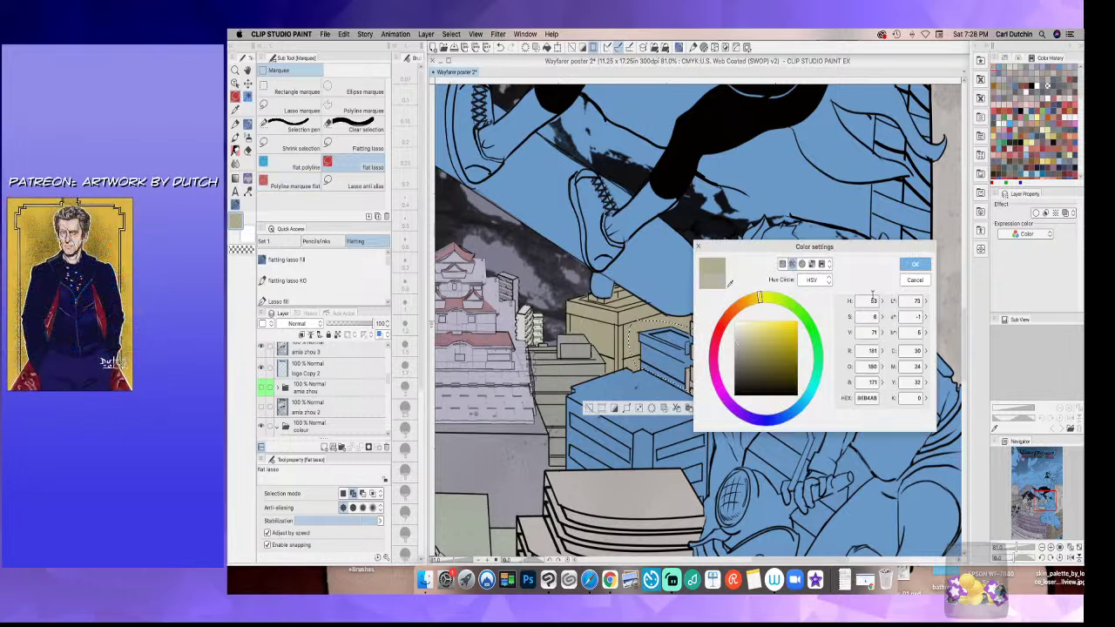
{"action": "left_click", "coordinate": [915, 263]}
{"action": "left_click", "coordinate": [248, 179]}
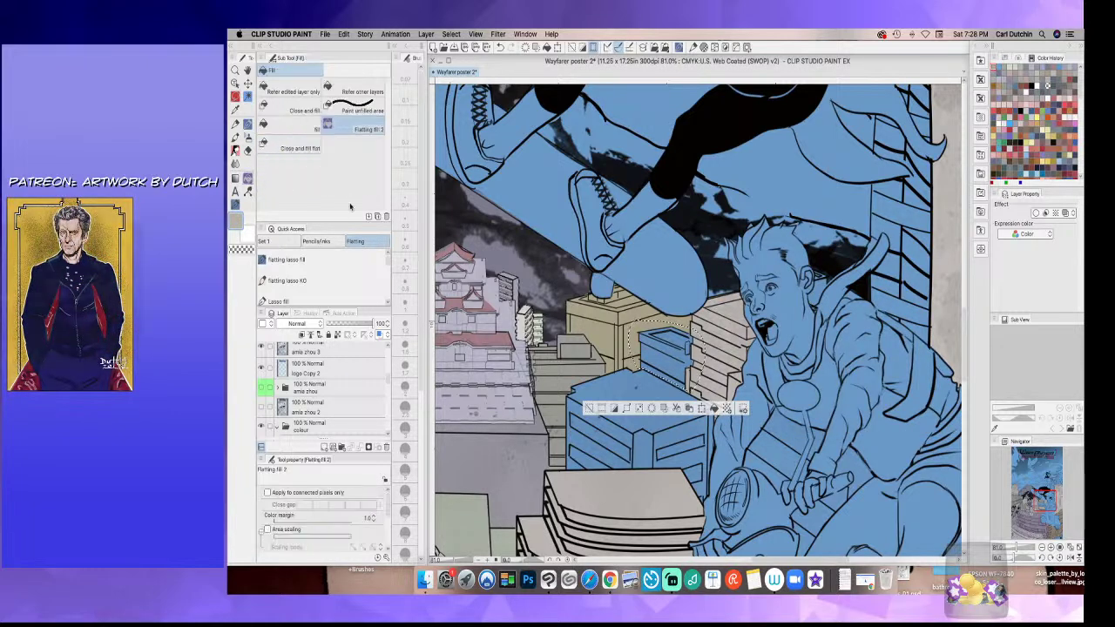
{"action": "key", "text": "ctrl+d"}
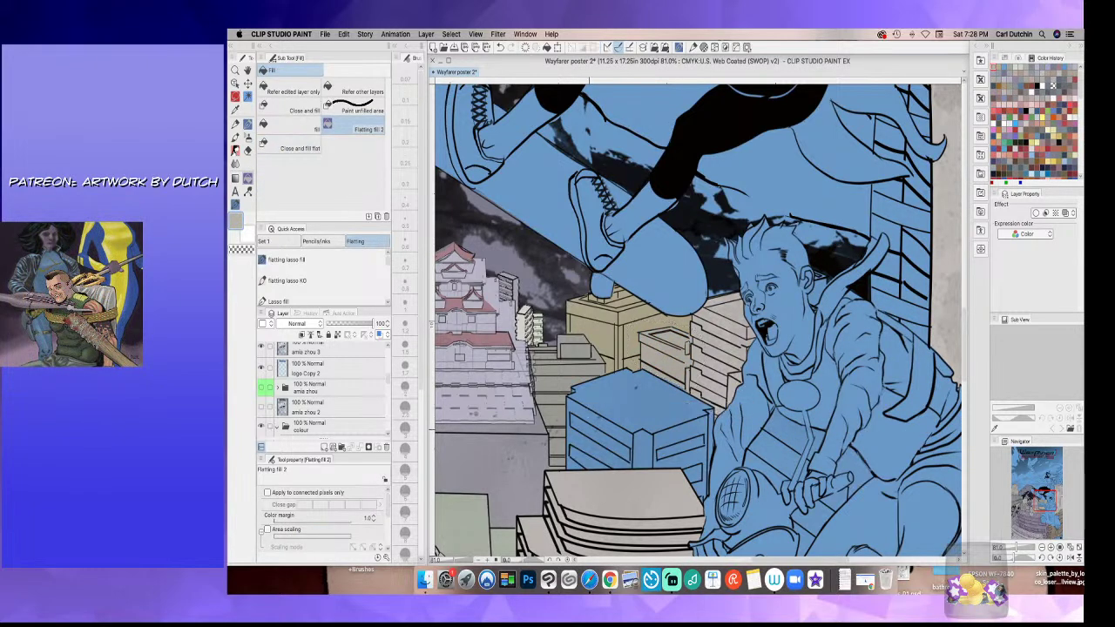
- Lasso the large blue building behind the curved rooftop, fill it with a darker warm grey, and clear the selection
{"action": "left_click", "coordinate": [236, 98]}
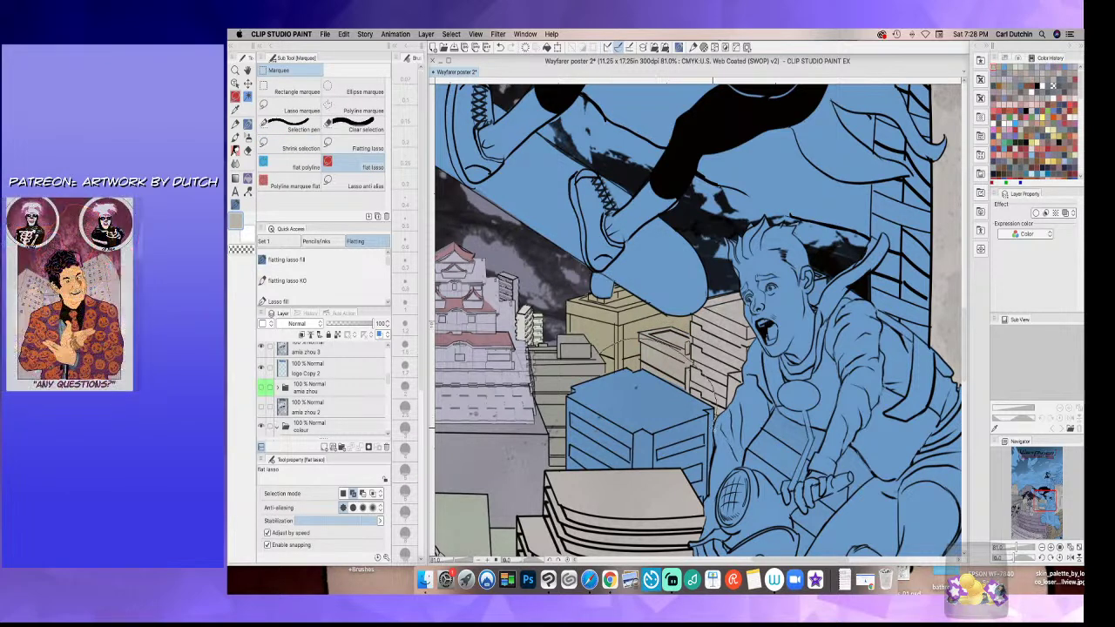
{"action": "mouse_move", "coordinate": [710, 477]}
{"action": "left_mouse_down"}
{"action": "mouse_move", "coordinate": [708, 500]}
{"action": "mouse_move", "coordinate": [669, 528]}
{"action": "mouse_move", "coordinate": [552, 481]}
{"action": "mouse_move", "coordinate": [591, 341]}
{"action": "left_mouse_up"}
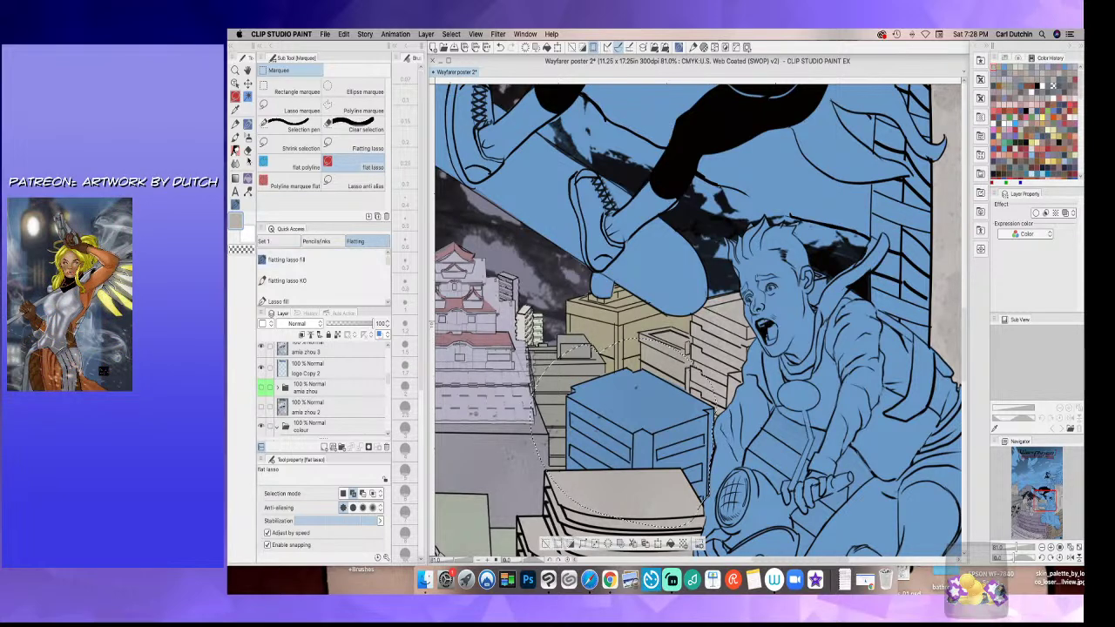
{"action": "left_click", "coordinate": [233, 223]}
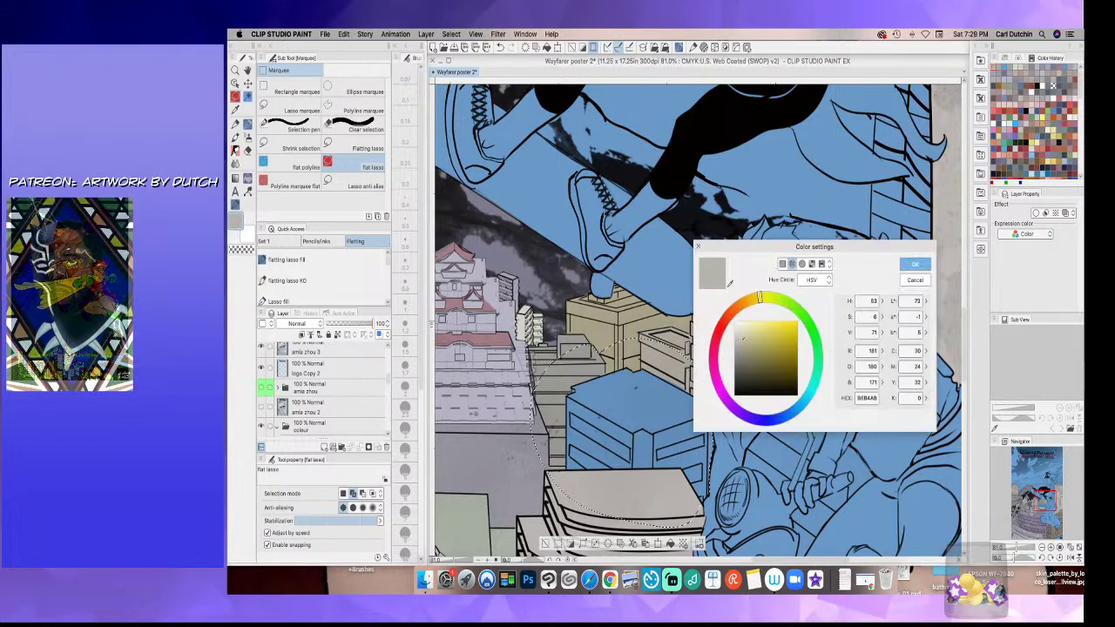
{"action": "left_click", "coordinate": [913, 266]}
{"action": "left_click", "coordinate": [251, 186]}
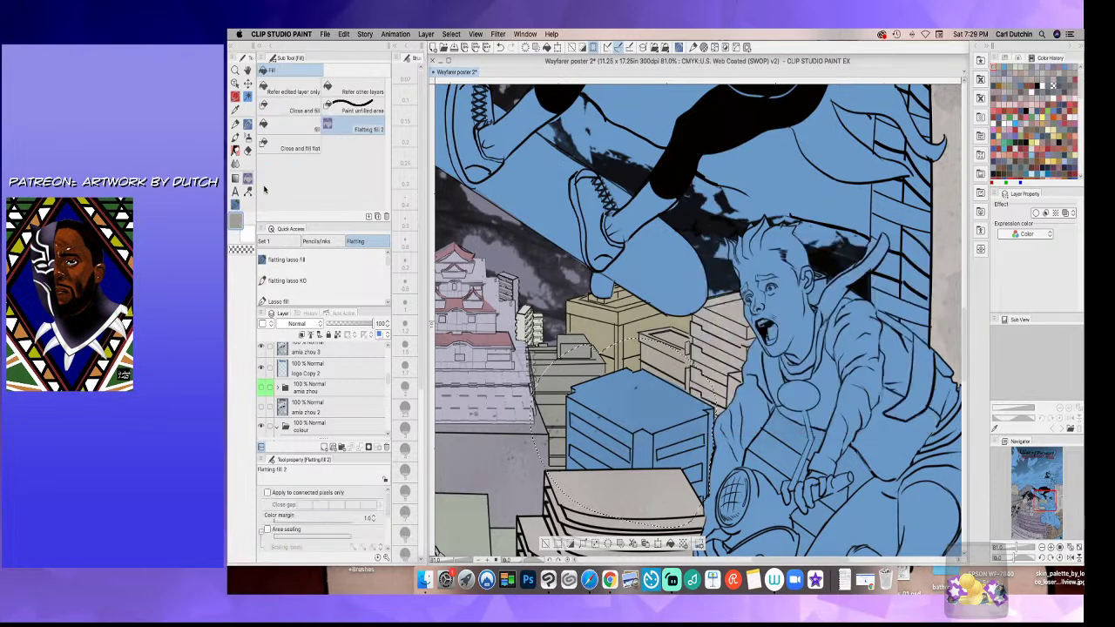
{"action": "left_click", "coordinate": [546, 543]}
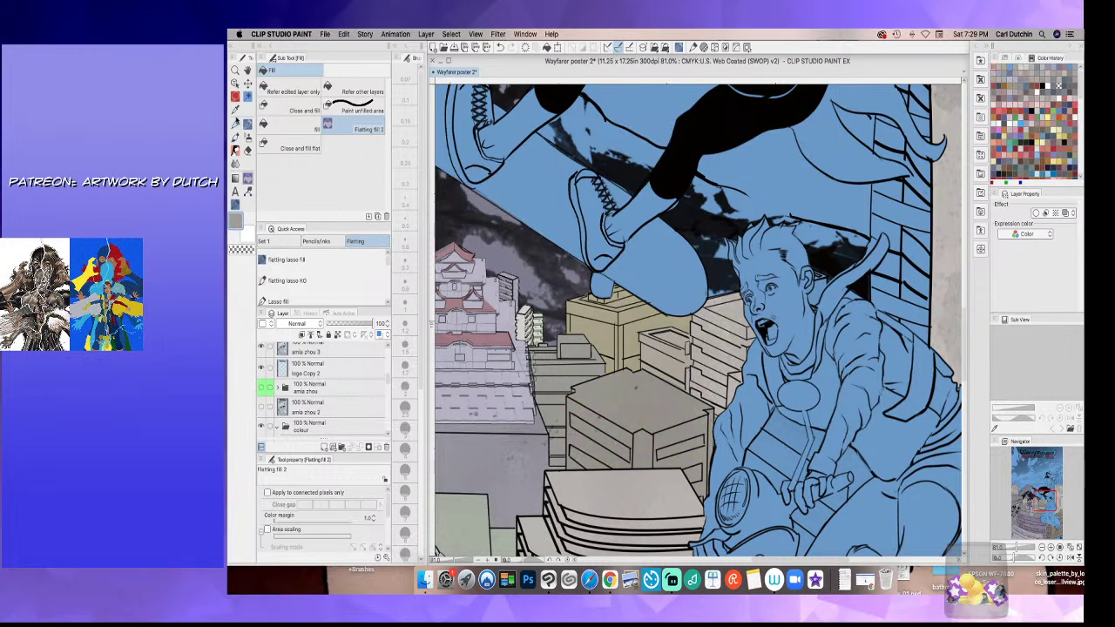
- Sample the pale building's beige with the line art hidden, restore the line art, and fill the small gap behind the figure's neck
{"action": "key", "text": "m"}
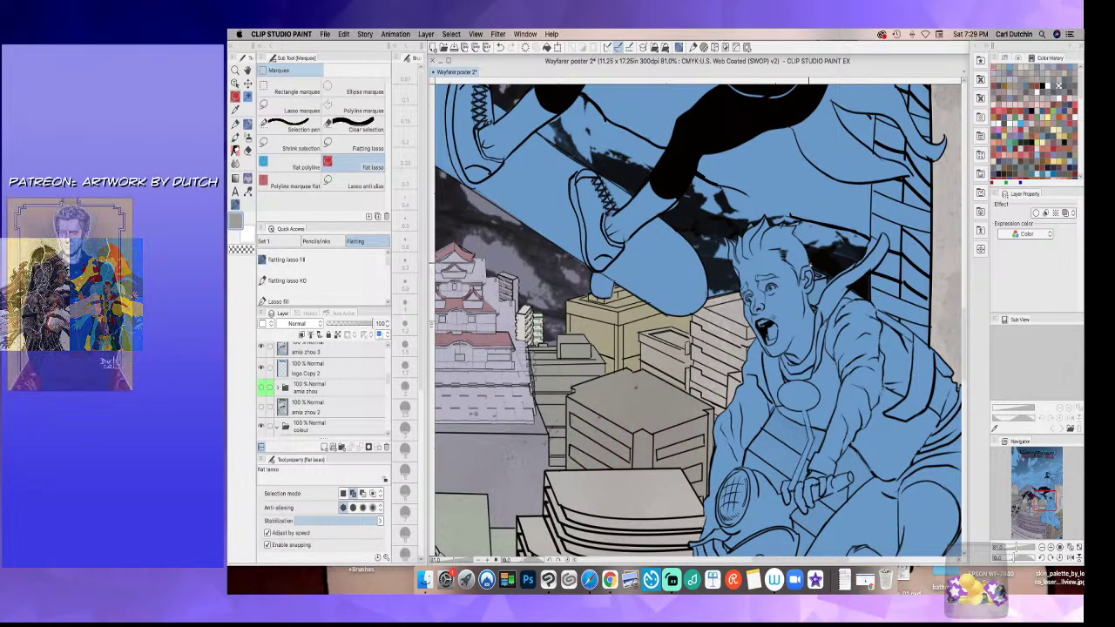
{"action": "left_click", "coordinate": [262, 349]}
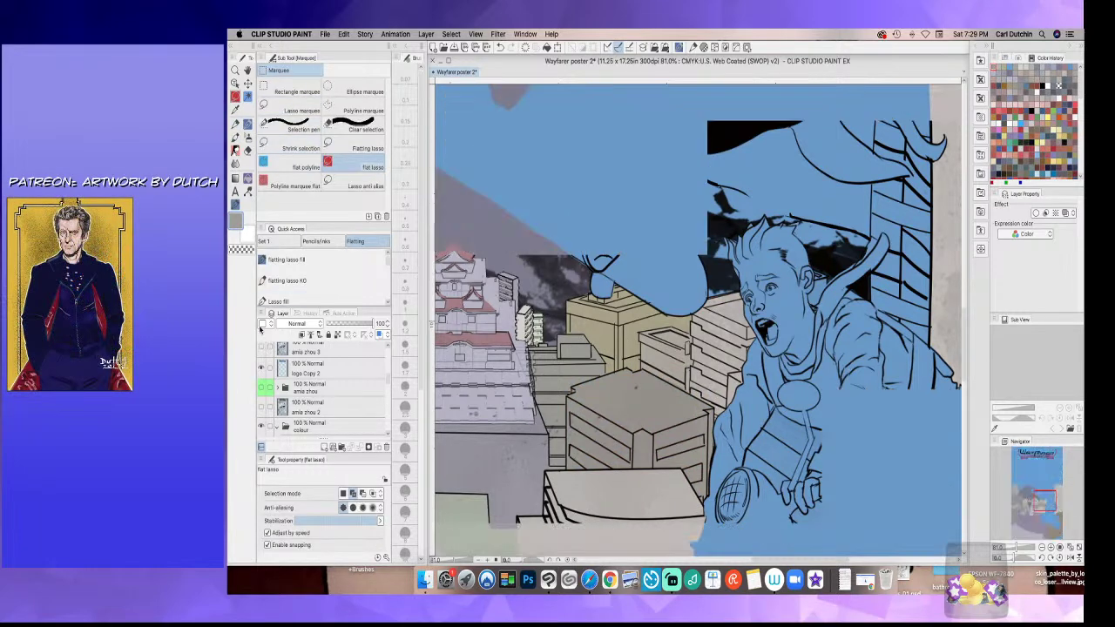
{"action": "key", "text": "i"}
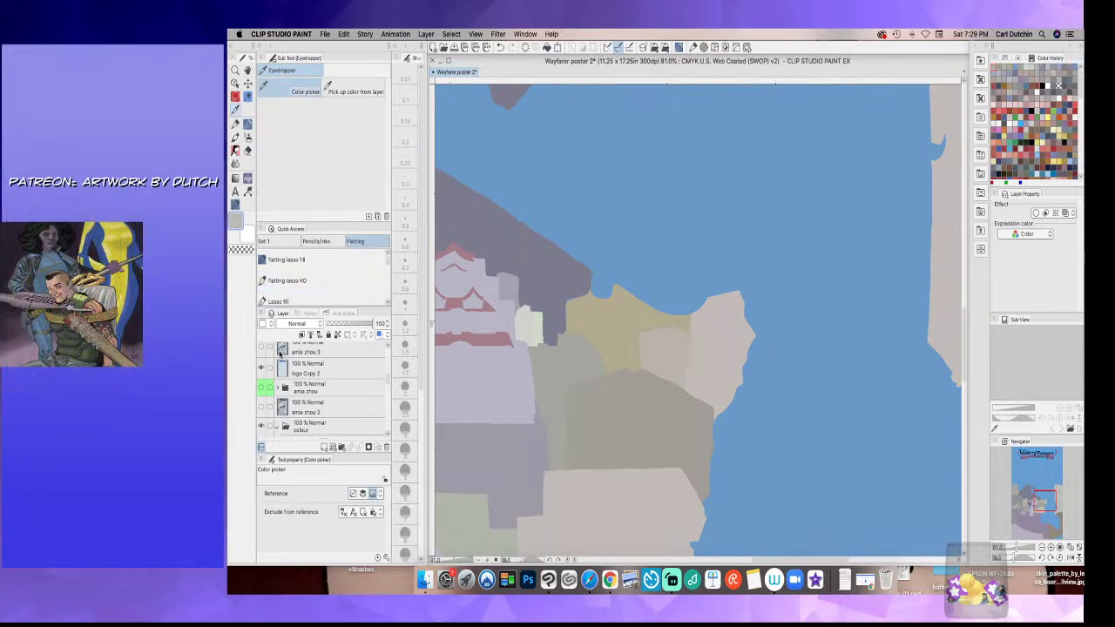
{"action": "left_click", "coordinate": [261, 349]}
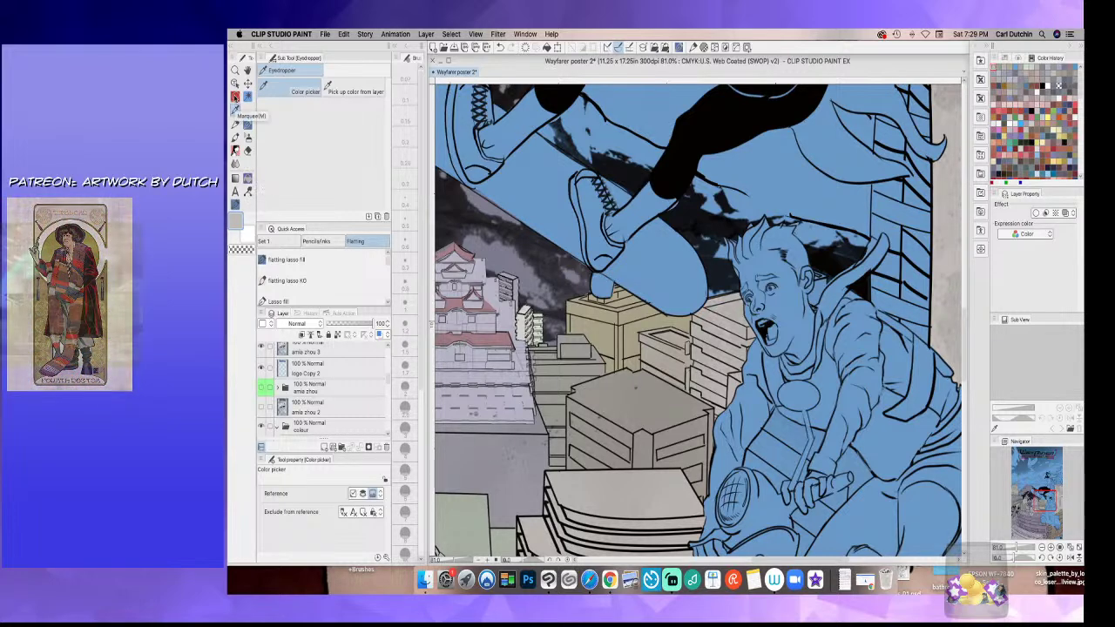
{"action": "left_click", "coordinate": [234, 97]}
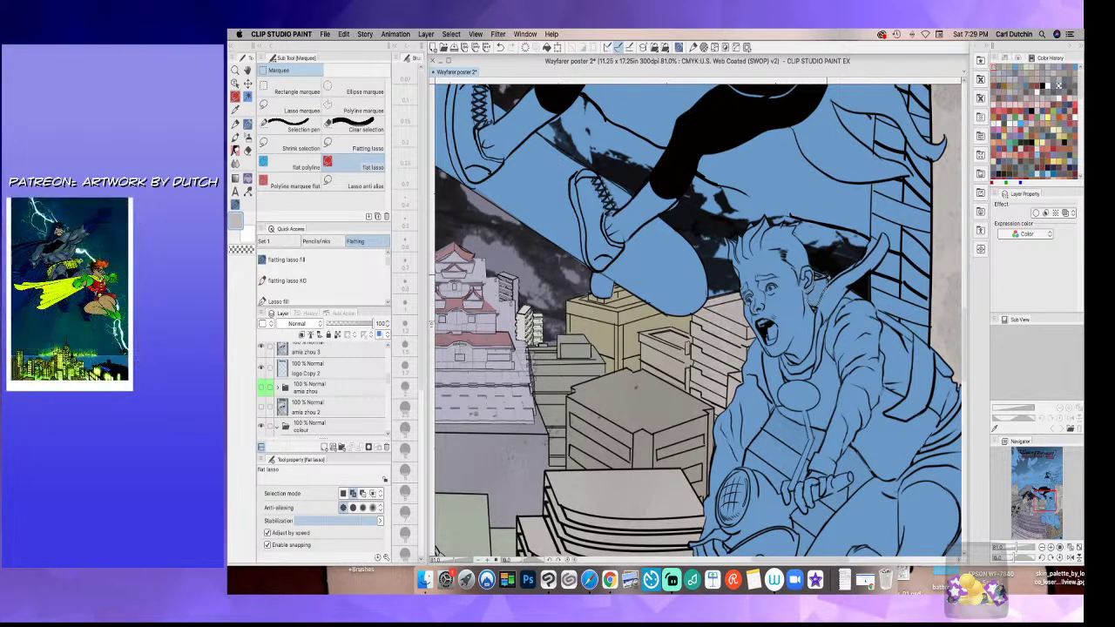
{"action": "left_click", "coordinate": [816, 270]}
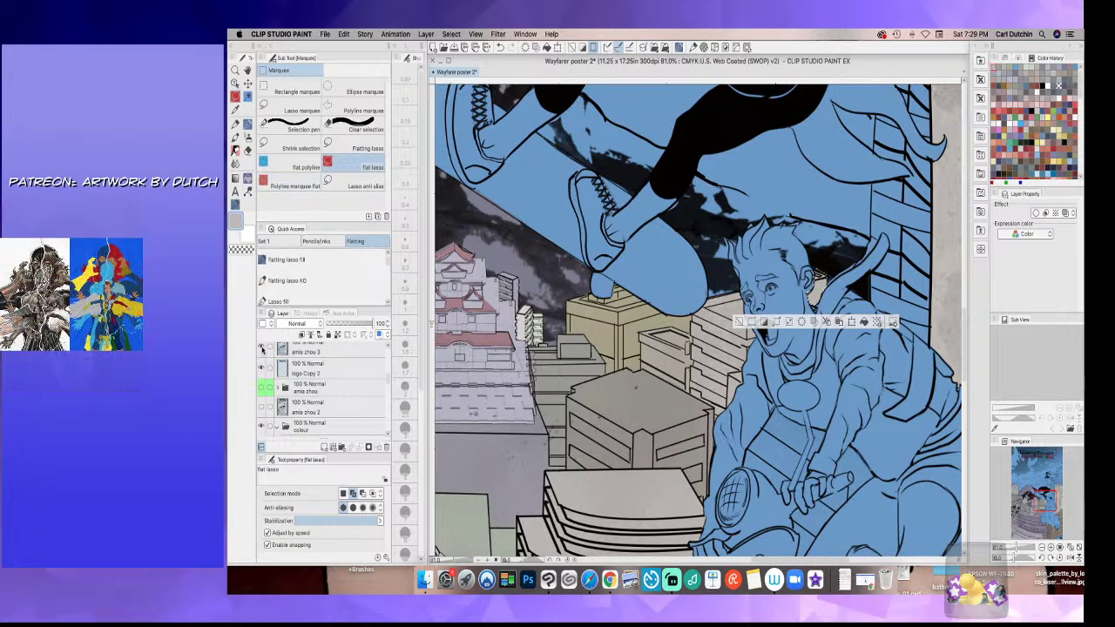
- Hide the line art, sample the dark purple-grey of the background behind the castle, and show the line art again
{"action": "left_click", "coordinate": [261, 347]}
{"action": "left_click", "coordinate": [236, 111]}
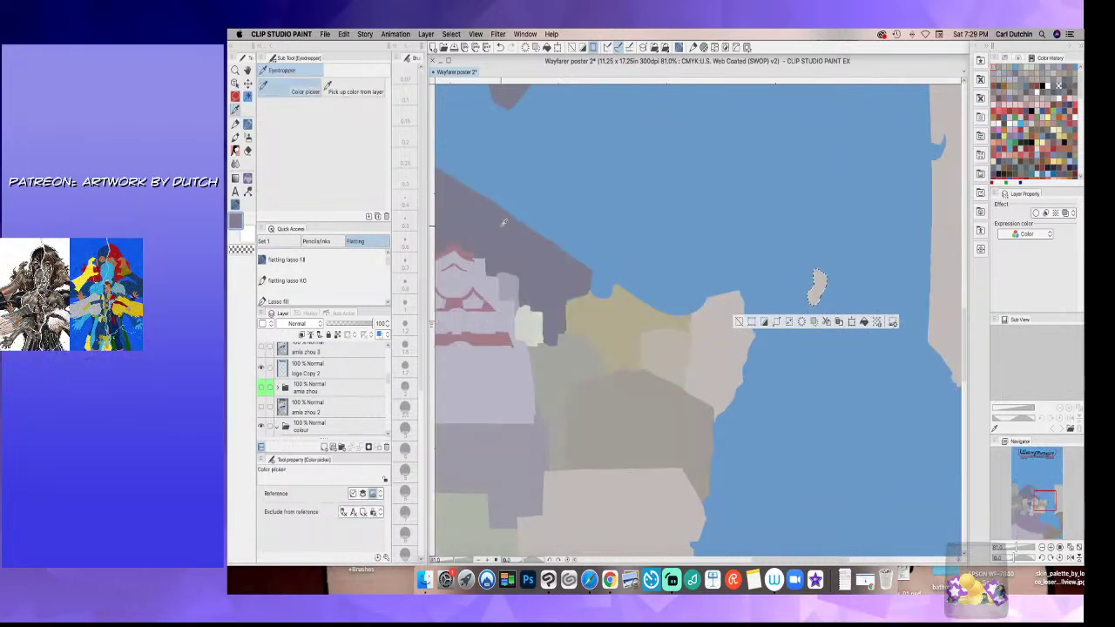
{"action": "left_click", "coordinate": [261, 347]}
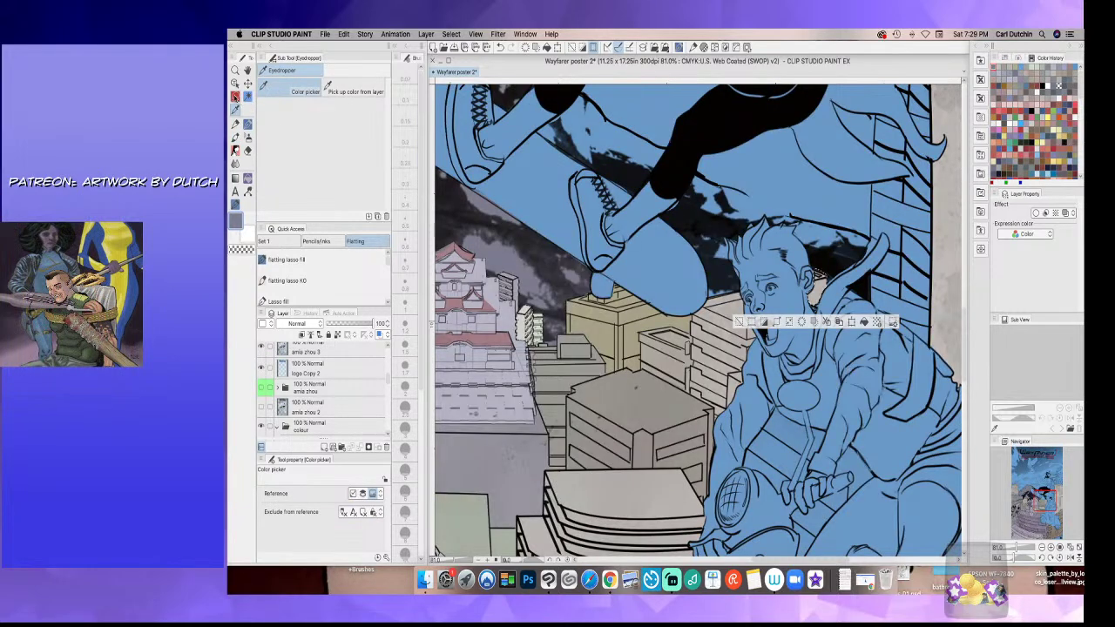
- Lasso the background gap between the hanging leg and the screaming figure's hair, fill it with the dark purple-grey, and clear the selection
{"action": "left_click", "coordinate": [235, 97]}
{"action": "left_click", "coordinate": [715, 283]}
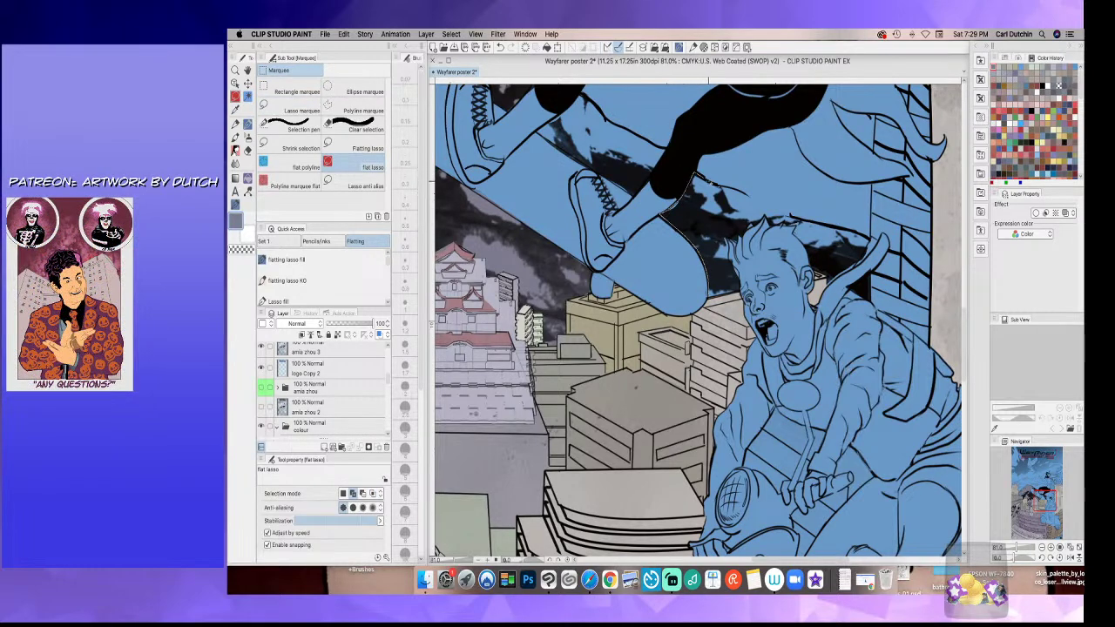
{"action": "left_click_drag", "start_coordinate": [731, 188], "coordinate": [797, 218]}
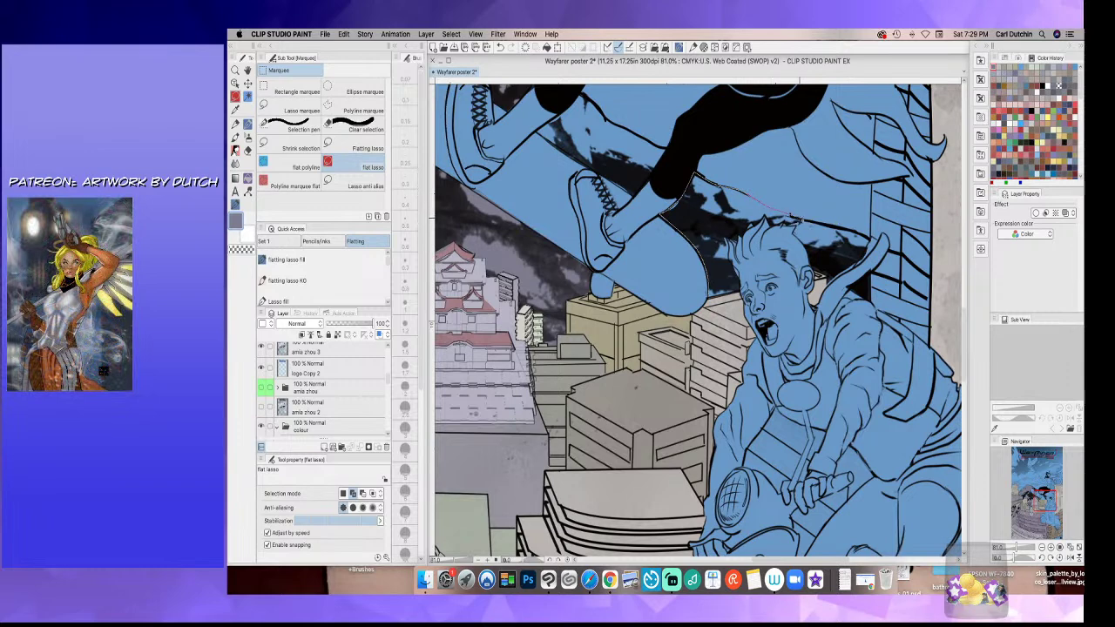
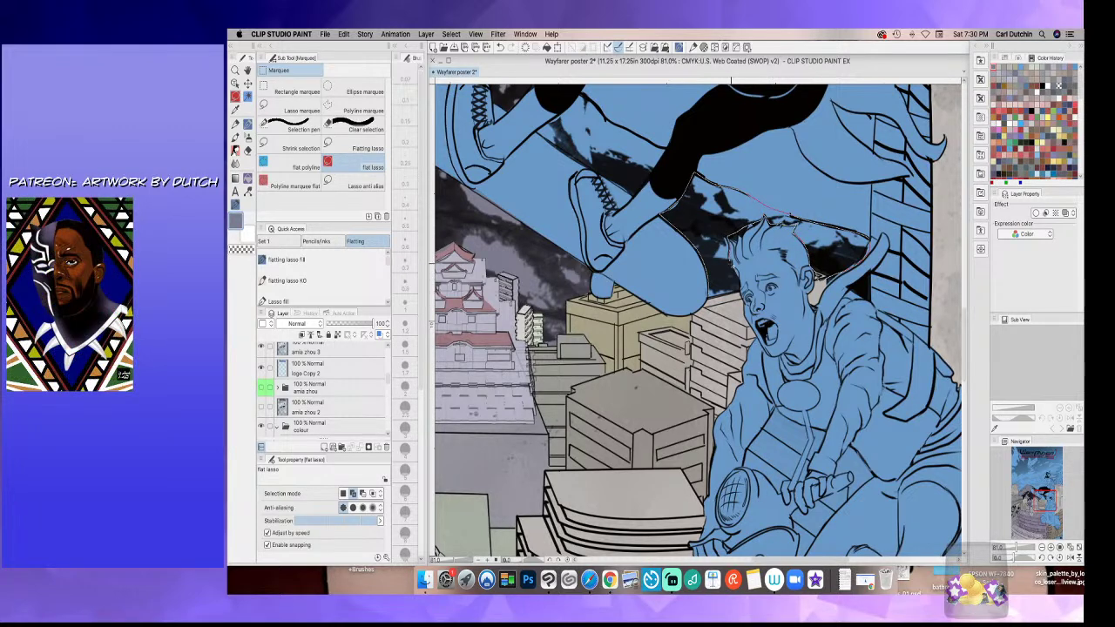
{"action": "mouse_move", "coordinate": [739, 275]}
{"action": "left_mouse_down"}
{"action": "mouse_move", "coordinate": [741, 302]}
{"action": "mouse_move", "coordinate": [710, 312]}
{"action": "left_mouse_up"}
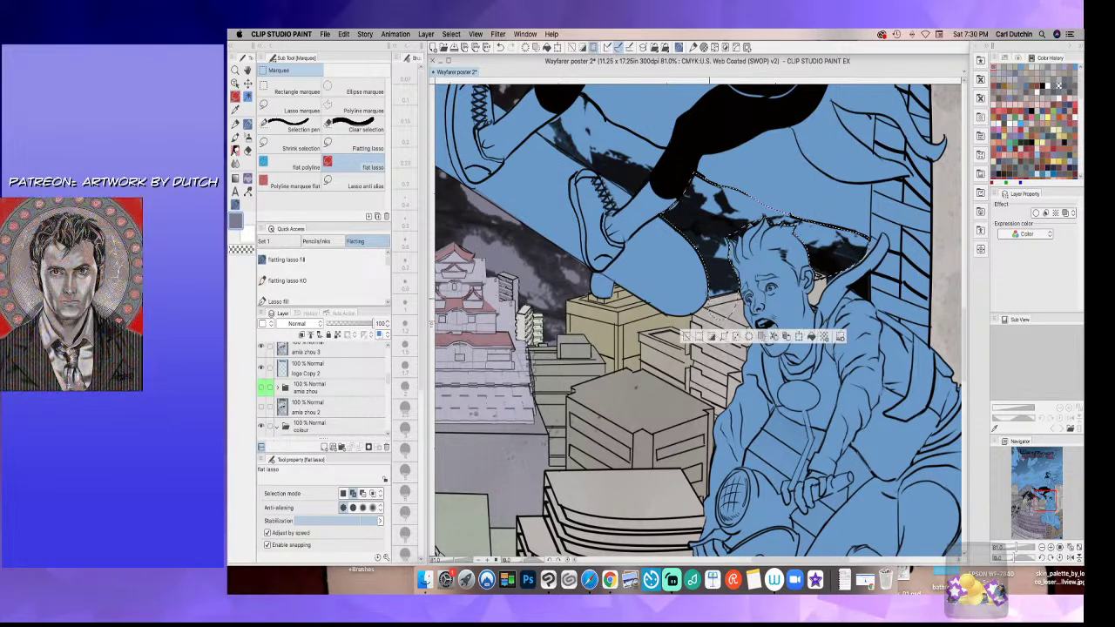
{"action": "left_click", "coordinate": [247, 178]}
{"action": "key", "text": "ctrl+d"}
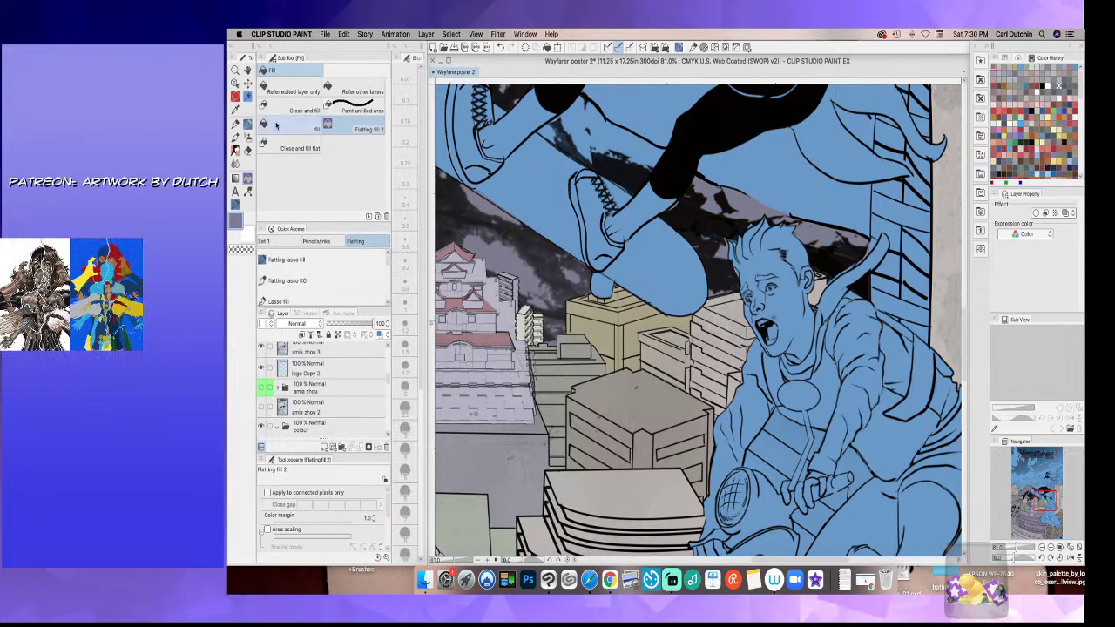
{"action": "left_click", "coordinate": [235, 109]}
{"action": "left_click", "coordinate": [507, 181]}
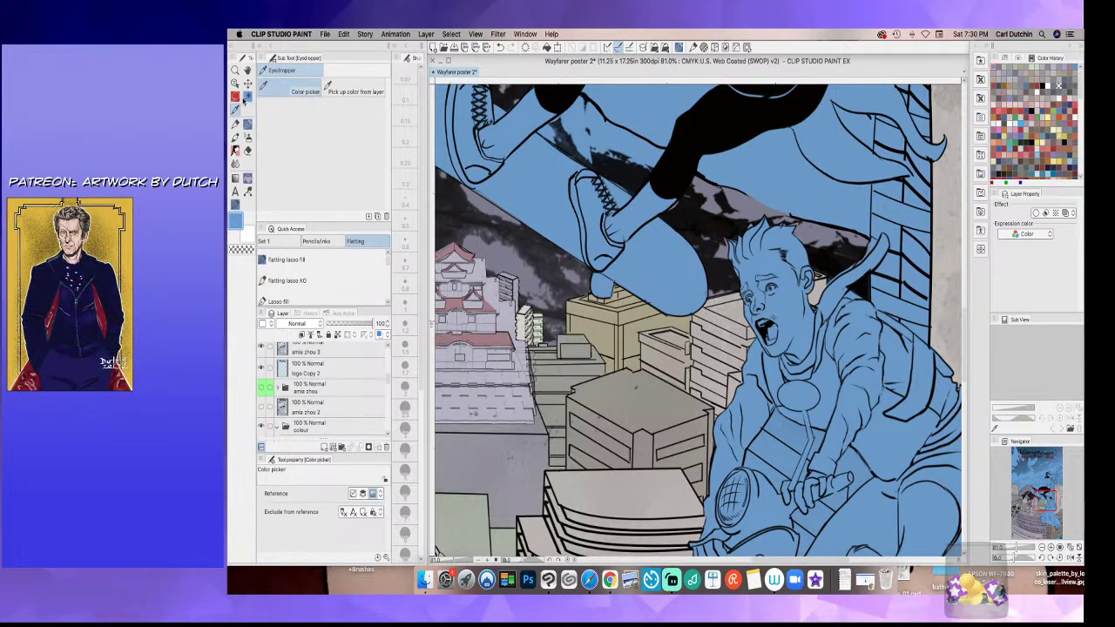
{"action": "left_click", "coordinate": [247, 125]}
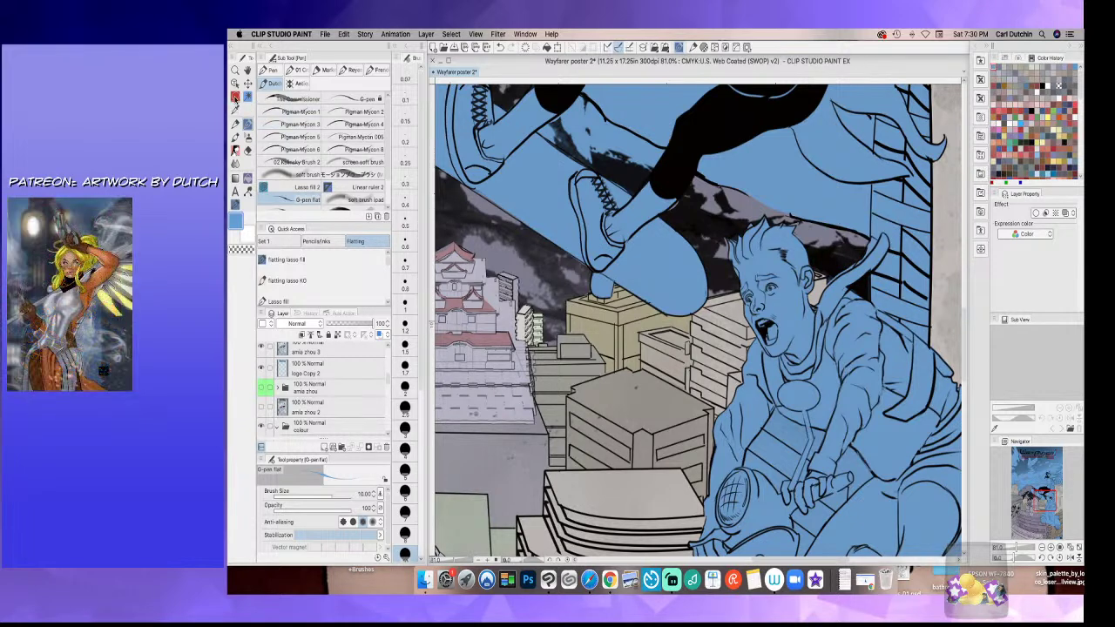
- Lasso the blue background gap between the leaping figure's legs, fill it with the sampled mountain purple-grey, and clear the selection
{"action": "left_click", "coordinate": [246, 96]}
{"action": "left_click_drag", "start_coordinate": [650, 141], "coordinate": [579, 91]}
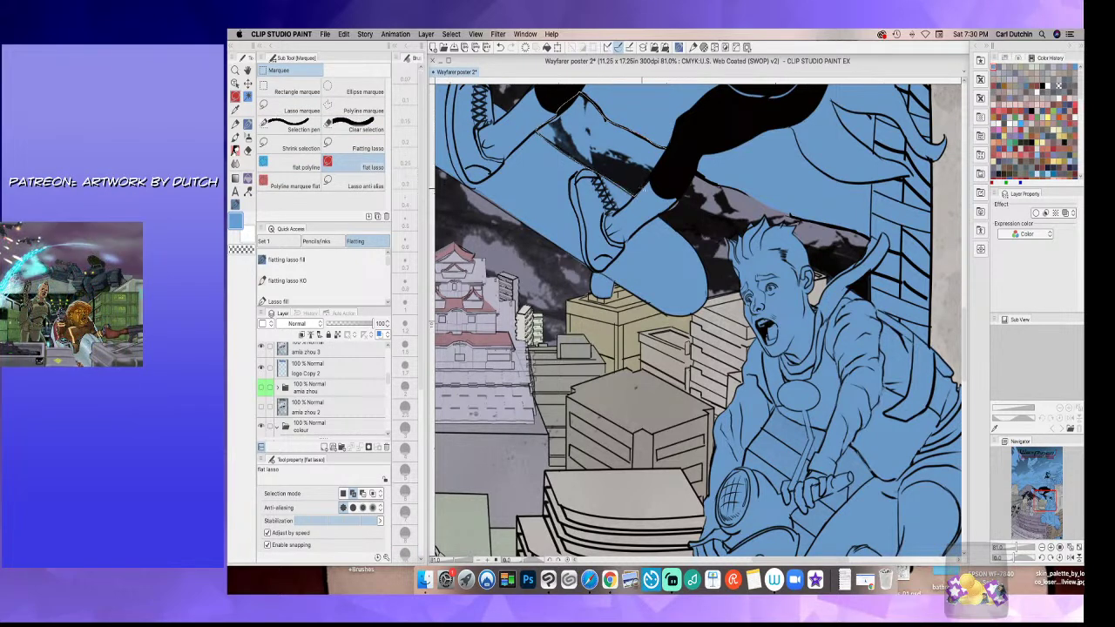
{"action": "left_click_drag", "start_coordinate": [665, 167], "coordinate": [664, 171]}
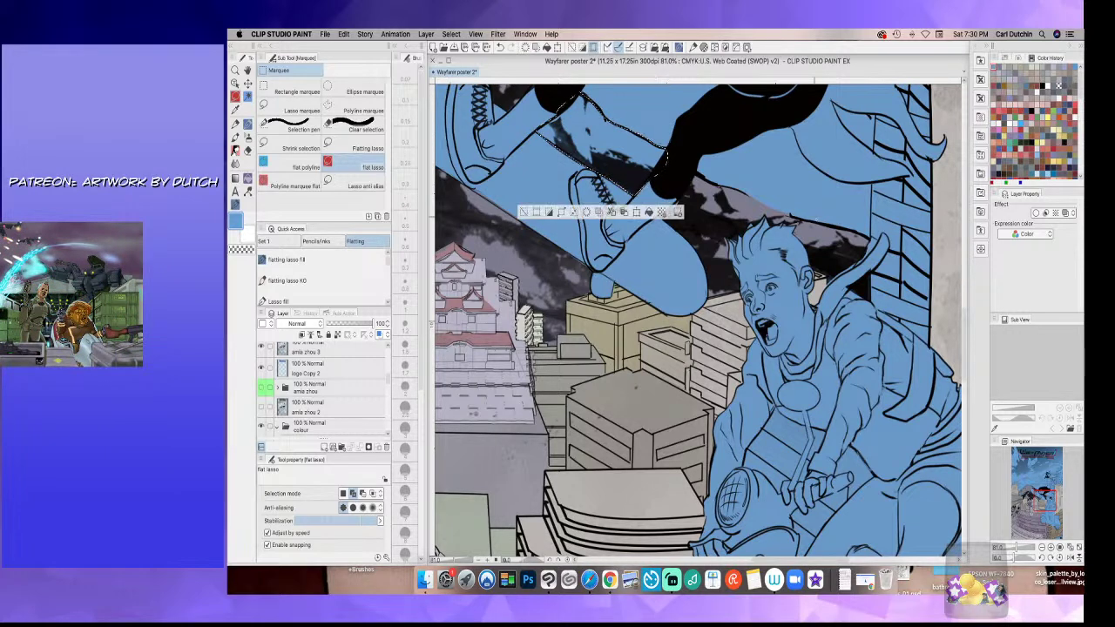
{"action": "left_click", "coordinate": [803, 227], "text": "alt"}
{"action": "left_click", "coordinate": [649, 212]}
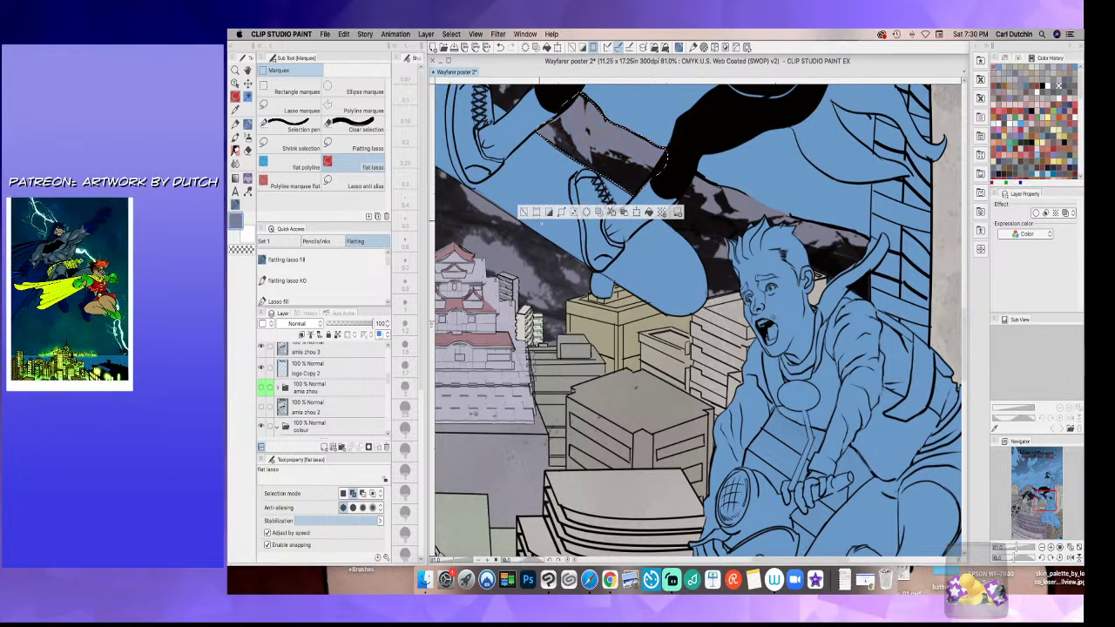
{"action": "left_click", "coordinate": [526, 213]}
- Choose a more neutral grey, lasso the leftover blue area at the poster's lower-right corner, fill it, and clear the selection
{"action": "scroll", "coordinate": [593, 313], "scroll_direction": "down", "scroll_amount": 5}
{"action": "scroll", "coordinate": [593, 320], "scroll_direction": "down", "scroll_amount": 1}
{"action": "left_click_drag", "start_coordinate": [963, 271], "coordinate": [961, 298]}
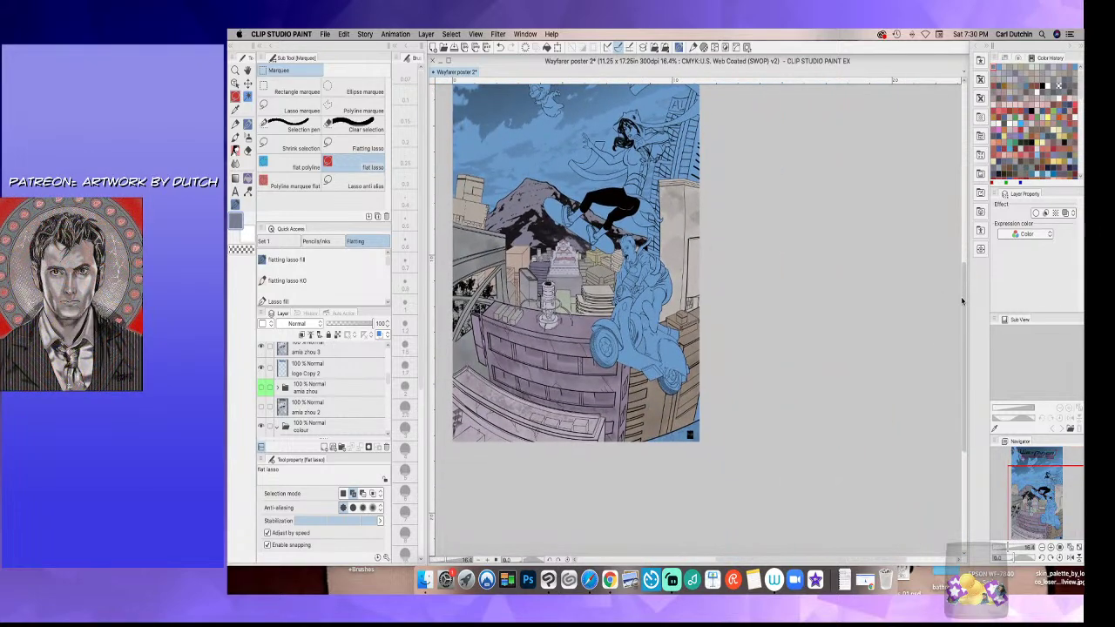
{"action": "left_click", "coordinate": [235, 223]}
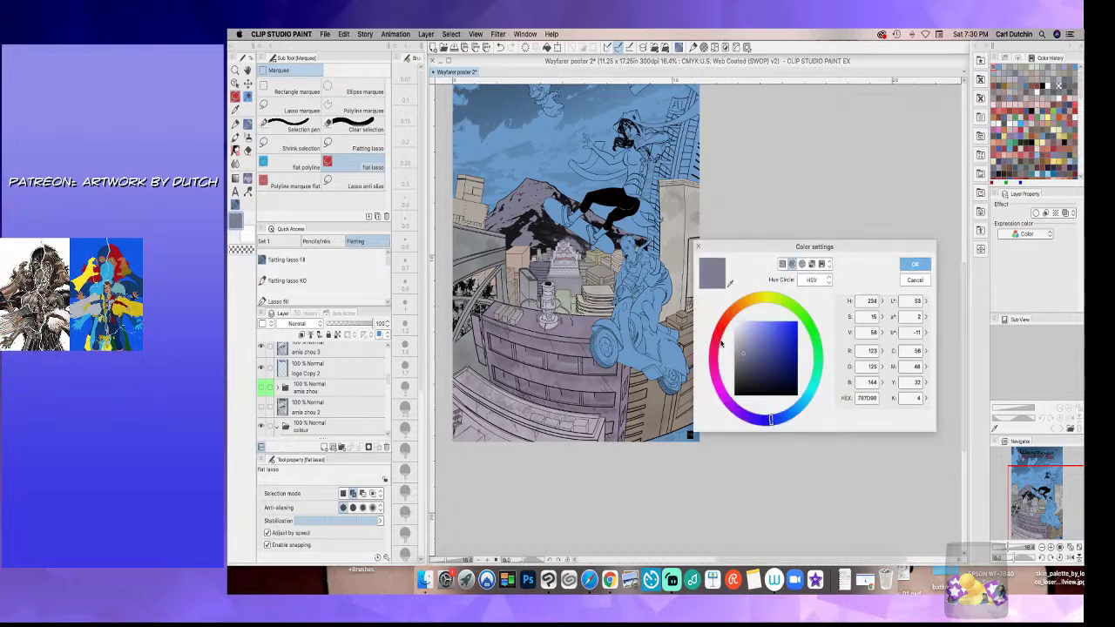
{"action": "left_click", "coordinate": [916, 265]}
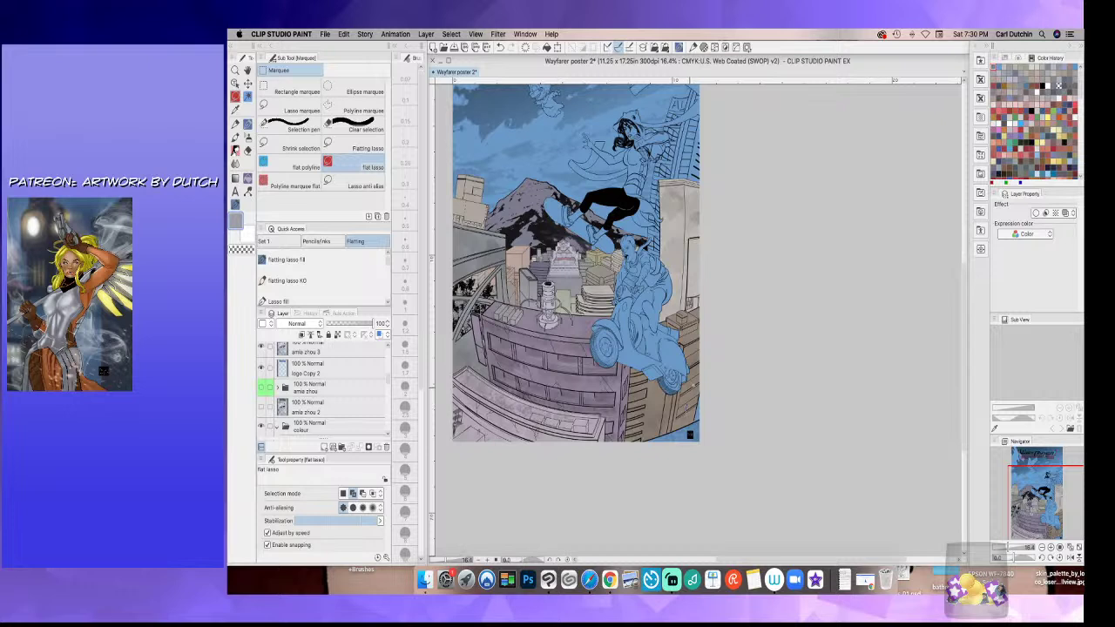
{"action": "mouse_move", "coordinate": [699, 367]}
{"action": "left_mouse_down"}
{"action": "mouse_move", "coordinate": [652, 480]}
{"action": "mouse_move", "coordinate": [646, 417]}
{"action": "mouse_move", "coordinate": [684, 410]}
{"action": "left_mouse_up"}
{"action": "key", "text": "g"}
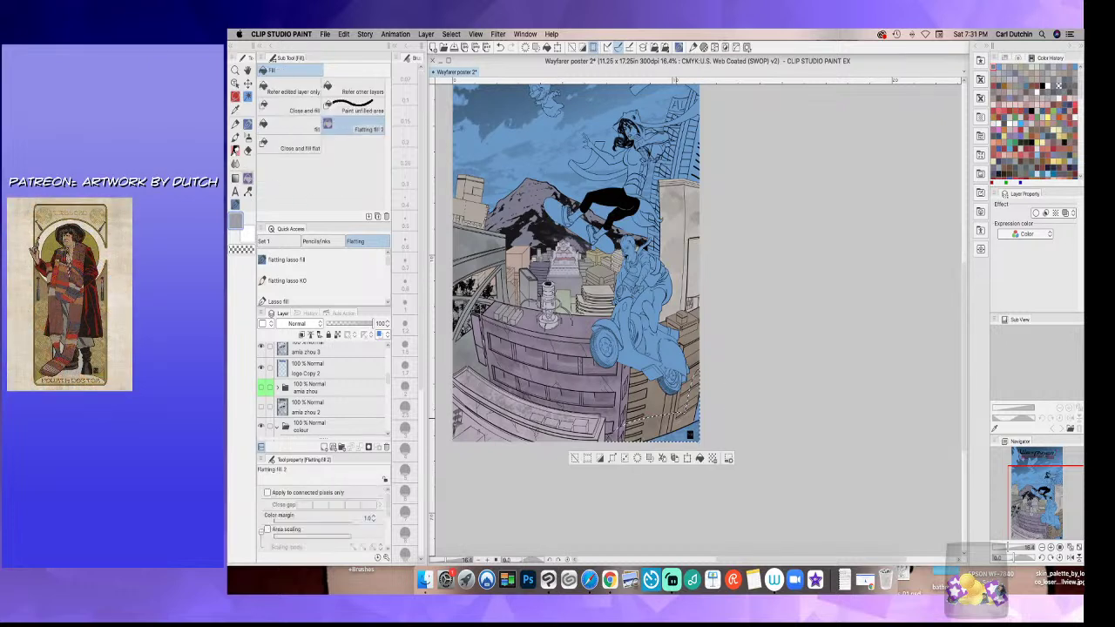
{"action": "left_click", "coordinate": [581, 459]}
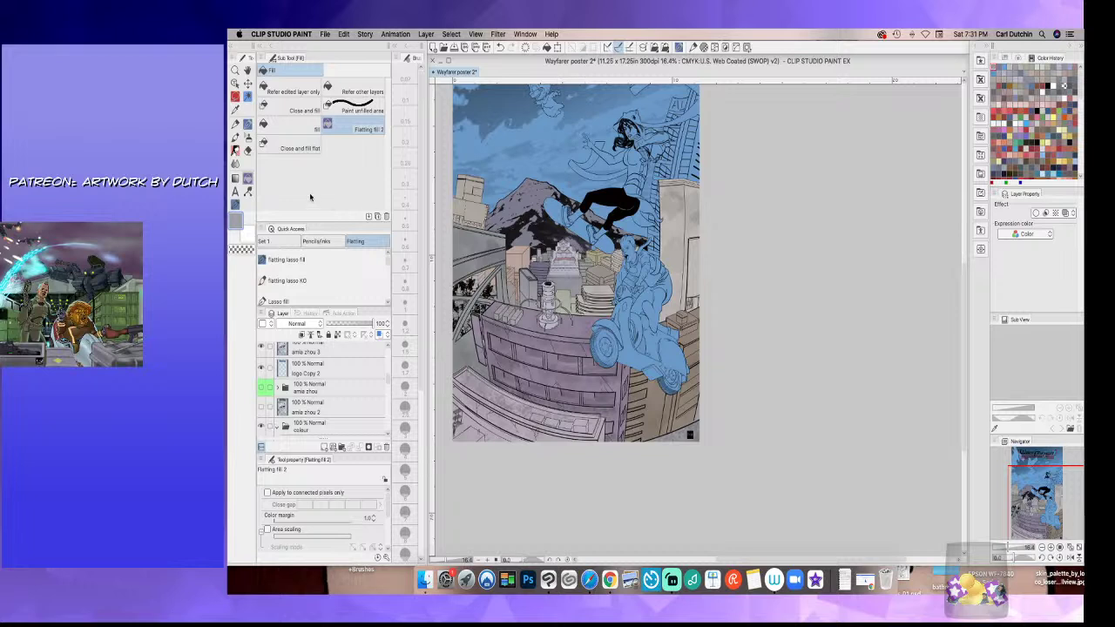
- Hide the line art, sample the brown of the building below the scooter, and show the line art again
{"action": "left_click", "coordinate": [262, 347]}
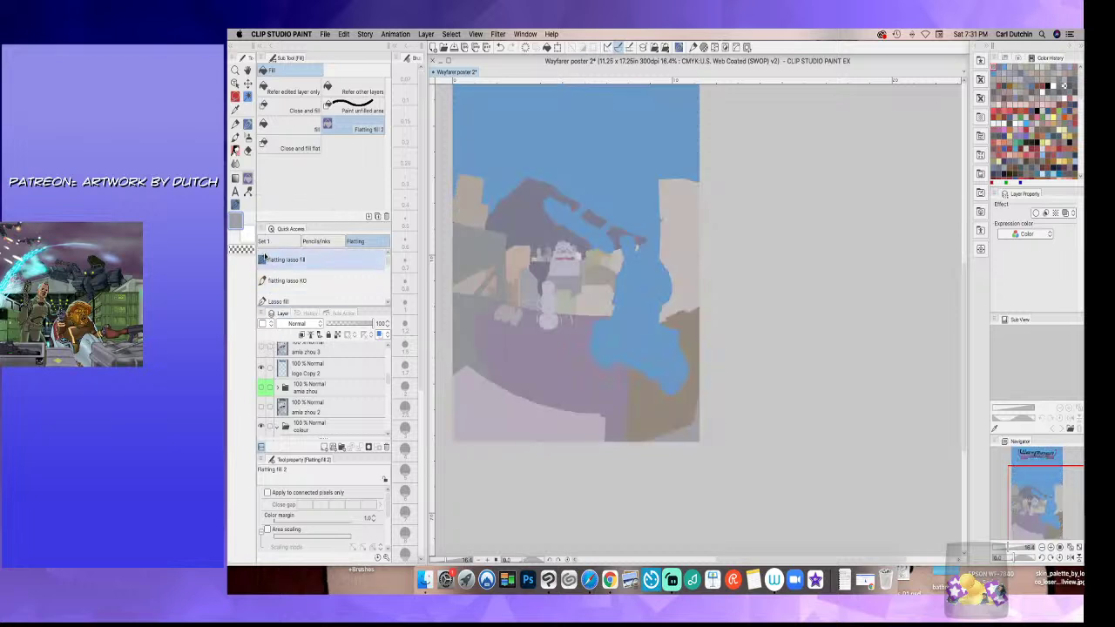
{"action": "left_click", "coordinate": [235, 110]}
{"action": "left_click", "coordinate": [646, 394]}
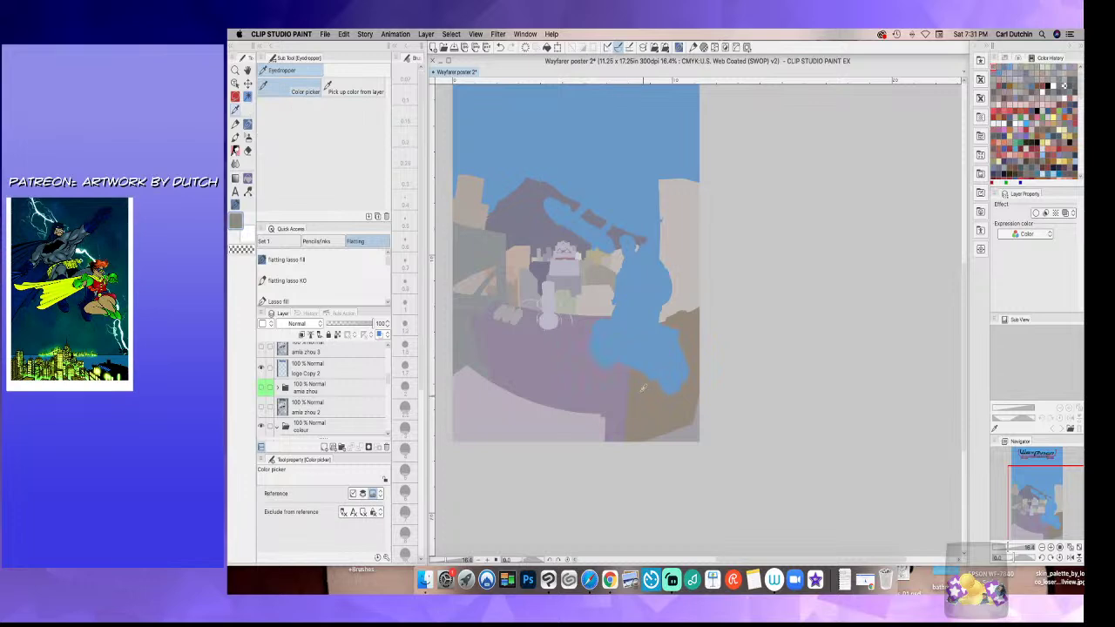
{"action": "left_click", "coordinate": [262, 347]}
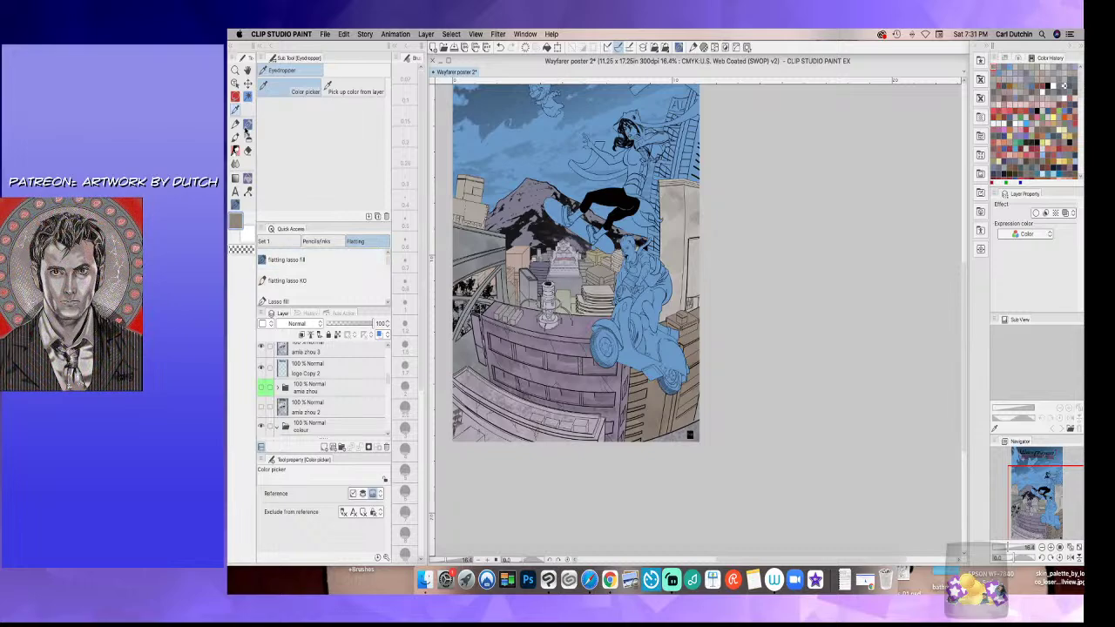
- Lasso the background gap in the scooter's step-through below the seat, fill it with the sampled brown, and clear the selection
{"action": "left_click", "coordinate": [235, 98]}
{"action": "scroll", "coordinate": [642, 351], "scroll_direction": "up", "scroll_amount": 5}
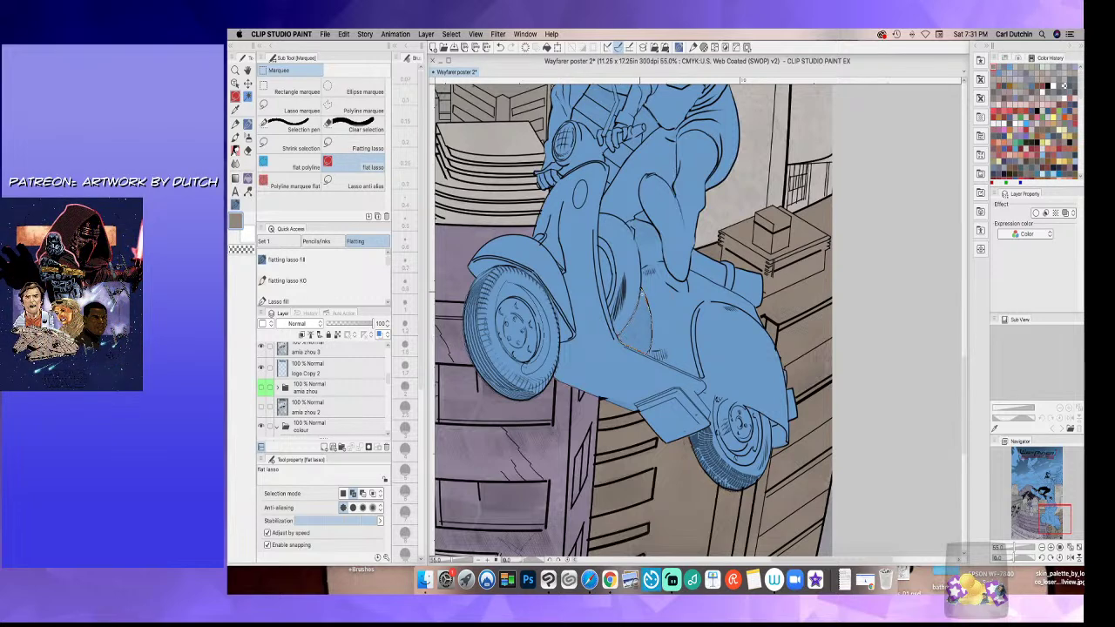
{"action": "left_click_drag", "start_coordinate": [640, 296], "coordinate": [644, 292]}
{"action": "key", "text": "Delete"}
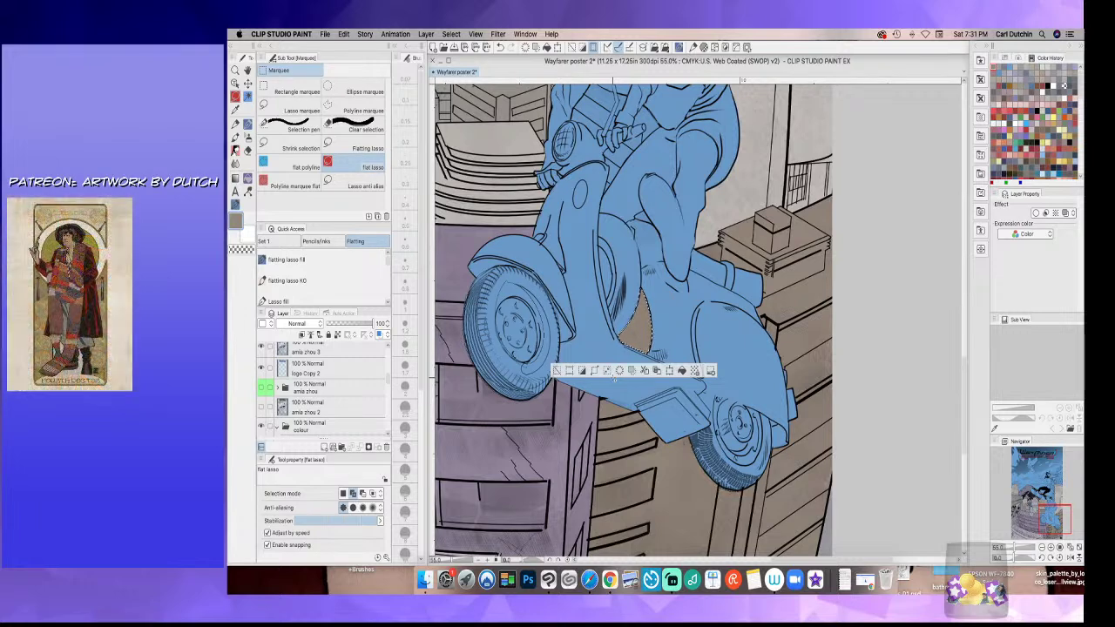
{"action": "left_click", "coordinate": [557, 372]}
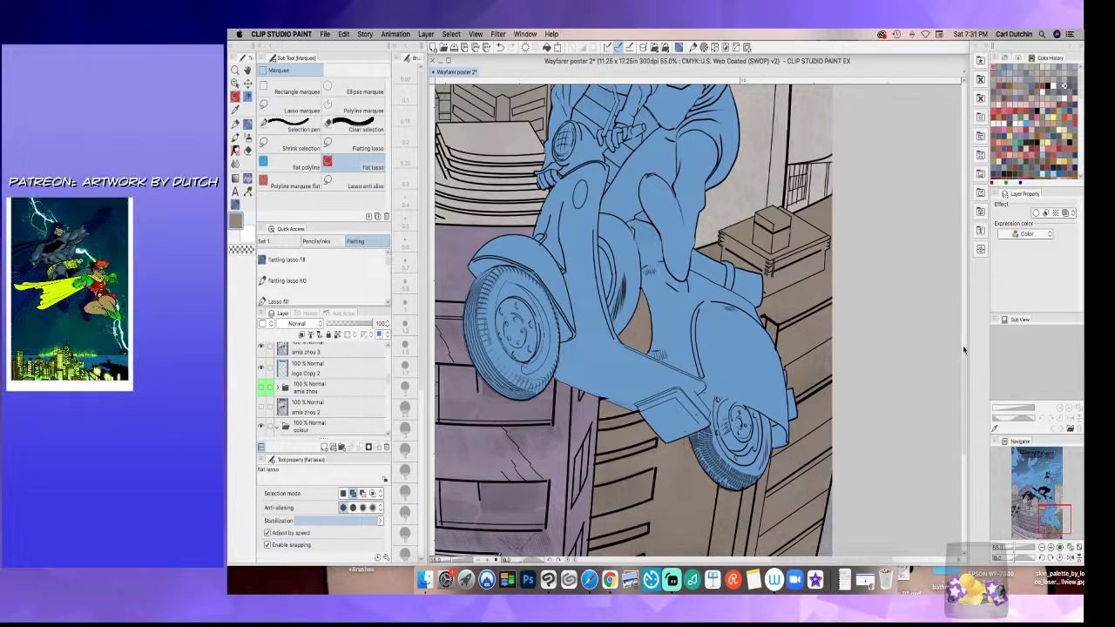
- Sample the curved rooftop's pale warm grey and lasso the background gaps between the rider's chest, arms and handlebars
{"action": "scroll", "coordinate": [961, 322], "scroll_direction": "up", "scroll_amount": 5}
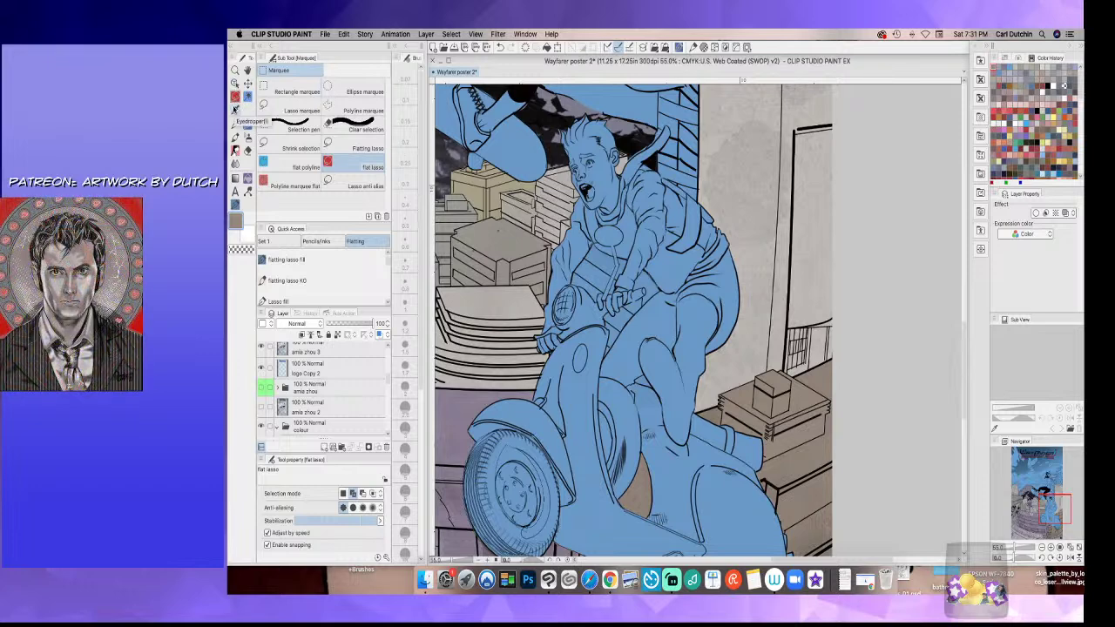
{"action": "left_click", "coordinate": [235, 109]}
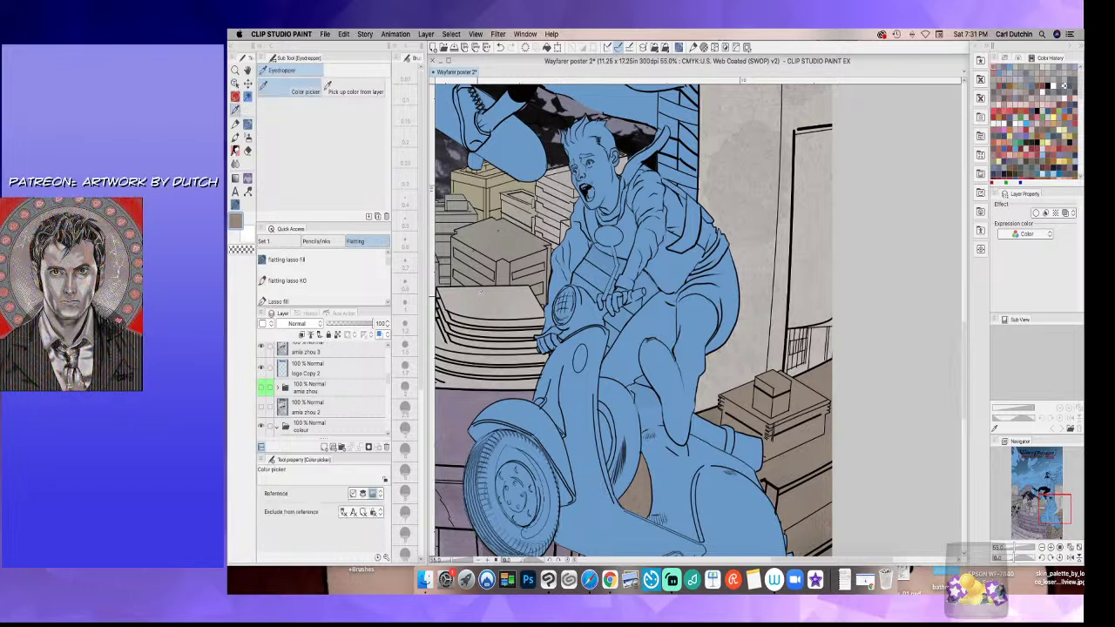
{"action": "left_click", "coordinate": [236, 97]}
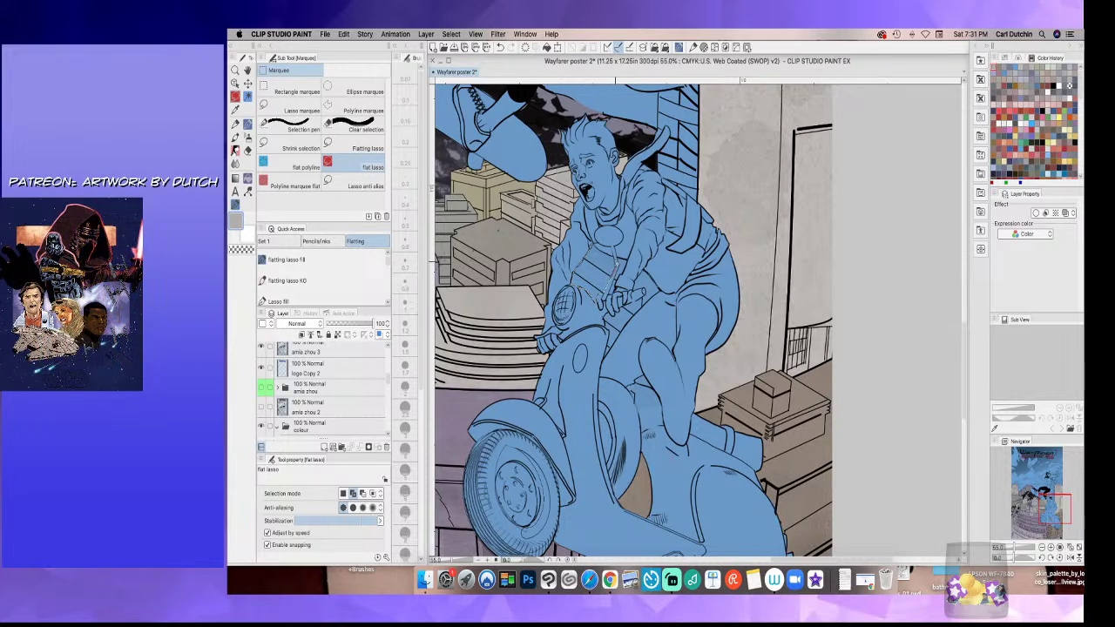
{"action": "mouse_move", "coordinate": [605, 252]}
{"action": "left_mouse_down"}
{"action": "mouse_move", "coordinate": [615, 291]}
{"action": "mouse_move", "coordinate": [616, 258]}
{"action": "left_mouse_up"}
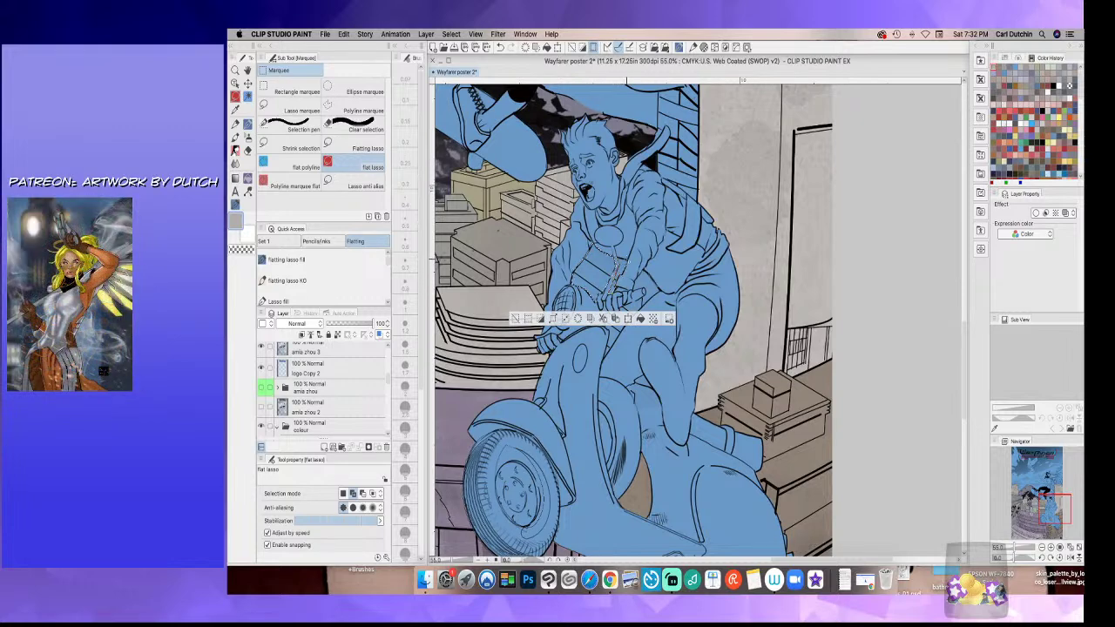
{"action": "left_click_drag", "start_coordinate": [627, 260], "coordinate": [617, 254]}
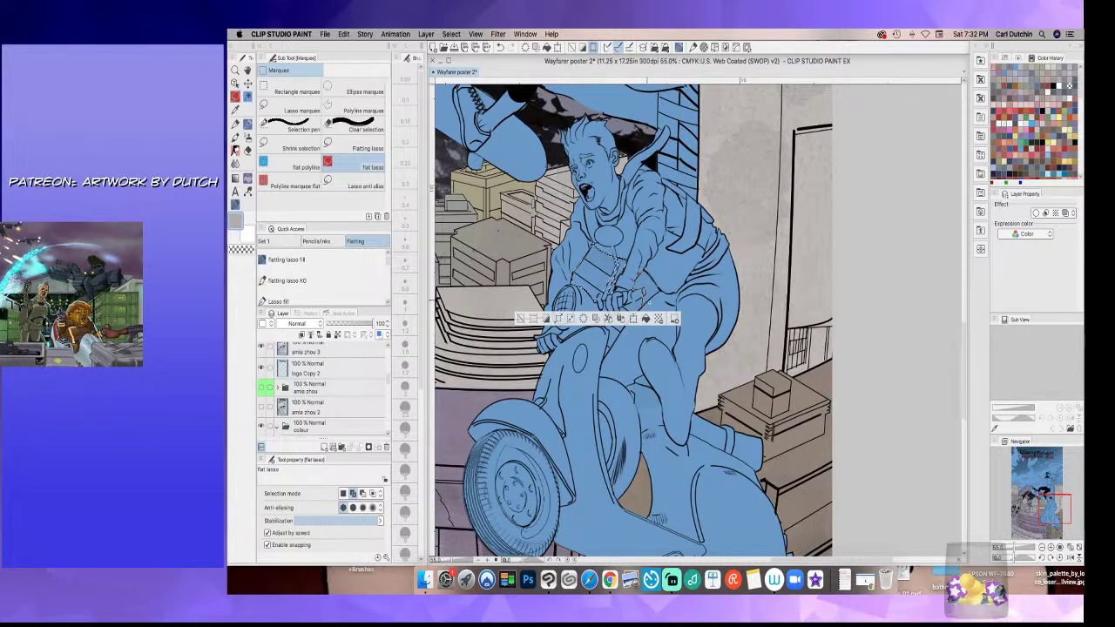
- Fill the background gaps between the rider's arms, the scooter handlebars and the legs with the flat grey-beige building colour, and clear the selection
{"action": "mouse_move", "coordinate": [647, 302]}
{"action": "left_mouse_down"}
{"action": "mouse_move", "coordinate": [662, 291]}
{"action": "mouse_move", "coordinate": [641, 271]}
{"action": "left_mouse_up"}
{"action": "key", "text": "Delete"}
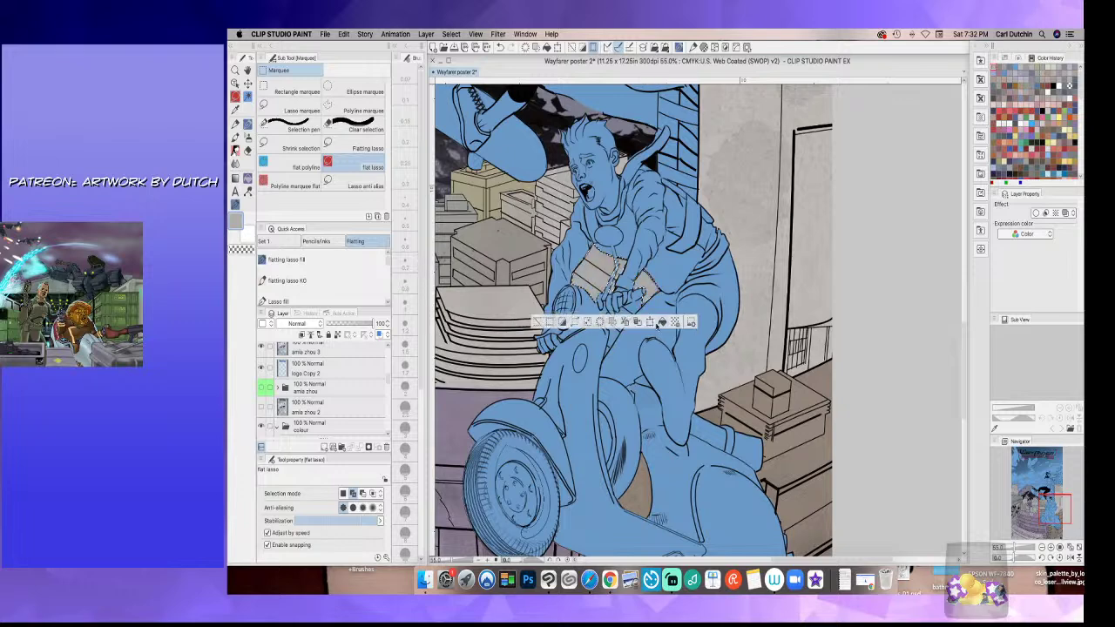
{"action": "key", "text": "super+d"}
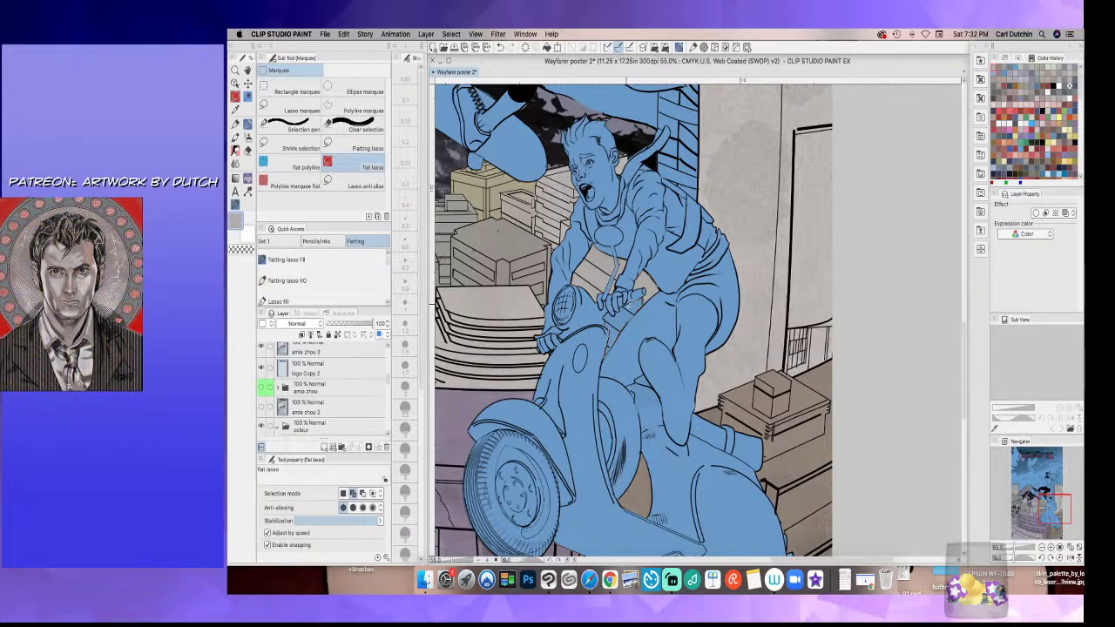
{"action": "left_click_drag", "start_coordinate": [618, 310], "coordinate": [604, 314]}
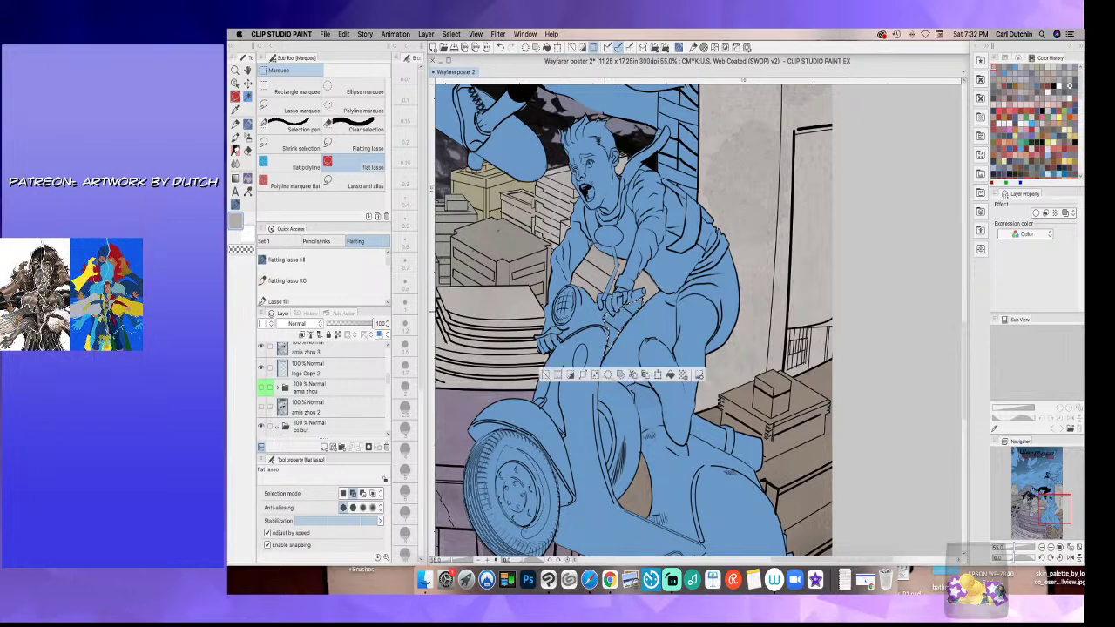
{"action": "left_click", "coordinate": [670, 375]}
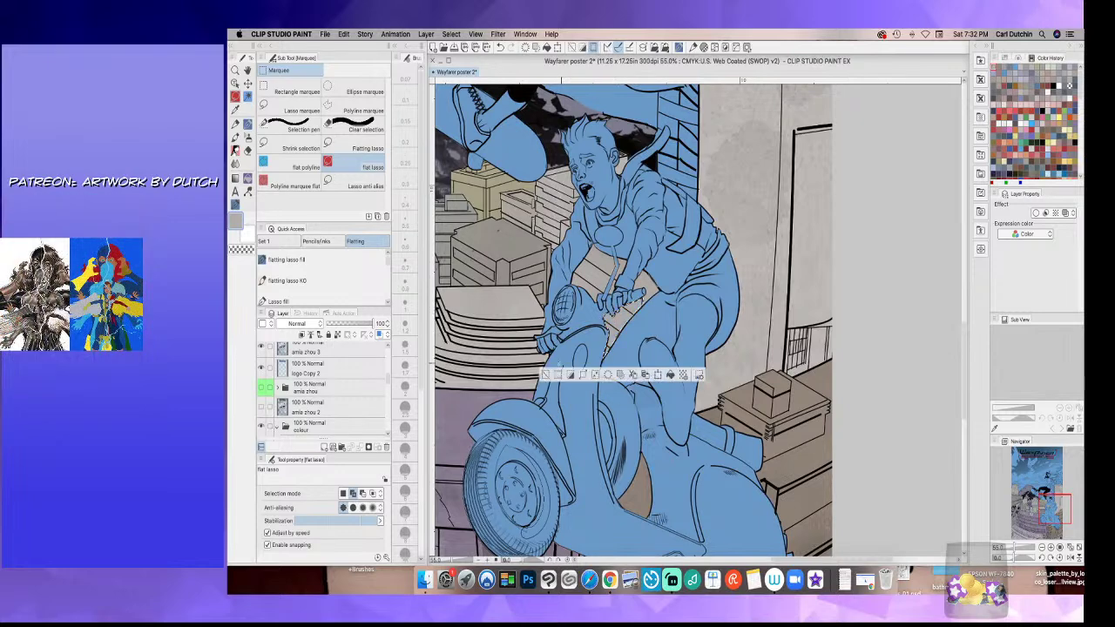
{"action": "left_click", "coordinate": [547, 376]}
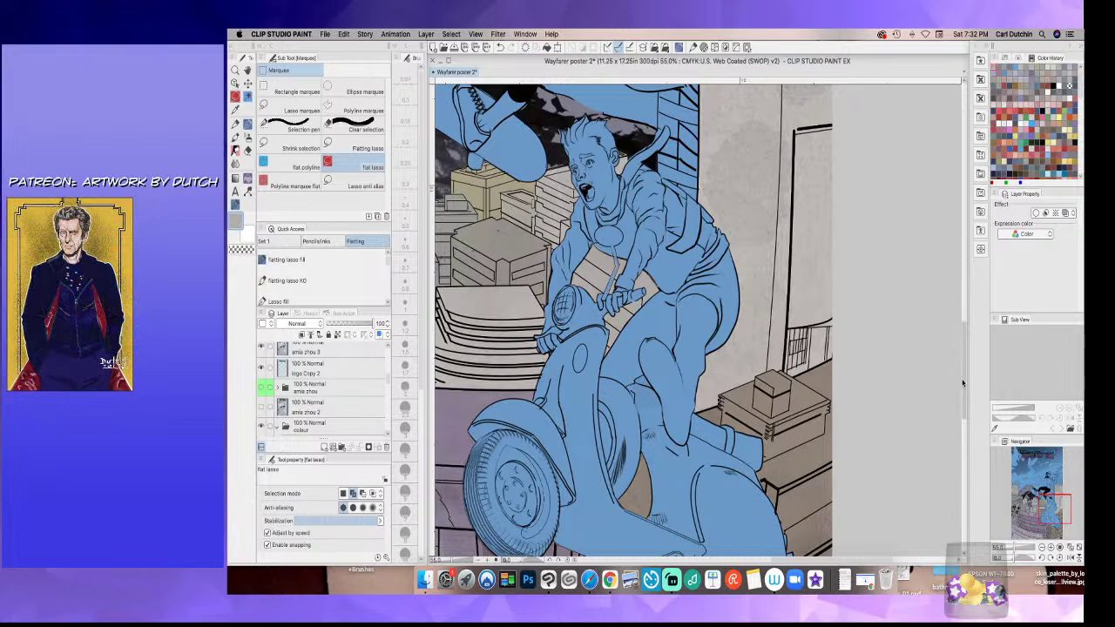
{"action": "scroll", "coordinate": [633, 321], "scroll_direction": "up", "scroll_amount": 5}
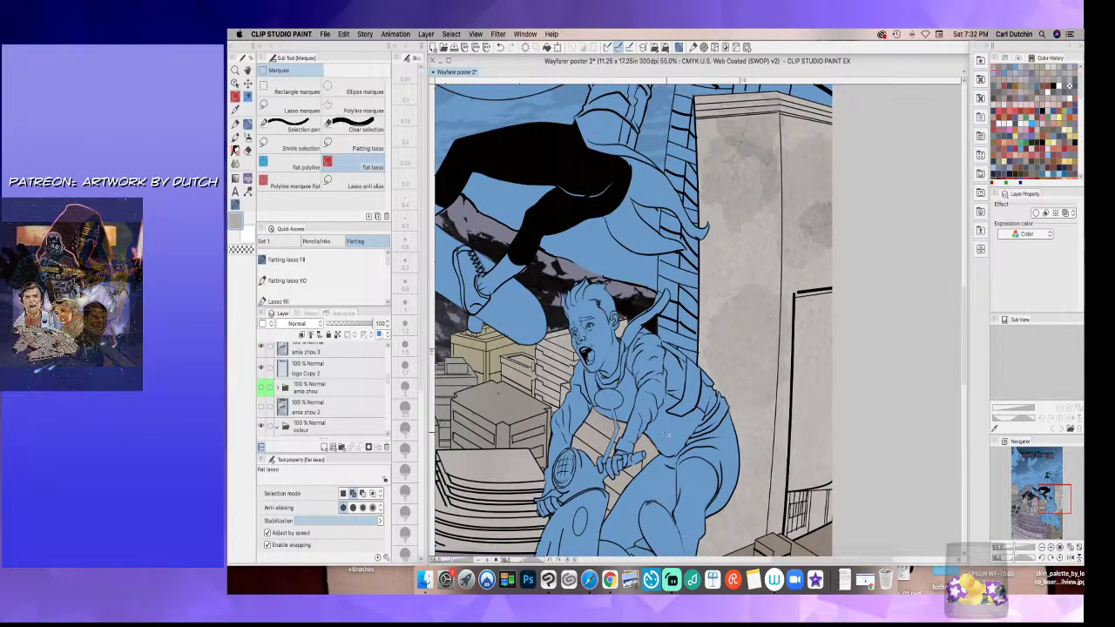
{"action": "scroll", "coordinate": [963, 395], "scroll_direction": "down", "scroll_amount": 3}
{"action": "scroll", "coordinate": [963, 395], "scroll_direction": "down", "scroll_amount": 2}
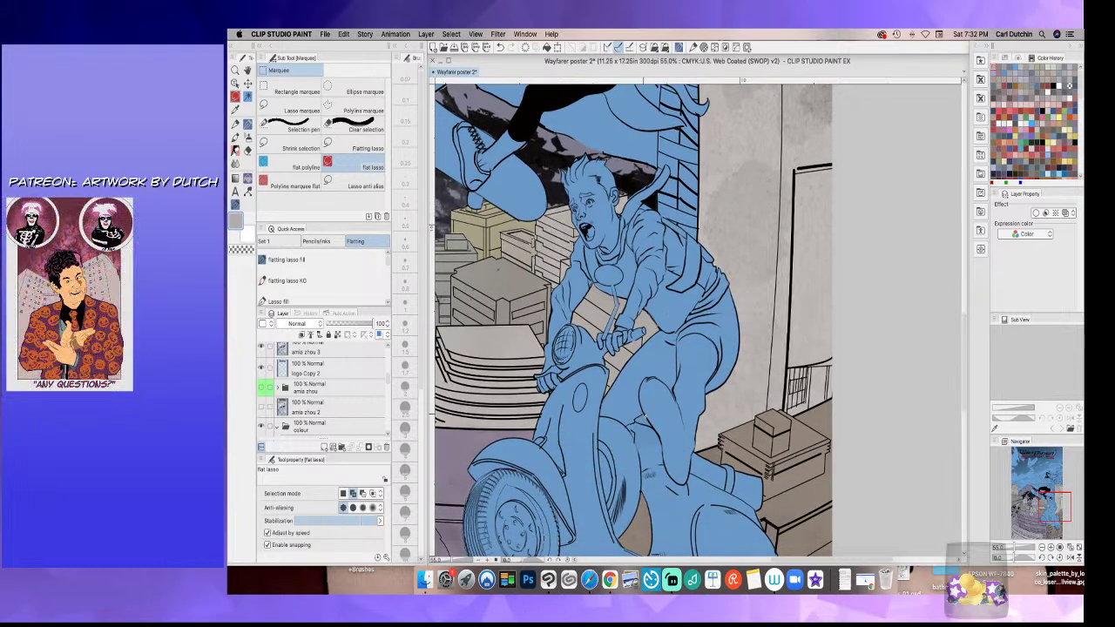
{"action": "mouse_move", "coordinate": [643, 414]}
{"action": "left_mouse_down"}
{"action": "mouse_move", "coordinate": [635, 420]}
{"action": "mouse_move", "coordinate": [653, 426]}
{"action": "mouse_move", "coordinate": [646, 411]}
{"action": "left_mouse_up"}
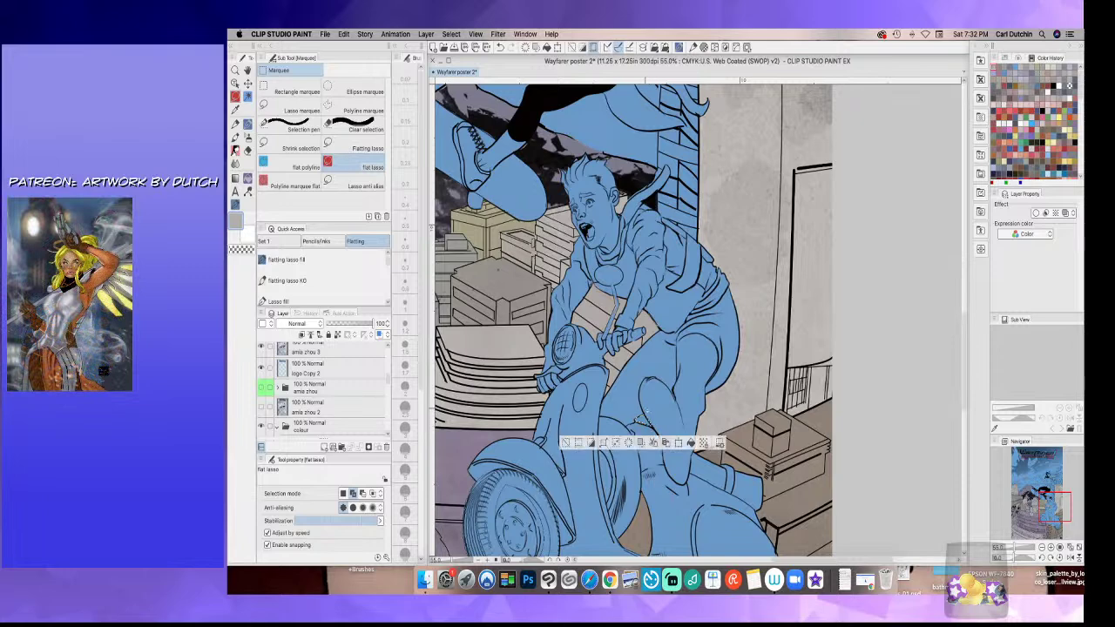
{"action": "left_click", "coordinate": [567, 442]}
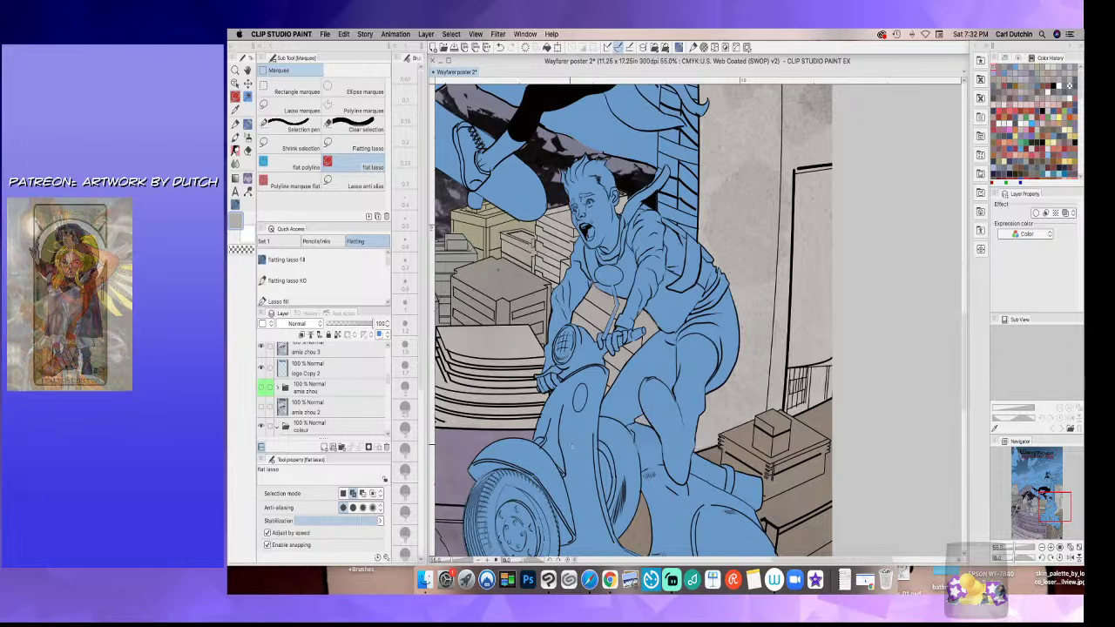
- Flat-fill the tall tower behind the hooded woman in light beige (H 30, S 10, V 80), lassoing around the figures and scarf
{"action": "left_click", "coordinate": [236, 222]}
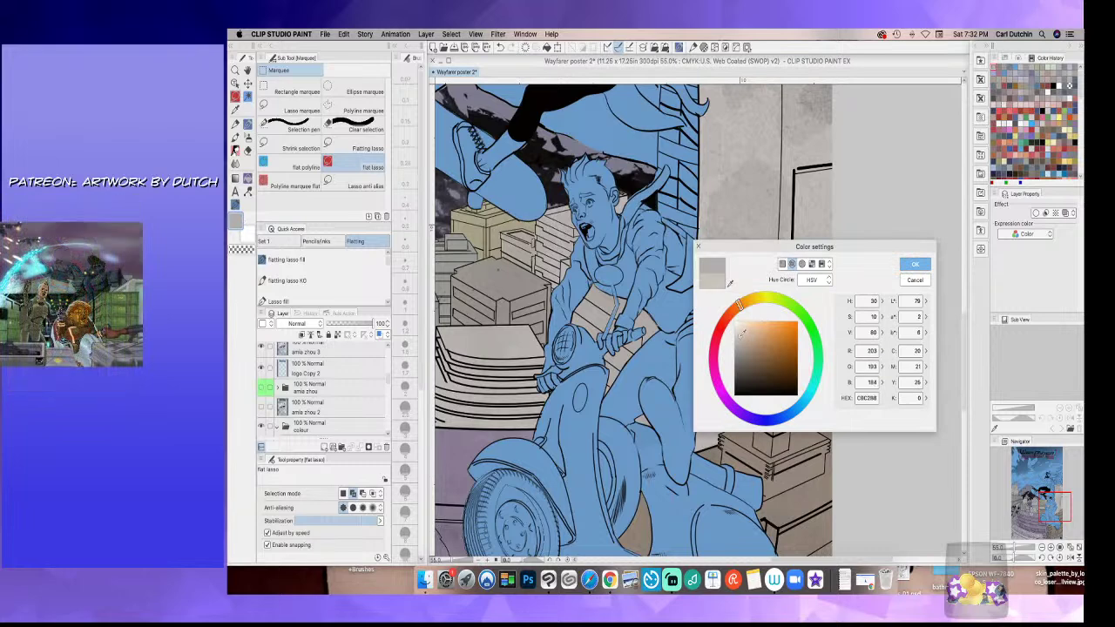
{"action": "left_click", "coordinate": [914, 264]}
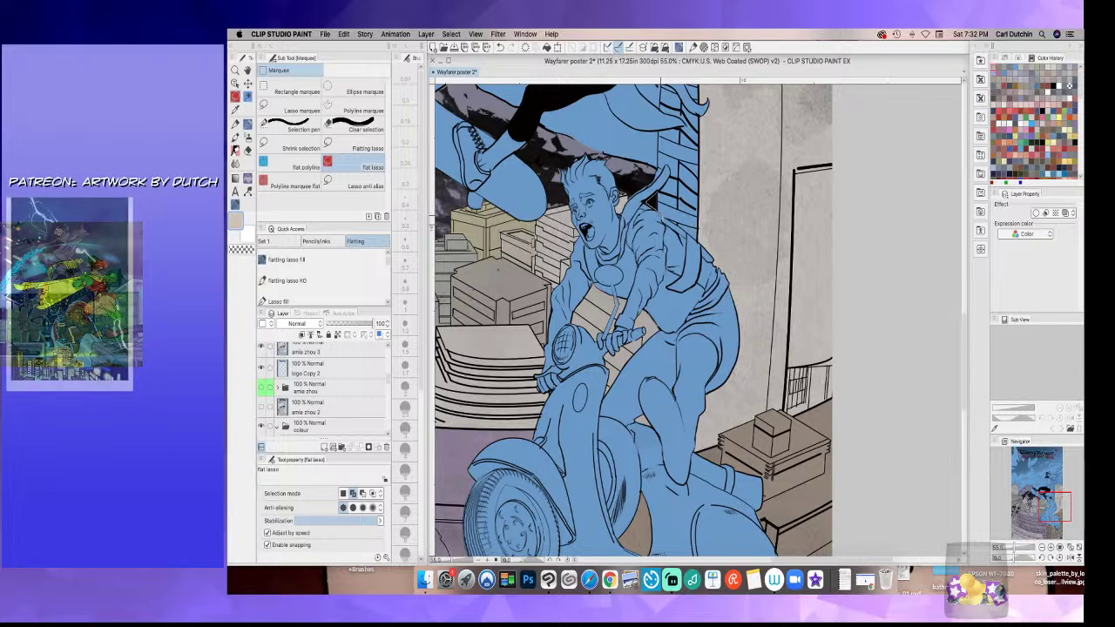
{"action": "mouse_move", "coordinate": [700, 241]}
{"action": "left_mouse_down"}
{"action": "mouse_move", "coordinate": [711, 147]}
{"action": "mouse_move", "coordinate": [698, 113]}
{"action": "mouse_move", "coordinate": [667, 82]}
{"action": "mouse_move", "coordinate": [659, 127]}
{"action": "left_mouse_up"}
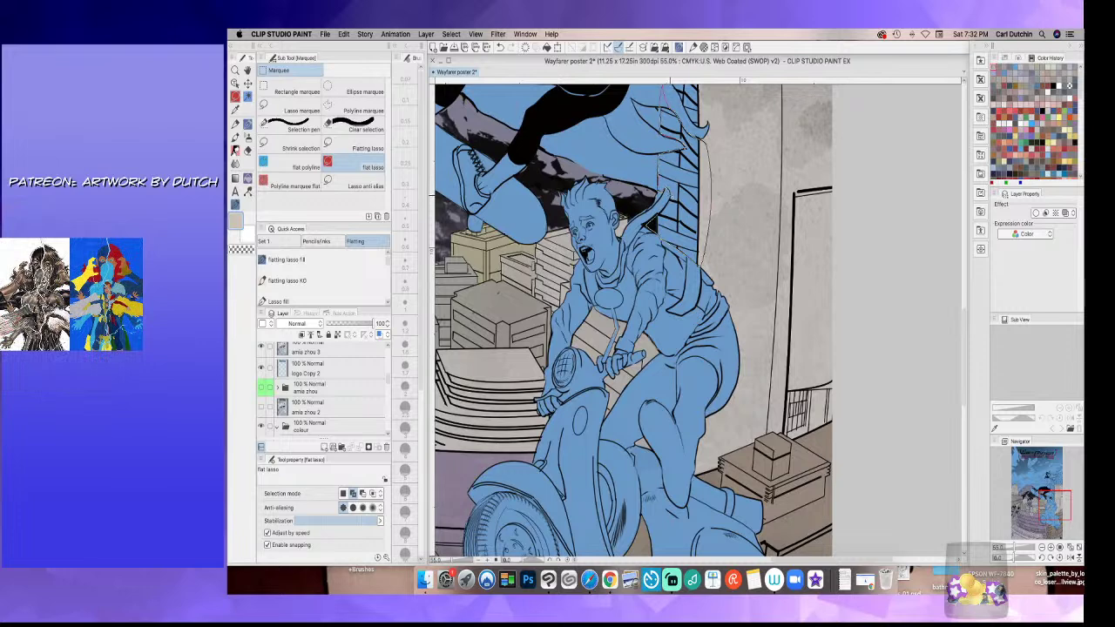
{"action": "left_click_drag", "start_coordinate": [664, 207], "coordinate": [668, 107]}
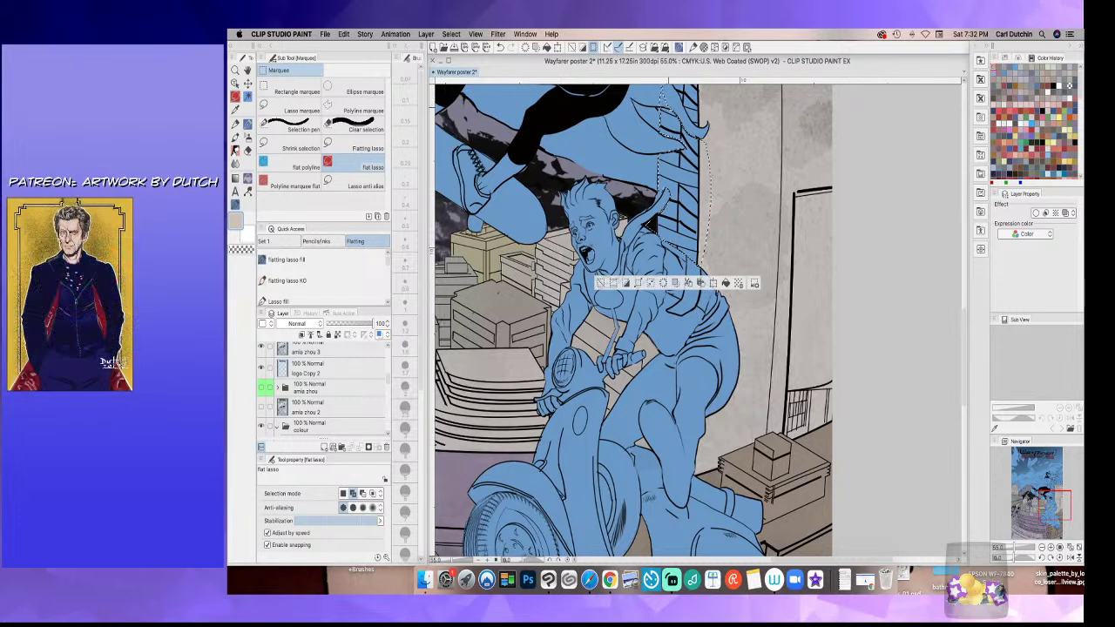
{"action": "scroll", "coordinate": [666, 104], "scroll_direction": "up", "scroll_amount": 1}
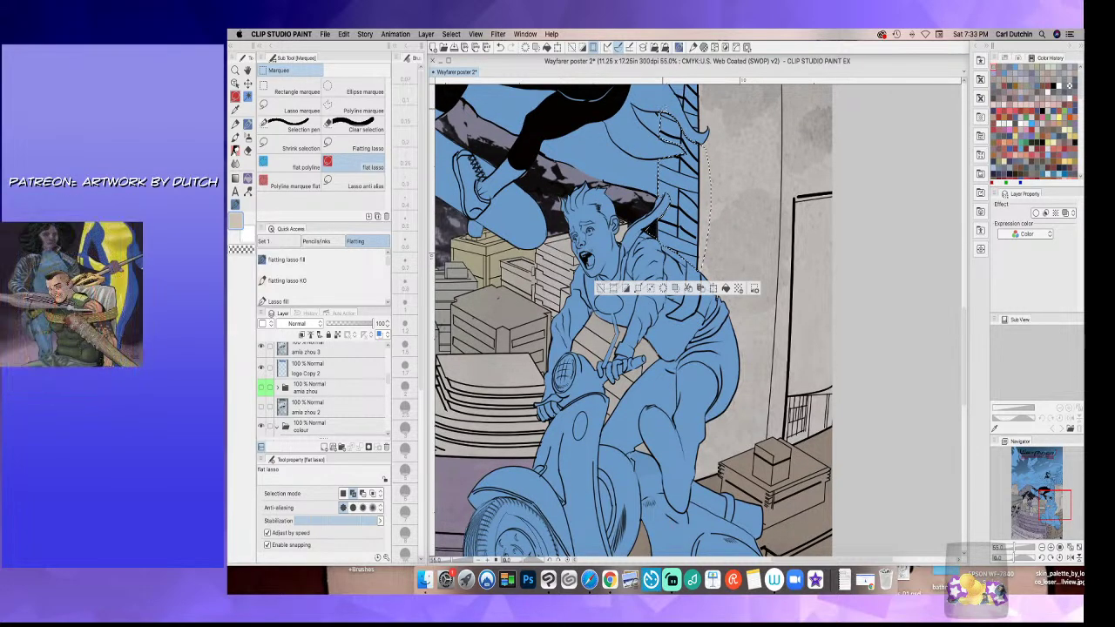
{"action": "scroll", "coordinate": [662, 103], "scroll_direction": "up", "scroll_amount": 5}
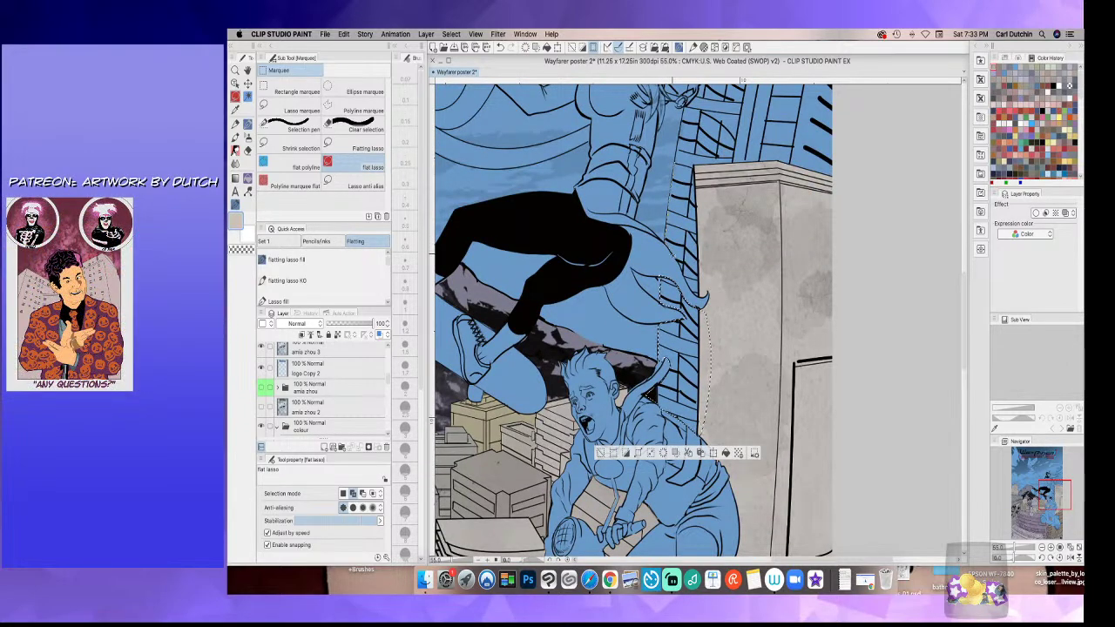
{"action": "mouse_move", "coordinate": [703, 283]}
{"action": "left_mouse_down"}
{"action": "mouse_move", "coordinate": [812, 225]}
{"action": "mouse_move", "coordinate": [841, 118]}
{"action": "left_mouse_up"}
{"action": "mouse_move", "coordinate": [740, 145]}
{"action": "left_mouse_down"}
{"action": "mouse_move", "coordinate": [684, 118]}
{"action": "mouse_move", "coordinate": [678, 158]}
{"action": "left_mouse_up"}
{"action": "scroll", "coordinate": [631, 320], "scroll_direction": "up", "scroll_amount": 5}
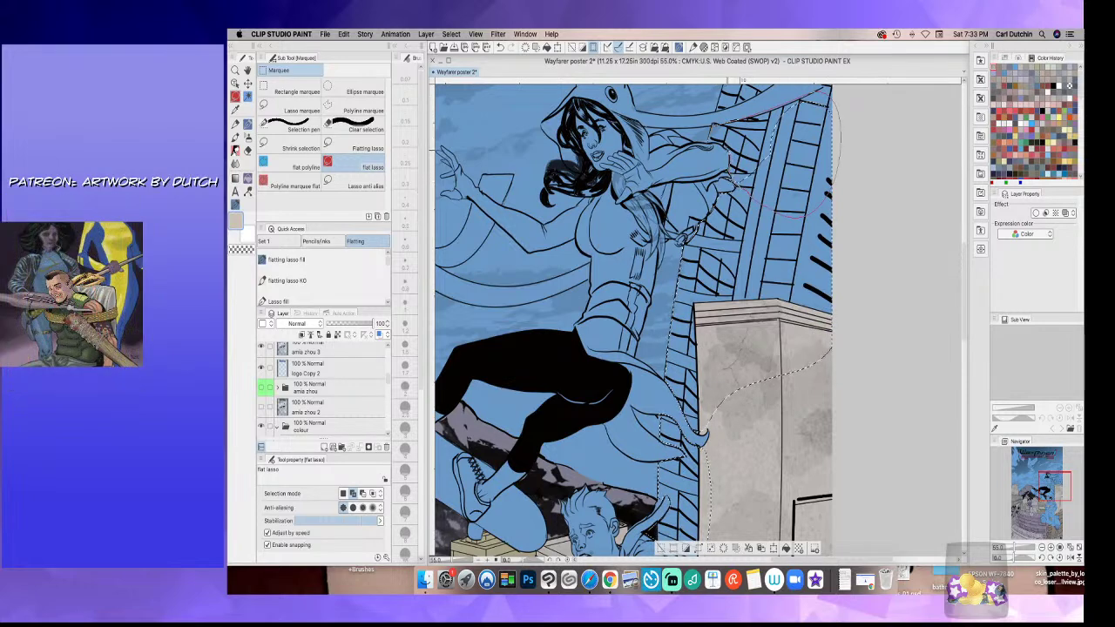
{"action": "scroll", "coordinate": [959, 248], "scroll_direction": "up", "scroll_amount": 5}
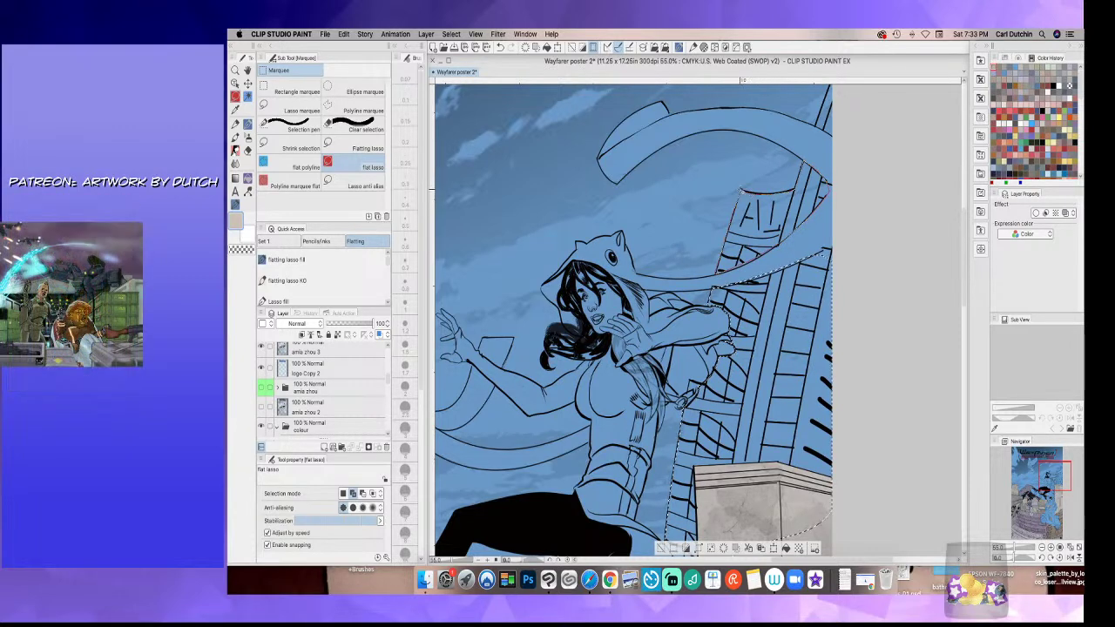
{"action": "scroll", "coordinate": [634, 313], "scroll_direction": "up", "scroll_amount": 3}
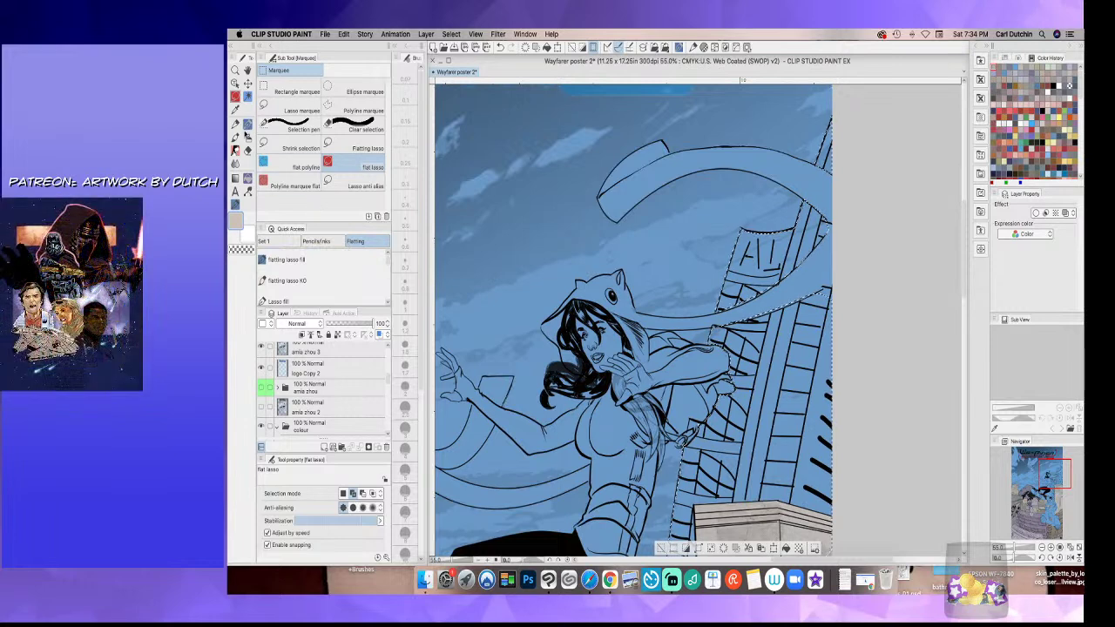
{"action": "left_click", "coordinate": [247, 177]}
{"action": "left_click", "coordinate": [744, 402]}
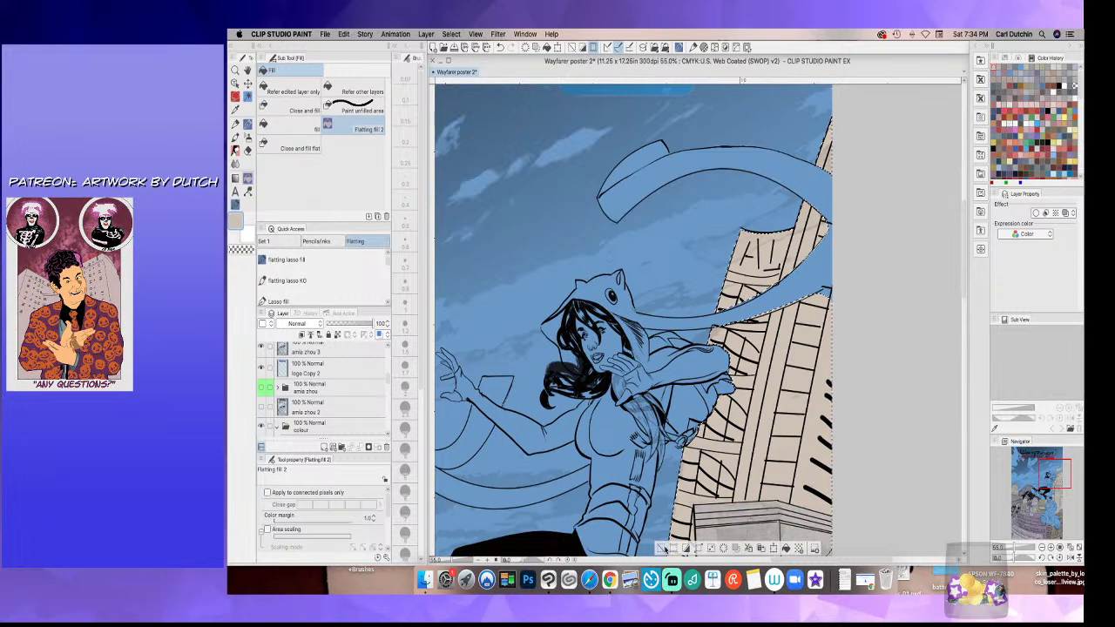
{"action": "left_click", "coordinate": [663, 548]}
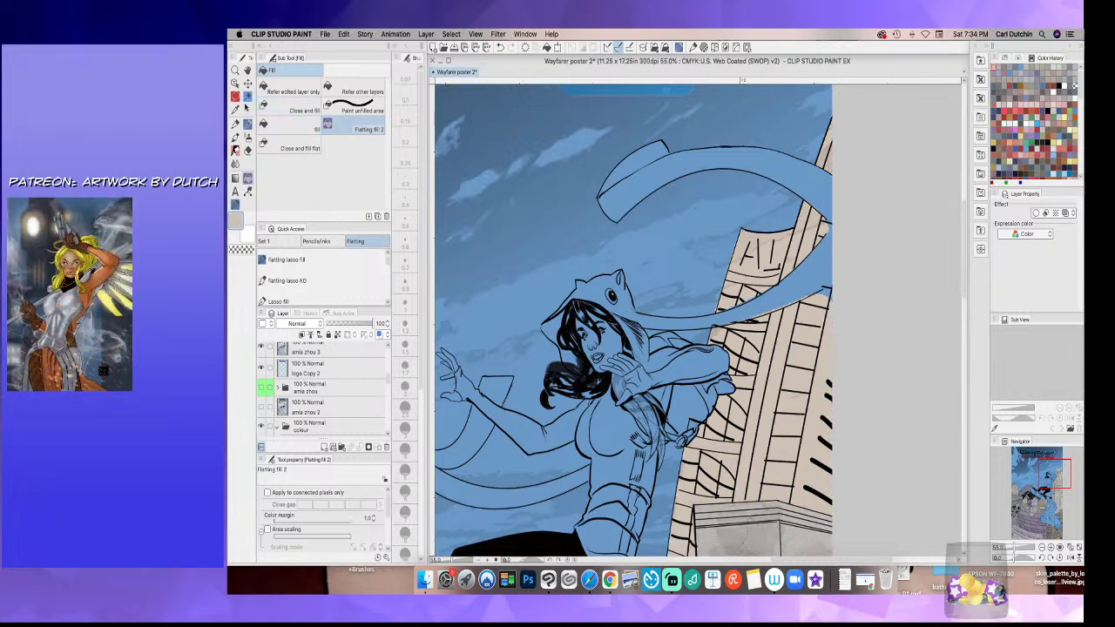
- Clean up the flats where the scarf tail meets the tower at the canvas edge, resampling the scarf blue and tower beige for the G-pen flat
{"action": "left_click", "coordinate": [235, 97]}
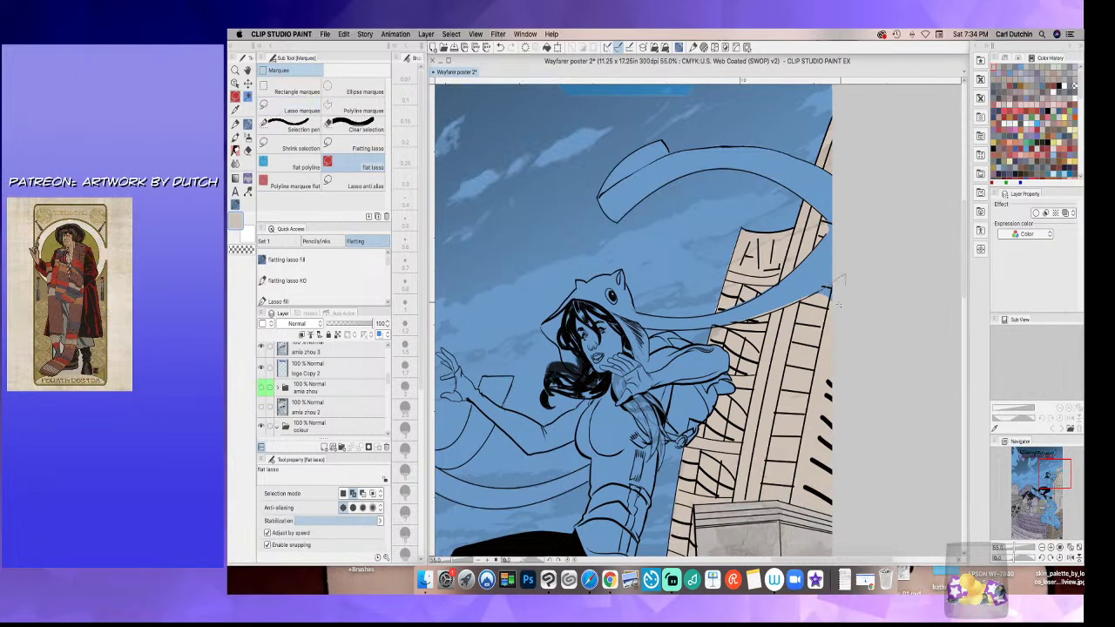
{"action": "left_click_drag", "start_coordinate": [843, 293], "coordinate": [831, 288]}
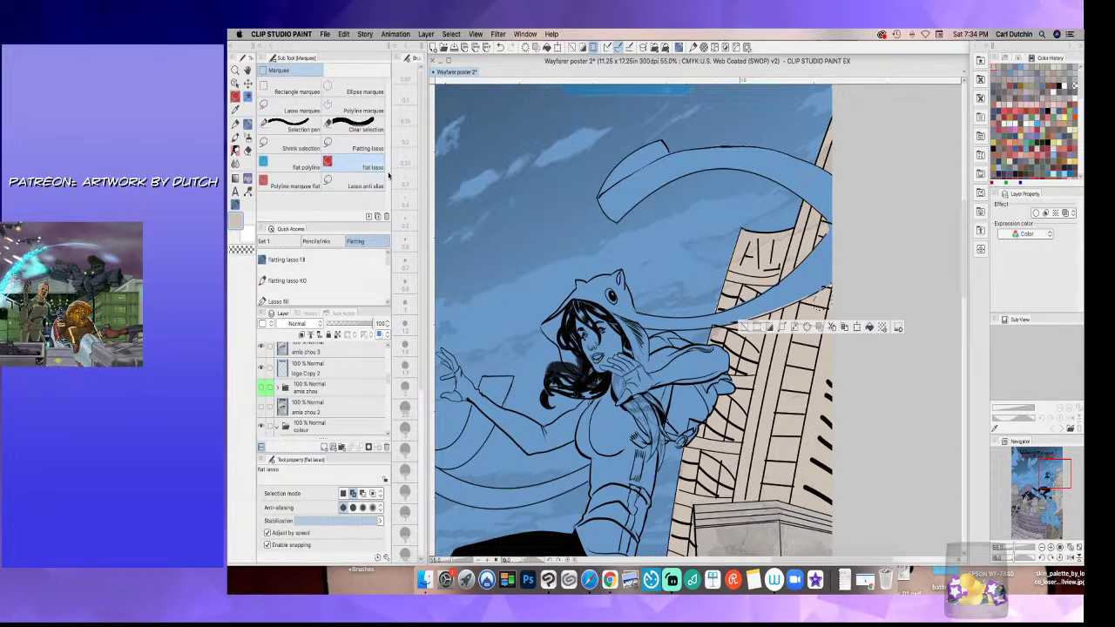
{"action": "left_click", "coordinate": [236, 109]}
{"action": "left_click", "coordinate": [808, 280]}
{"action": "left_click", "coordinate": [248, 125]}
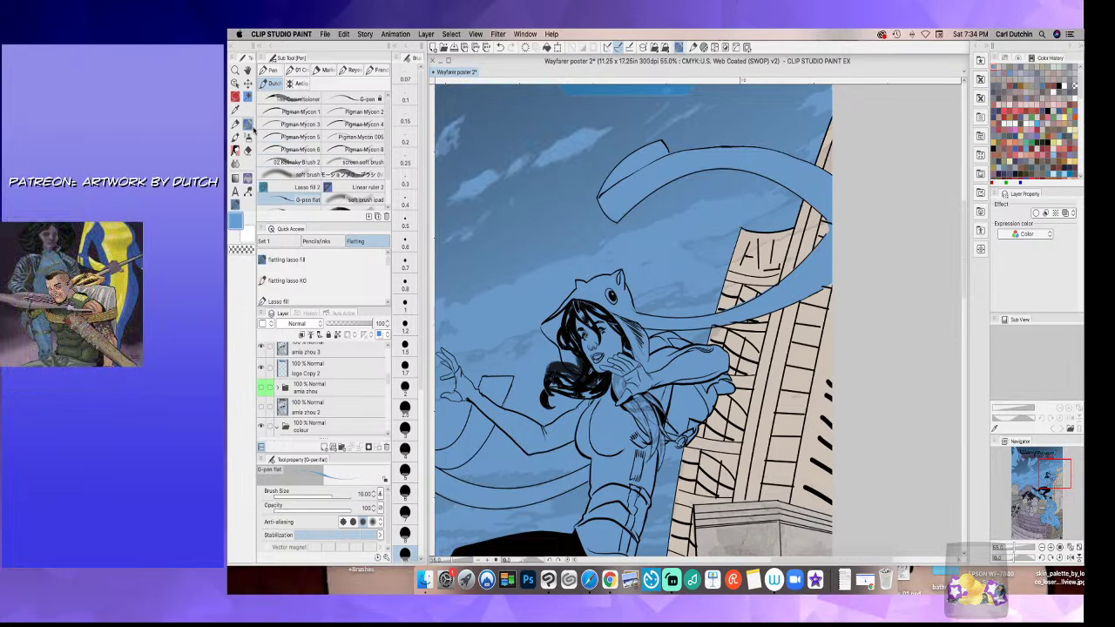
{"action": "left_click", "coordinate": [235, 109]}
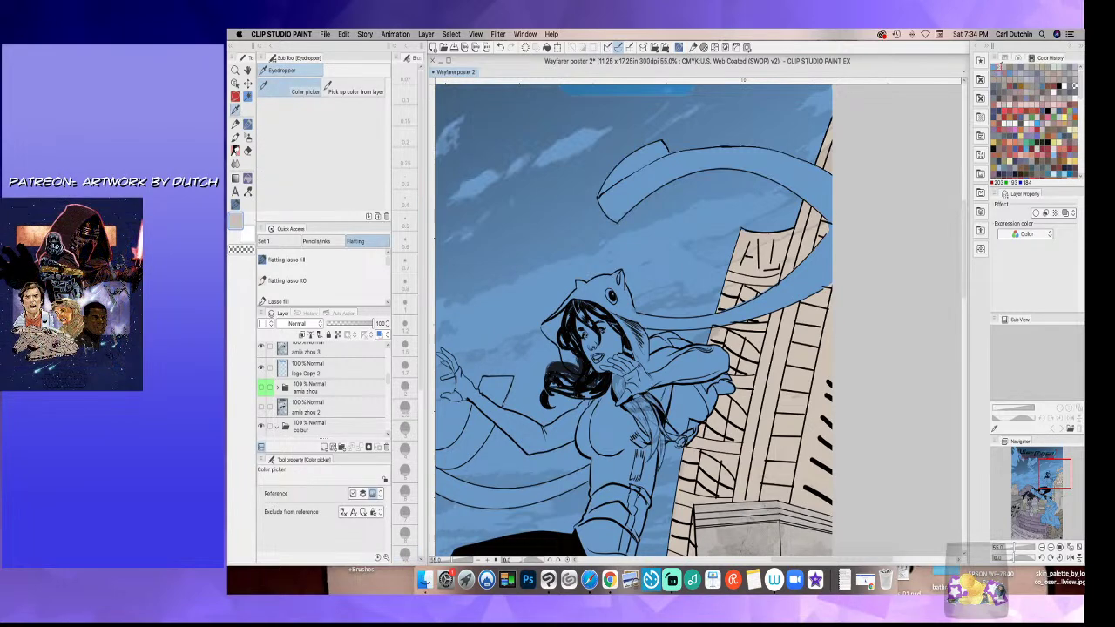
{"action": "left_click", "coordinate": [248, 125]}
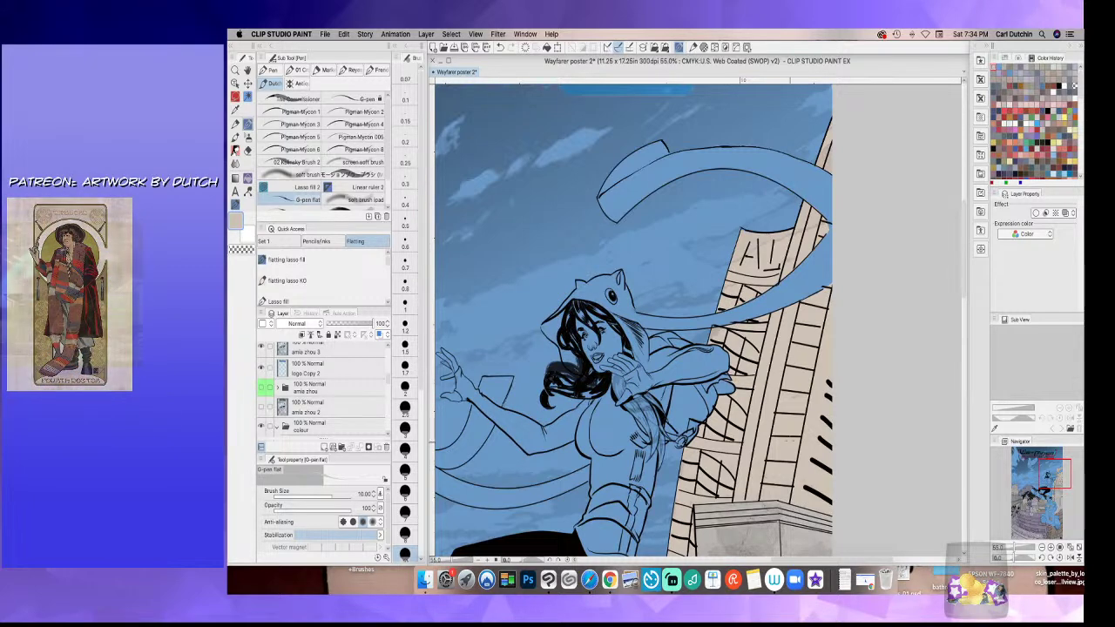
- Set the drawing colour to a muted green with H 130, S 26, V 57
{"action": "scroll", "coordinate": [695, 526], "scroll_direction": "down", "scroll_amount": 8}
{"action": "left_click_drag", "start_coordinate": [965, 297], "coordinate": [976, 372]}
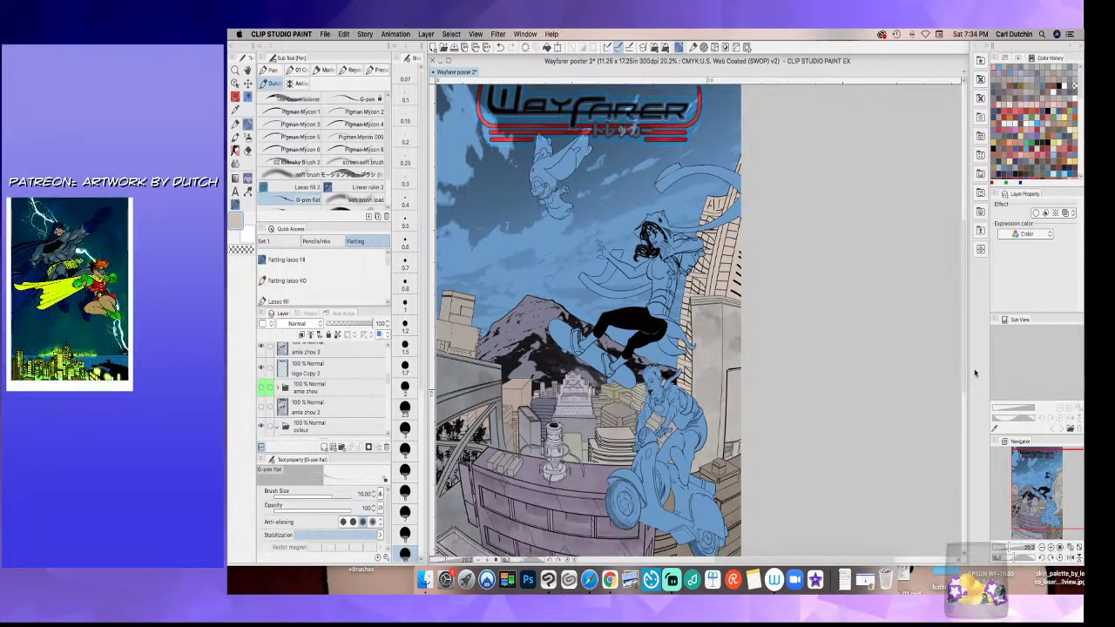
{"action": "left_click", "coordinate": [235, 220]}
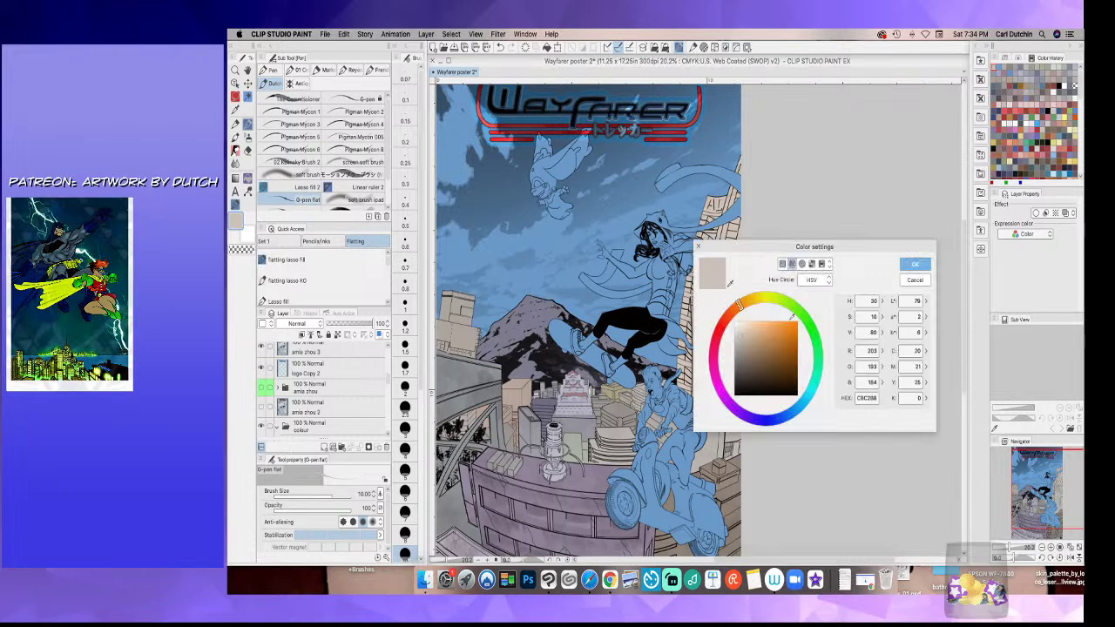
{"action": "left_click", "coordinate": [814, 337]}
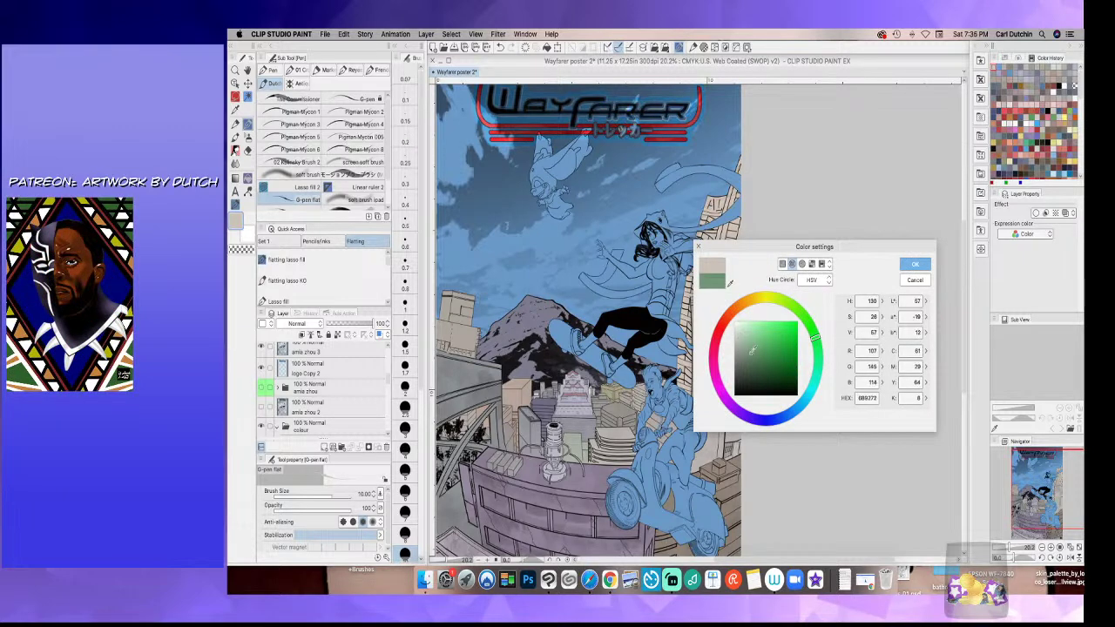
{"action": "left_click", "coordinate": [914, 264]}
- Lasso the upper tree foliage showing through the bridge girders and fill it with the muted green, then deselect
{"action": "left_click", "coordinate": [237, 98]}
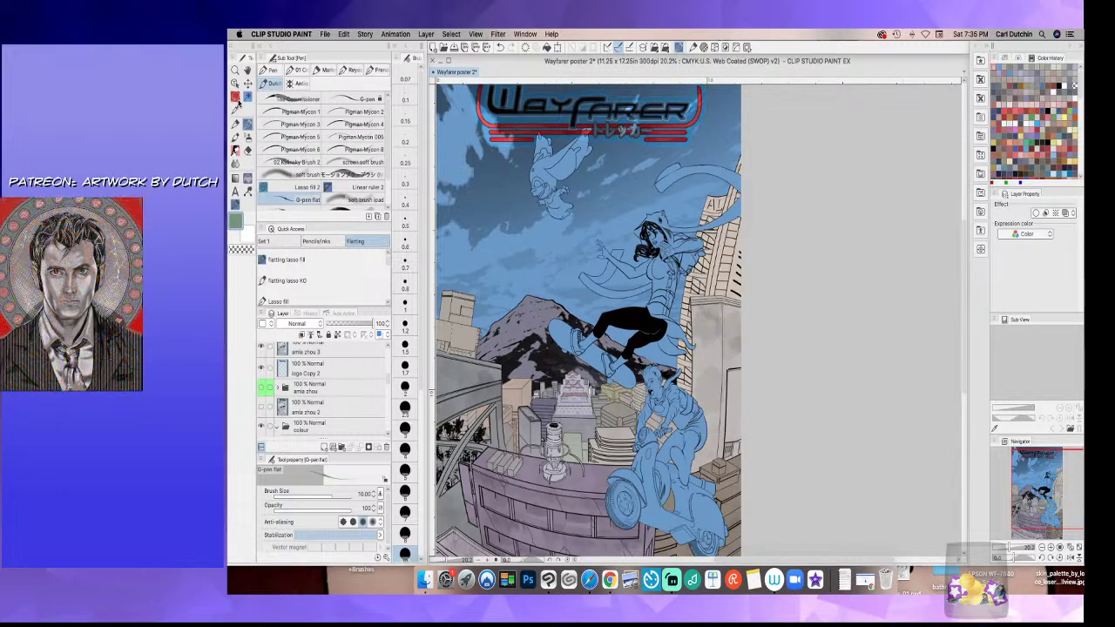
{"action": "scroll", "coordinate": [472, 428], "scroll_direction": "up", "scroll_amount": 8}
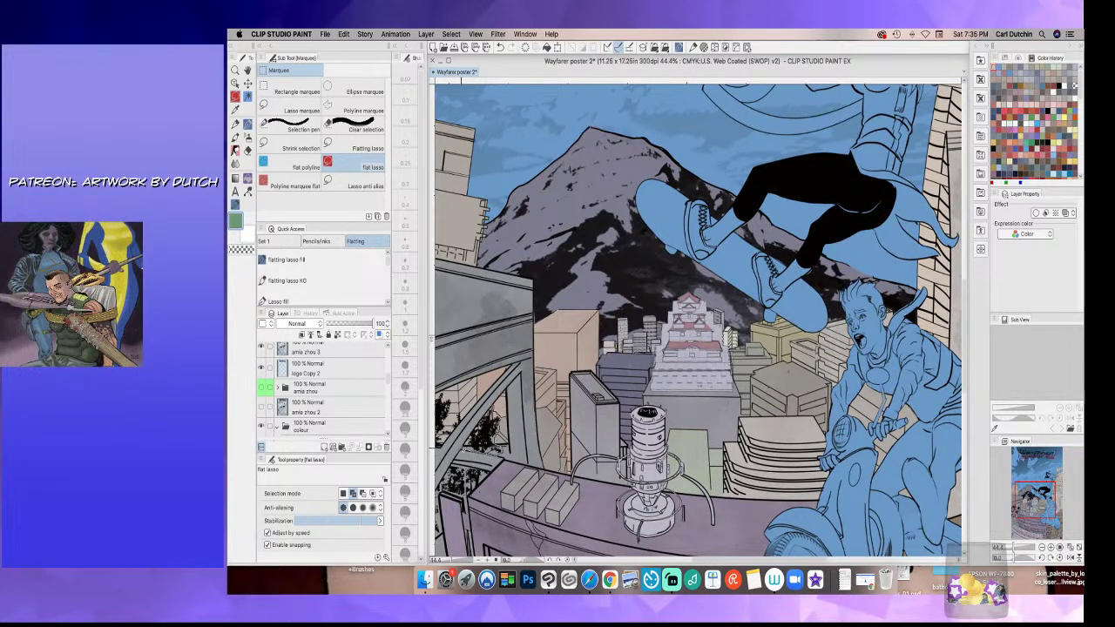
{"action": "left_click_drag", "start_coordinate": [483, 420], "coordinate": [479, 414]}
{"action": "left_click", "coordinate": [567, 473]}
{"action": "left_click_drag", "start_coordinate": [704, 560], "coordinate": [668, 560]}
{"action": "left_click", "coordinate": [539, 474]}
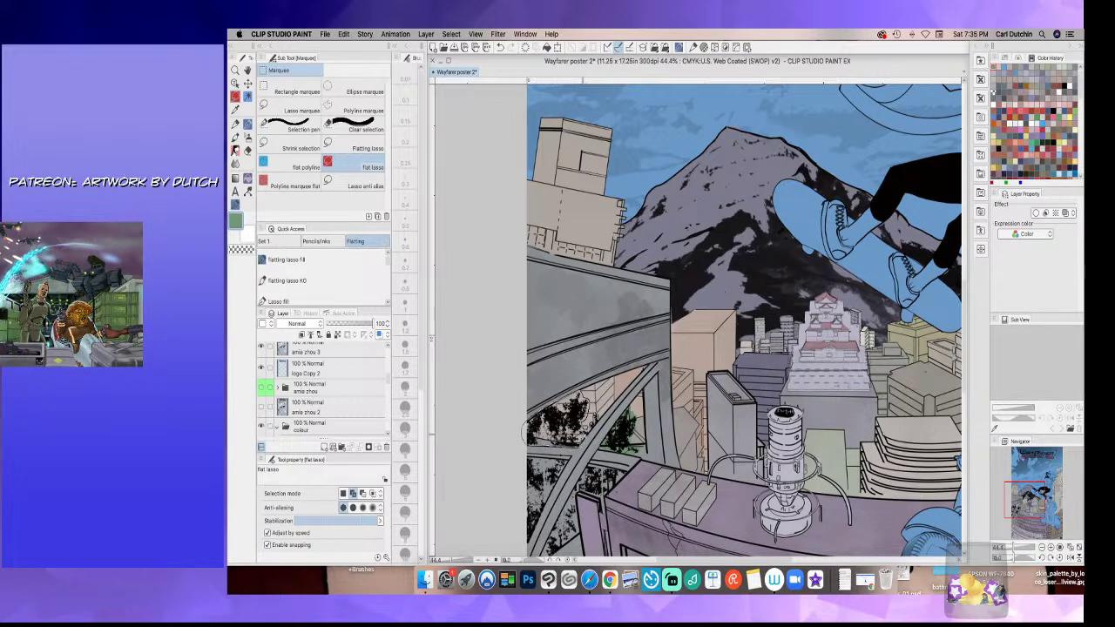
{"action": "left_click_drag", "start_coordinate": [587, 426], "coordinate": [589, 432]}
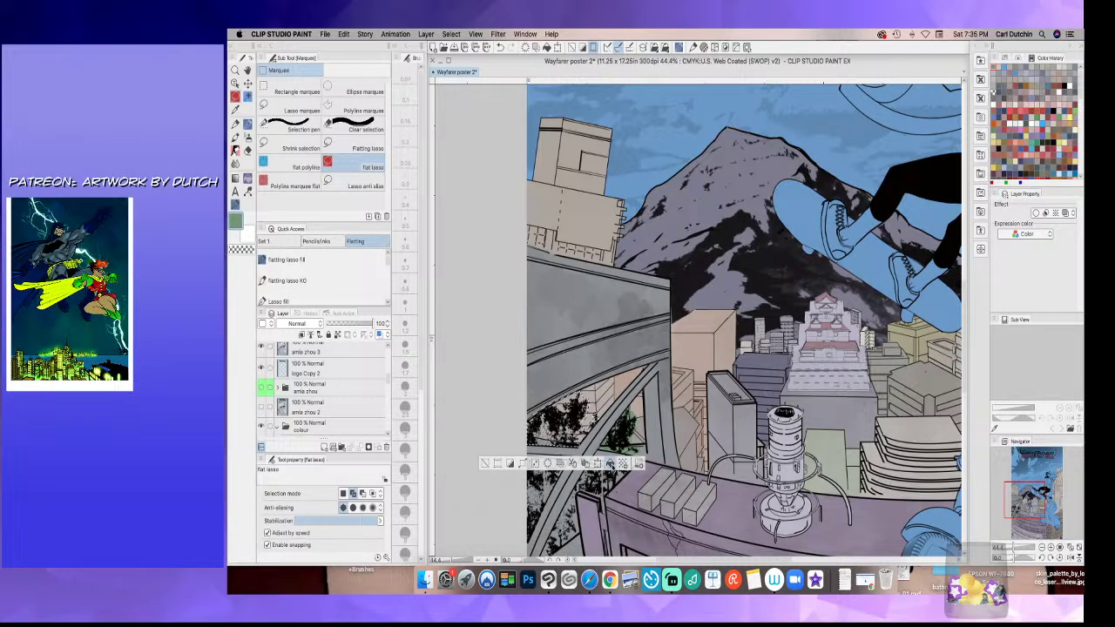
{"action": "left_click", "coordinate": [610, 464]}
{"action": "left_click", "coordinate": [485, 464]}
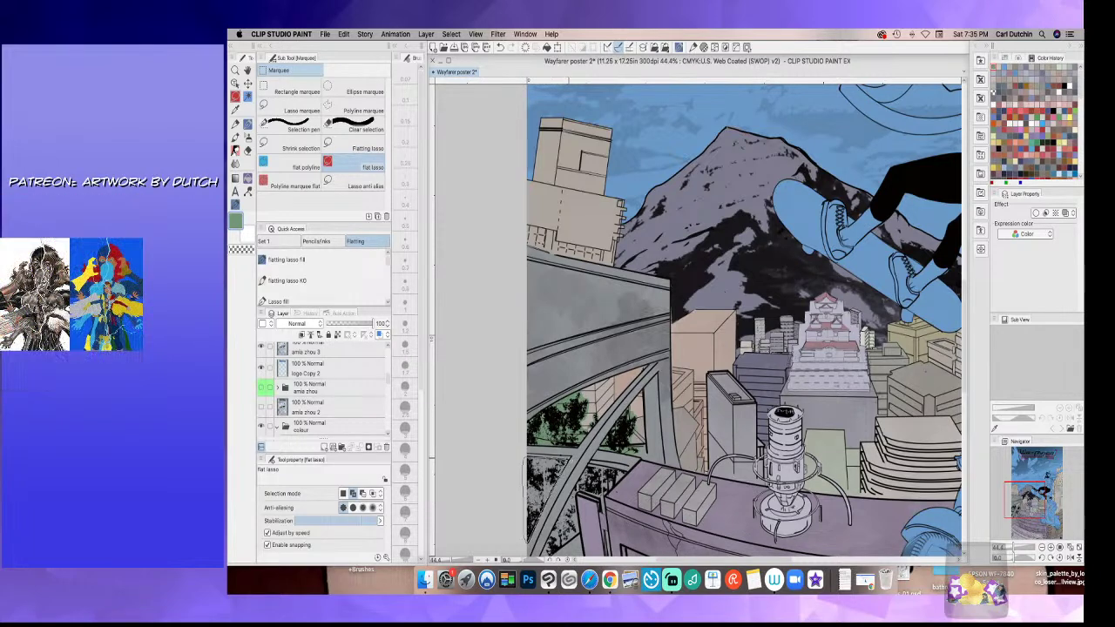
- Lasso the lower foliage beneath the bridge beam, beside the purple building, and fill it with the same green
{"action": "left_click_drag", "start_coordinate": [568, 458], "coordinate": [575, 461]}
{"action": "left_click", "coordinate": [595, 549]}
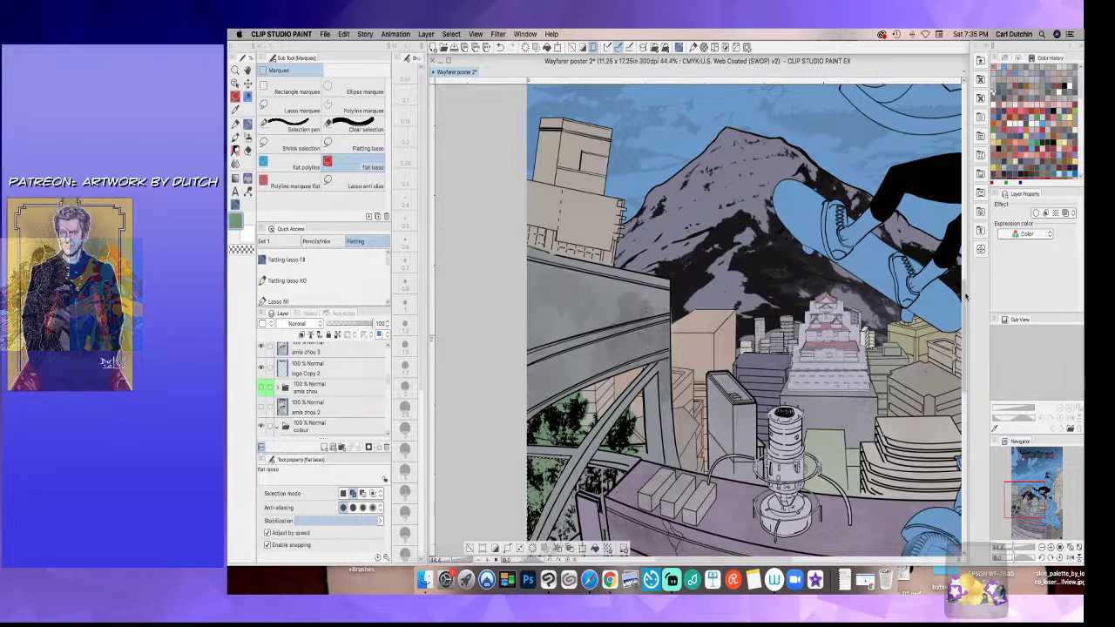
{"action": "scroll", "coordinate": [965, 297], "scroll_direction": "down", "scroll_amount": 5}
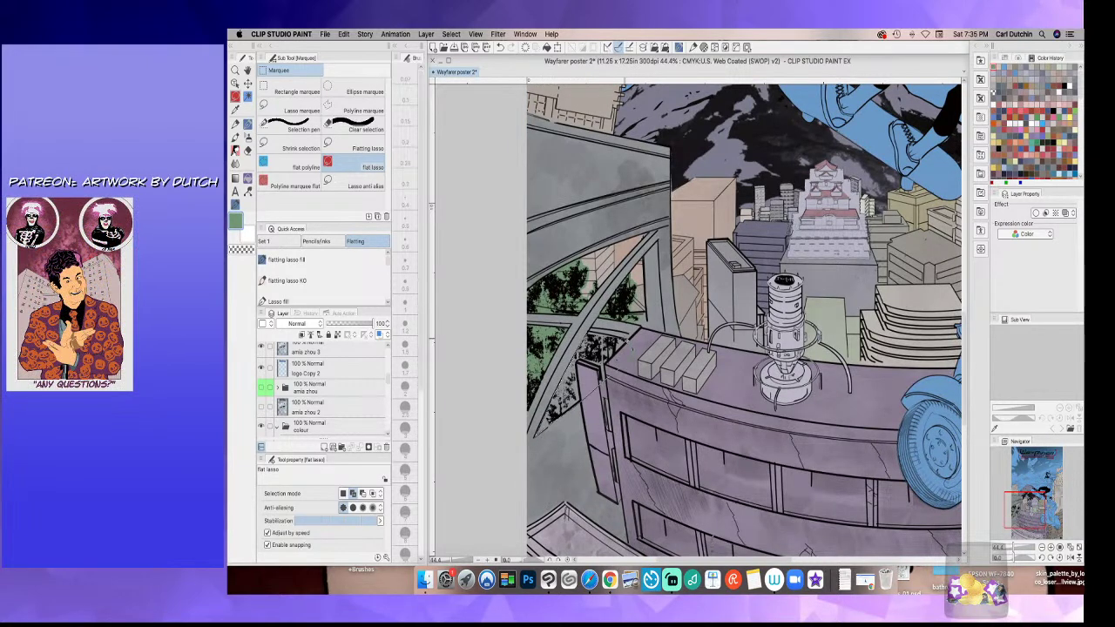
- Lasso the remaining foliage gap between the bridge beam and the purple building's corner, fill it with the muted green, and deselect
{"action": "left_click_drag", "start_coordinate": [602, 335], "coordinate": [583, 337]}
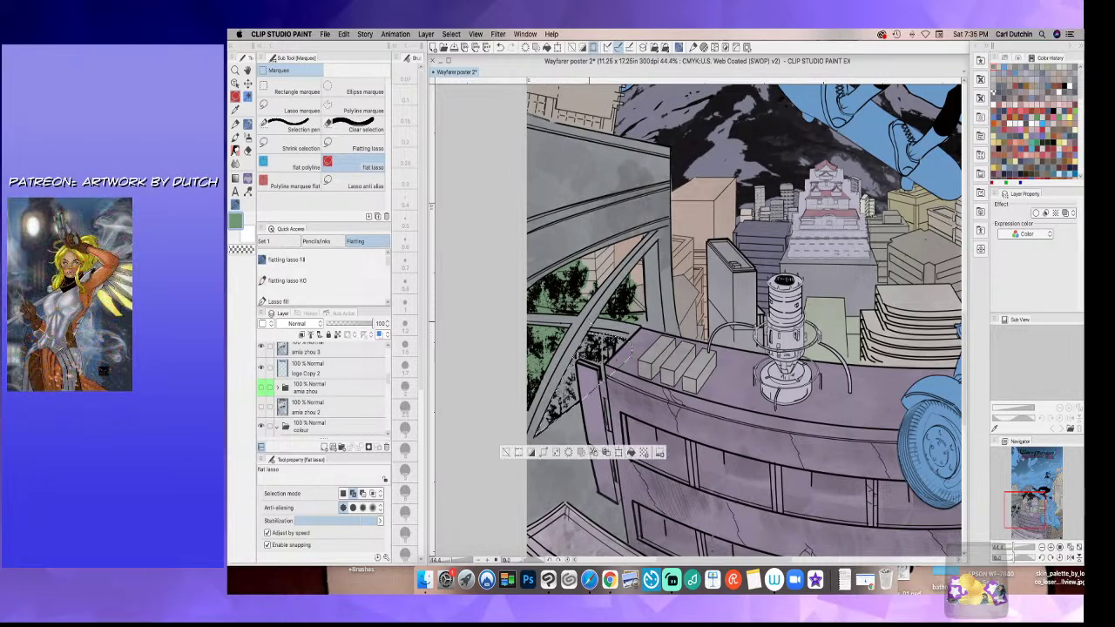
{"action": "left_click", "coordinate": [247, 180]}
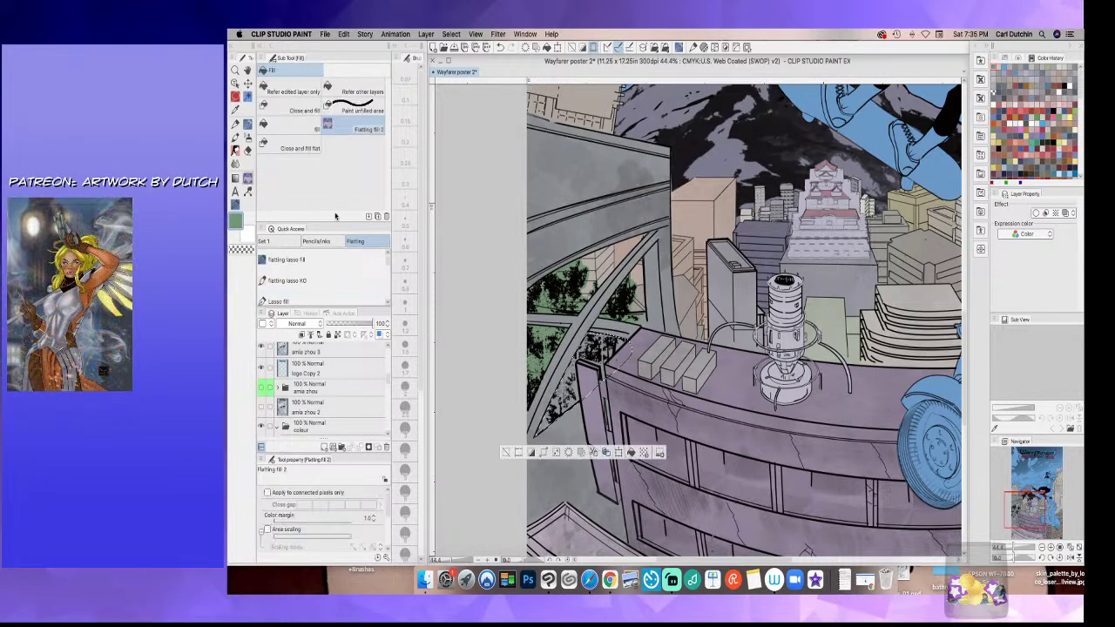
{"action": "left_click", "coordinate": [571, 388]}
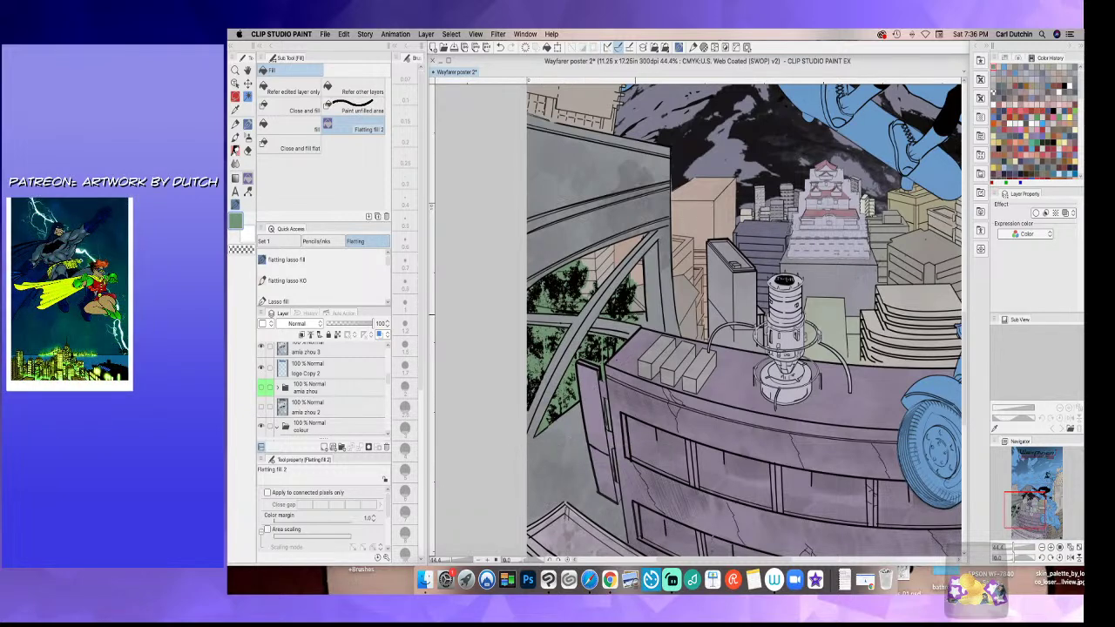
- Lasso the scooter rider's trousers around the bare knees, fill them with the red "zhou pants" swatch from the Wayfarer colour set, and deselect
{"action": "scroll", "coordinate": [631, 432], "scroll_direction": "down", "scroll_amount": 5}
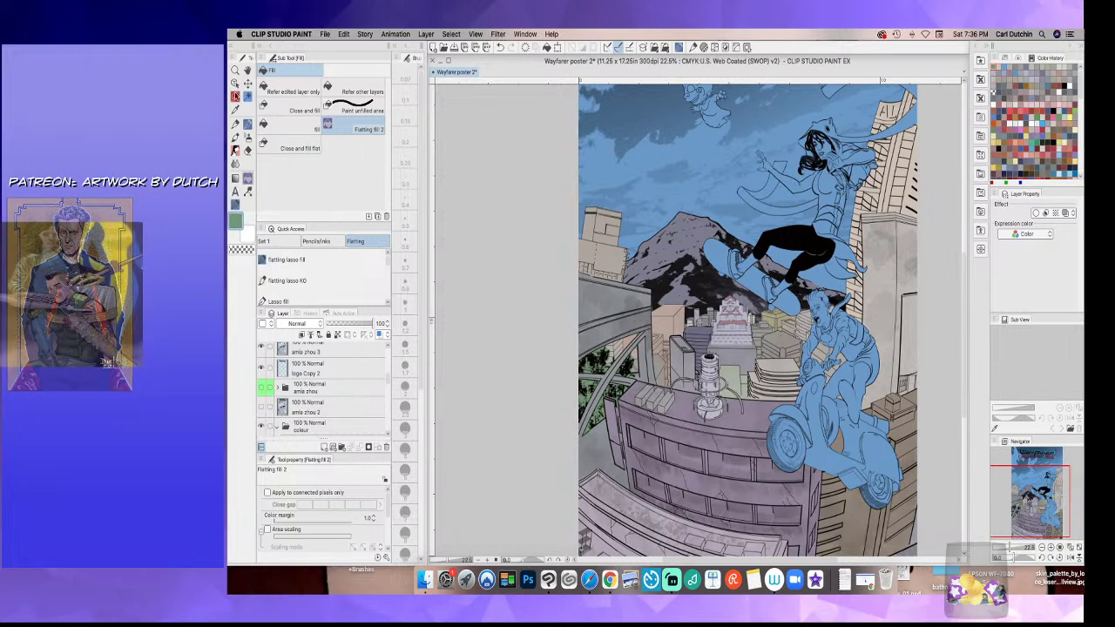
{"action": "left_click", "coordinate": [1010, 58]}
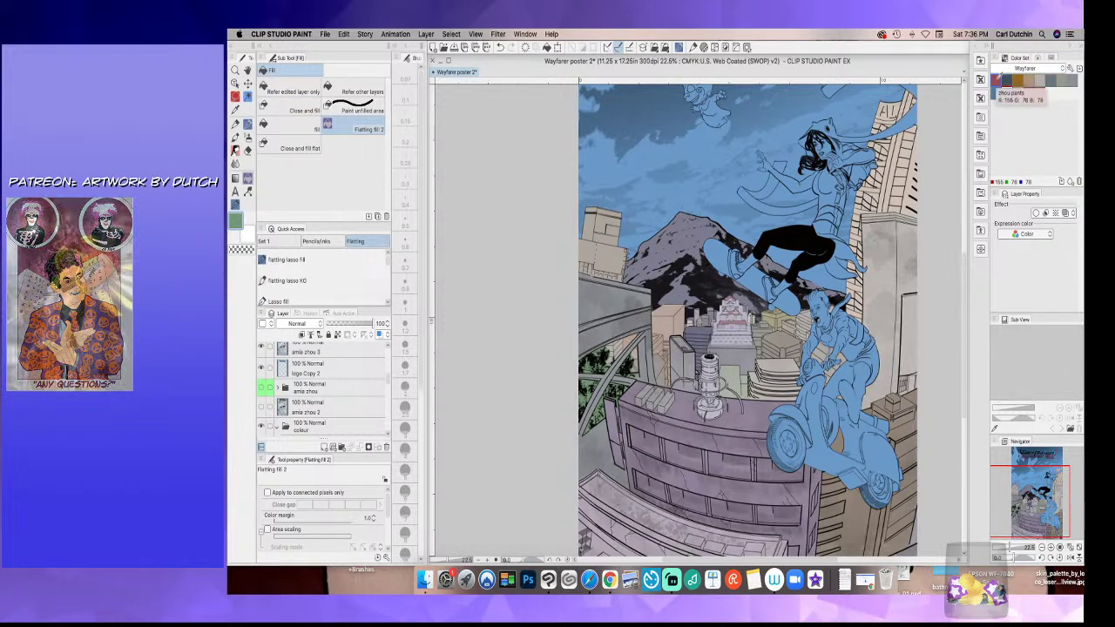
{"action": "left_click", "coordinate": [996, 80]}
{"action": "left_click", "coordinate": [235, 97]}
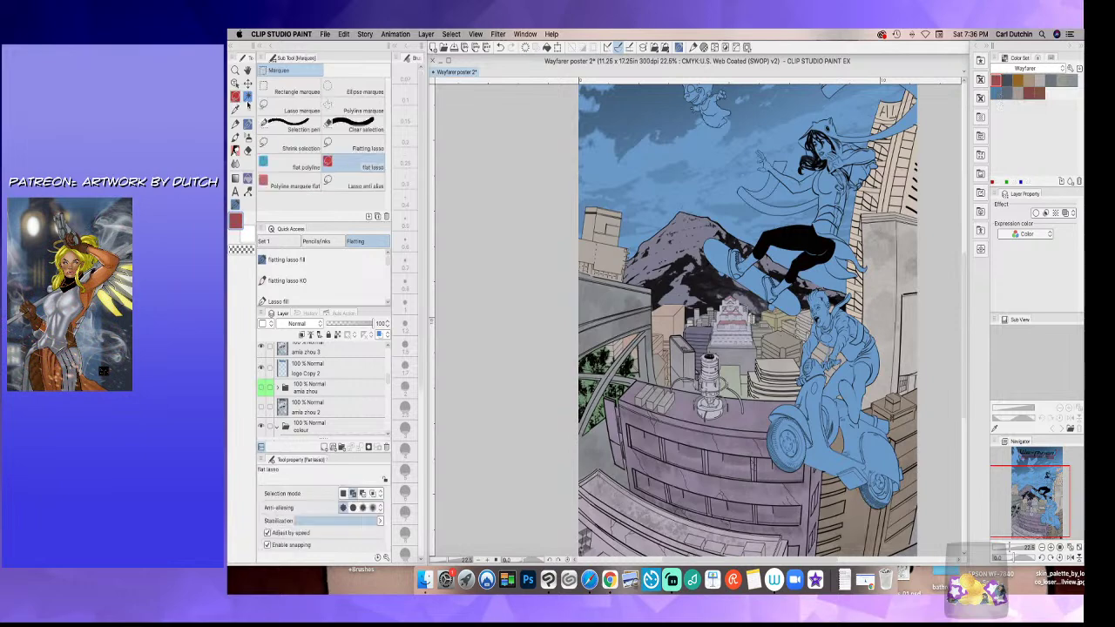
{"action": "scroll", "coordinate": [852, 405], "scroll_direction": "up", "scroll_amount": 3}
{"action": "scroll", "coordinate": [858, 323], "scroll_direction": "up", "scroll_amount": 2}
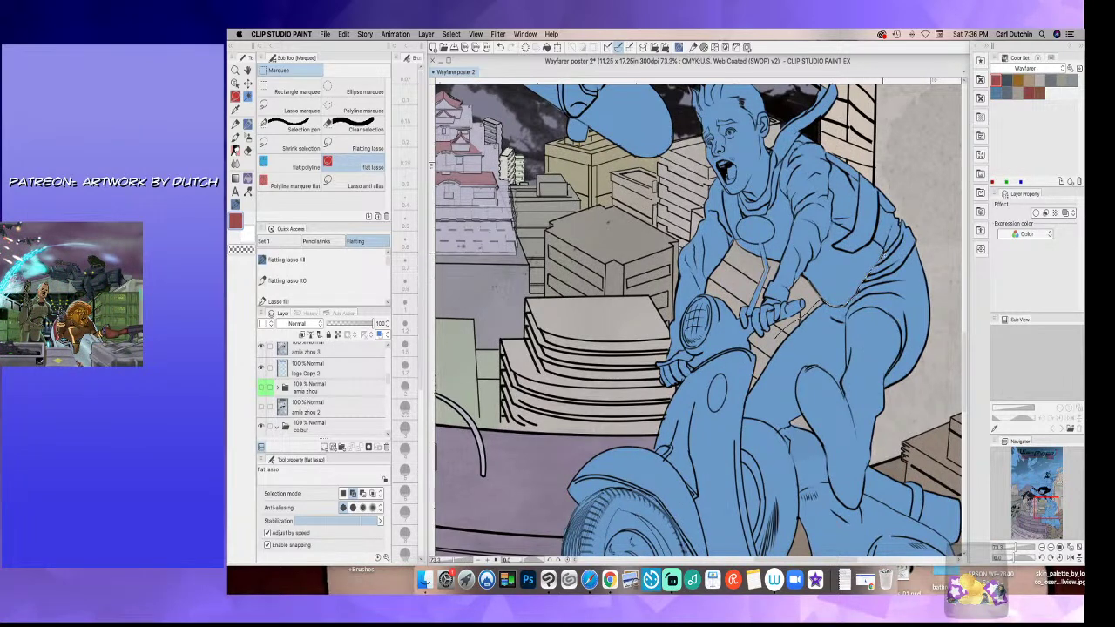
{"action": "mouse_move", "coordinate": [913, 207]}
{"action": "left_mouse_down"}
{"action": "mouse_move", "coordinate": [958, 265]}
{"action": "mouse_move", "coordinate": [938, 397]}
{"action": "mouse_move", "coordinate": [883, 390]}
{"action": "left_mouse_up"}
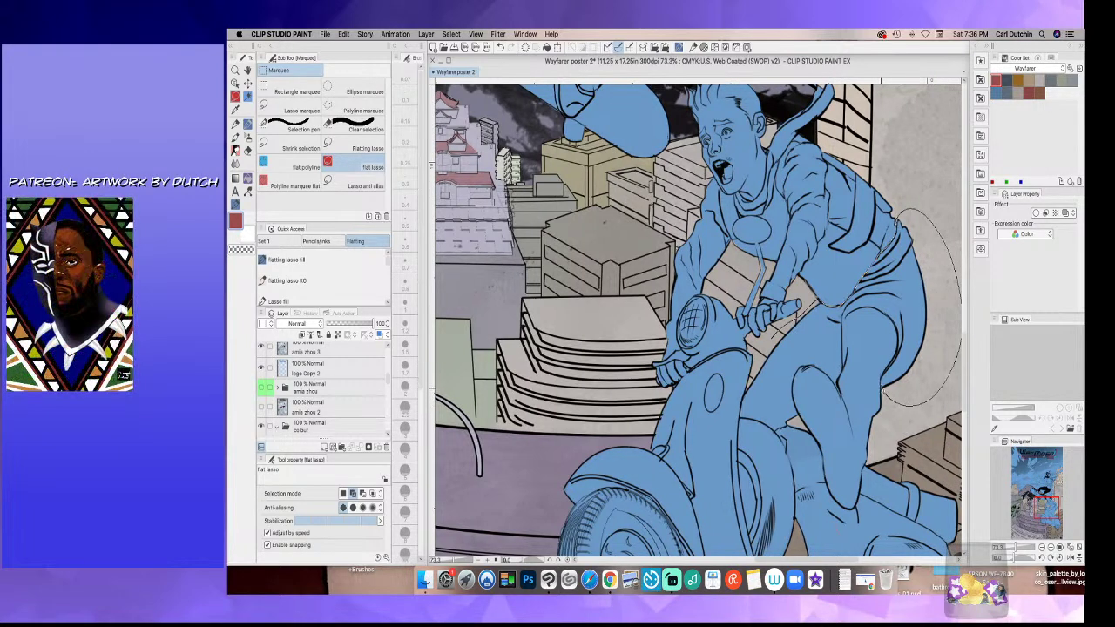
{"action": "mouse_move", "coordinate": [896, 352]}
{"action": "left_mouse_down"}
{"action": "mouse_move", "coordinate": [871, 308]}
{"action": "mouse_move", "coordinate": [845, 316]}
{"action": "mouse_move", "coordinate": [844, 389]}
{"action": "mouse_move", "coordinate": [840, 336]}
{"action": "mouse_move", "coordinate": [841, 354]}
{"action": "mouse_move", "coordinate": [798, 372]}
{"action": "mouse_move", "coordinate": [792, 424]}
{"action": "mouse_move", "coordinate": [749, 418]}
{"action": "left_mouse_up"}
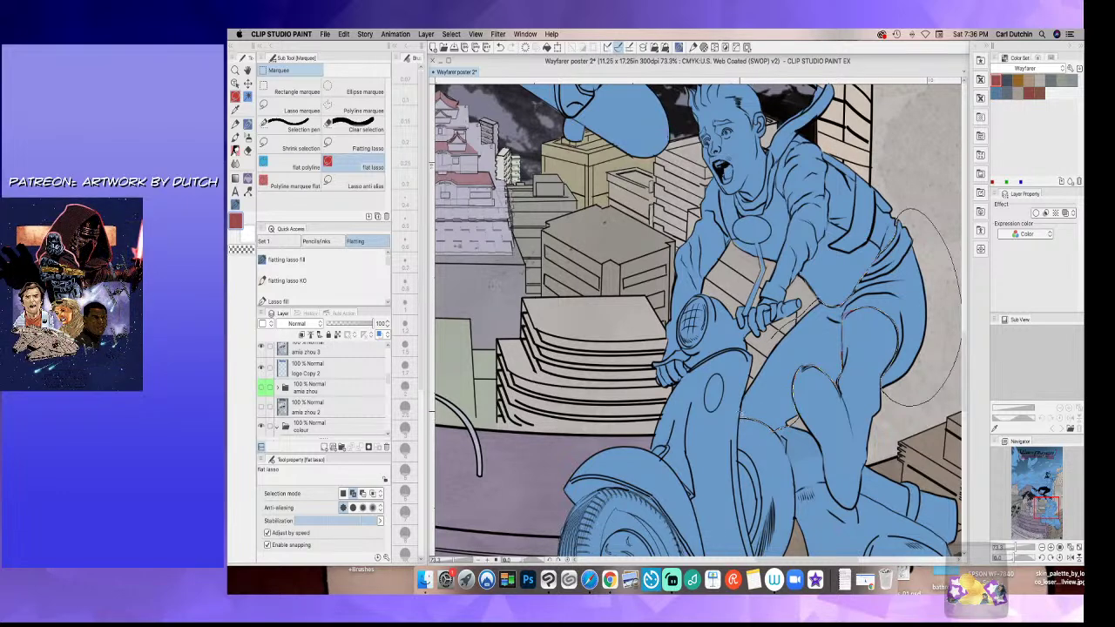
{"action": "left_click_drag", "start_coordinate": [758, 360], "coordinate": [816, 303]}
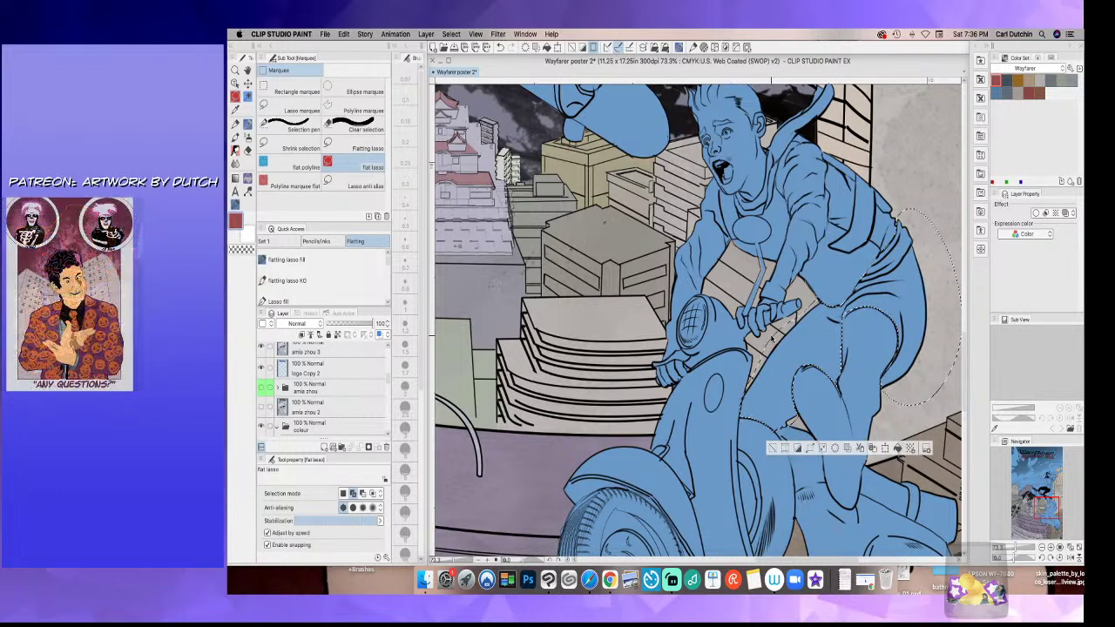
{"action": "left_click", "coordinate": [247, 179]}
{"action": "left_click", "coordinate": [805, 348]}
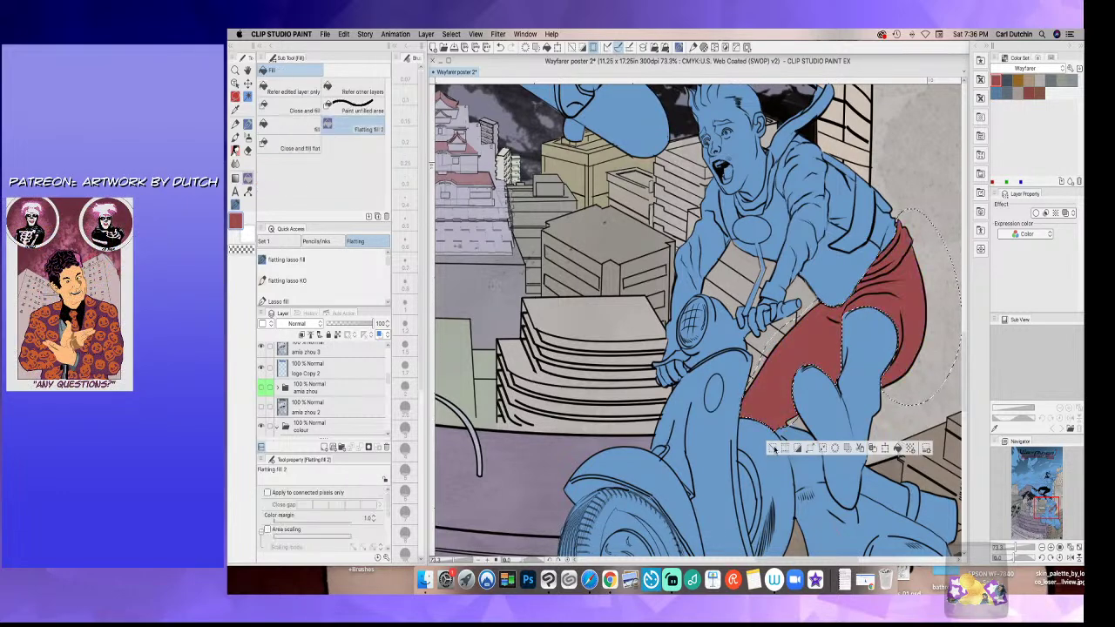
{"action": "left_click", "coordinate": [773, 448]}
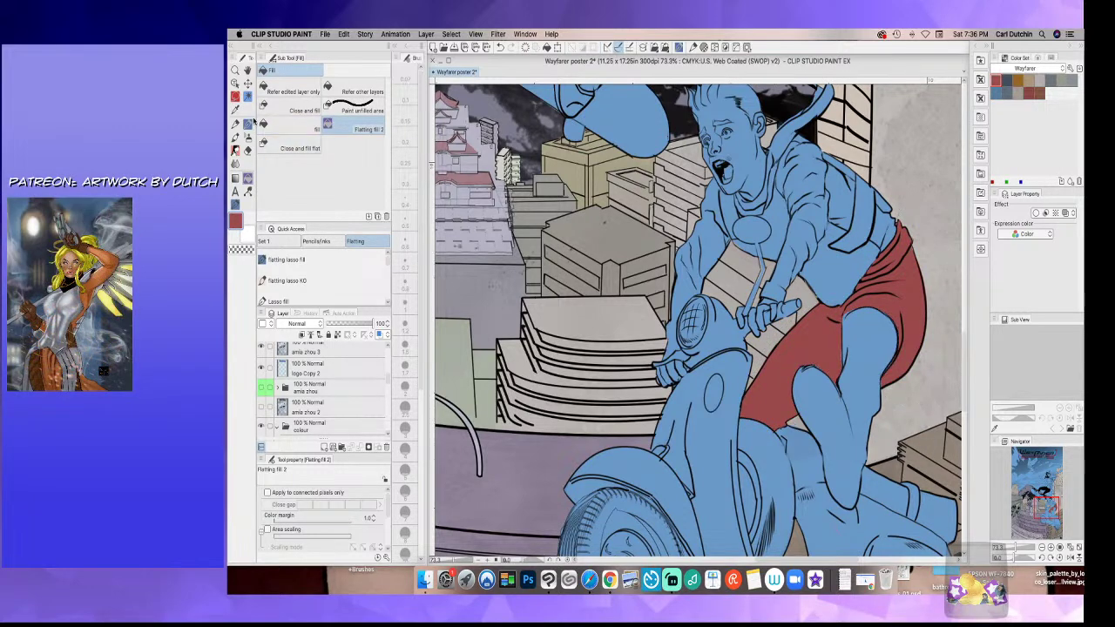
- Lasso the side and back of the rider's vest, fill it with the dark "zhou vest colour" swatch, and deselect
{"action": "key", "text": "p"}
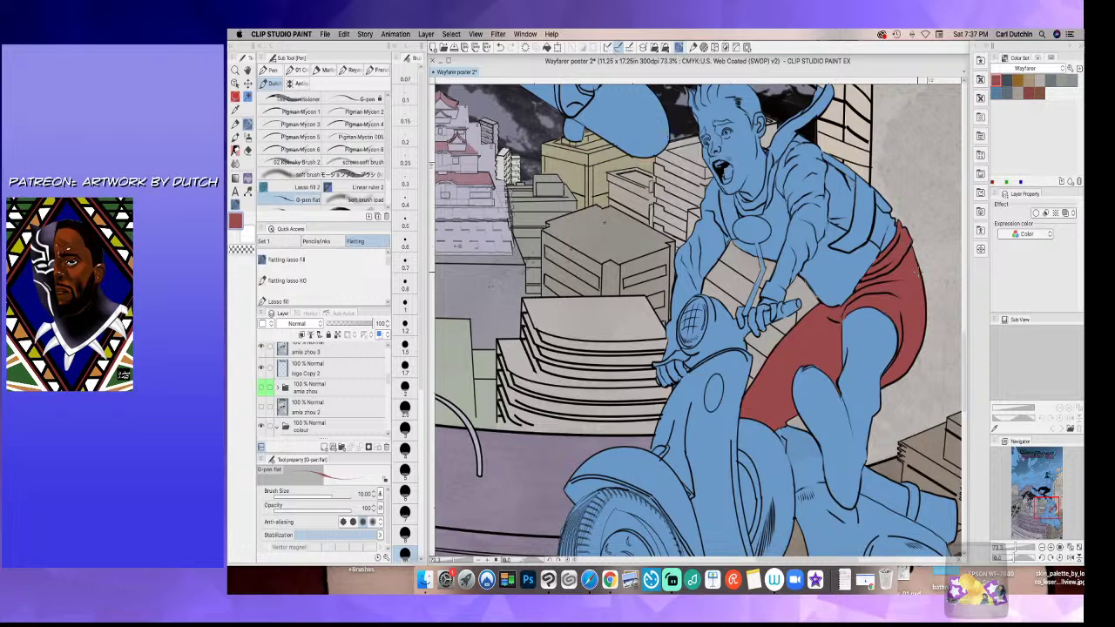
{"action": "key", "text": "i"}
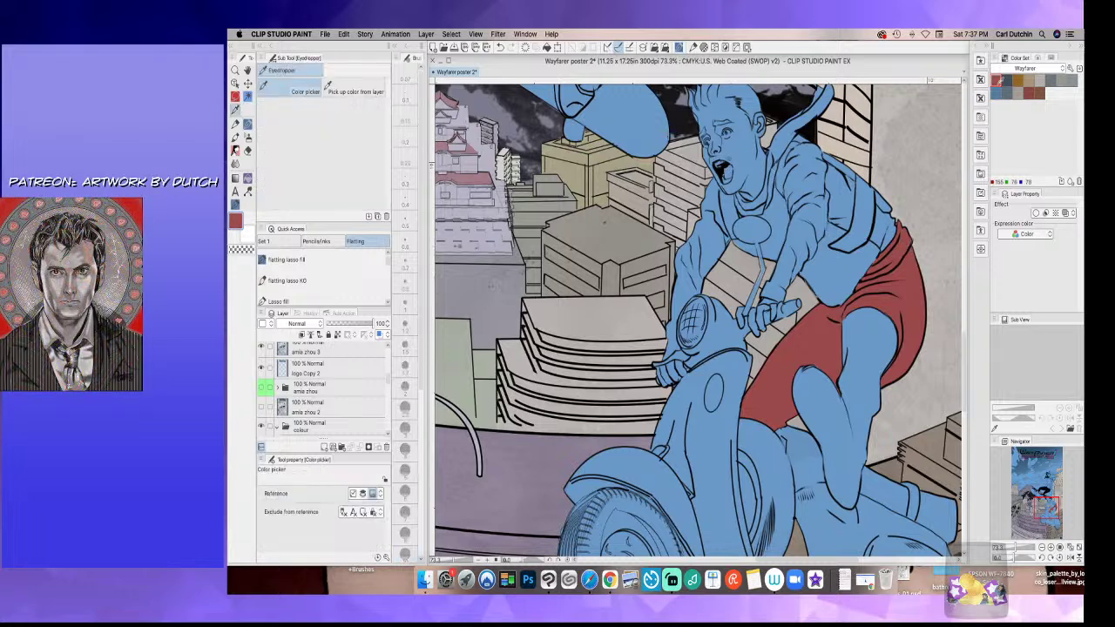
{"action": "left_click", "coordinate": [1008, 78]}
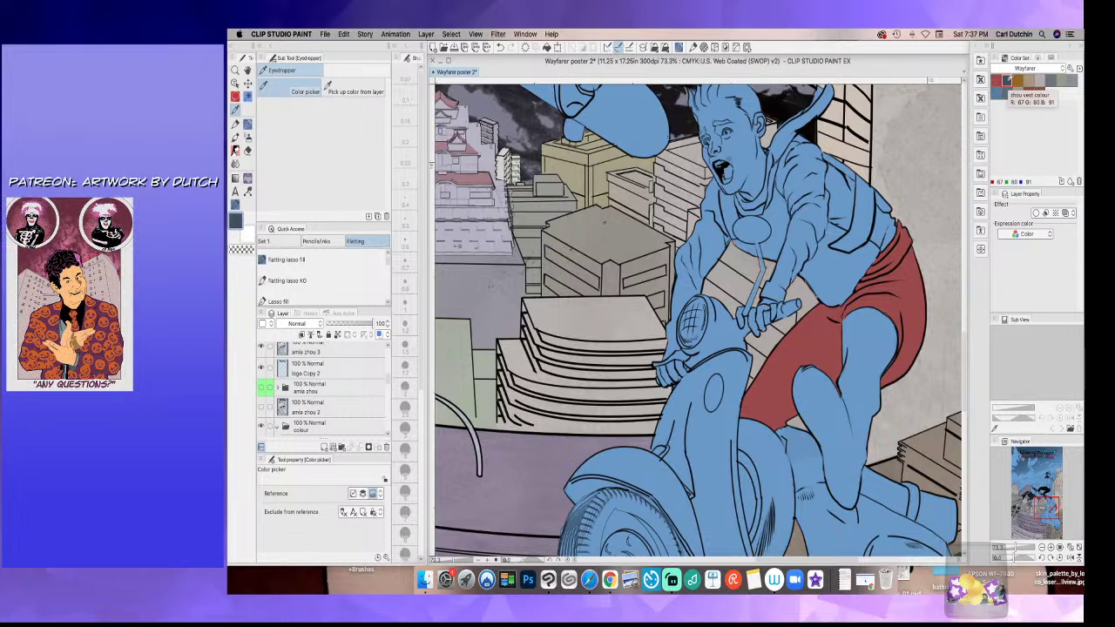
{"action": "left_click", "coordinate": [238, 96]}
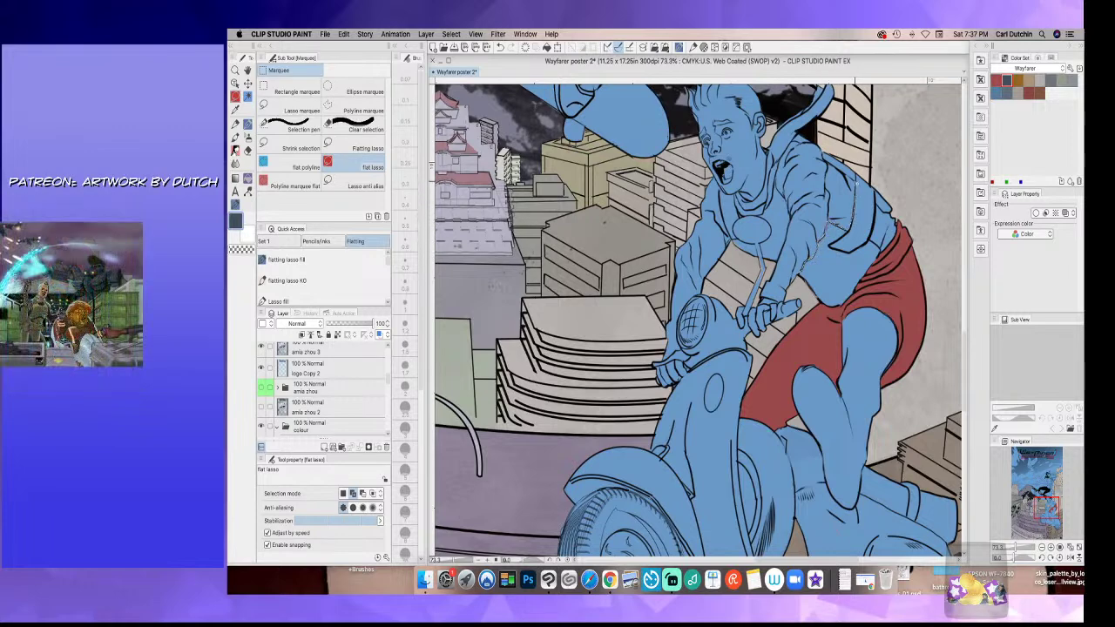
{"action": "mouse_move", "coordinate": [822, 141]}
{"action": "left_mouse_down"}
{"action": "mouse_move", "coordinate": [896, 181]}
{"action": "mouse_move", "coordinate": [897, 207]}
{"action": "mouse_move", "coordinate": [833, 228]}
{"action": "mouse_move", "coordinate": [856, 222]}
{"action": "mouse_move", "coordinate": [876, 279]}
{"action": "mouse_move", "coordinate": [861, 302]}
{"action": "mouse_move", "coordinate": [820, 309]}
{"action": "mouse_move", "coordinate": [798, 275]}
{"action": "left_mouse_up"}
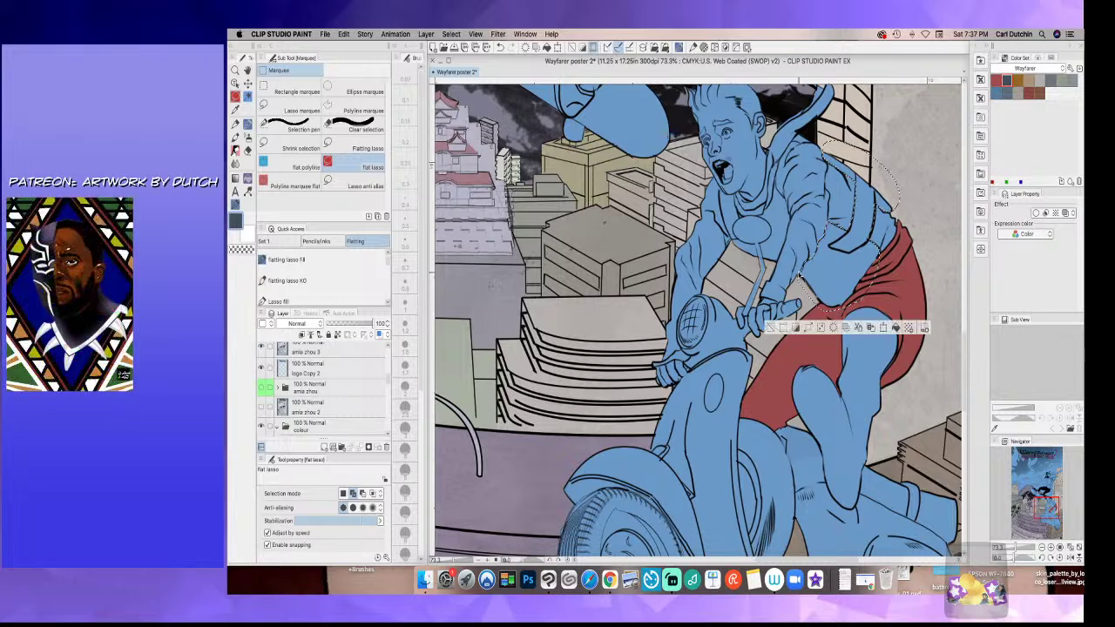
{"action": "key", "text": "g"}
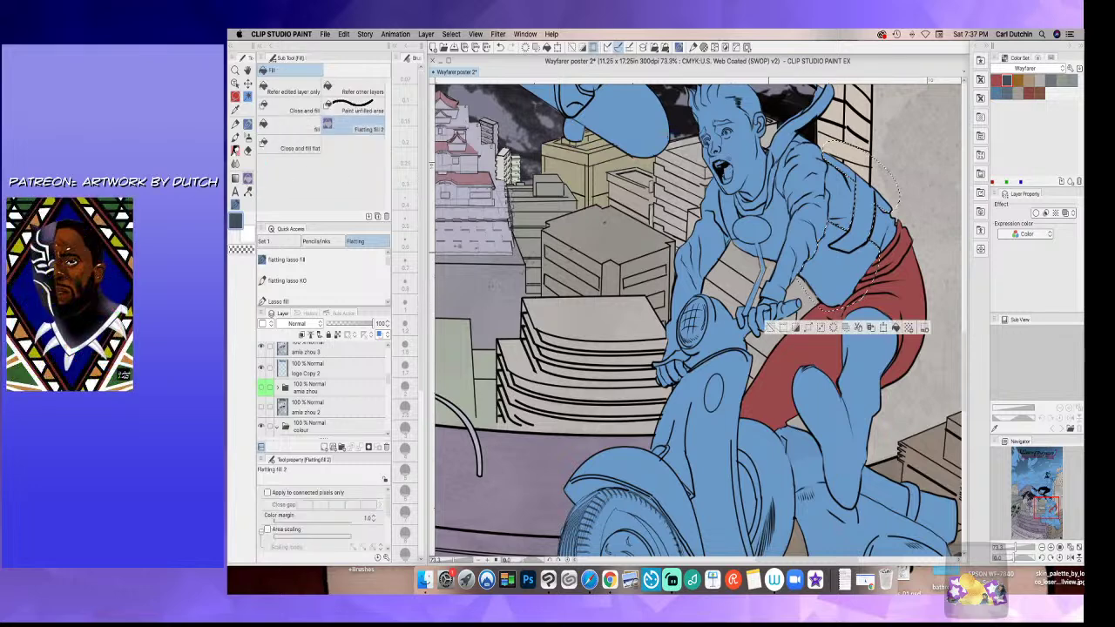
{"action": "left_click", "coordinate": [820, 271]}
{"action": "left_click", "coordinate": [771, 328]}
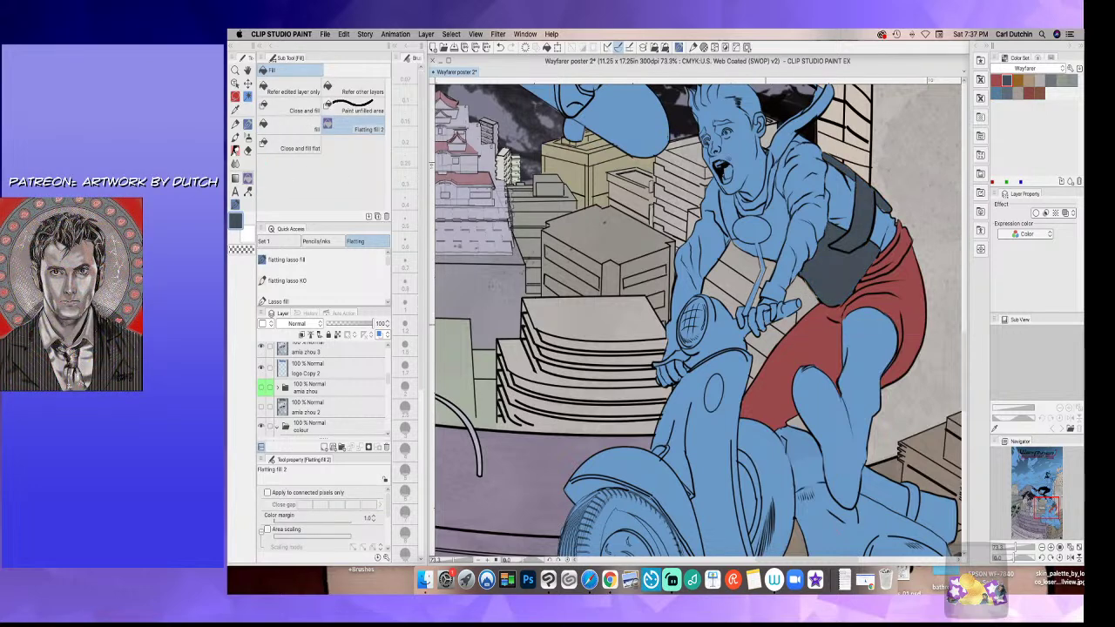
- Lasso the vest area between the rider's neck, shoulder and near arm, fill it with the same dark vest colour, and deselect
{"action": "left_click", "coordinate": [249, 127]}
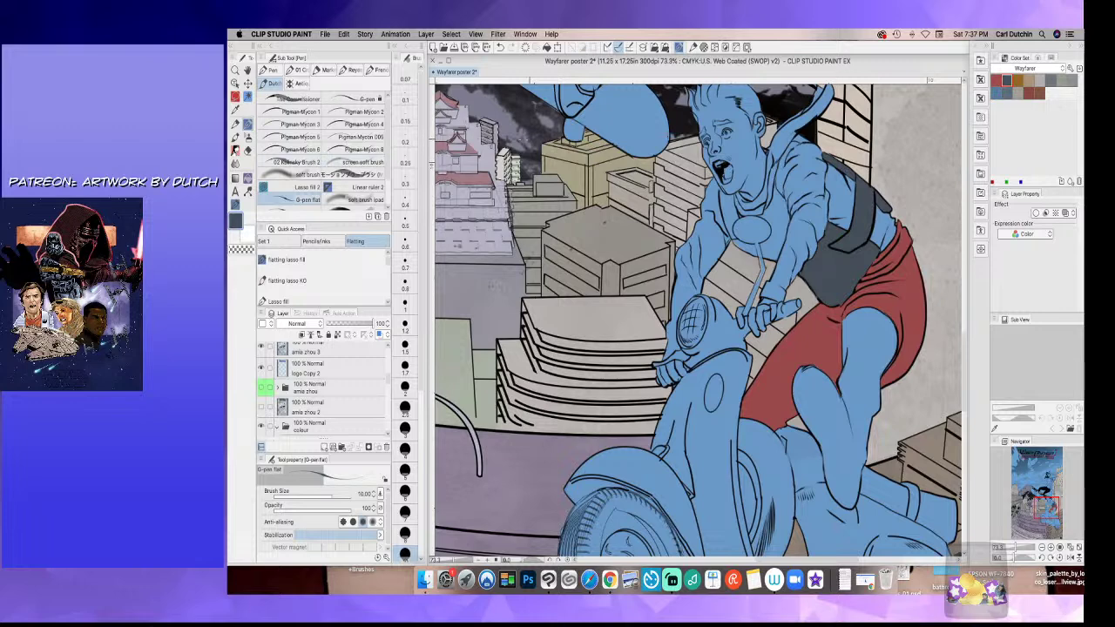
{"action": "left_click", "coordinate": [234, 97]}
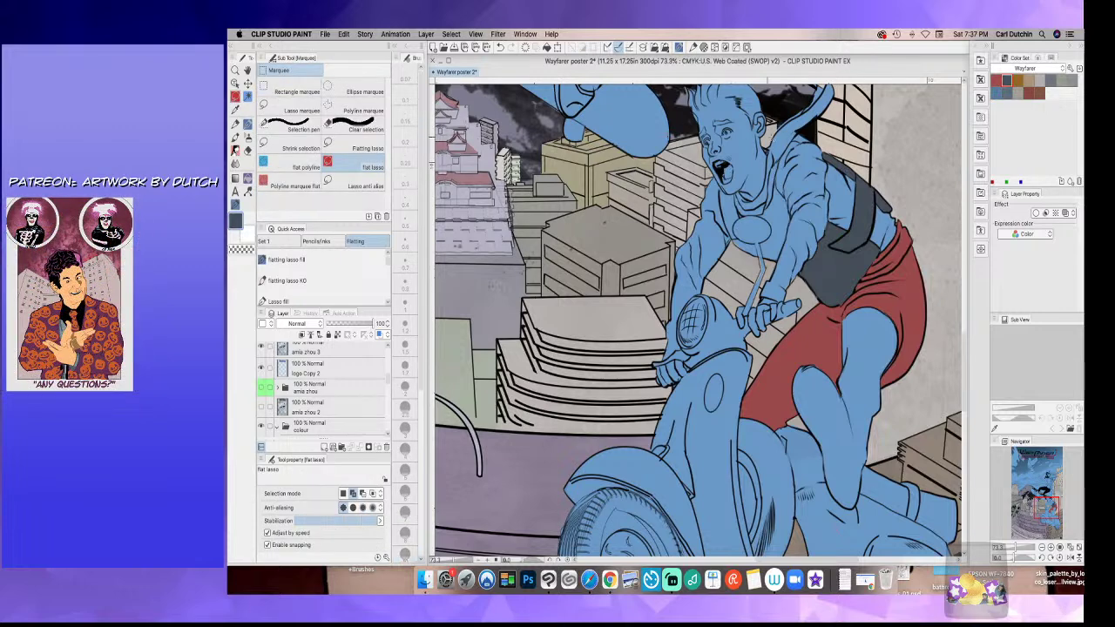
{"action": "mouse_move", "coordinate": [799, 131]}
{"action": "left_mouse_down"}
{"action": "mouse_move", "coordinate": [793, 141]}
{"action": "mouse_move", "coordinate": [812, 142]}
{"action": "mouse_move", "coordinate": [801, 129]}
{"action": "left_mouse_up"}
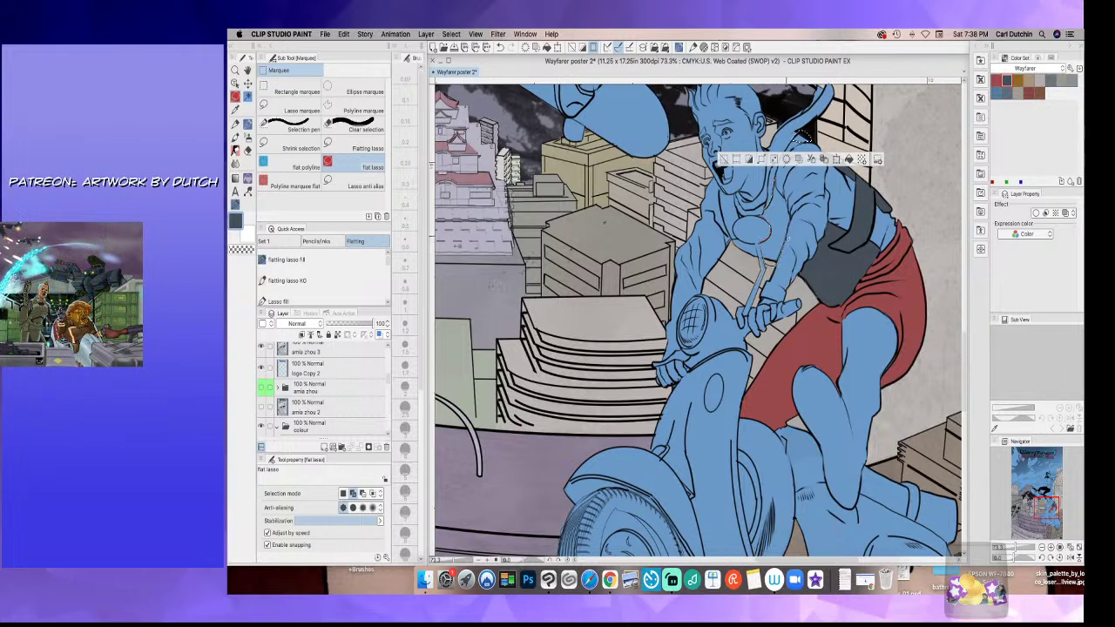
{"action": "left_click_drag", "start_coordinate": [786, 198], "coordinate": [775, 180]}
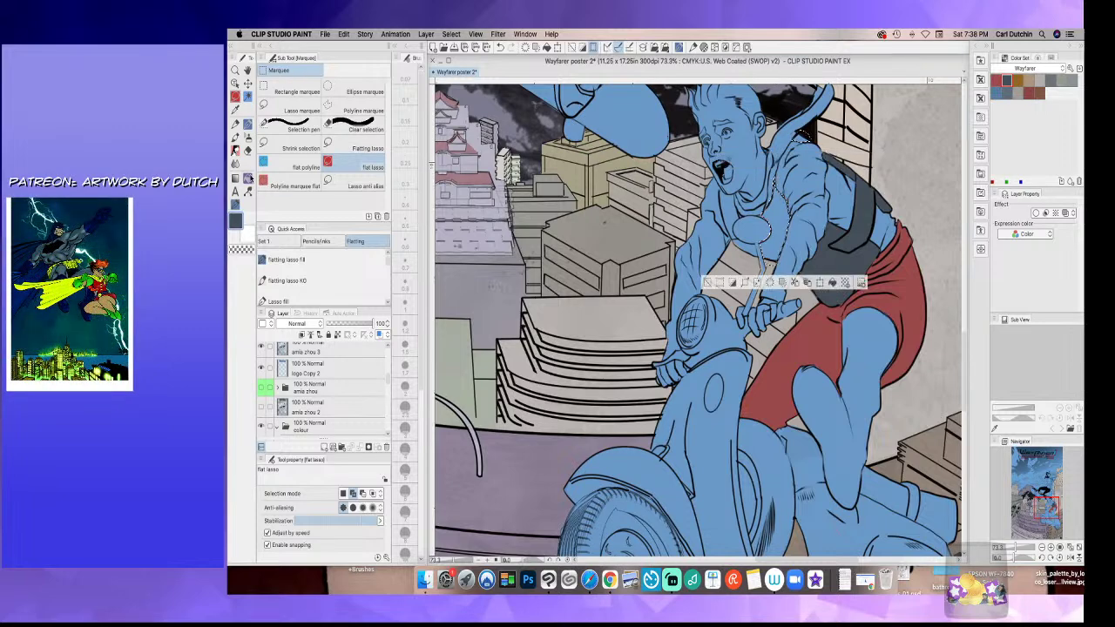
{"action": "key", "text": "g"}
{"action": "key", "text": "super+d"}
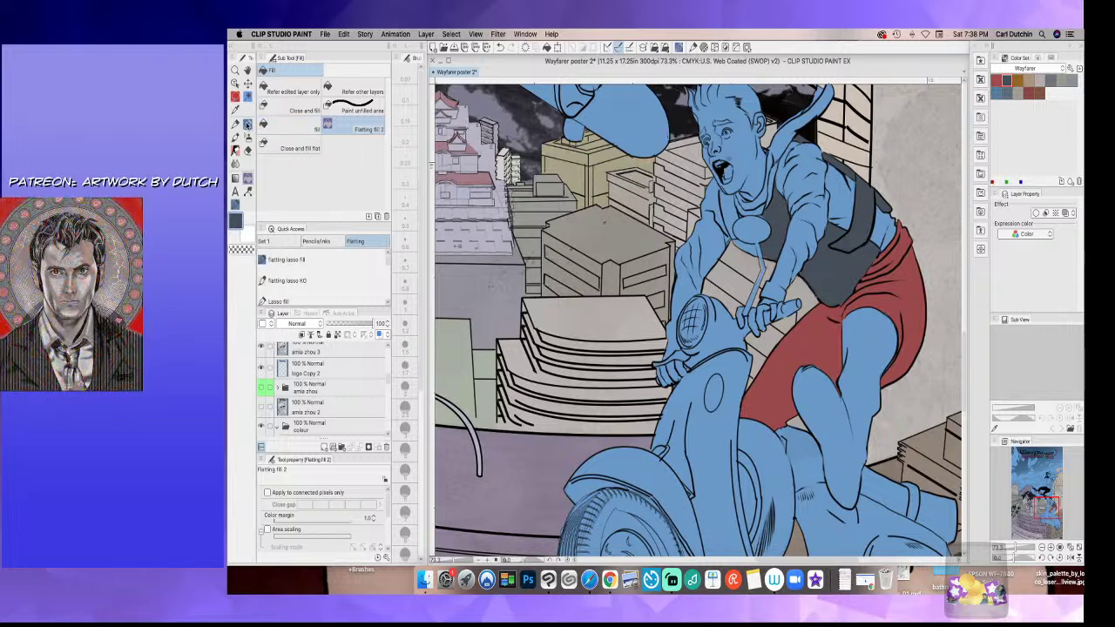
- Lasso the far side of the vest's chest beneath the rider's chin, fill it with the dark vest colour, and deselect
{"action": "key", "text": "p"}
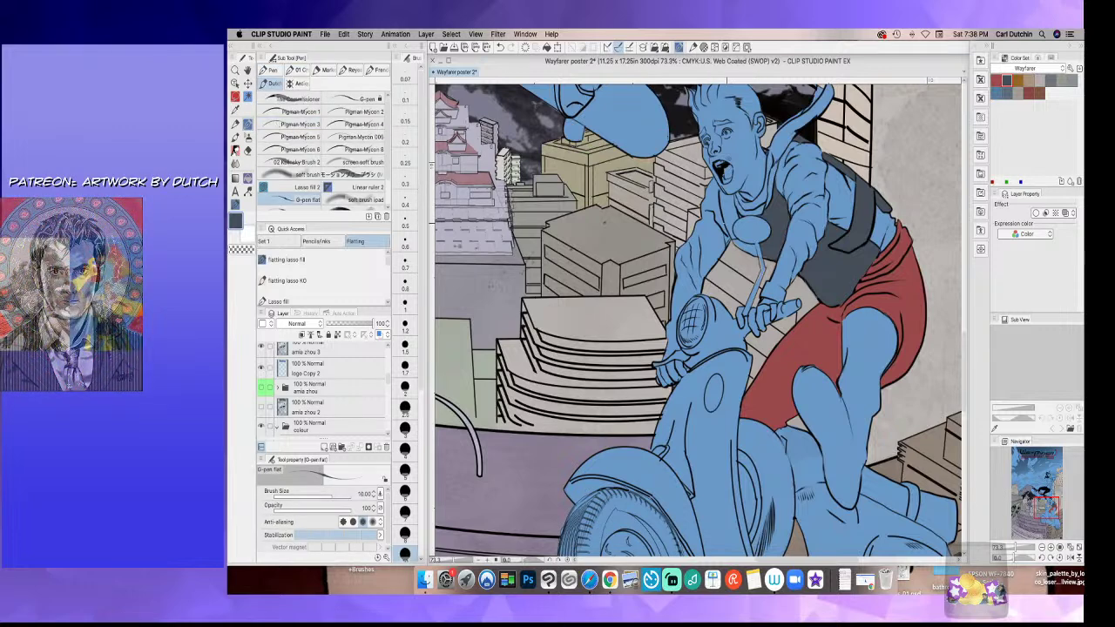
{"action": "left_click", "coordinate": [234, 97]}
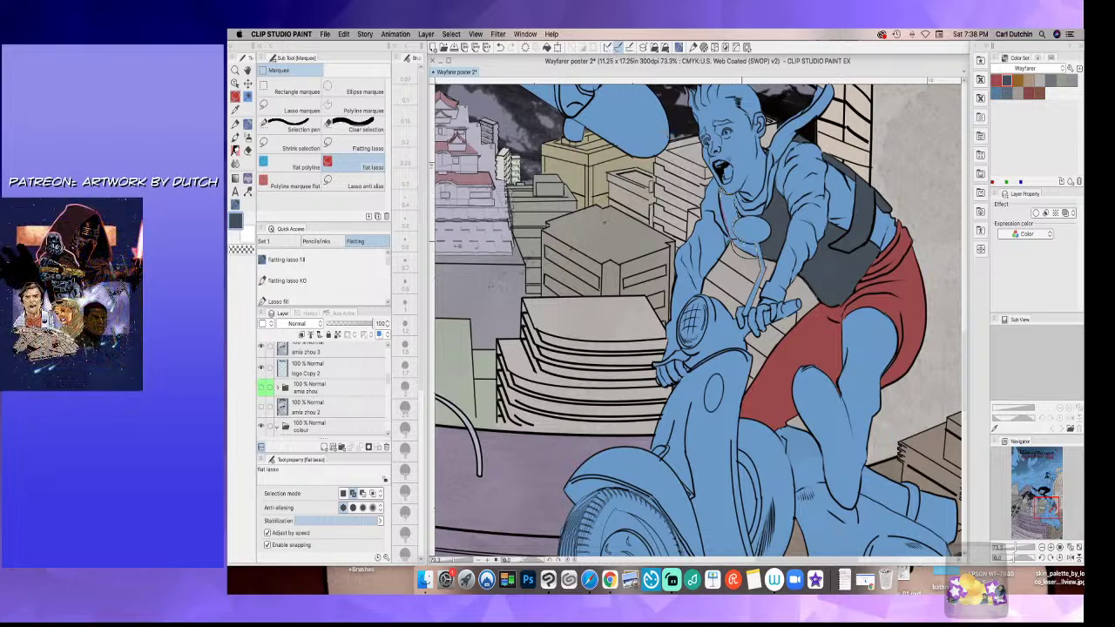
{"action": "left_click_drag", "start_coordinate": [723, 192], "coordinate": [719, 189]}
{"action": "key", "text": "g"}
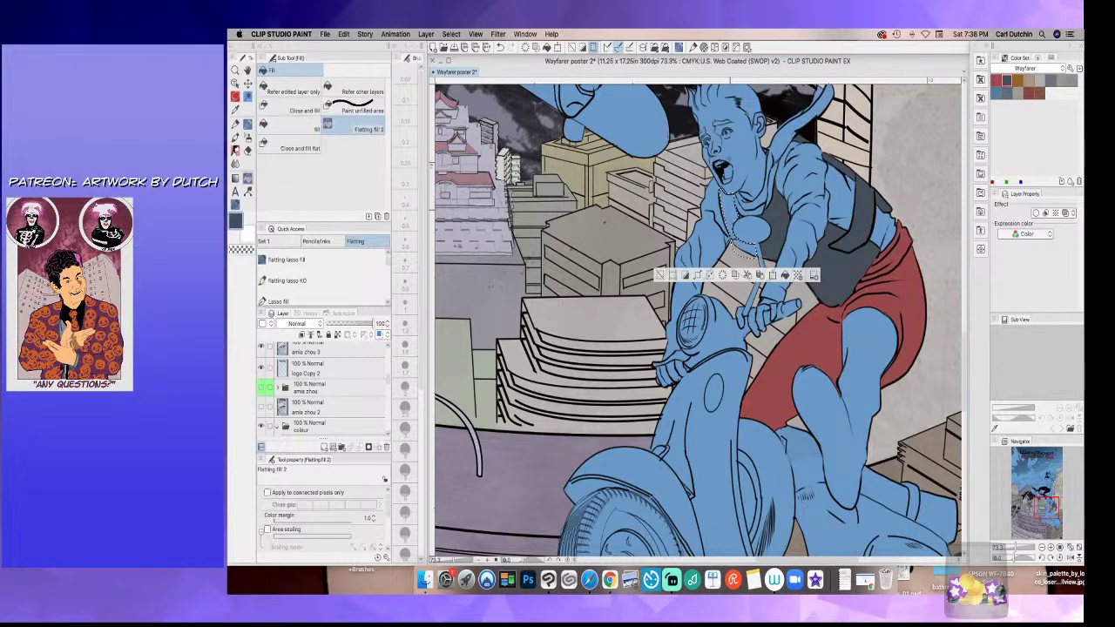
{"action": "left_click", "coordinate": [731, 217]}
{"action": "left_click", "coordinate": [672, 275]}
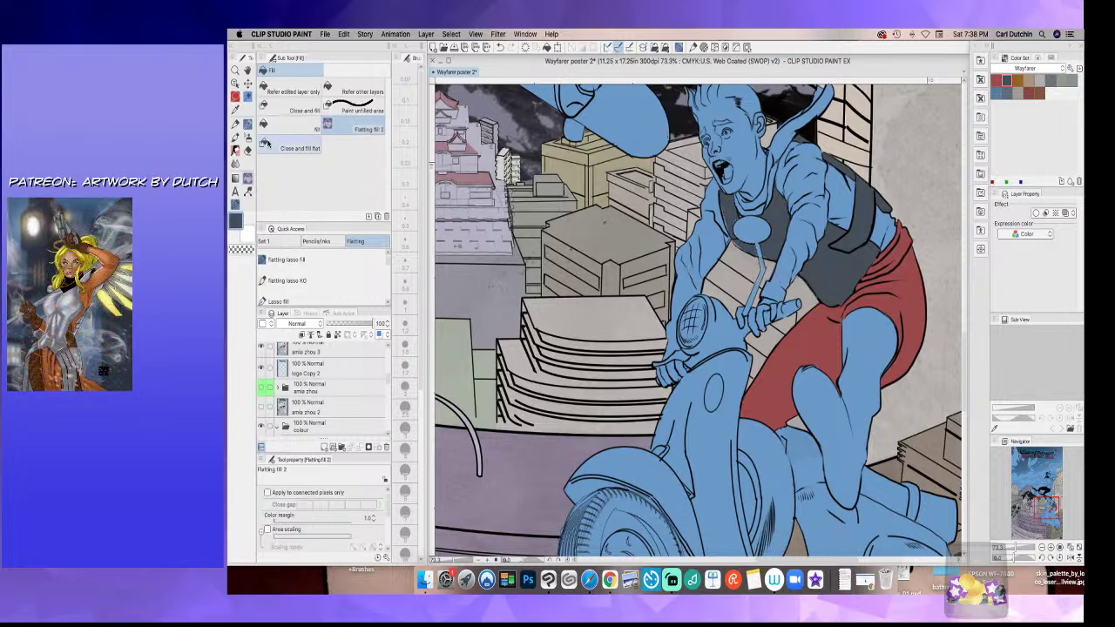
- Touch up the rider's flats with the G-pen flat, using the blue sampled from the face and the red "zhou pants" swatch
{"action": "key", "text": "p"}
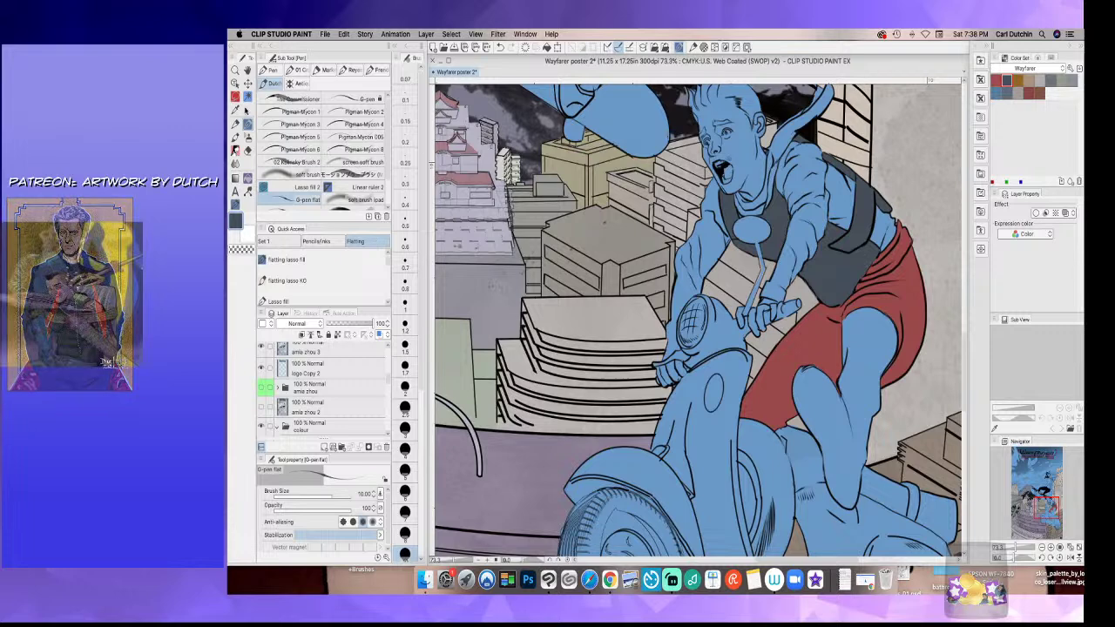
{"action": "left_click", "coordinate": [236, 110]}
{"action": "left_click", "coordinate": [747, 152]}
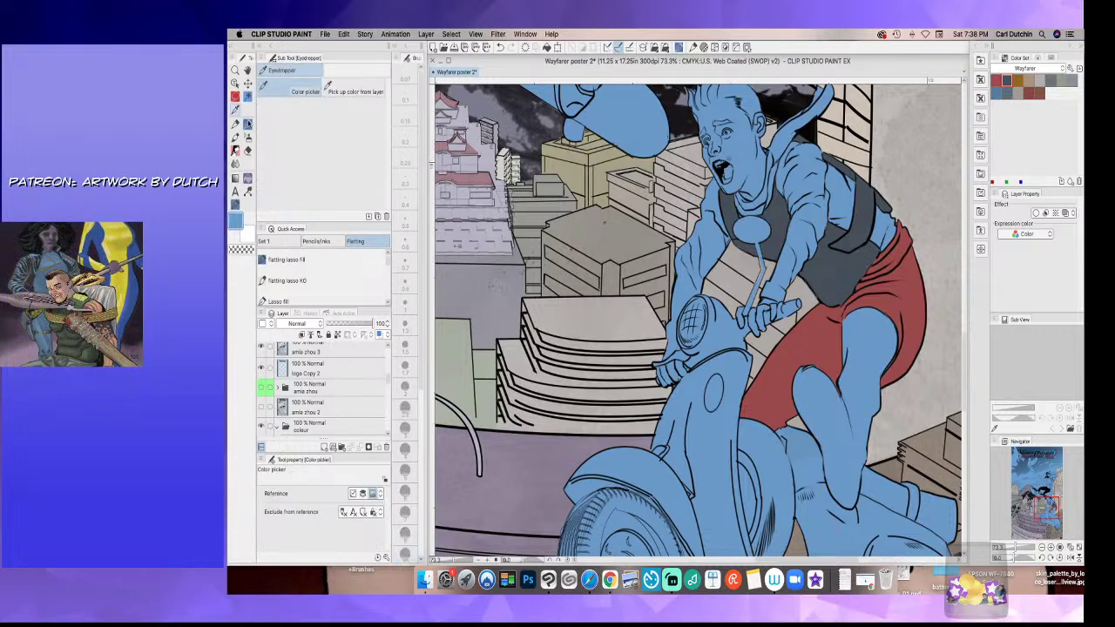
{"action": "key", "text": "p"}
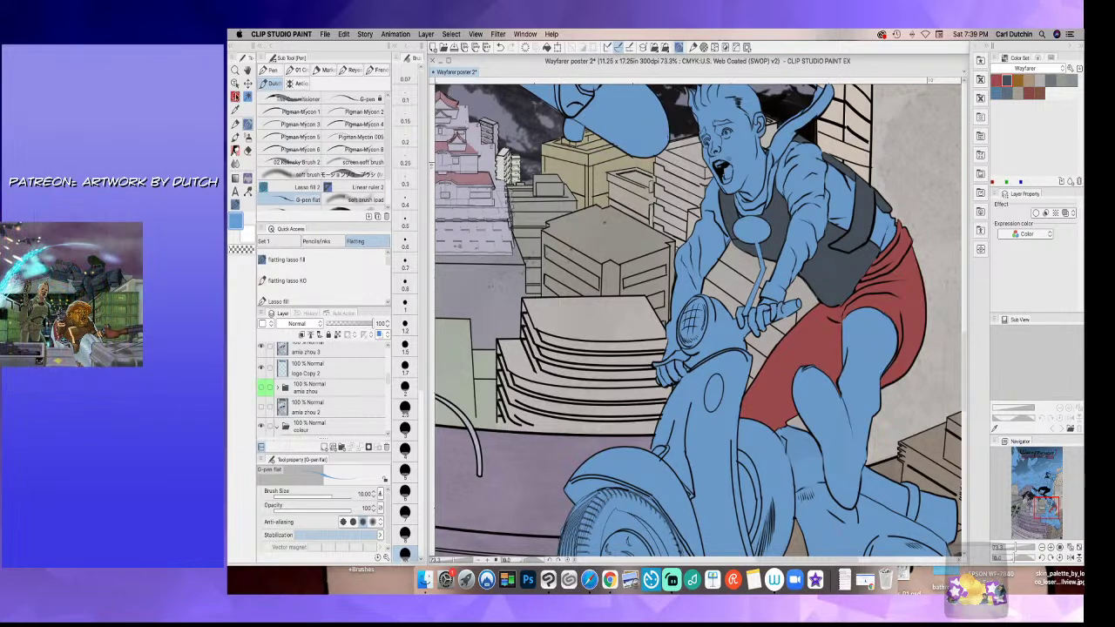
{"action": "left_click", "coordinate": [996, 79]}
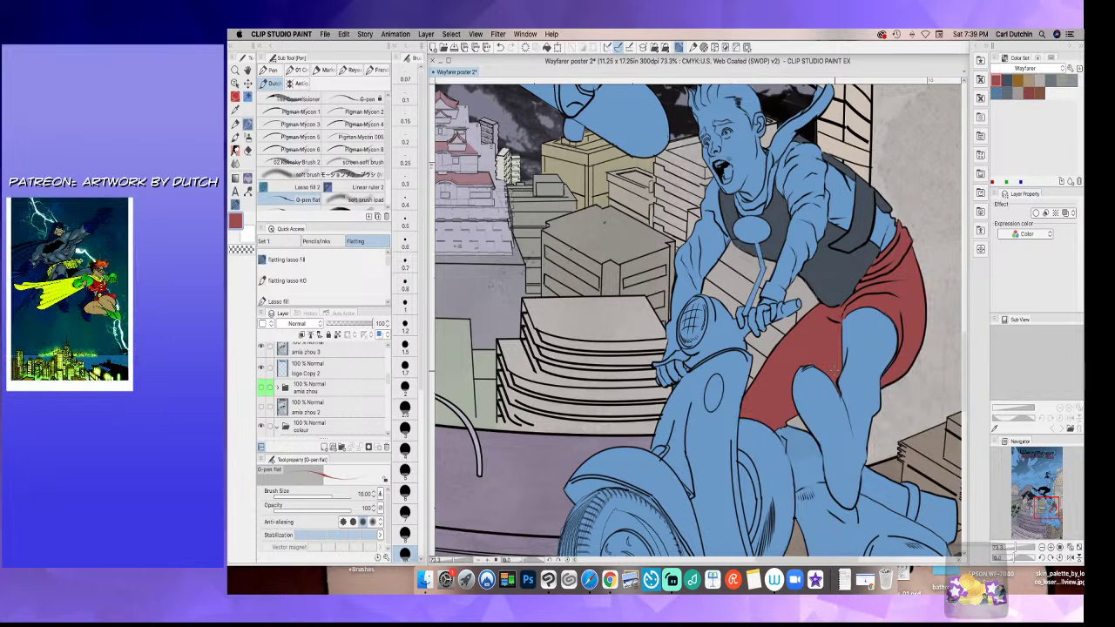
- Lasso the rider's far sleeve, near arm and exposed shirt areas, fill them with the "zhou shirt" swatch, and deselect
{"action": "key", "text": "i"}
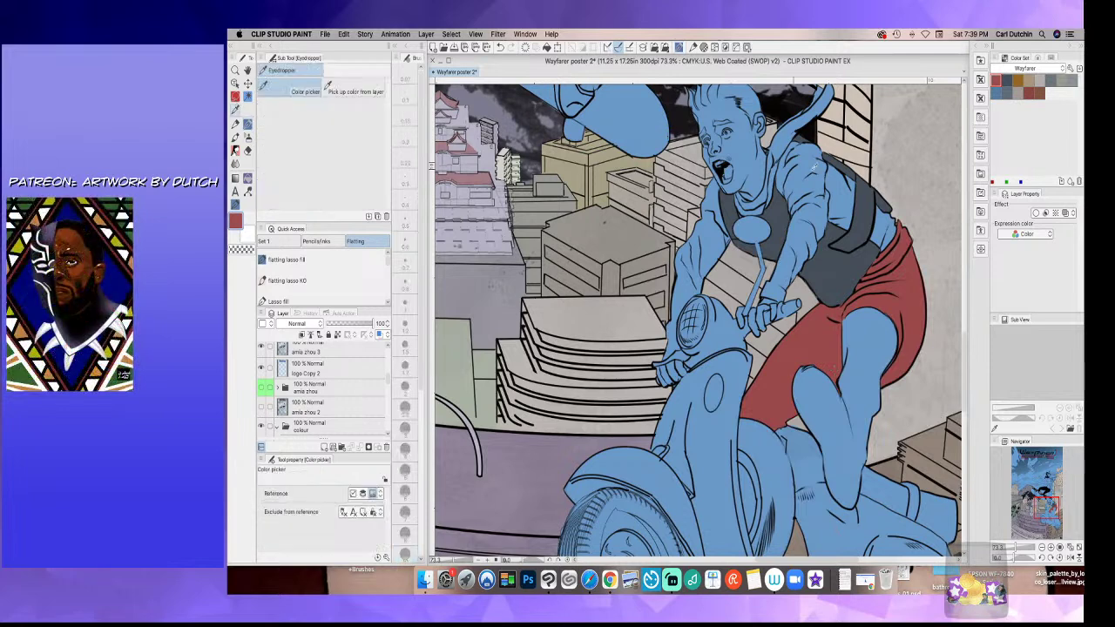
{"action": "left_click", "coordinate": [1028, 81]}
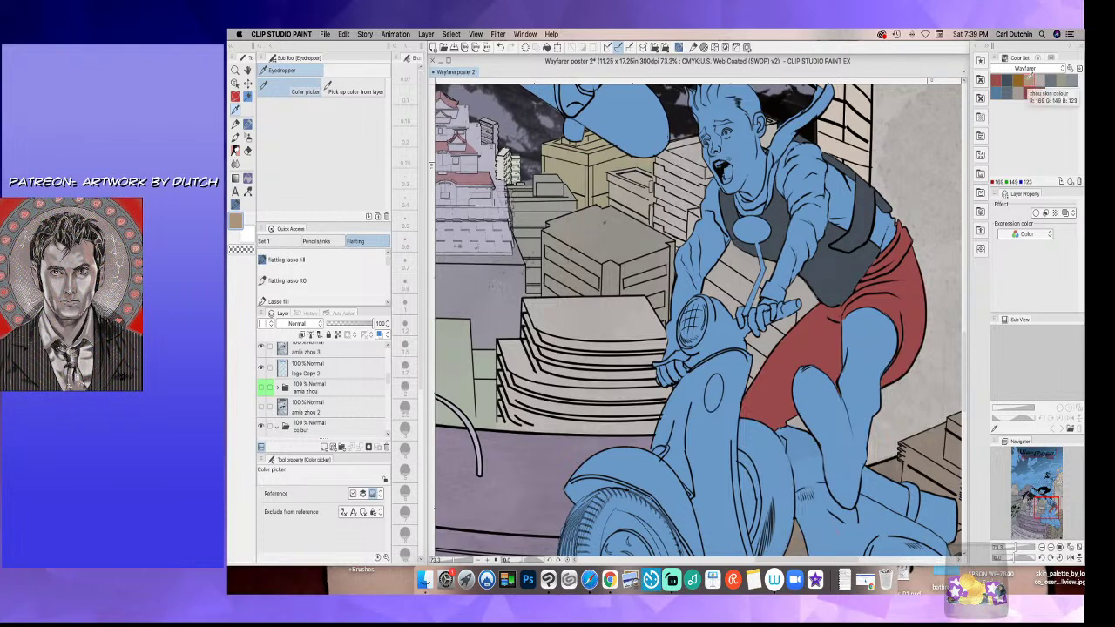
{"action": "left_click", "coordinate": [1039, 79]}
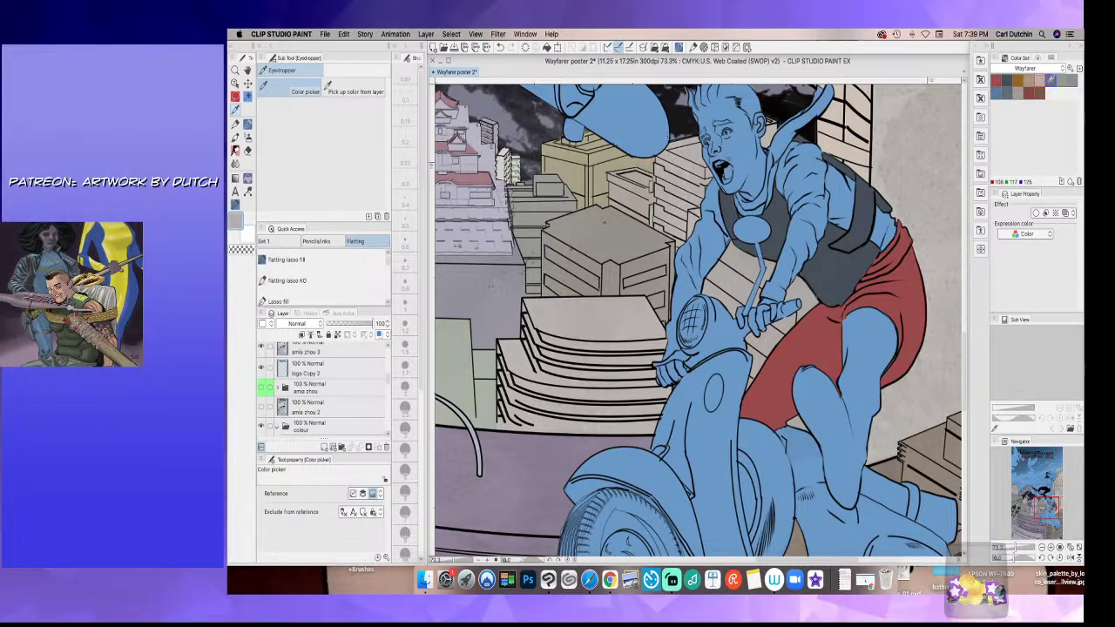
{"action": "left_click", "coordinate": [1053, 79]}
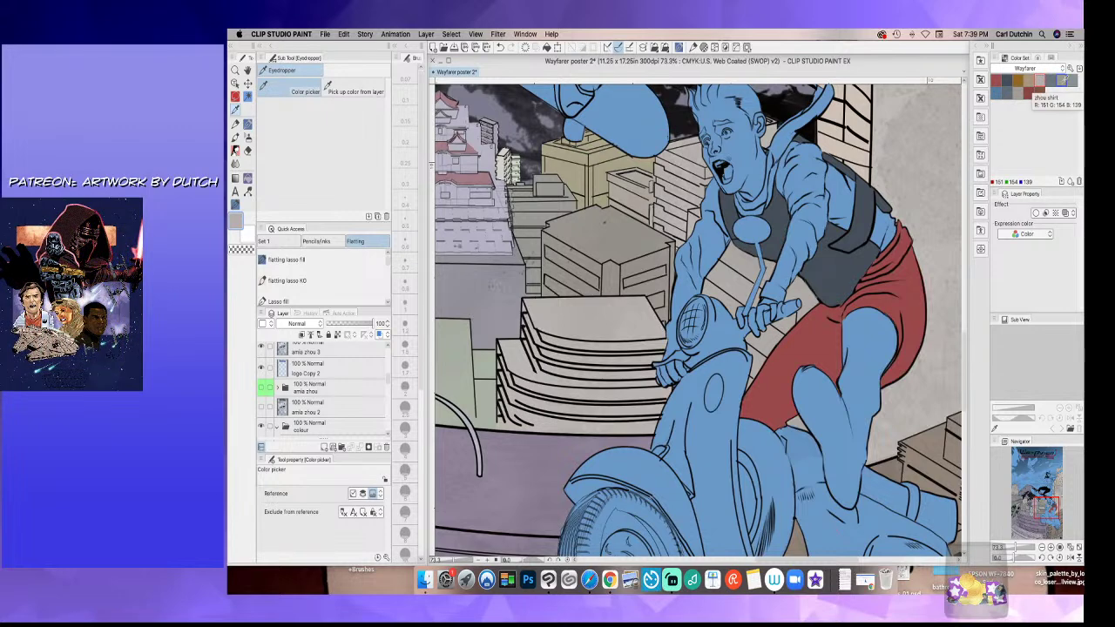
{"action": "left_click", "coordinate": [1063, 80]}
{"action": "left_click", "coordinate": [247, 98]}
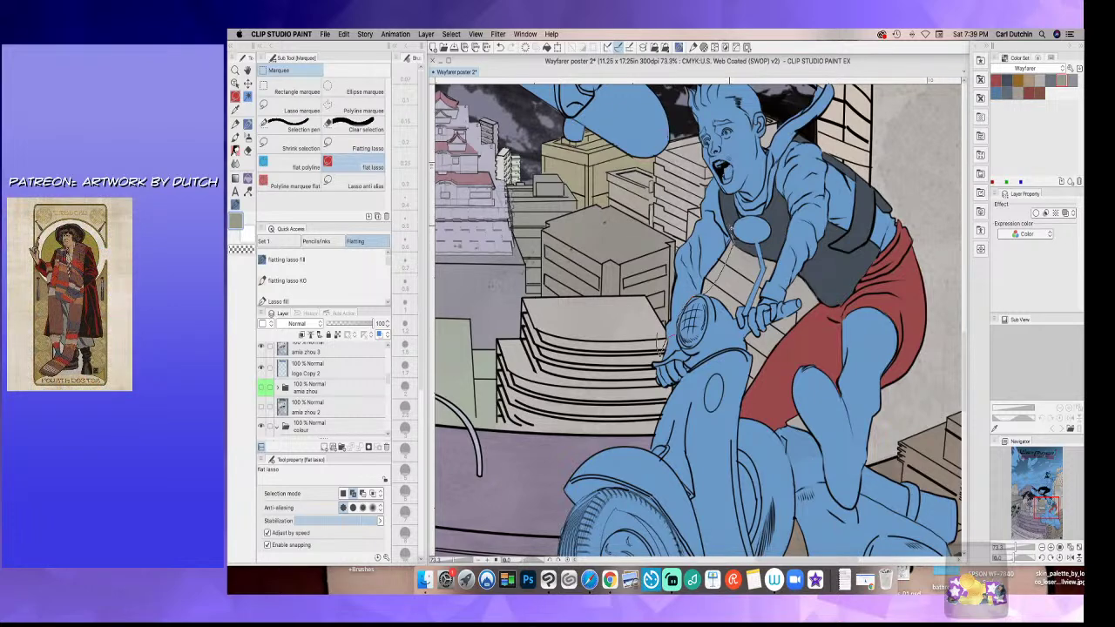
{"action": "left_click_drag", "start_coordinate": [720, 183], "coordinate": [694, 178]}
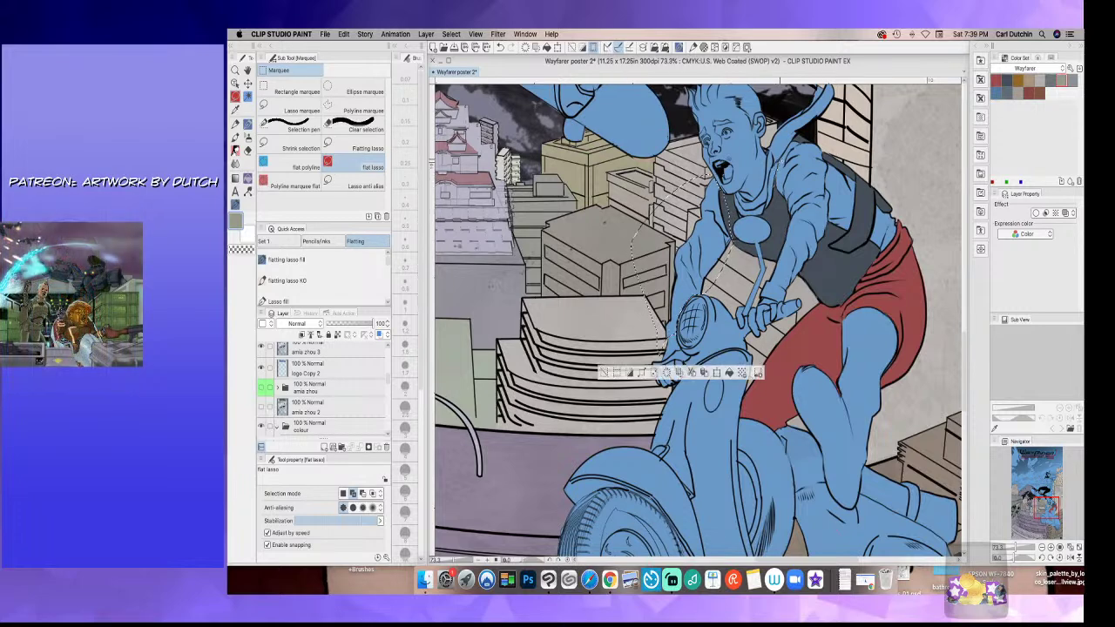
{"action": "mouse_move", "coordinate": [800, 126]}
{"action": "left_mouse_down"}
{"action": "mouse_move", "coordinate": [918, 225]}
{"action": "mouse_move", "coordinate": [837, 309]}
{"action": "mouse_move", "coordinate": [808, 321]}
{"action": "mouse_move", "coordinate": [803, 296]}
{"action": "mouse_move", "coordinate": [785, 302]}
{"action": "left_mouse_up"}
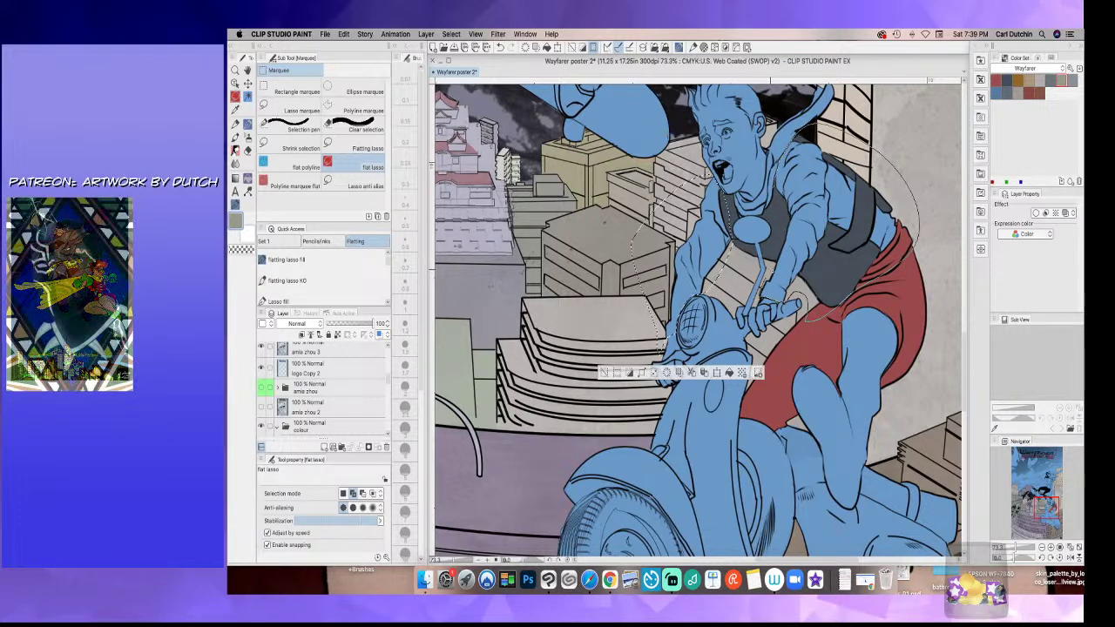
{"action": "left_click", "coordinate": [249, 179]}
{"action": "left_click", "coordinate": [704, 231]}
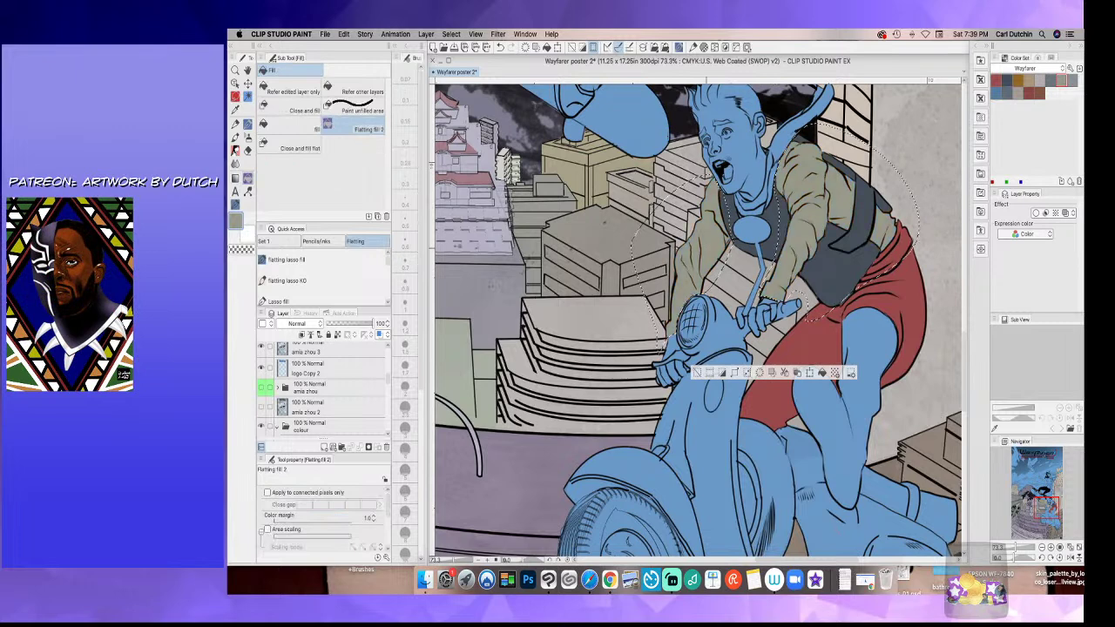
{"action": "left_click", "coordinate": [697, 372]}
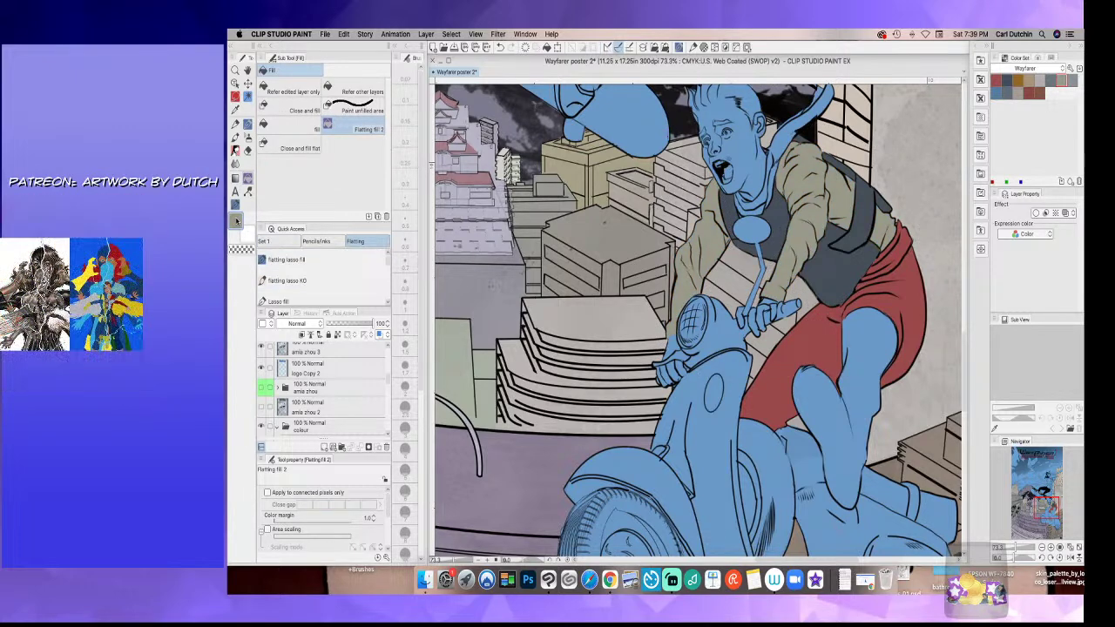
- Mix an orange-brown drawing colour with hex value A47D5F
{"action": "double_click", "coordinate": [236, 221]}
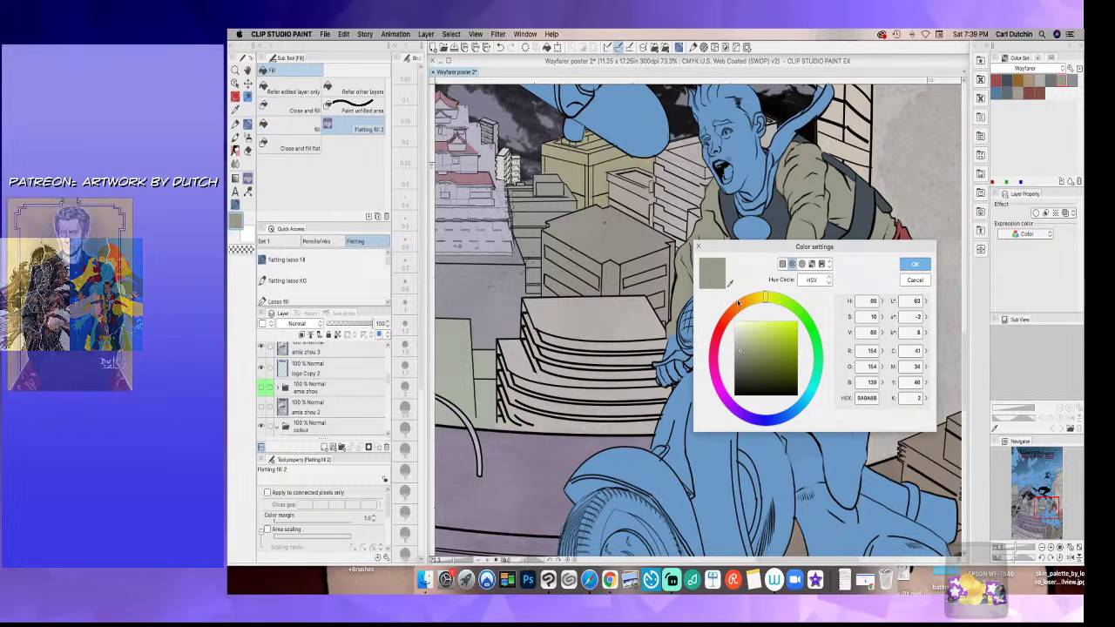
{"action": "left_click_drag", "start_coordinate": [777, 299], "coordinate": [736, 307]}
{"action": "left_click_drag", "start_coordinate": [768, 350], "coordinate": [760, 343]}
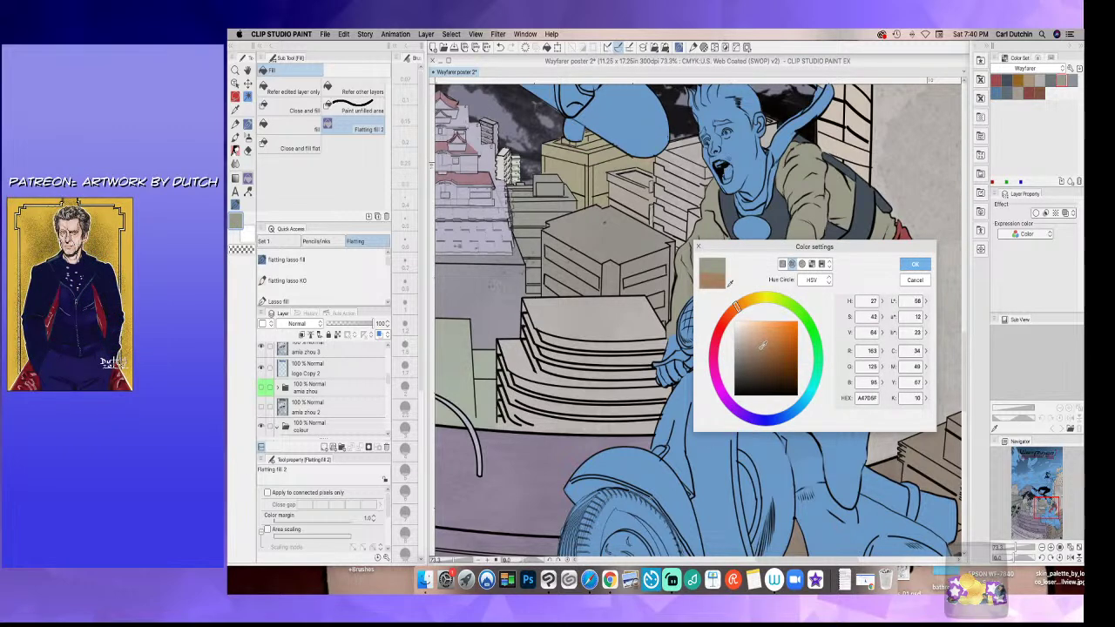
{"action": "left_click", "coordinate": [915, 264]}
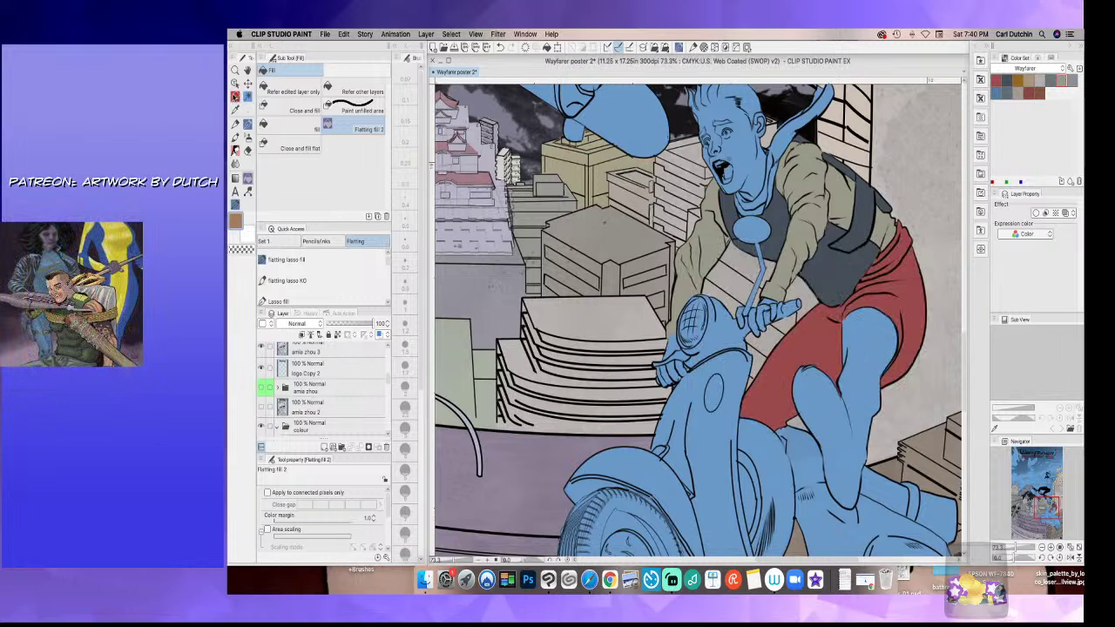
- Lasso the rider's lower legs below the red pants and fill them with the mixed orange-brown
{"action": "left_click", "coordinate": [236, 97]}
{"action": "mouse_move", "coordinate": [799, 352]}
{"action": "left_mouse_down"}
{"action": "mouse_move", "coordinate": [779, 389]}
{"action": "mouse_move", "coordinate": [802, 426]}
{"action": "left_mouse_up"}
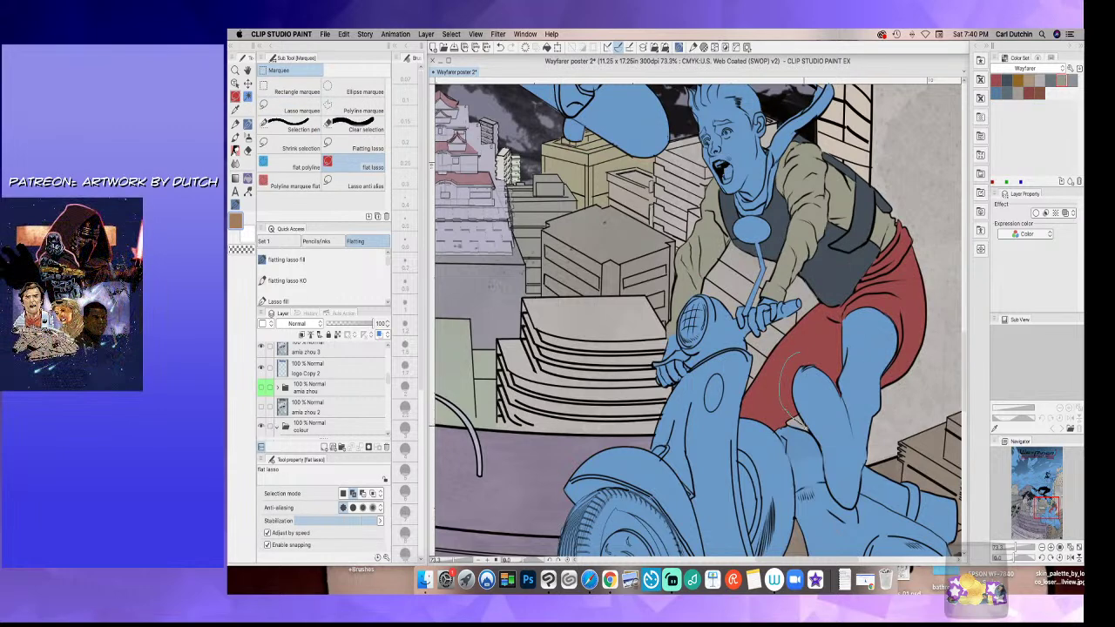
{"action": "left_click_drag", "start_coordinate": [823, 473], "coordinate": [849, 509]}
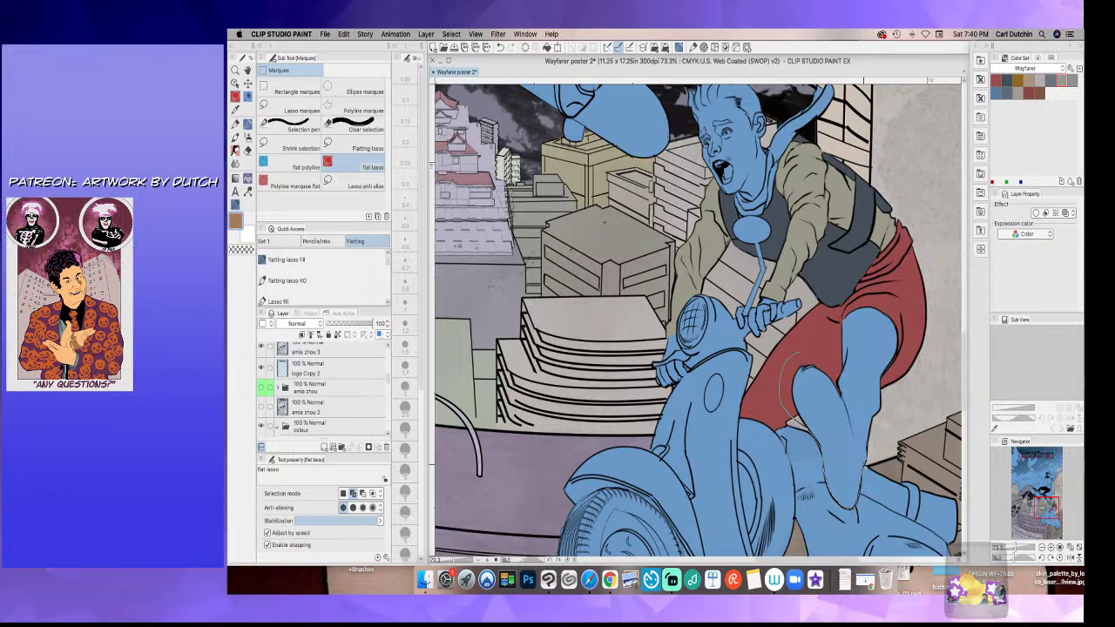
{"action": "mouse_move", "coordinate": [925, 372]}
{"action": "left_mouse_down"}
{"action": "mouse_move", "coordinate": [820, 317]}
{"action": "mouse_move", "coordinate": [816, 333]}
{"action": "left_mouse_up"}
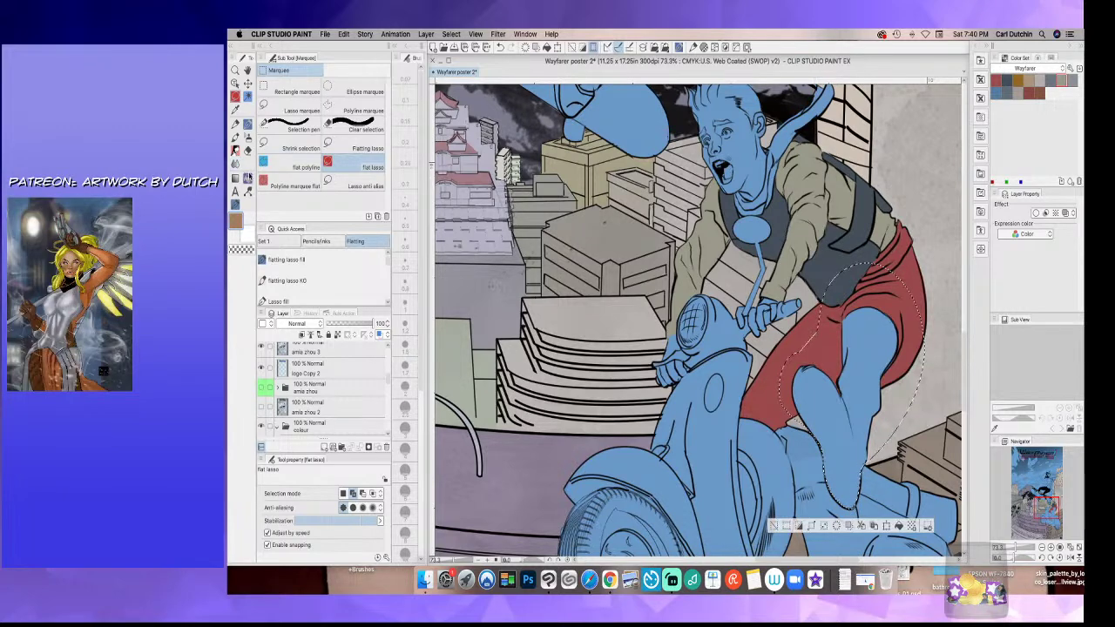
{"action": "left_click", "coordinate": [247, 179]}
{"action": "left_click", "coordinate": [819, 401]}
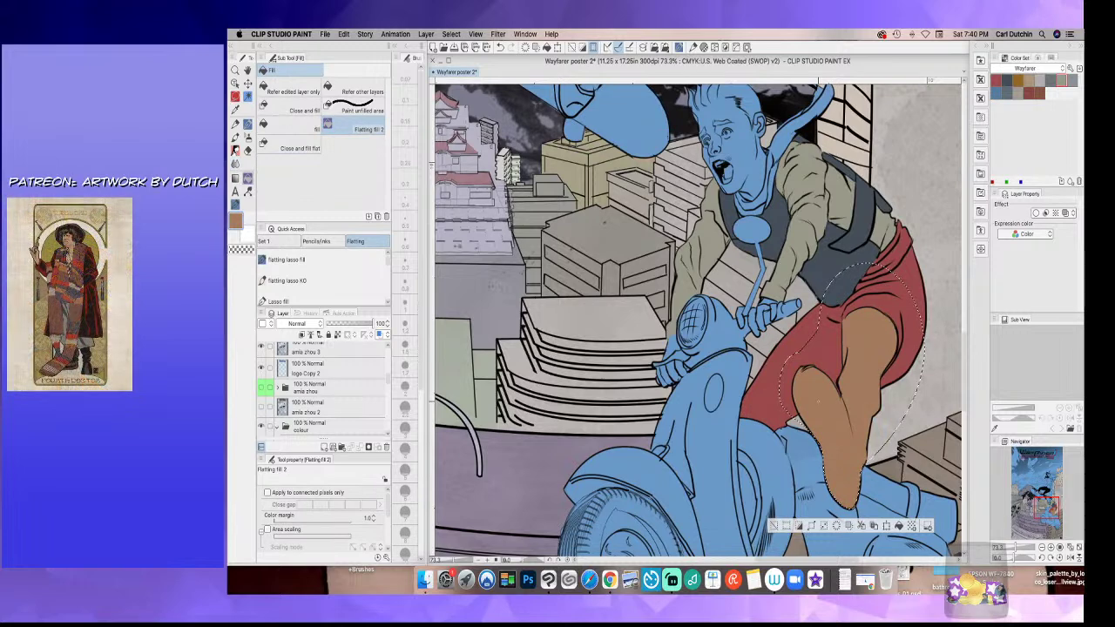
- Mix a darker, less saturated brown, refill the selected lower legs with it, and deselect
{"action": "double_click", "coordinate": [236, 222]}
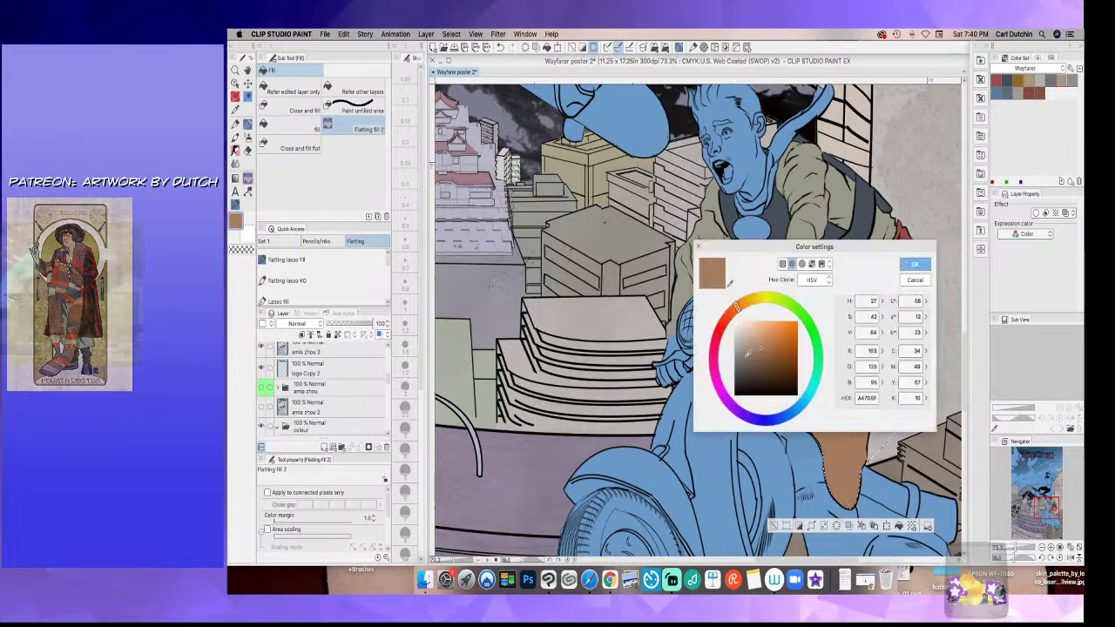
{"action": "left_click", "coordinate": [747, 357]}
{"action": "left_click", "coordinate": [914, 264]}
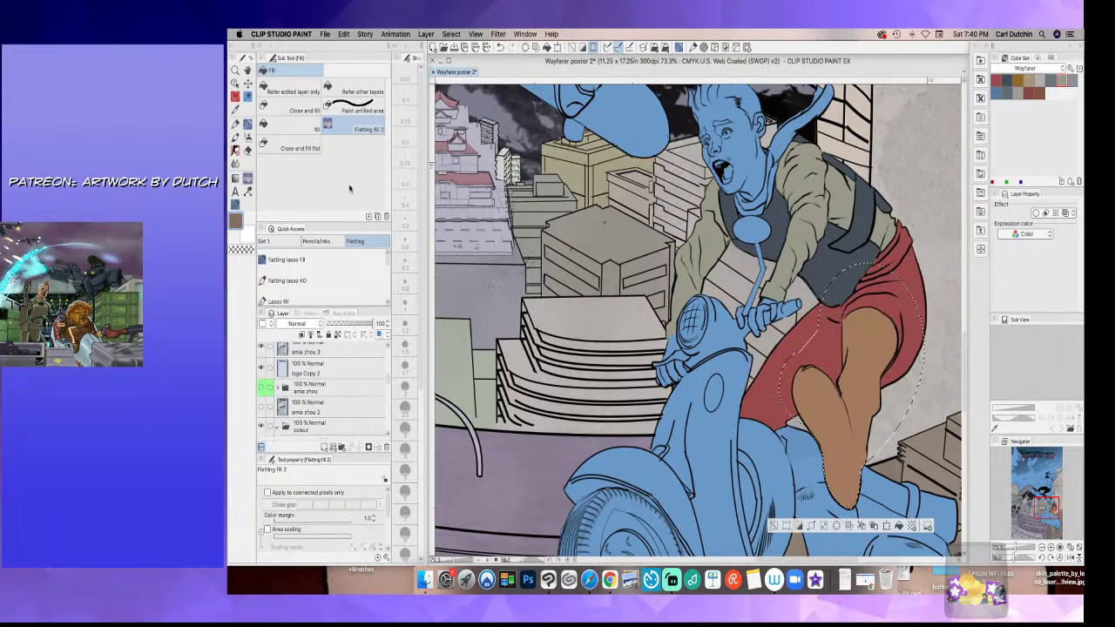
{"action": "left_click", "coordinate": [827, 404]}
{"action": "left_click", "coordinate": [774, 525]}
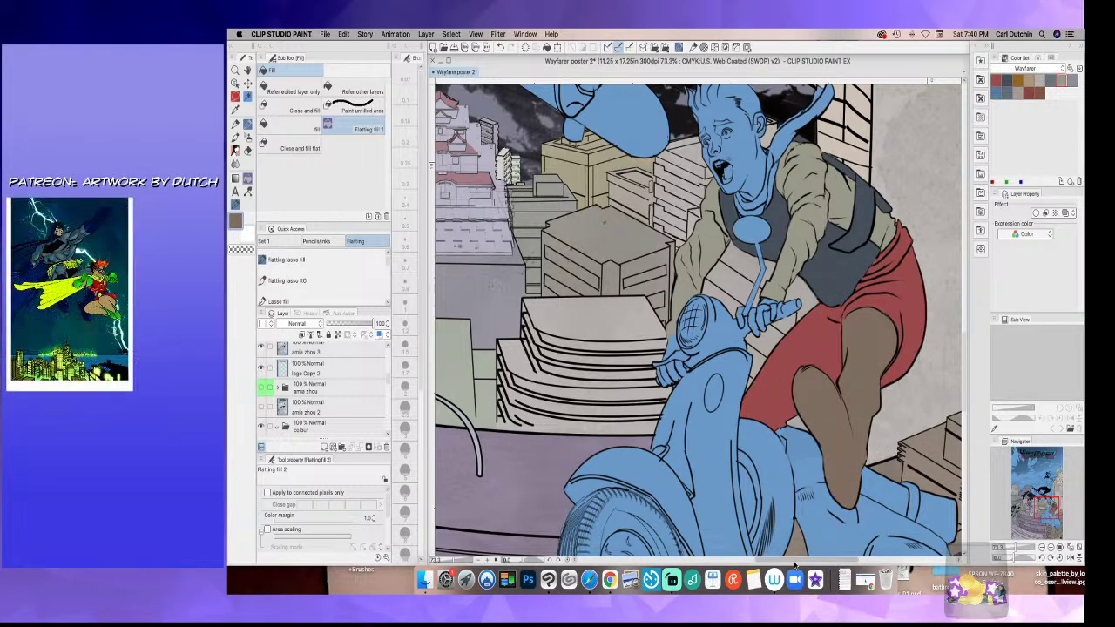
- Lasso the scarf around the rider's neck with its trailing end, fill it with the blue-grey swatch, and deselect
{"action": "left_click", "coordinate": [1050, 81]}
{"action": "left_click", "coordinate": [237, 97]}
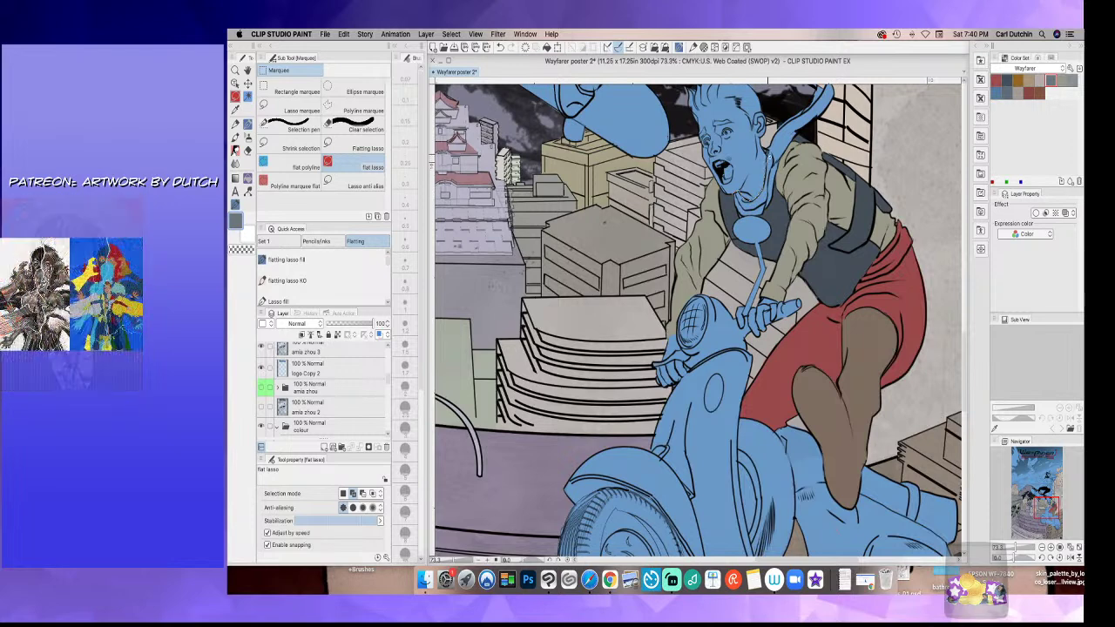
{"action": "scroll", "coordinate": [793, 100], "scroll_direction": "up", "scroll_amount": 2}
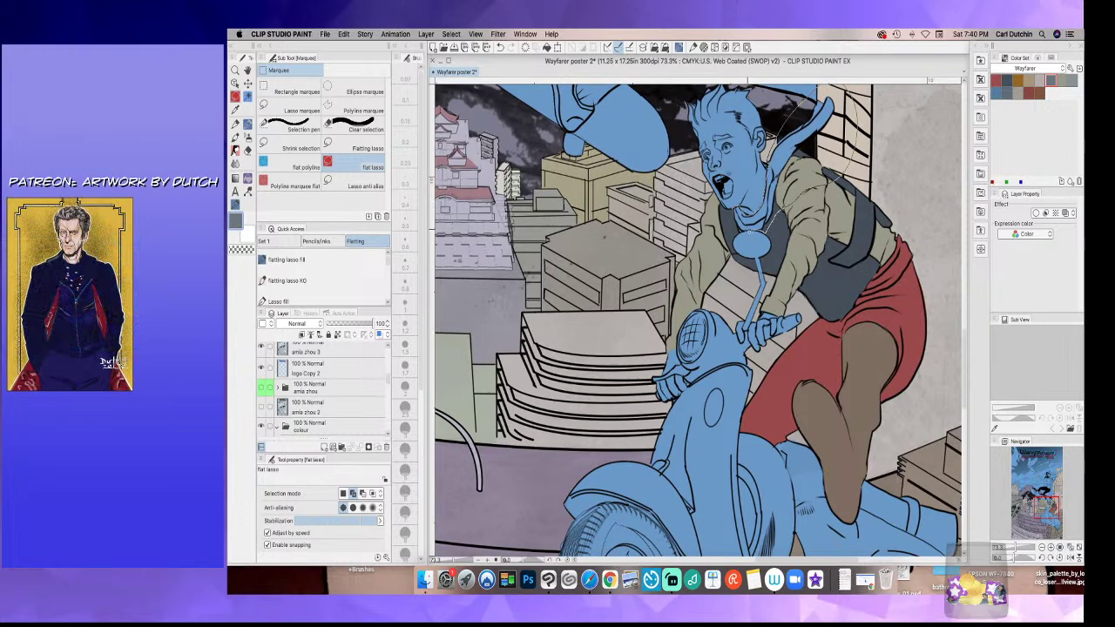
{"action": "left_click_drag", "start_coordinate": [740, 233], "coordinate": [731, 221]}
{"action": "key", "text": "g"}
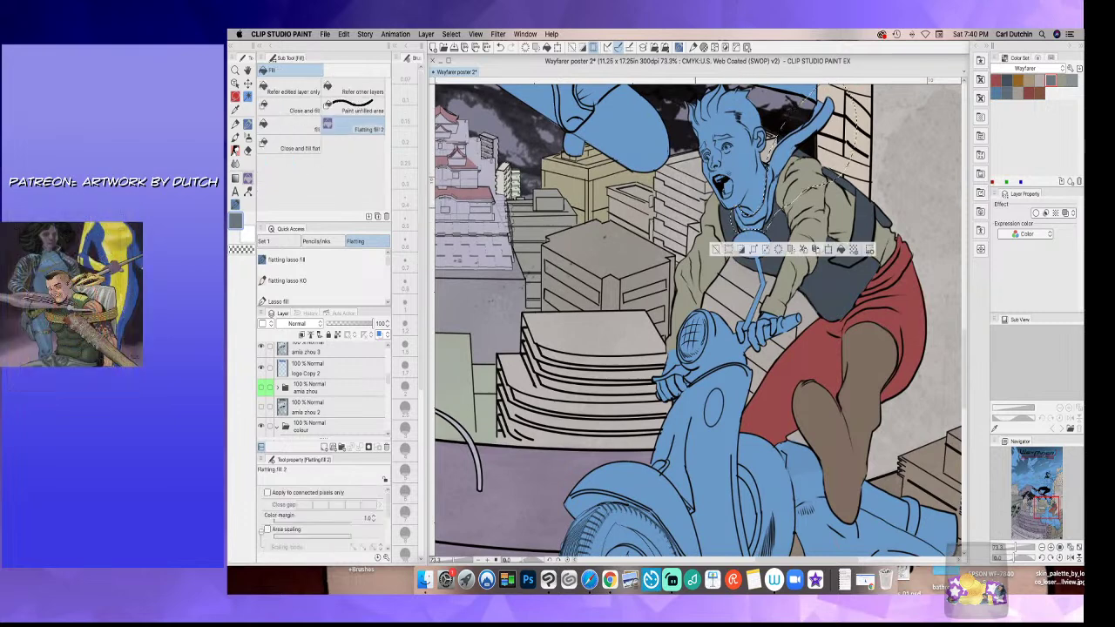
{"action": "left_click", "coordinate": [744, 228]}
{"action": "left_click", "coordinate": [736, 212]}
{"action": "key", "text": "super+d"}
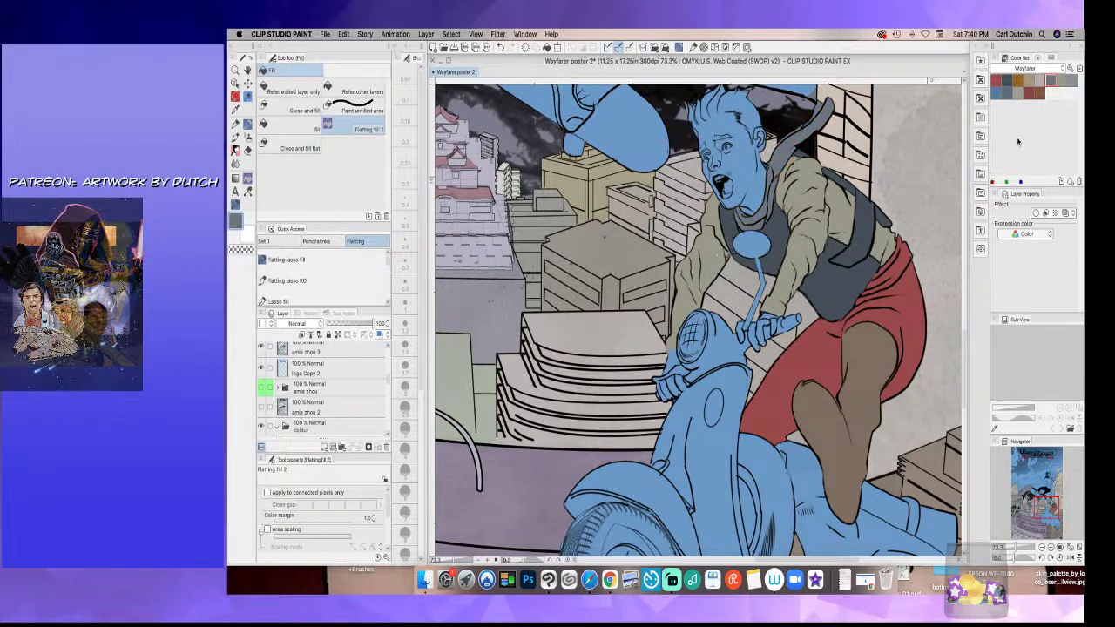
- Choose the "zhou skin colour" swatch and lasso the rider's two hands on the handlebars
{"action": "left_click", "coordinate": [1029, 80]}
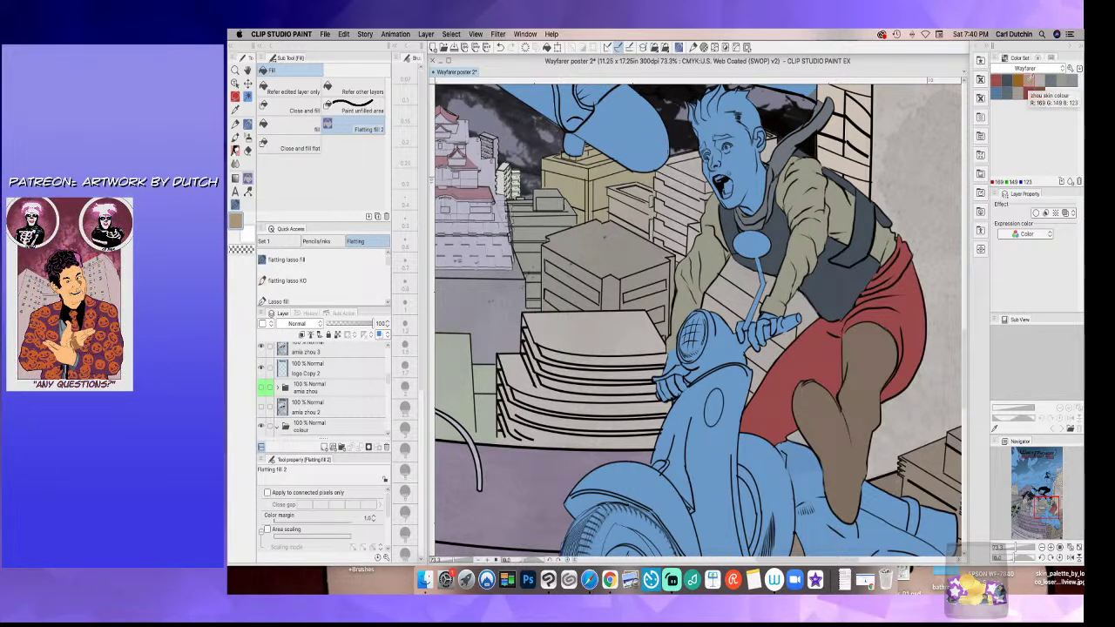
{"action": "left_click", "coordinate": [237, 97]}
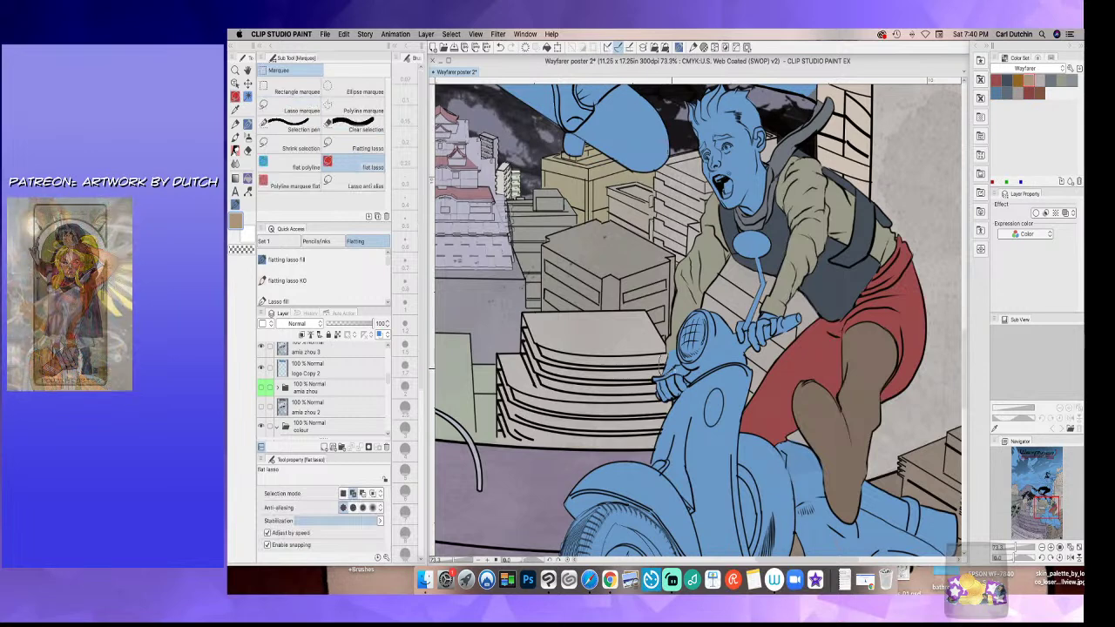
{"action": "left_click_drag", "start_coordinate": [677, 356], "coordinate": [670, 346]}
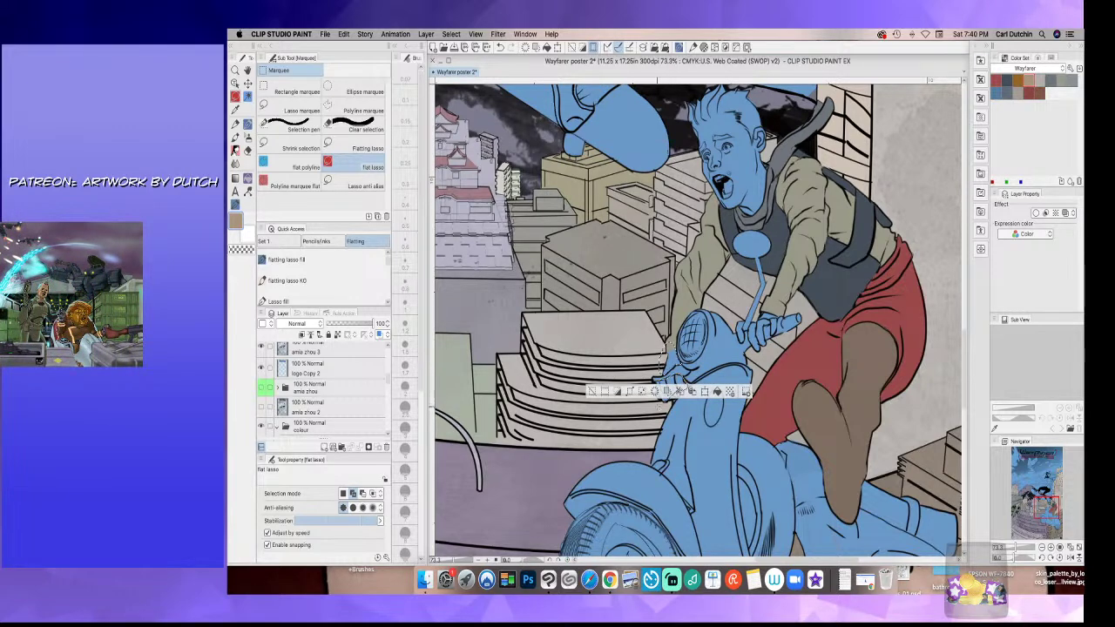
{"action": "left_click_drag", "start_coordinate": [659, 406], "coordinate": [654, 388]}
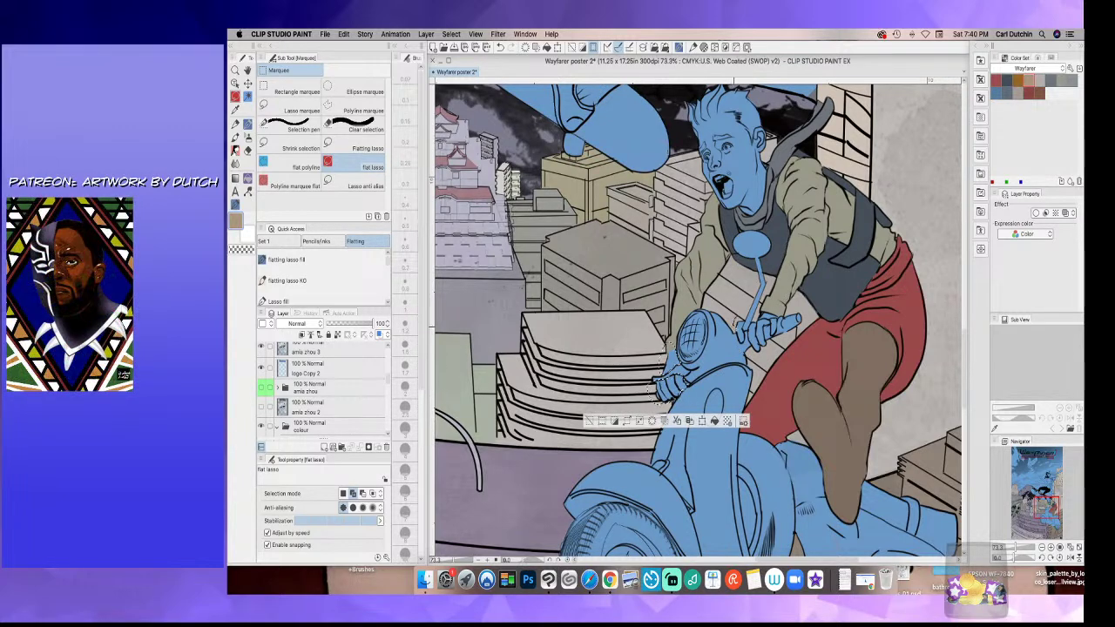
{"action": "left_click_drag", "start_coordinate": [743, 341], "coordinate": [739, 324]}
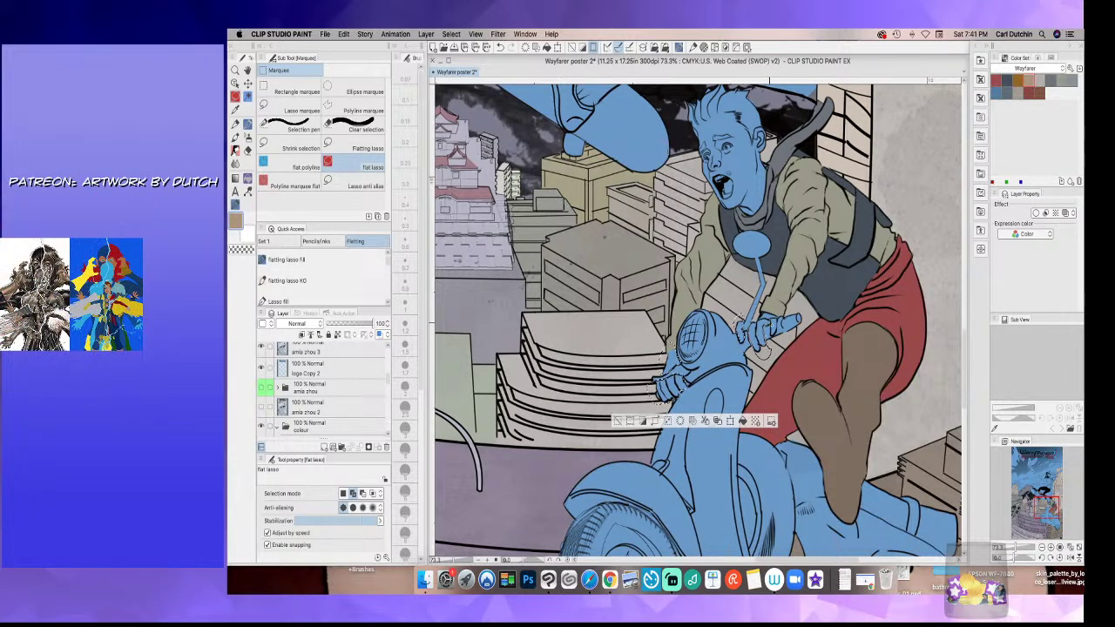
{"action": "mouse_move", "coordinate": [769, 322]}
{"action": "left_mouse_down"}
{"action": "mouse_move", "coordinate": [777, 332]}
{"action": "mouse_move", "coordinate": [768, 307]}
{"action": "left_mouse_up"}
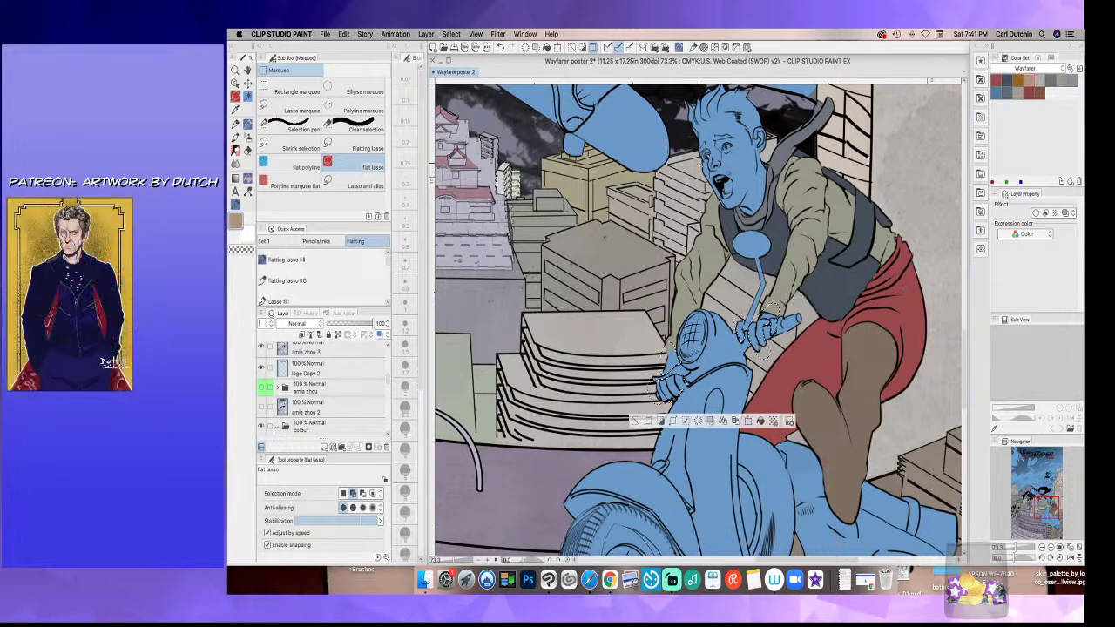
- Add the rider's head and neck to the selection, fill the head and hands with the skin colour, and deselect
{"action": "mouse_move", "coordinate": [710, 209]}
{"action": "left_mouse_down"}
{"action": "mouse_move", "coordinate": [756, 211]}
{"action": "mouse_move", "coordinate": [786, 122]}
{"action": "mouse_move", "coordinate": [708, 81]}
{"action": "mouse_move", "coordinate": [680, 104]}
{"action": "mouse_move", "coordinate": [684, 154]}
{"action": "left_mouse_up"}
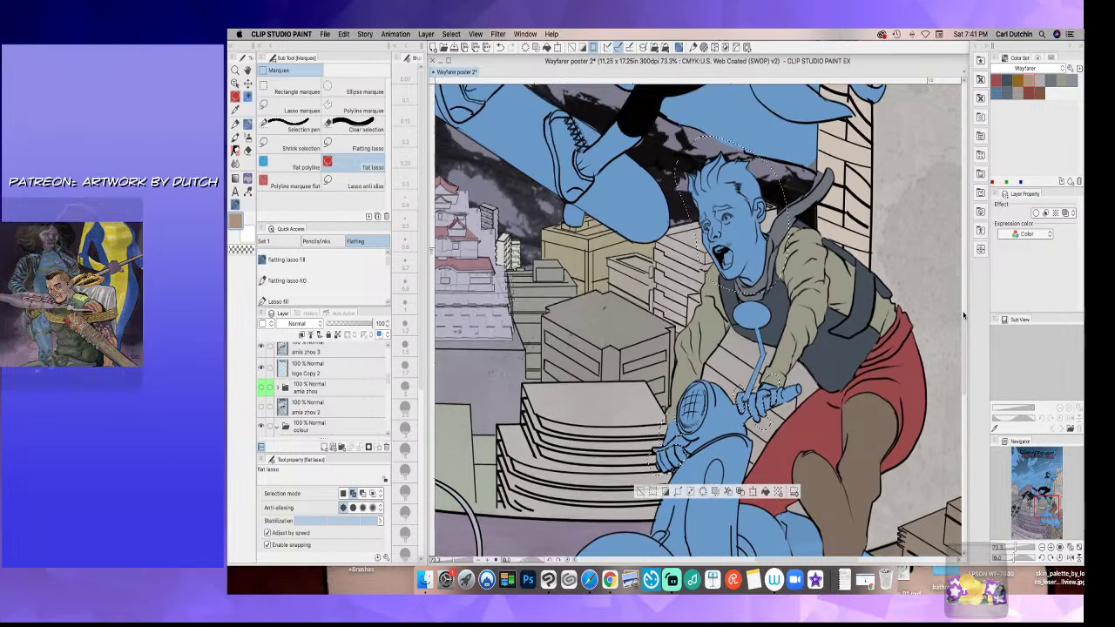
{"action": "scroll", "coordinate": [746, 240], "scroll_direction": "up", "scroll_amount": 3}
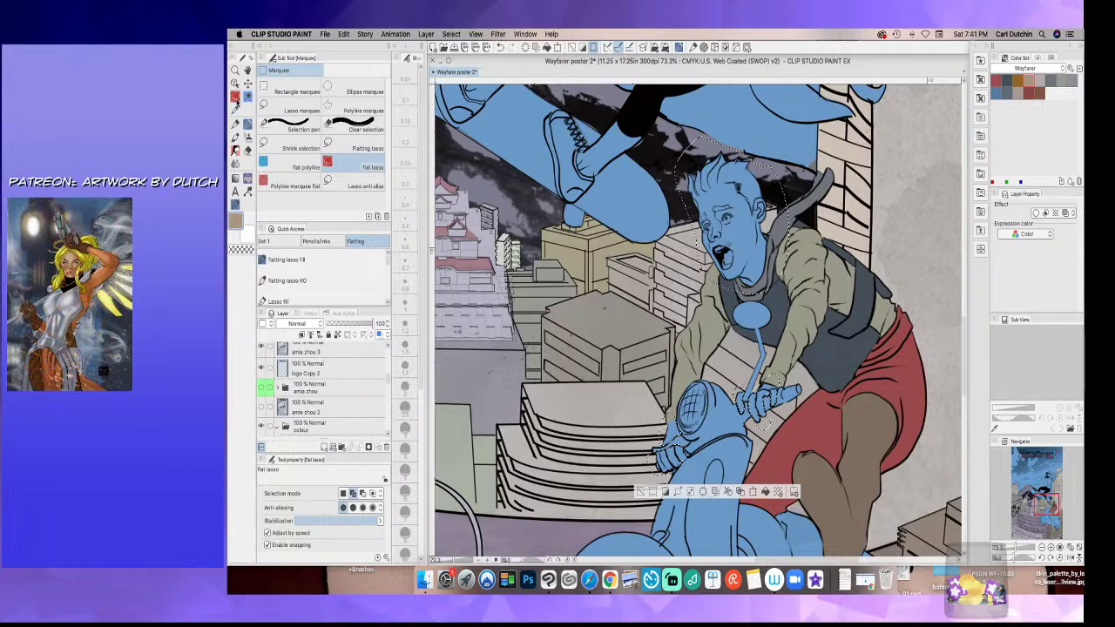
{"action": "left_click", "coordinate": [249, 177]}
{"action": "left_click", "coordinate": [734, 228]}
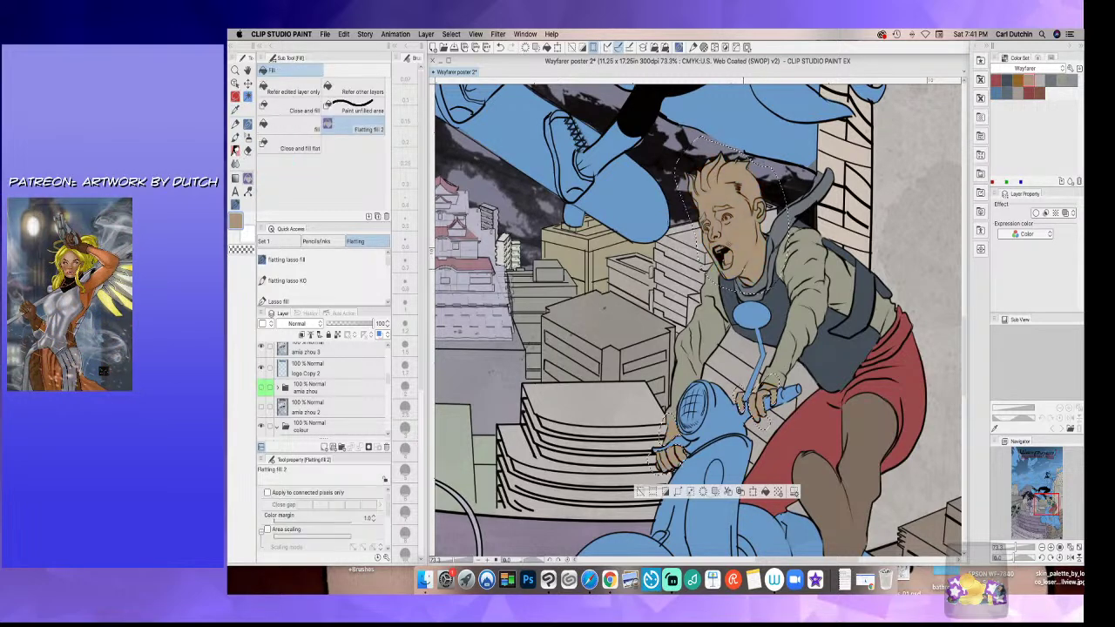
{"action": "key", "text": "super+d"}
- Choose the orange-brown swatch, lasso the rider's hair and eyebrows, fill them with it, and deselect
{"action": "key", "text": "i"}
{"action": "left_click", "coordinate": [1017, 81]}
{"action": "key", "text": "m"}
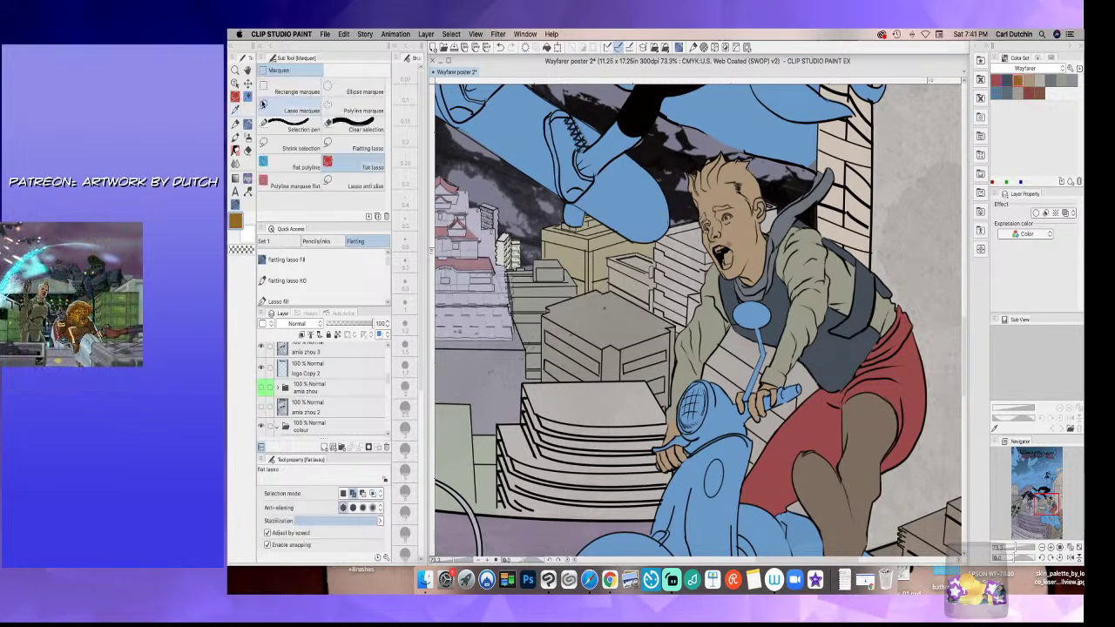
{"action": "scroll", "coordinate": [686, 209], "scroll_direction": "up", "scroll_amount": 3}
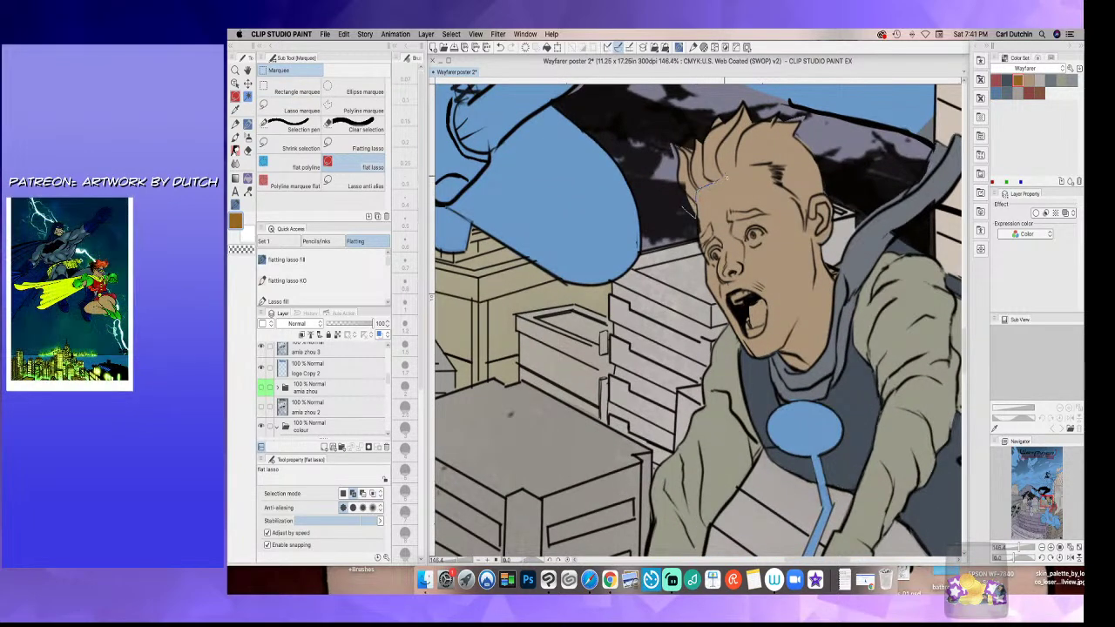
{"action": "mouse_move", "coordinate": [747, 167]}
{"action": "left_mouse_down"}
{"action": "mouse_move", "coordinate": [769, 164]}
{"action": "mouse_move", "coordinate": [805, 205]}
{"action": "mouse_move", "coordinate": [829, 181]}
{"action": "mouse_move", "coordinate": [714, 95]}
{"action": "mouse_move", "coordinate": [646, 148]}
{"action": "left_mouse_up"}
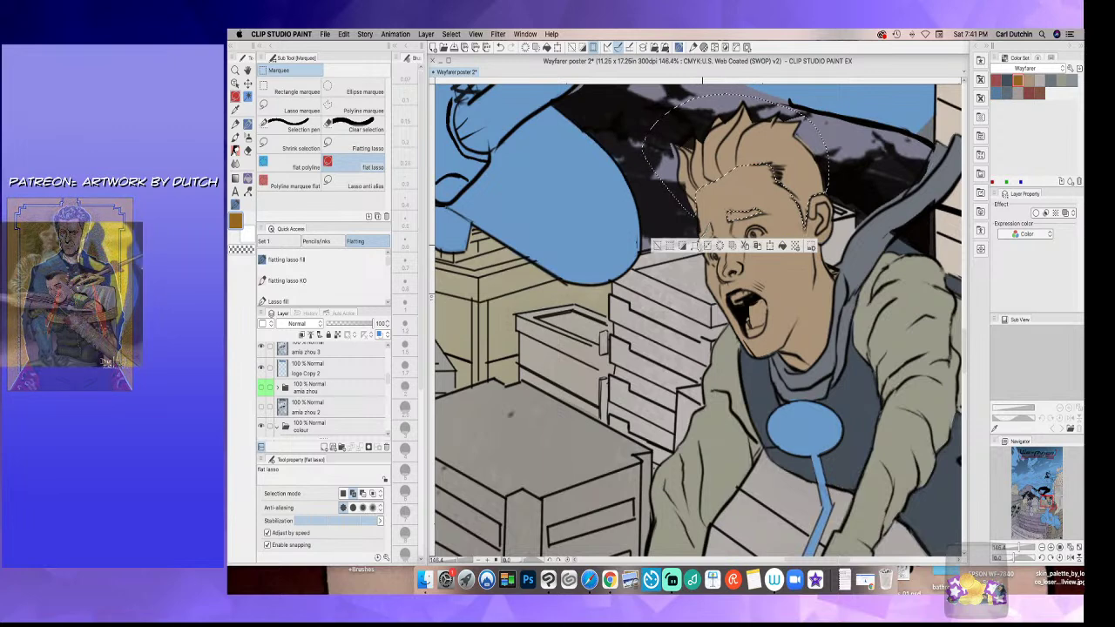
{"action": "left_click_drag", "start_coordinate": [703, 239], "coordinate": [710, 219]}
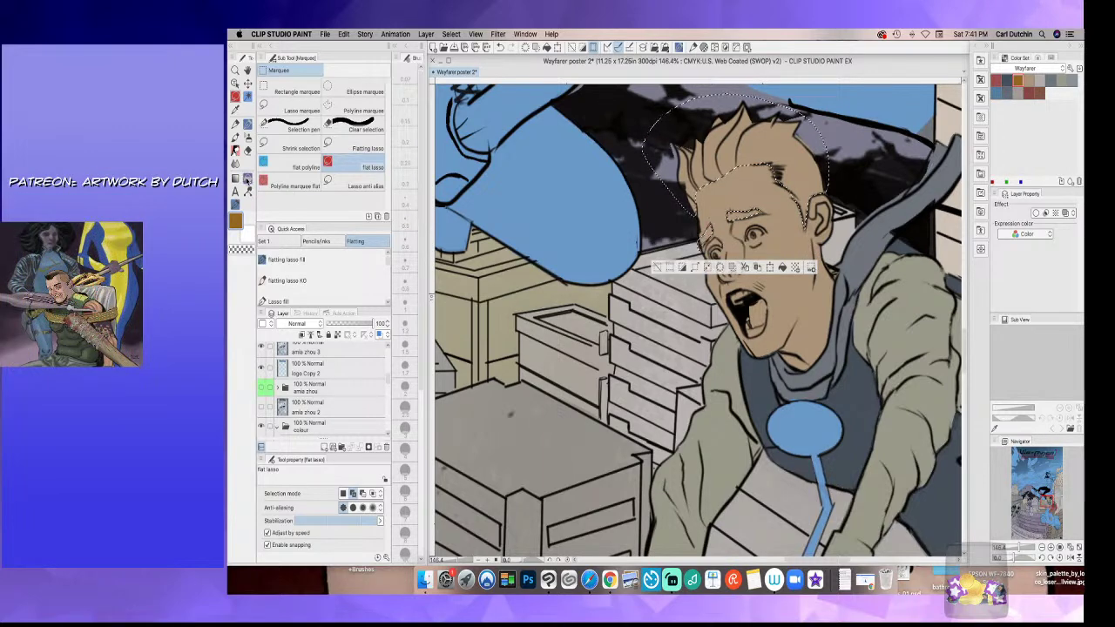
{"action": "left_click", "coordinate": [248, 179]}
{"action": "left_click", "coordinate": [695, 246]}
{"action": "key", "text": "super+d"}
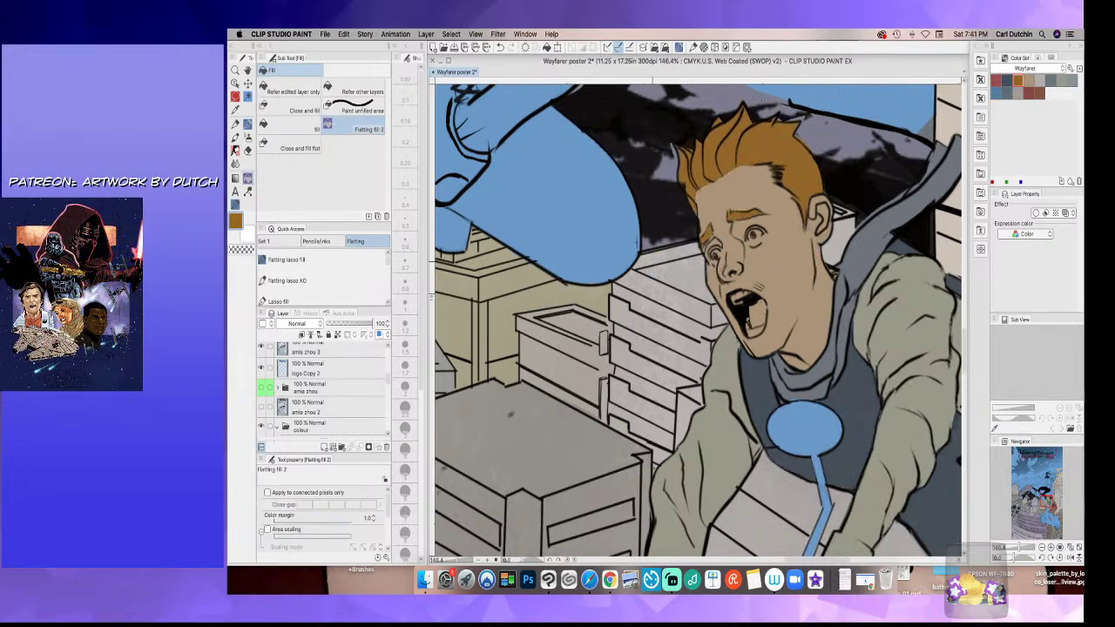
- Change the drawing colour from the hair brown to a pale off-white grey for the eyes and teeth
{"action": "key", "text": "p"}
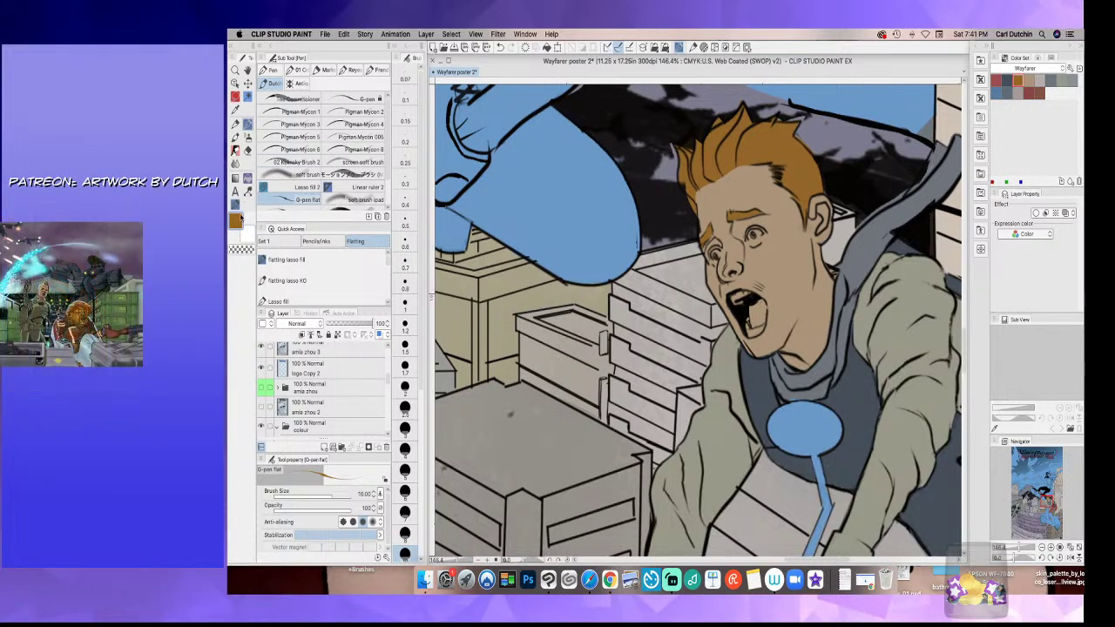
{"action": "double_click", "coordinate": [236, 222]}
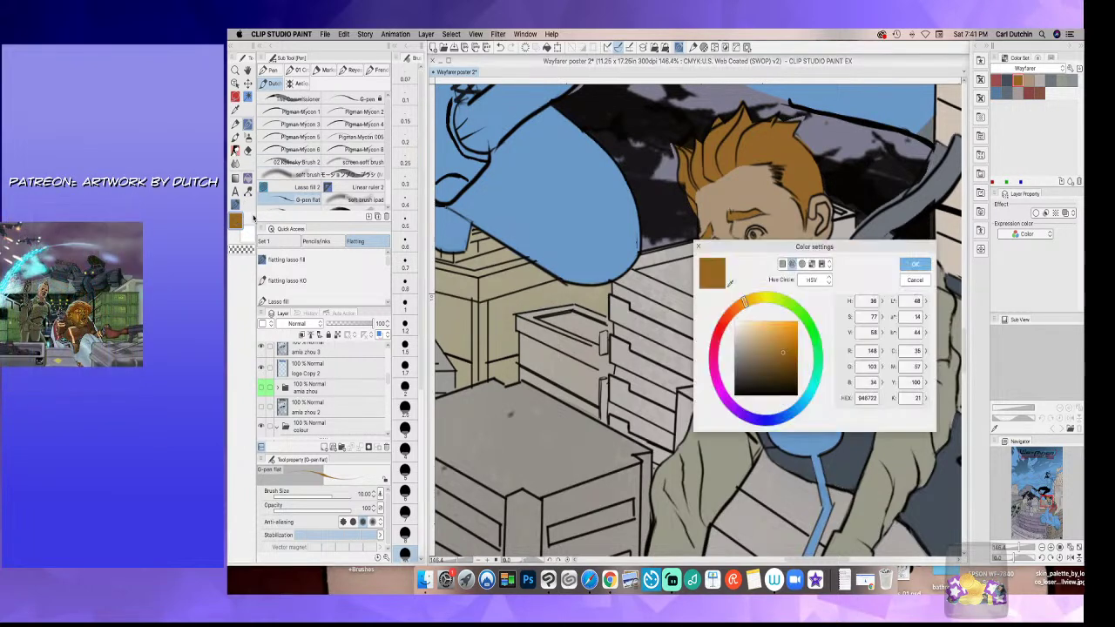
{"action": "left_click", "coordinate": [915, 264]}
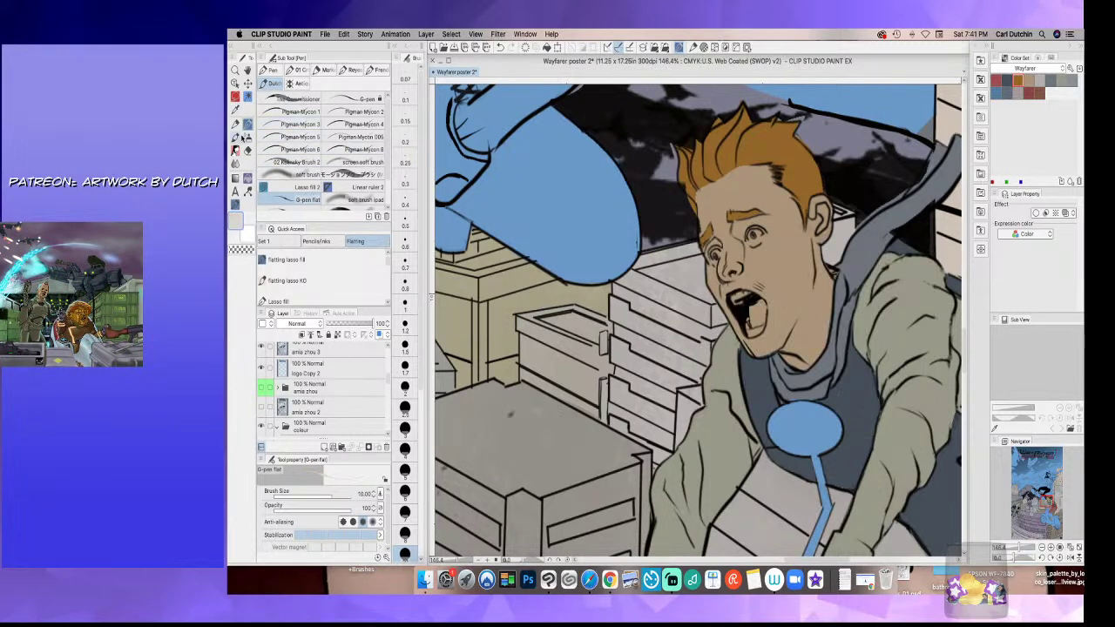
- Lasso the whites of the rider's eyes and the upper and lower teeth, fill them with the off-white, and deselect
{"action": "left_click", "coordinate": [235, 97]}
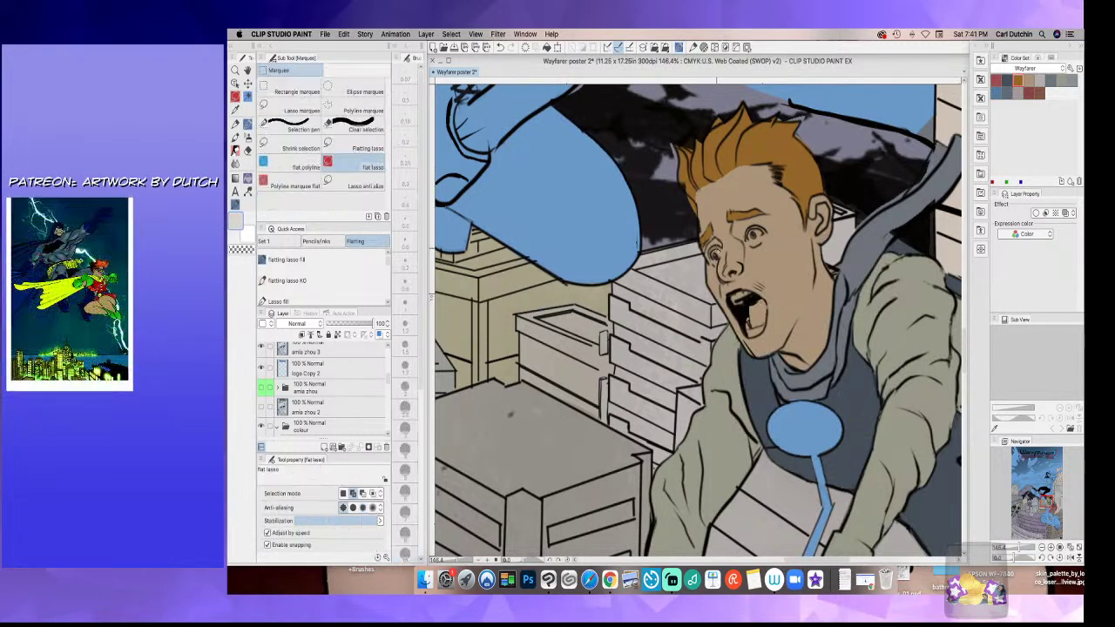
{"action": "left_click_drag", "start_coordinate": [714, 259], "coordinate": [715, 258]}
{"action": "mouse_move", "coordinate": [730, 296]}
{"action": "left_mouse_down"}
{"action": "mouse_move", "coordinate": [735, 308]}
{"action": "mouse_move", "coordinate": [752, 298]}
{"action": "mouse_move", "coordinate": [733, 294]}
{"action": "left_mouse_up"}
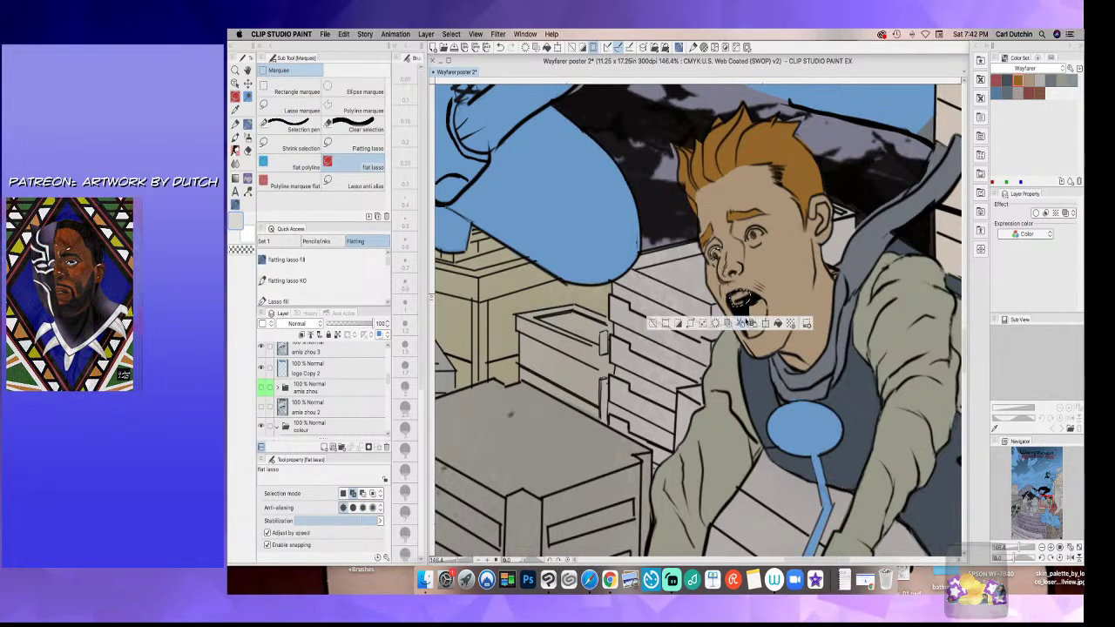
{"action": "mouse_move", "coordinate": [748, 235]}
{"action": "left_mouse_down"}
{"action": "mouse_move", "coordinate": [756, 242]}
{"action": "mouse_move", "coordinate": [763, 231]}
{"action": "mouse_move", "coordinate": [748, 232]}
{"action": "left_mouse_up"}
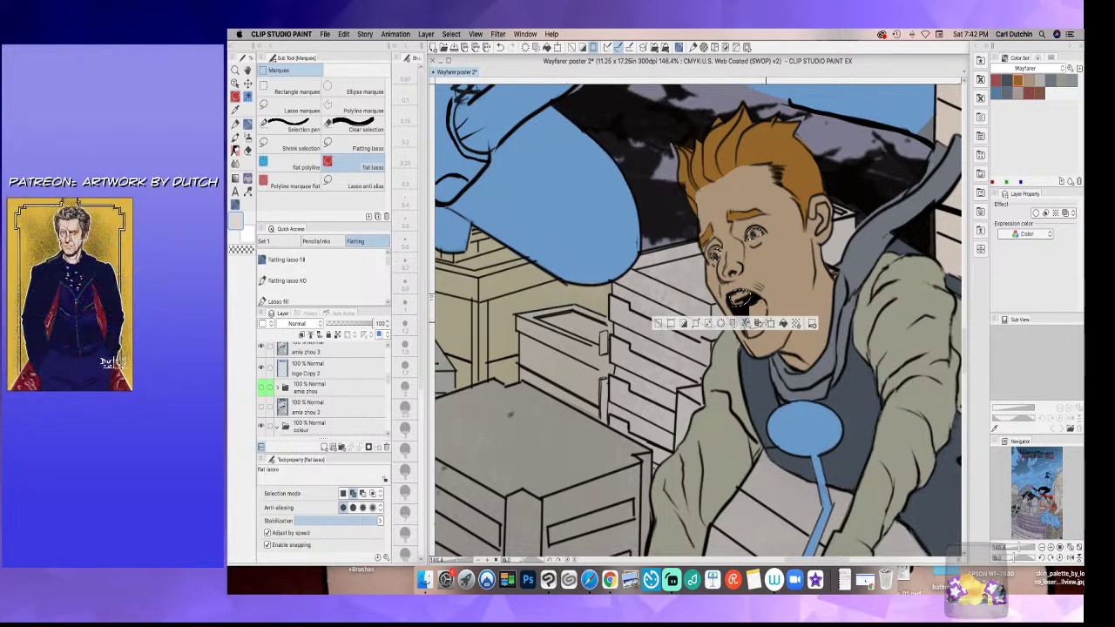
{"action": "left_click_drag", "start_coordinate": [760, 335], "coordinate": [749, 330]}
{"action": "key", "text": "g"}
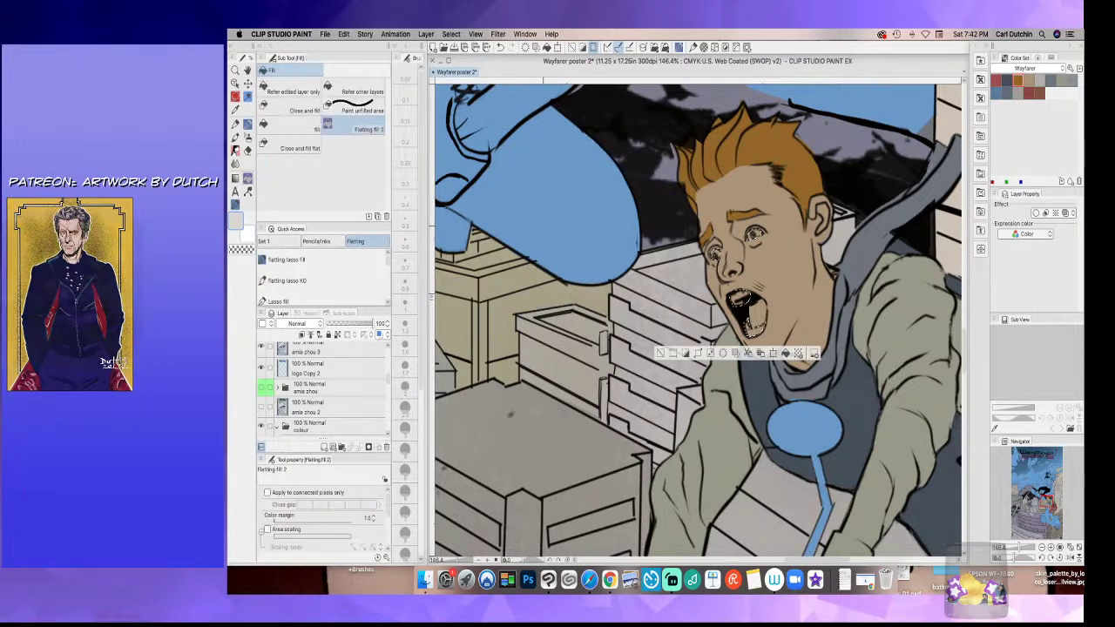
{"action": "left_click", "coordinate": [759, 326]}
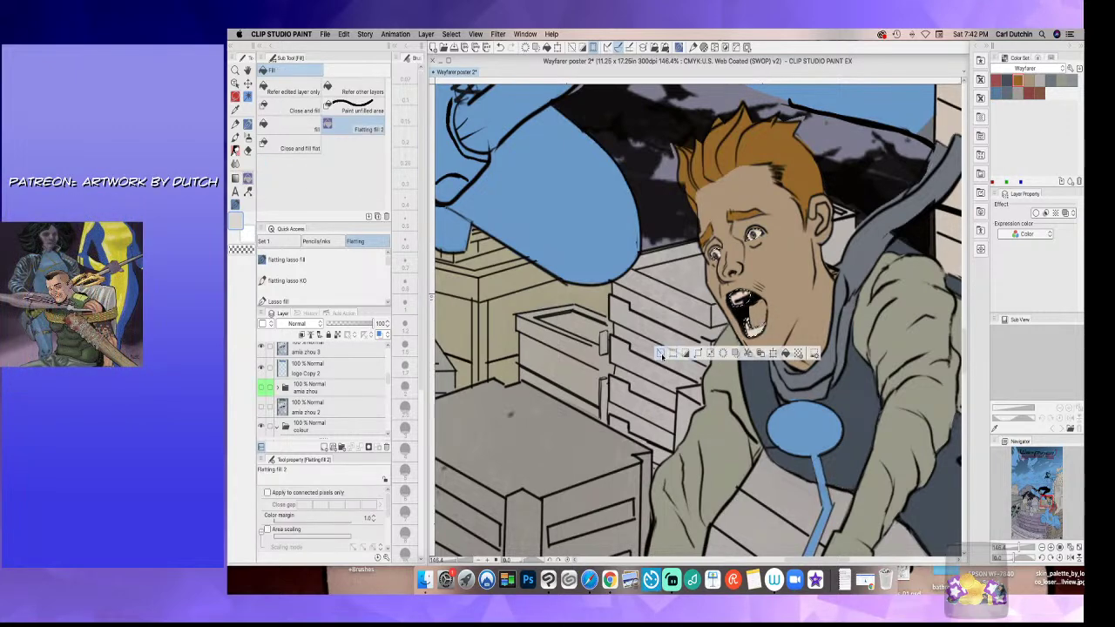
{"action": "left_click", "coordinate": [661, 353]}
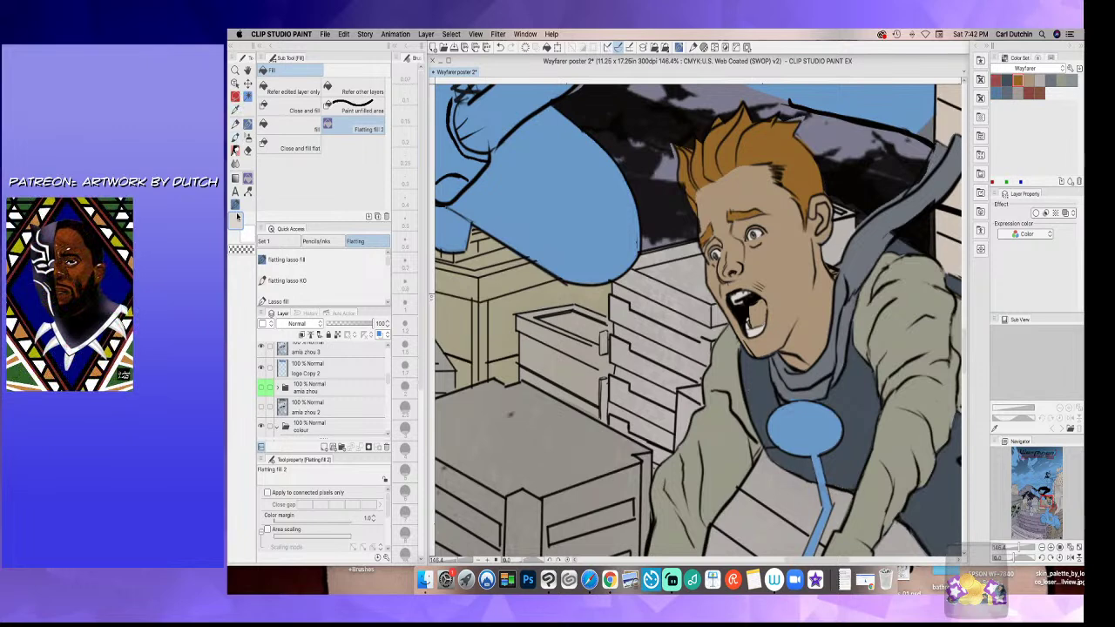
- Mix a muted pink, lasso the tongue inside the rider's open mouth, and fill it with that colour
{"action": "left_click", "coordinate": [236, 219]}
{"action": "left_click", "coordinate": [725, 322]}
{"action": "left_click", "coordinate": [756, 342]}
{"action": "left_click", "coordinate": [912, 264]}
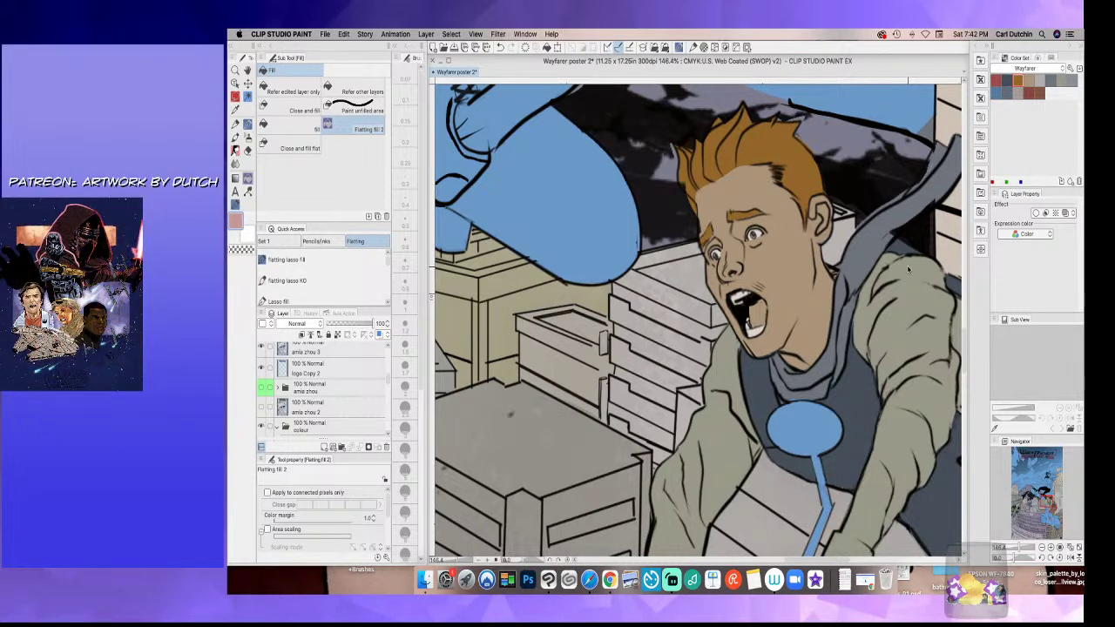
{"action": "left_click", "coordinate": [240, 102]}
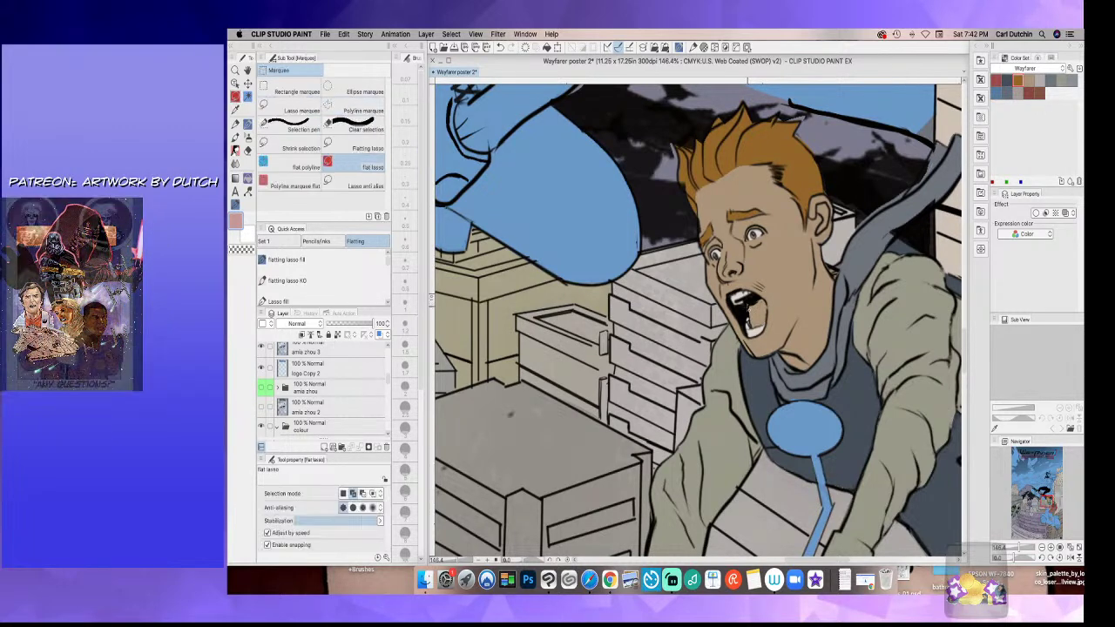
{"action": "left_click_drag", "start_coordinate": [768, 312], "coordinate": [750, 303]}
{"action": "left_click", "coordinate": [250, 180]}
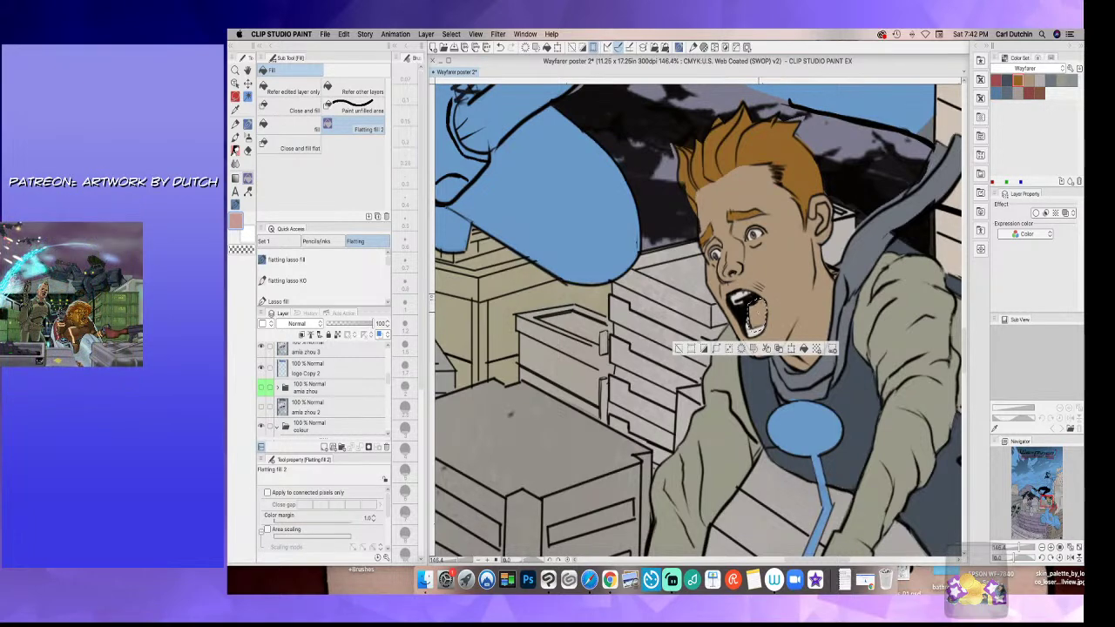
{"action": "left_click", "coordinate": [754, 315]}
- Mix a darker, redder pink, refill the selected tongue with it, and deselect
{"action": "left_click", "coordinate": [235, 219]}
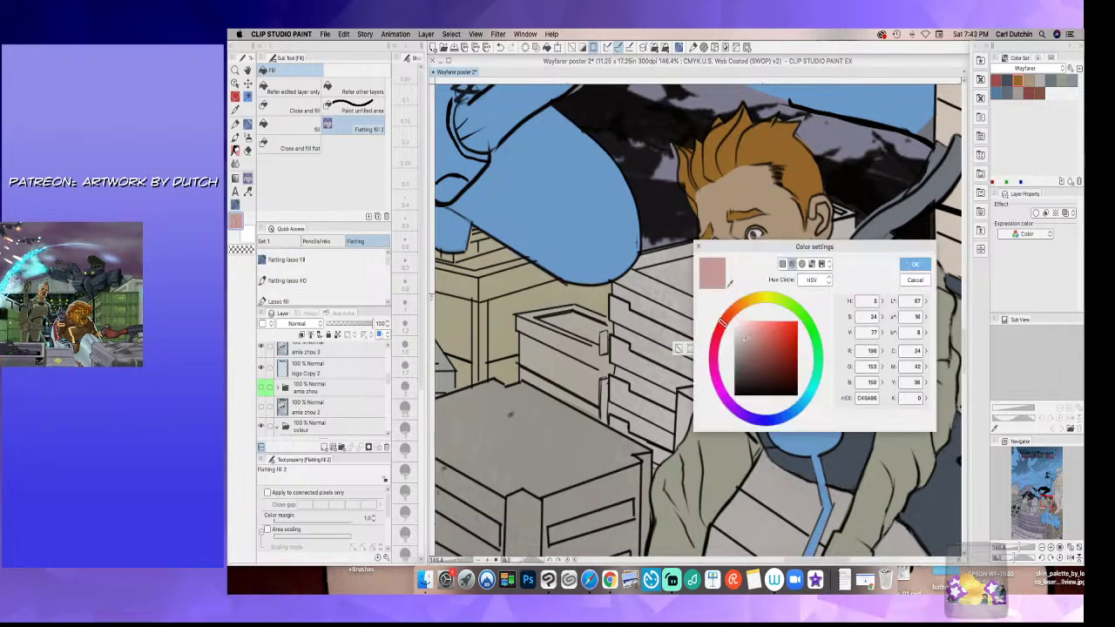
{"action": "left_click", "coordinate": [914, 264]}
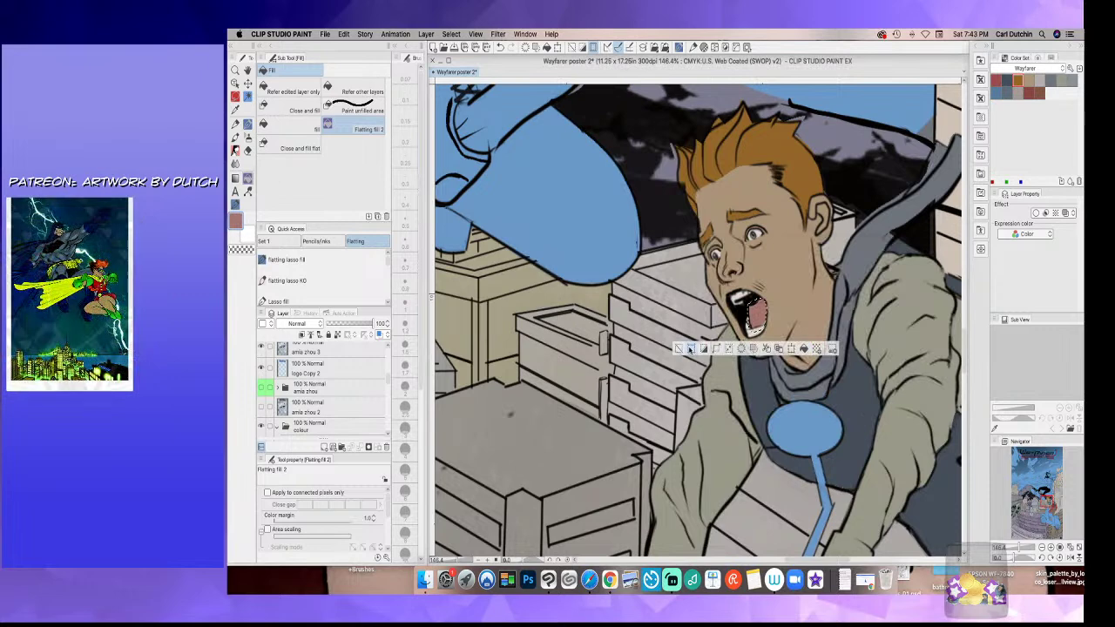
{"action": "left_click", "coordinate": [689, 349]}
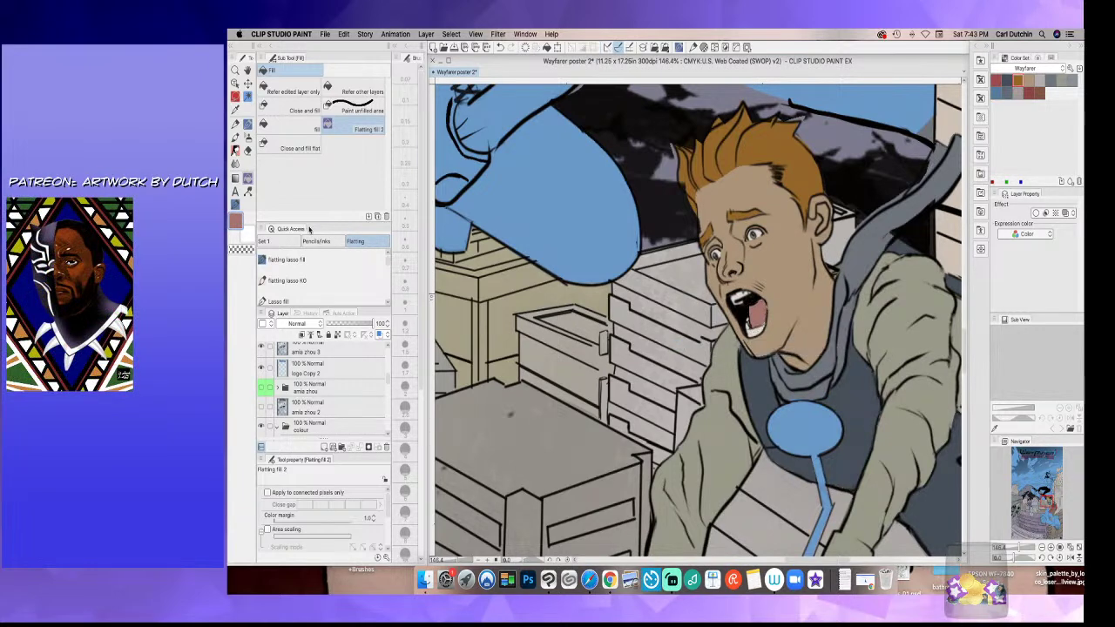
- Load the G-pen flat brush with the blue-grey scarf swatch from the Wayfarer colour set
{"action": "left_click", "coordinate": [235, 108]}
{"action": "left_click", "coordinate": [1051, 80]}
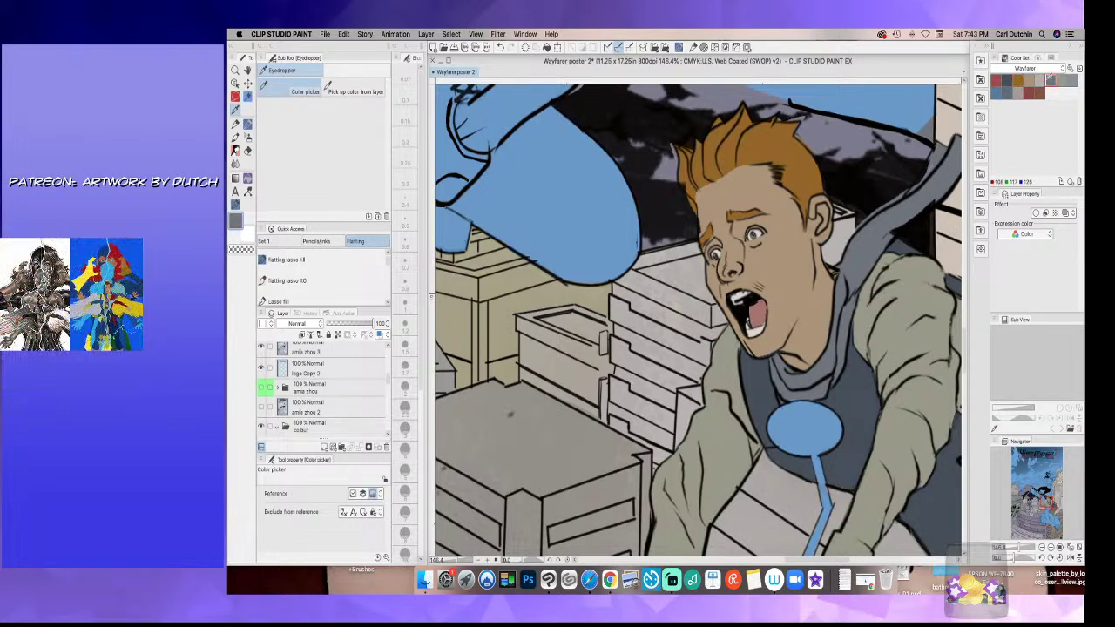
{"action": "left_click", "coordinate": [247, 125]}
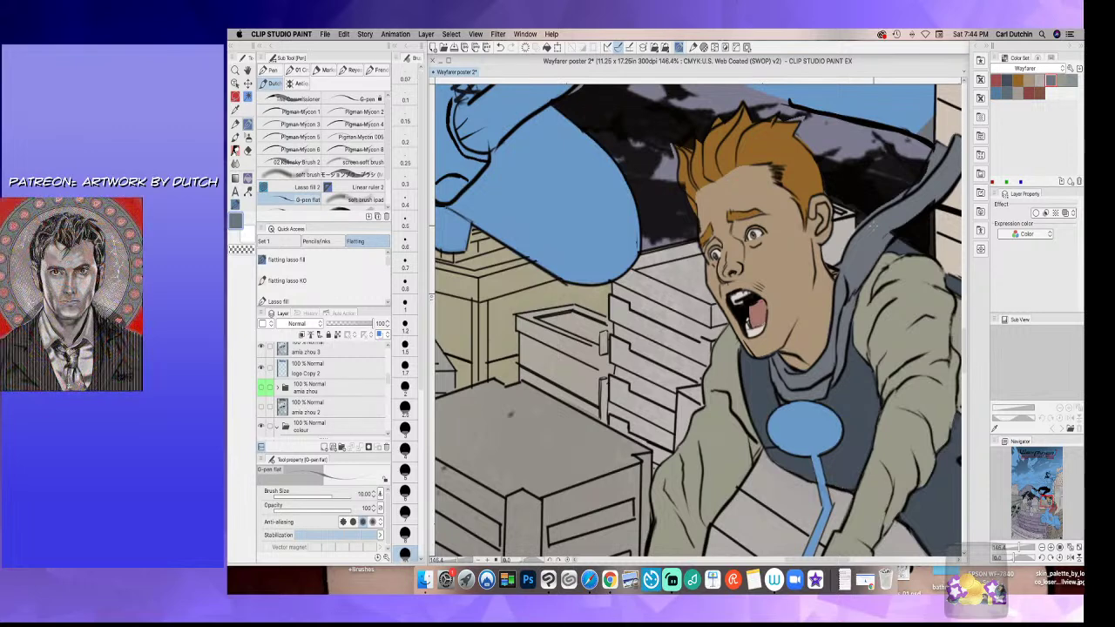
{"action": "scroll", "coordinate": [963, 373], "scroll_direction": "down", "scroll_amount": 5}
{"action": "scroll", "coordinate": [963, 372], "scroll_direction": "down", "scroll_amount": 2}
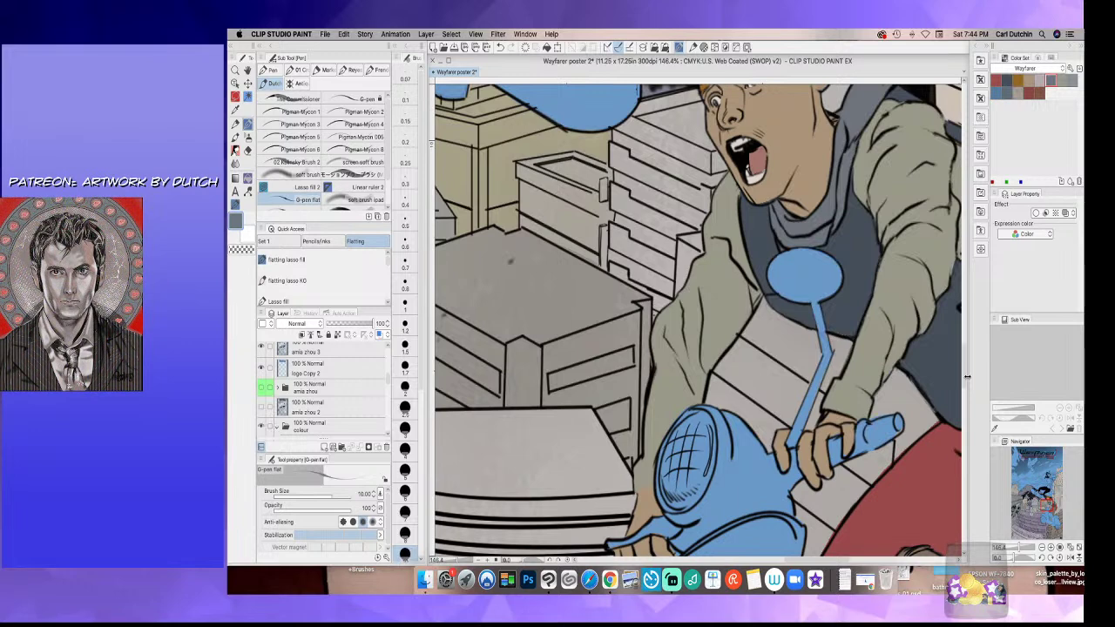
- Load the G-pen flat brush with the vest's dark blue swatch, followed by the rider's skin colour
{"action": "key", "text": "i"}
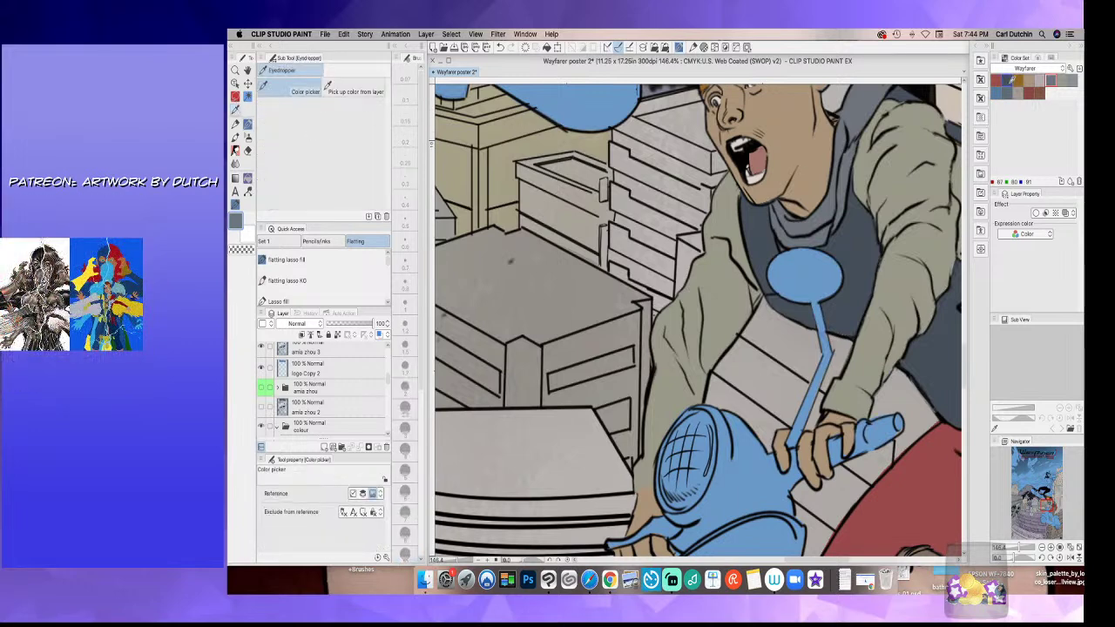
{"action": "left_click", "coordinate": [248, 123]}
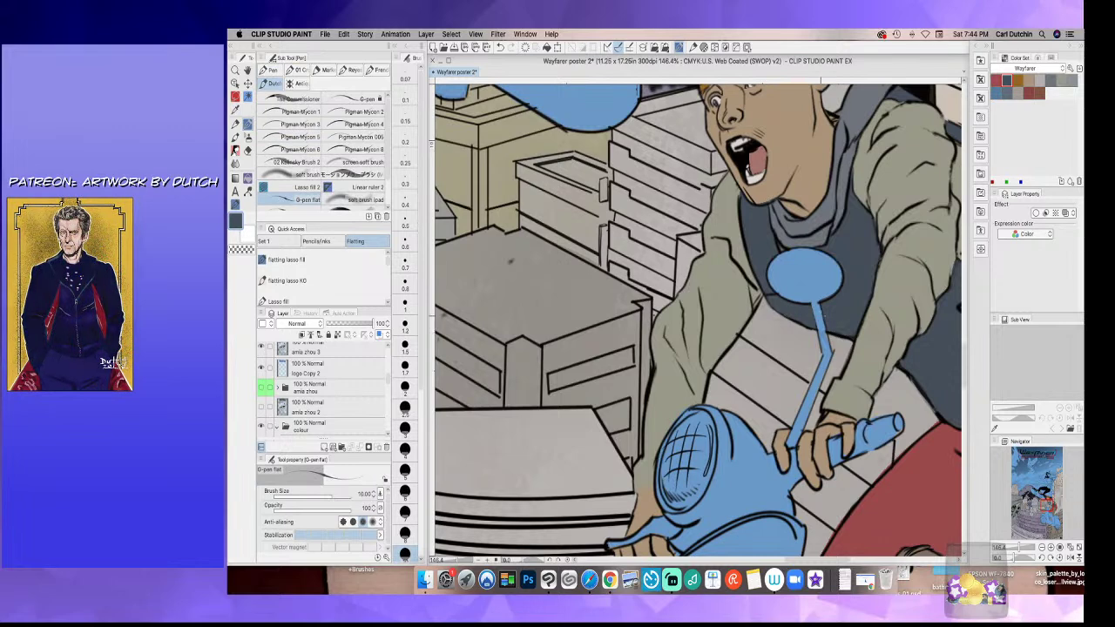
{"action": "left_click", "coordinate": [235, 109]}
{"action": "left_click", "coordinate": [581, 121]}
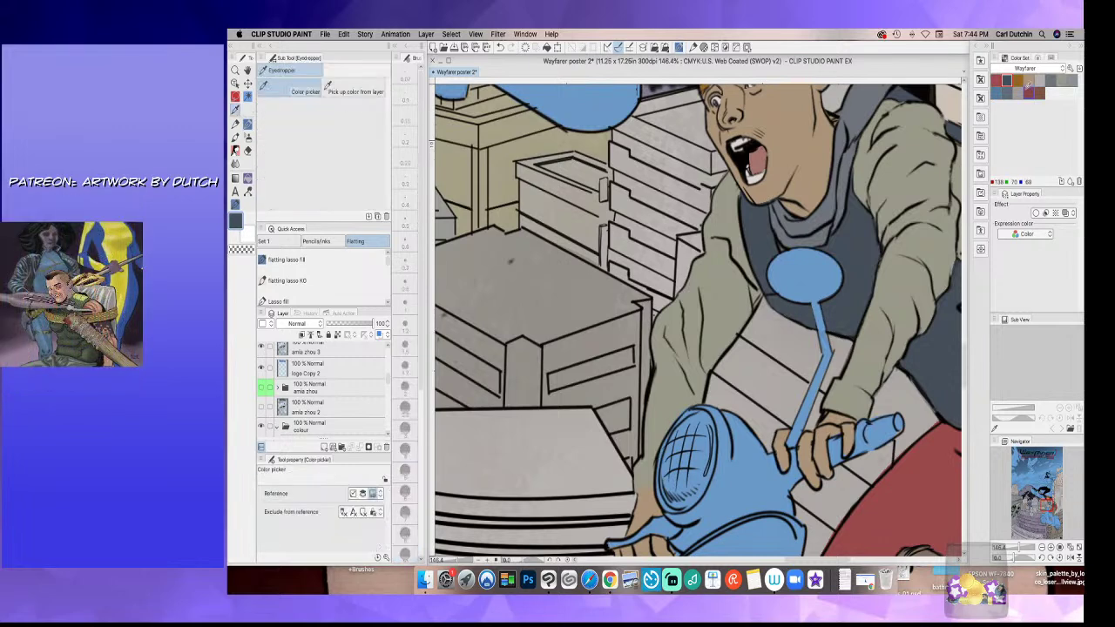
{"action": "left_click", "coordinate": [249, 124]}
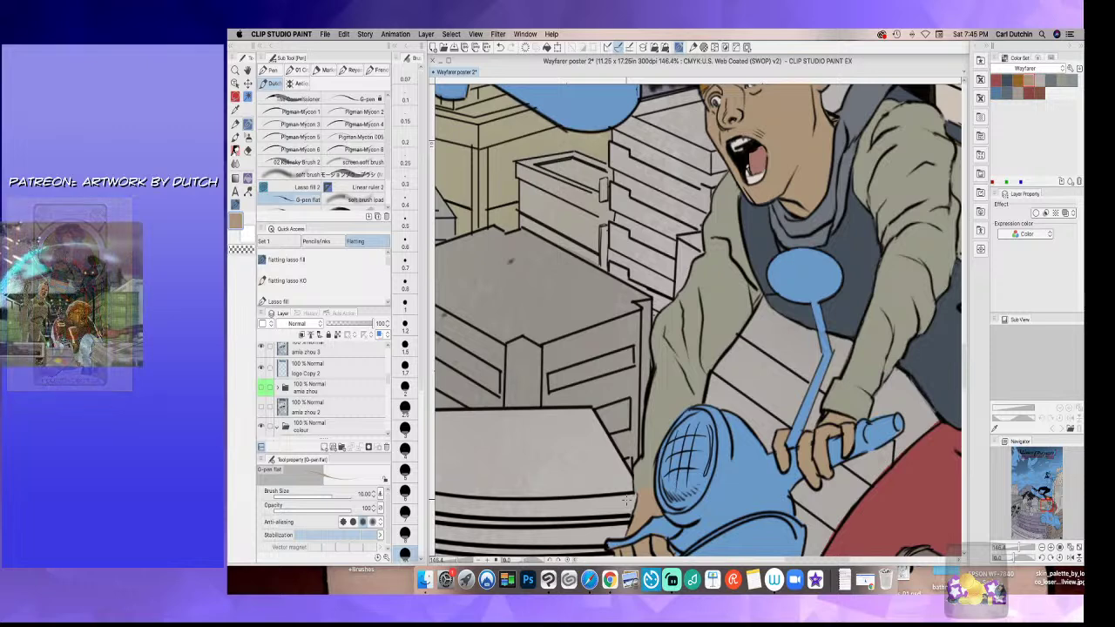
- Sample the light blue from the flat shape above the rider's head as the G-pen flat brush's colour
{"action": "scroll", "coordinate": [671, 415], "scroll_direction": "down", "scroll_amount": 3}
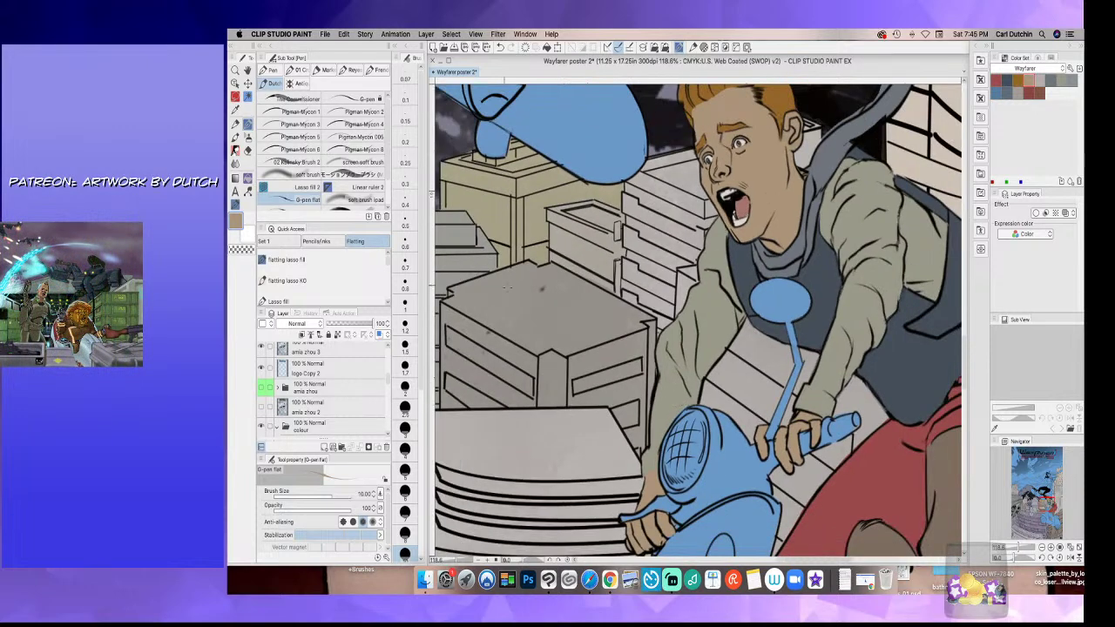
{"action": "left_click", "coordinate": [236, 110]}
{"action": "left_click", "coordinate": [570, 130]}
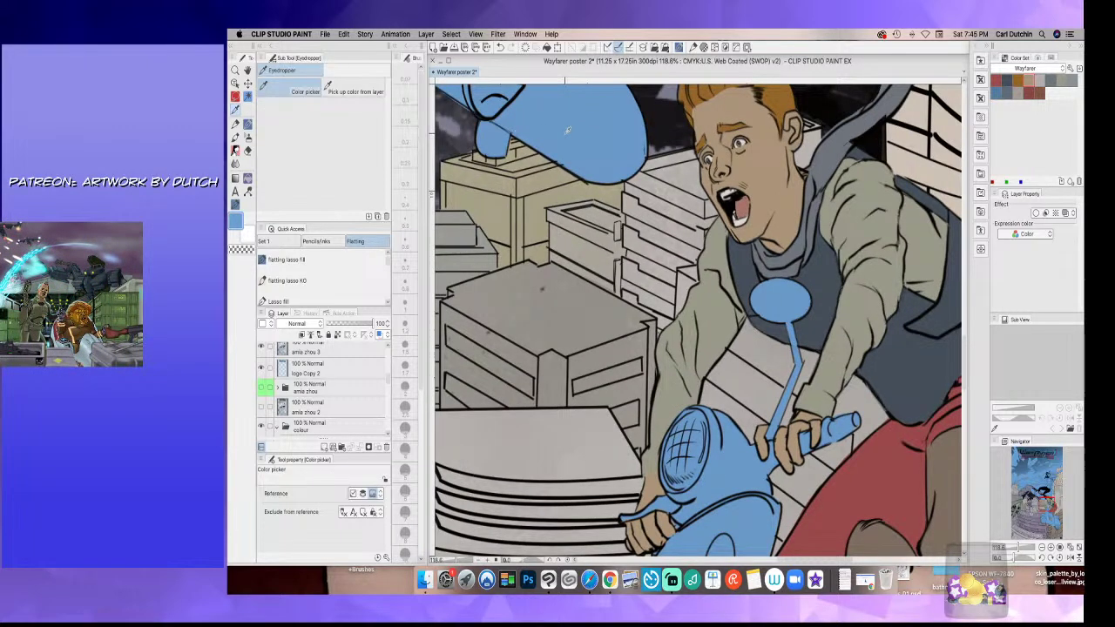
{"action": "left_click", "coordinate": [236, 125]}
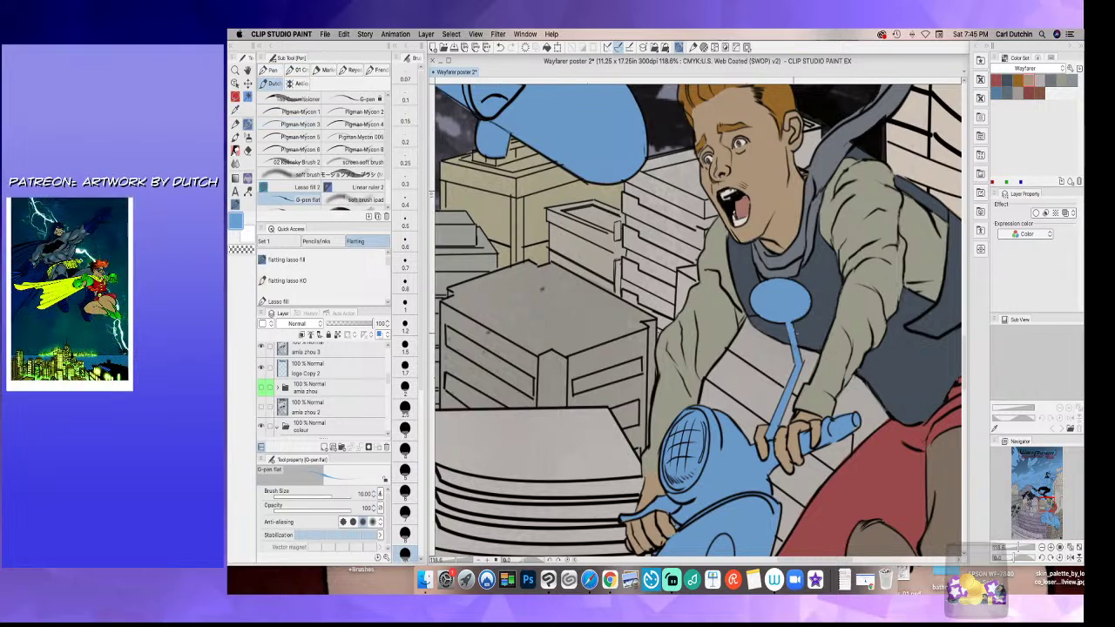
- Mix a muted teal from the scooter's light blue, with hue 192, saturation 36 and value 67, as the drawing colour
{"action": "scroll", "coordinate": [732, 521], "scroll_direction": "down", "scroll_amount": 5}
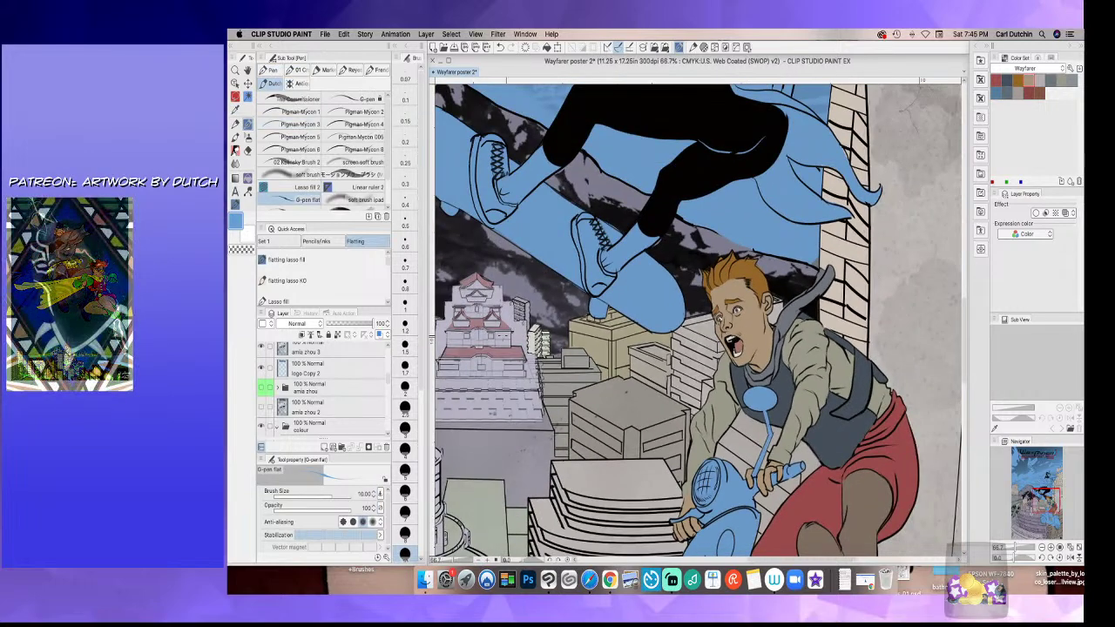
{"action": "left_click_drag", "start_coordinate": [966, 334], "coordinate": [972, 389]}
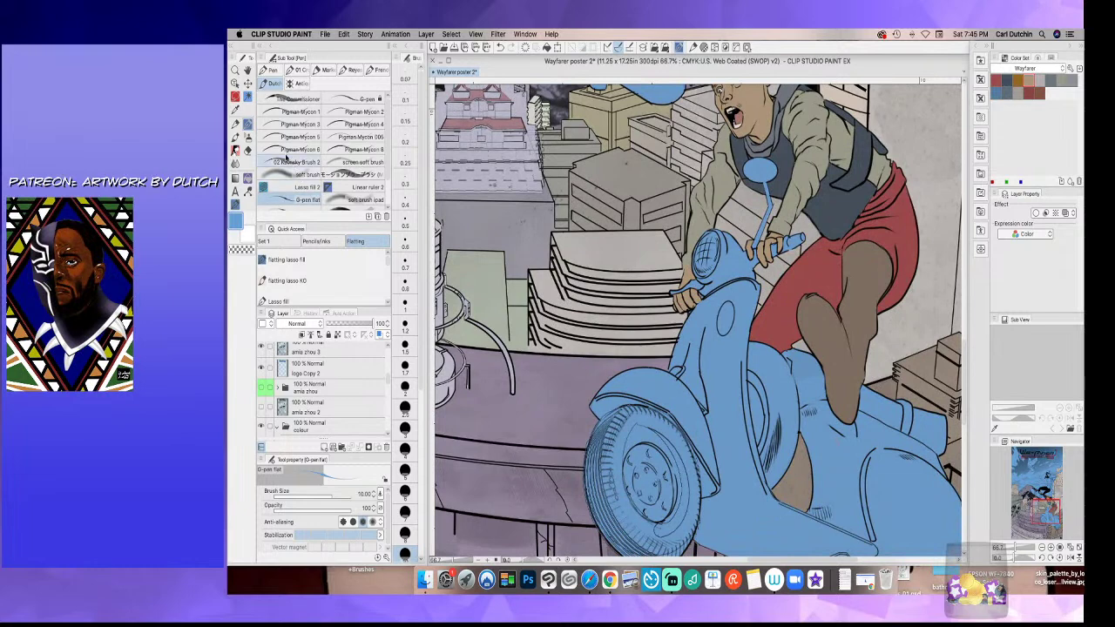
{"action": "key", "text": "i"}
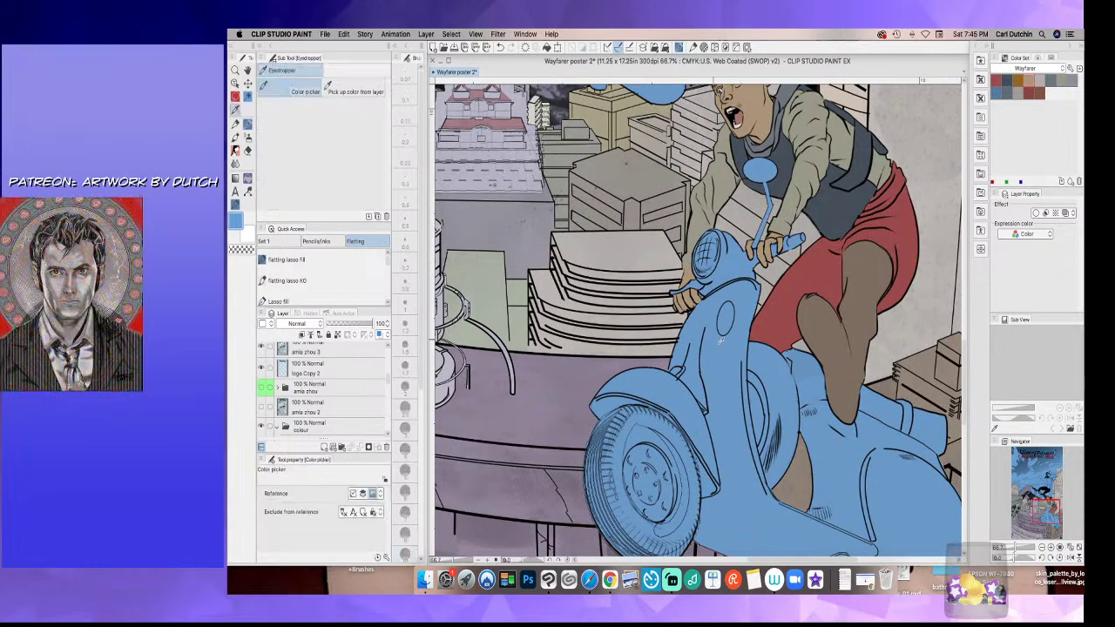
{"action": "left_click", "coordinate": [236, 220]}
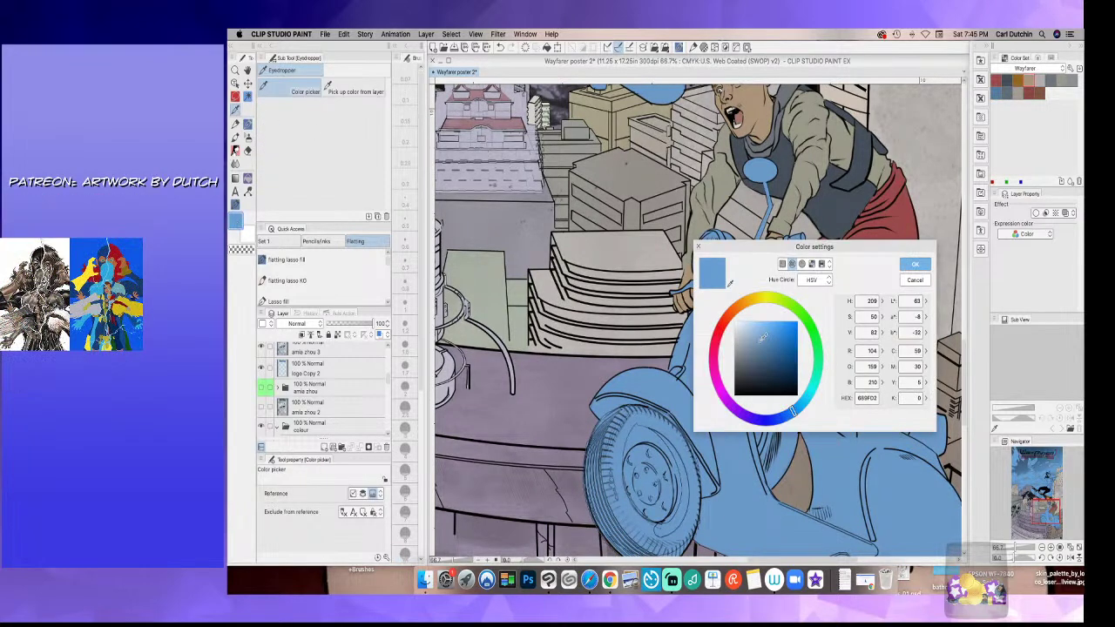
{"action": "mouse_move", "coordinate": [792, 413]}
{"action": "left_mouse_down"}
{"action": "mouse_move", "coordinate": [786, 419]}
{"action": "mouse_move", "coordinate": [805, 401]}
{"action": "left_mouse_up"}
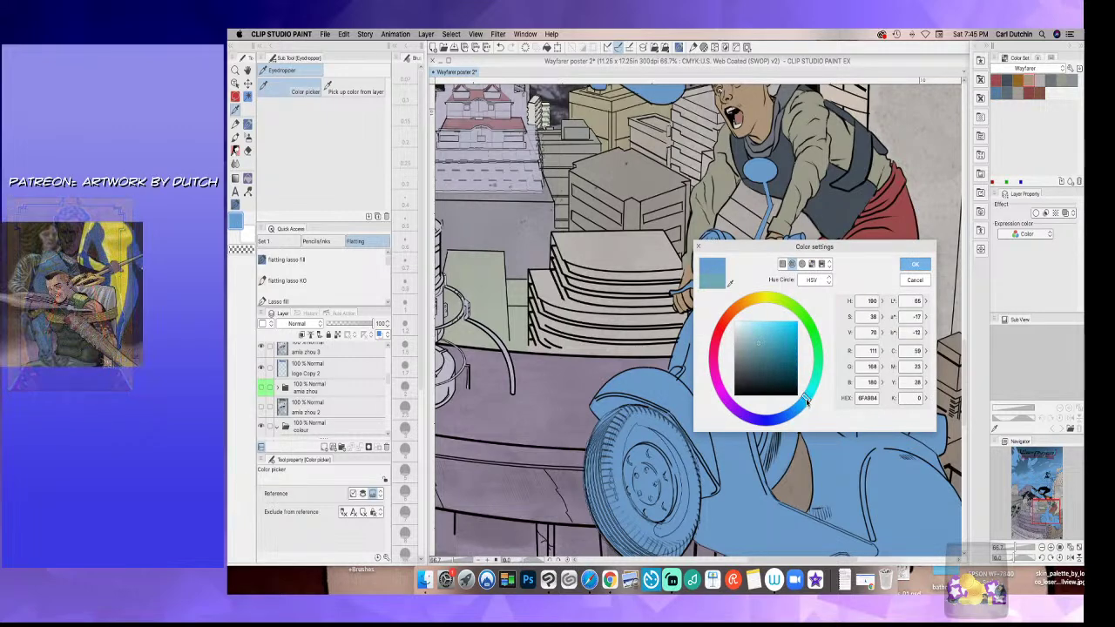
{"action": "mouse_move", "coordinate": [761, 344]}
{"action": "left_mouse_down"}
{"action": "mouse_move", "coordinate": [771, 336]}
{"action": "mouse_move", "coordinate": [757, 346]}
{"action": "left_mouse_up"}
{"action": "left_click_drag", "start_coordinate": [805, 401], "coordinate": [805, 402]}
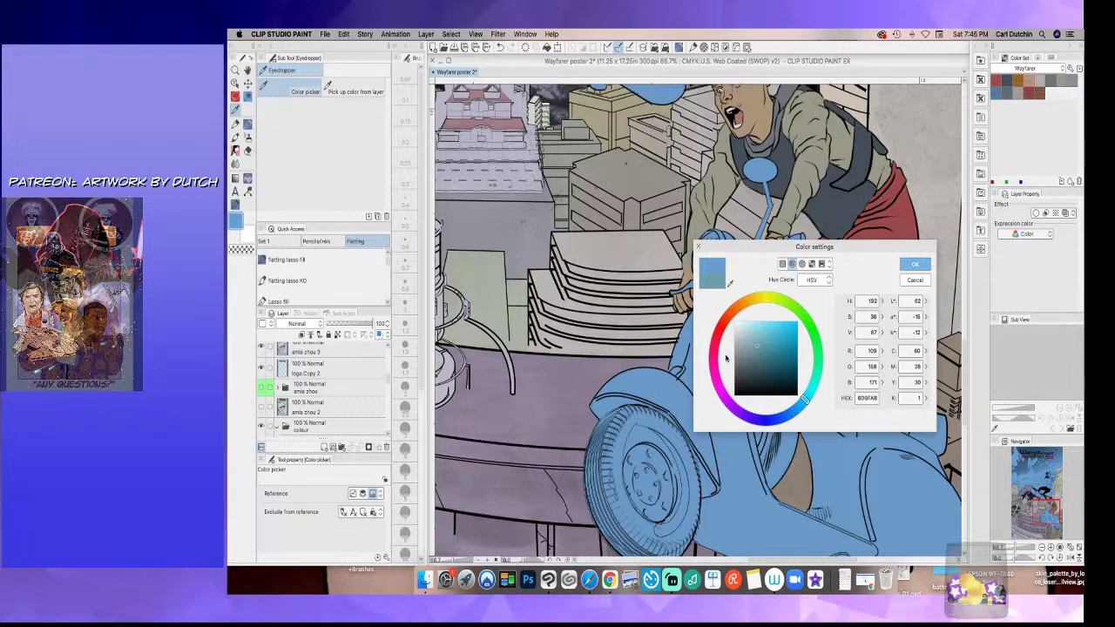
{"action": "left_click", "coordinate": [914, 265]}
- Lasso around the whole scooter, refill its light blue flat with the muted teal, and deselect
{"action": "scroll", "coordinate": [500, 321], "scroll_direction": "down", "scroll_amount": 3}
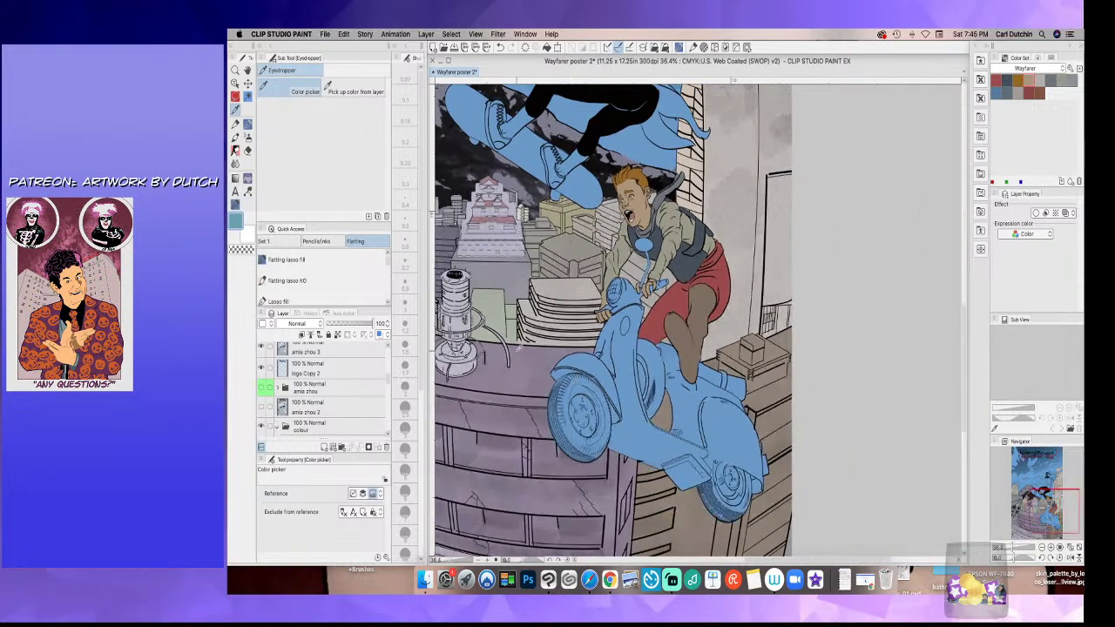
{"action": "left_click", "coordinate": [235, 97]}
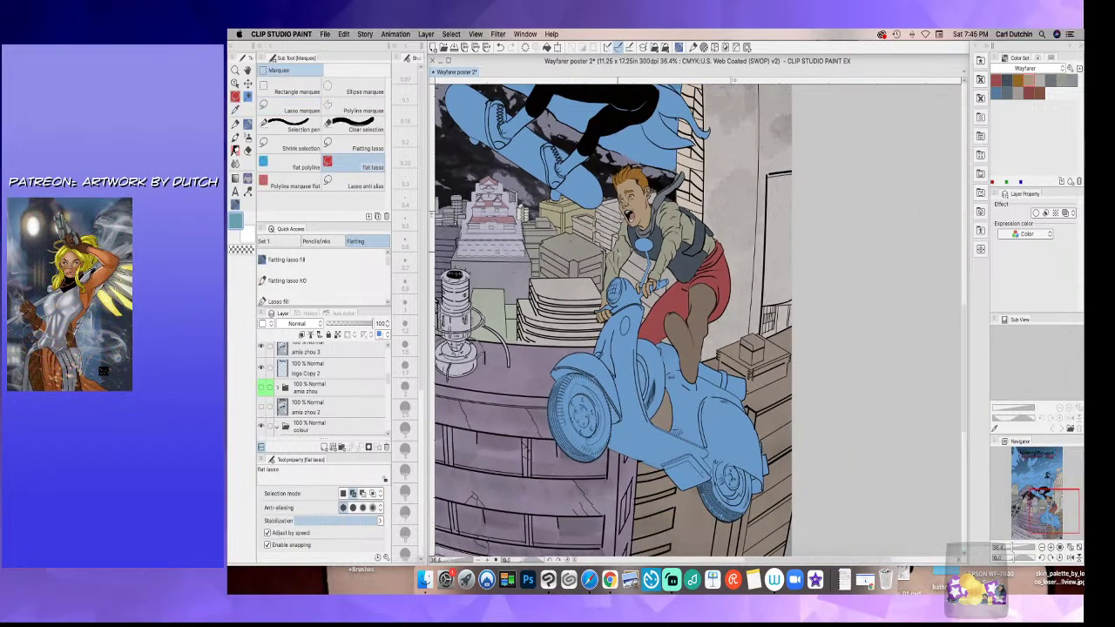
{"action": "mouse_move", "coordinate": [736, 545]}
{"action": "left_mouse_down"}
{"action": "mouse_move", "coordinate": [792, 364]}
{"action": "mouse_move", "coordinate": [557, 258]}
{"action": "left_mouse_up"}
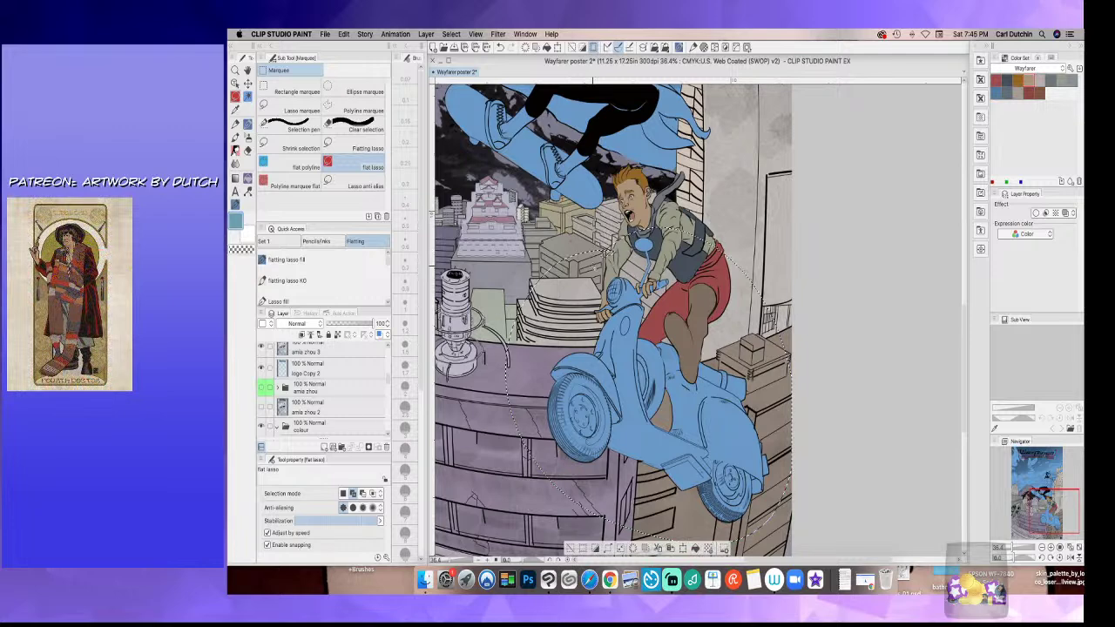
{"action": "left_click", "coordinate": [247, 179]}
{"action": "left_click", "coordinate": [603, 370]}
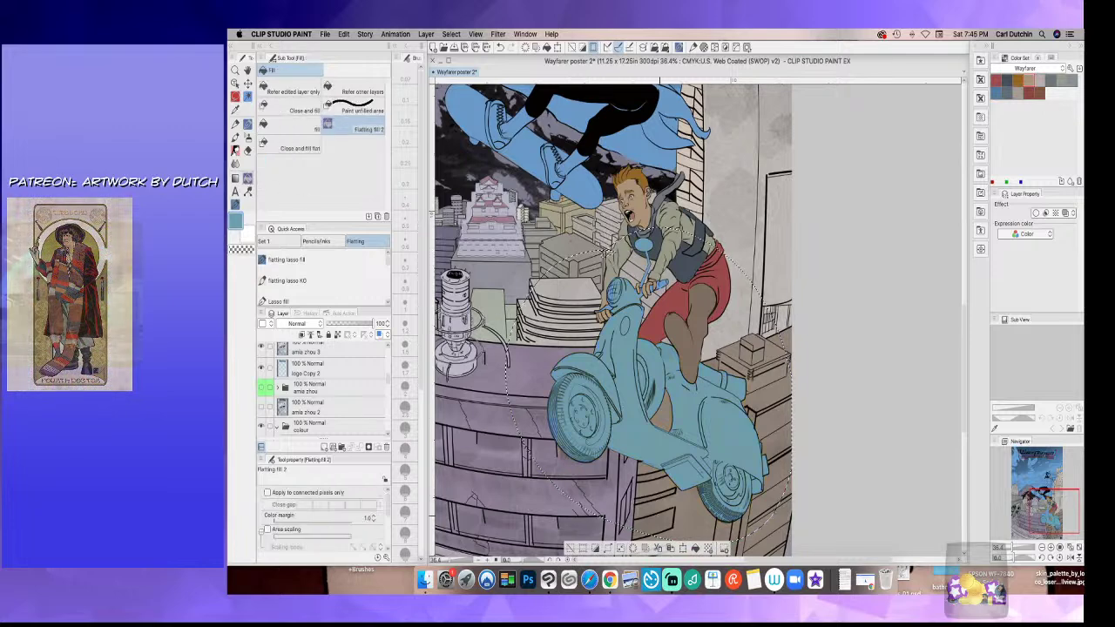
{"action": "left_click", "coordinate": [571, 548]}
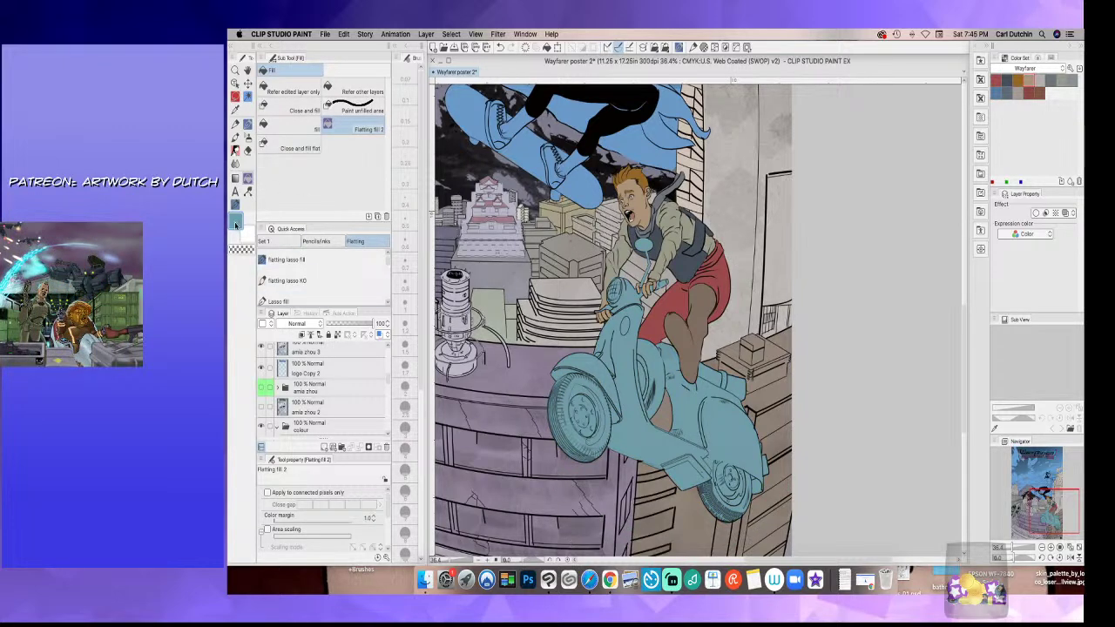
- Mix a dark grey, fill the lassoed front wheel of the scooter with it, and deselect
{"action": "double_click", "coordinate": [237, 222]}
{"action": "left_click", "coordinate": [745, 372]}
{"action": "left_click", "coordinate": [914, 264]}
{"action": "left_click", "coordinate": [236, 98]}
{"action": "scroll", "coordinate": [609, 450], "scroll_direction": "up", "scroll_amount": 5}
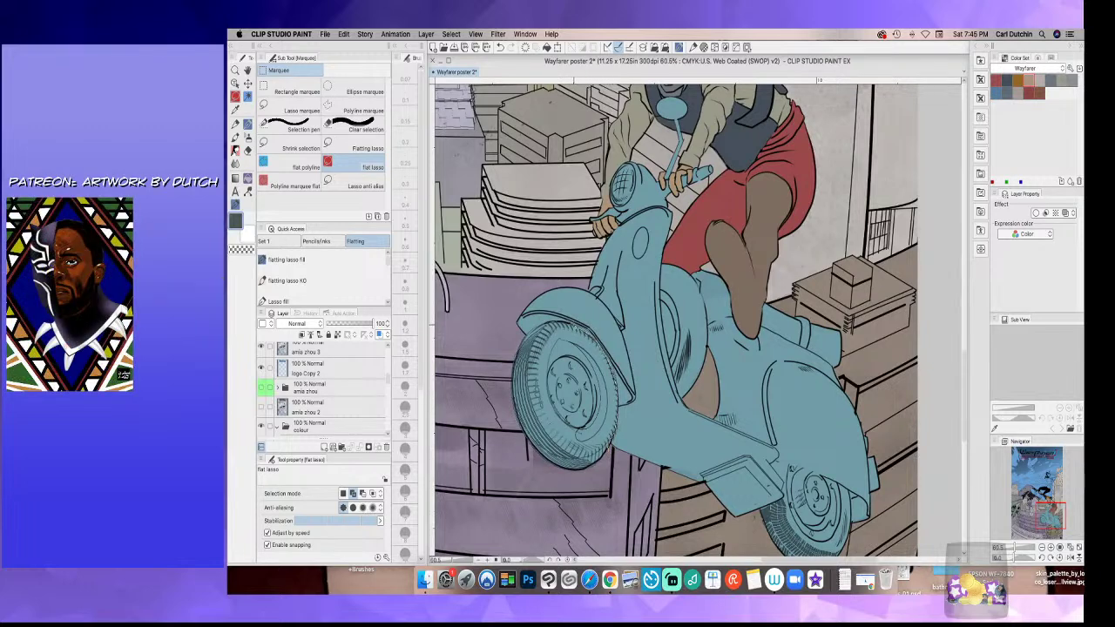
{"action": "mouse_move", "coordinate": [485, 401]}
{"action": "left_mouse_down"}
{"action": "mouse_move", "coordinate": [594, 494]}
{"action": "mouse_move", "coordinate": [616, 422]}
{"action": "left_mouse_up"}
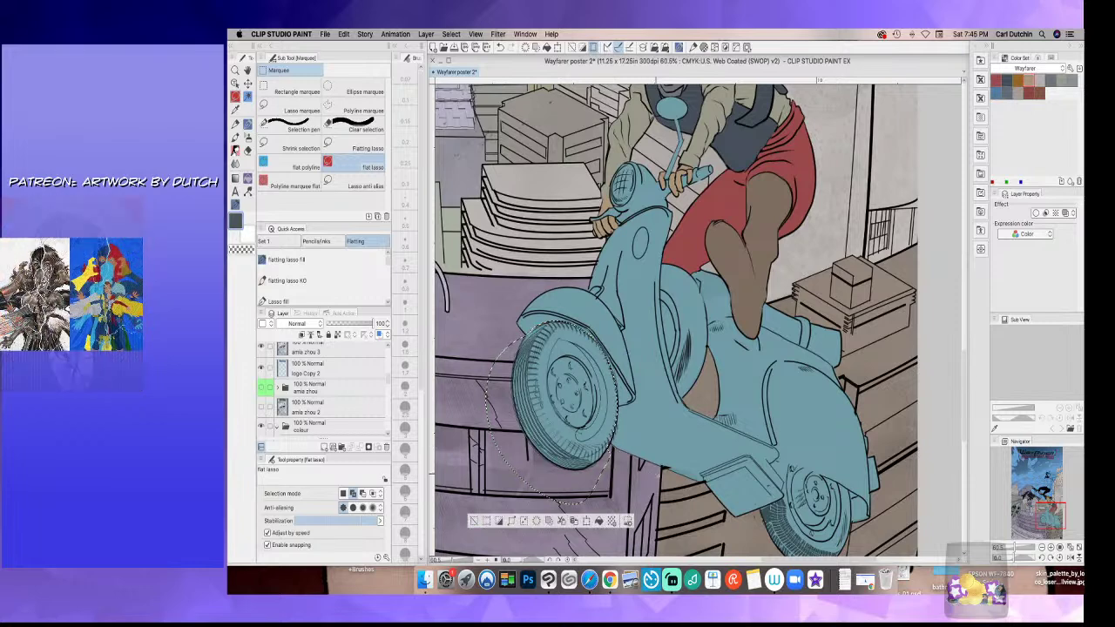
{"action": "left_click", "coordinate": [249, 178]}
{"action": "left_click", "coordinate": [566, 414]}
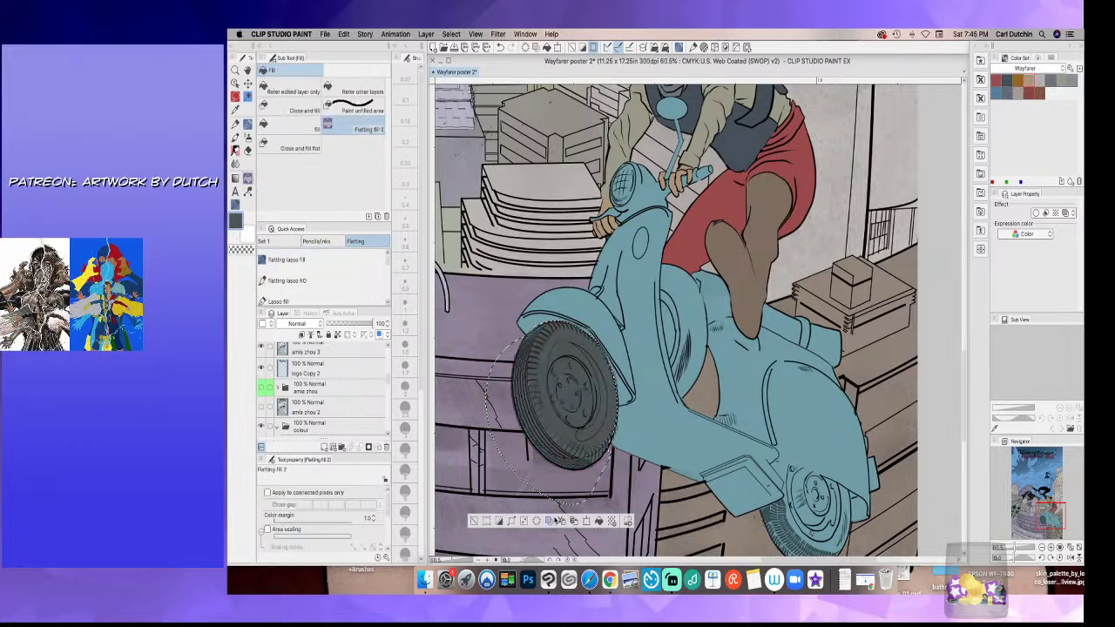
{"action": "key", "text": "super+d"}
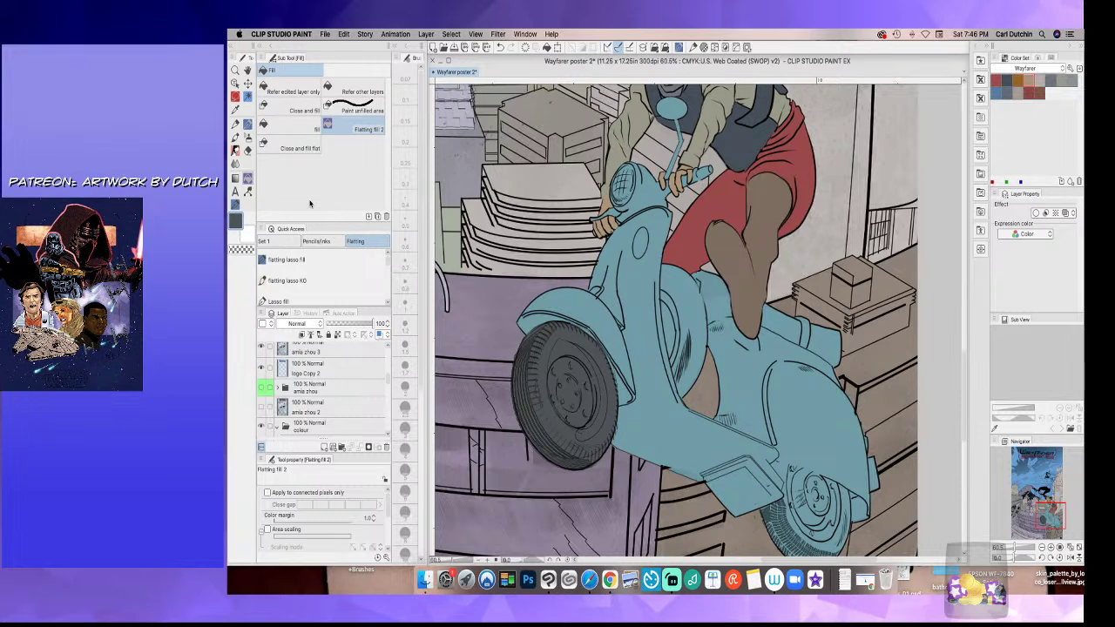
- Lasso the spare wheel behind the scooter's leg shield, fill it with the same dark grey, and deselect
{"action": "left_click", "coordinate": [248, 99]}
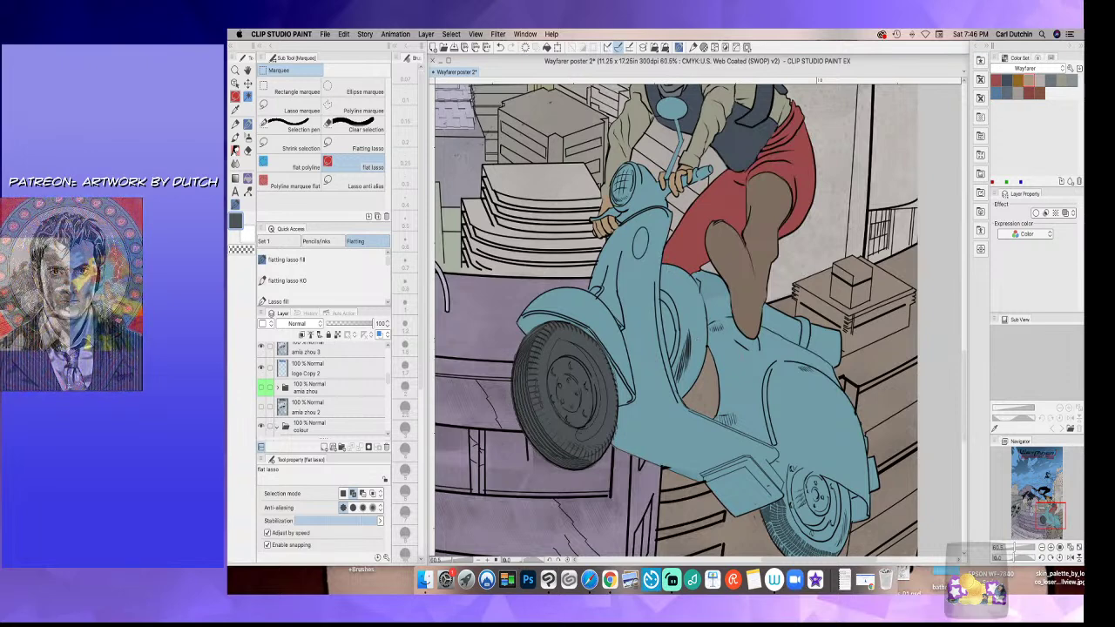
{"action": "key", "text": "super+Tab"}
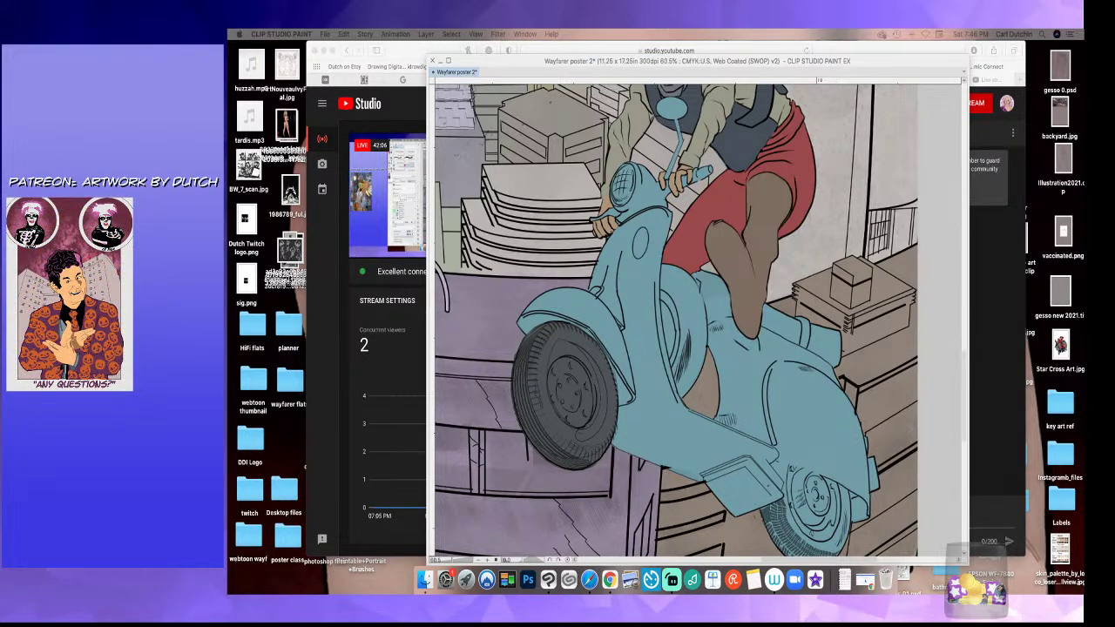
{"action": "key", "text": "Tab"}
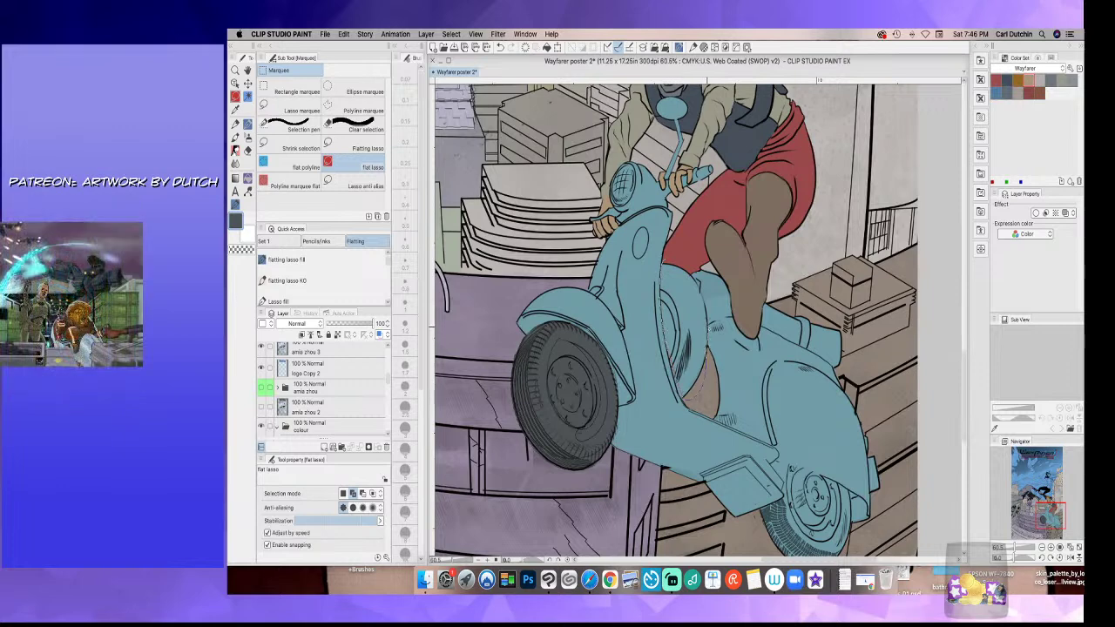
{"action": "left_click_drag", "start_coordinate": [689, 276], "coordinate": [664, 264]}
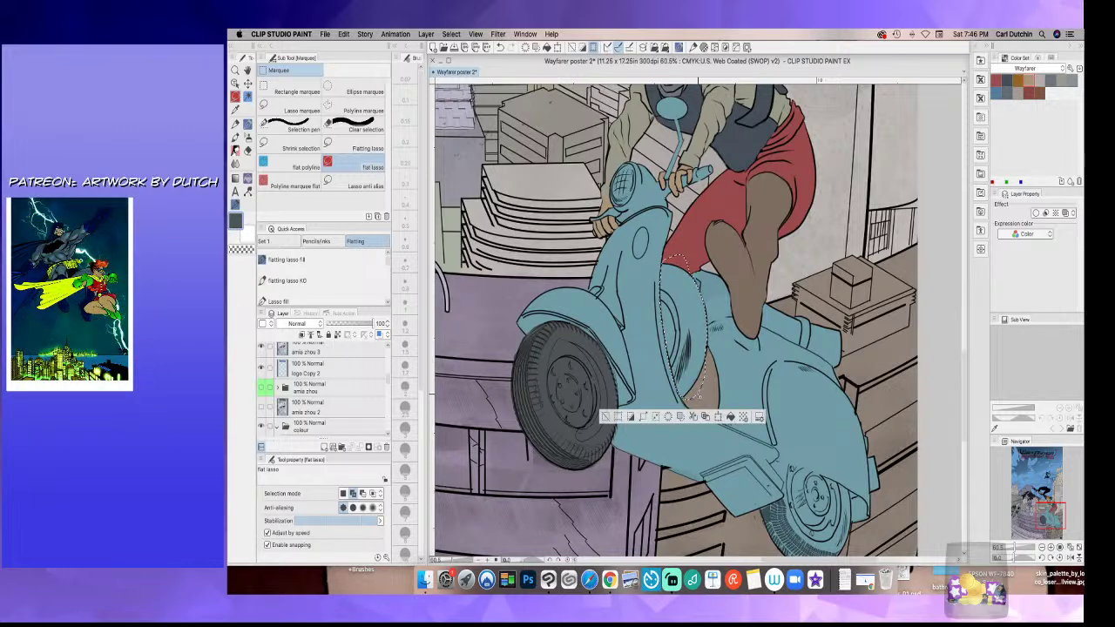
{"action": "left_click", "coordinate": [248, 179]}
{"action": "left_click", "coordinate": [683, 340]}
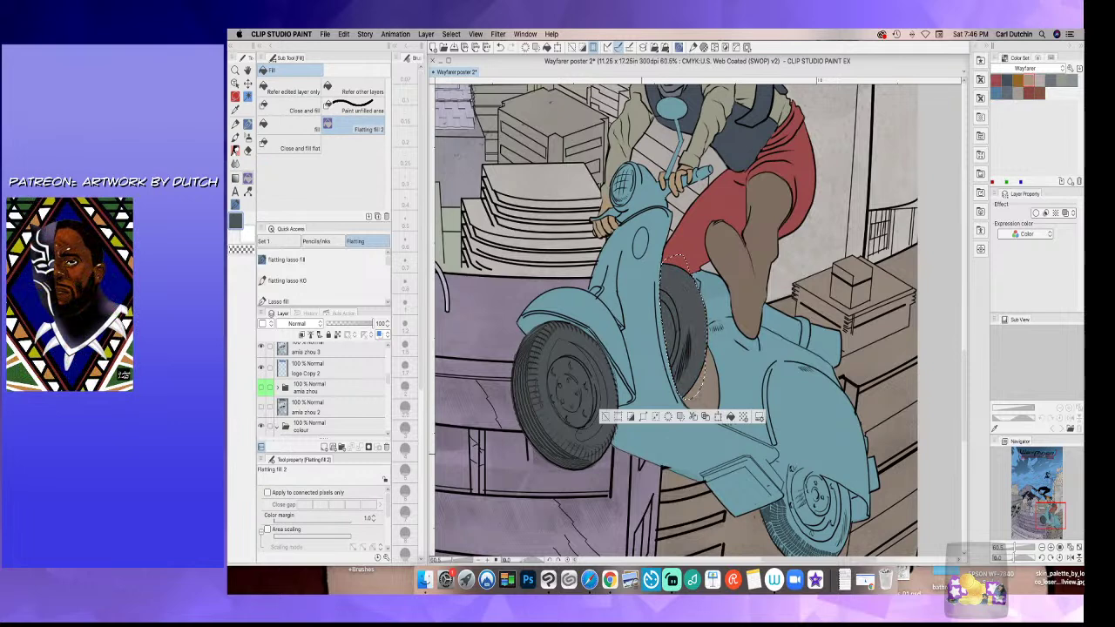
{"action": "key", "text": "super+d"}
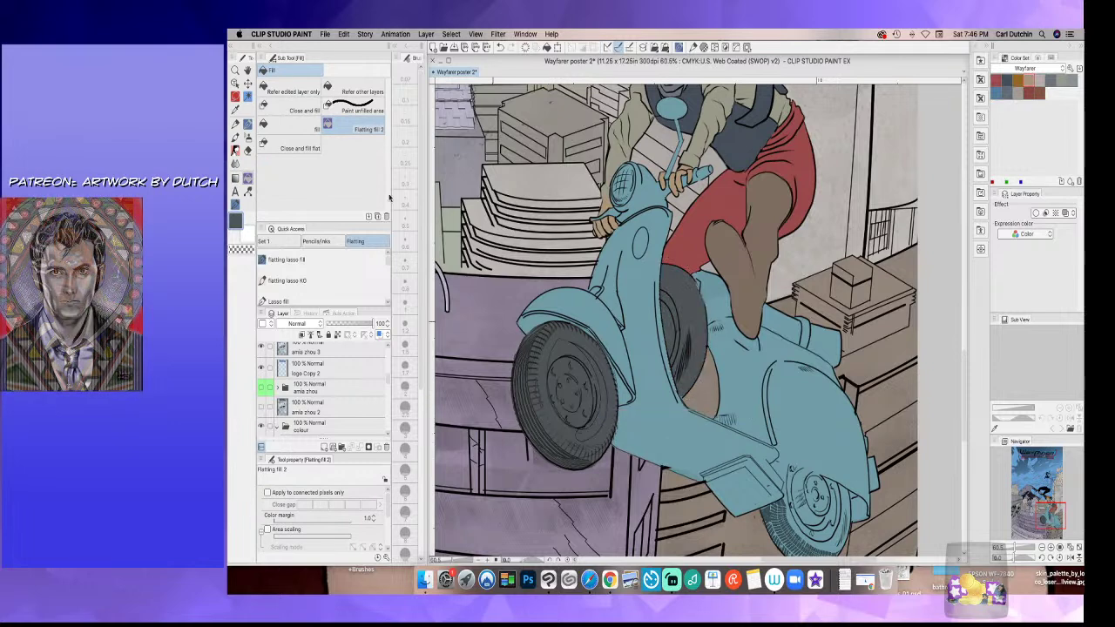
- Lasso the scooter's rear wheel below the body, fill it with the dark grey, and deselect
{"action": "key", "text": "p"}
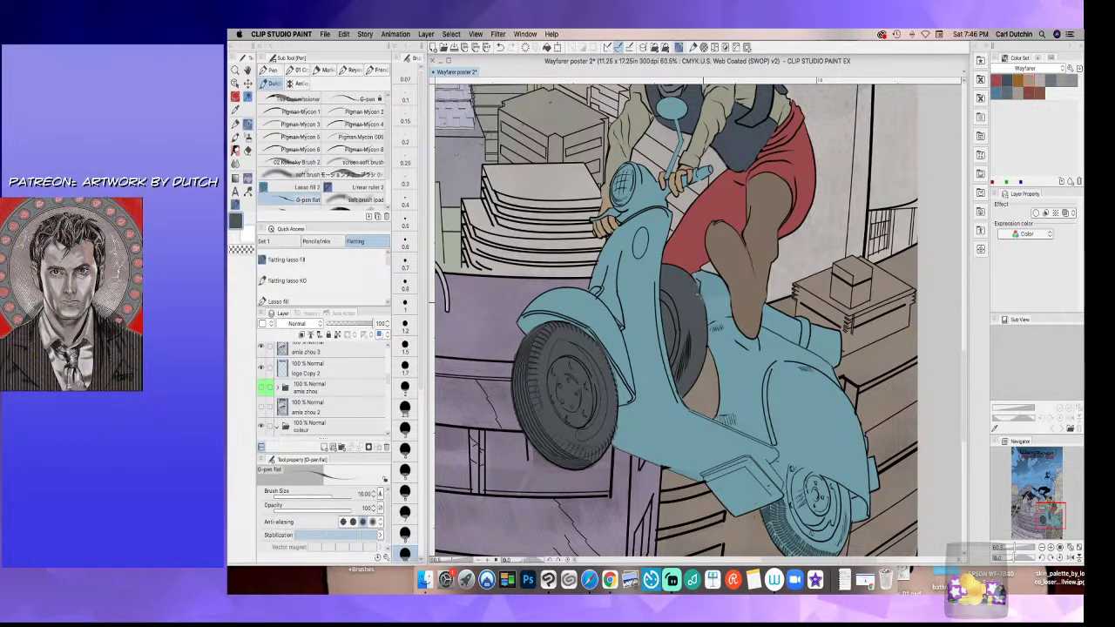
{"action": "key", "text": "m"}
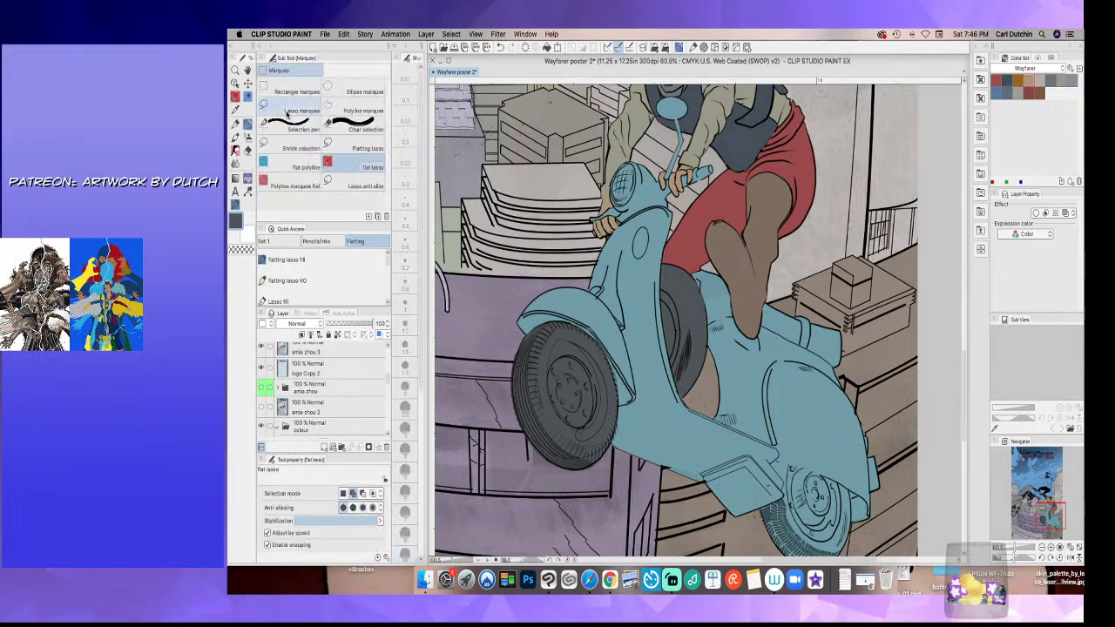
{"action": "scroll", "coordinate": [763, 291], "scroll_direction": "down", "scroll_amount": 5}
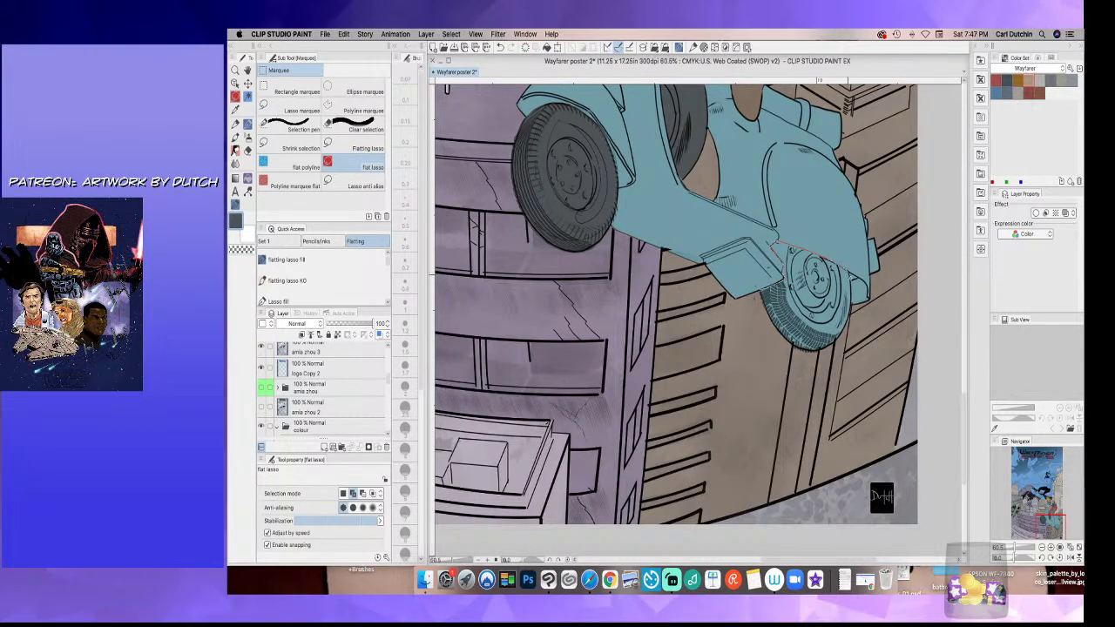
{"action": "mouse_move", "coordinate": [840, 366]}
{"action": "left_mouse_down"}
{"action": "mouse_move", "coordinate": [759, 307]}
{"action": "mouse_move", "coordinate": [773, 246]}
{"action": "left_mouse_up"}
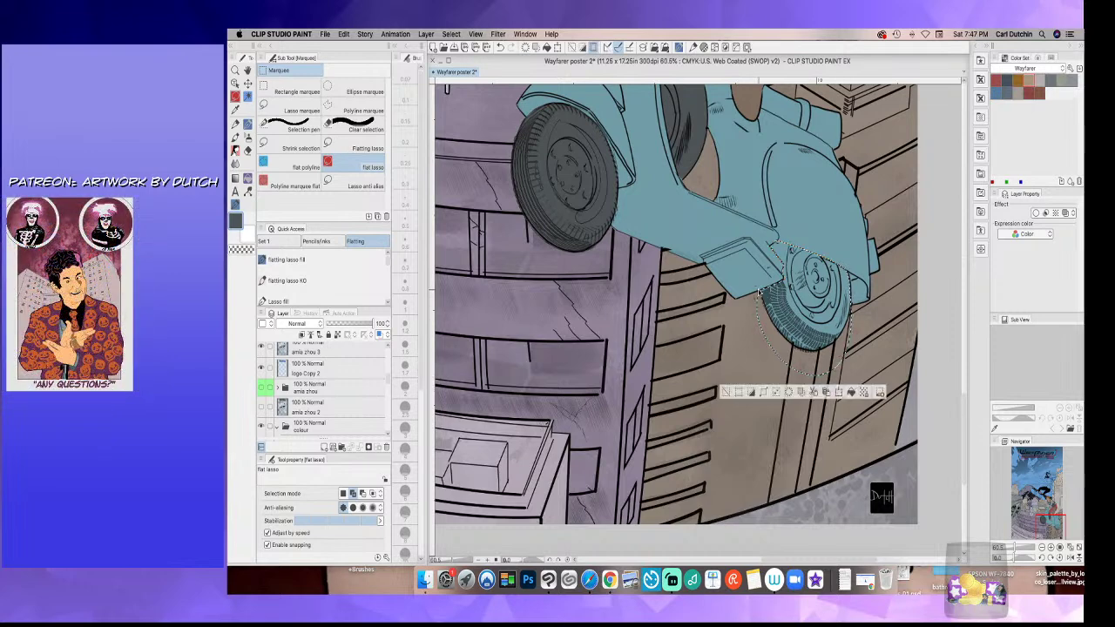
{"action": "key", "text": "g"}
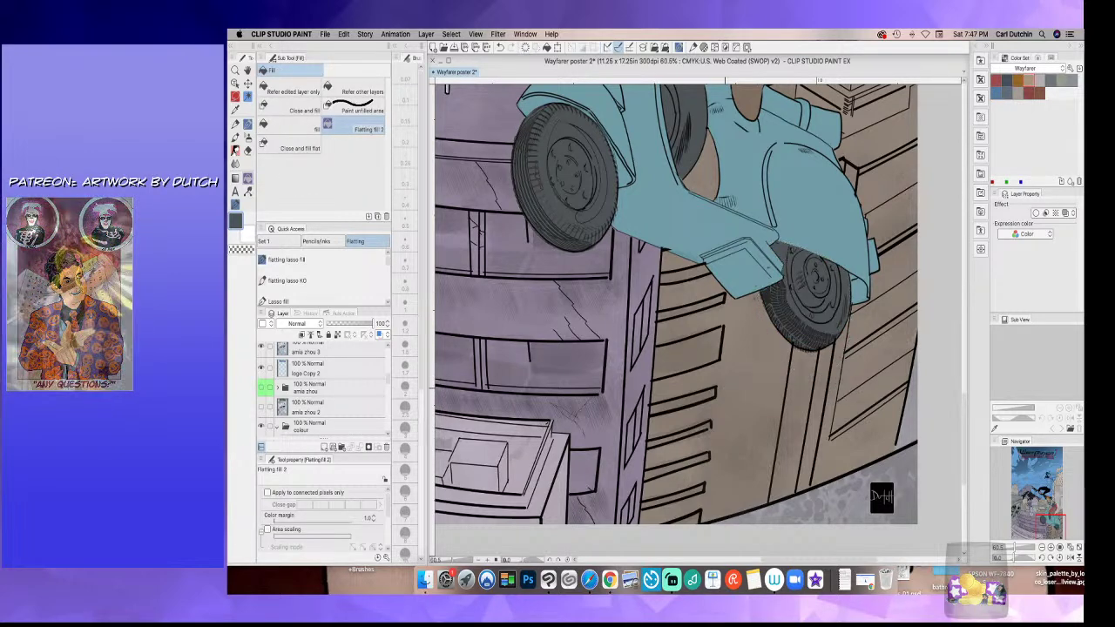
- Mix a lighter grey with hue 192, saturation 10 and value 61, fill the rear wheel's hub with it, and deselect
{"action": "left_click", "coordinate": [237, 221]}
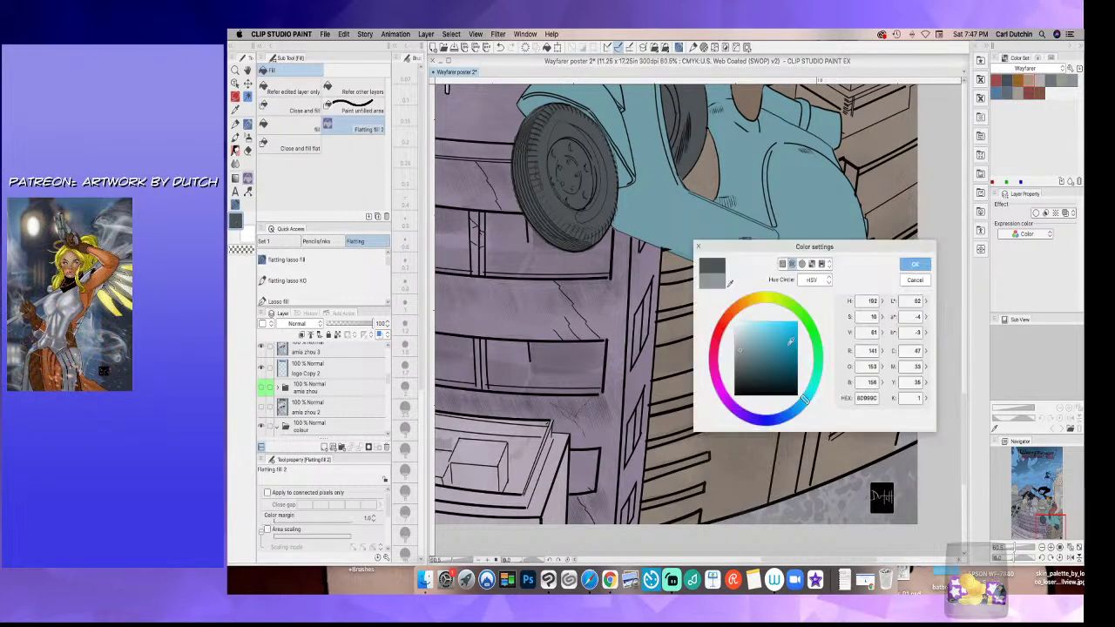
{"action": "left_click", "coordinate": [914, 264]}
{"action": "left_click", "coordinate": [236, 98]}
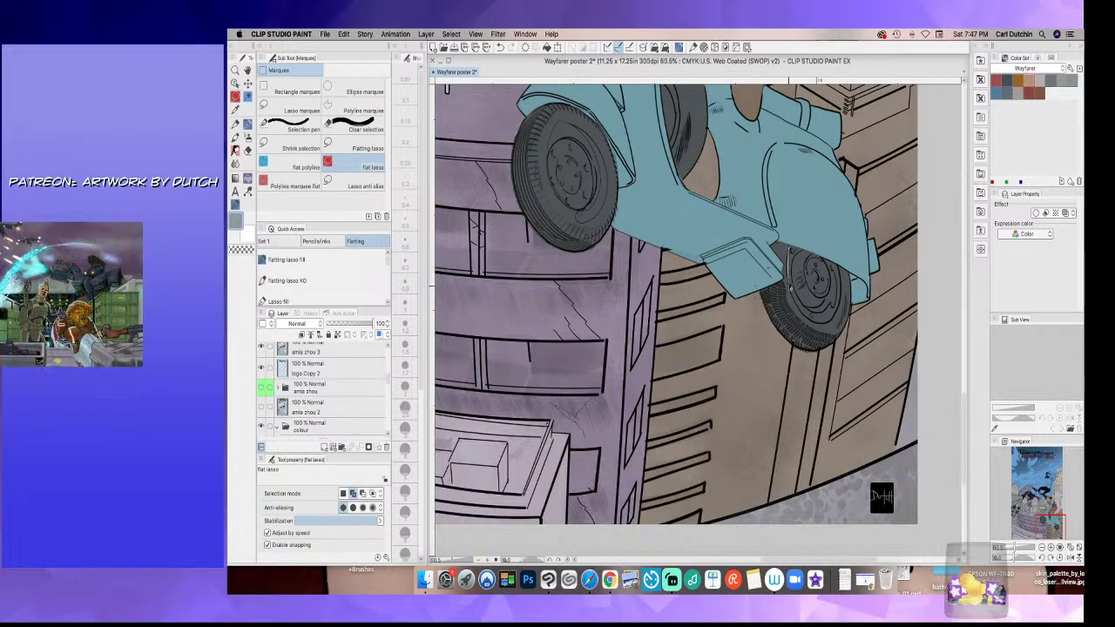
{"action": "left_click_drag", "start_coordinate": [834, 321], "coordinate": [841, 309]}
{"action": "left_click_drag", "start_coordinate": [816, 239], "coordinate": [792, 248]}
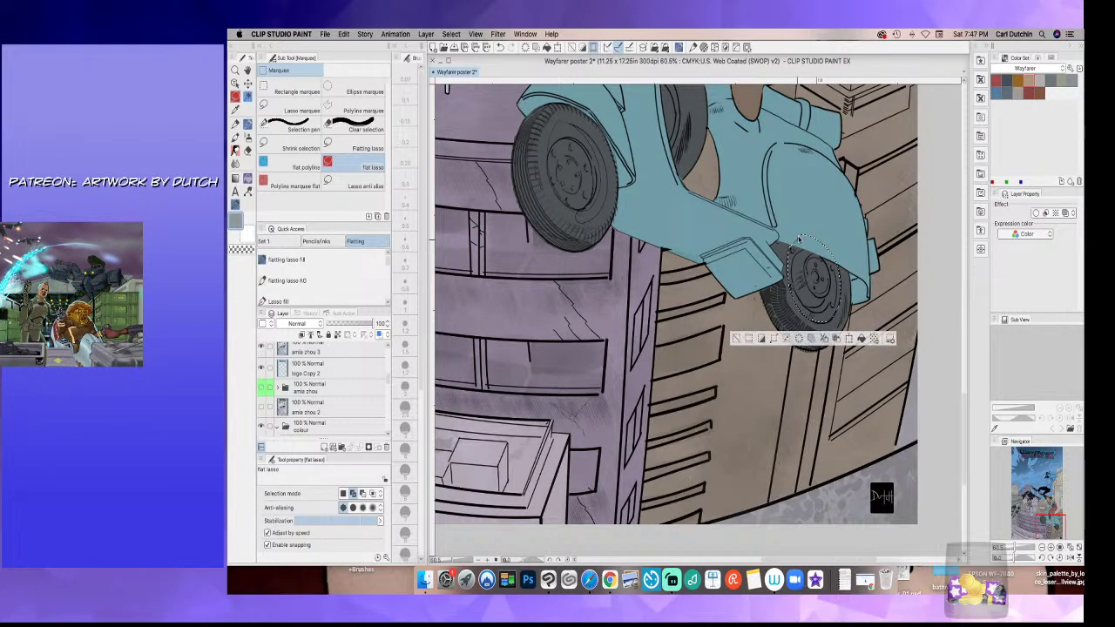
{"action": "left_click", "coordinate": [248, 178]}
{"action": "left_click", "coordinate": [800, 296]}
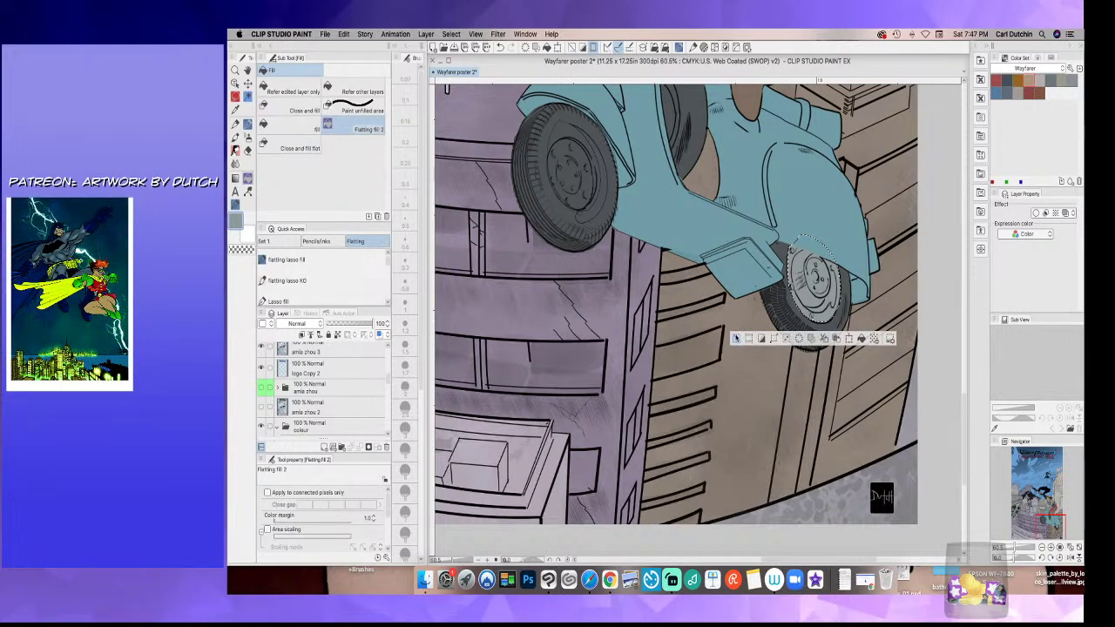
{"action": "left_click", "coordinate": [738, 339]}
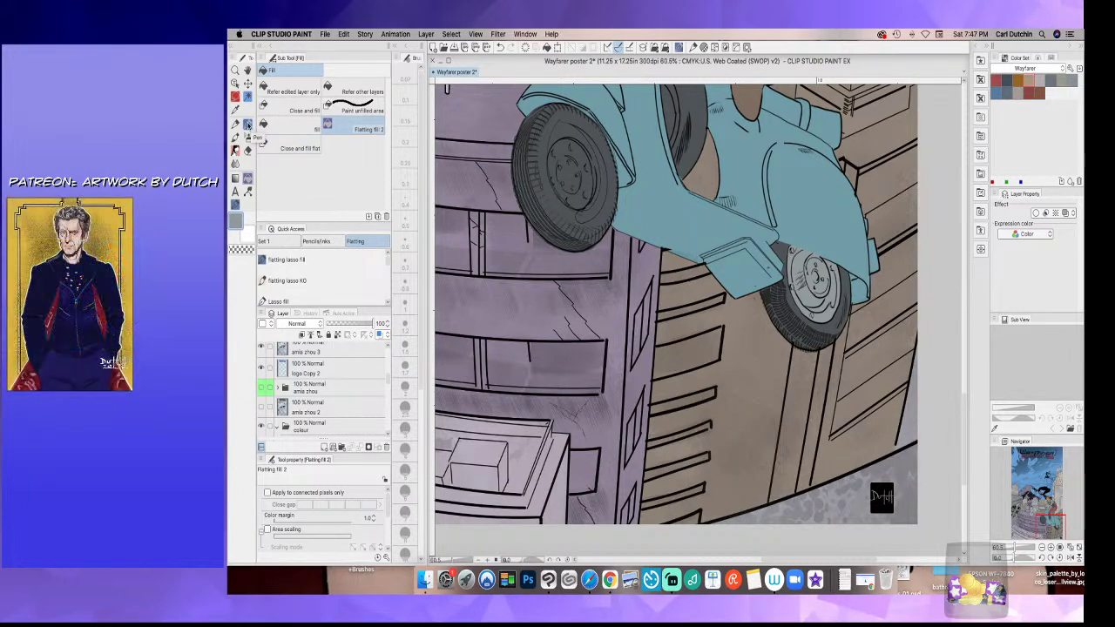
- Lasso the front wheel's hub, fill it with the lighter grey, deselect, and switch to the Color picker eyedropper
{"action": "left_click", "coordinate": [235, 97]}
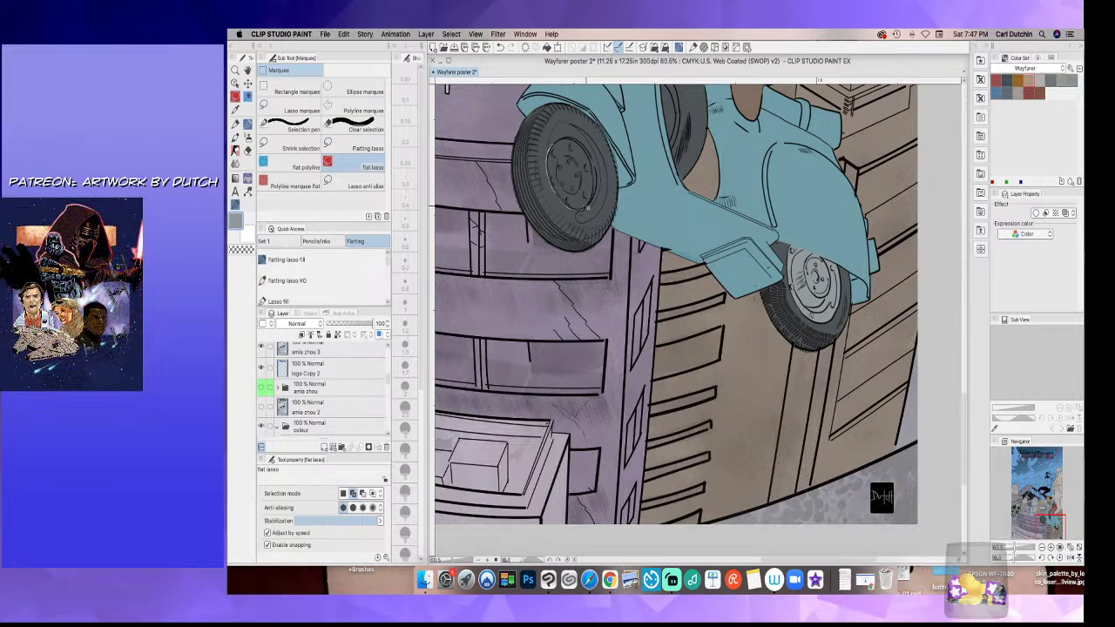
{"action": "mouse_move", "coordinate": [595, 185]}
{"action": "left_mouse_down"}
{"action": "mouse_move", "coordinate": [577, 146]}
{"action": "mouse_move", "coordinate": [559, 140]}
{"action": "left_mouse_up"}
{"action": "left_click", "coordinate": [616, 227]}
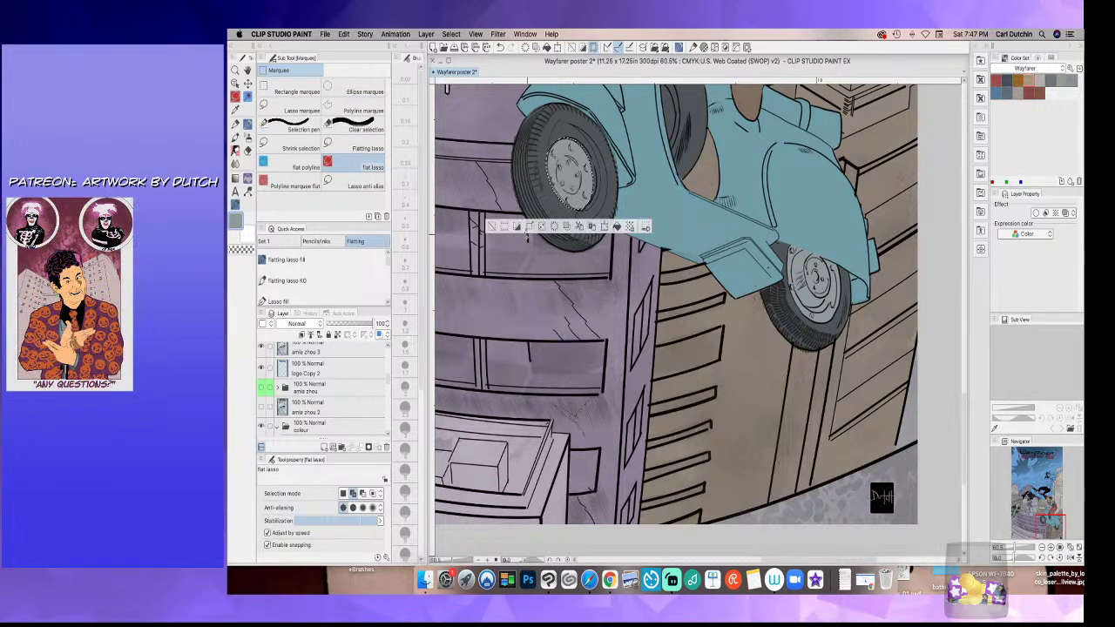
{"action": "left_click", "coordinate": [491, 226]}
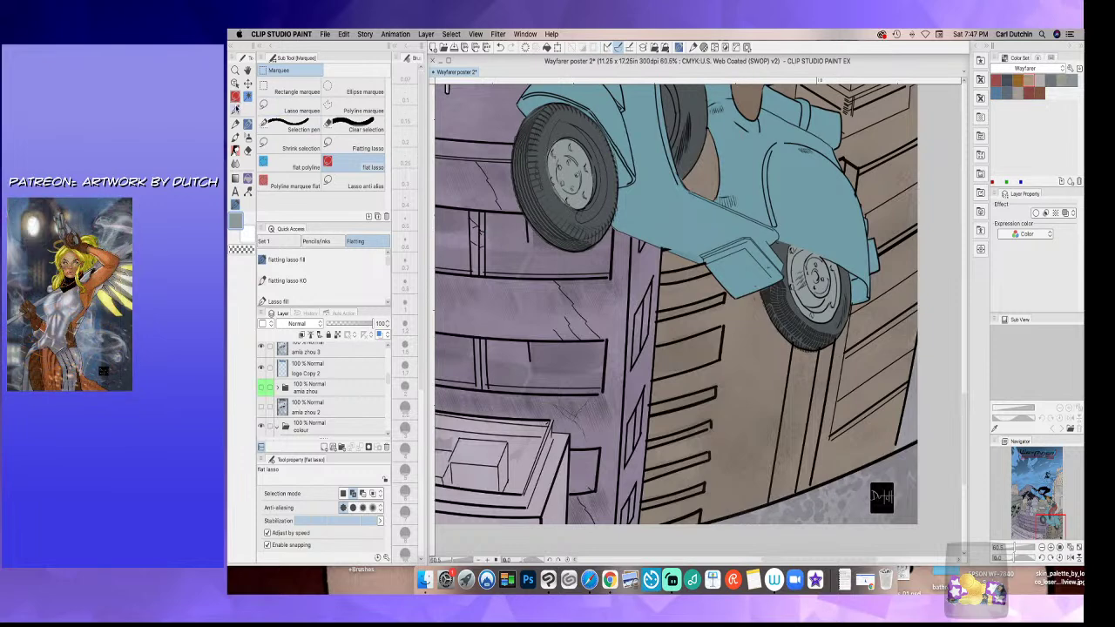
{"action": "left_click", "coordinate": [235, 108]}
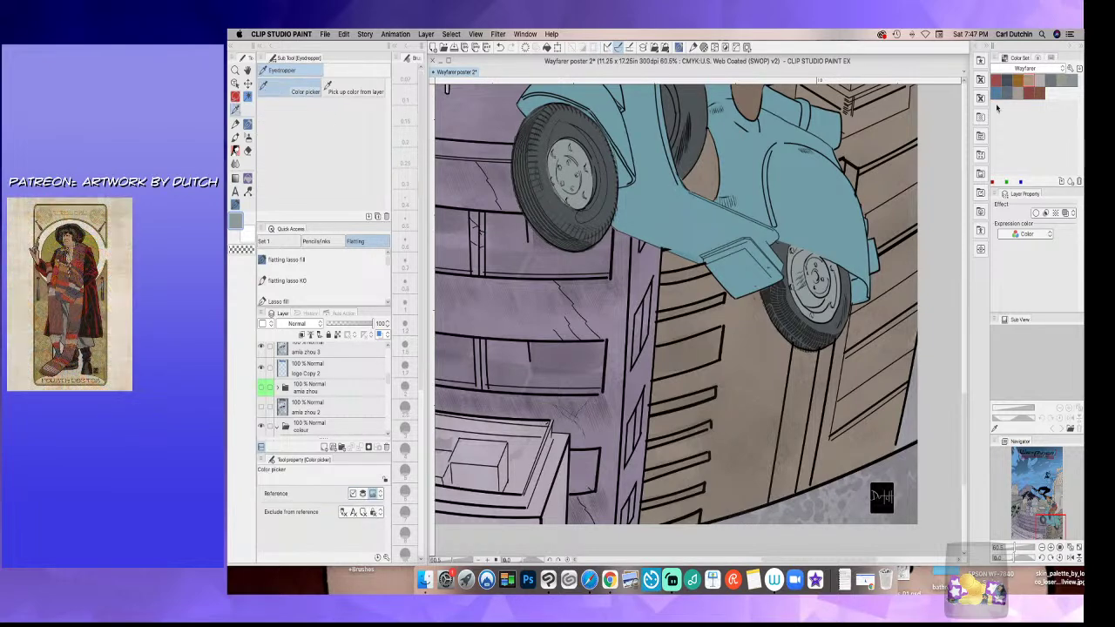
- Bring up the color history and mix an orange with hue 17, saturation 62 and value 69 as the drawing color
{"action": "left_click", "coordinate": [1051, 59]}
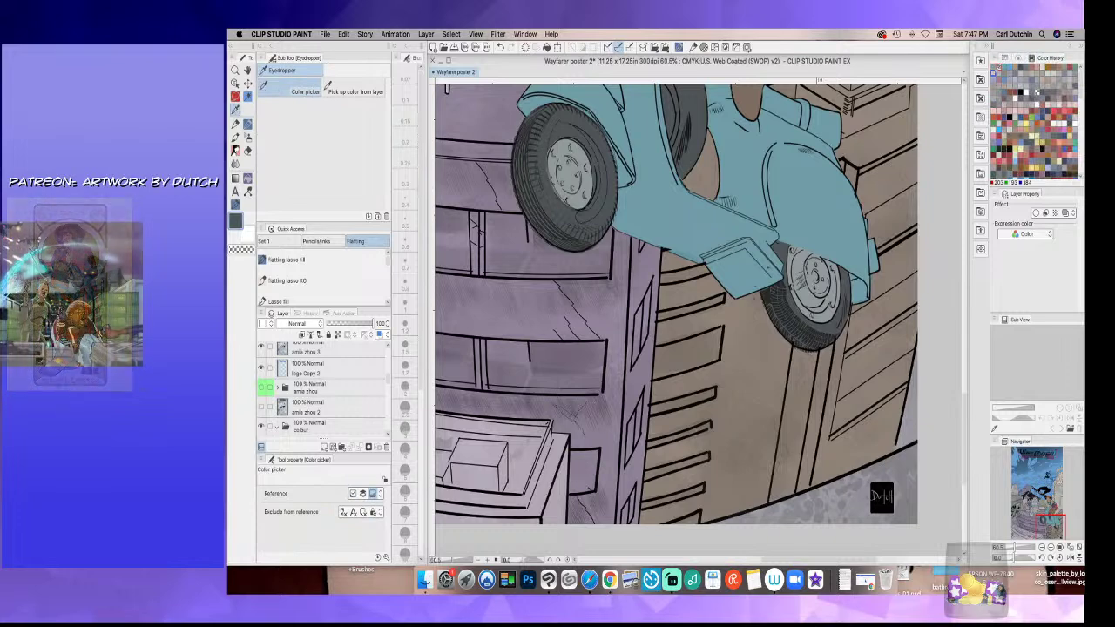
{"action": "left_click", "coordinate": [247, 124]}
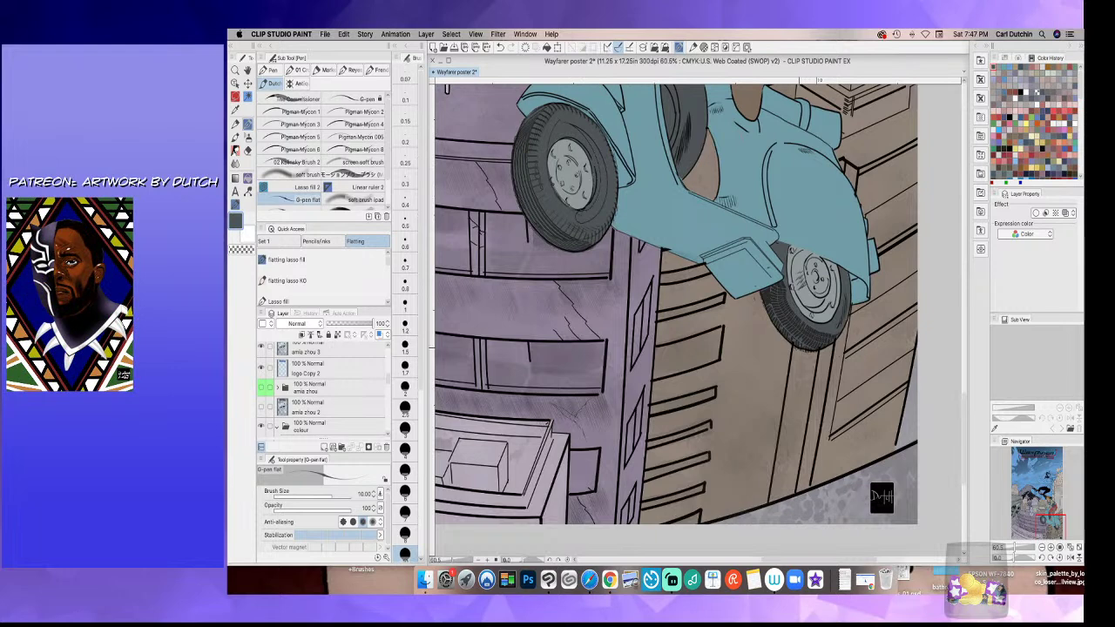
{"action": "key", "text": "i"}
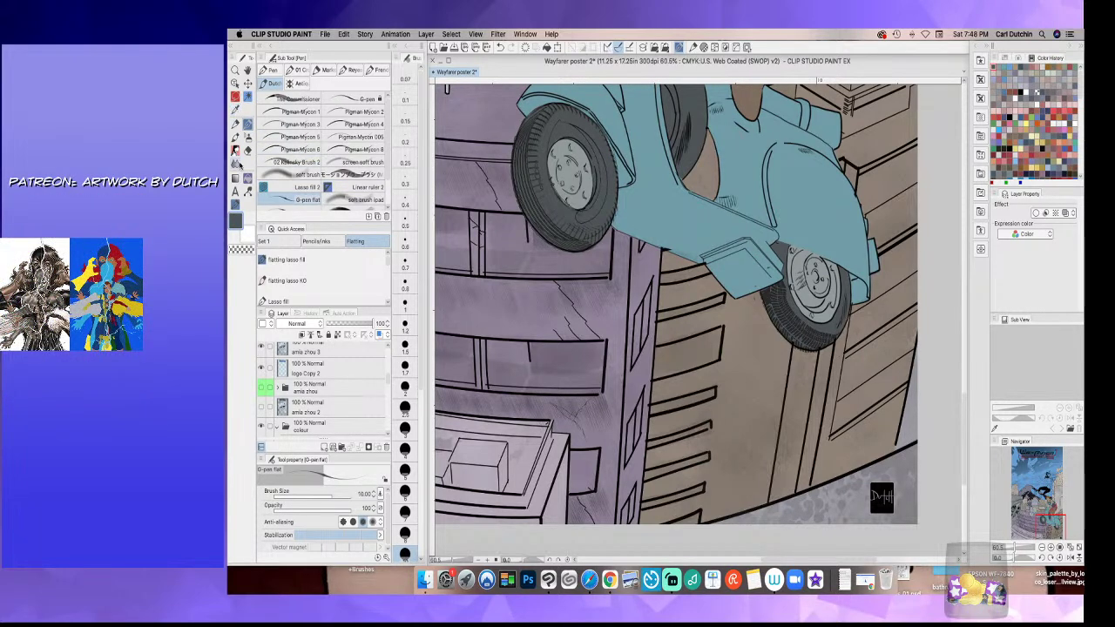
{"action": "left_click", "coordinate": [235, 223]}
{"action": "mouse_move", "coordinate": [718, 333]}
{"action": "left_mouse_down"}
{"action": "mouse_move", "coordinate": [737, 306]}
{"action": "mouse_move", "coordinate": [730, 315]}
{"action": "left_mouse_up"}
{"action": "left_click", "coordinate": [768, 344]}
{"action": "left_click", "coordinate": [773, 344]}
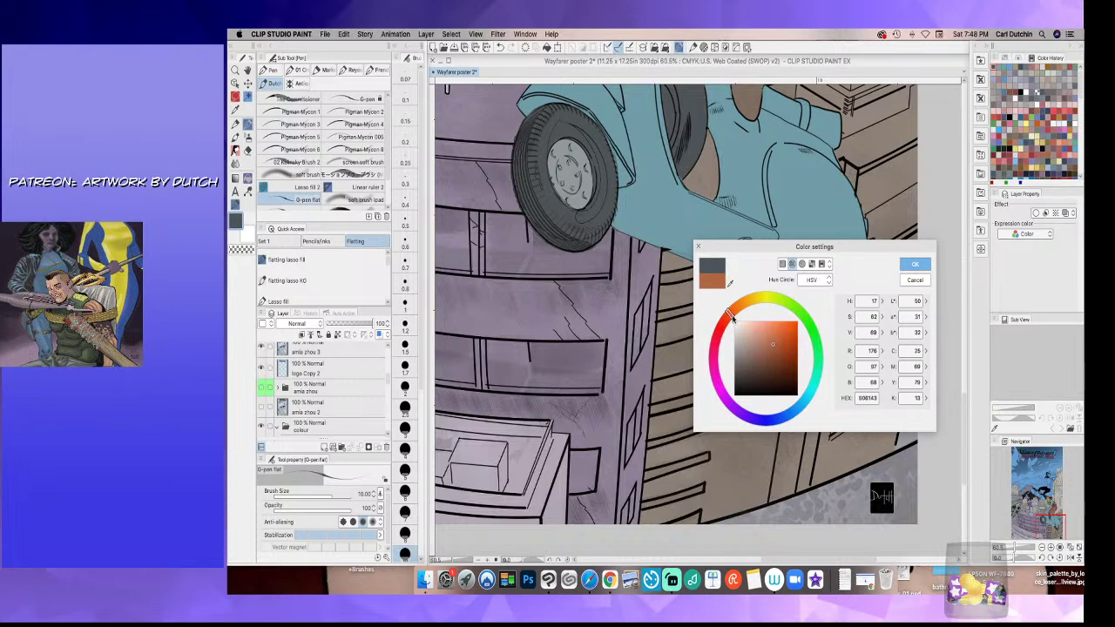
{"action": "left_click", "coordinate": [911, 263]}
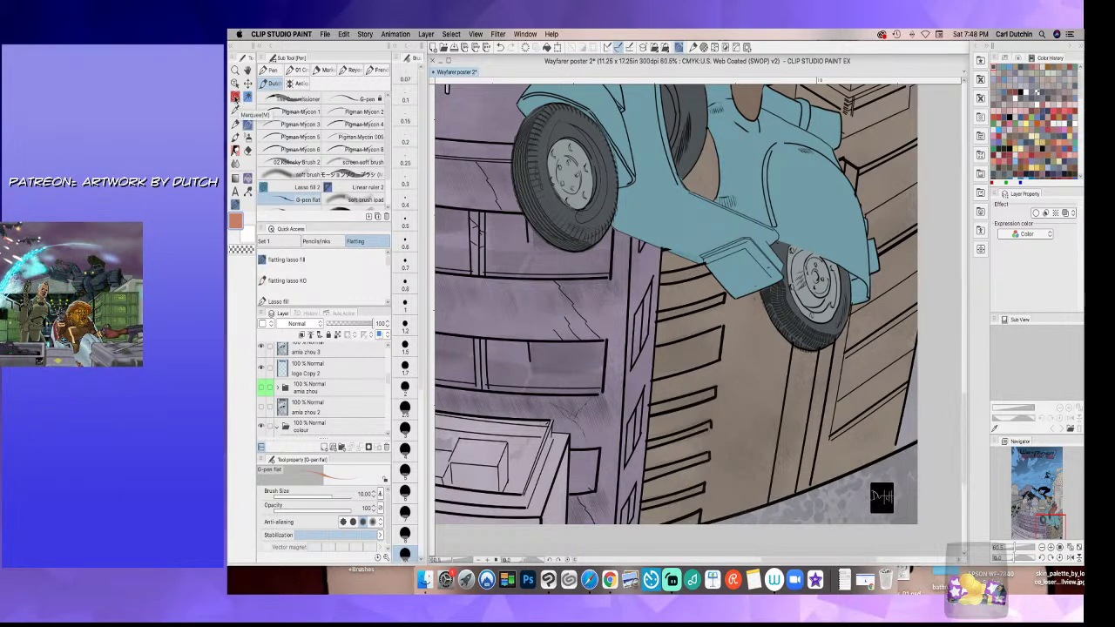
- Lasso the inner disc of the scooter's rear wheel hub, fill it with the orange, and deselect
{"action": "left_click", "coordinate": [236, 97]}
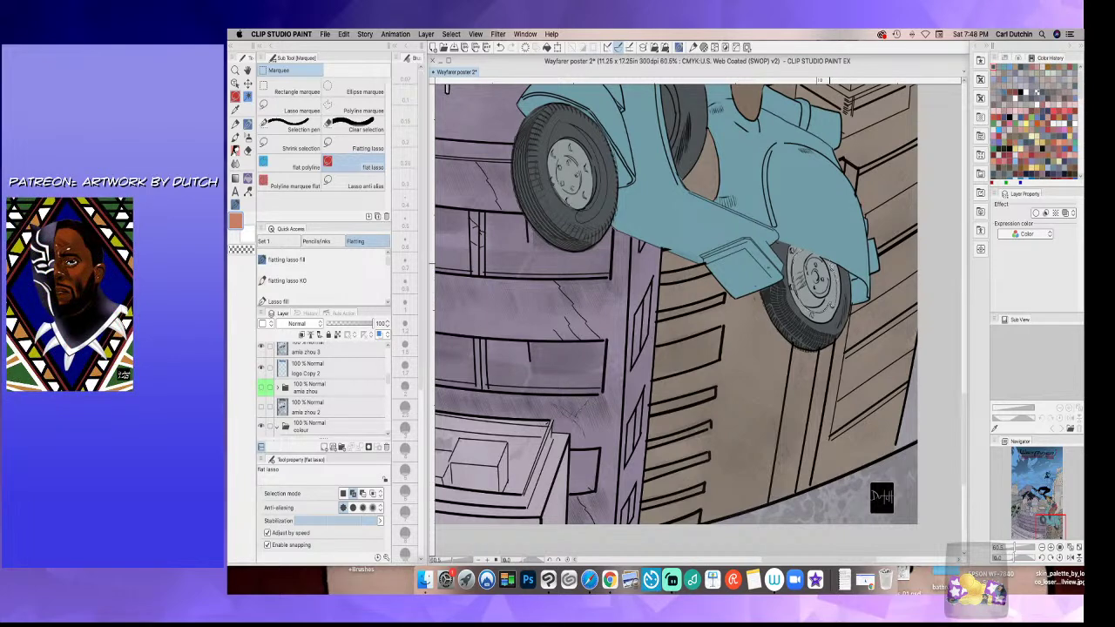
{"action": "left_click_drag", "start_coordinate": [810, 245], "coordinate": [816, 247]}
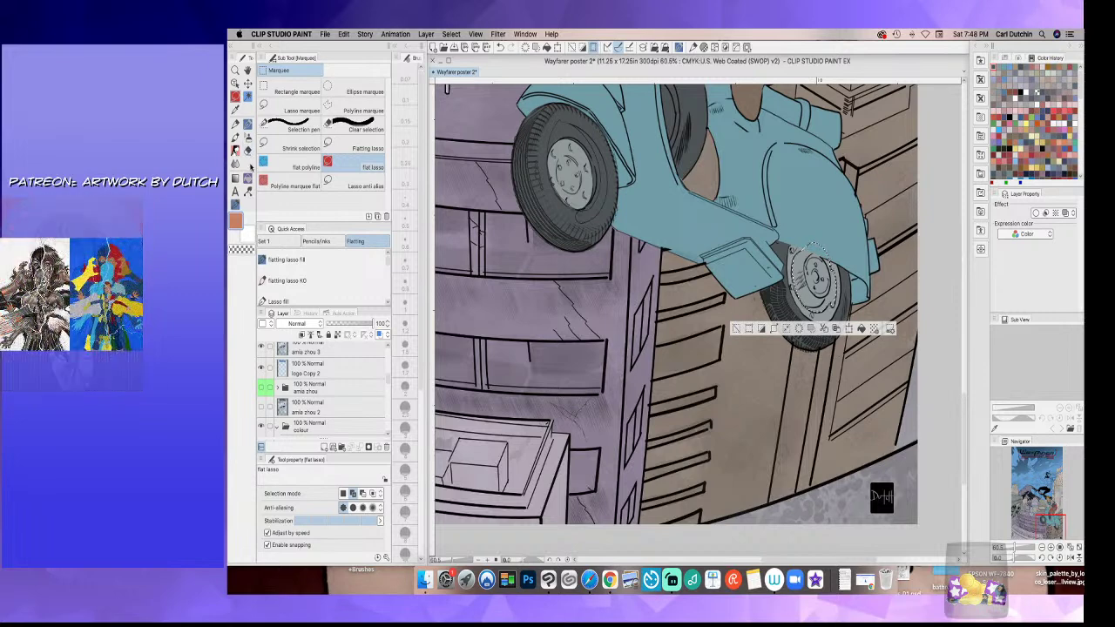
{"action": "left_click", "coordinate": [246, 181]}
{"action": "left_click", "coordinate": [810, 284]}
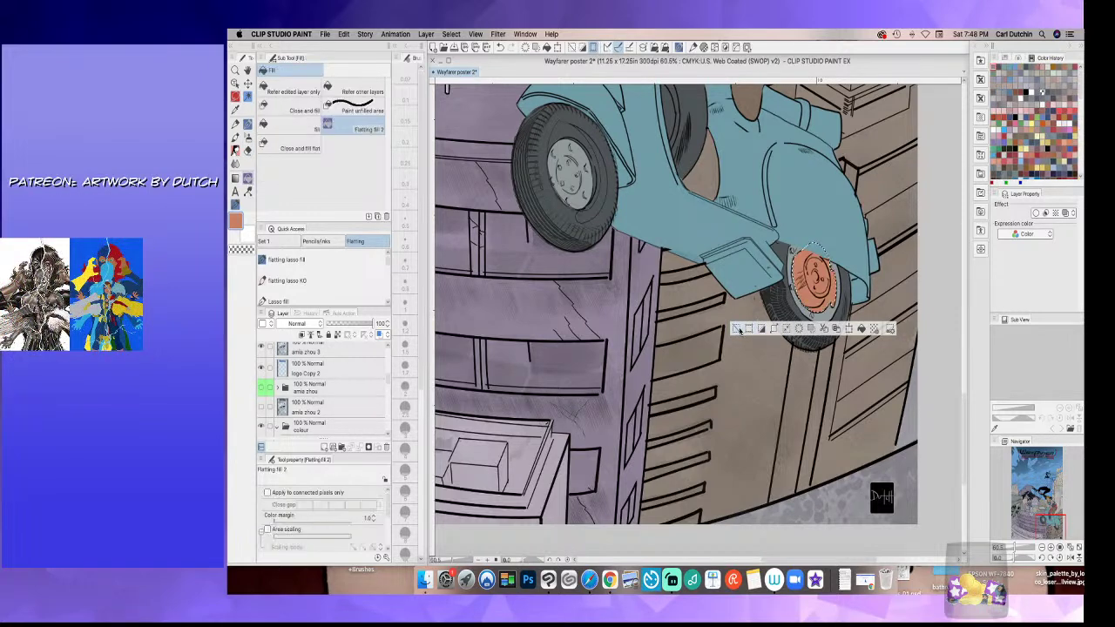
{"action": "left_click", "coordinate": [747, 328]}
- Lasso a round patch on the purple building below the front wheel and sample the wall color inside it
{"action": "left_click", "coordinate": [249, 125]}
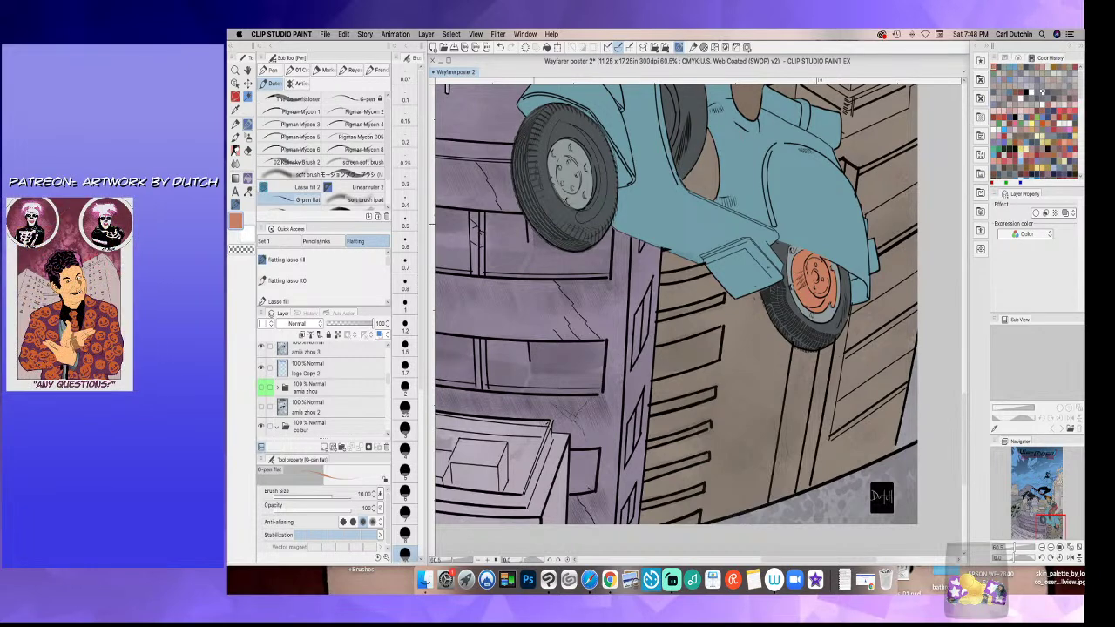
{"action": "left_click", "coordinate": [235, 97]}
{"action": "left_click_drag", "start_coordinate": [572, 281], "coordinate": [573, 279]}
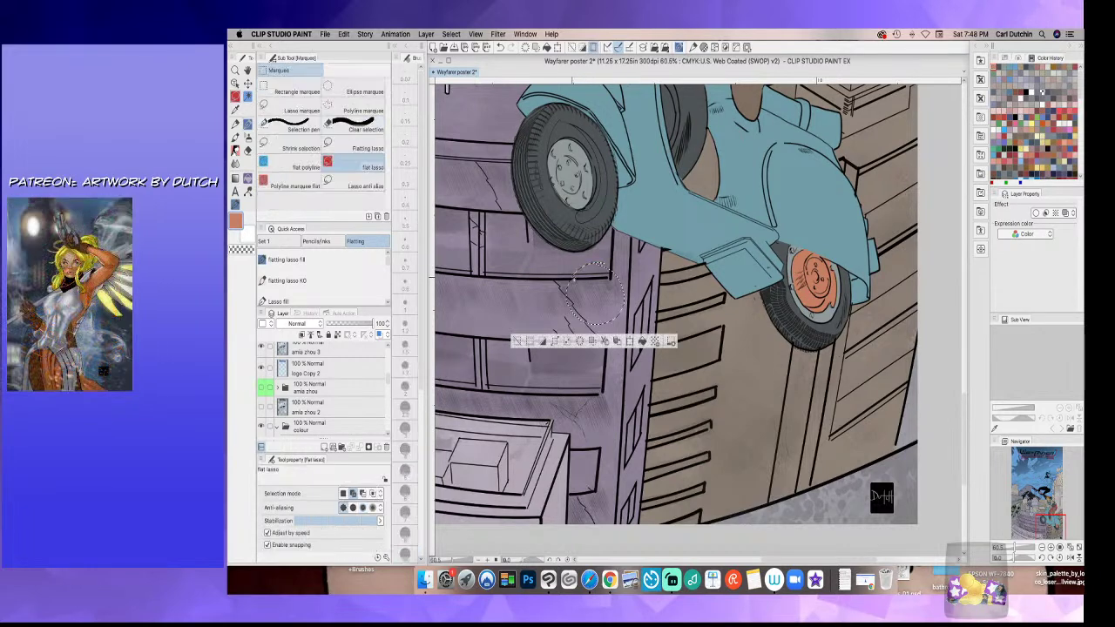
{"action": "left_click", "coordinate": [235, 109]}
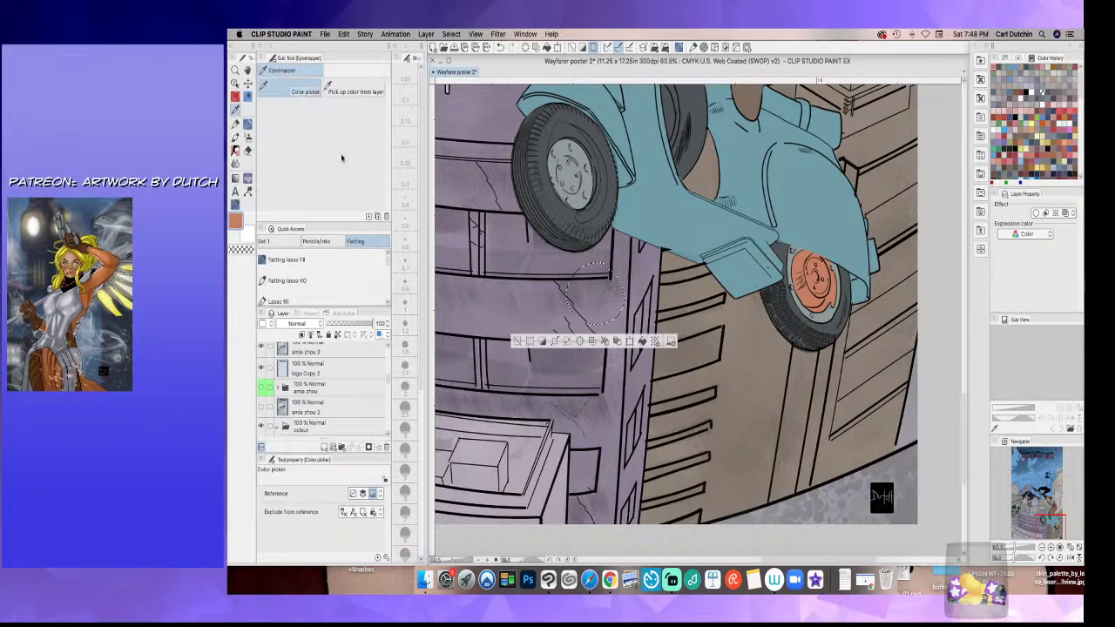
{"action": "left_click", "coordinate": [590, 293]}
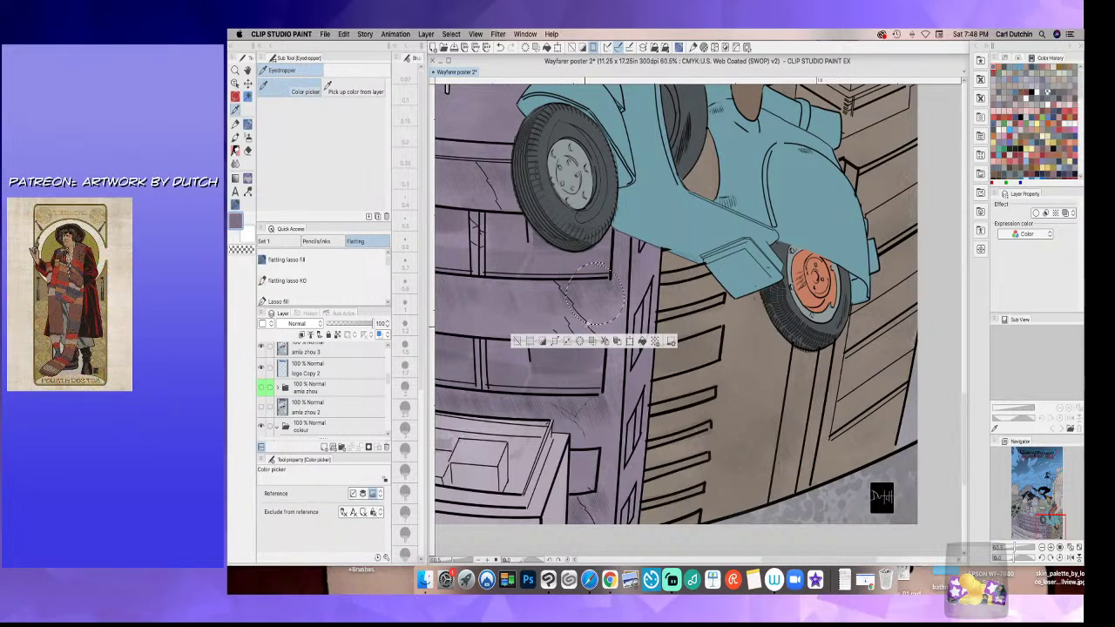
- Hide the line art temporarily to sample the purple building's flat color in the color settings, then cancel the color change and deselect
{"action": "left_click", "coordinate": [262, 348]}
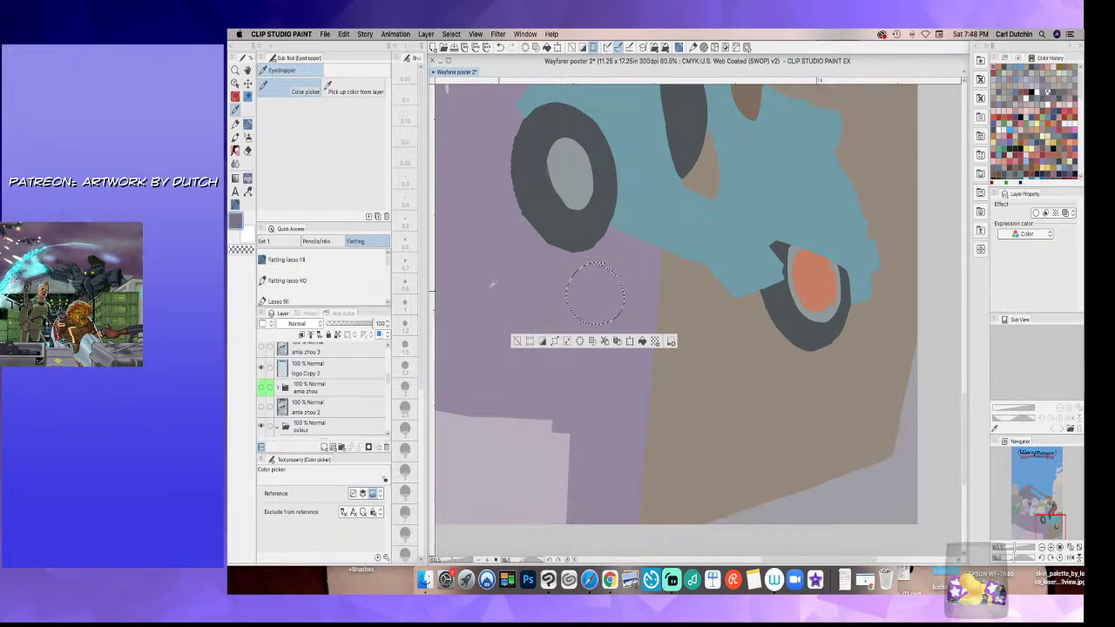
{"action": "left_click", "coordinate": [234, 222]}
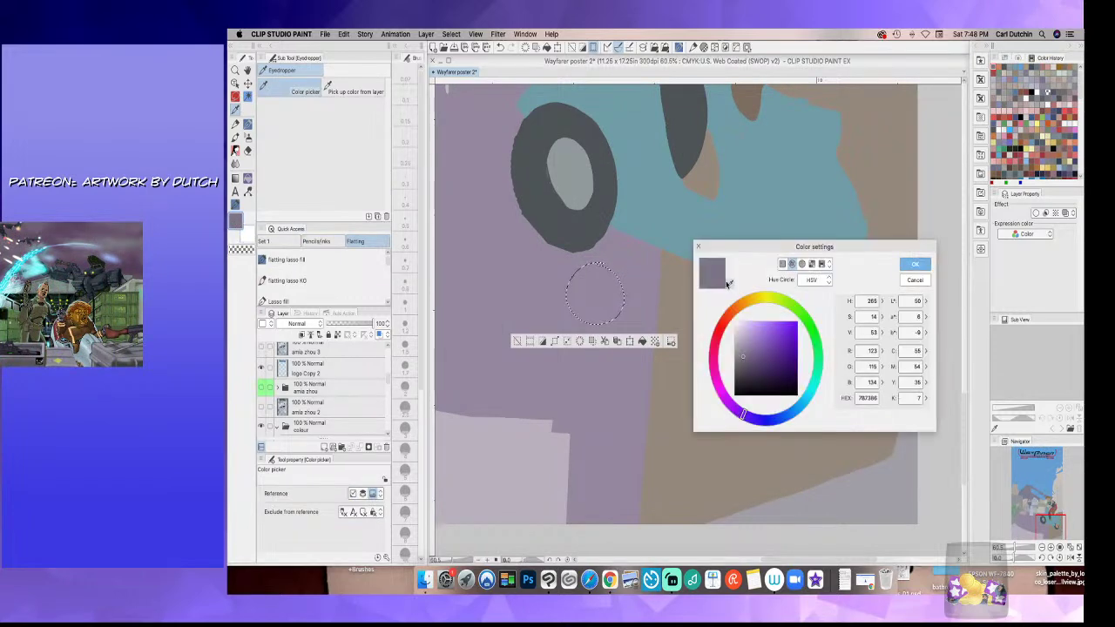
{"action": "left_click", "coordinate": [729, 284]}
{"action": "left_click", "coordinate": [606, 309]}
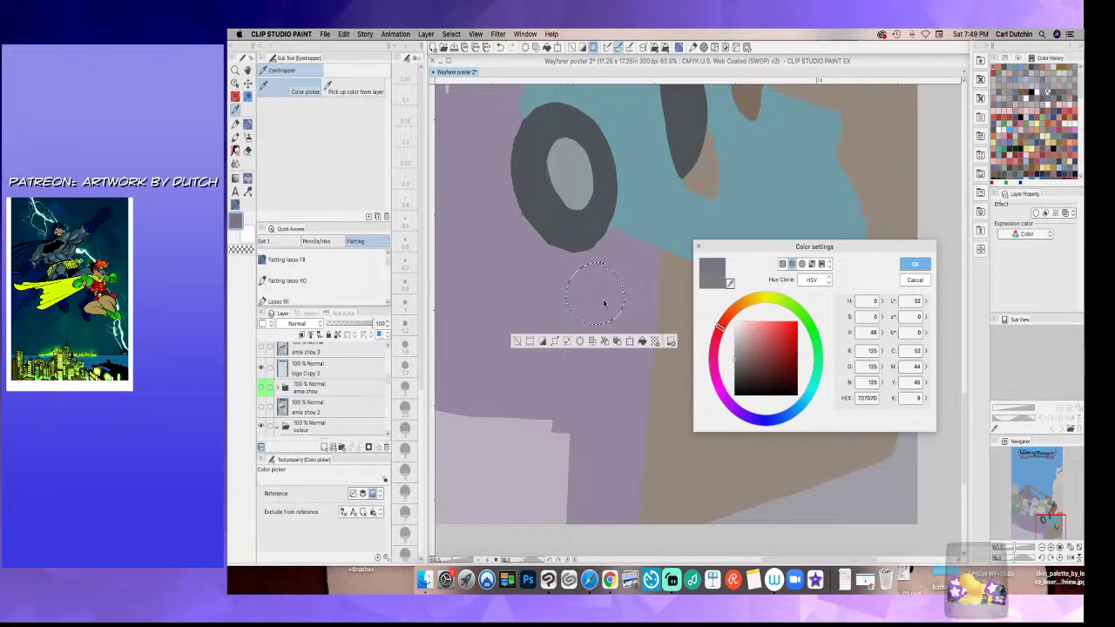
{"action": "left_click", "coordinate": [730, 284]}
{"action": "left_click", "coordinate": [672, 325]}
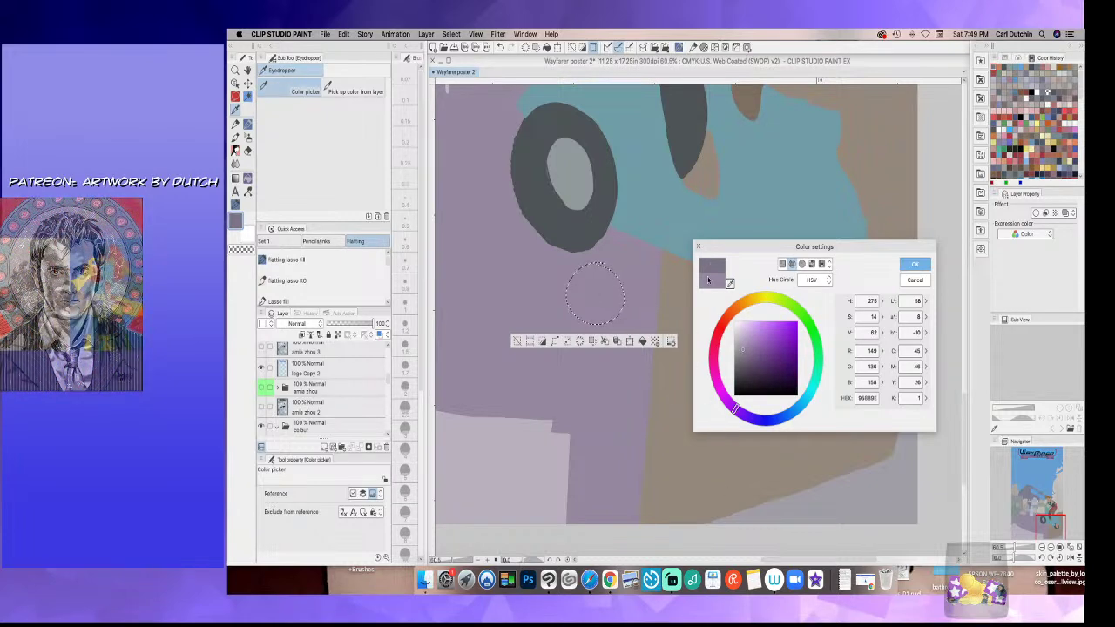
{"action": "left_click", "coordinate": [912, 280]}
{"action": "left_click", "coordinate": [517, 342]}
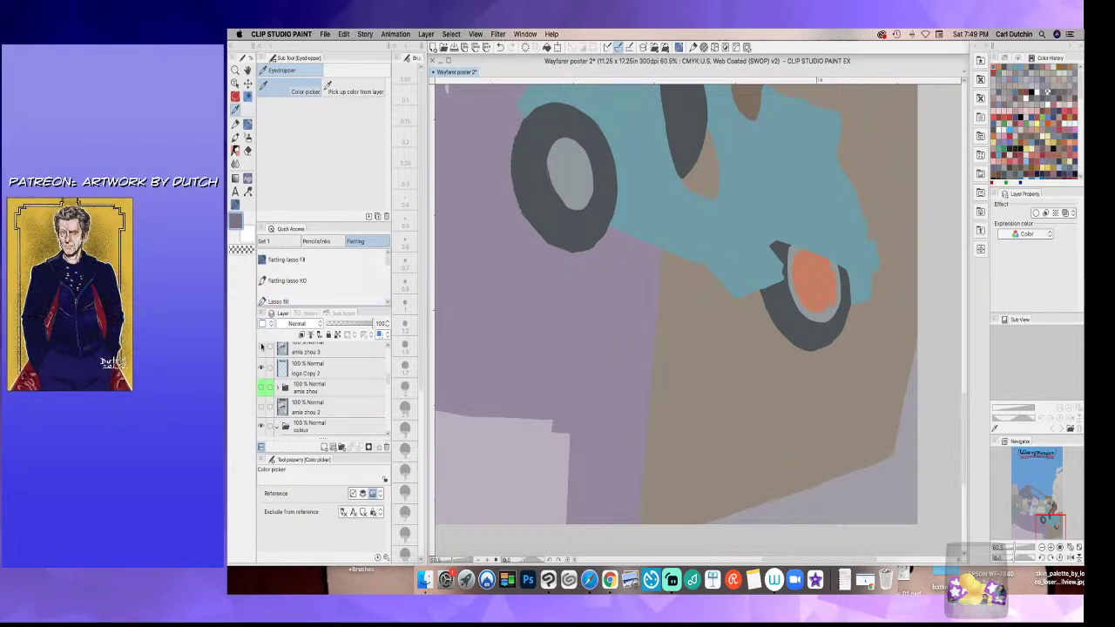
{"action": "left_click", "coordinate": [261, 350]}
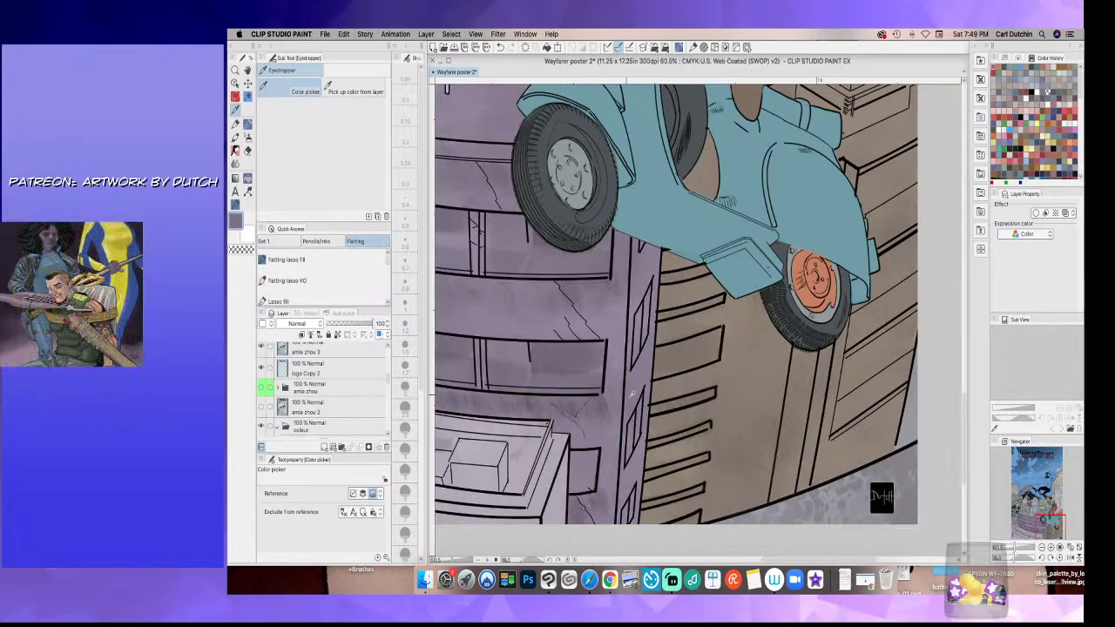
- Sample the orange from the rear wheel's hub and shift it to a slightly redder, deeper orange
{"action": "left_click", "coordinate": [235, 96]}
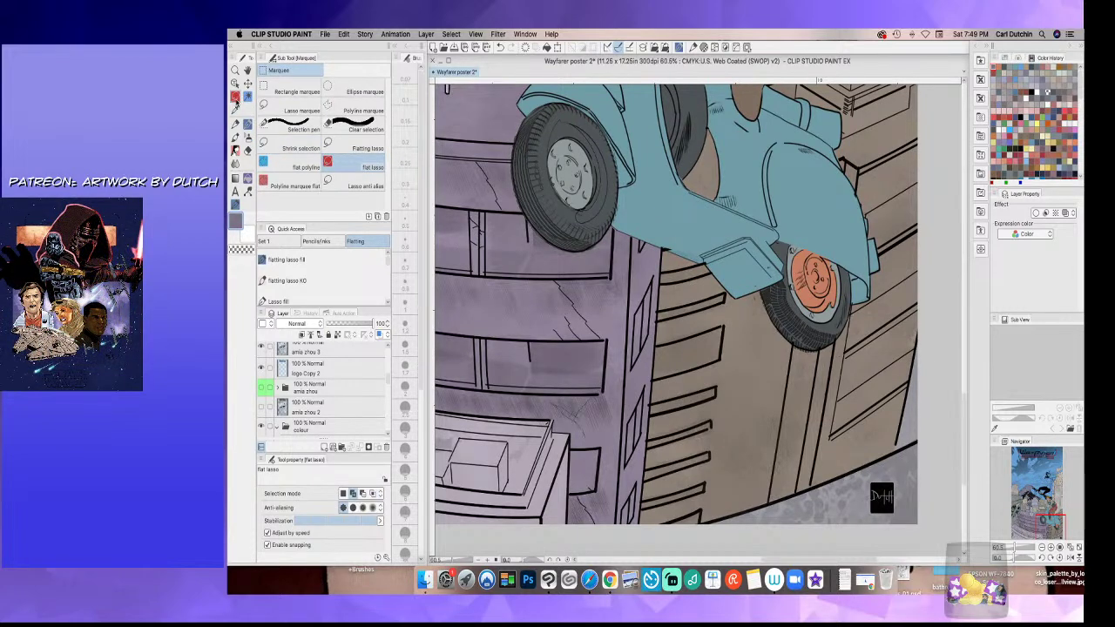
{"action": "left_click", "coordinate": [235, 110]}
{"action": "left_click", "coordinate": [807, 277]}
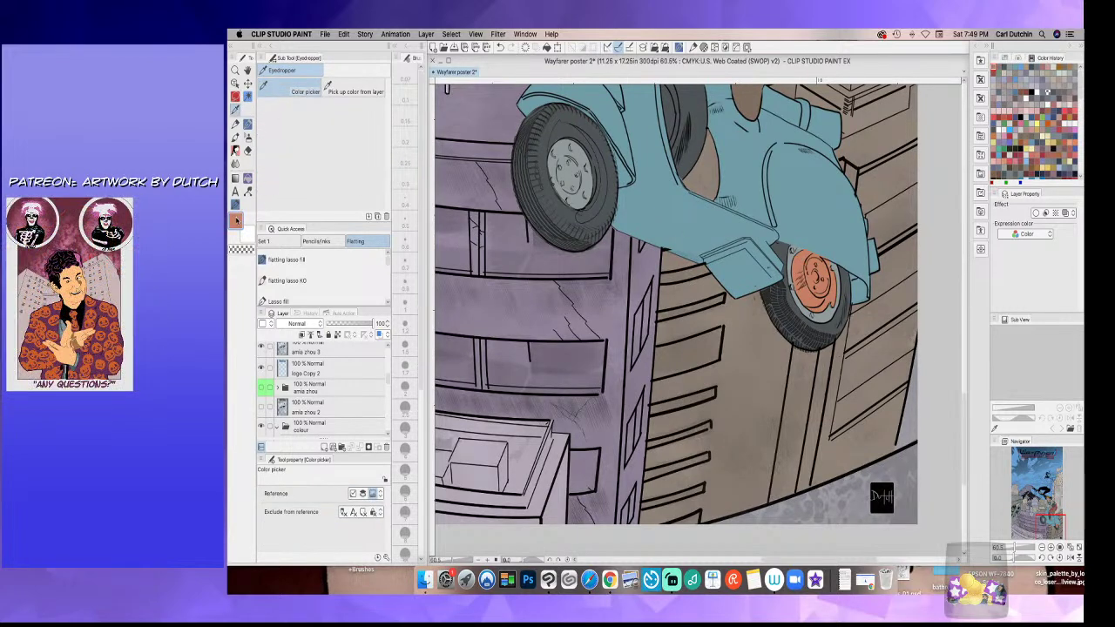
{"action": "left_click", "coordinate": [236, 220]}
{"action": "left_click", "coordinate": [770, 343]}
{"action": "left_click_drag", "start_coordinate": [730, 313], "coordinate": [724, 319]}
{"action": "left_click", "coordinate": [914, 263]}
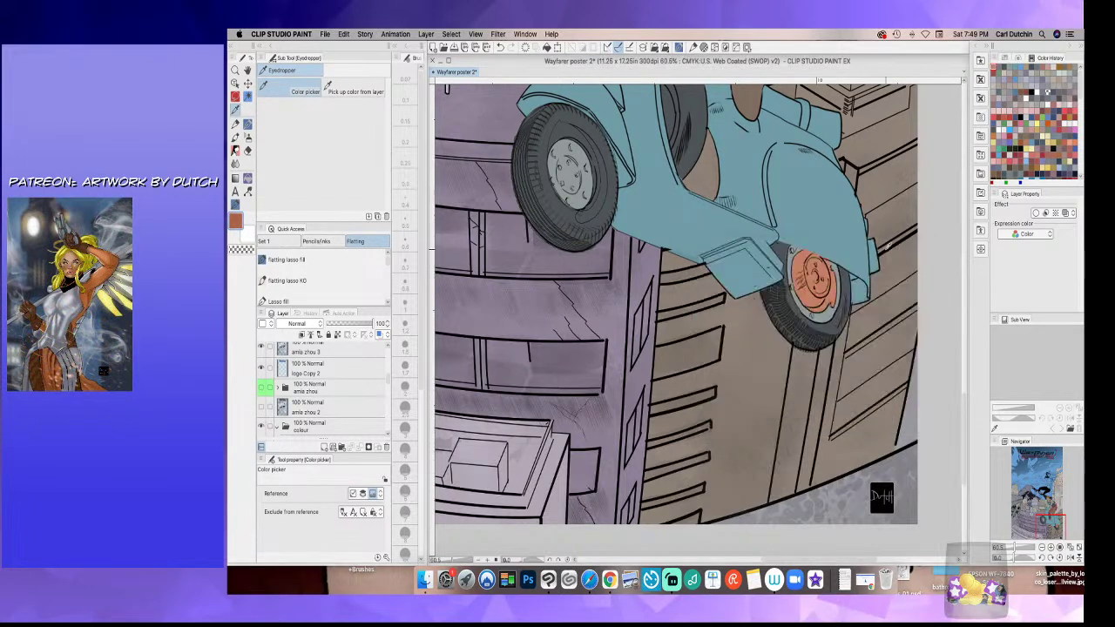
- Lasso the box below the scooter's body beside the rear wheel, fill it with the red-orange, and deselect
{"action": "left_click", "coordinate": [236, 98]}
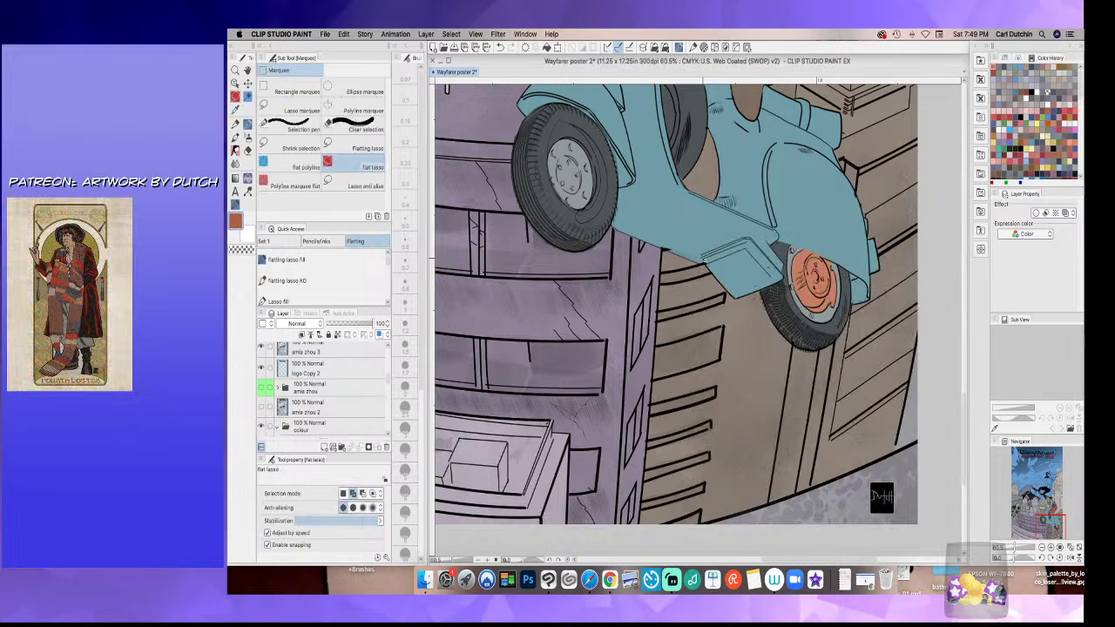
{"action": "mouse_move", "coordinate": [707, 283]}
{"action": "left_mouse_down"}
{"action": "mouse_move", "coordinate": [744, 321]}
{"action": "mouse_move", "coordinate": [780, 303]}
{"action": "mouse_move", "coordinate": [785, 277]}
{"action": "left_mouse_up"}
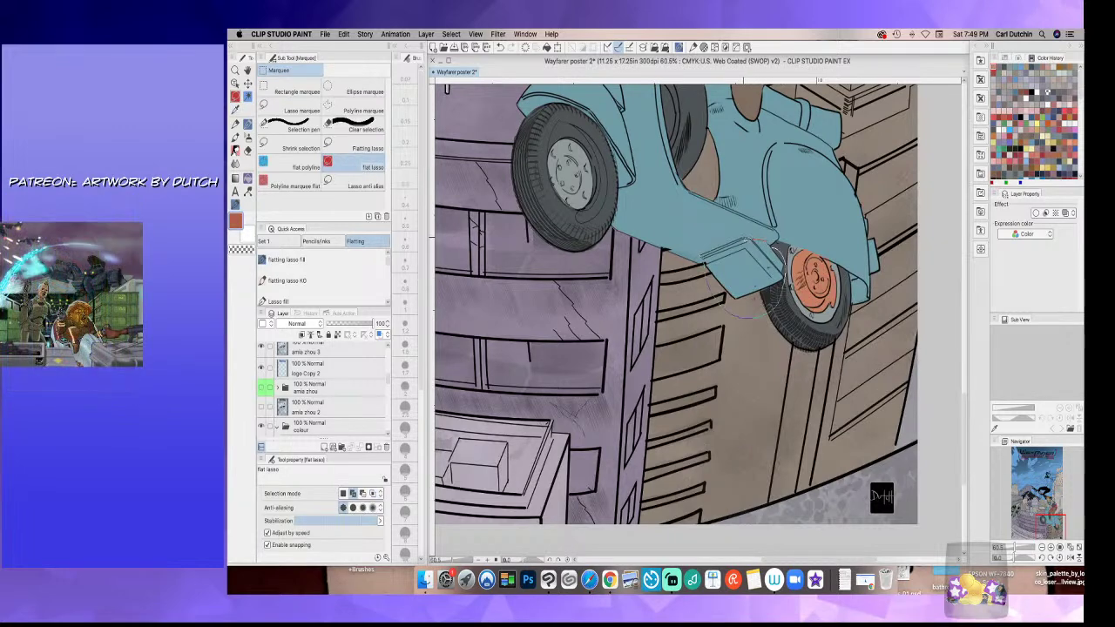
{"action": "left_click_drag", "start_coordinate": [710, 251], "coordinate": [703, 257]}
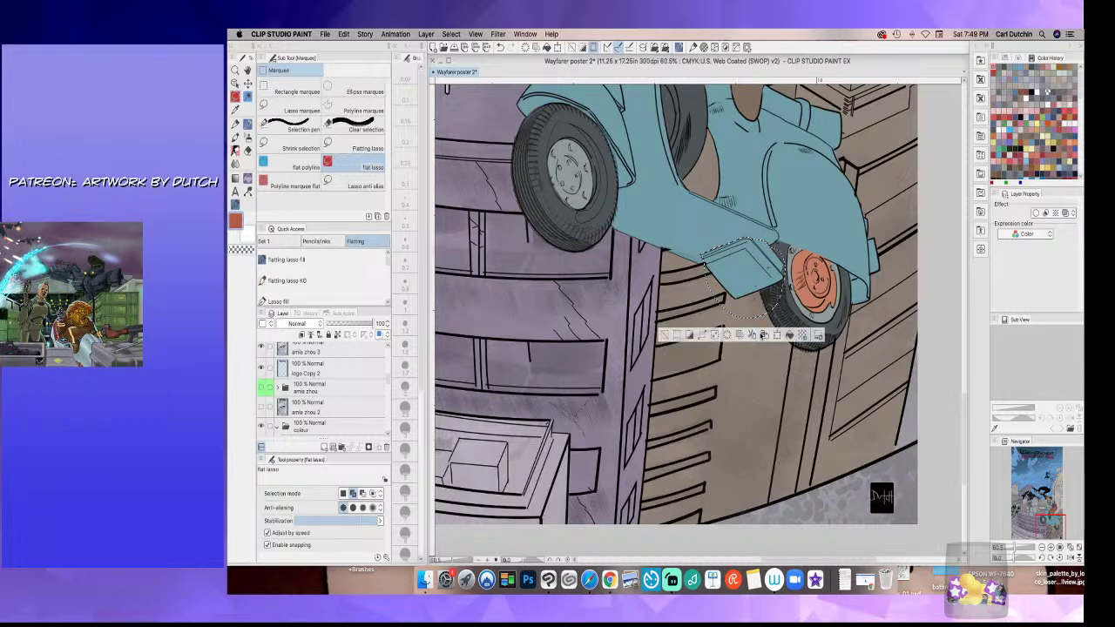
{"action": "left_click", "coordinate": [247, 179]}
{"action": "left_click", "coordinate": [739, 281]}
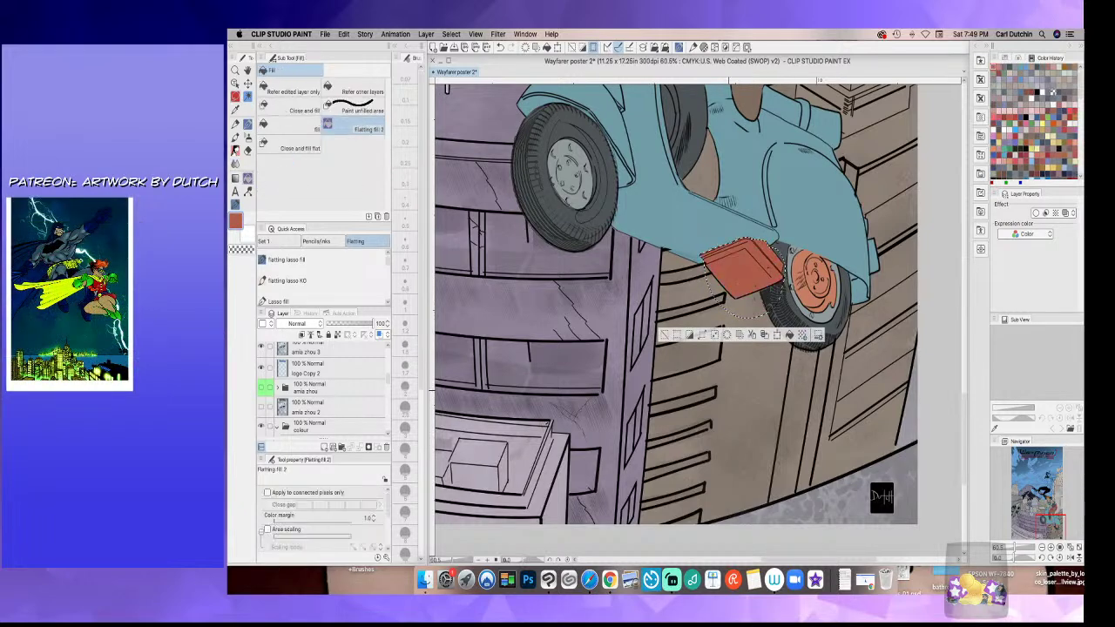
{"action": "key", "text": "super+d"}
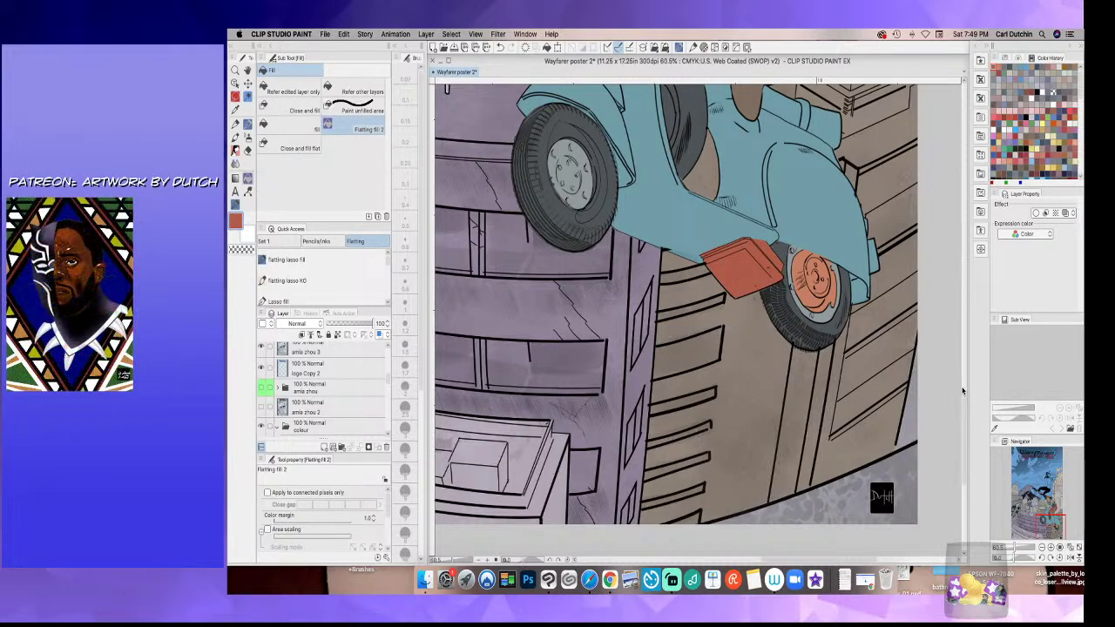
- Mix a light warm grey, fill the small plate at the scooter's tail with it, and deselect
{"action": "scroll", "coordinate": [963, 386], "scroll_direction": "up", "scroll_amount": 5}
{"action": "scroll", "coordinate": [965, 409], "scroll_direction": "down", "scroll_amount": 8}
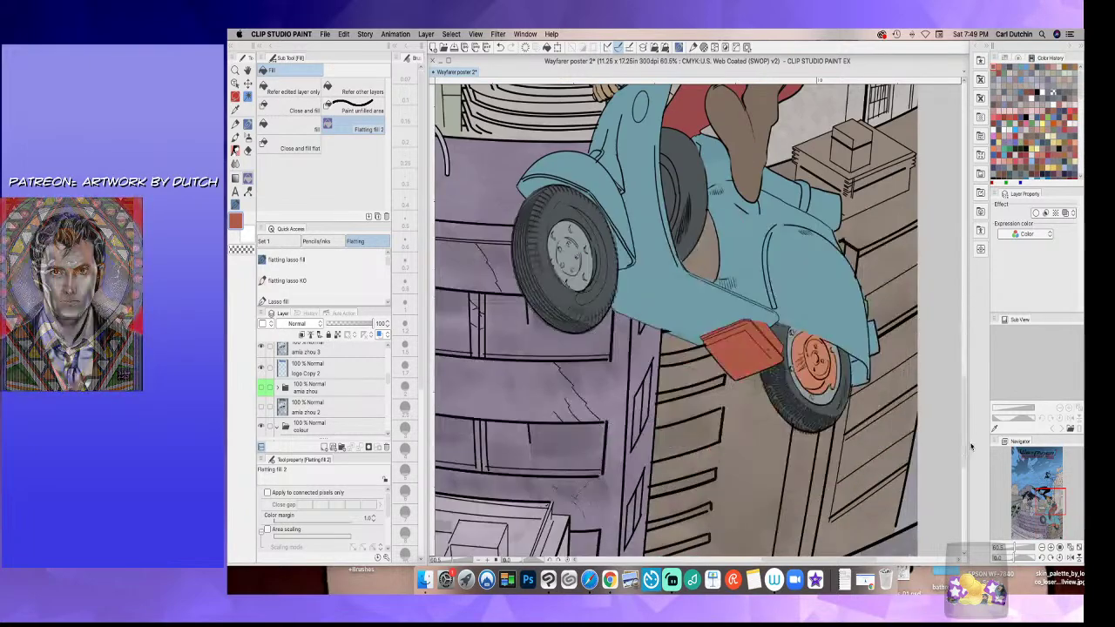
{"action": "double_click", "coordinate": [237, 219]}
{"action": "left_click", "coordinate": [743, 341]}
{"action": "left_click", "coordinate": [902, 262]}
{"action": "left_click", "coordinate": [237, 108]}
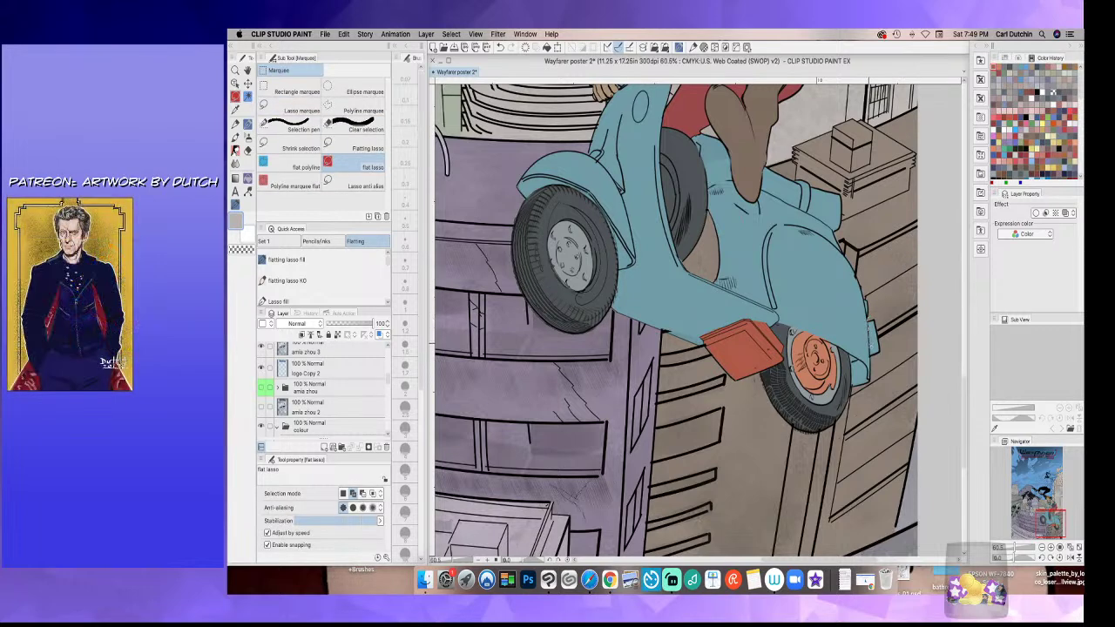
{"action": "left_click_drag", "start_coordinate": [873, 359], "coordinate": [872, 322]}
{"action": "left_click", "coordinate": [248, 177]}
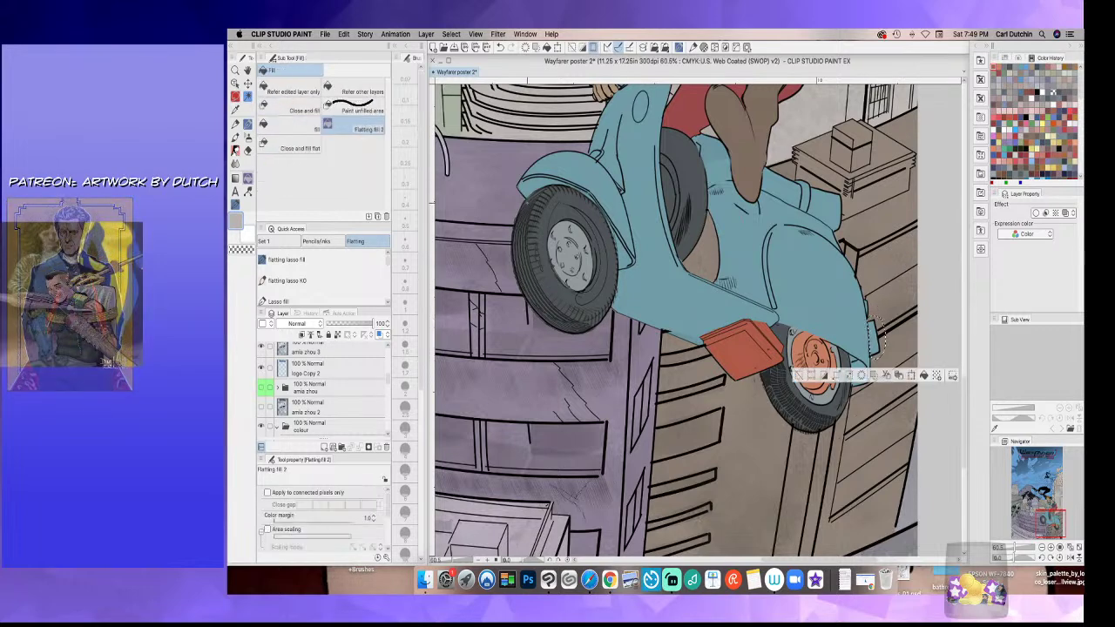
{"action": "left_click", "coordinate": [871, 345]}
{"action": "key", "text": "super+d"}
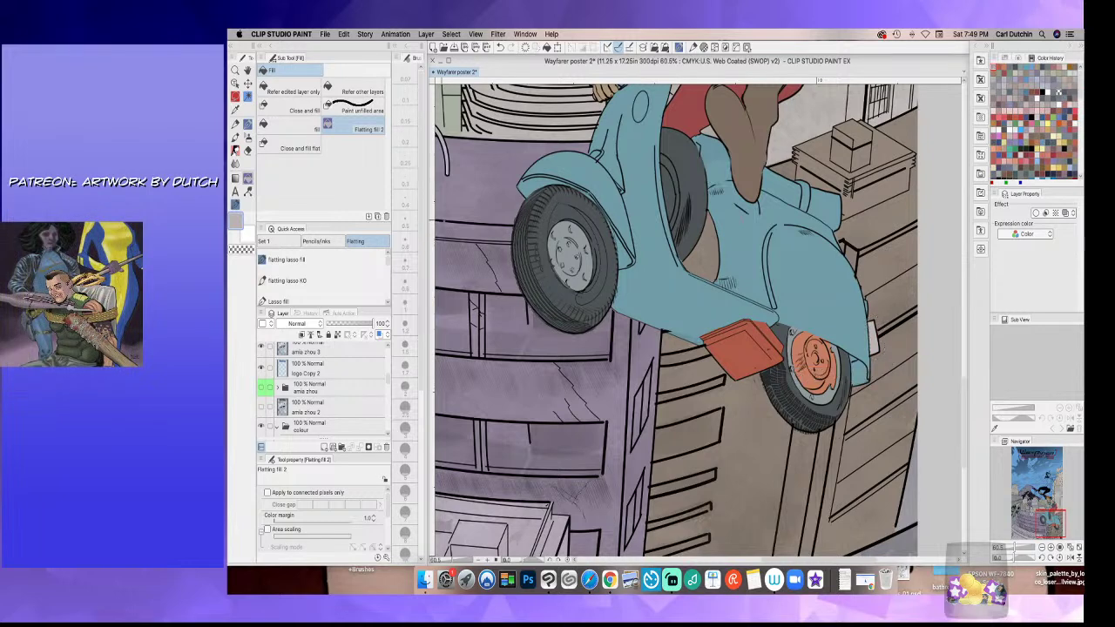
- Mix a red-orange with hue 10, saturation 66 and value 80, fill the tail light above the plate, and deselect
{"action": "left_click", "coordinate": [237, 219]}
{"action": "left_click", "coordinate": [777, 333]}
{"action": "left_click", "coordinate": [914, 265]}
{"action": "left_click", "coordinate": [234, 97]}
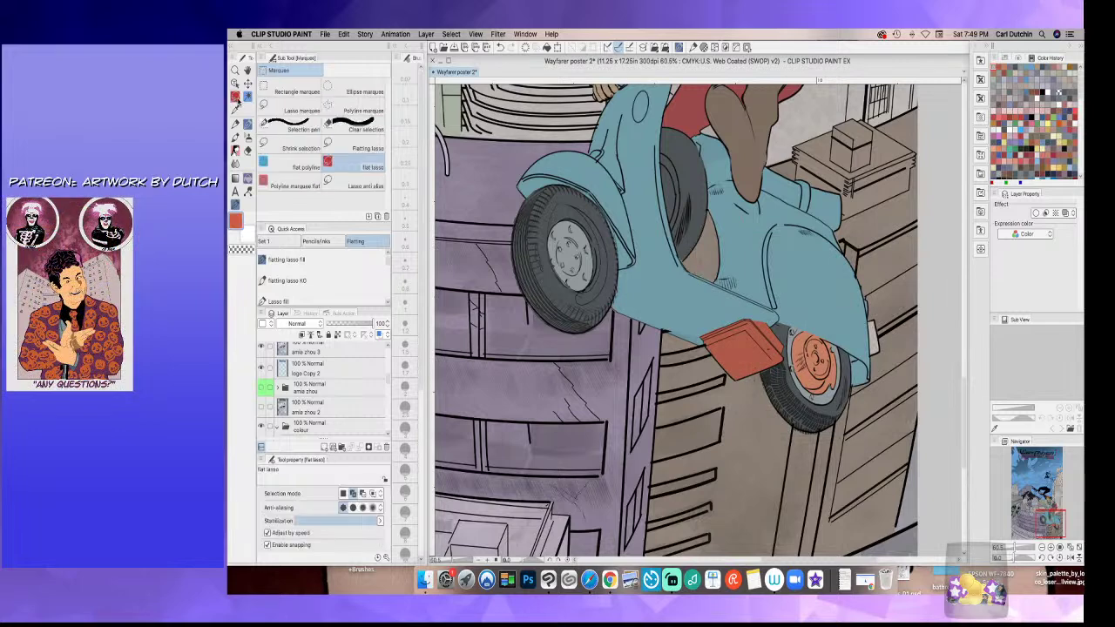
{"action": "mouse_move", "coordinate": [864, 298]}
{"action": "left_mouse_down"}
{"action": "mouse_move", "coordinate": [867, 319]}
{"action": "mouse_move", "coordinate": [869, 295]}
{"action": "left_mouse_up"}
{"action": "left_click", "coordinate": [248, 178]}
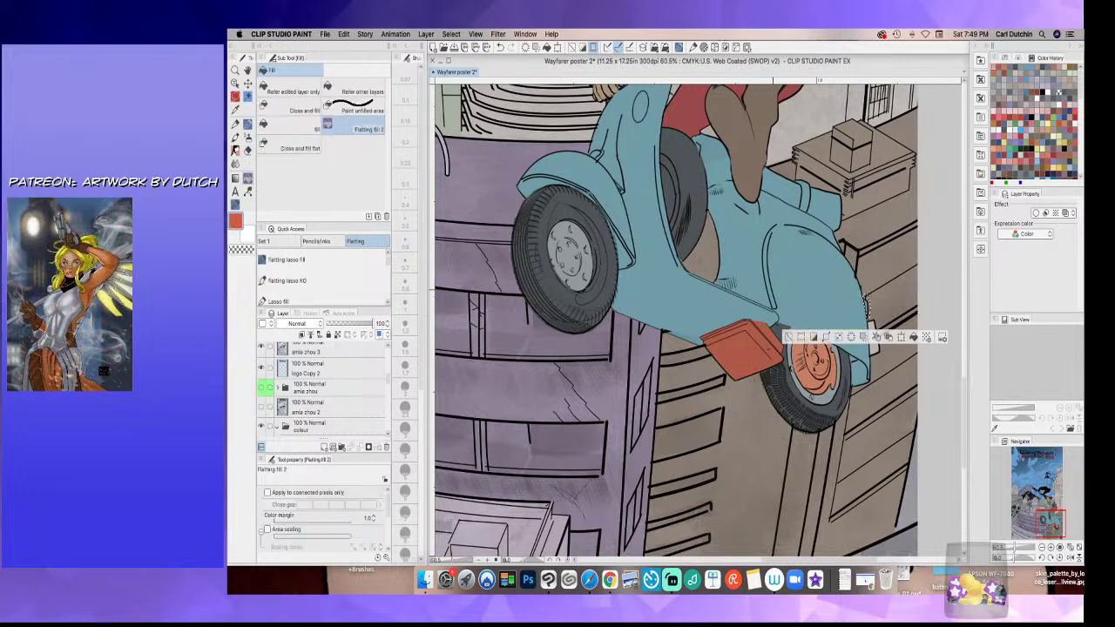
{"action": "left_click", "coordinate": [866, 306]}
{"action": "left_click", "coordinate": [788, 337]}
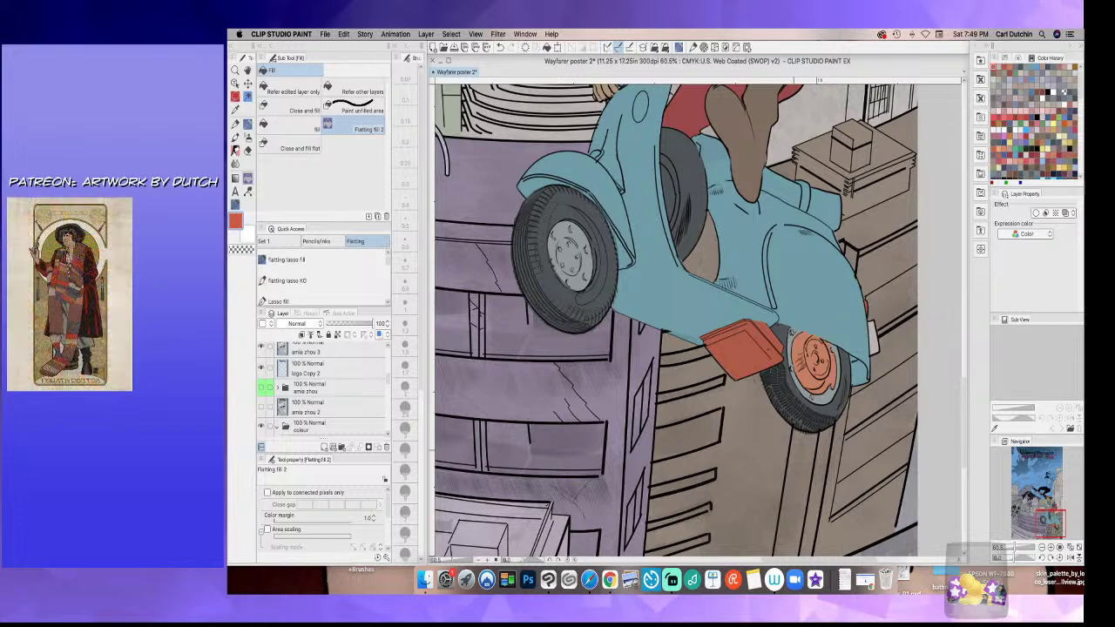
- Mix a dark reddish brown, lasso the scooter's seat behind the rider's leg, fill it with the brown, and deselect
{"action": "left_click", "coordinate": [235, 220]}
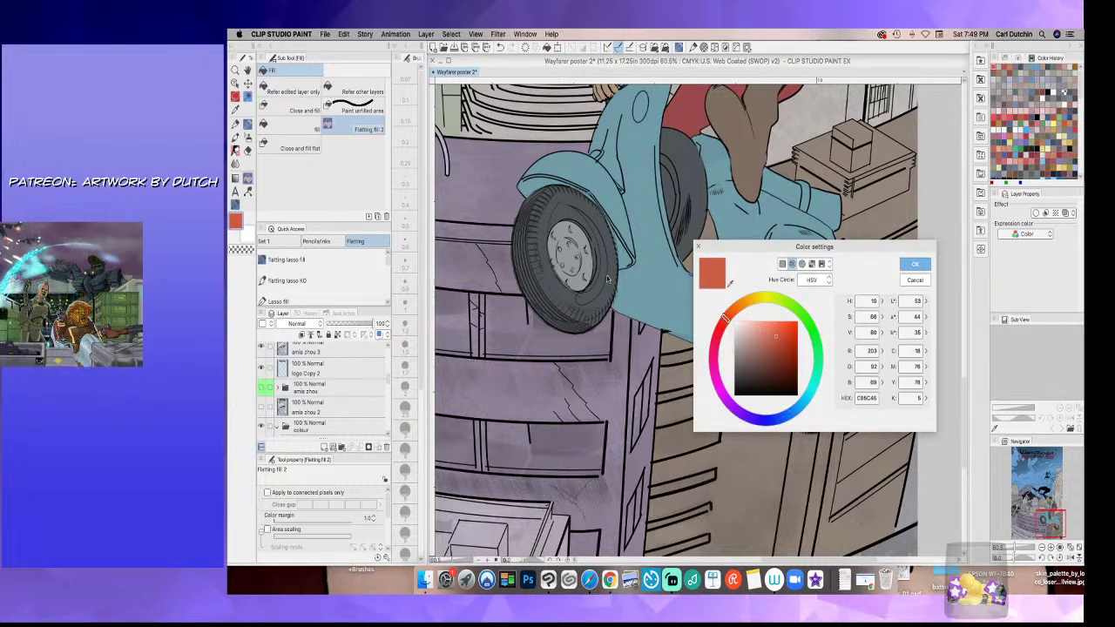
{"action": "left_click", "coordinate": [760, 370]}
{"action": "left_click", "coordinate": [914, 264]}
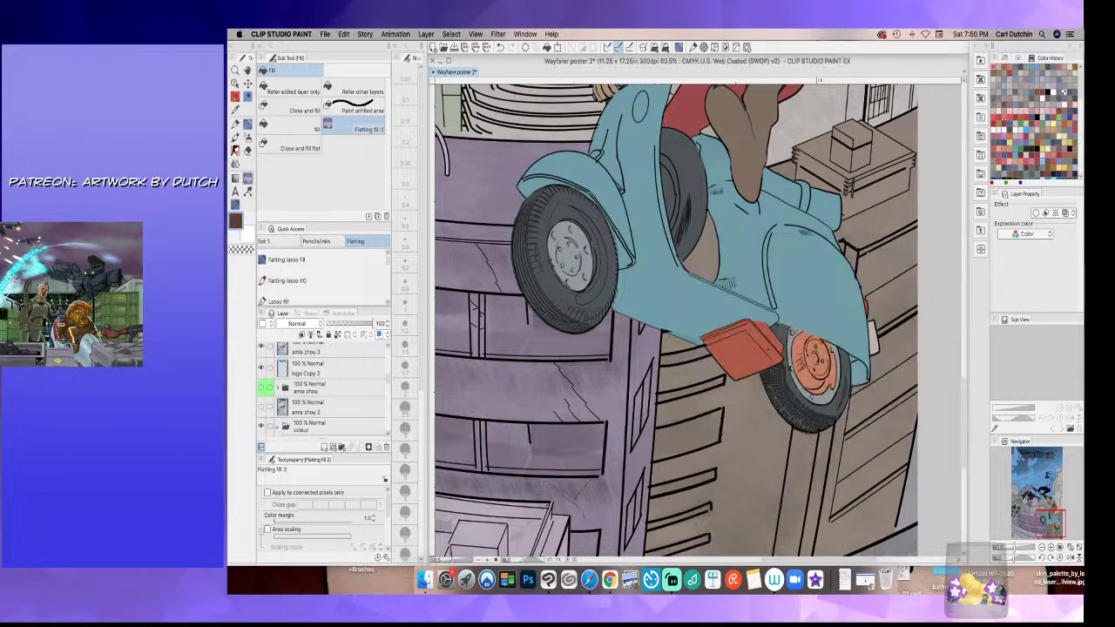
{"action": "left_click", "coordinate": [236, 98]}
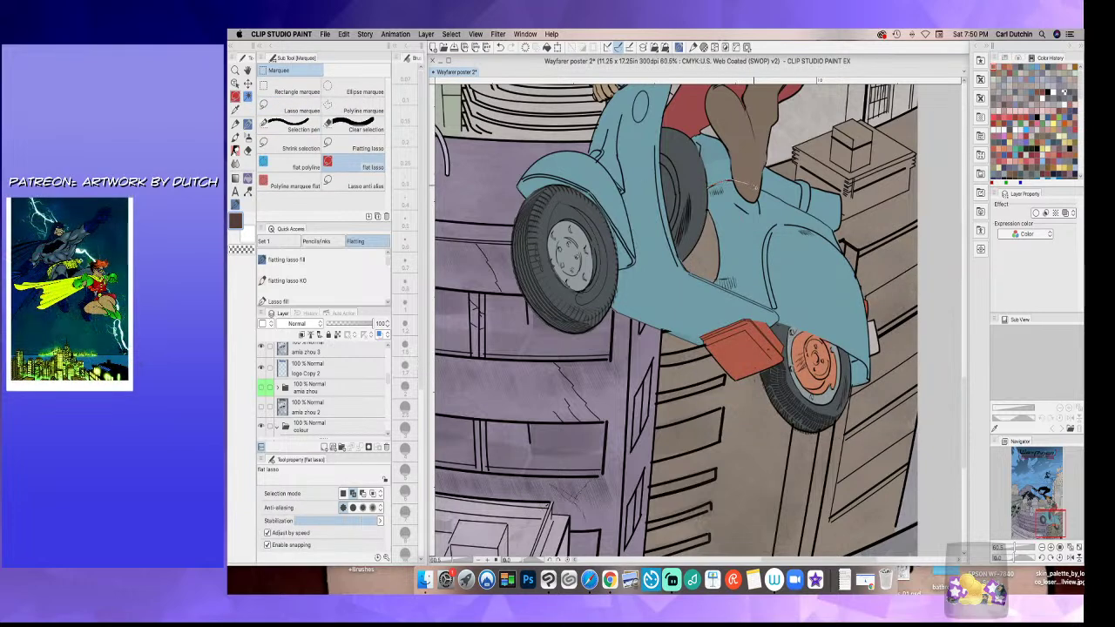
{"action": "mouse_move", "coordinate": [779, 199]}
{"action": "left_mouse_down"}
{"action": "mouse_move", "coordinate": [804, 210]}
{"action": "mouse_move", "coordinate": [792, 139]}
{"action": "mouse_move", "coordinate": [687, 111]}
{"action": "mouse_move", "coordinate": [709, 184]}
{"action": "left_mouse_up"}
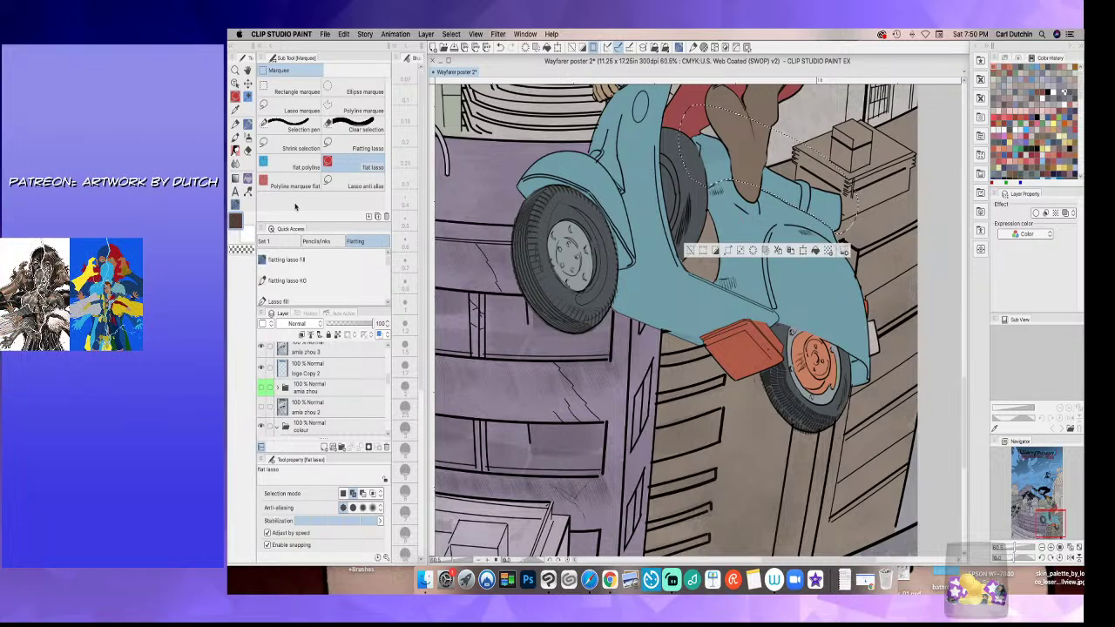
{"action": "left_click", "coordinate": [248, 178]}
{"action": "left_click", "coordinate": [715, 160]}
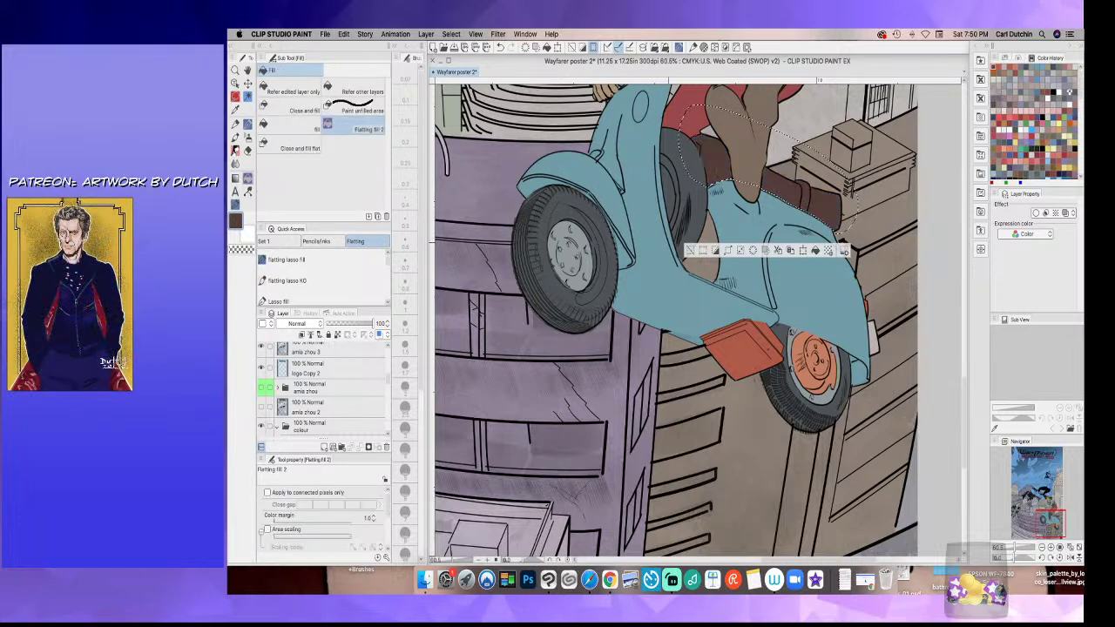
{"action": "key", "text": "ctrl+d"}
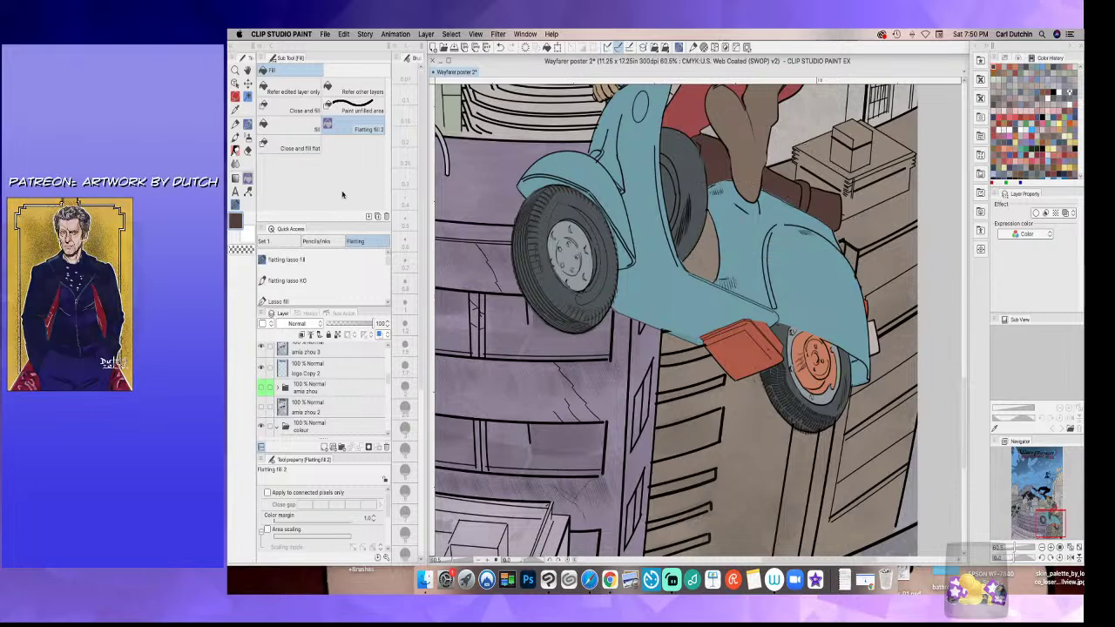
- Sample the dark grey of the spare wheel and touch up the wheel's edge with the flat G-pen
{"action": "left_click", "coordinate": [248, 96]}
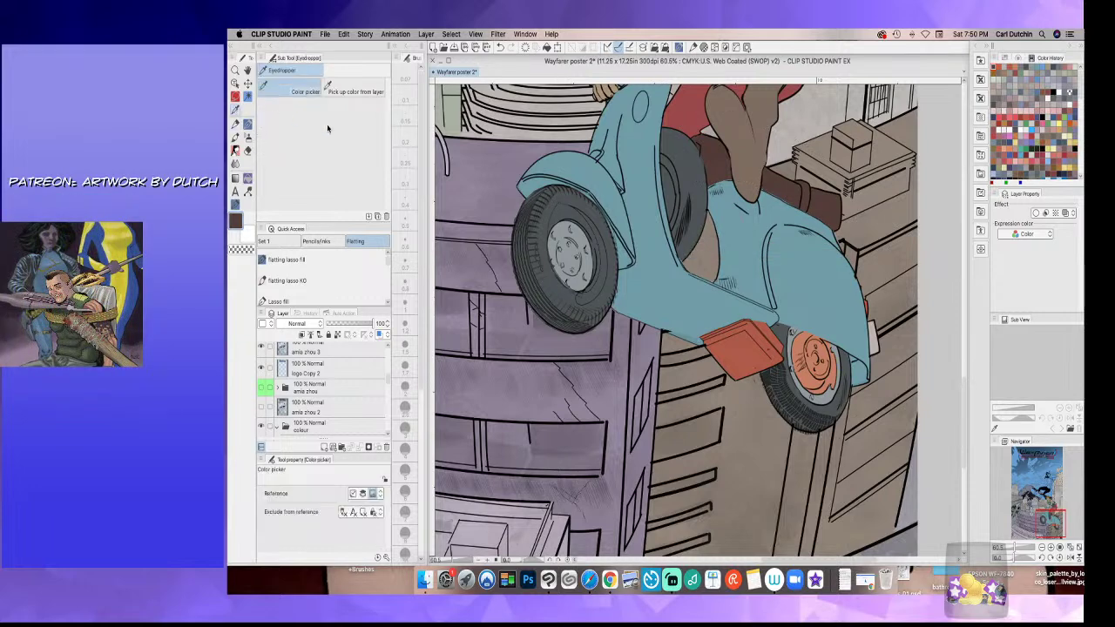
{"action": "left_click", "coordinate": [261, 347]}
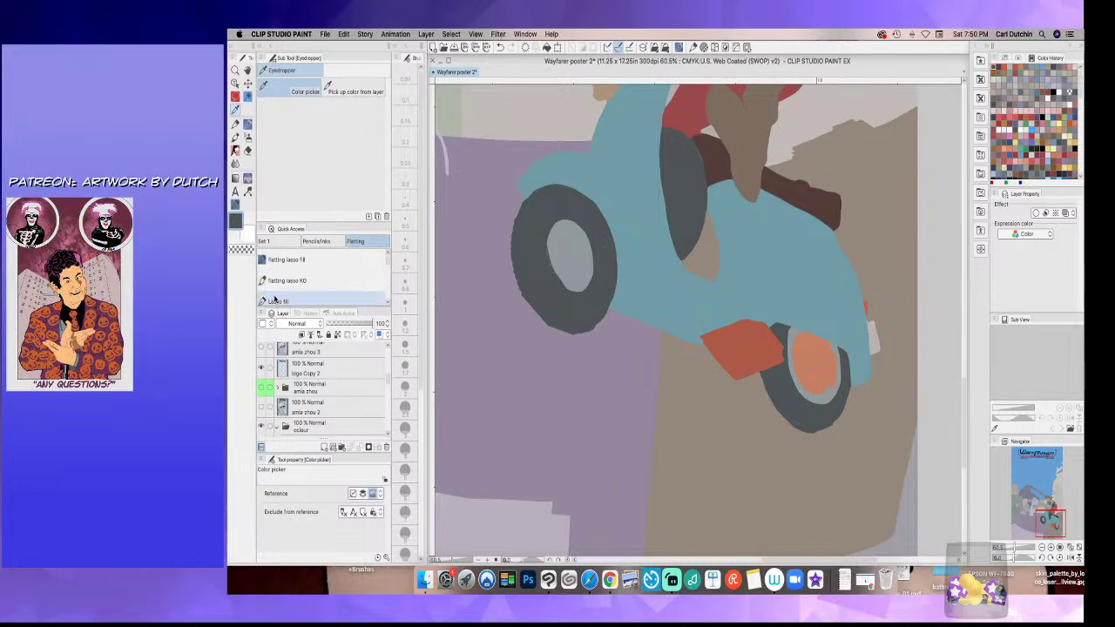
{"action": "left_click", "coordinate": [262, 347]}
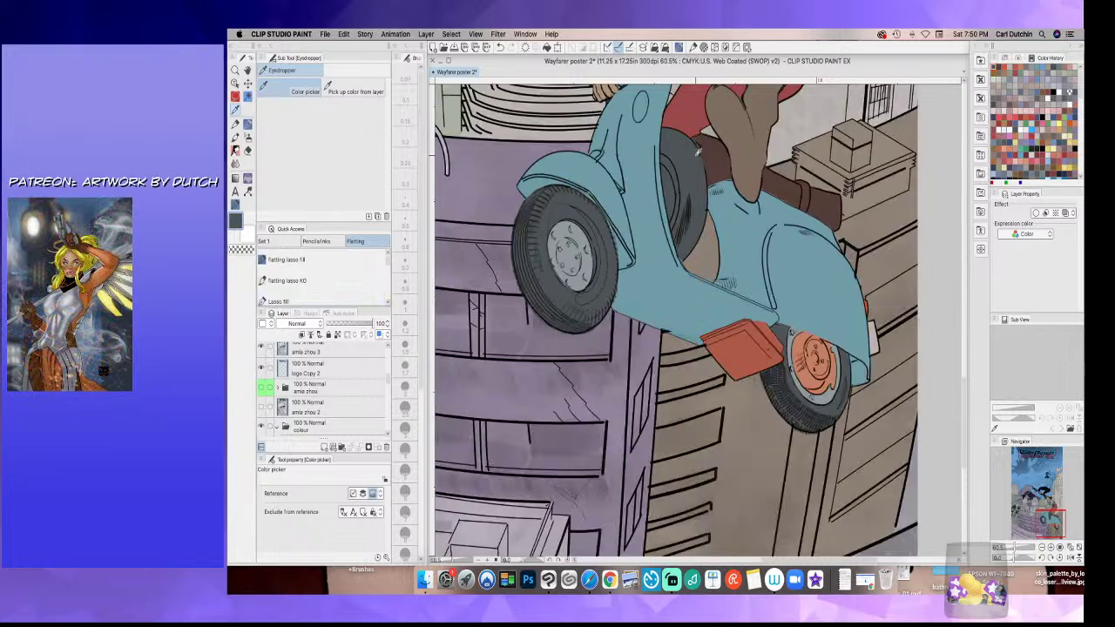
{"action": "left_click", "coordinate": [248, 124]}
{"action": "scroll", "coordinate": [699, 145], "scroll_direction": "up", "scroll_amount": 12}
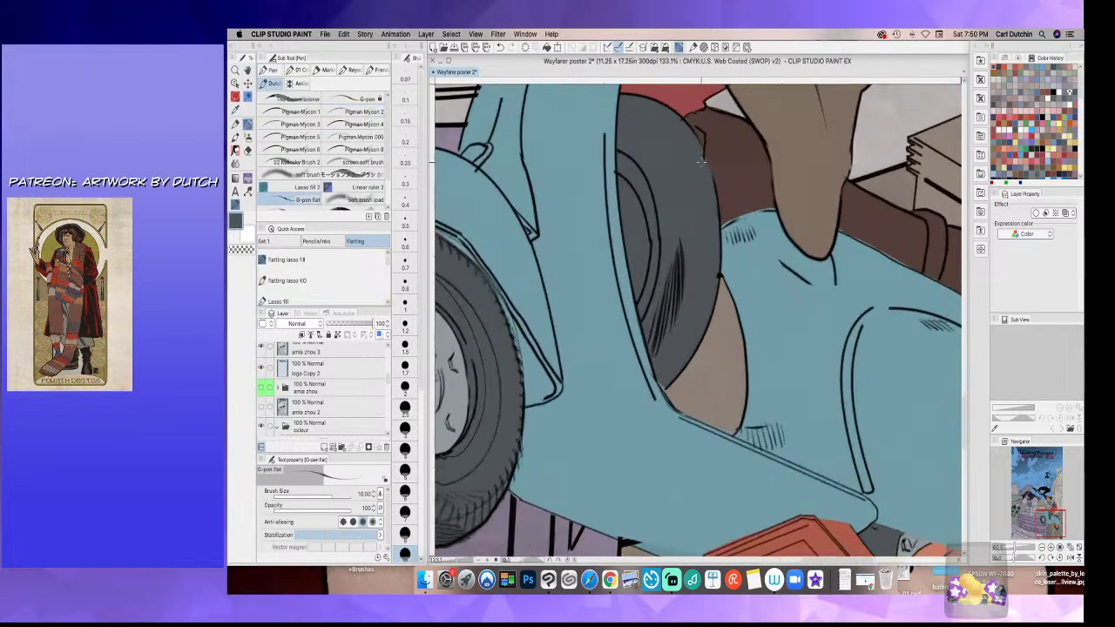
{"action": "scroll", "coordinate": [696, 139], "scroll_direction": "up", "scroll_amount": 1}
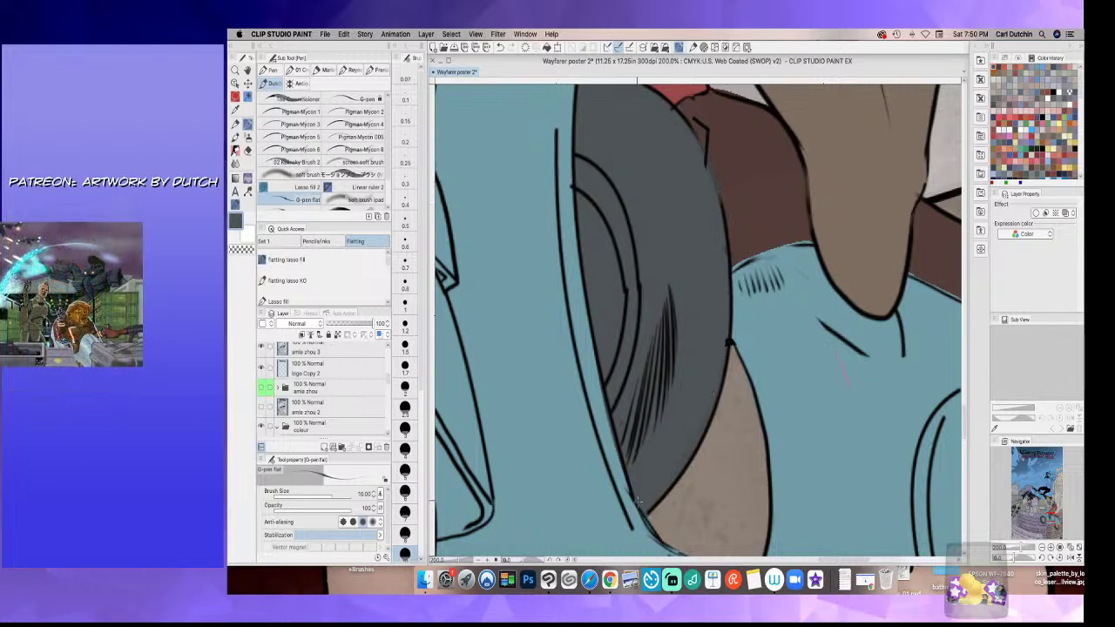
- Sample the seat's brown, lasso the strip along the seat's lower edge, fill it with the brown, and deselect
{"action": "key", "text": "i"}
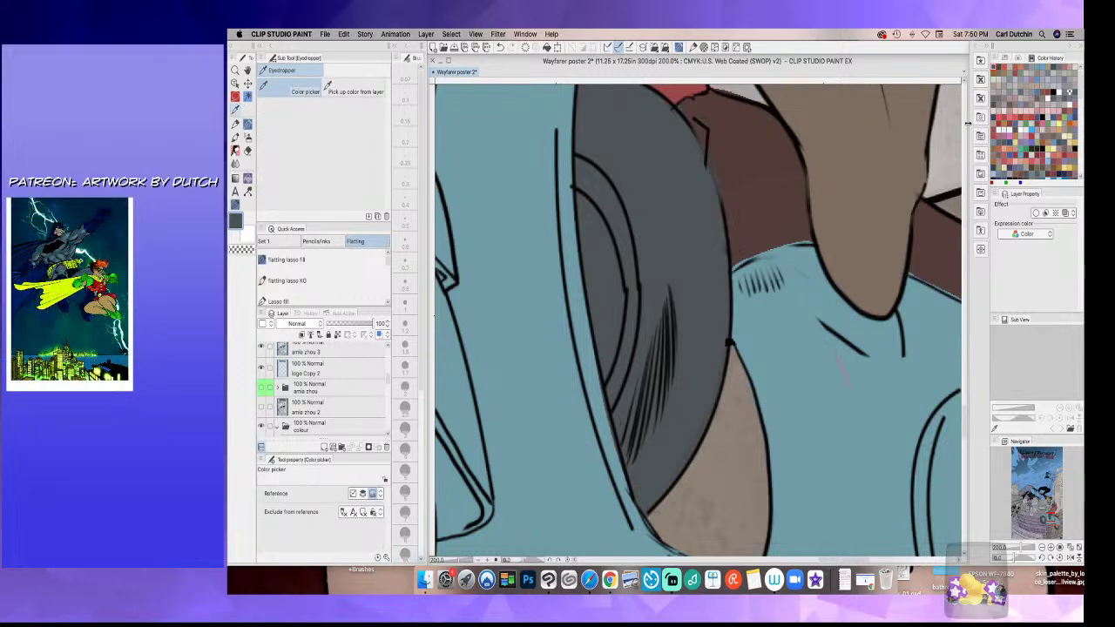
{"action": "key", "text": "m"}
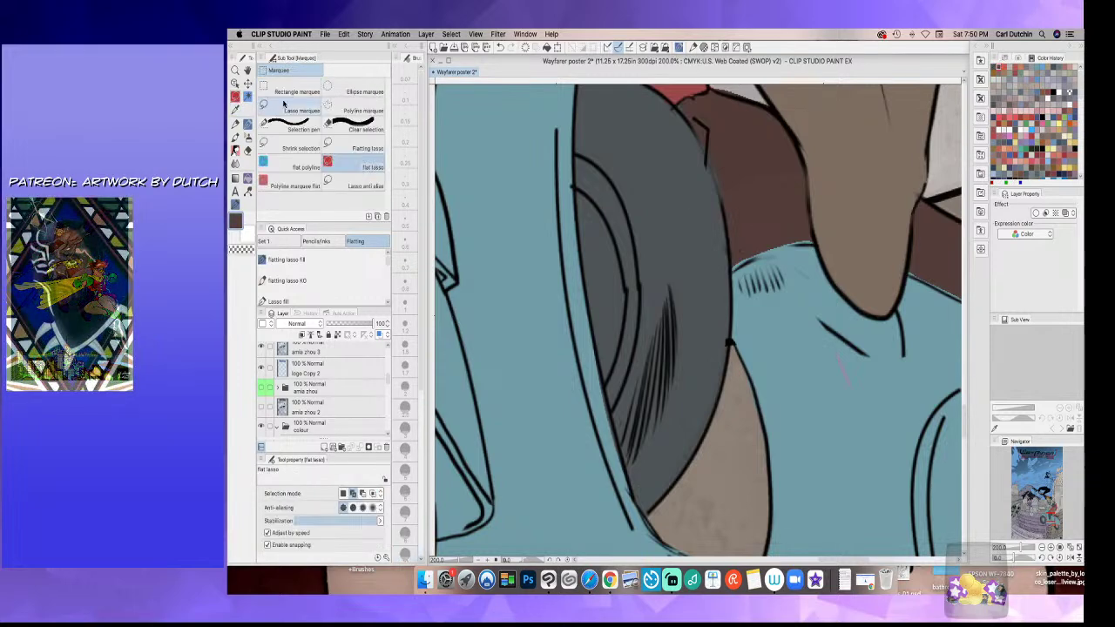
{"action": "mouse_move", "coordinate": [833, 250]}
{"action": "left_mouse_down"}
{"action": "mouse_move", "coordinate": [909, 275]}
{"action": "mouse_move", "coordinate": [734, 198]}
{"action": "mouse_move", "coordinate": [723, 252]}
{"action": "left_mouse_up"}
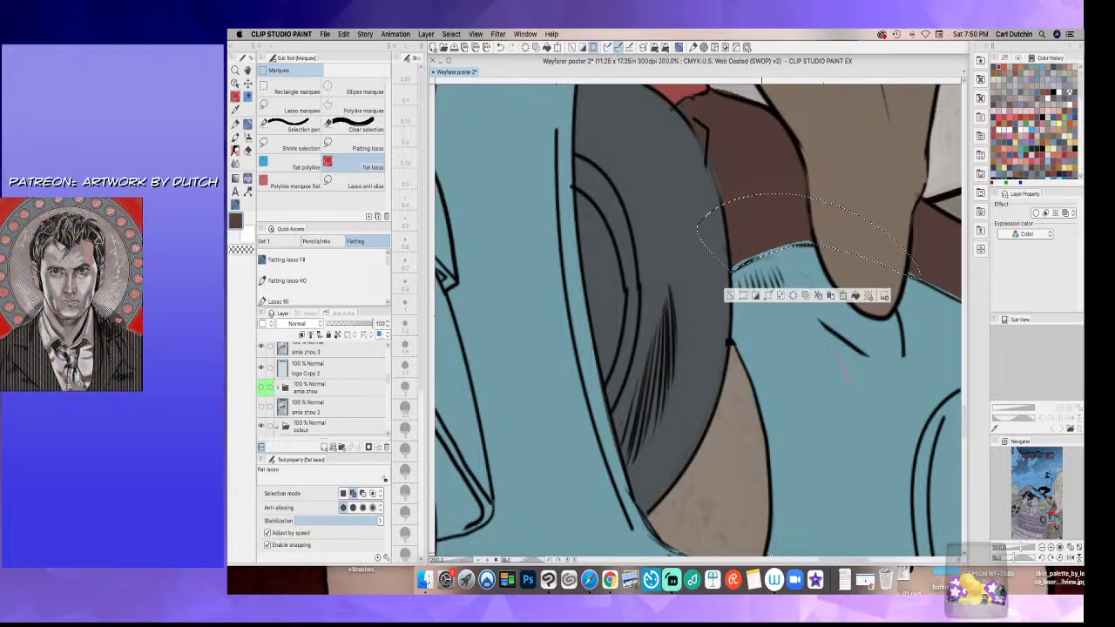
{"action": "left_click_drag", "start_coordinate": [843, 560], "coordinate": [864, 560]}
{"action": "left_click_drag", "start_coordinate": [764, 285], "coordinate": [710, 281]}
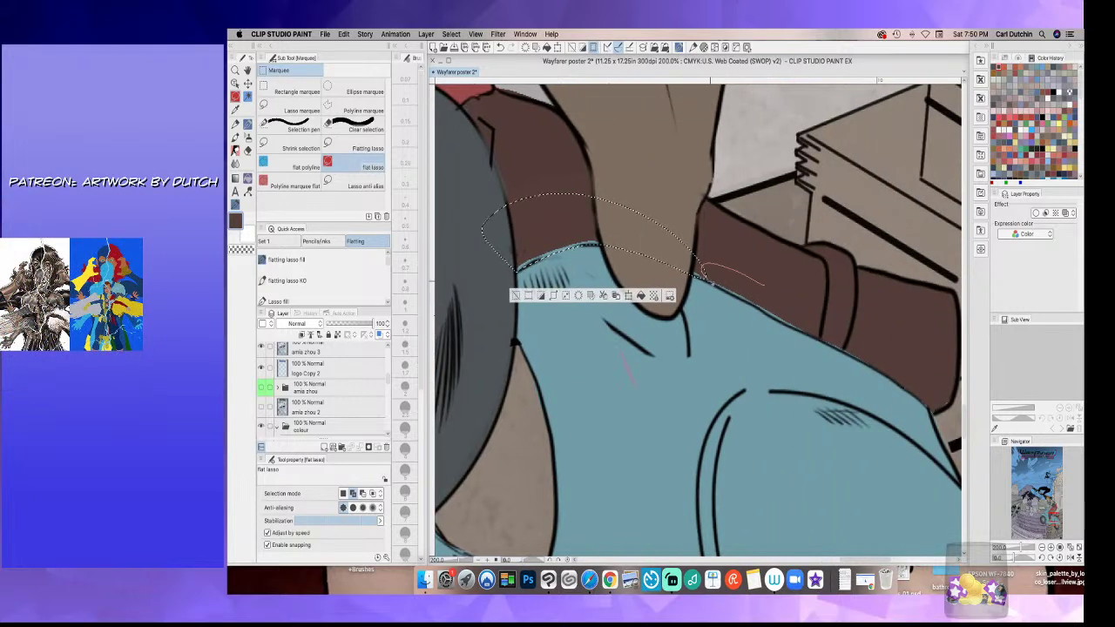
{"action": "mouse_move", "coordinate": [771, 319]}
{"action": "left_mouse_down"}
{"action": "mouse_move", "coordinate": [788, 327]}
{"action": "mouse_move", "coordinate": [696, 263]}
{"action": "left_mouse_up"}
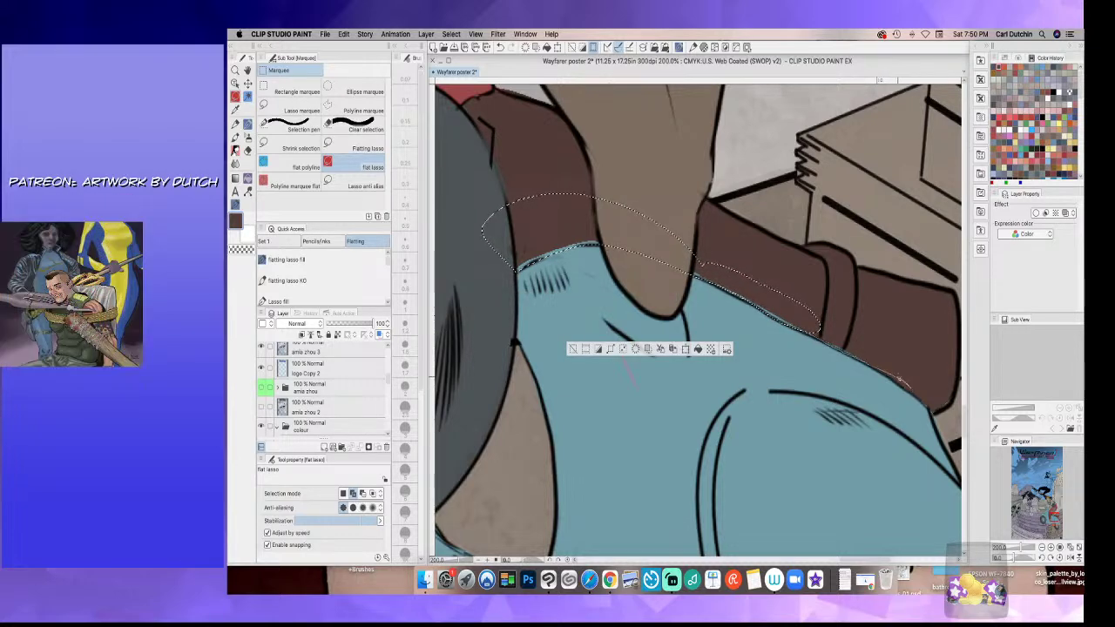
{"action": "mouse_move", "coordinate": [930, 411]}
{"action": "left_mouse_down"}
{"action": "mouse_move", "coordinate": [930, 338]}
{"action": "mouse_move", "coordinate": [772, 293]}
{"action": "left_mouse_up"}
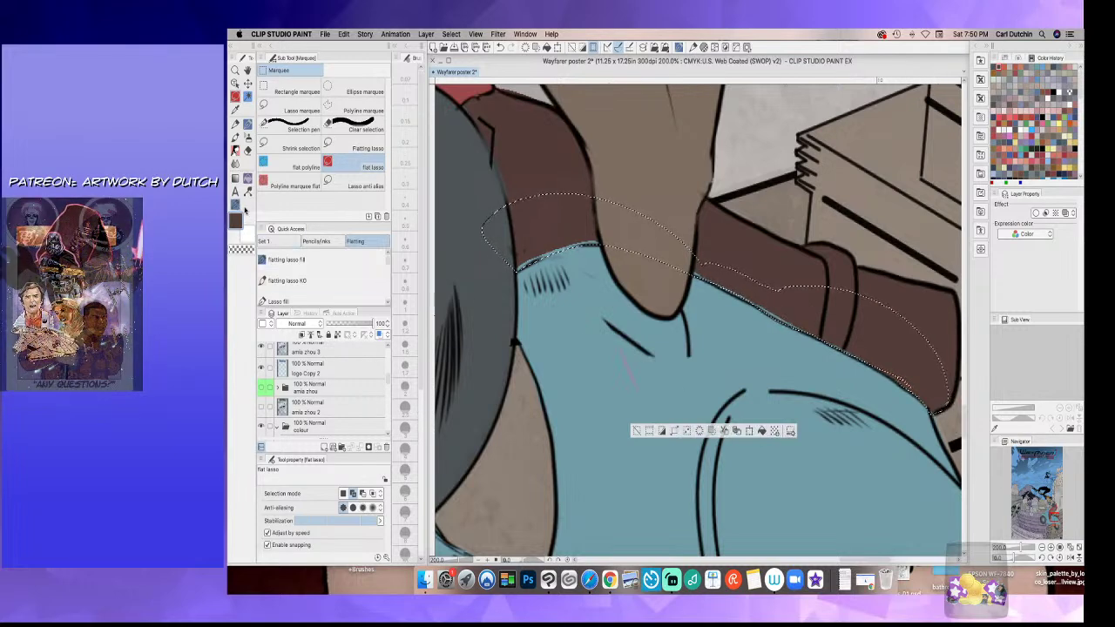
{"action": "key", "text": "g"}
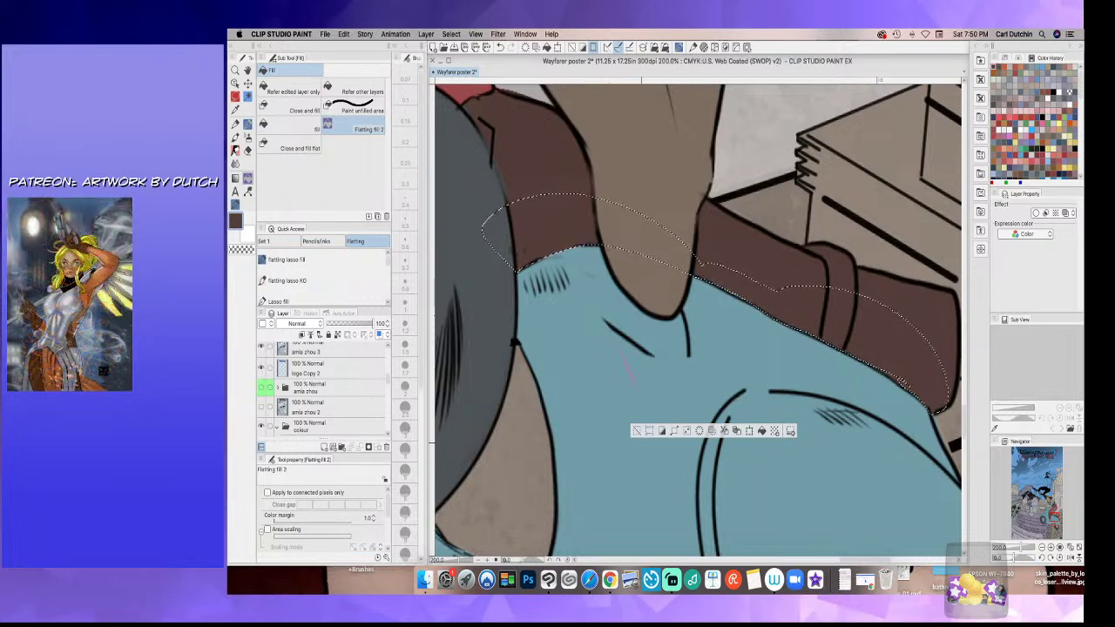
{"action": "key", "text": "super+d"}
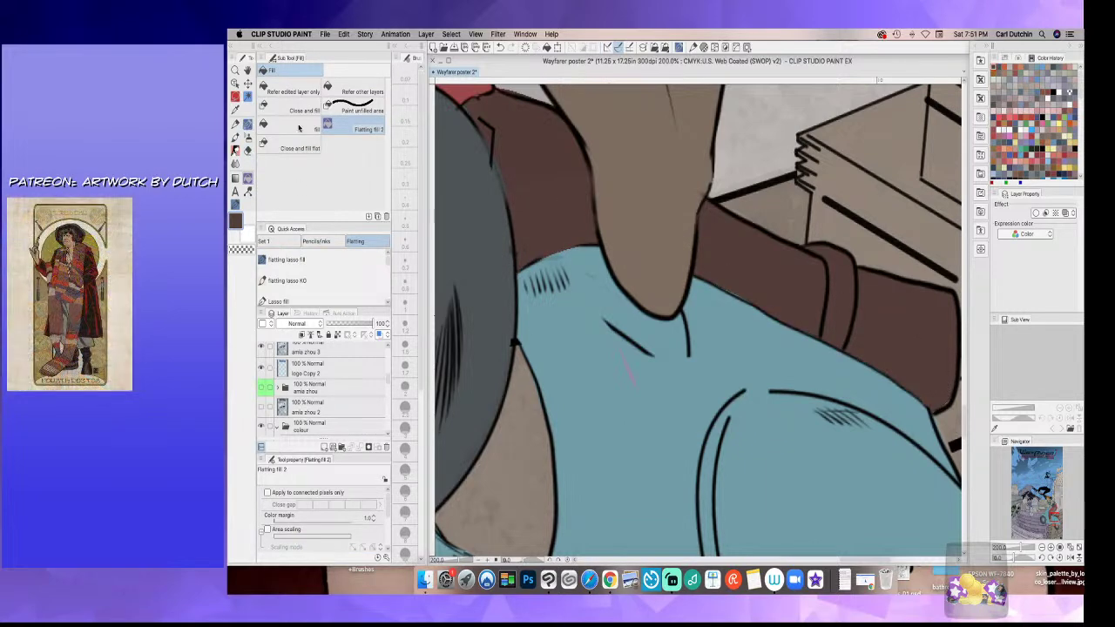
{"action": "key", "text": "p"}
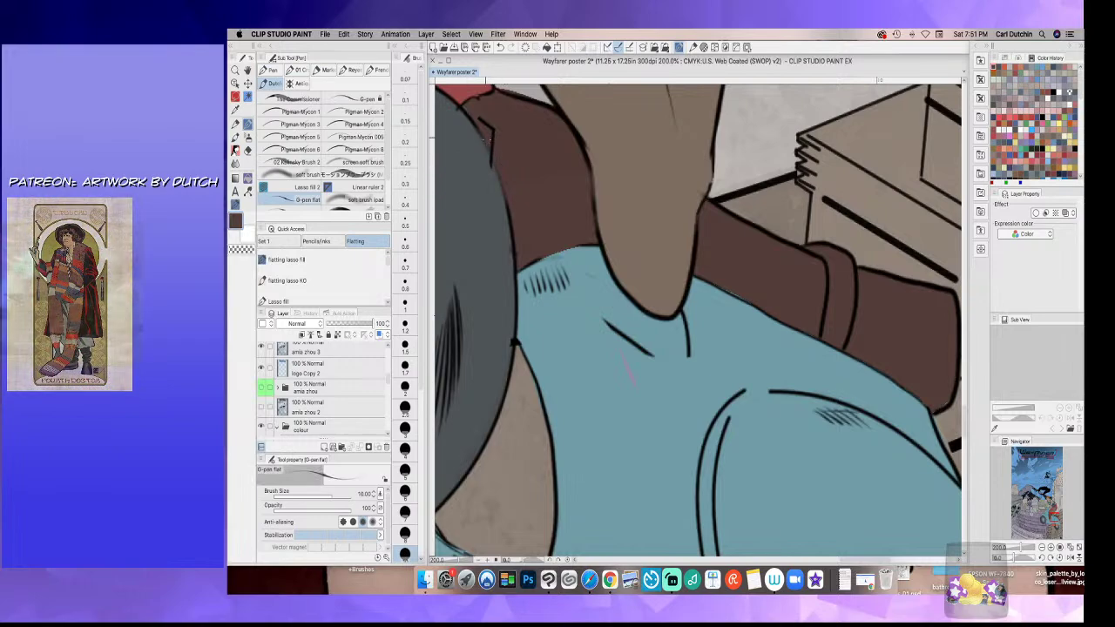
{"action": "scroll", "coordinate": [472, 122], "scroll_direction": "down", "scroll_amount": 2}
{"action": "scroll", "coordinate": [610, 421], "scroll_direction": "down", "scroll_amount": 1}
{"action": "scroll", "coordinate": [487, 139], "scroll_direction": "down", "scroll_amount": 6}
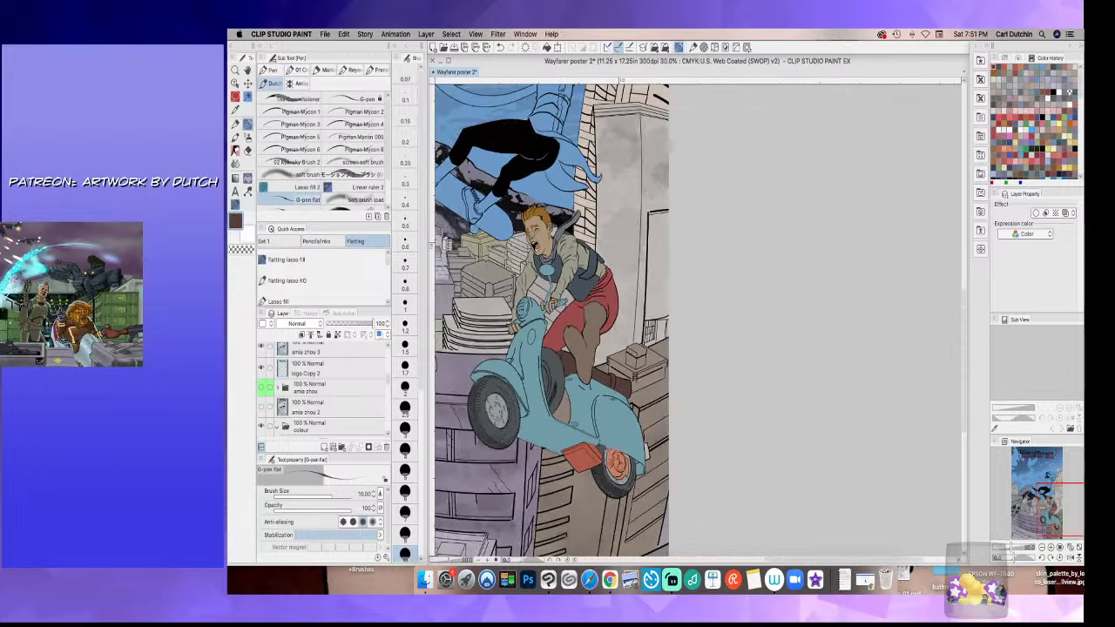
- Mix a pale greyish pink, lasso the scooter's headlight, fill it with the pink, and deselect
{"action": "left_click", "coordinate": [236, 220]}
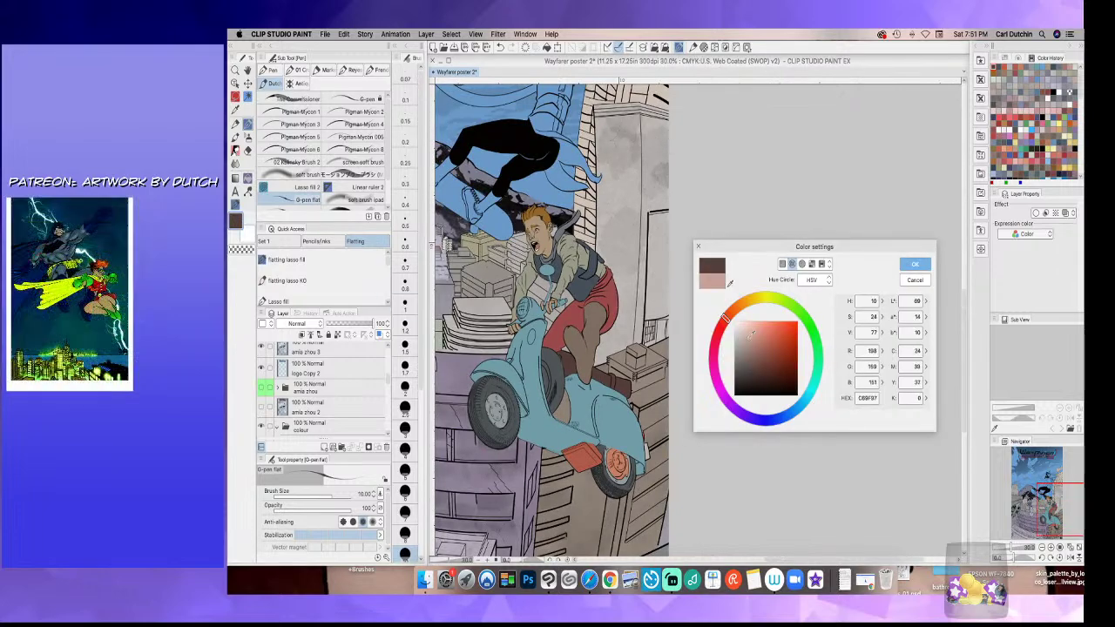
{"action": "left_click", "coordinate": [905, 262]}
{"action": "left_click", "coordinate": [236, 96]}
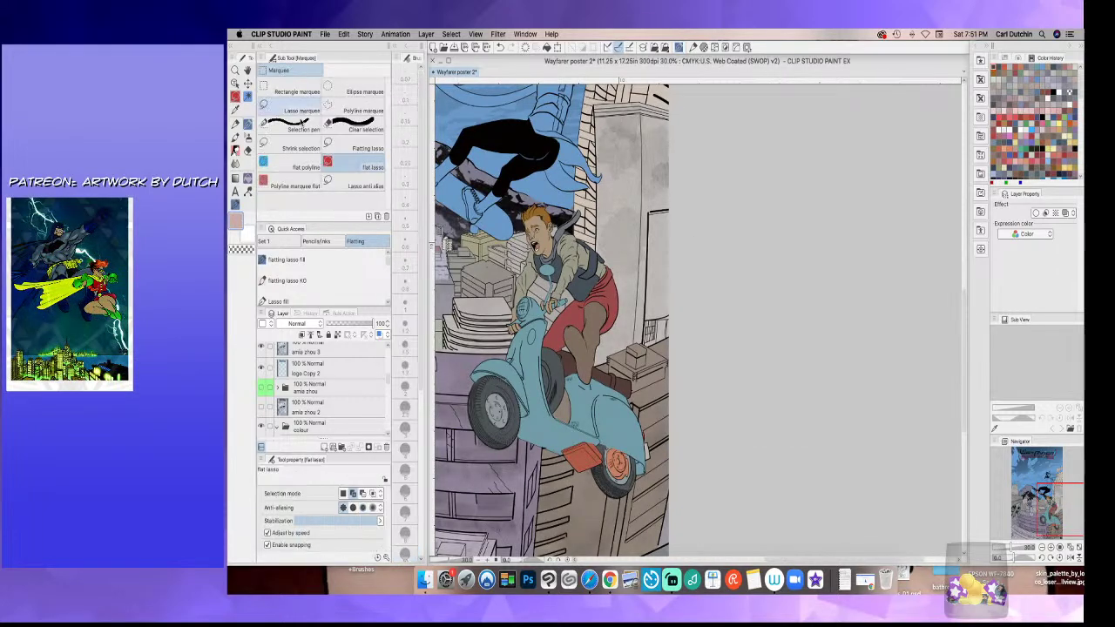
{"action": "scroll", "coordinate": [520, 317], "scroll_direction": "up", "scroll_amount": 4}
{"action": "scroll", "coordinate": [496, 293], "scroll_direction": "up", "scroll_amount": 2}
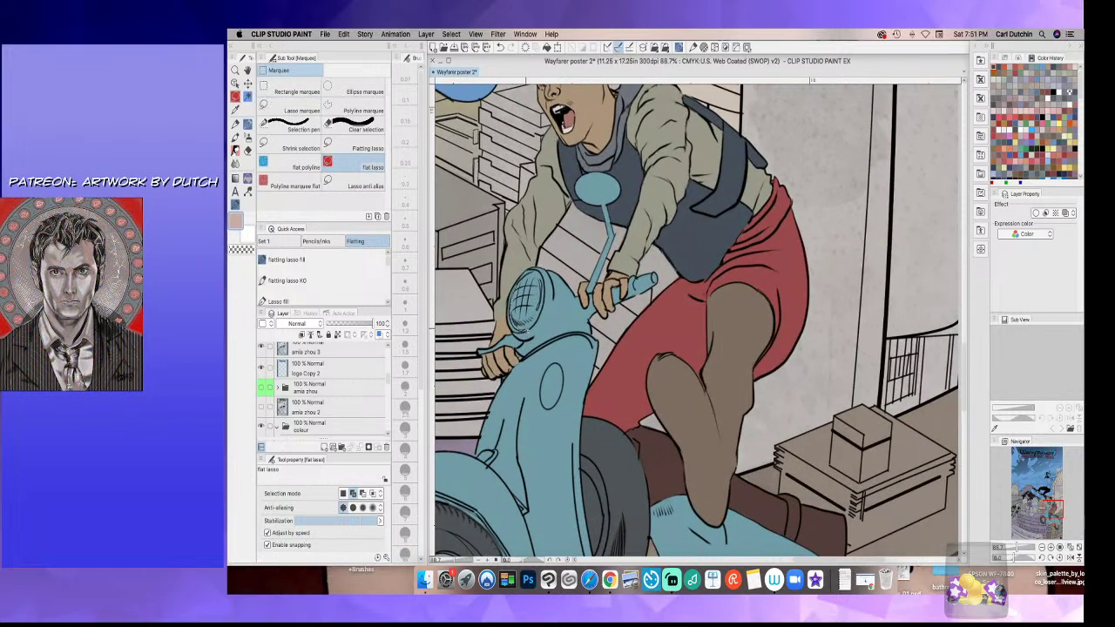
{"action": "mouse_move", "coordinate": [542, 298]}
{"action": "left_mouse_down"}
{"action": "mouse_move", "coordinate": [530, 271]}
{"action": "mouse_move", "coordinate": [518, 282]}
{"action": "left_mouse_up"}
{"action": "left_click", "coordinate": [573, 346]}
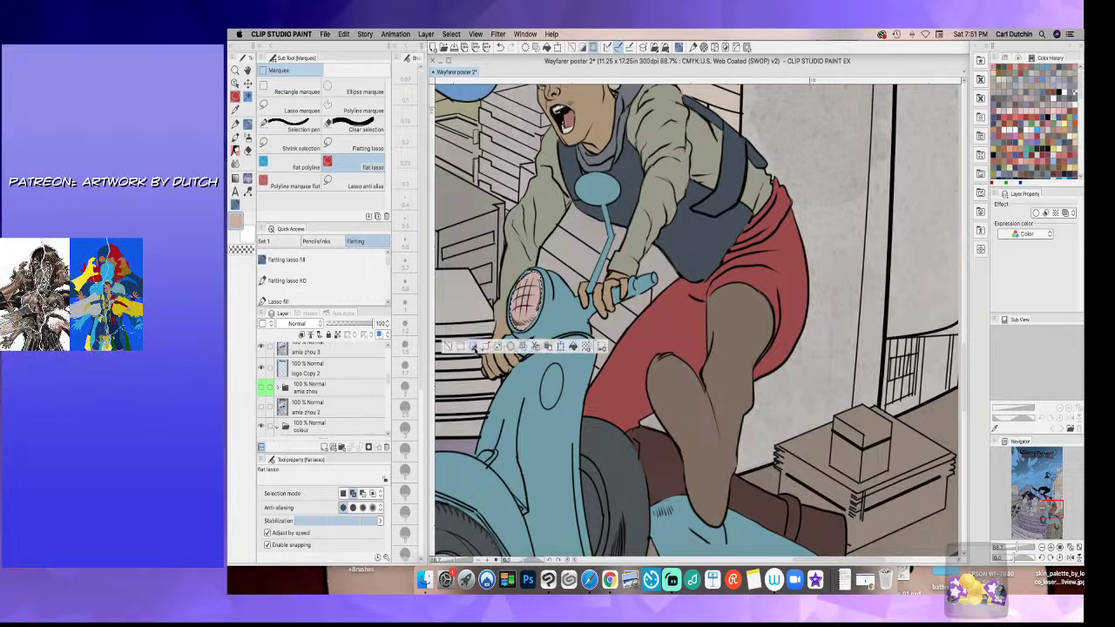
{"action": "left_click", "coordinate": [449, 347]}
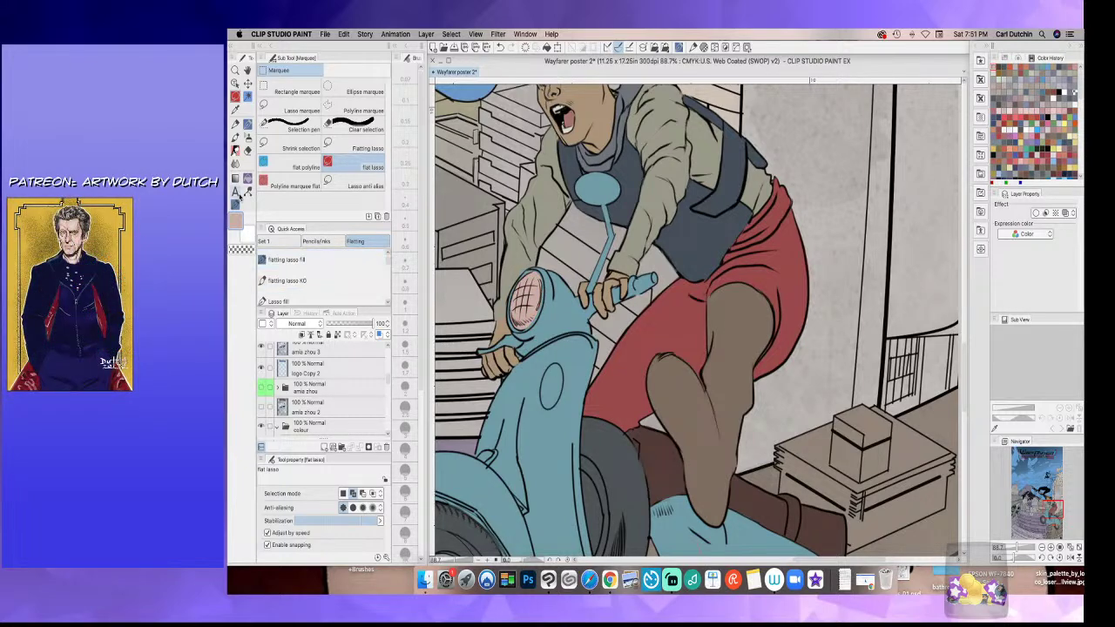
- Mix a soft yellow and fill the oval badge on the scooter's front shield with it
{"action": "left_click", "coordinate": [236, 221]}
{"action": "left_click", "coordinate": [764, 301]}
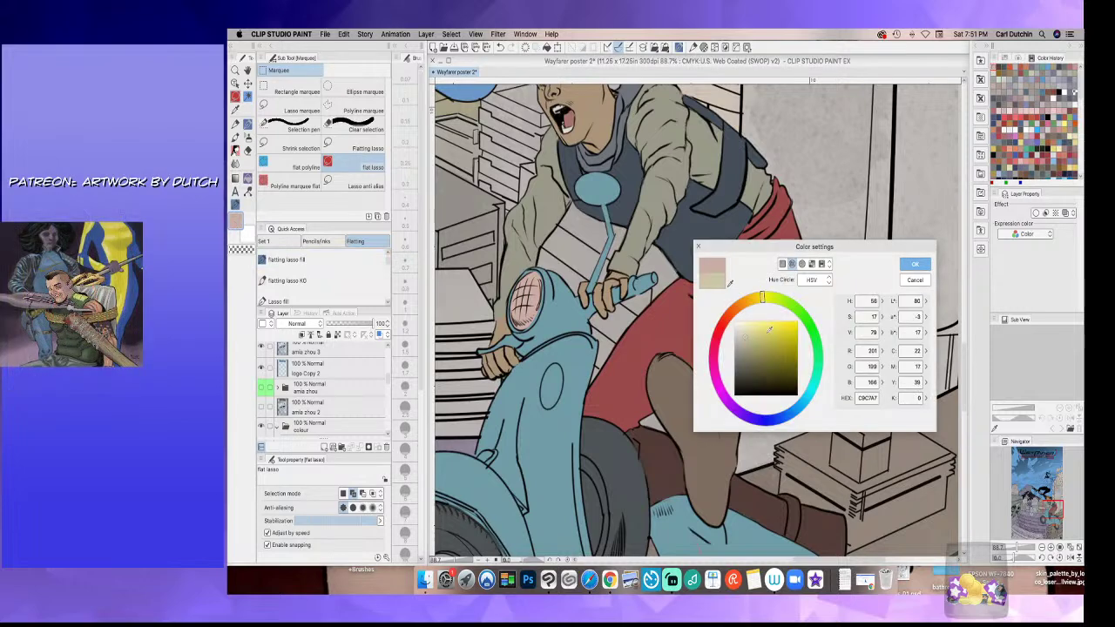
{"action": "left_click", "coordinate": [915, 264]}
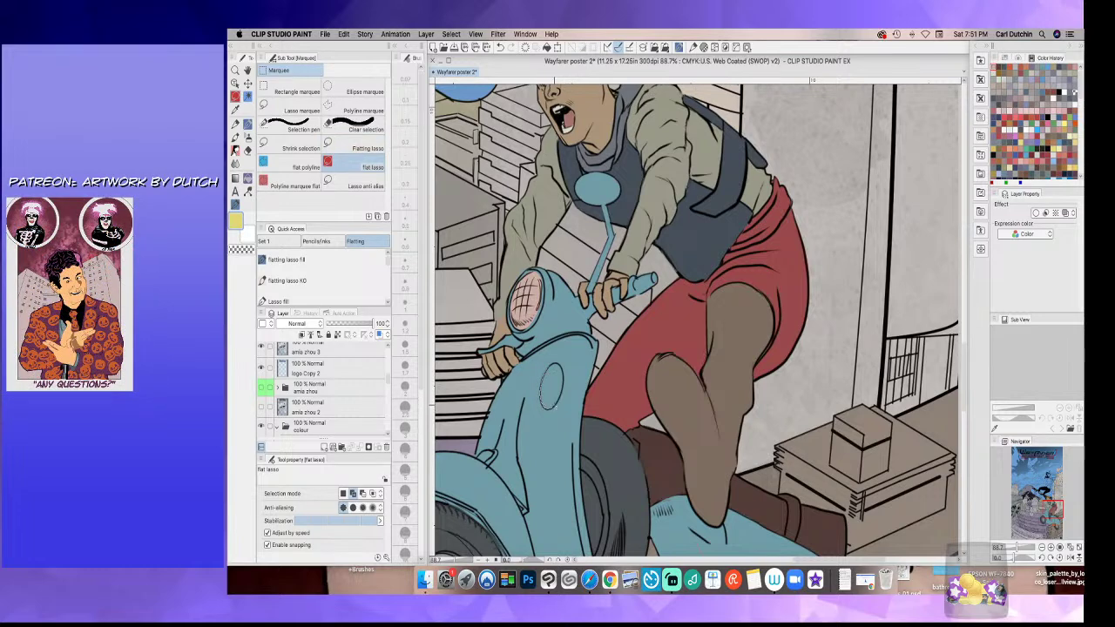
{"action": "mouse_move", "coordinate": [562, 395]}
{"action": "left_mouse_down"}
{"action": "mouse_move", "coordinate": [562, 369]}
{"action": "mouse_move", "coordinate": [551, 366]}
{"action": "left_mouse_up"}
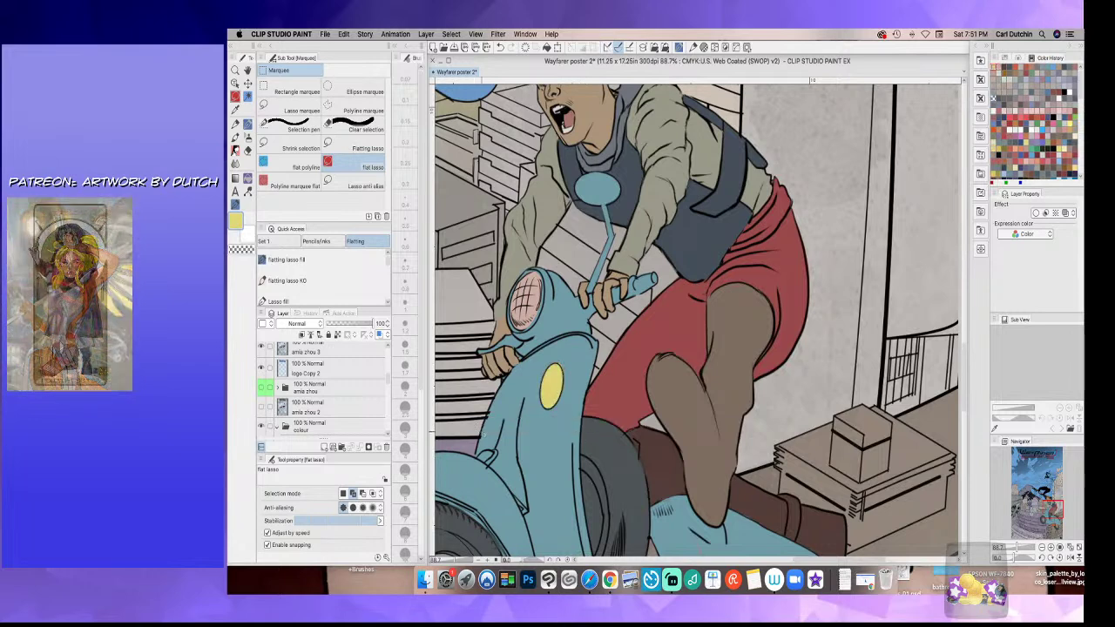
- Sample the scooter's teal and desaturate it into a light blue-grey
{"action": "left_click", "coordinate": [235, 109]}
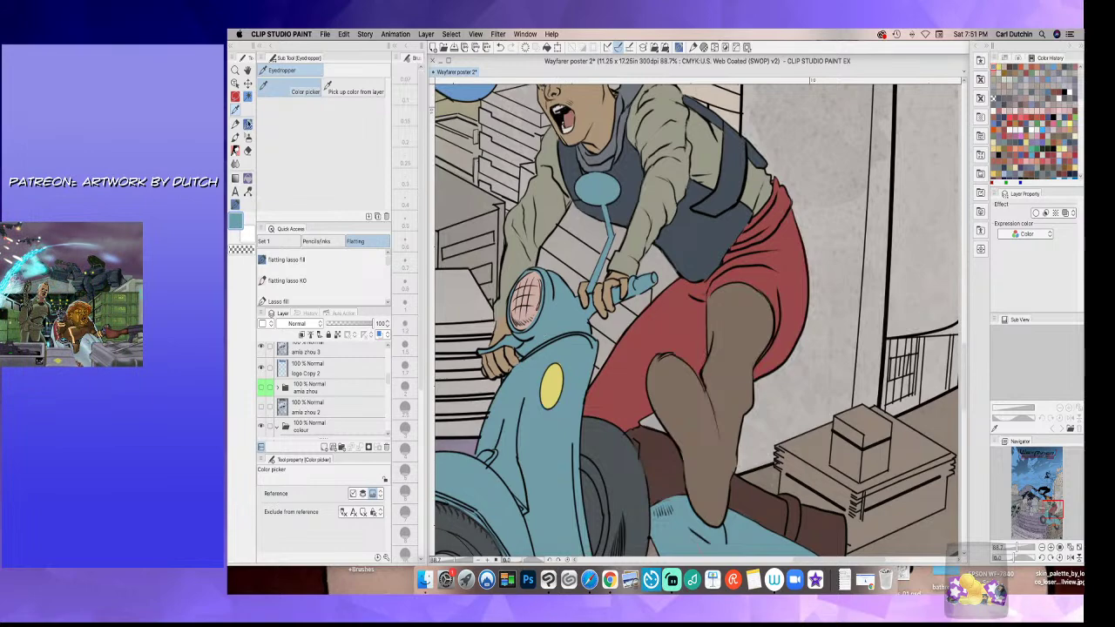
{"action": "left_click", "coordinate": [248, 124]}
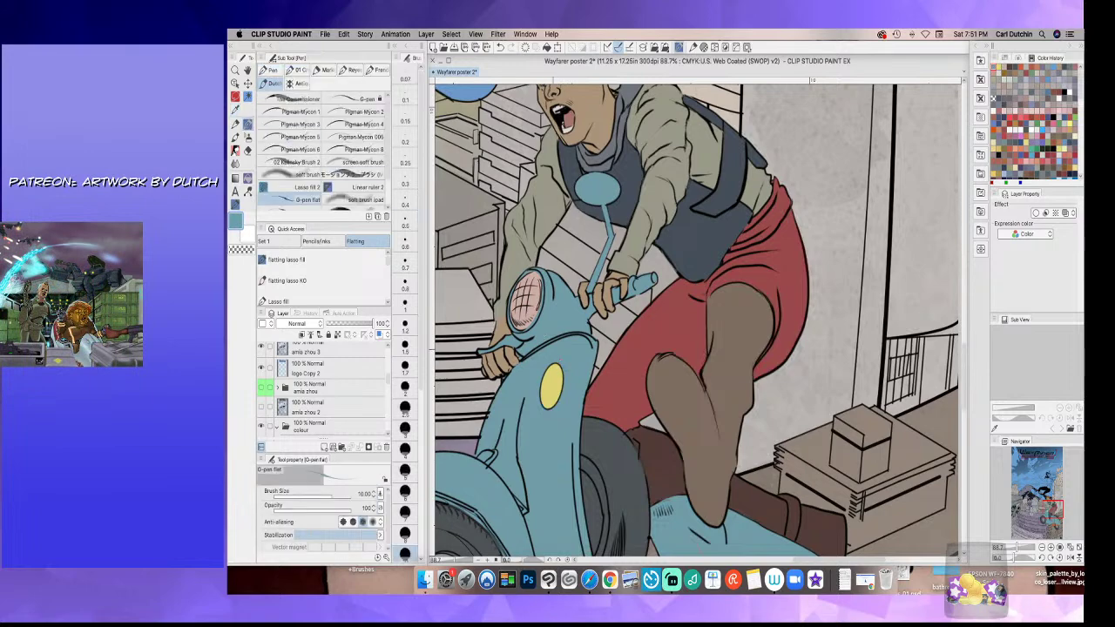
{"action": "key", "text": "super+minus"}
{"action": "key", "text": "super+minus"}
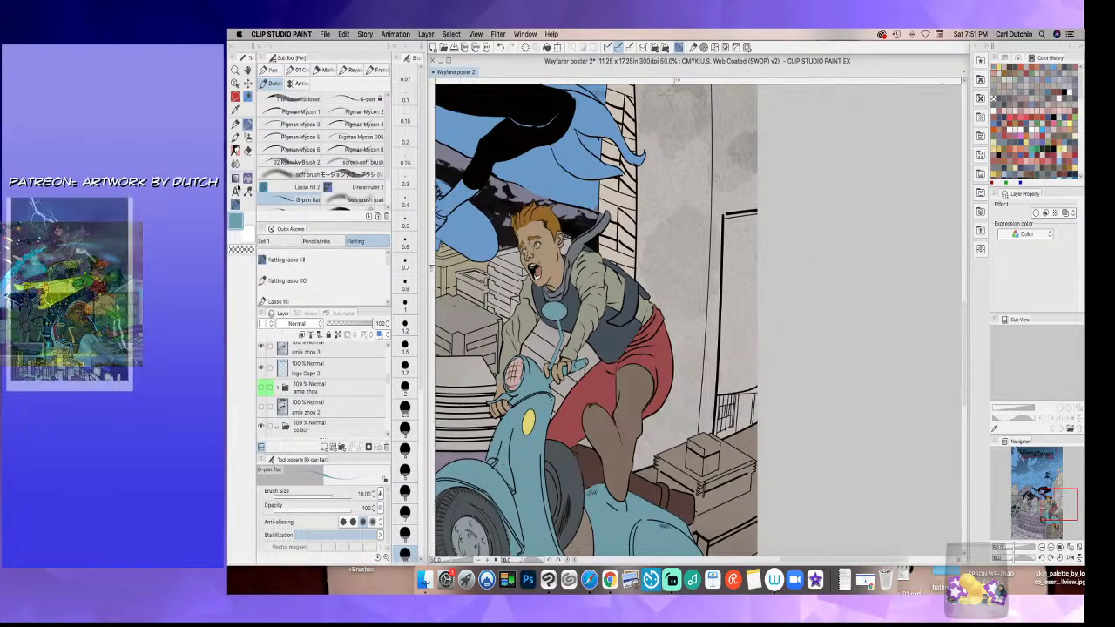
{"action": "double_click", "coordinate": [235, 223]}
{"action": "left_click", "coordinate": [746, 339]}
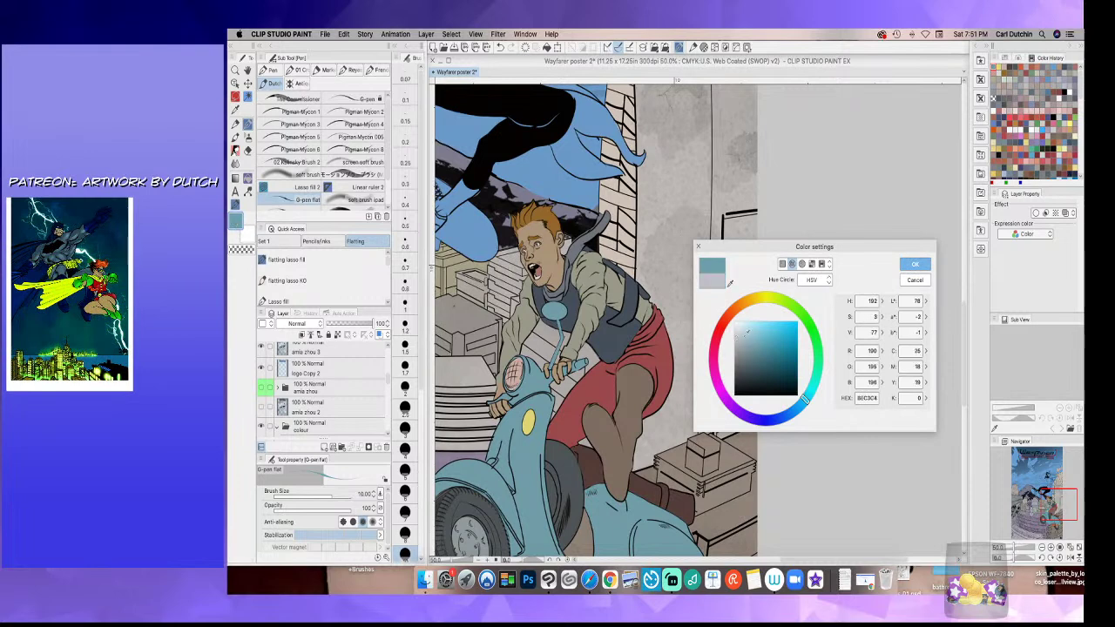
{"action": "left_click", "coordinate": [915, 264]}
- Lasso the scooter's round mirror and its stem, fill them with the light blue-grey, and deselect
{"action": "left_click", "coordinate": [235, 98]}
{"action": "key", "text": "super+plus"}
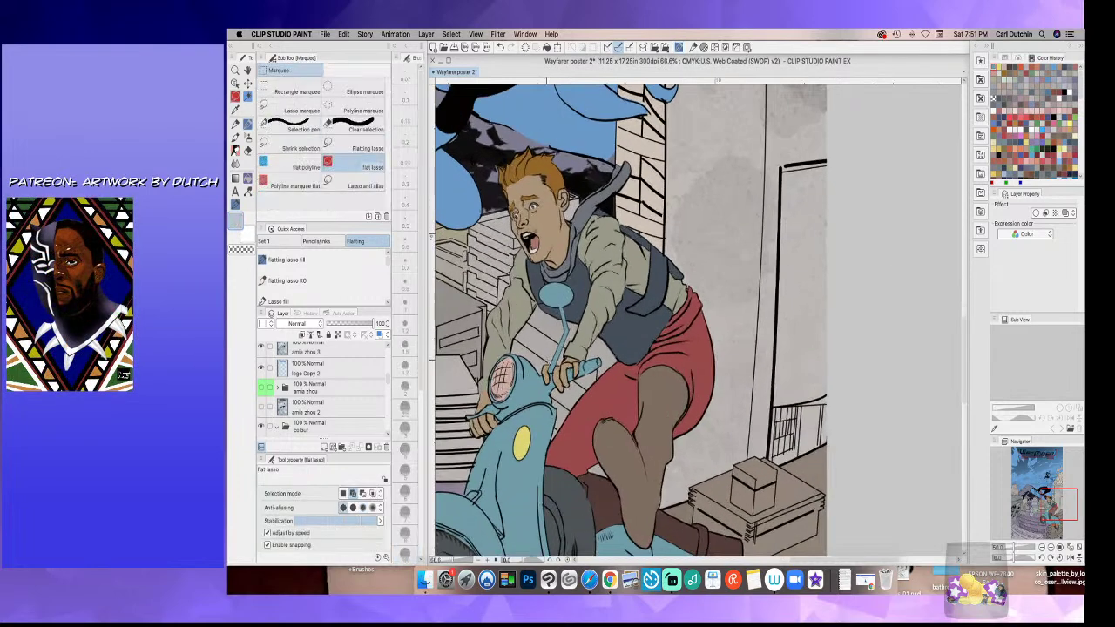
{"action": "mouse_move", "coordinate": [553, 374]}
{"action": "left_mouse_down"}
{"action": "mouse_move", "coordinate": [577, 321]}
{"action": "mouse_move", "coordinate": [528, 280]}
{"action": "mouse_move", "coordinate": [549, 373]}
{"action": "left_mouse_up"}
{"action": "left_click", "coordinate": [247, 181]}
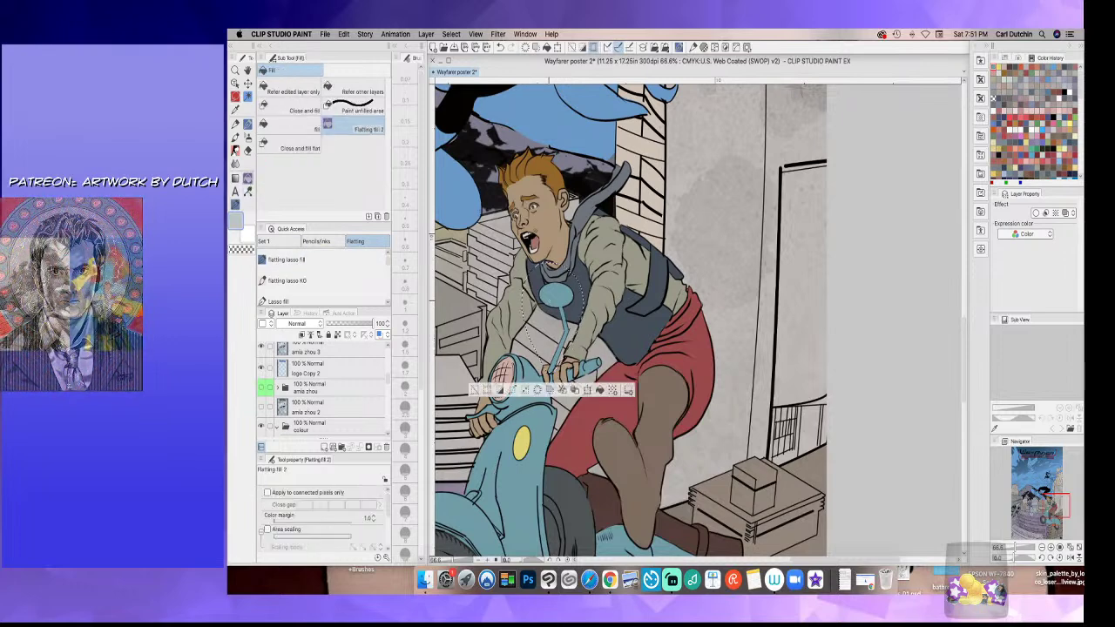
{"action": "left_click", "coordinate": [476, 391]}
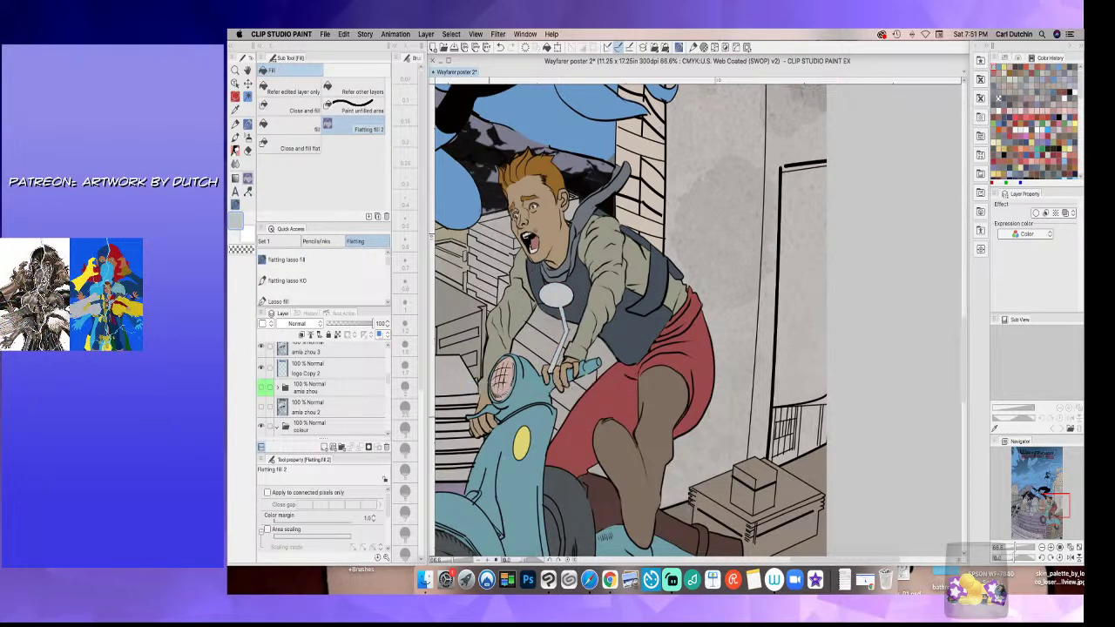
- Lasso the brake lever by the rider's hand on the headlight side, fill it with the light blue-grey, and deselect
{"action": "left_click", "coordinate": [236, 99]}
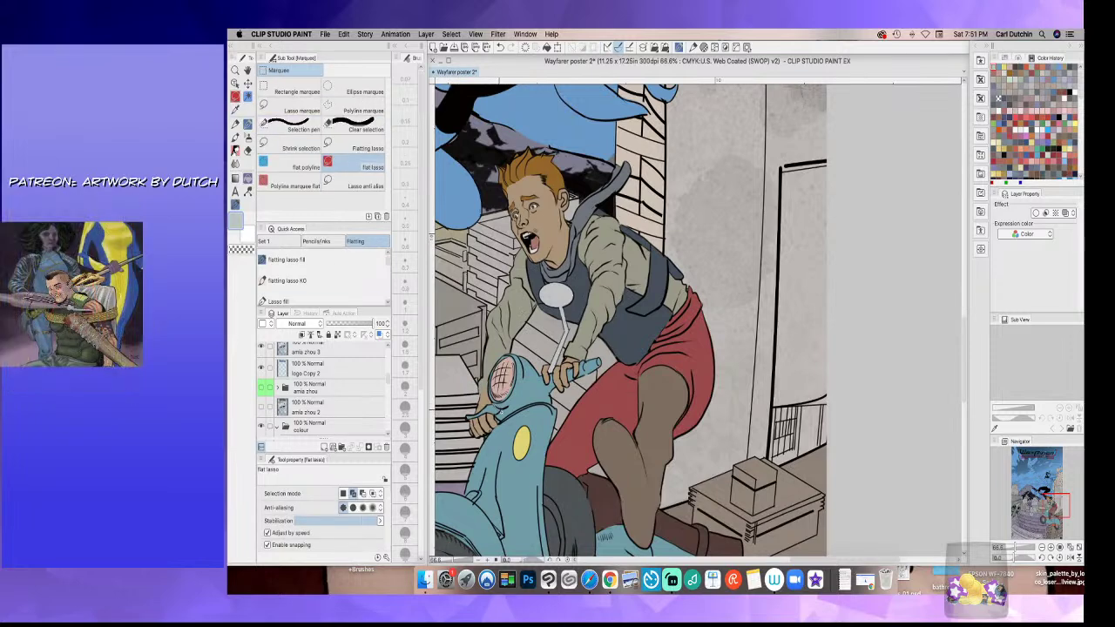
{"action": "left_click_drag", "start_coordinate": [471, 403], "coordinate": [495, 410]}
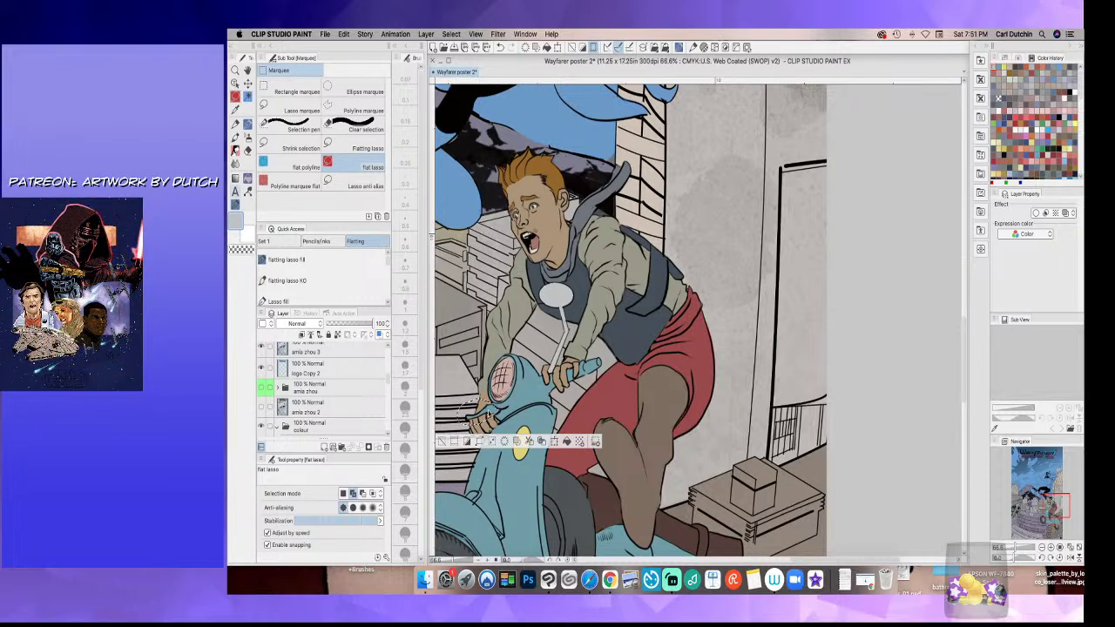
{"action": "key", "text": "g"}
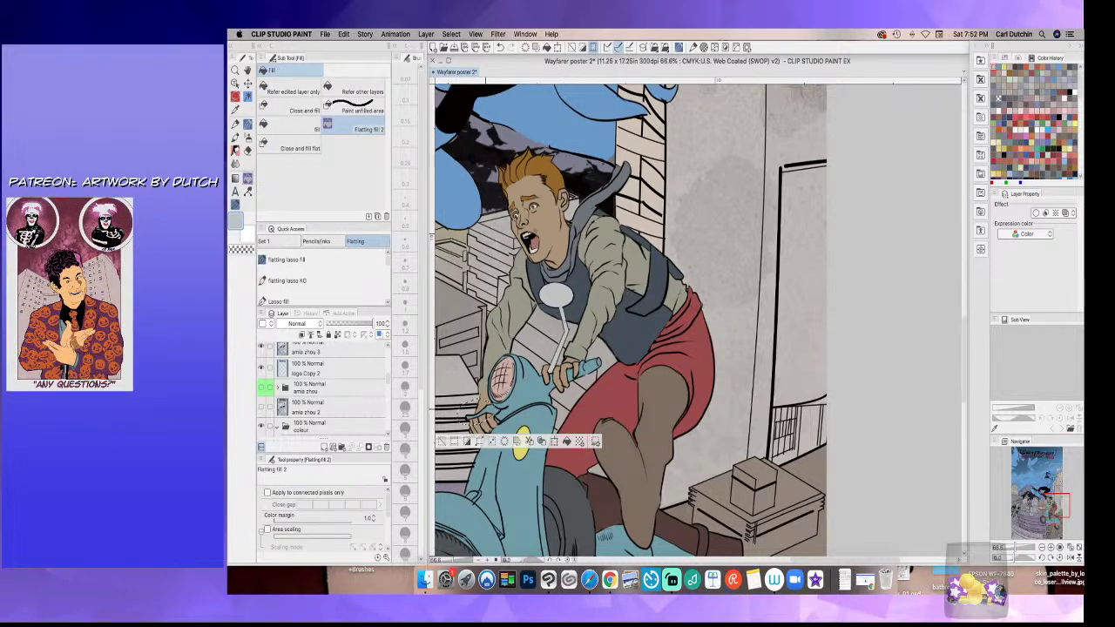
{"action": "left_click", "coordinate": [442, 442]}
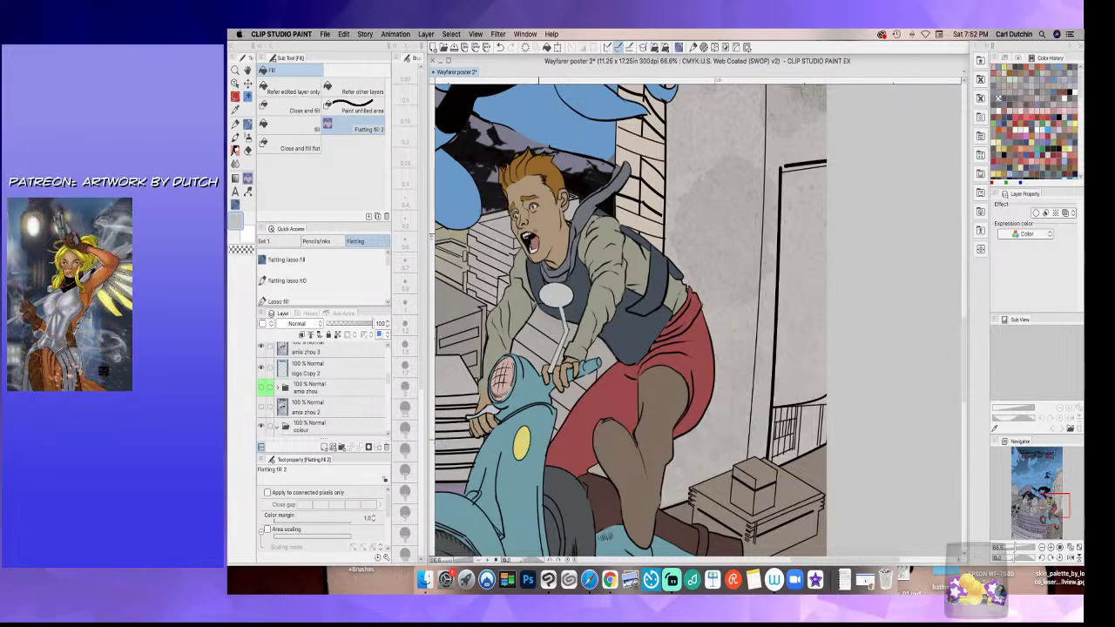
- Pick the brown skin tone from the Wayfarer colour set, lasso the boarding woman's lower ankle, fill it, and deselect
{"action": "scroll", "coordinate": [588, 504], "scroll_direction": "down", "scroll_amount": 4}
{"action": "scroll", "coordinate": [749, 560], "scroll_direction": "down", "scroll_amount": 2}
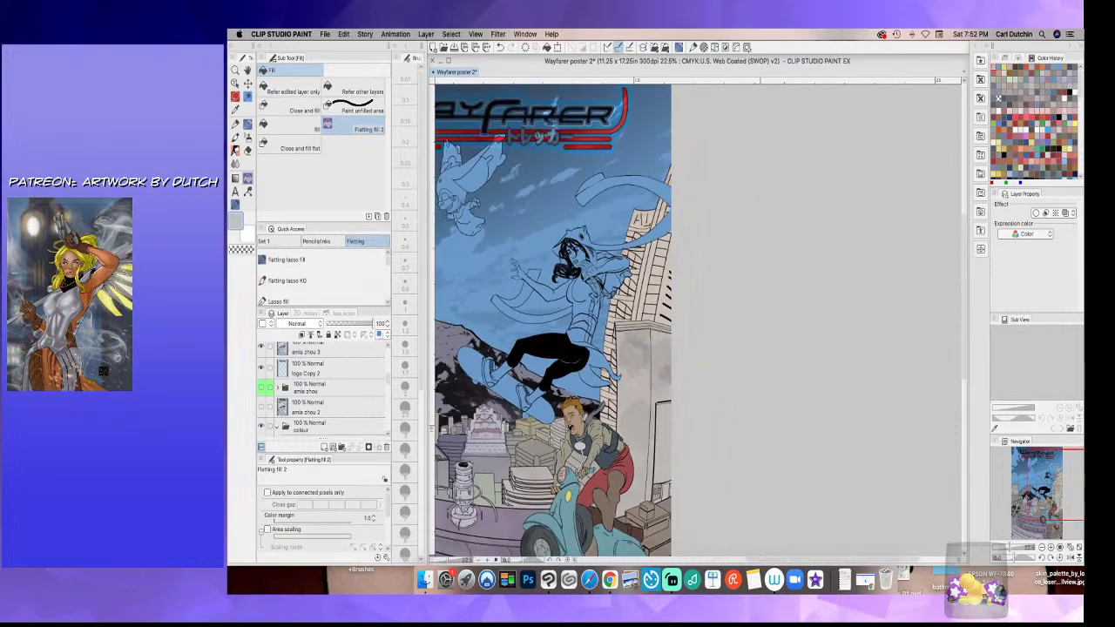
{"action": "left_click", "coordinate": [1003, 58]}
{"action": "left_click", "coordinate": [1038, 92]}
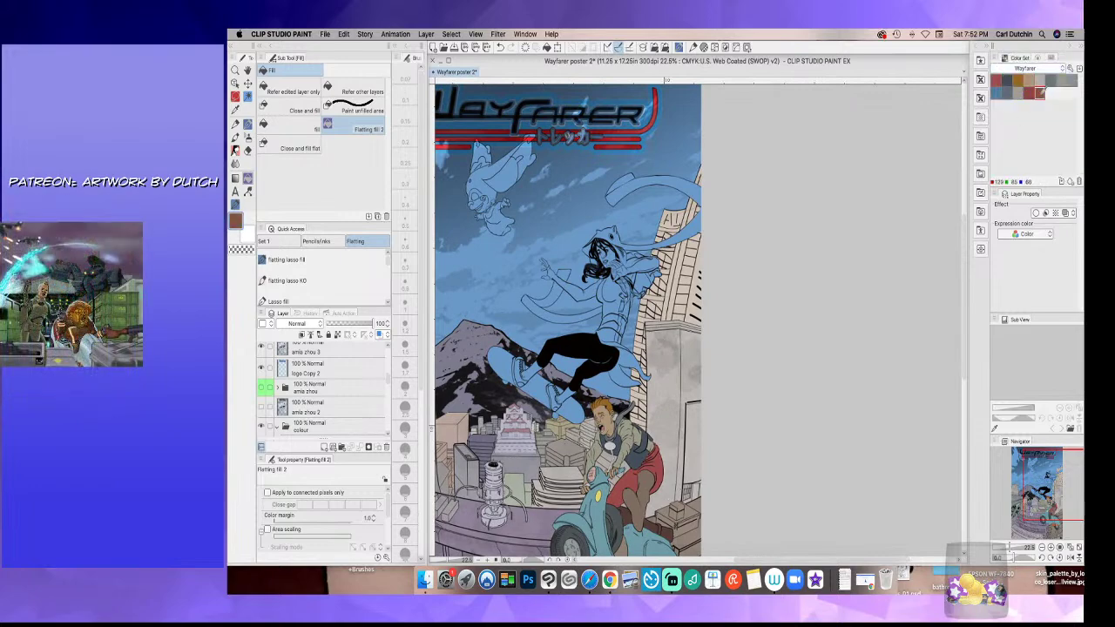
{"action": "left_click", "coordinate": [236, 96]}
{"action": "scroll", "coordinate": [558, 386], "scroll_direction": "up", "scroll_amount": 5}
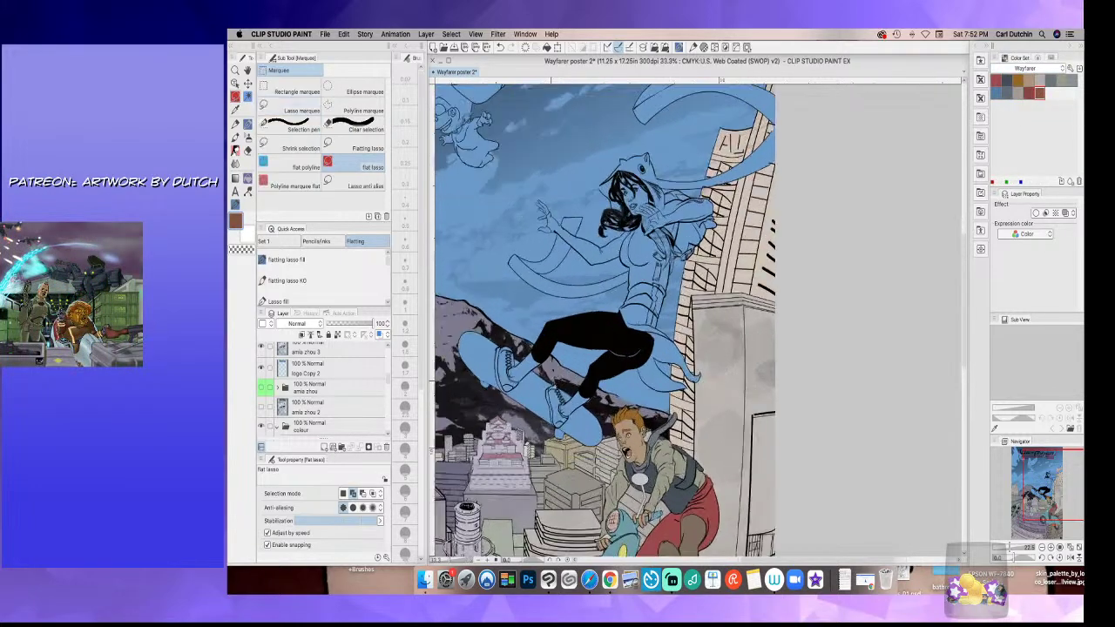
{"action": "scroll", "coordinate": [567, 422], "scroll_direction": "up", "scroll_amount": 2}
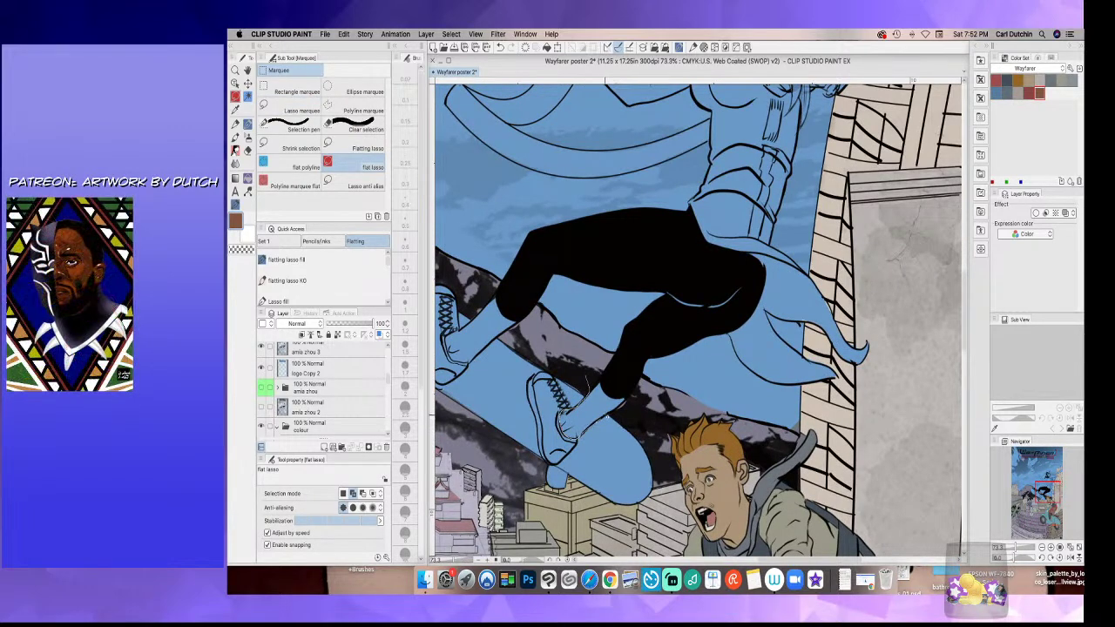
{"action": "left_click_drag", "start_coordinate": [635, 396], "coordinate": [594, 368]}
{"action": "left_click", "coordinate": [247, 179]}
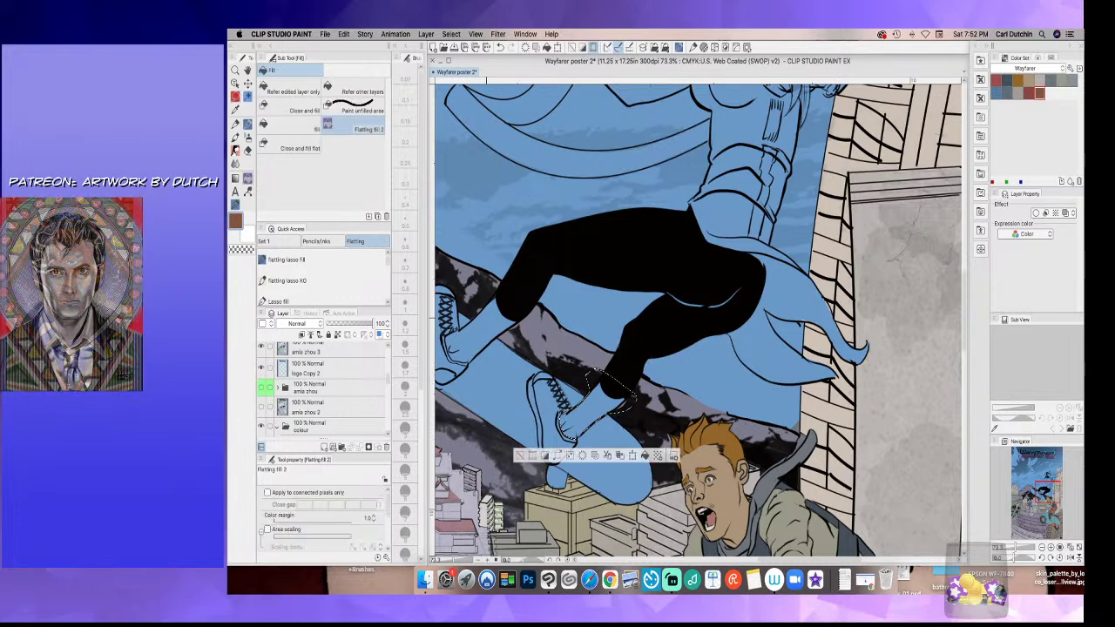
{"action": "left_click", "coordinate": [597, 408]}
{"action": "left_click", "coordinate": [520, 455]}
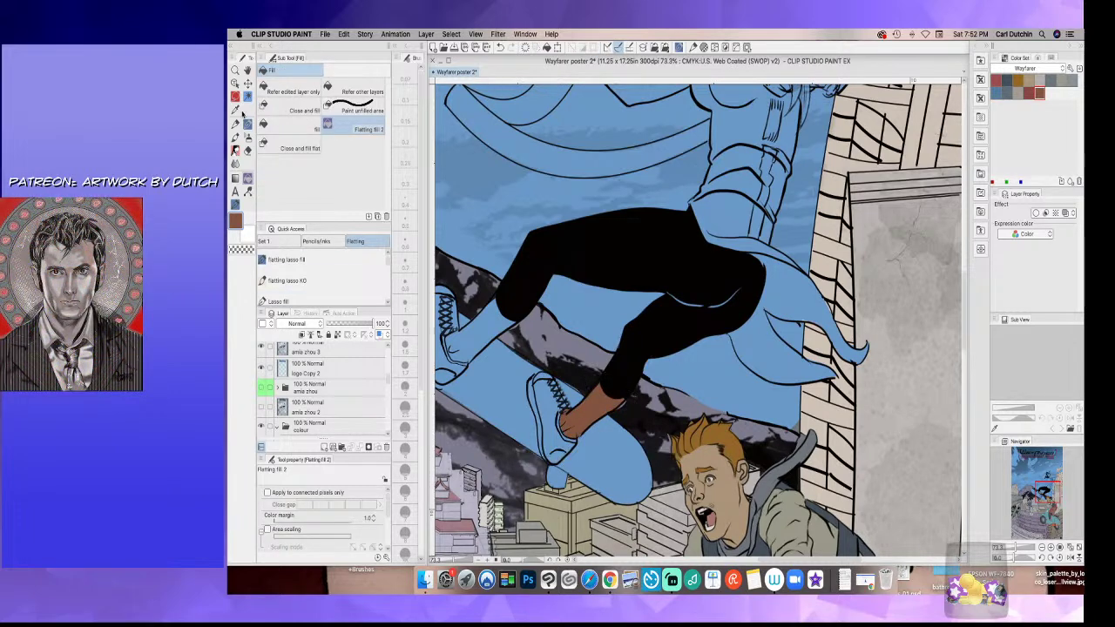
- Lasso the woman's other ankle, outstretched hand, face and raised hand, fill them with the brown skin tone, and deselect
{"action": "left_click", "coordinate": [235, 97]}
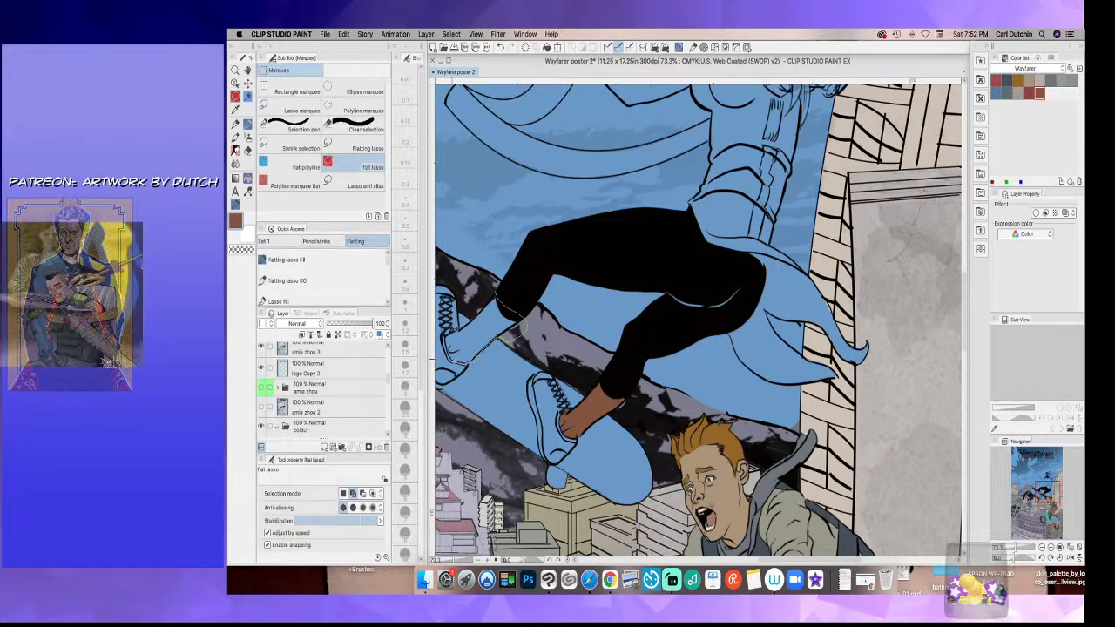
{"action": "left_click_drag", "start_coordinate": [457, 330], "coordinate": [489, 288]}
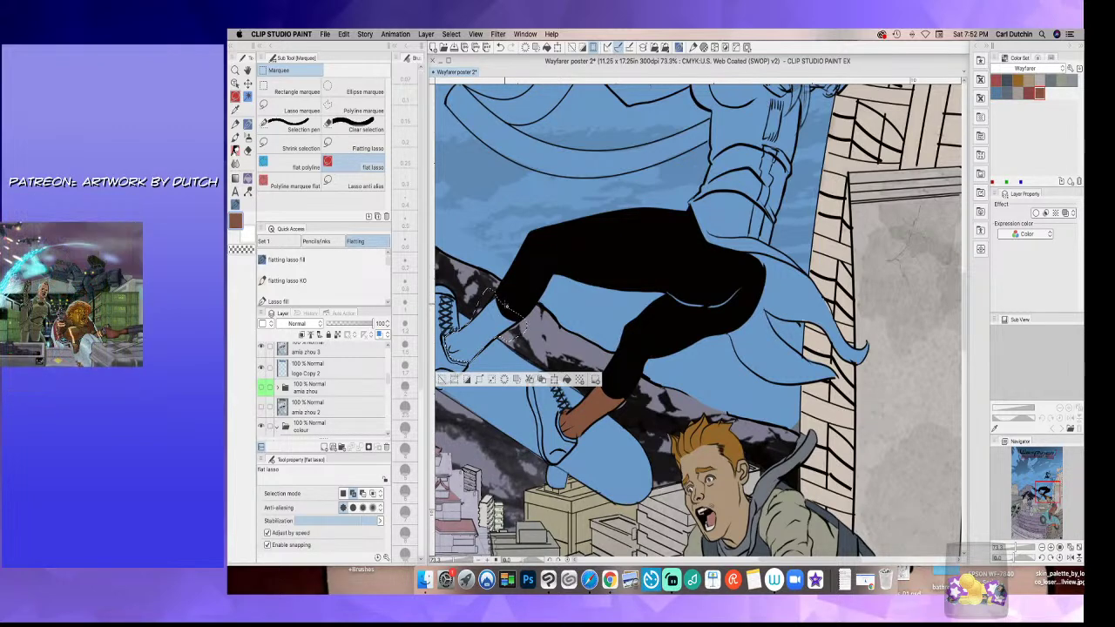
{"action": "left_click_drag", "start_coordinate": [967, 343], "coordinate": [967, 284]}
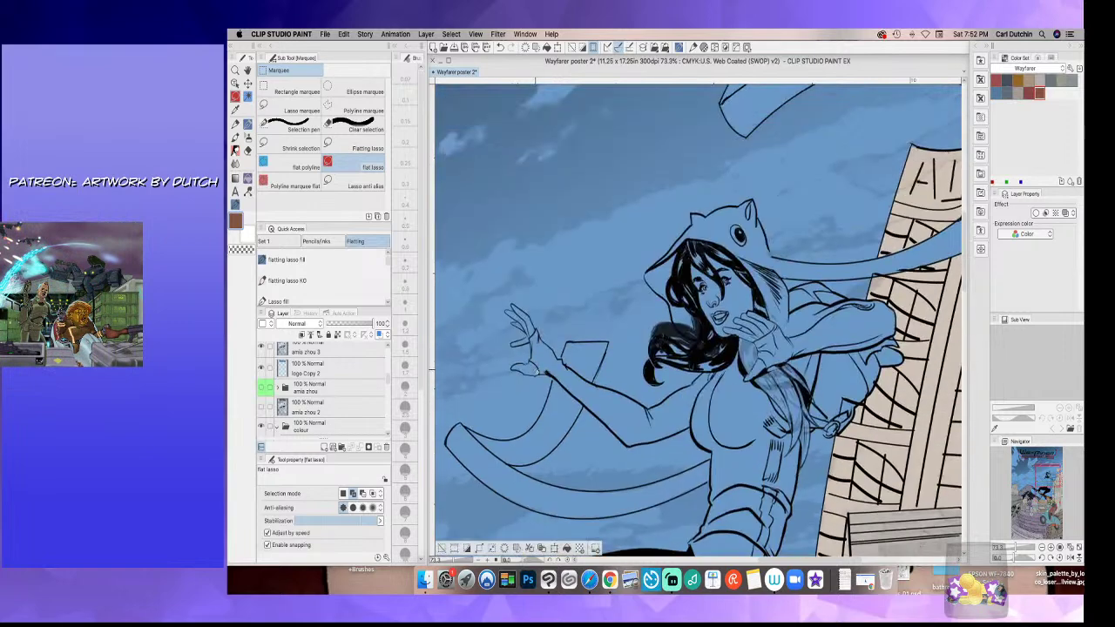
{"action": "scroll", "coordinate": [536, 368], "scroll_direction": "up", "scroll_amount": 5}
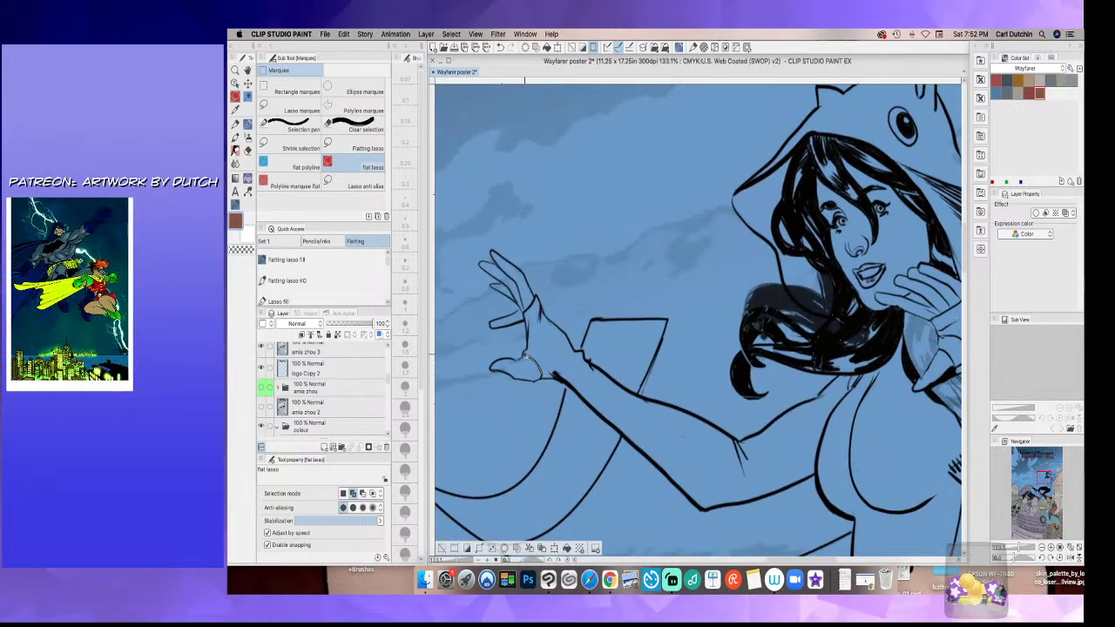
{"action": "left_click_drag", "start_coordinate": [515, 358], "coordinate": [491, 366]}
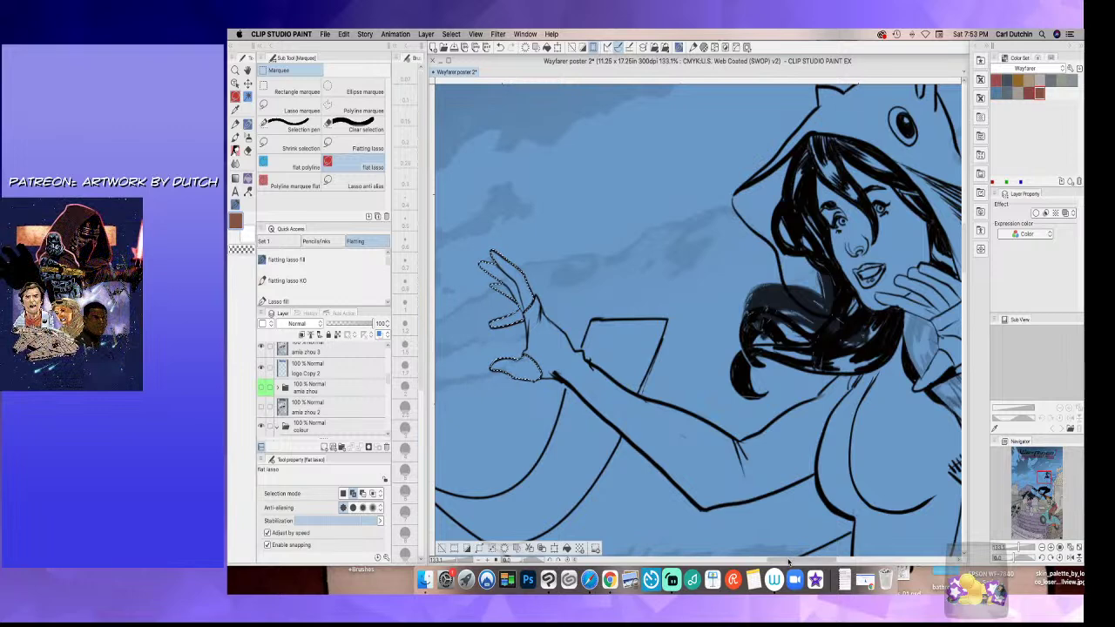
{"action": "left_click_drag", "start_coordinate": [792, 560], "coordinate": [809, 560]}
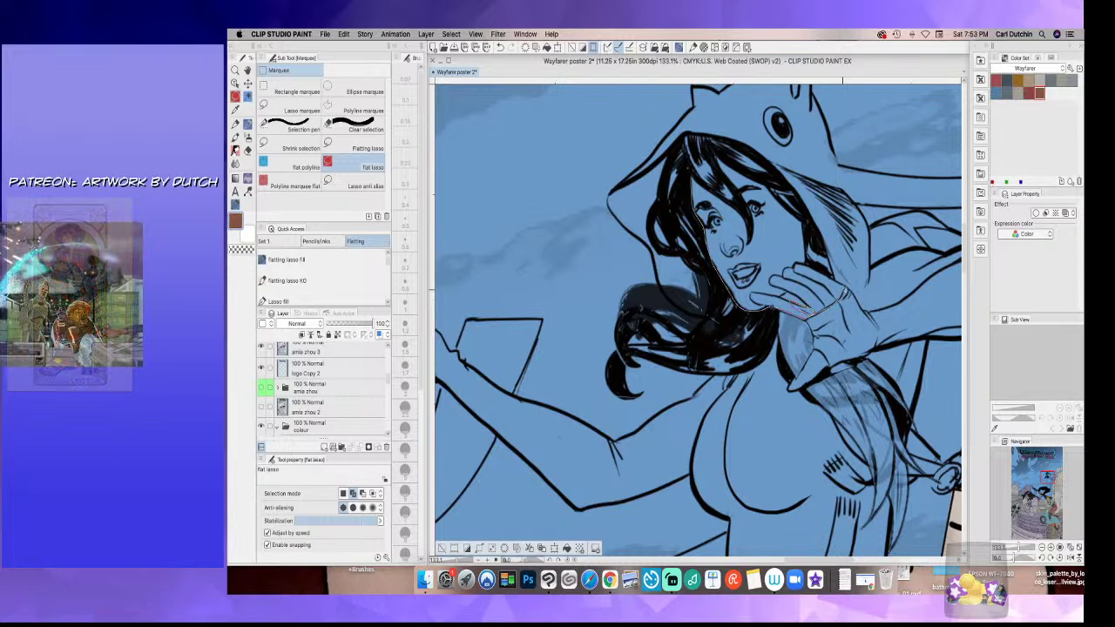
{"action": "left_click_drag", "start_coordinate": [800, 219], "coordinate": [765, 183]}
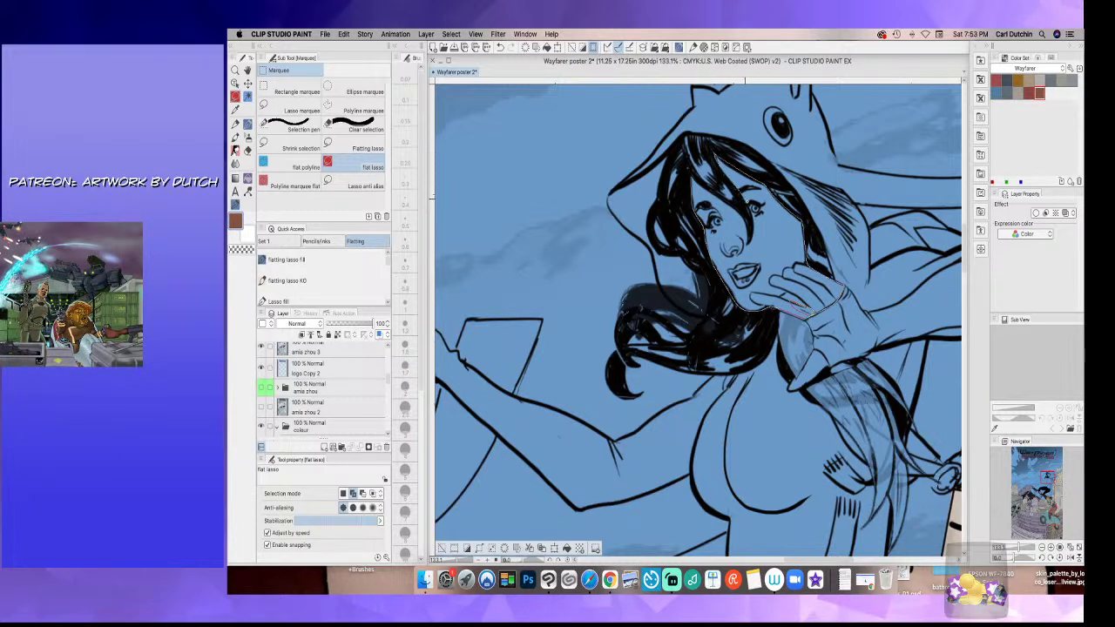
{"action": "left_click_drag", "start_coordinate": [753, 235], "coordinate": [692, 177]}
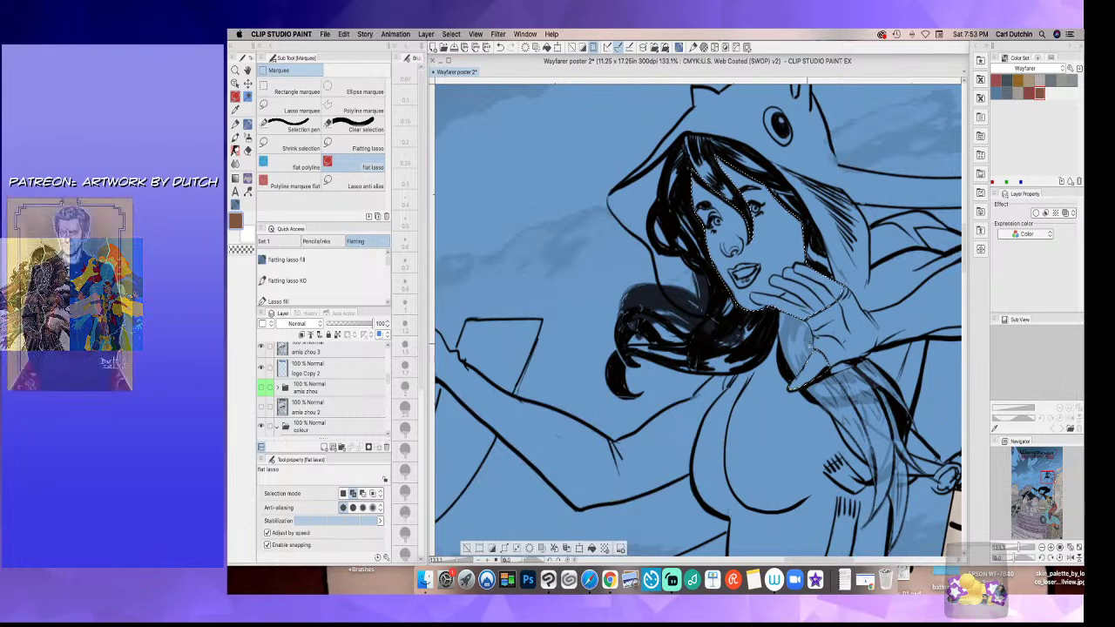
{"action": "left_click", "coordinate": [248, 179]}
{"action": "scroll", "coordinate": [696, 433], "scroll_direction": "down", "scroll_amount": 12}
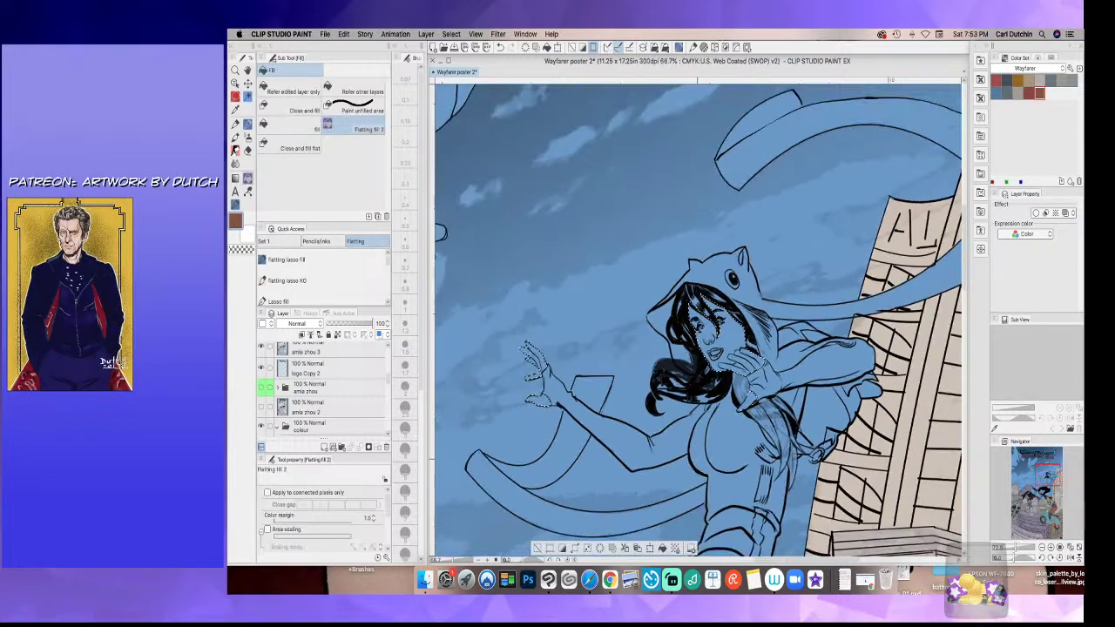
{"action": "left_click_drag", "start_coordinate": [967, 292], "coordinate": [967, 314]}
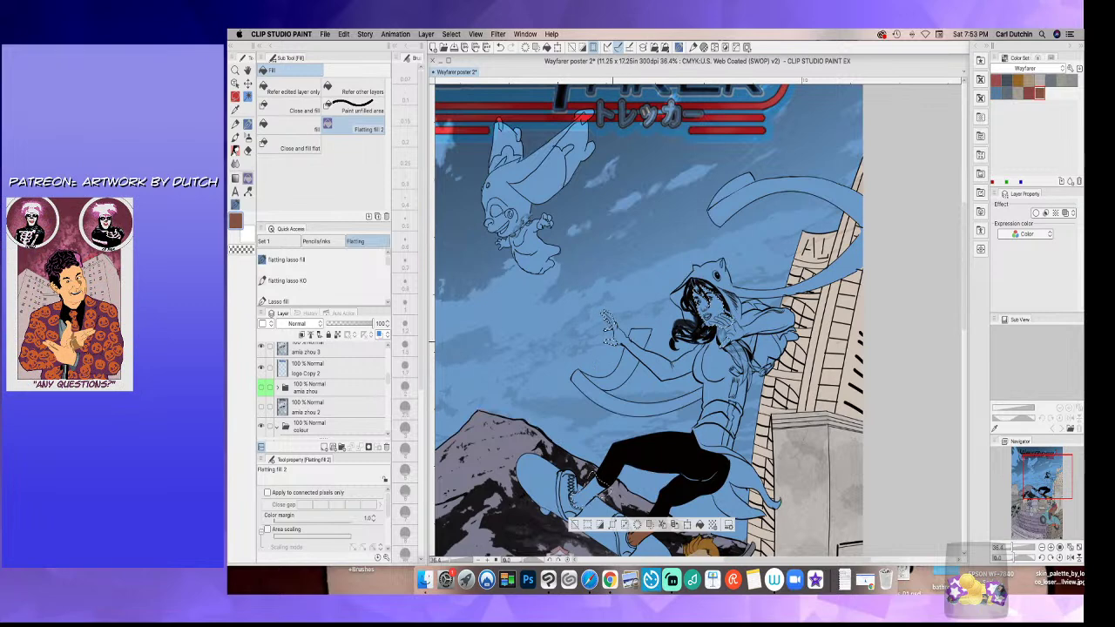
{"action": "left_click", "coordinate": [607, 344]}
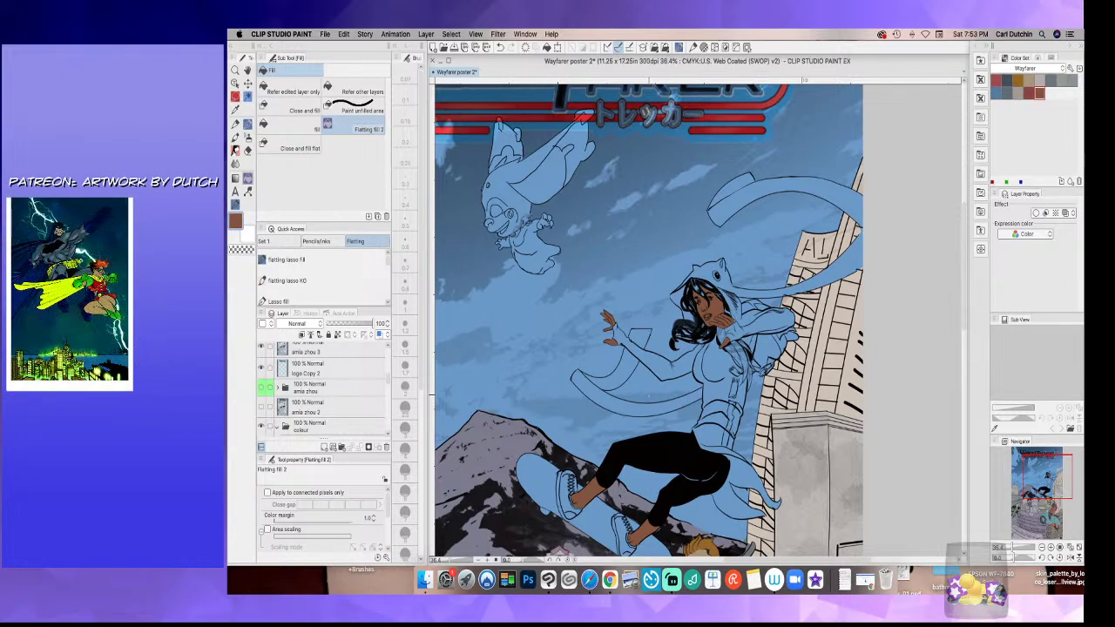
- Pick the dark red from the Wayfarer colour set, lasso the woman's torso down to the hips, fill it, and deselect
{"action": "scroll", "coordinate": [651, 395], "scroll_direction": "up", "scroll_amount": 2}
{"action": "scroll", "coordinate": [625, 349], "scroll_direction": "down", "scroll_amount": 3}
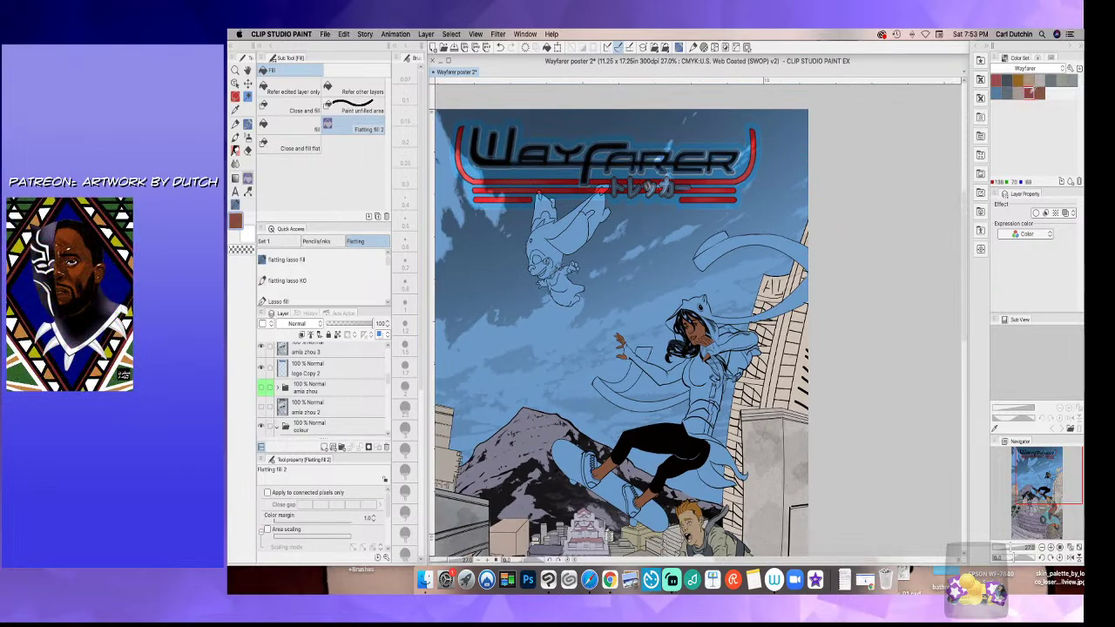
{"action": "key", "text": "m"}
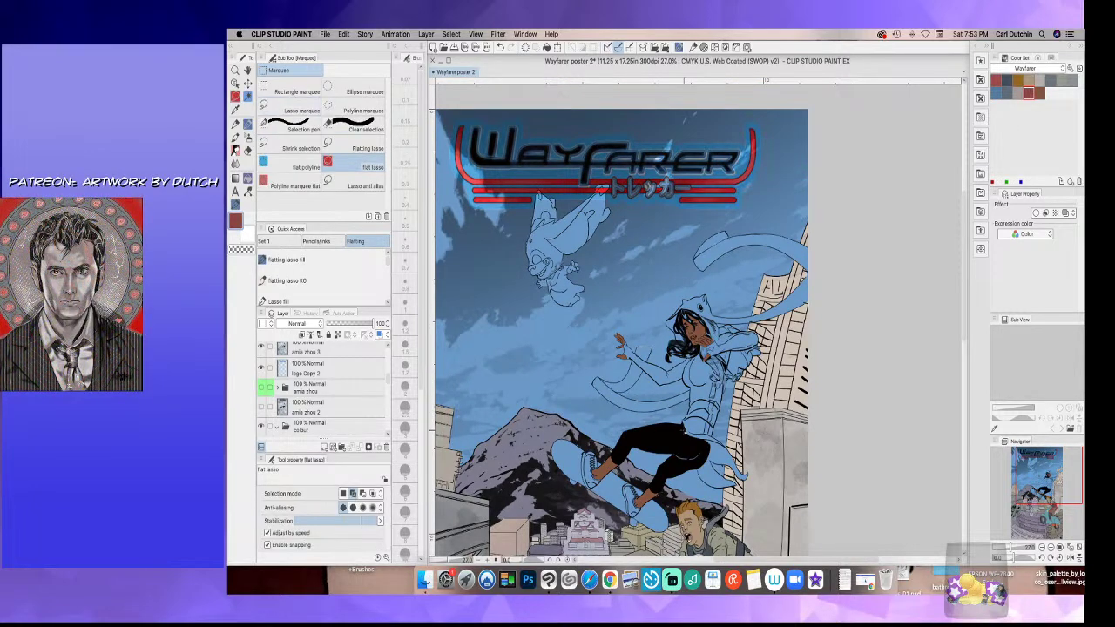
{"action": "scroll", "coordinate": [683, 409], "scroll_direction": "up", "scroll_amount": 6}
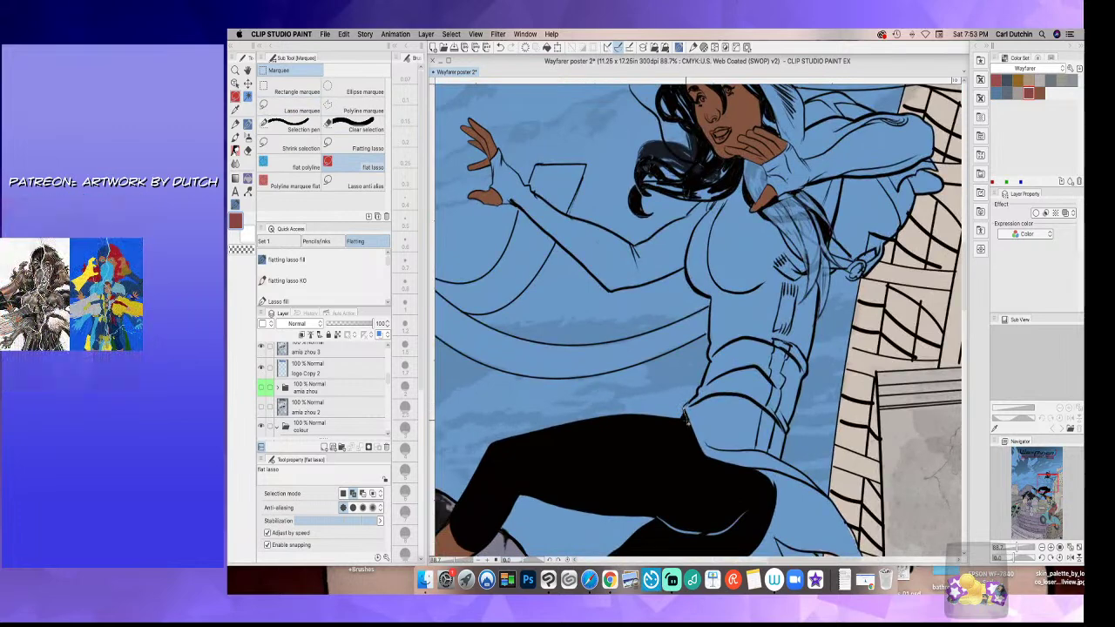
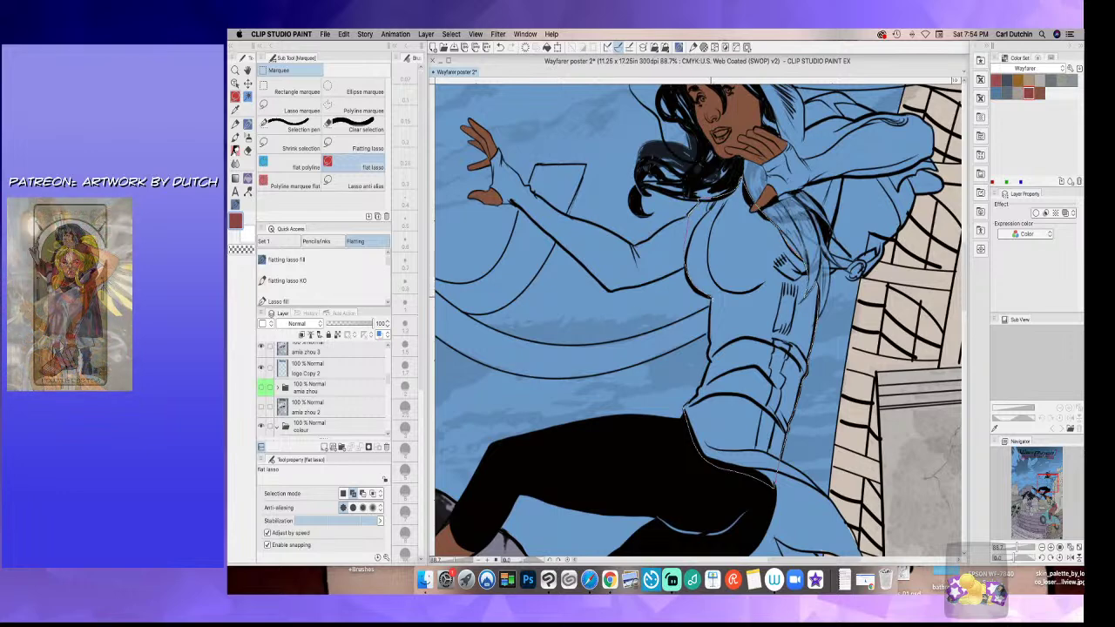
{"action": "left_click_drag", "start_coordinate": [708, 366], "coordinate": [690, 404]}
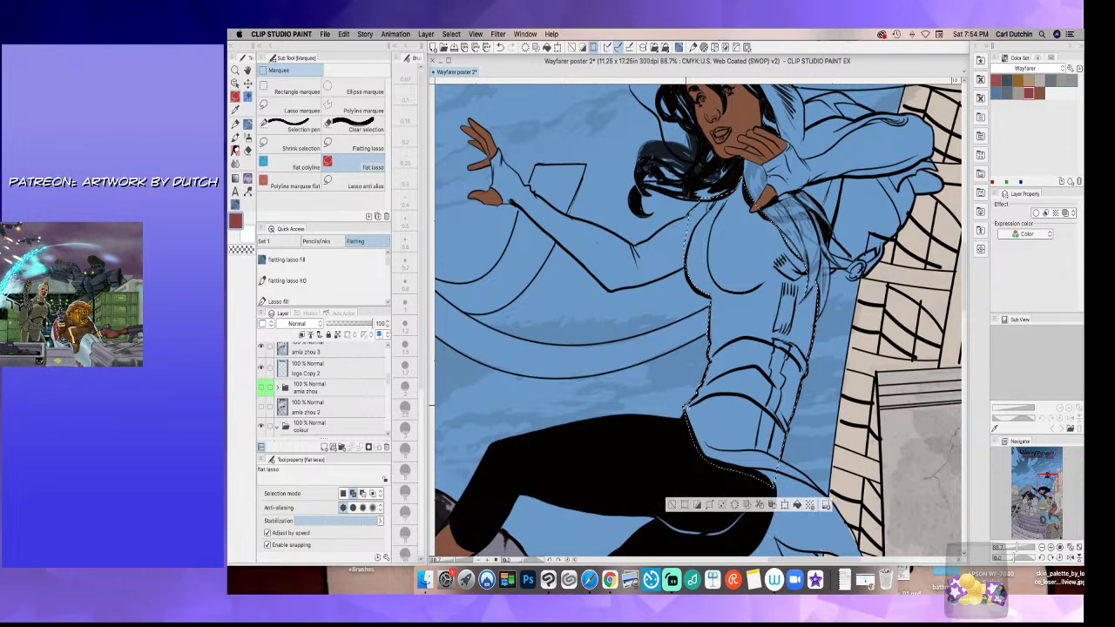
{"action": "left_click", "coordinate": [248, 178]}
{"action": "left_click", "coordinate": [693, 443]}
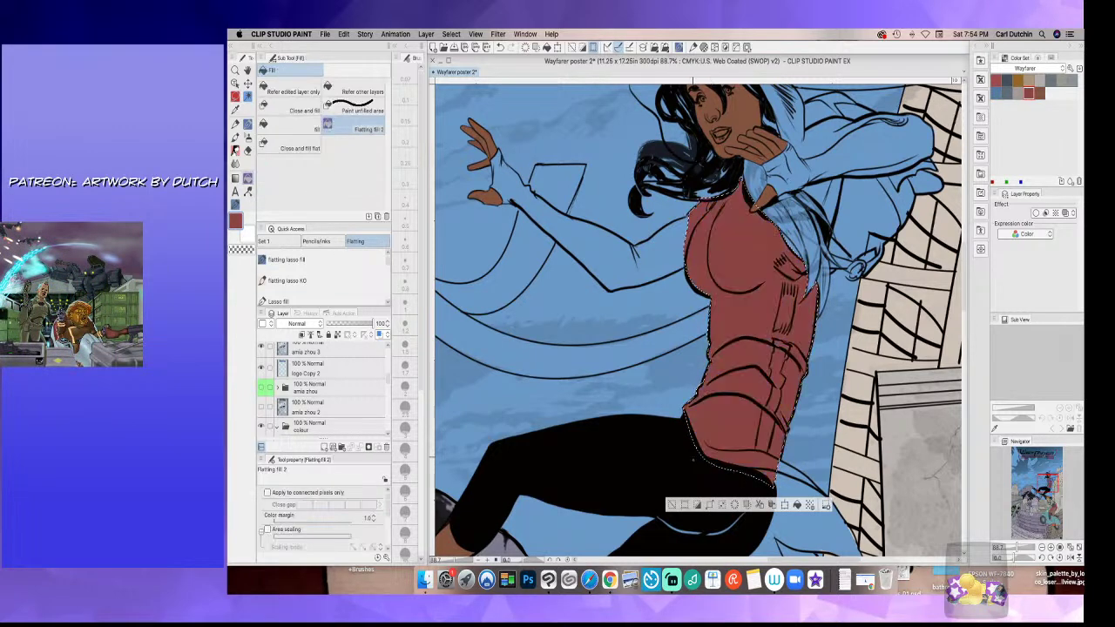
{"action": "key", "text": "super+d"}
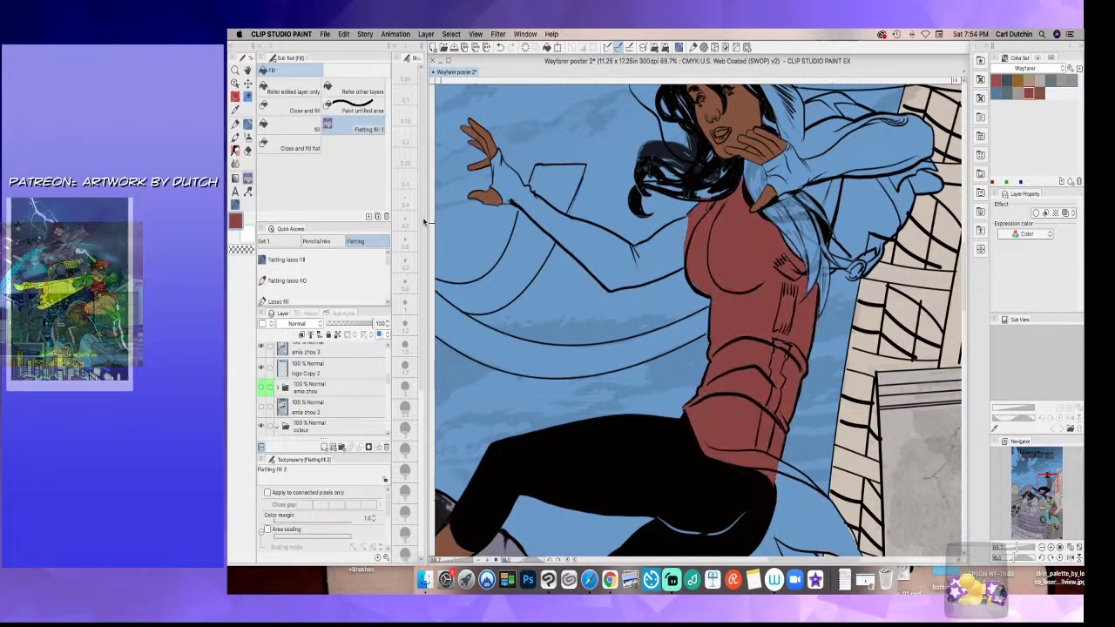
- Lasso the woman's outstretched sleeve and the flowing tails of her top, fill them with the dark red, and deselect
{"action": "left_click", "coordinate": [248, 96]}
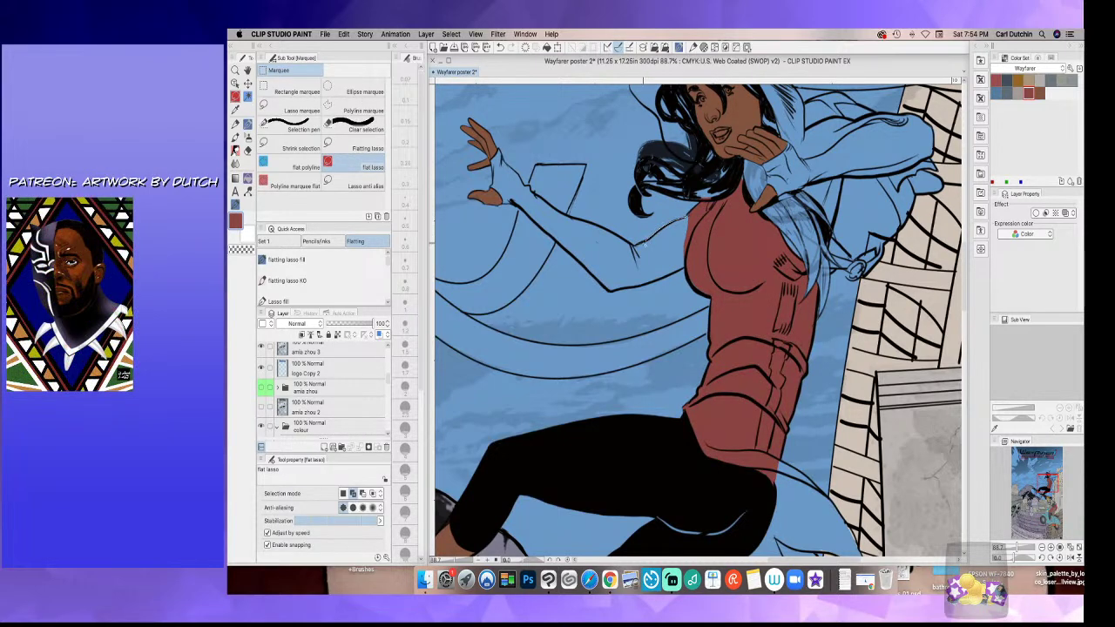
{"action": "mouse_move", "coordinate": [618, 233]}
{"action": "left_mouse_down"}
{"action": "mouse_move", "coordinate": [548, 209]}
{"action": "mouse_move", "coordinate": [490, 149]}
{"action": "mouse_move", "coordinate": [492, 186]}
{"action": "left_mouse_up"}
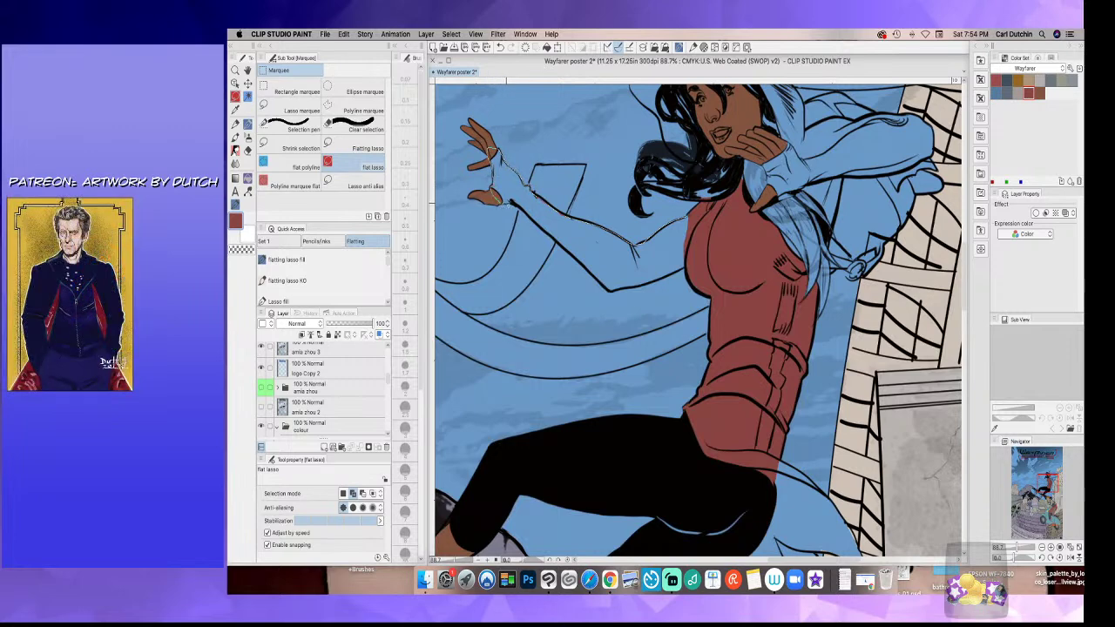
{"action": "left_click_drag", "start_coordinate": [507, 204], "coordinate": [607, 290]}
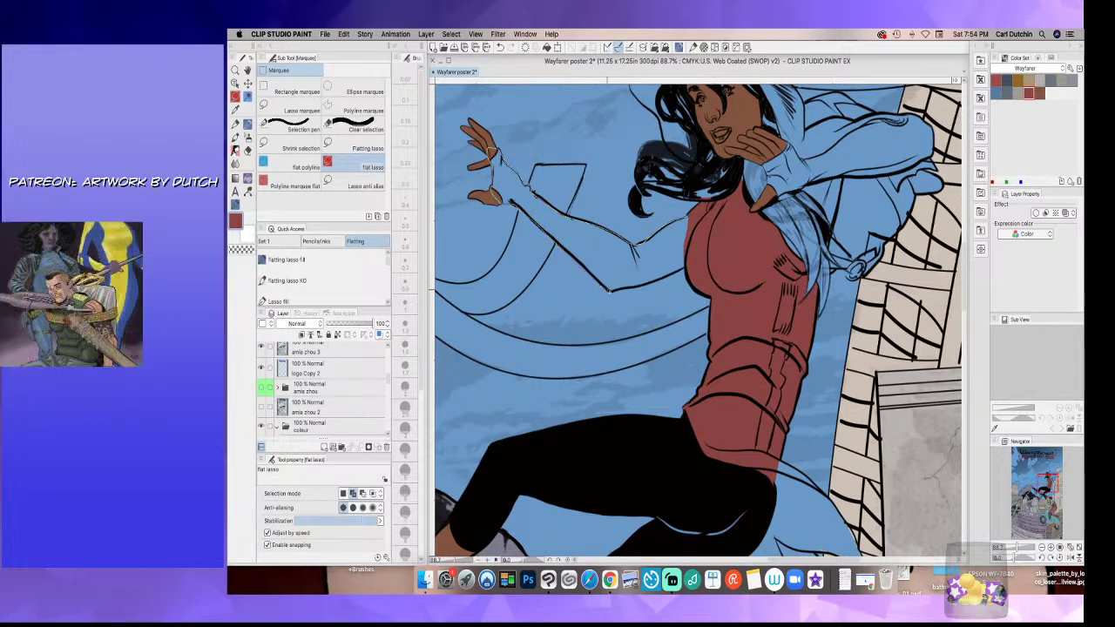
{"action": "left_click_drag", "start_coordinate": [705, 228], "coordinate": [701, 219]}
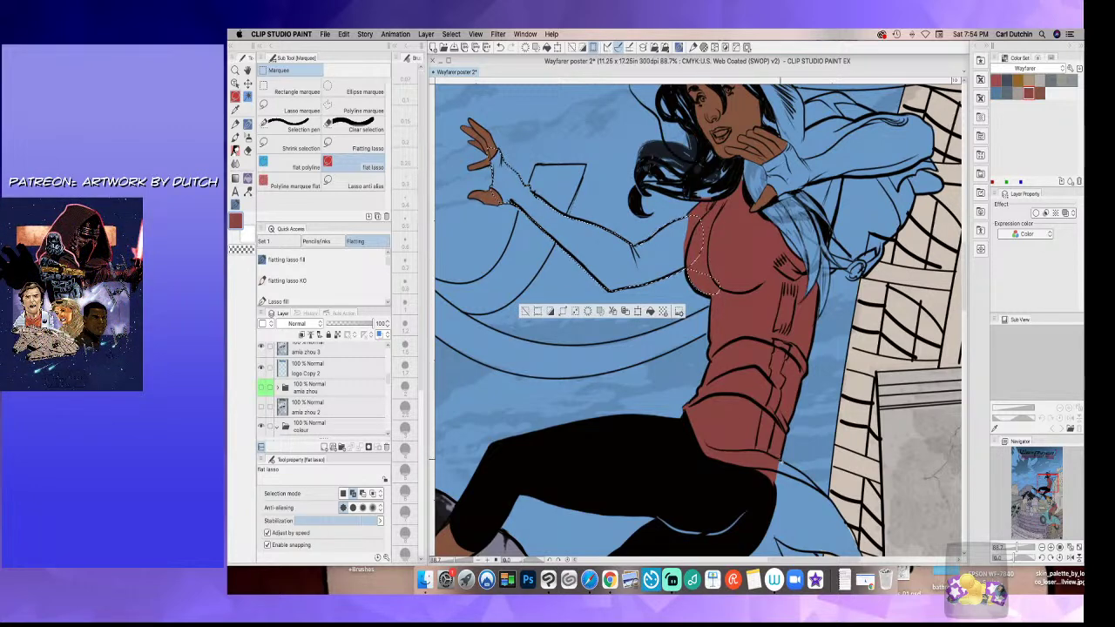
{"action": "scroll", "coordinate": [795, 379], "scroll_direction": "down", "scroll_amount": 3}
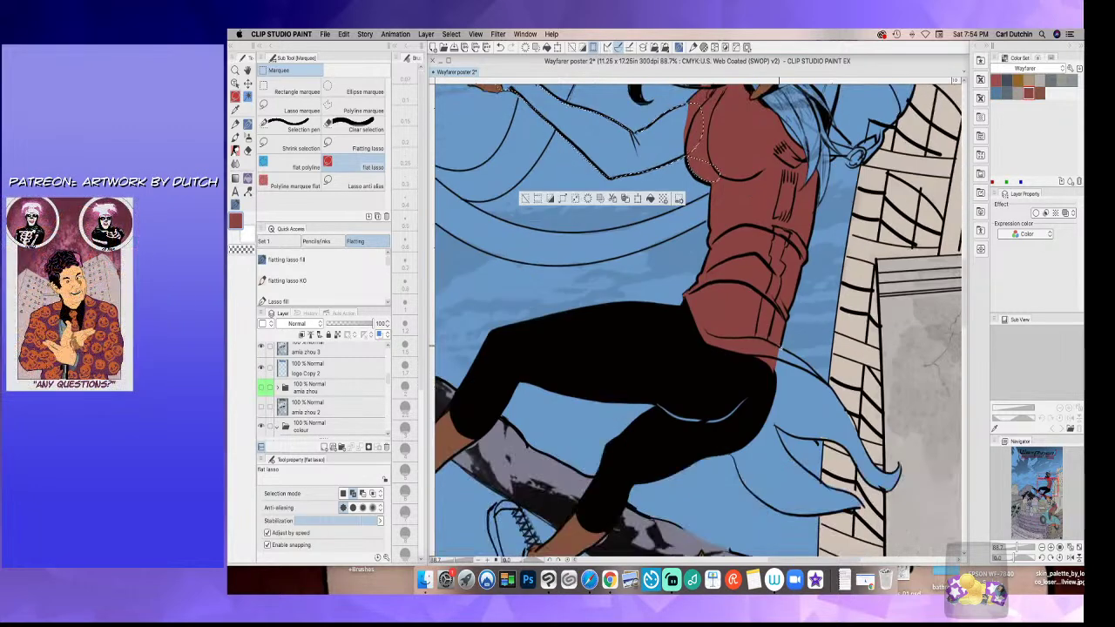
{"action": "mouse_move", "coordinate": [825, 383]}
{"action": "left_mouse_down"}
{"action": "mouse_move", "coordinate": [855, 390]}
{"action": "mouse_move", "coordinate": [896, 430]}
{"action": "mouse_move", "coordinate": [911, 485]}
{"action": "mouse_move", "coordinate": [861, 488]}
{"action": "left_mouse_up"}
{"action": "mouse_move", "coordinate": [792, 433]}
{"action": "left_mouse_down"}
{"action": "mouse_move", "coordinate": [775, 425]}
{"action": "mouse_move", "coordinate": [786, 449]}
{"action": "left_mouse_up"}
{"action": "mouse_move", "coordinate": [823, 482]}
{"action": "left_mouse_down"}
{"action": "mouse_move", "coordinate": [868, 506]}
{"action": "mouse_move", "coordinate": [832, 518]}
{"action": "mouse_move", "coordinate": [770, 507]}
{"action": "left_mouse_up"}
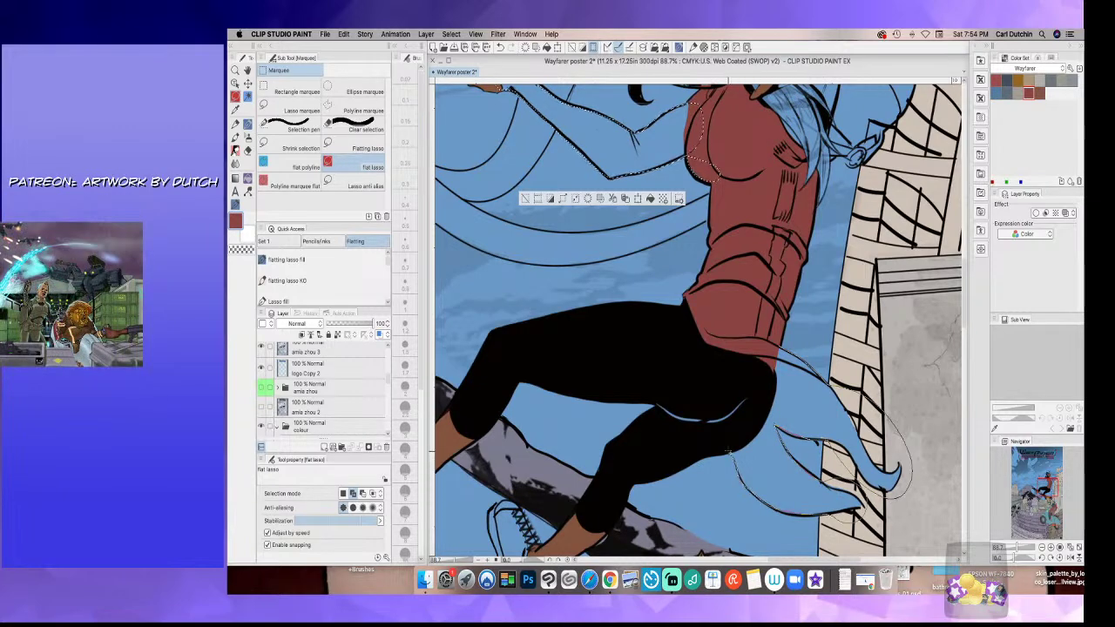
{"action": "mouse_move", "coordinate": [731, 445]}
{"action": "left_mouse_down"}
{"action": "mouse_move", "coordinate": [752, 410]}
{"action": "mouse_move", "coordinate": [754, 335]}
{"action": "left_mouse_up"}
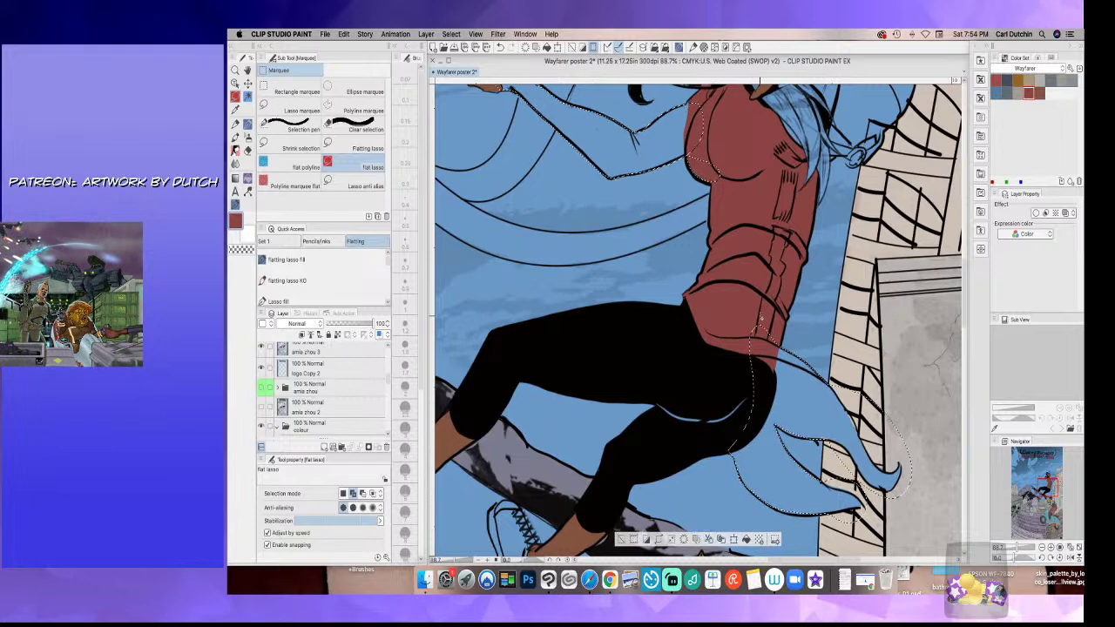
{"action": "left_click", "coordinate": [247, 178]}
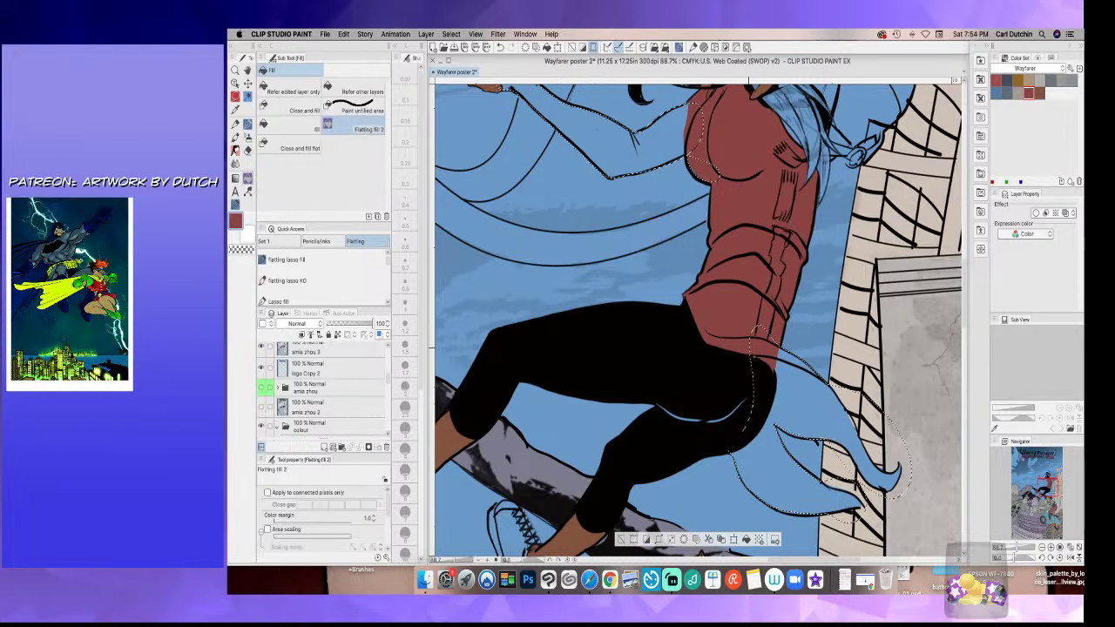
{"action": "left_click", "coordinate": [783, 398]}
{"action": "key", "text": "super+d"}
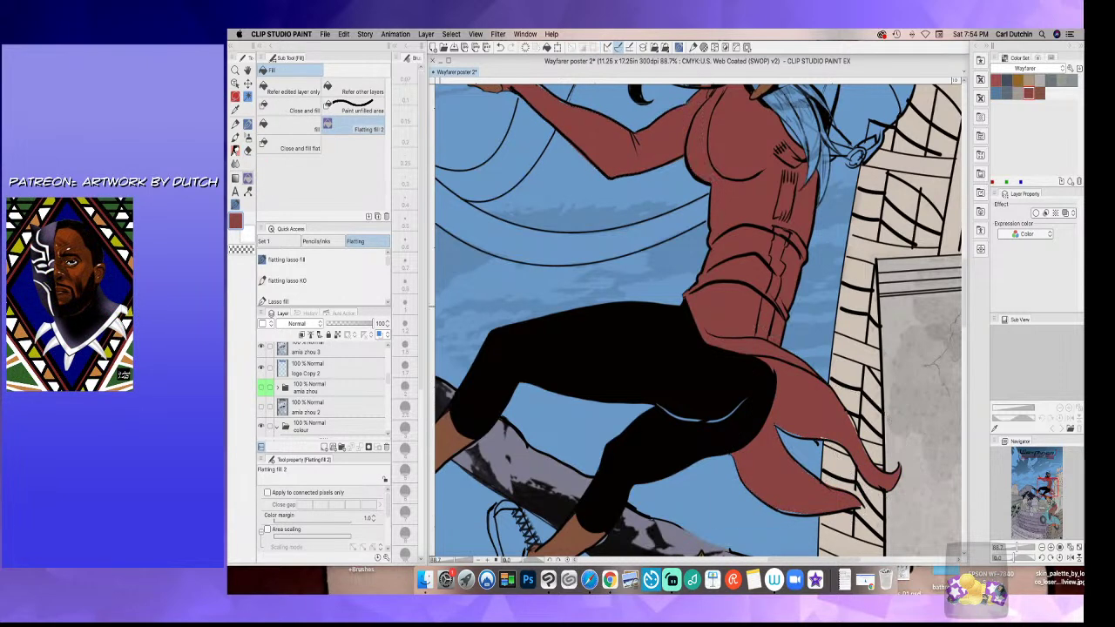
- Lasso the woman's raised sleeve and the adjoining side of her hood, fill them with the dark red, and deselect
{"action": "key", "text": "p"}
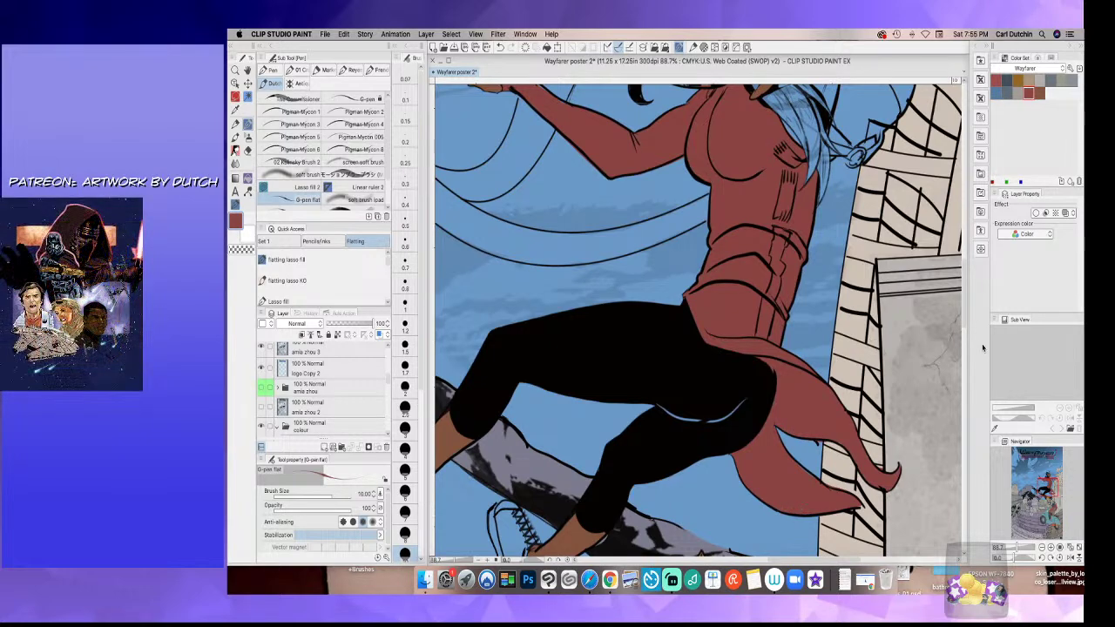
{"action": "left_click_drag", "start_coordinate": [966, 319], "coordinate": [966, 290]}
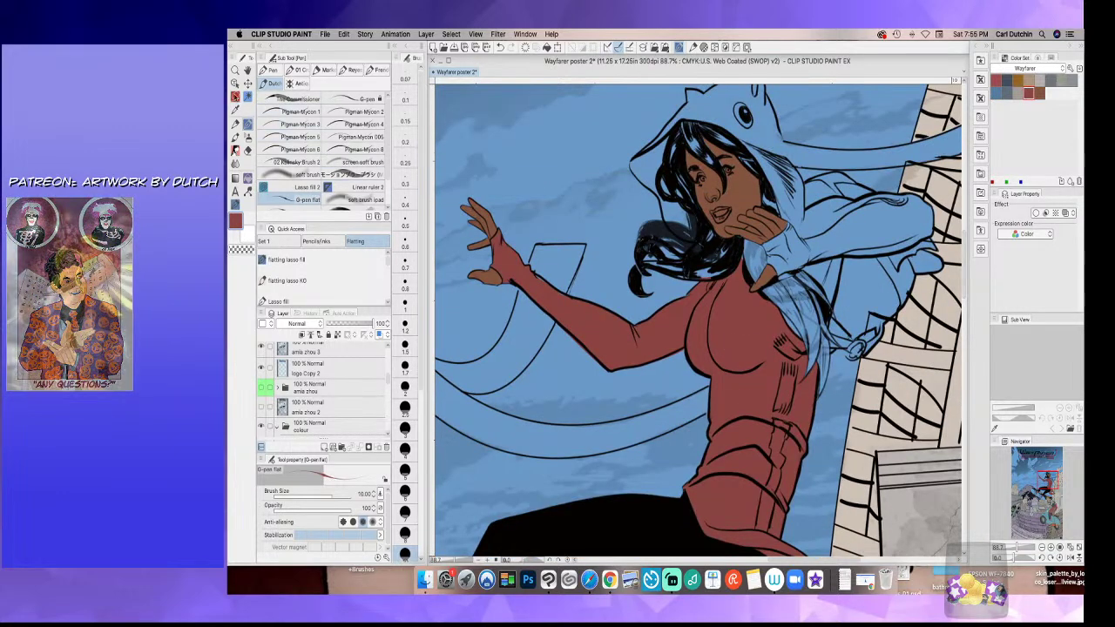
{"action": "key", "text": "m"}
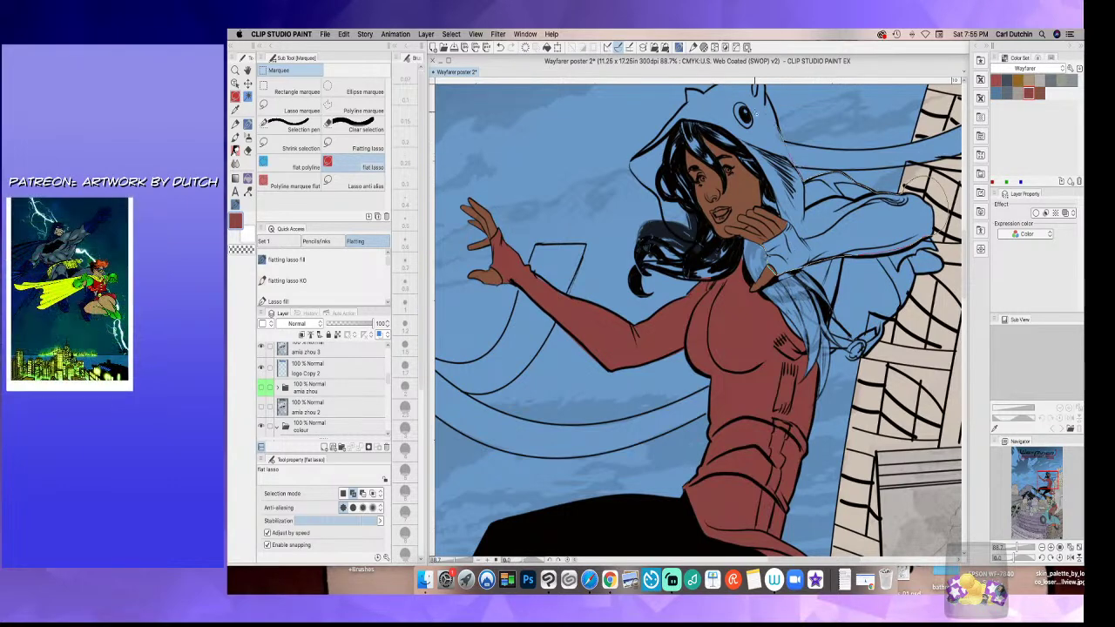
{"action": "mouse_move", "coordinate": [738, 139]}
{"action": "left_mouse_down"}
{"action": "mouse_move", "coordinate": [767, 259]}
{"action": "mouse_move", "coordinate": [764, 174]}
{"action": "mouse_move", "coordinate": [771, 232]}
{"action": "left_mouse_up"}
{"action": "key", "text": "g"}
{"action": "left_click", "coordinate": [770, 232]}
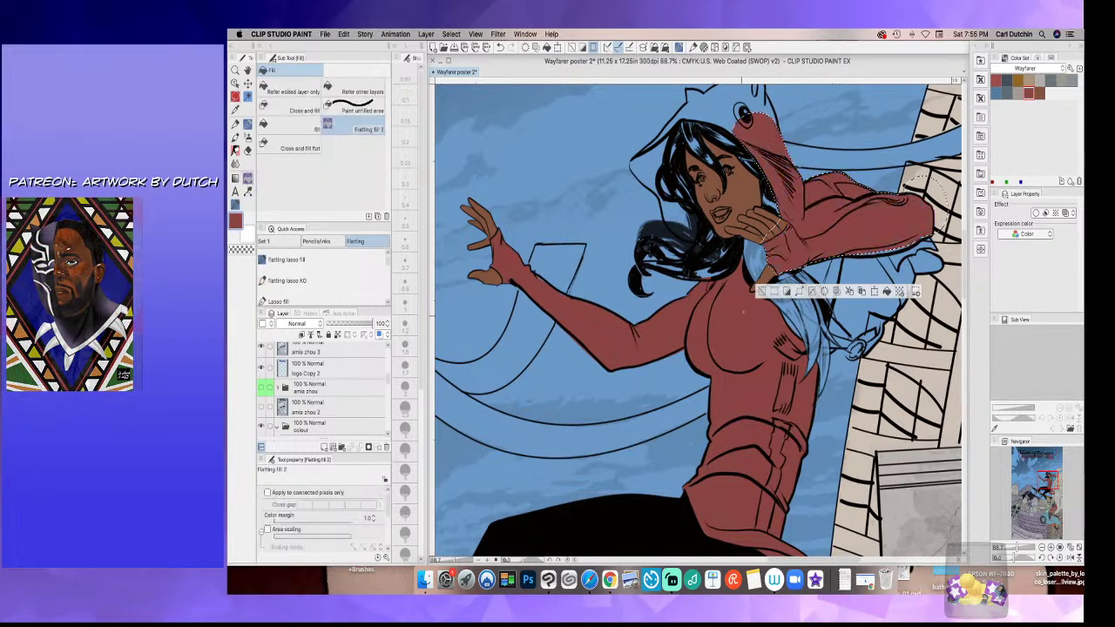
{"action": "key", "text": "ctrl+d"}
- Lasso the strip beneath the raised sleeve and the rest of the eared hood, fill them with the dark red, and deselect
{"action": "key", "text": "m"}
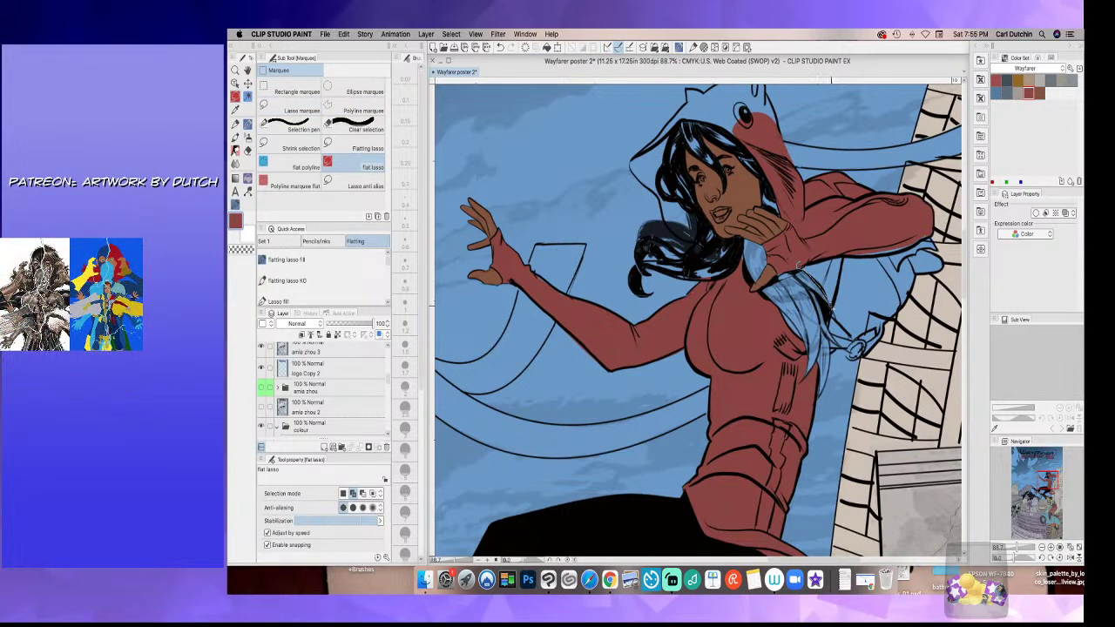
{"action": "left_click_drag", "start_coordinate": [839, 286], "coordinate": [802, 261]}
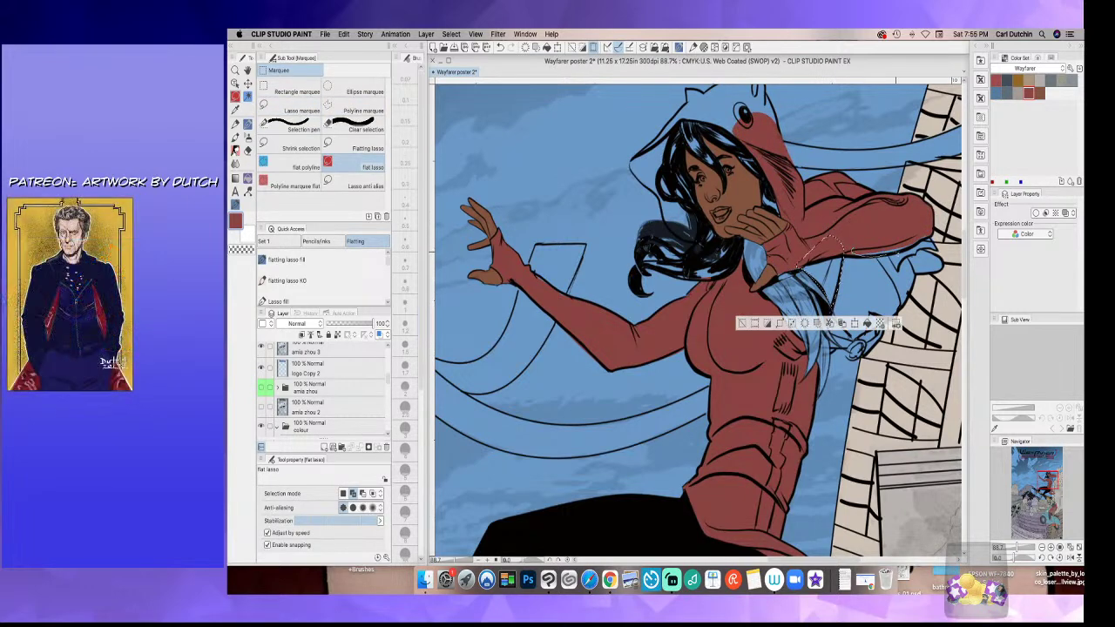
{"action": "left_click_drag", "start_coordinate": [922, 241], "coordinate": [897, 229]}
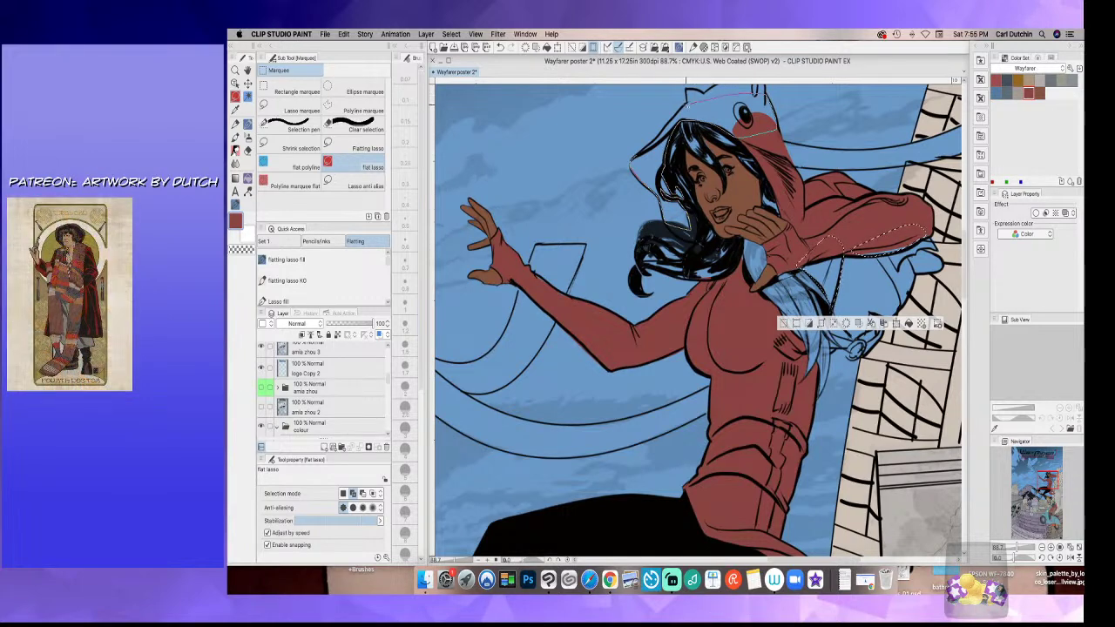
{"action": "left_click_drag", "start_coordinate": [658, 135], "coordinate": [642, 157]}
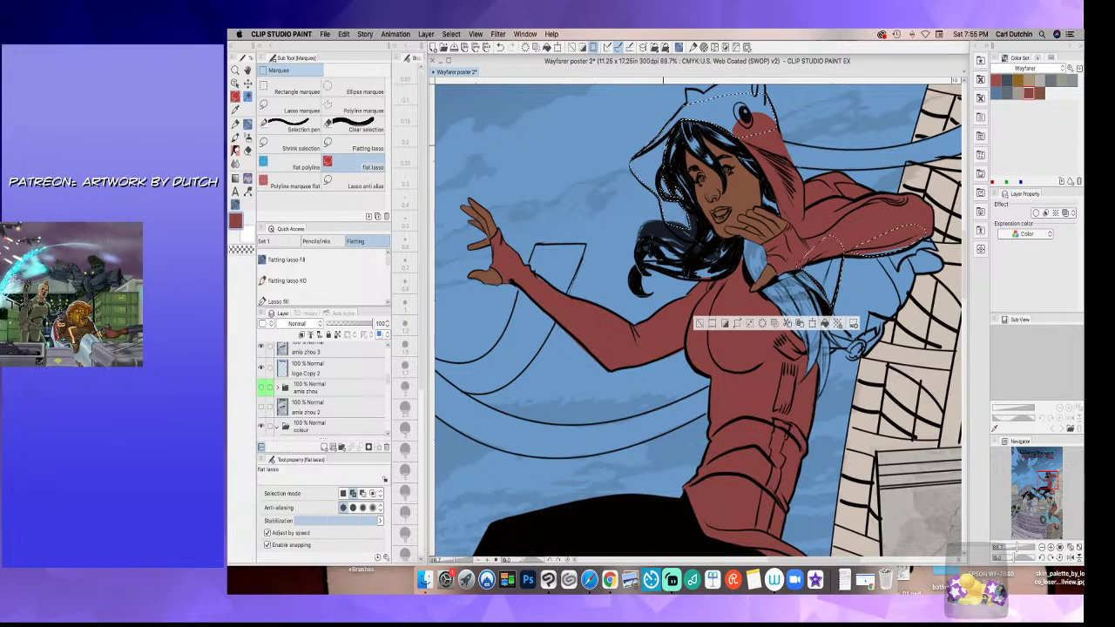
{"action": "scroll", "coordinate": [688, 221], "scroll_direction": "up", "scroll_amount": 3}
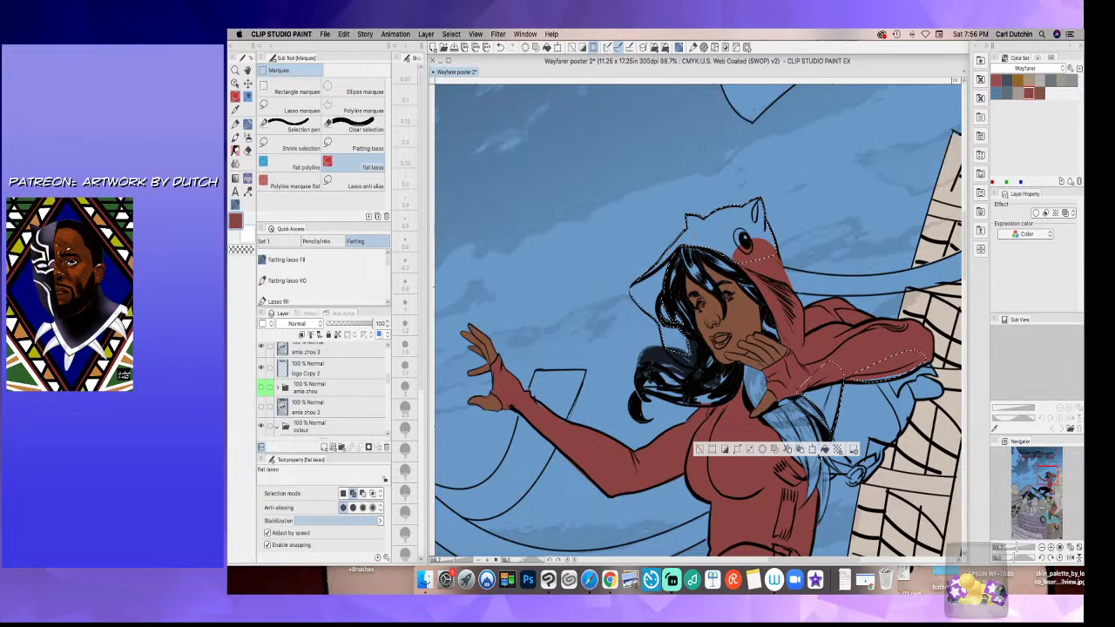
{"action": "left_click", "coordinate": [246, 180]}
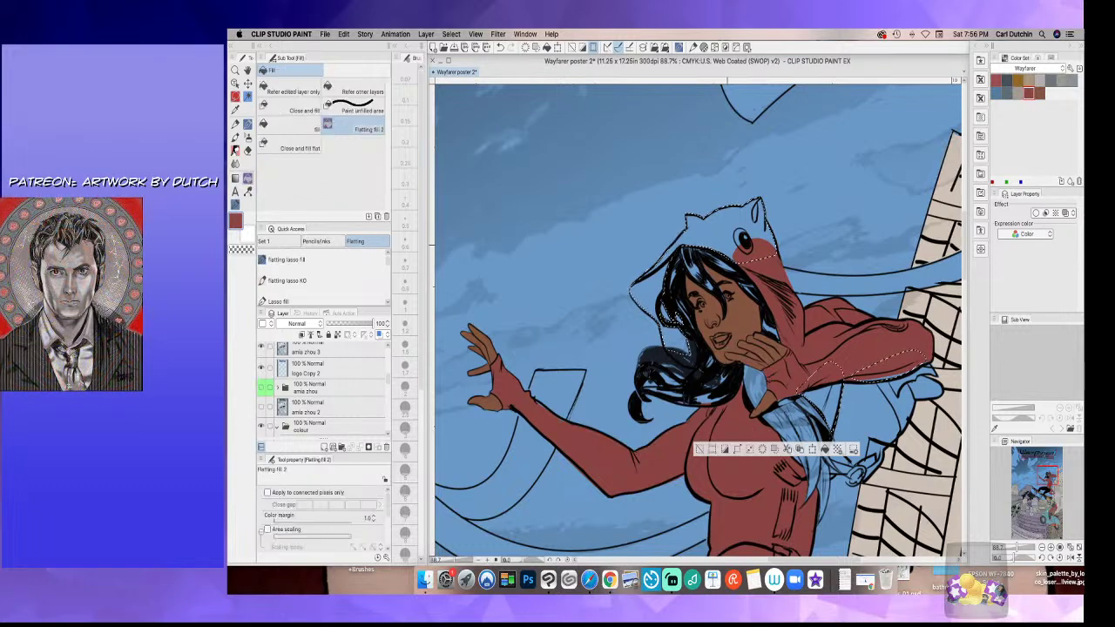
{"action": "left_click", "coordinate": [715, 231]}
{"action": "left_click", "coordinate": [700, 449]}
- Hide the line art layer, examine the bare flat colours on the rider, boarding woman and city, and show the line art again
{"action": "scroll", "coordinate": [723, 505], "scroll_direction": "down", "scroll_amount": 2}
{"action": "scroll", "coordinate": [724, 505], "scroll_direction": "down", "scroll_amount": 2}
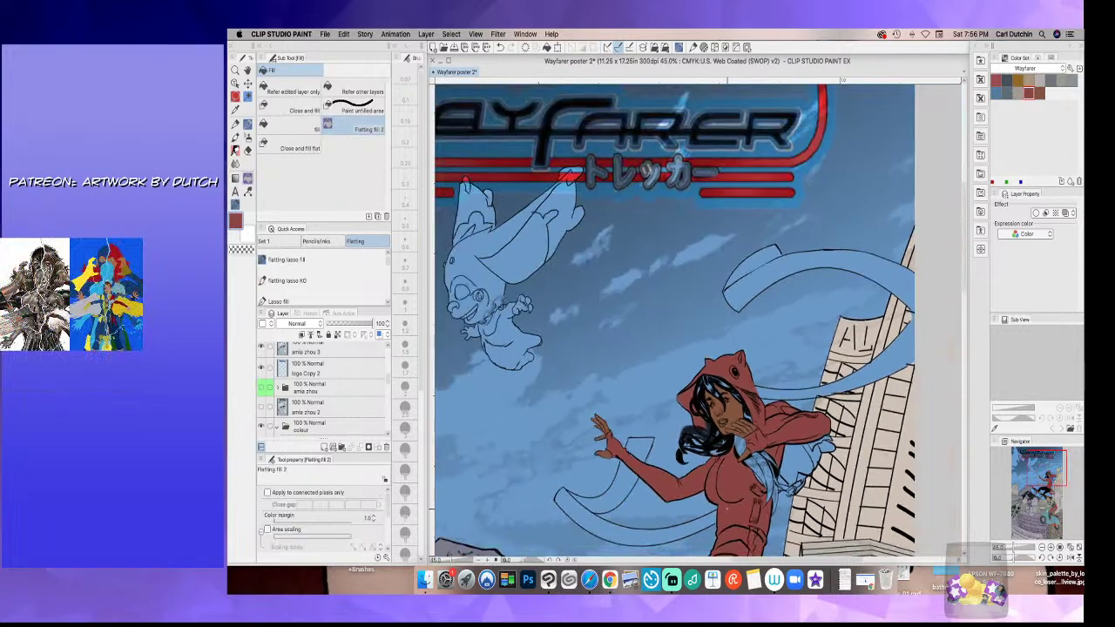
{"action": "left_click_drag", "start_coordinate": [963, 276], "coordinate": [962, 364]}
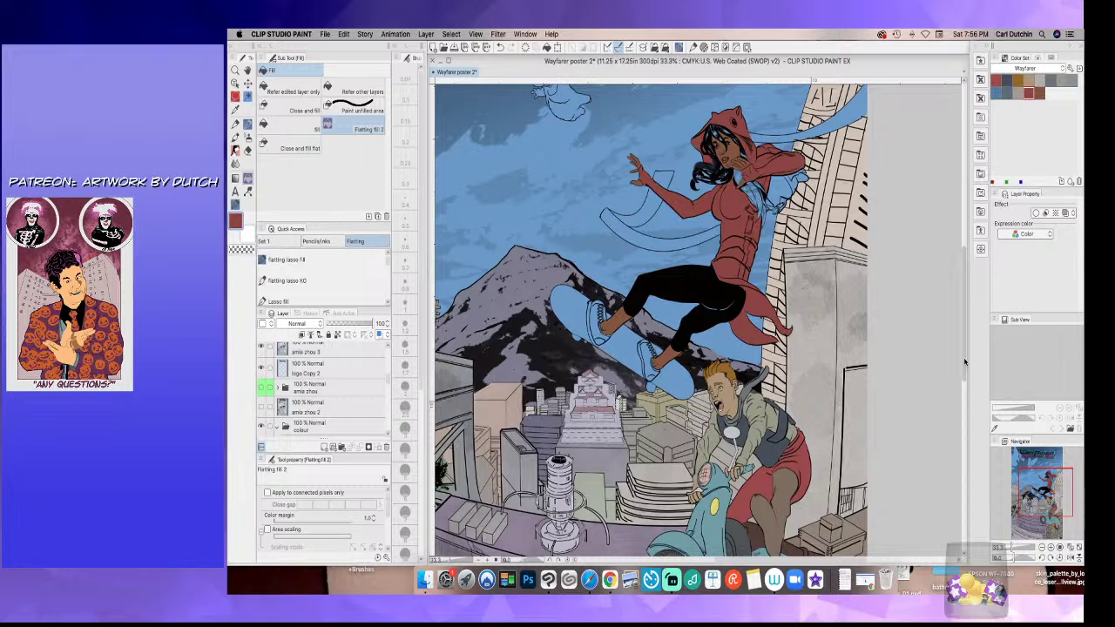
{"action": "left_click", "coordinate": [262, 348]}
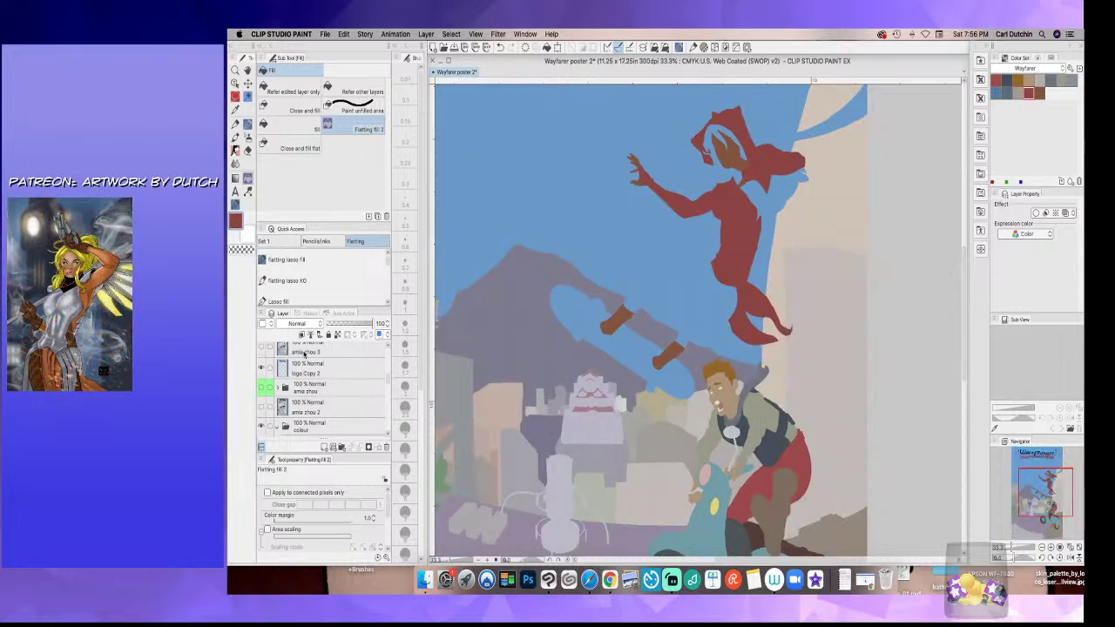
{"action": "left_click_drag", "start_coordinate": [739, 441], "coordinate": [807, 485]}
{"action": "scroll", "coordinate": [756, 369], "scroll_direction": "up", "scroll_amount": 5}
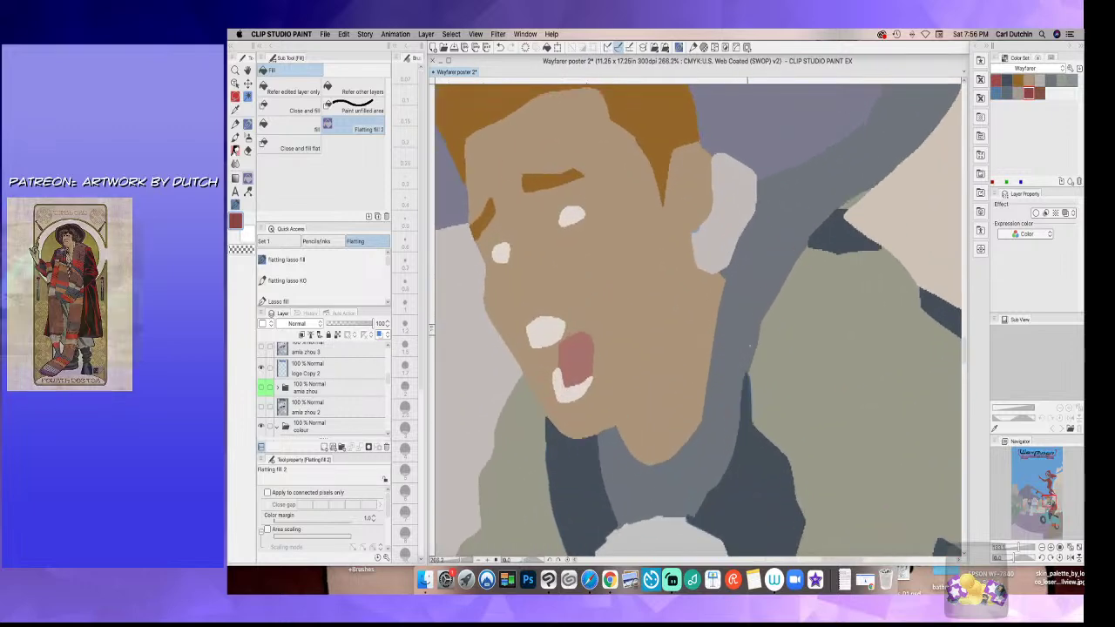
{"action": "scroll", "coordinate": [724, 405], "scroll_direction": "down", "scroll_amount": 5}
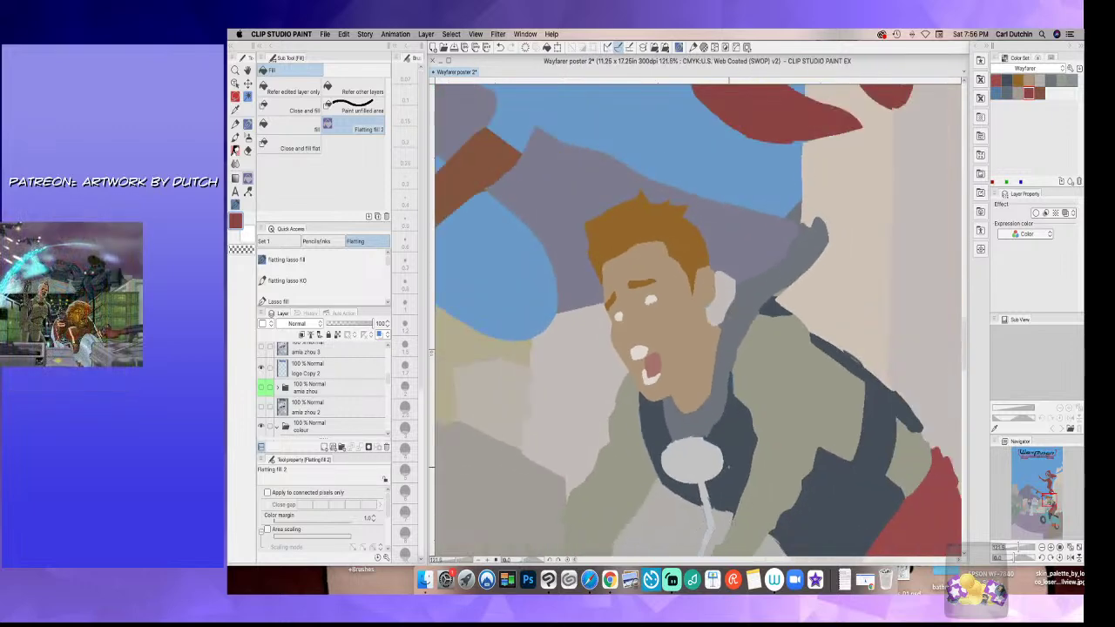
{"action": "scroll", "coordinate": [684, 427], "scroll_direction": "down", "scroll_amount": 1}
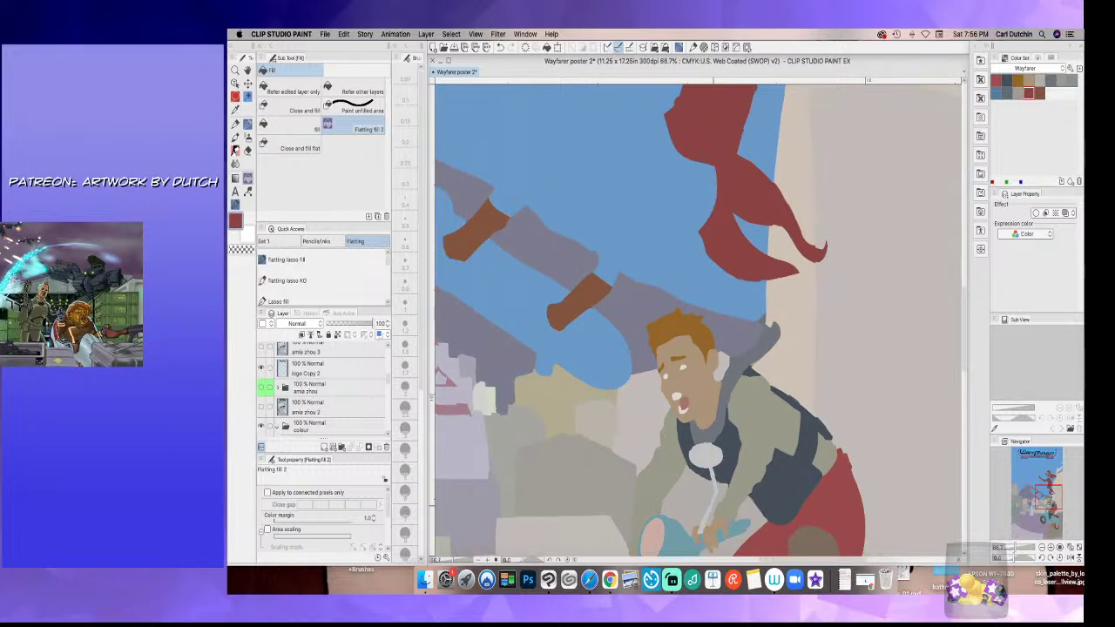
{"action": "scroll", "coordinate": [679, 501], "scroll_direction": "down", "scroll_amount": 2}
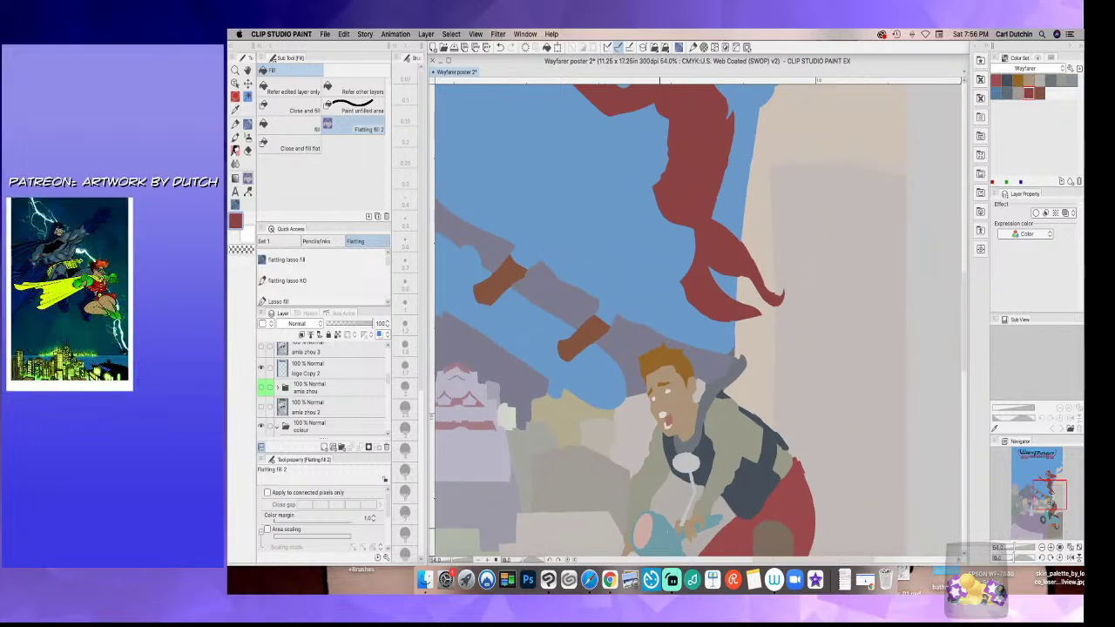
{"action": "left_click_drag", "start_coordinate": [756, 561], "coordinate": [675, 561]}
{"action": "scroll", "coordinate": [709, 525], "scroll_direction": "down", "scroll_amount": 3}
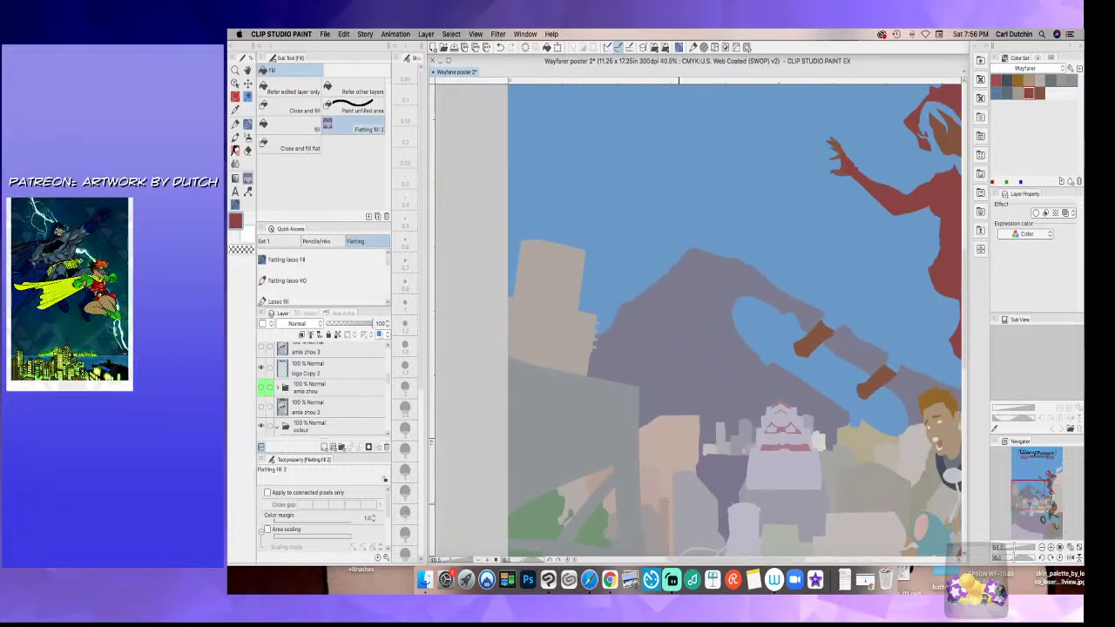
{"action": "left_click_drag", "start_coordinate": [964, 347], "coordinate": [974, 424]}
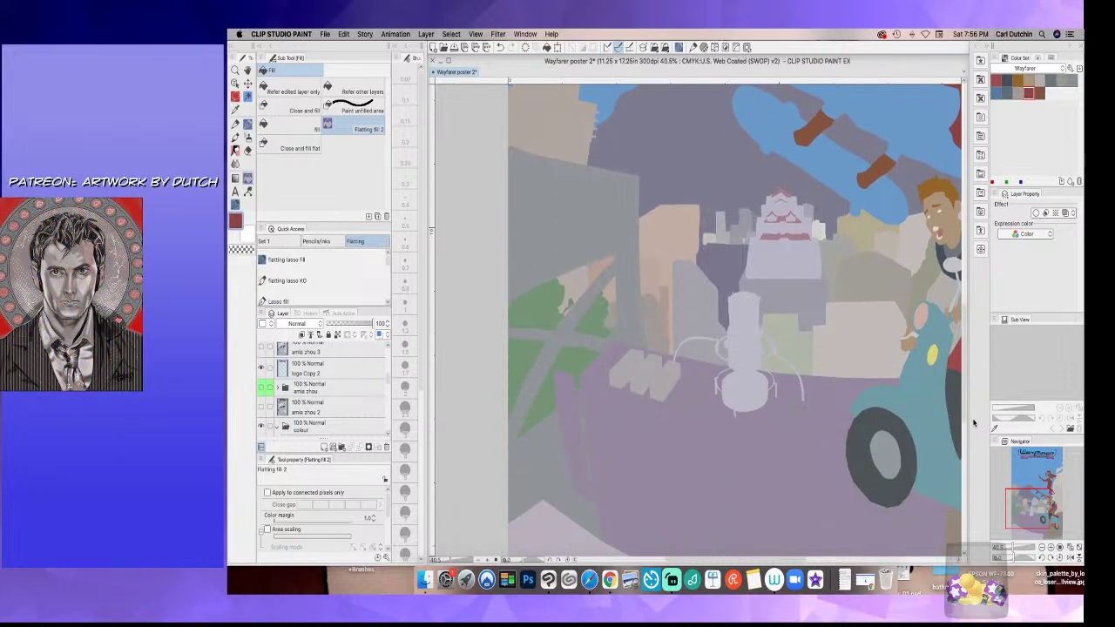
{"action": "scroll", "coordinate": [973, 423], "scroll_direction": "down", "scroll_amount": 5}
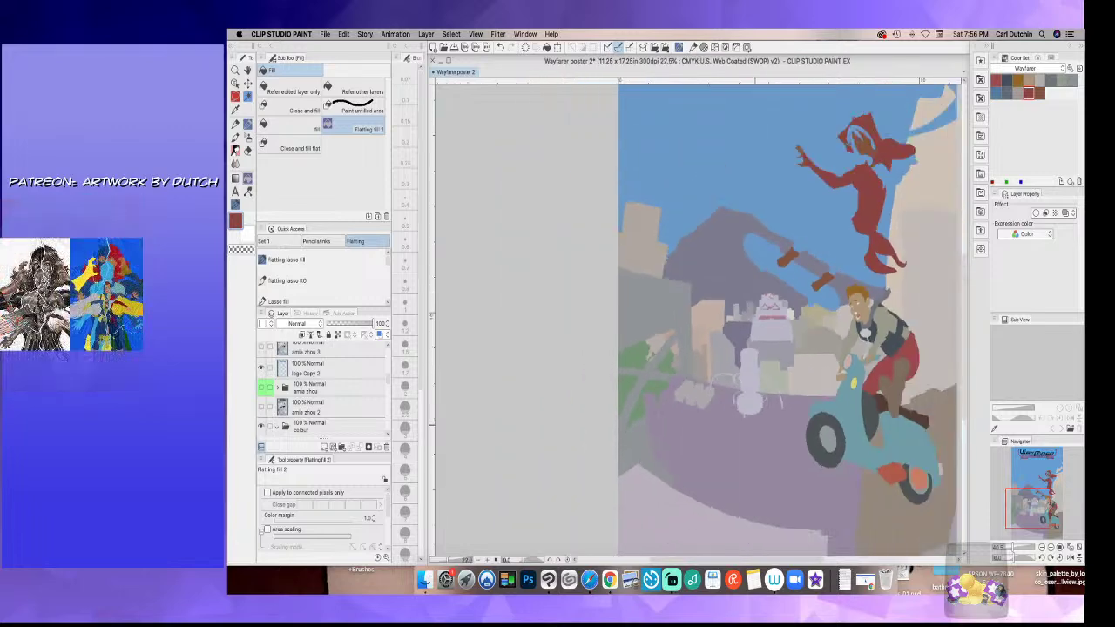
{"action": "left_click_drag", "start_coordinate": [733, 559], "coordinate": [758, 560]}
{"action": "left_click_drag", "start_coordinate": [964, 349], "coordinate": [963, 319]}
{"action": "scroll", "coordinate": [964, 319], "scroll_direction": "down", "scroll_amount": 1}
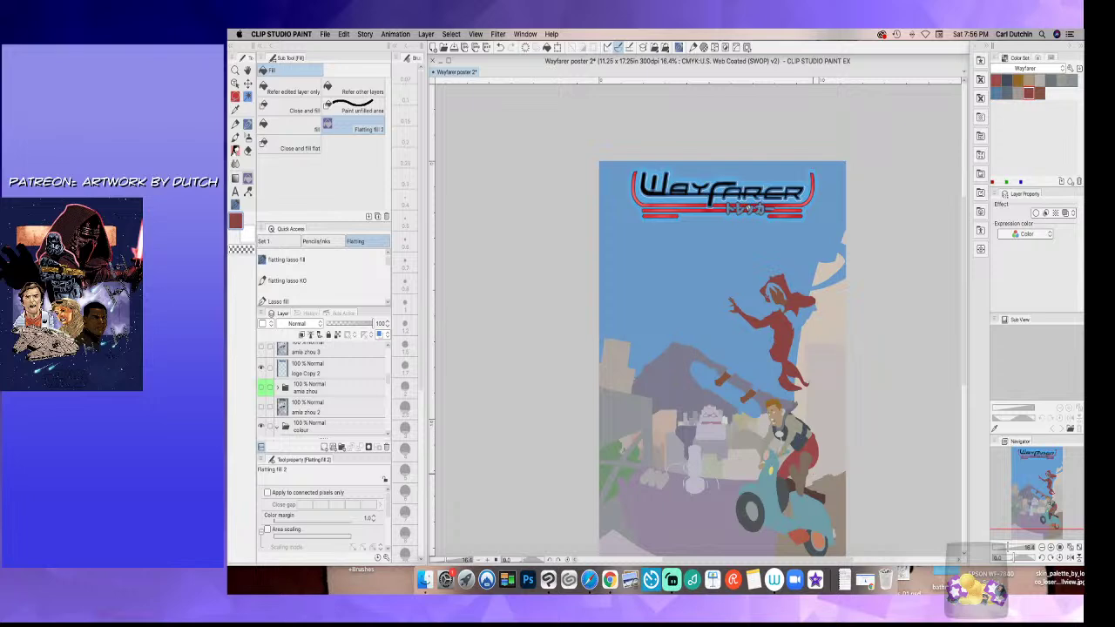
{"action": "left_click", "coordinate": [260, 348]}
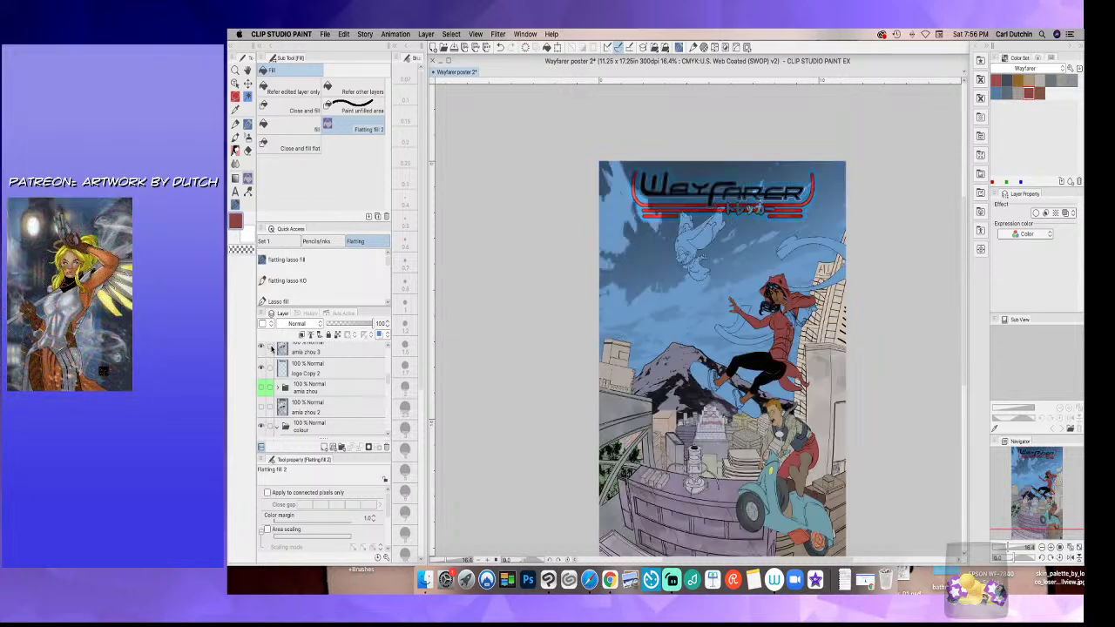